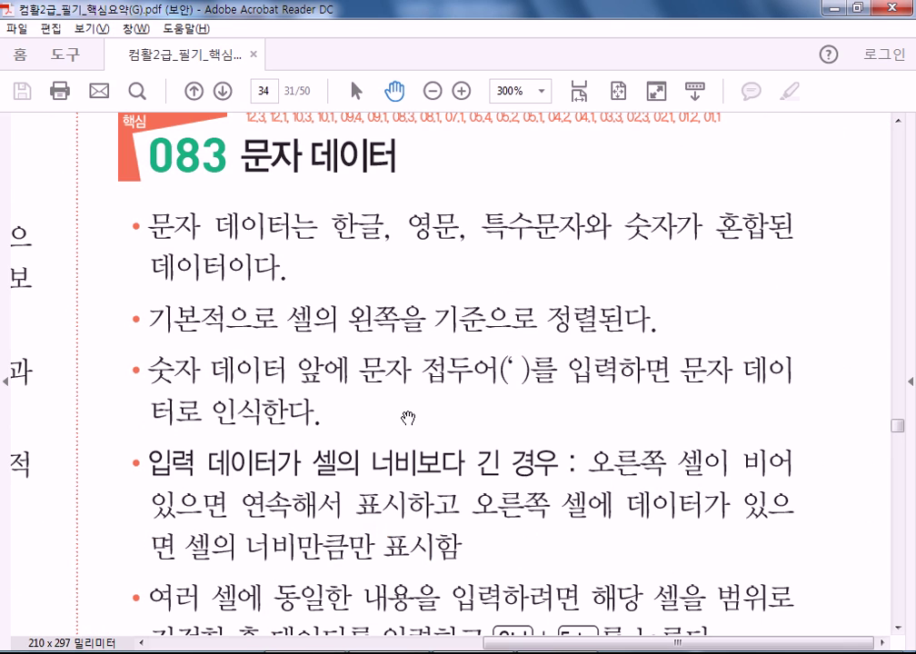
# - Zoom the 문자 데이터 PDF page to 230%, then switch to the Excel workbook
pyautogui.click(526, 92)
pyautogui.write('230')
pyautogui.press('Return')
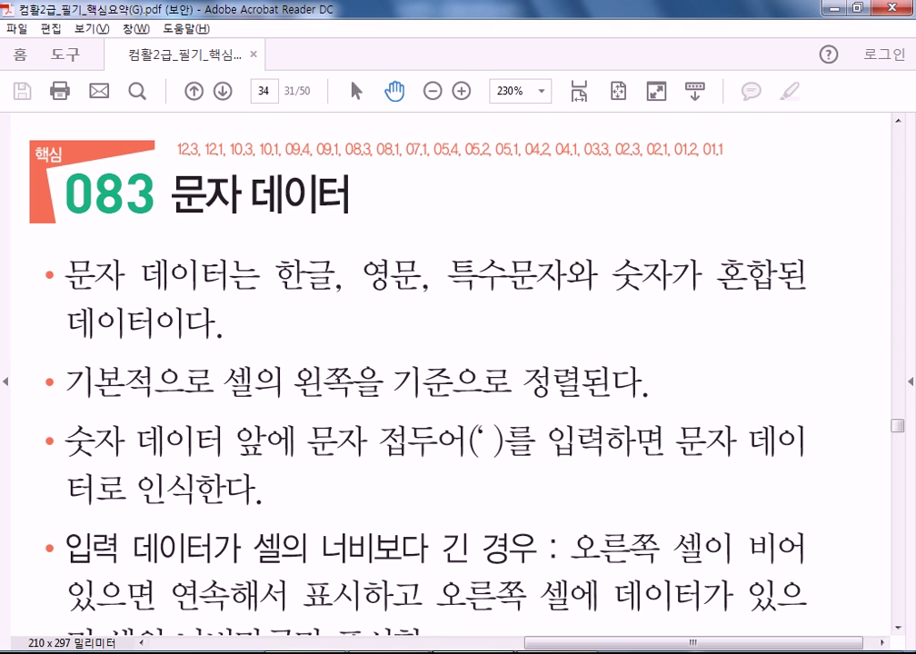
pyautogui.hotkey('alt', 'Tab')
# - Enter sdfsdfsdf in C6 and widen column C to fit it
pyautogui.click(193, 284)
pyautogui.write('sdfsdfsdf')
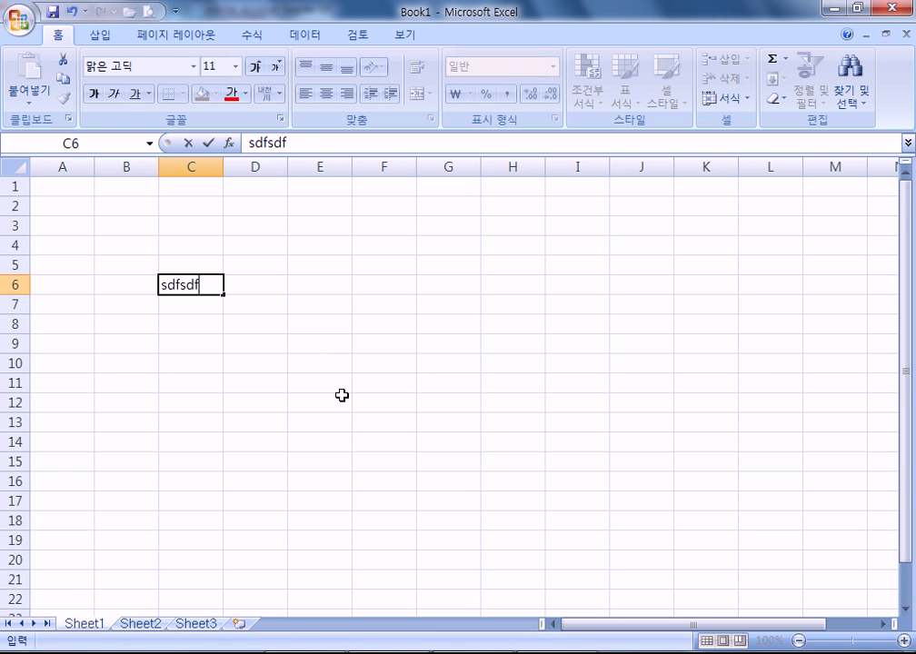
pyautogui.click(189, 403)
pyautogui.moveTo(221, 176); pyautogui.dragTo(360, 171)
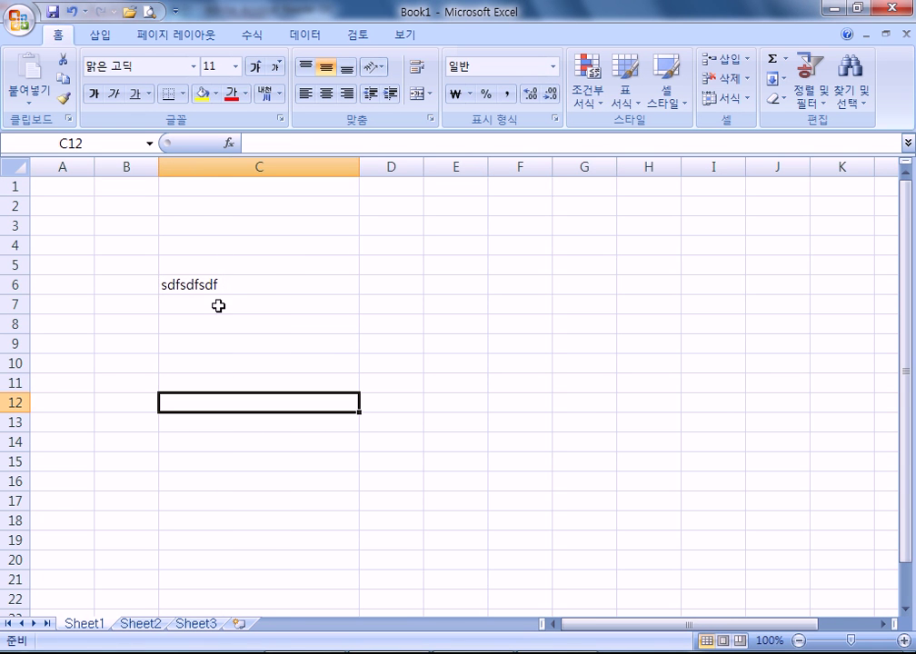
pyautogui.click(202, 283)
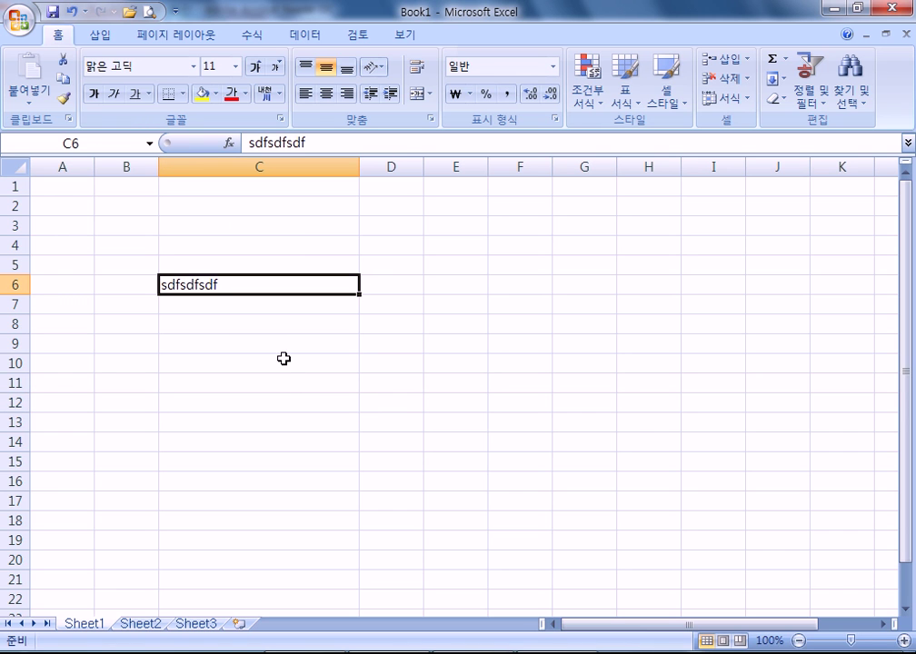
# - Enter the number 123123 in C9 and glance at the PDF notes before returning
pyautogui.click(284, 347)
pyautogui.write('123123')
pyautogui.click(278, 400)
pyautogui.click(277, 346)
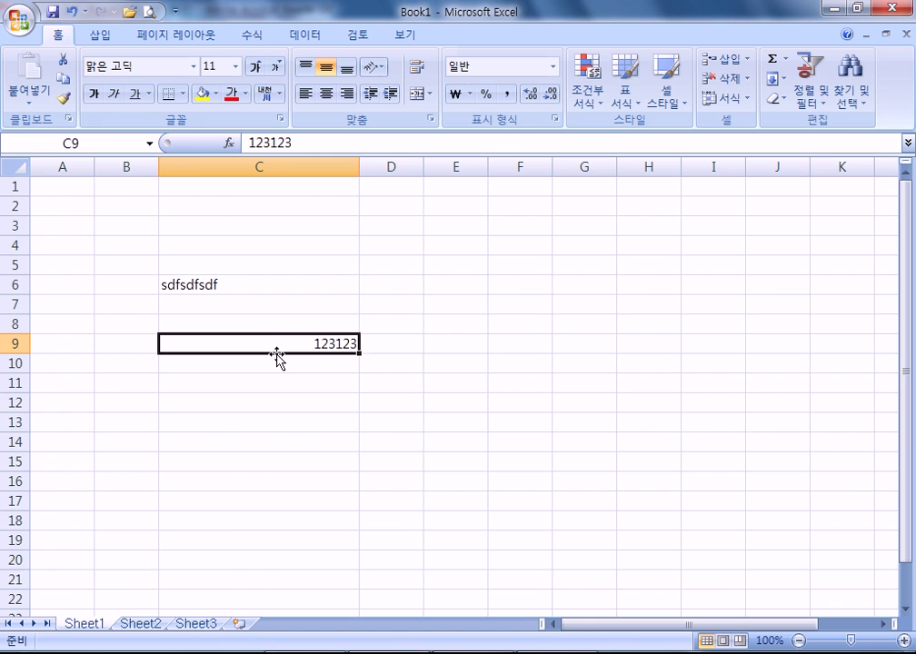
pyautogui.hotkey('alt', 'Tab')
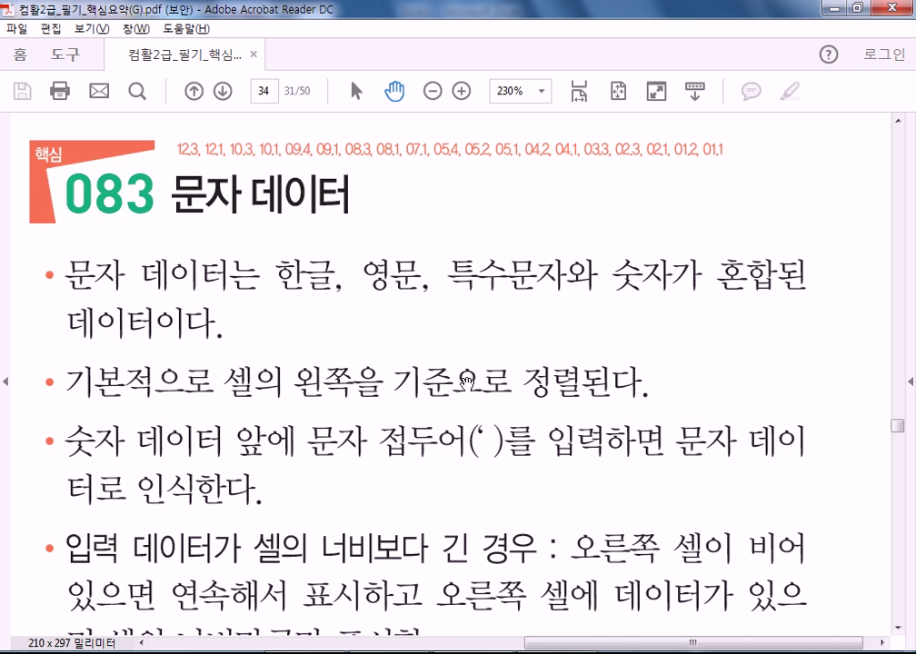
pyautogui.hotkey('alt', 'Tab')
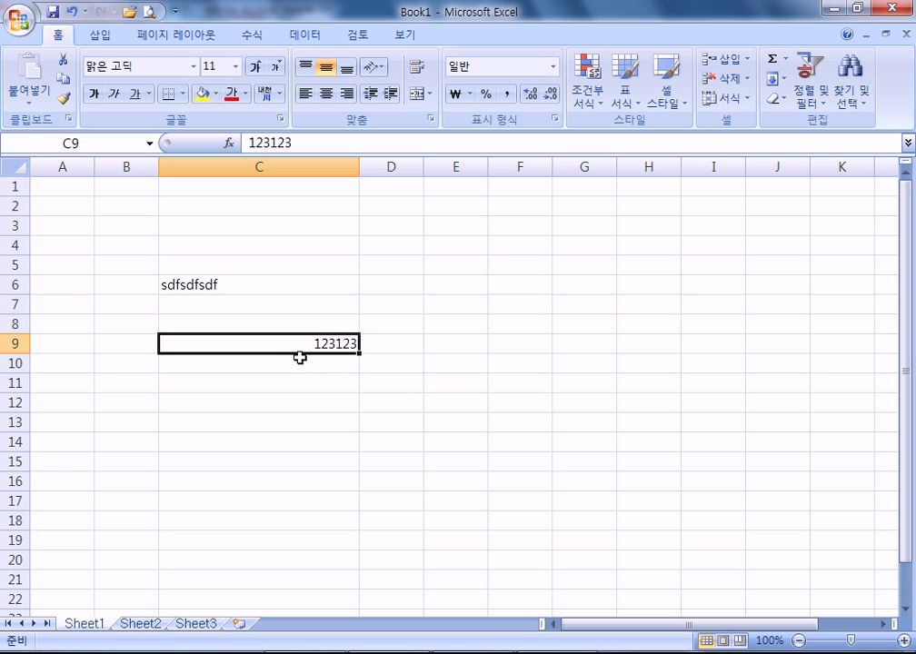
# - Store 007 as text in C3 using an apostrophe prefix
pyautogui.click(306, 229)
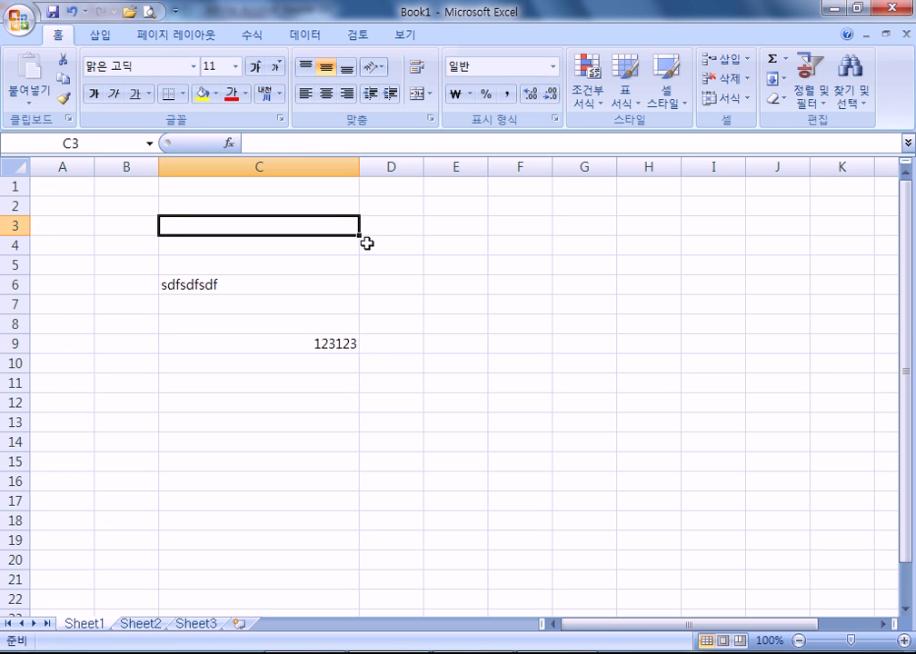
pyautogui.write("'")
pyautogui.press('Escape')
pyautogui.scroll(4, 382, 364)
pyautogui.scroll(2, 371, 396)
pyautogui.write("'007")
pyautogui.press('Return')
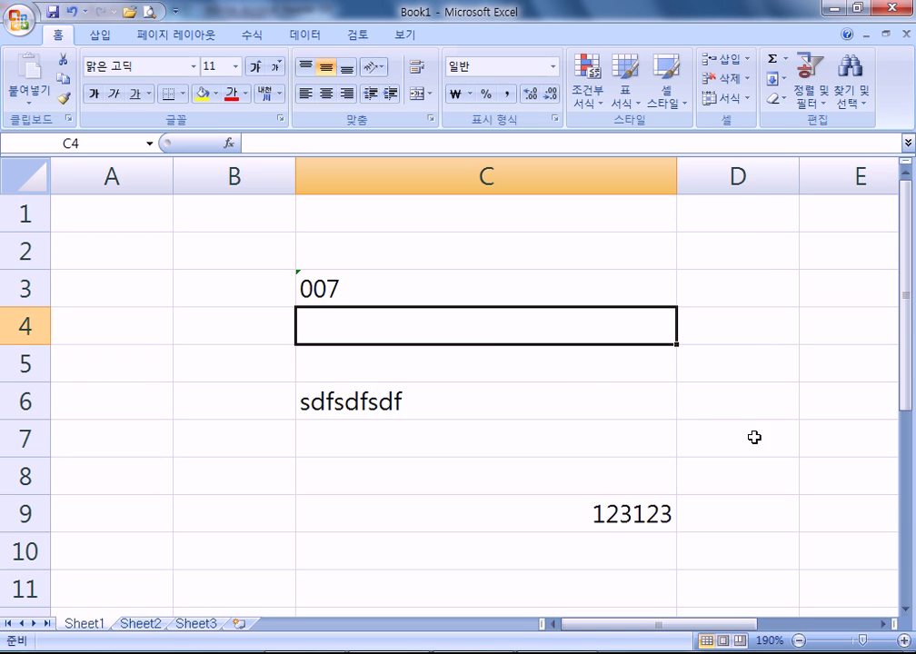
pyautogui.click(396, 302)
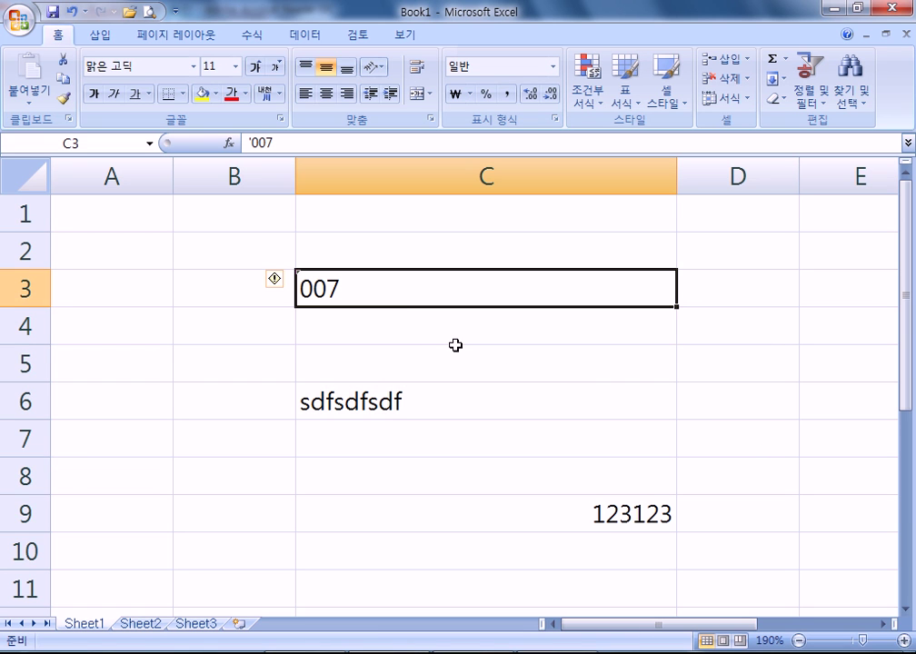
# - Enter 007 without an apostrophe in C4 to see it turn into 7
pyautogui.click(409, 338)
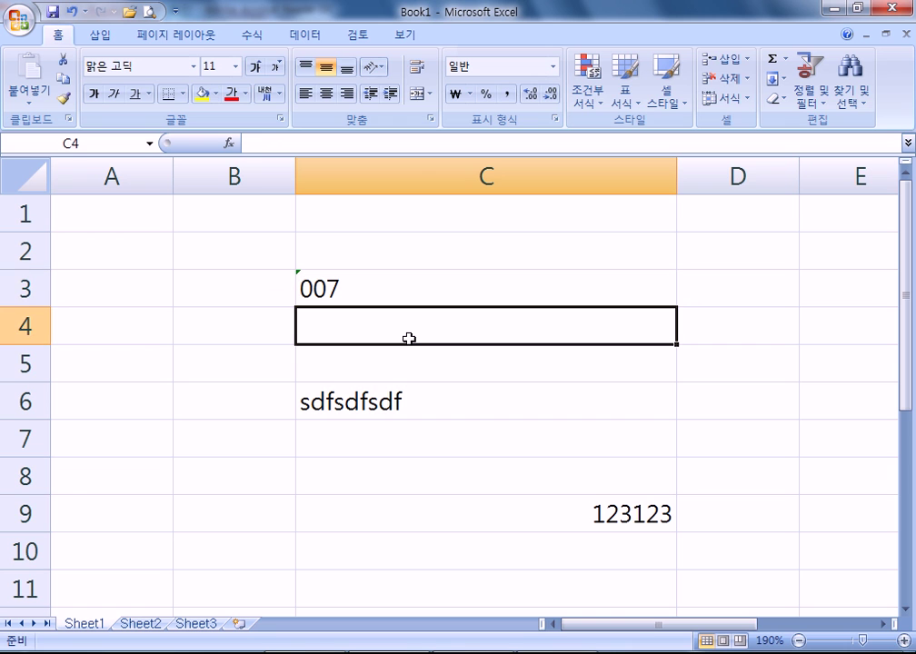
pyautogui.write('007')
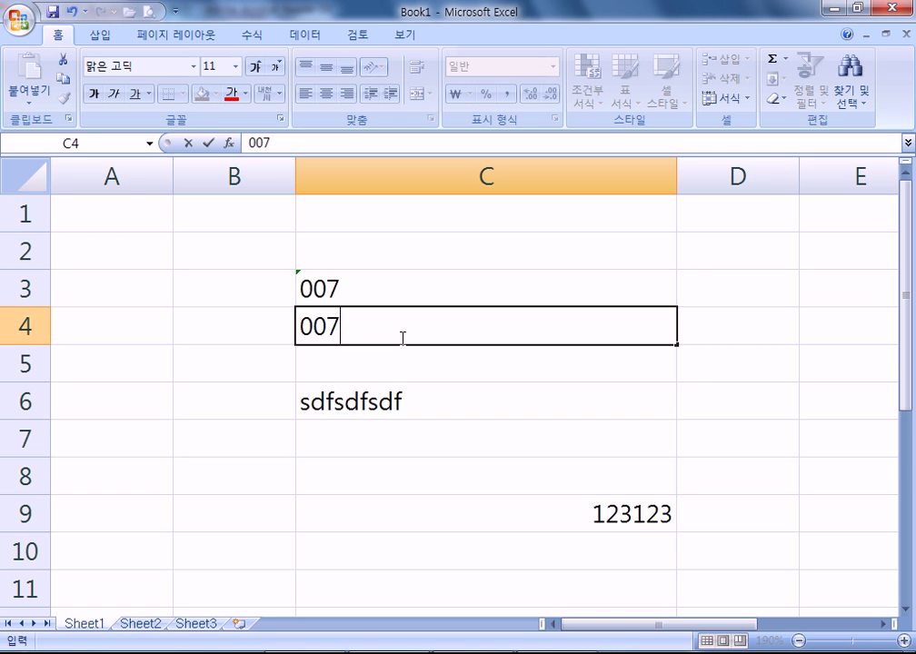
pyautogui.press('Return')
pyautogui.click(608, 329)
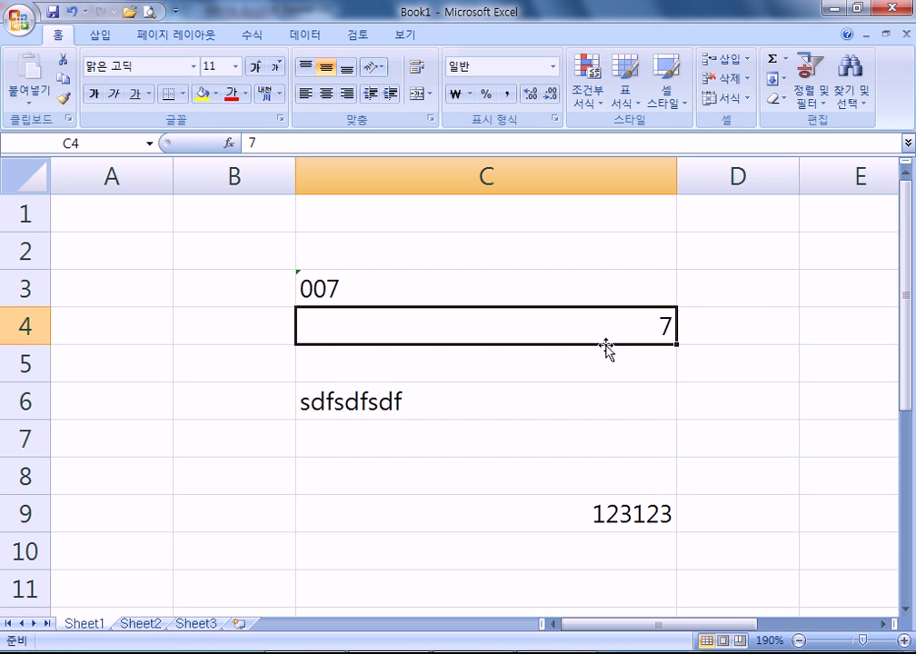
pyautogui.doubleClick(605, 341)
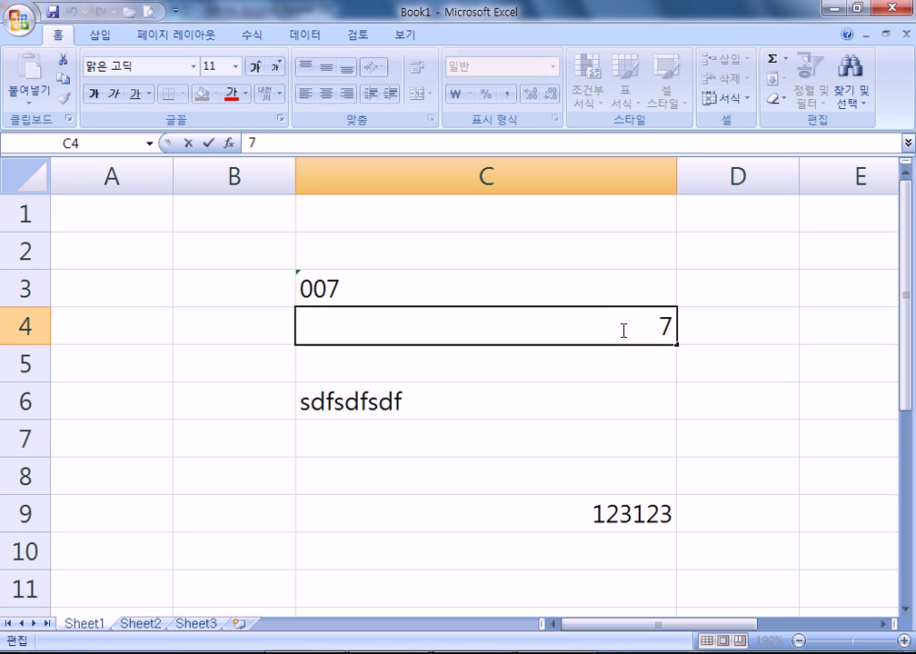
pyautogui.press('Escape')
# - Replace C4 with 1234 stored as text via an apostrophe, then check the PDF notes
pyautogui.write('1234')
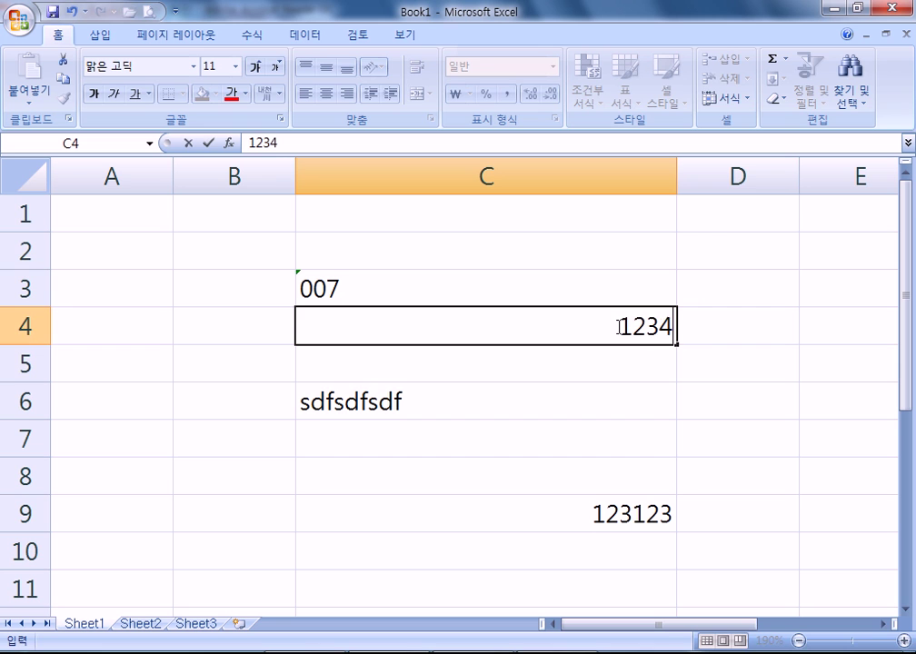
pyautogui.press('Return')
pyautogui.doubleClick(614, 328)
pyautogui.write("'")
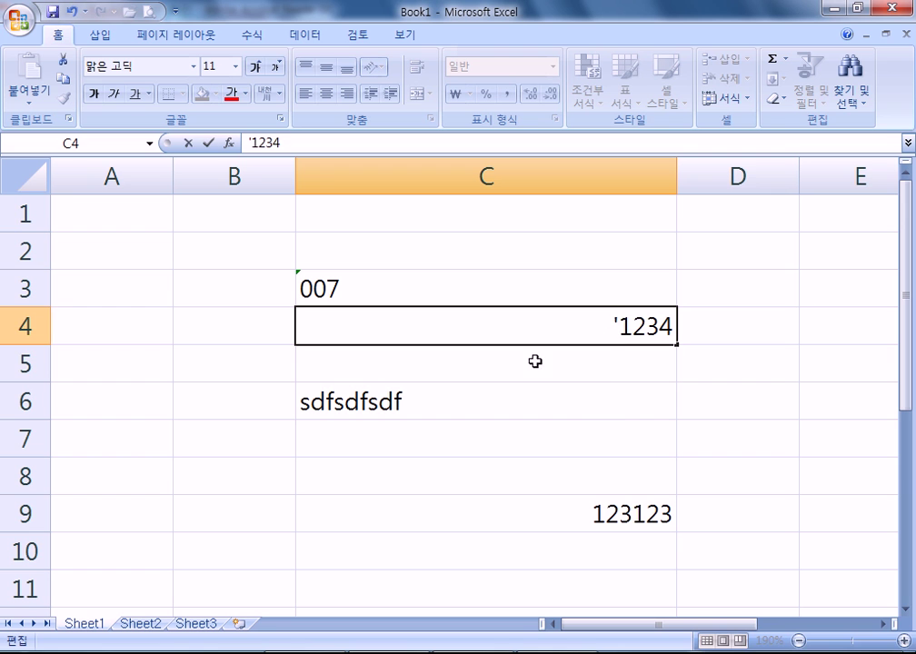
pyautogui.press('Return')
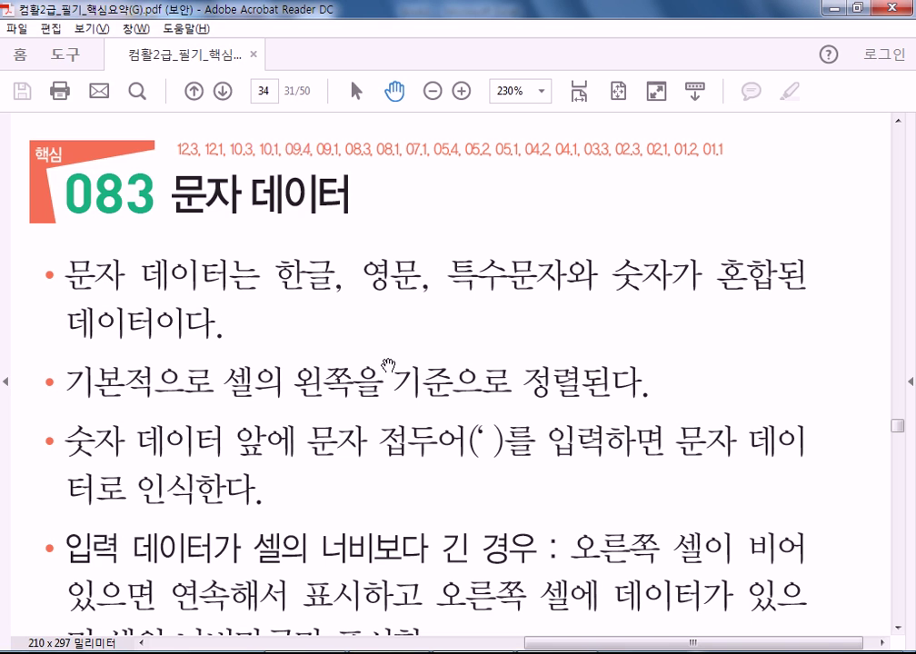
pyautogui.hotkey('alt', 'Tab')
pyautogui.moveTo(474, 442); pyautogui.dragTo(503, 334)
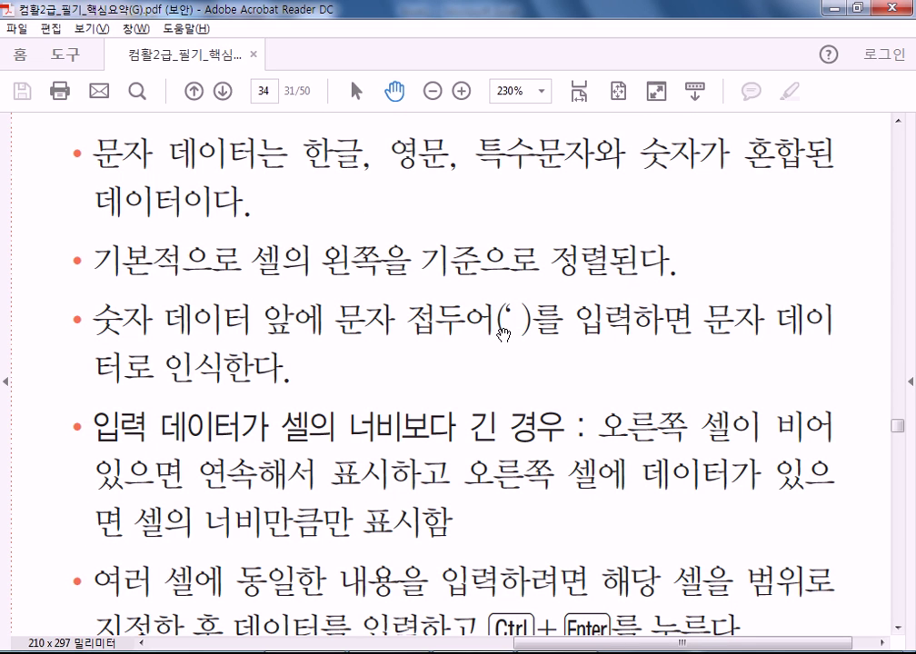
pyautogui.hotkey('alt', 'Tab')
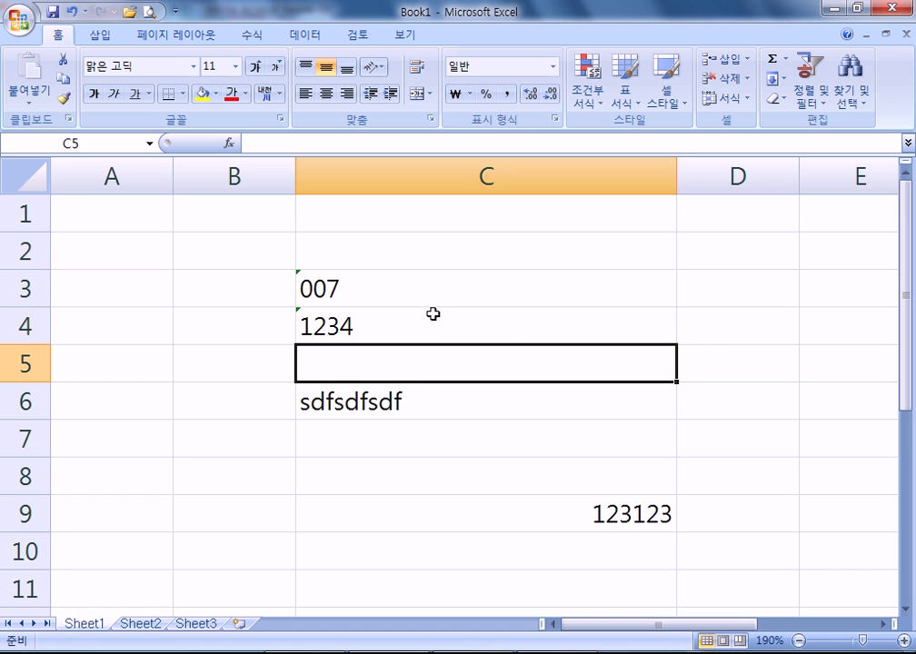
# - Enter long overflowing text strings in B2 and B3
pyautogui.click(233, 243)
pyautogui.write('asdadasdasdasdasd')
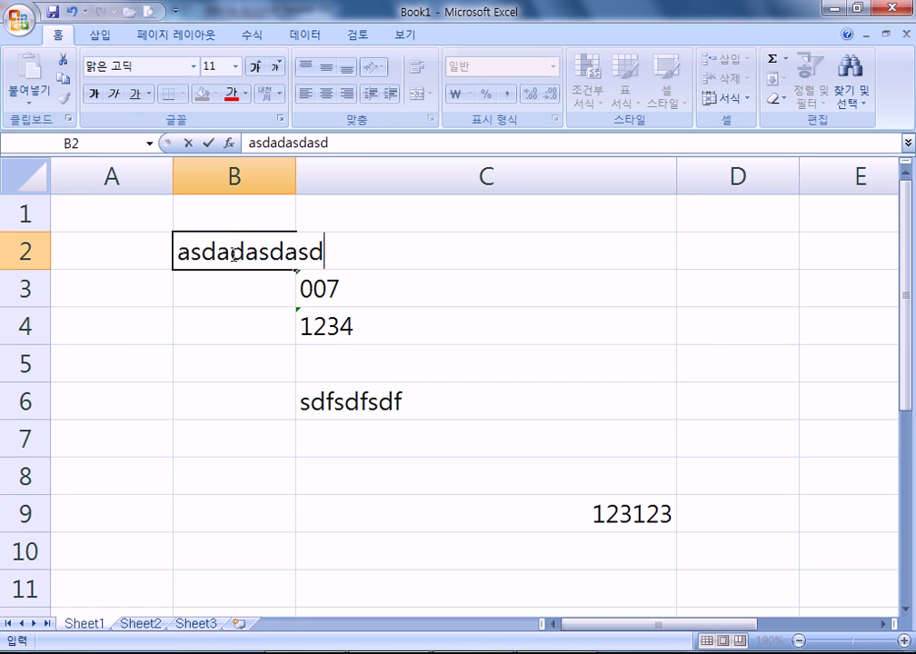
pyautogui.click(238, 290)
pyautogui.click(236, 241)
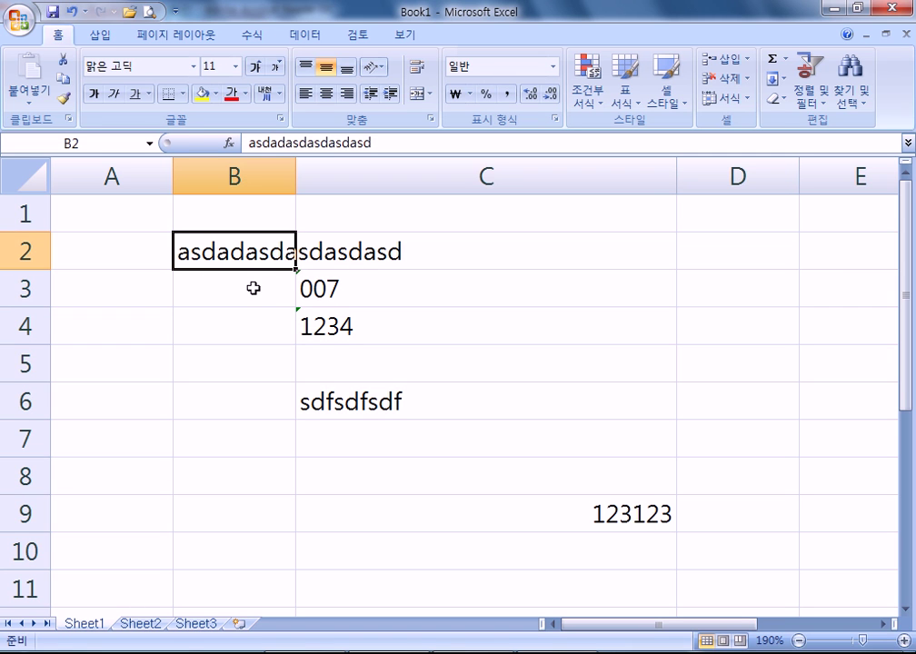
pyautogui.click(207, 283)
pyautogui.write('asdasdasdasdasdasdasd')
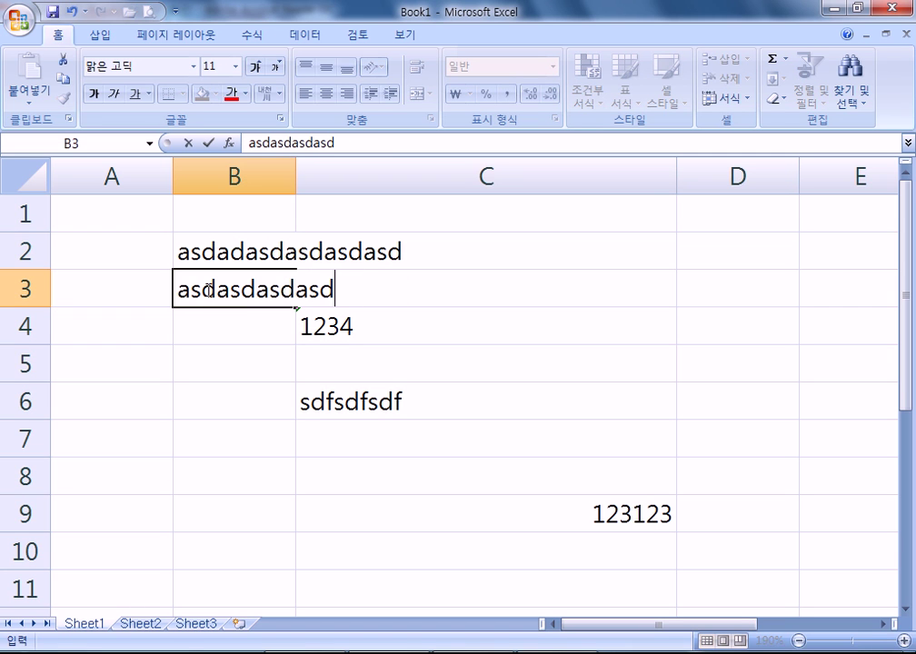
pyautogui.click(216, 315)
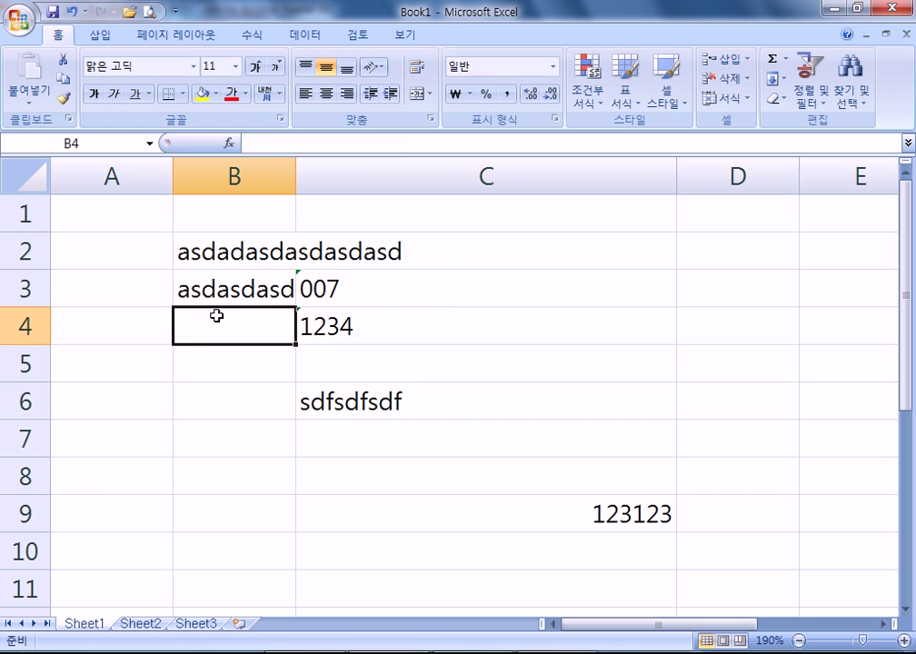
pyautogui.click(305, 292)
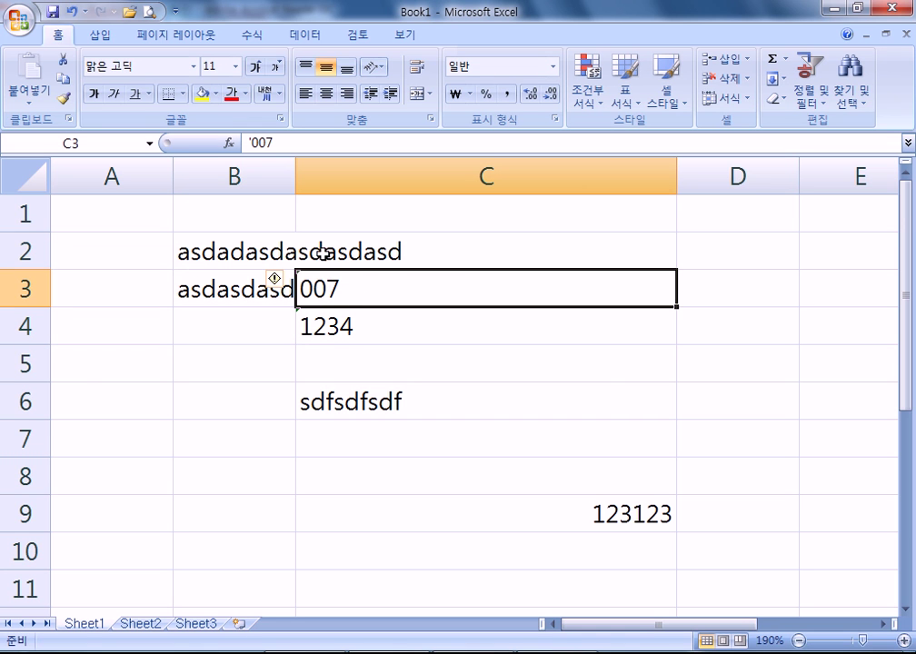
# - Put 123 in C2 to clip B2's overflow, then switch to the PDF
pyautogui.click(307, 254)
pyautogui.write('sdf')
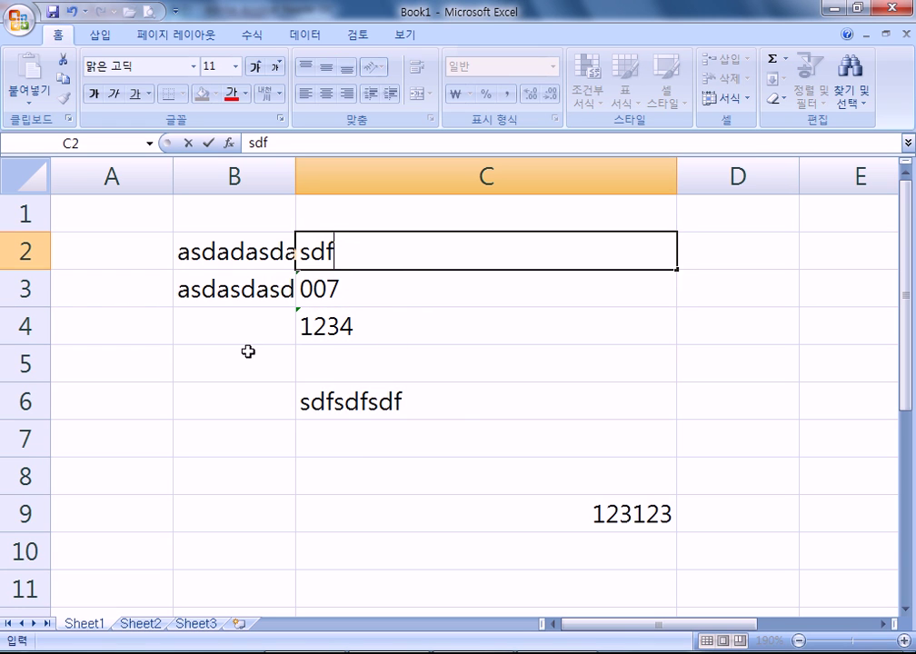
pyautogui.press('Escape')
pyautogui.write('dfg')
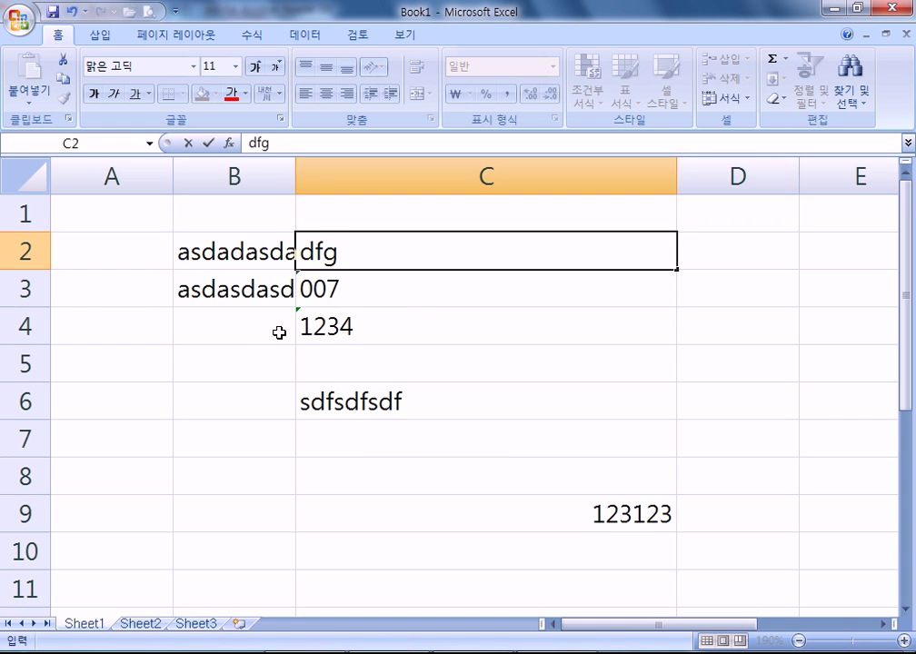
pyautogui.press('Escape')
pyautogui.write('123')
pyautogui.click(279, 326)
pyautogui.click(333, 265)
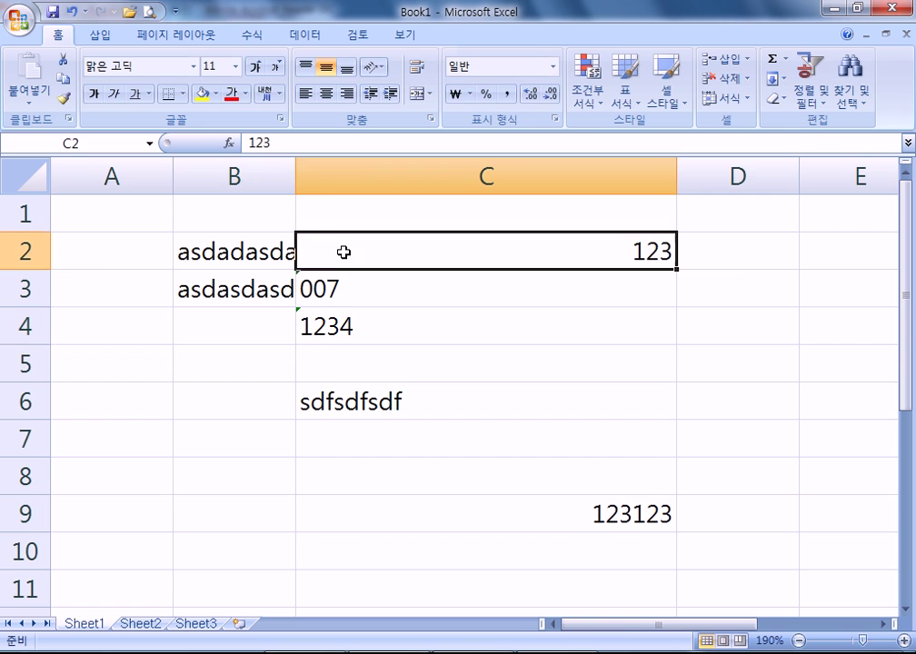
pyautogui.hotkey('alt', 'Tab')
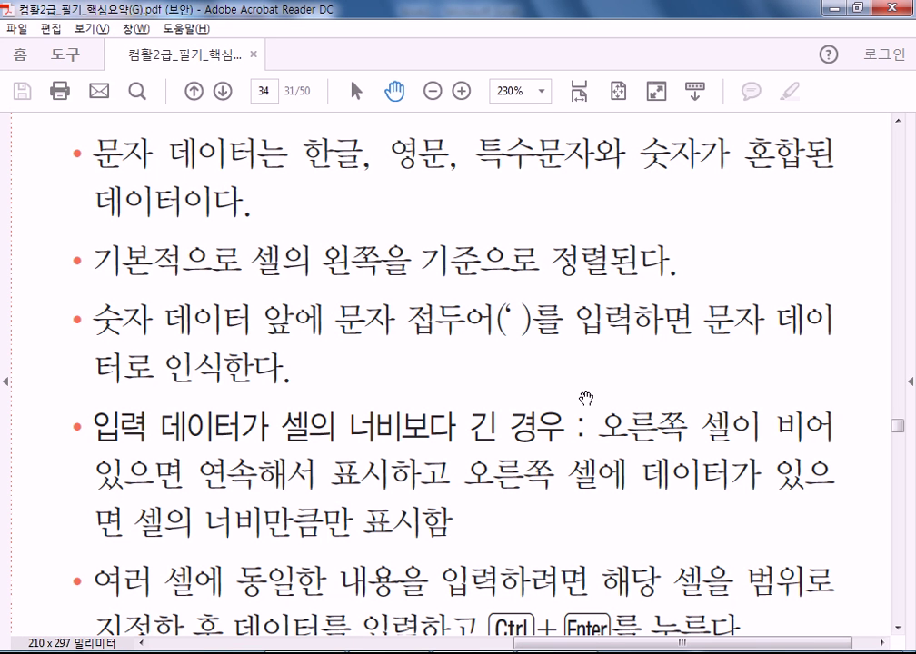
# - Scroll through the PDF notes on text entry, then return to Excel
pyautogui.scroll(-3, 311, 481)
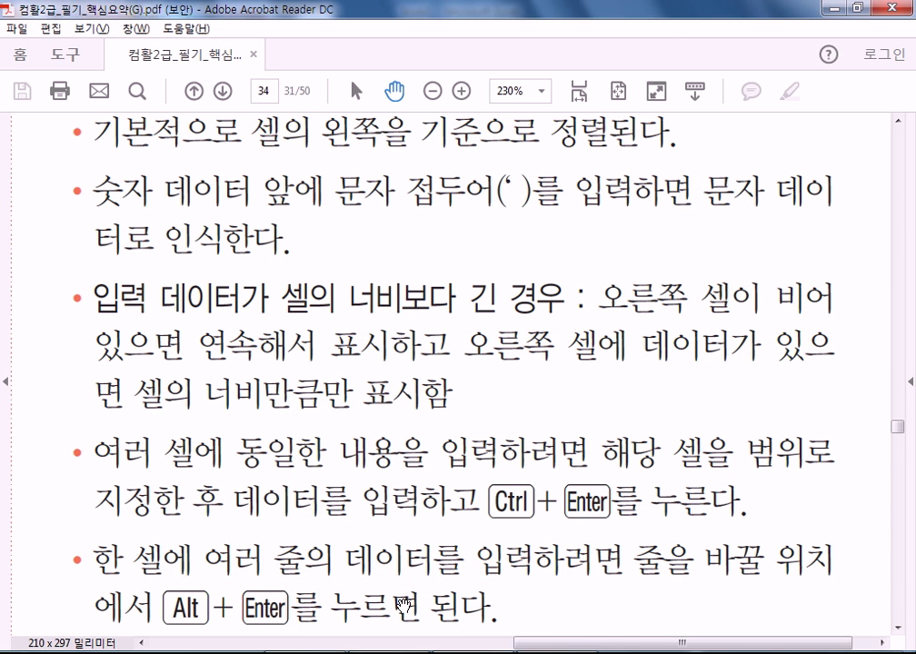
pyautogui.scroll(1, 402, 604)
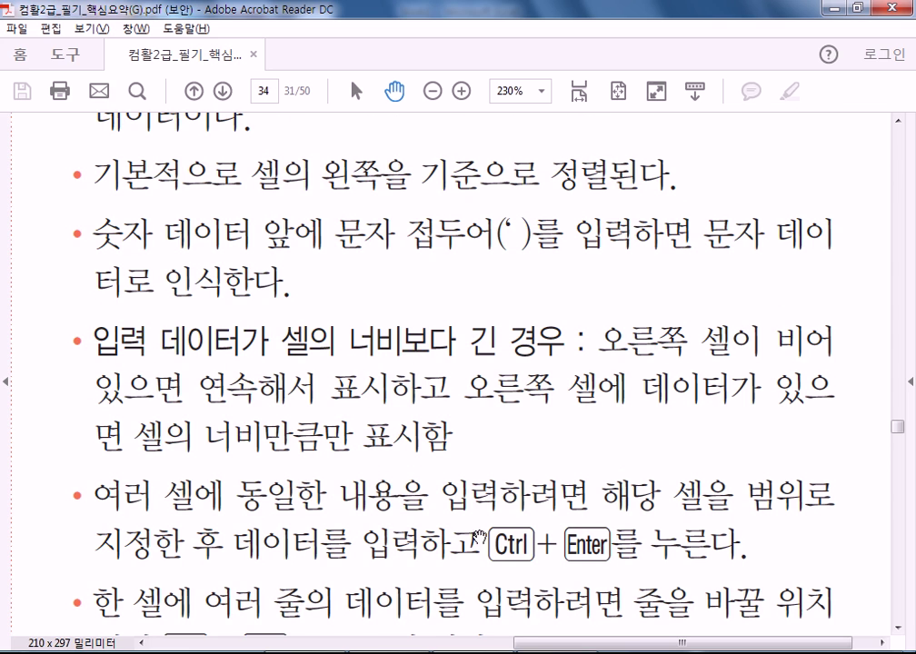
pyautogui.scroll(-3, 465, 487)
pyautogui.hotkey('alt', 'Tab')
pyautogui.scroll(-4, 407, 375)
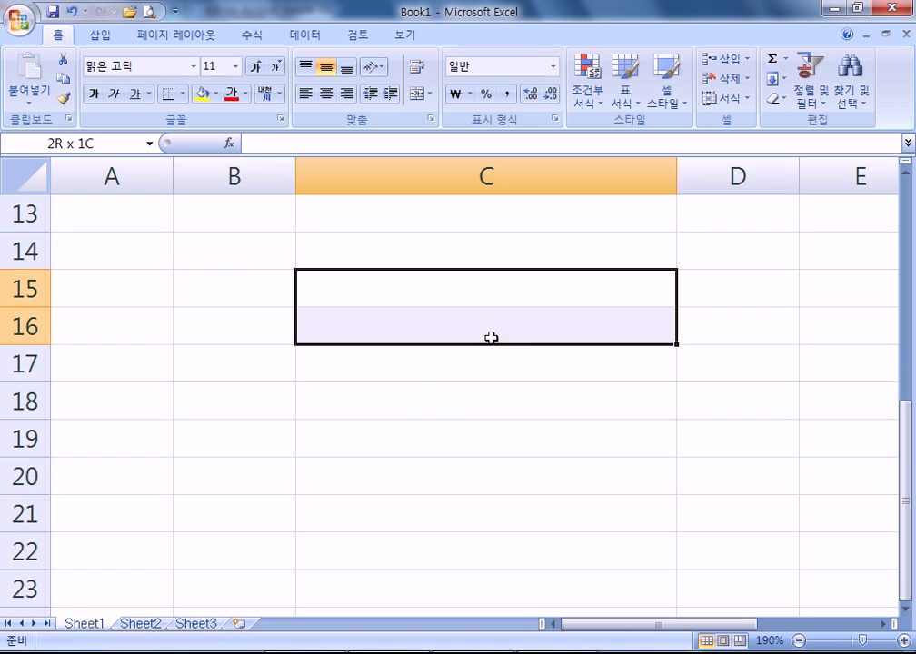
# - Fill all of C15:D20 with 안녕 in a single Ctrl+Enter entry
pyautogui.moveTo(366, 304); pyautogui.dragTo(686, 473)
pyautogui.write('dkssd')
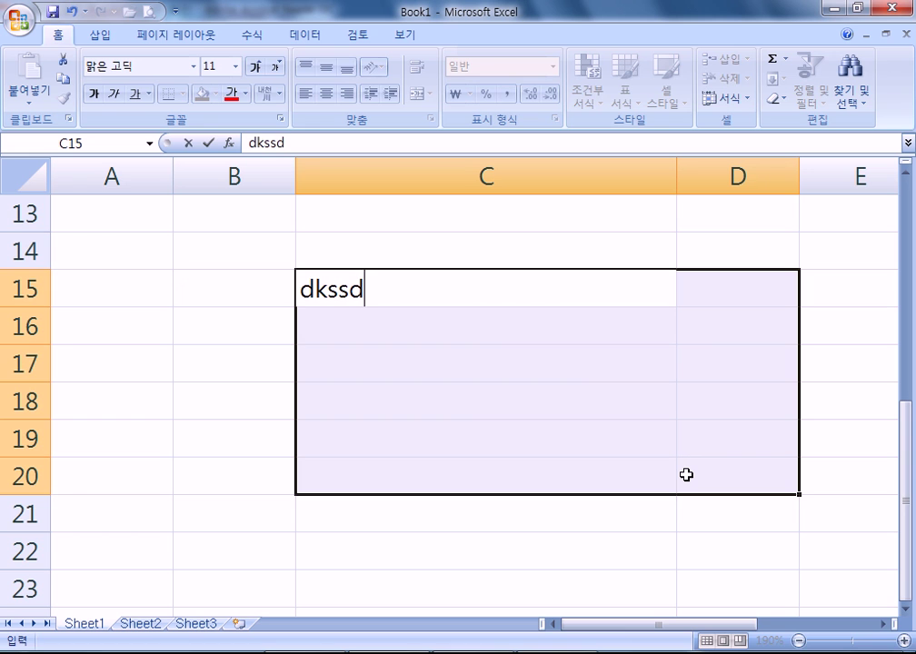
pyautogui.press('Escape')
pyautogui.write('안녕')
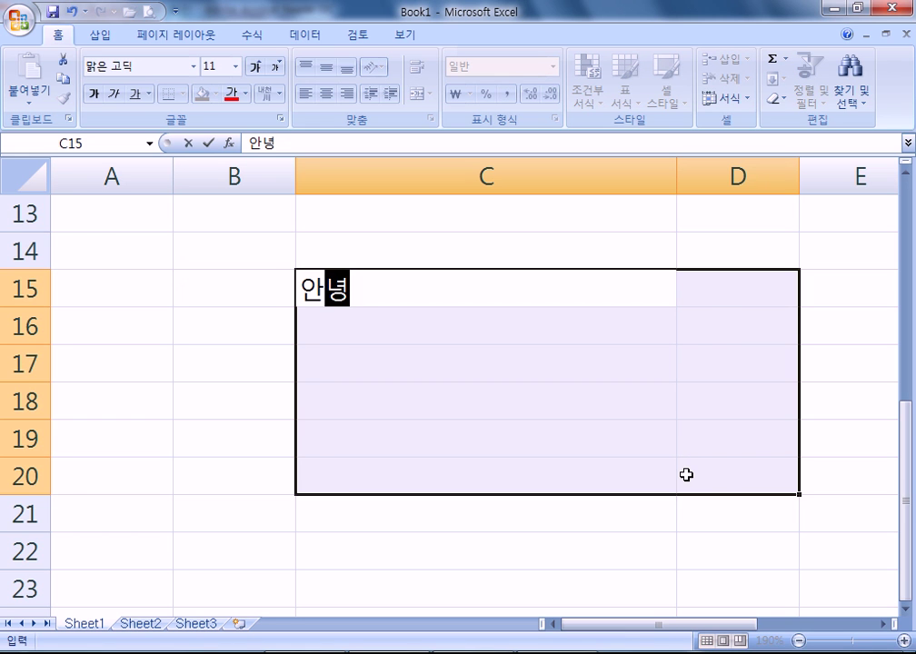
pyautogui.hotkey('ctrl', 'Return')
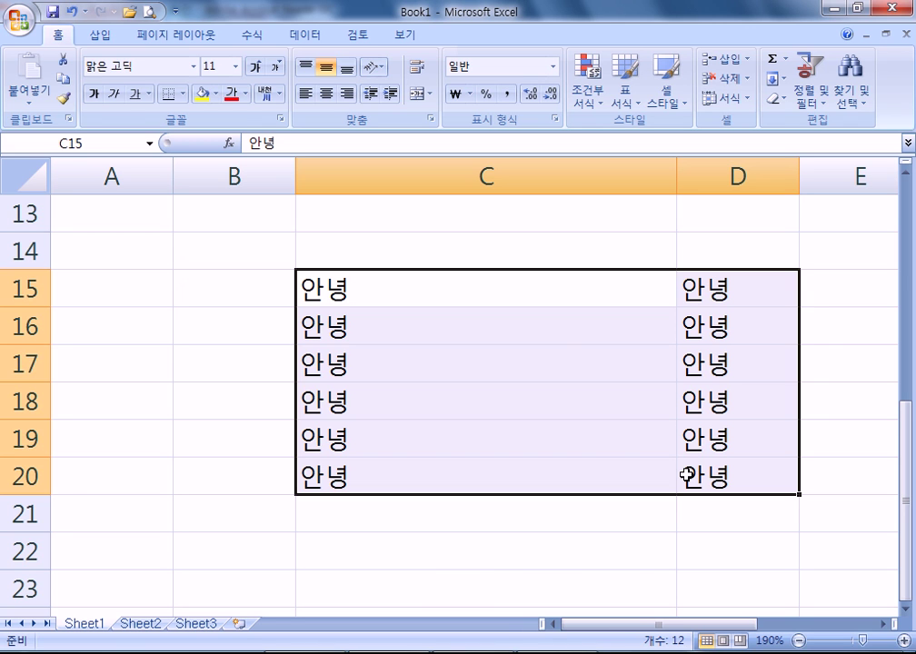
# - Make C14 a three-line cell reading 친구야, 반갑다, 여러분, then return to the PDF
pyautogui.click(468, 254)
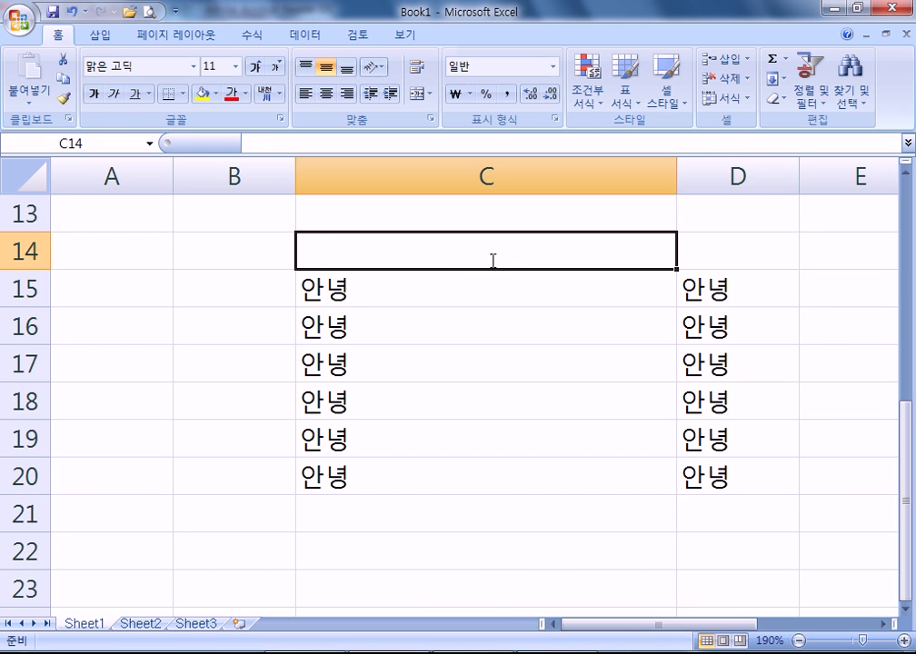
pyautogui.write('친구야')
pyautogui.hotkey('alt', 'Return')
pyautogui.write('반갑다')
pyautogui.hotkey('alt', 'Return')
pyautogui.write('여러분')
pyautogui.press('Return')
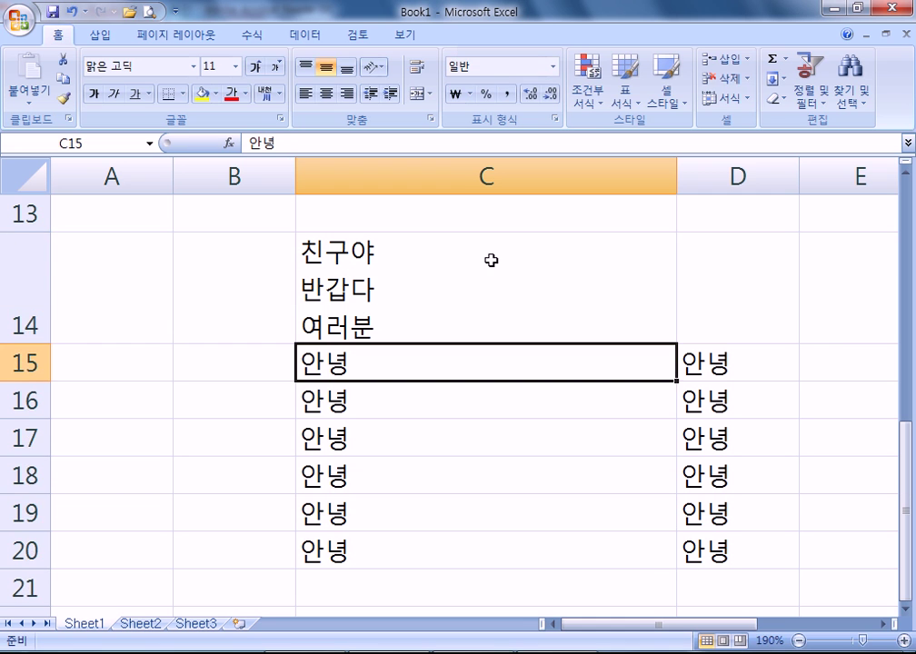
pyautogui.click(426, 313)
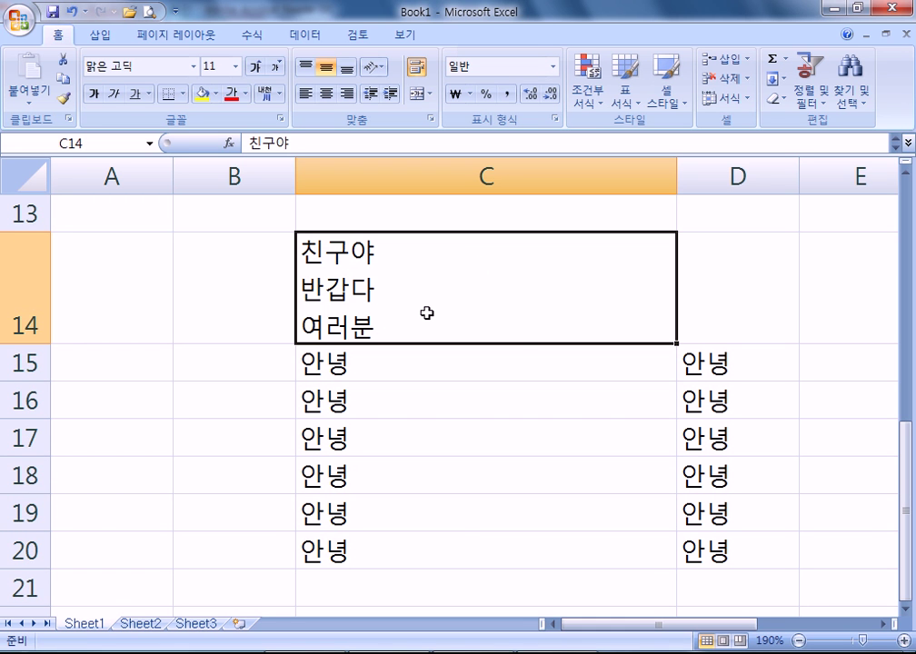
pyautogui.hotkey('alt', 'Tab')
pyautogui.scroll(-5, 286, 394)
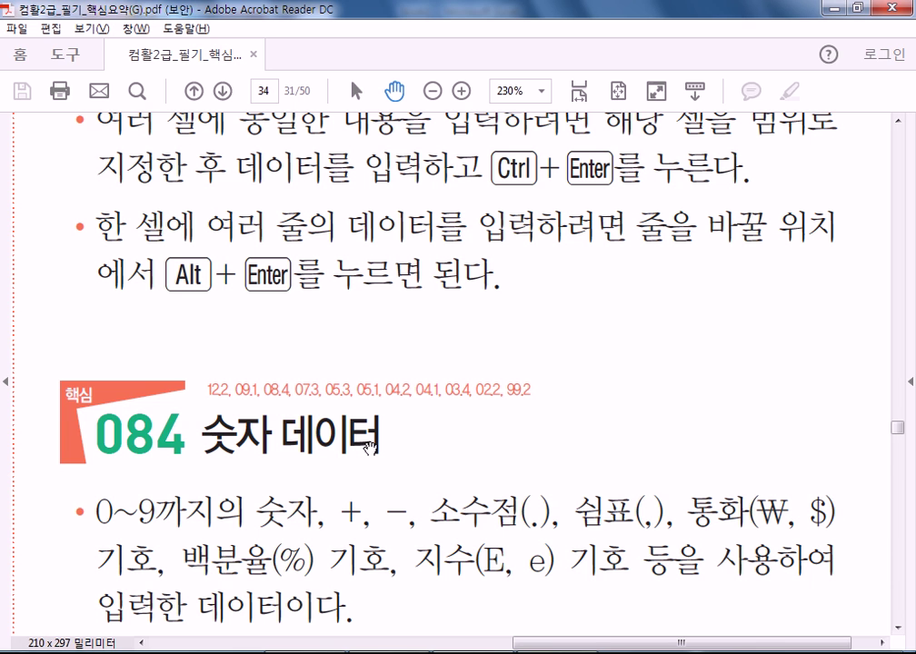
# - Scroll the PDF to the 084 숫자 데이터 section, then return to Excel
pyautogui.scroll(-3, 288, 461)
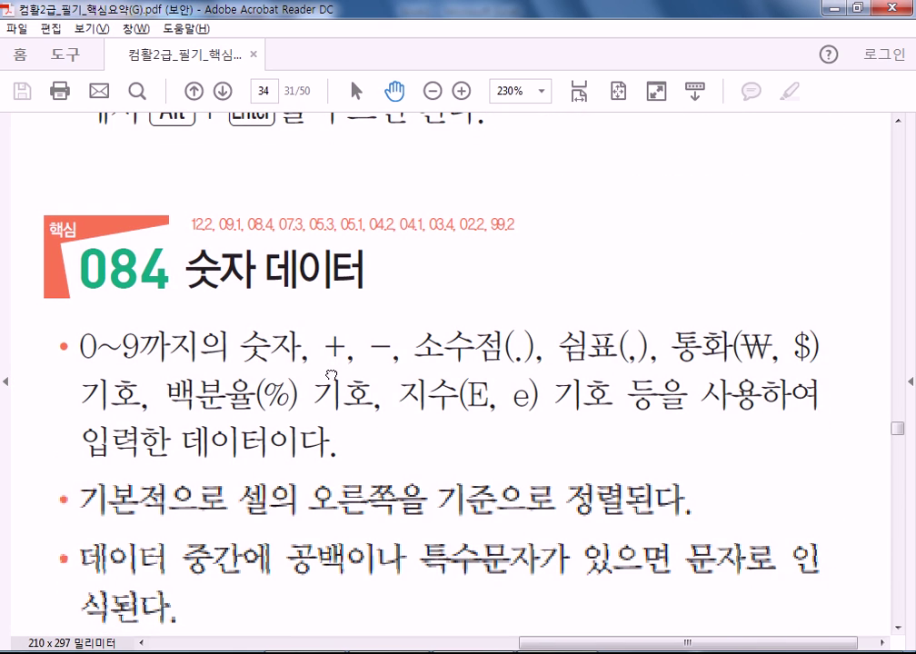
pyautogui.hotkey('alt', 'Tab')
pyautogui.scroll(2, 427, 299)
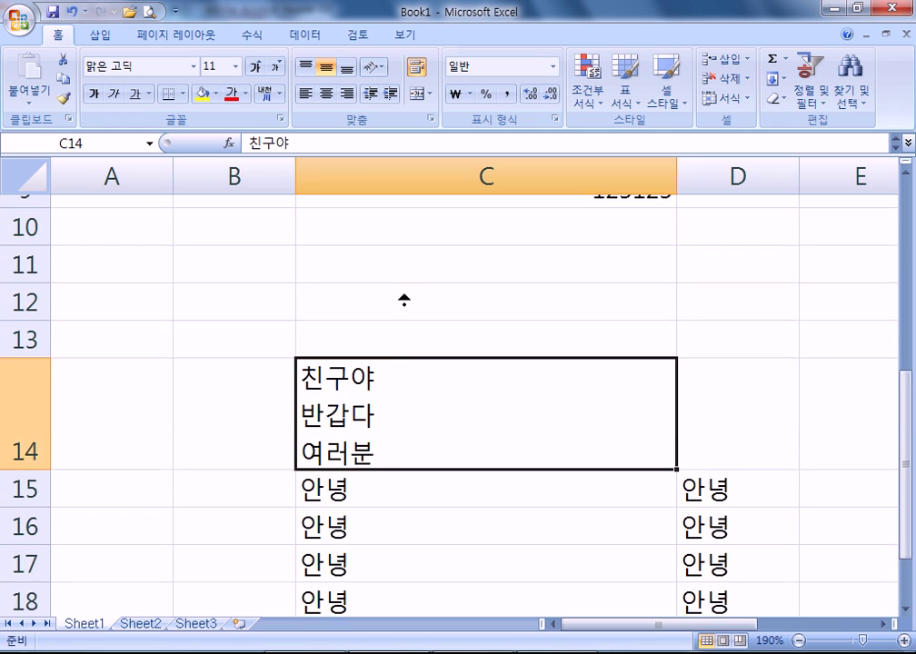
# - Type +-.,123 in C11, accept Excel's correction, then edit it into the text .+-0.123
pyautogui.click(402, 327)
pyautogui.write('+')
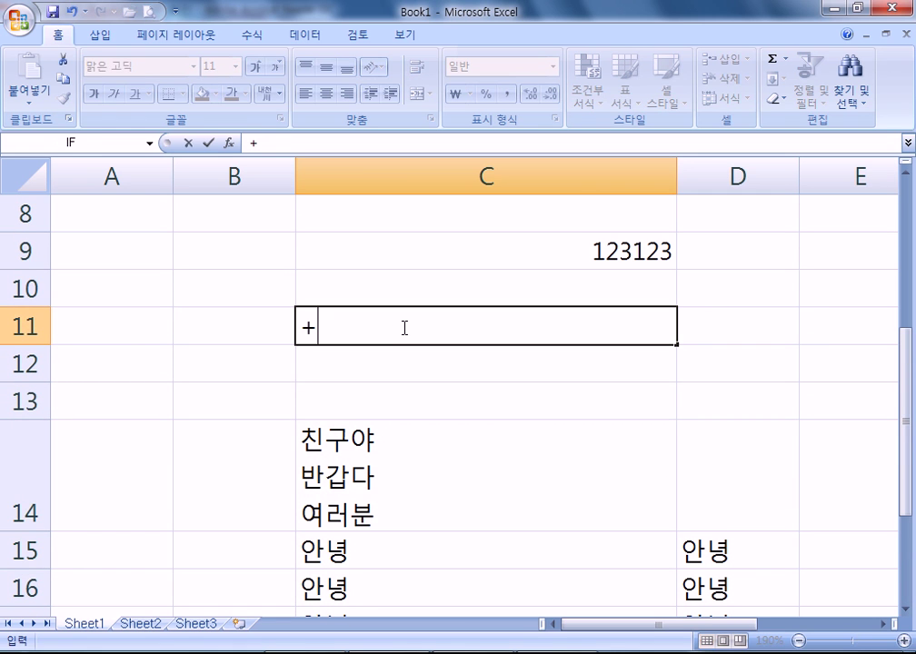
pyautogui.write('-.,123')
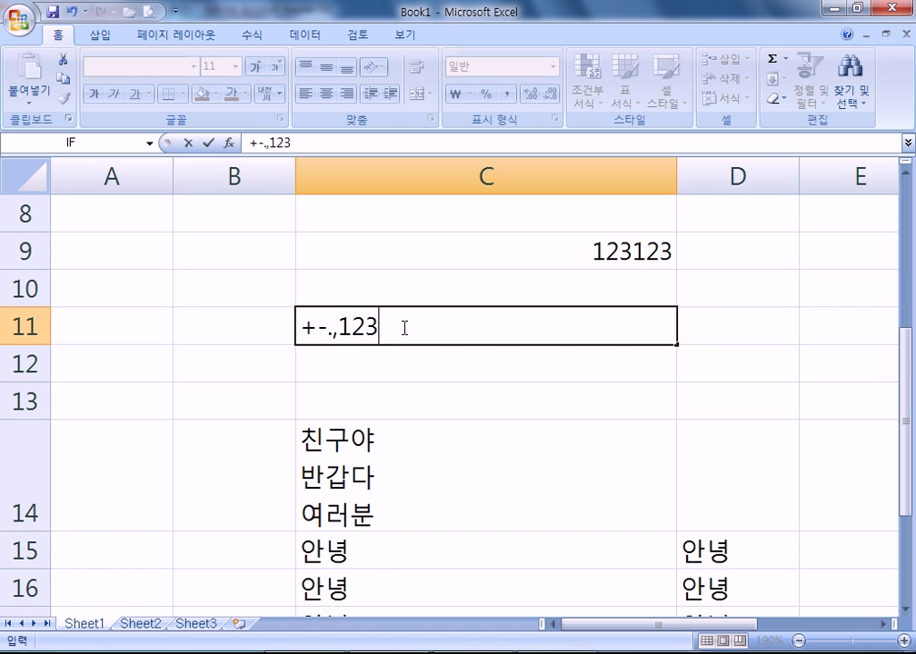
pyautogui.press('Return')
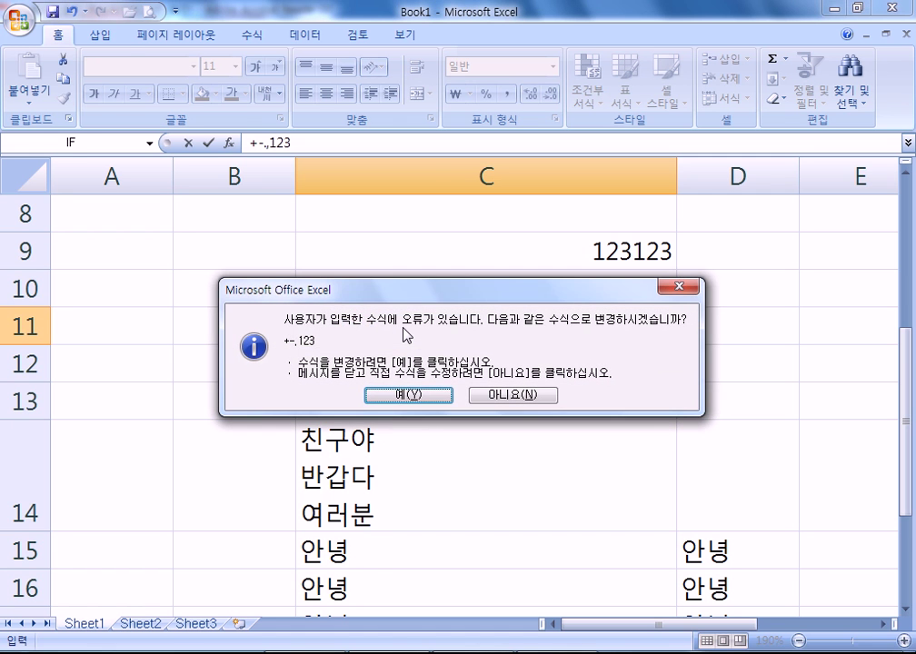
pyautogui.press('Return')
pyautogui.click(402, 327)
pyautogui.doubleClick(404, 327)
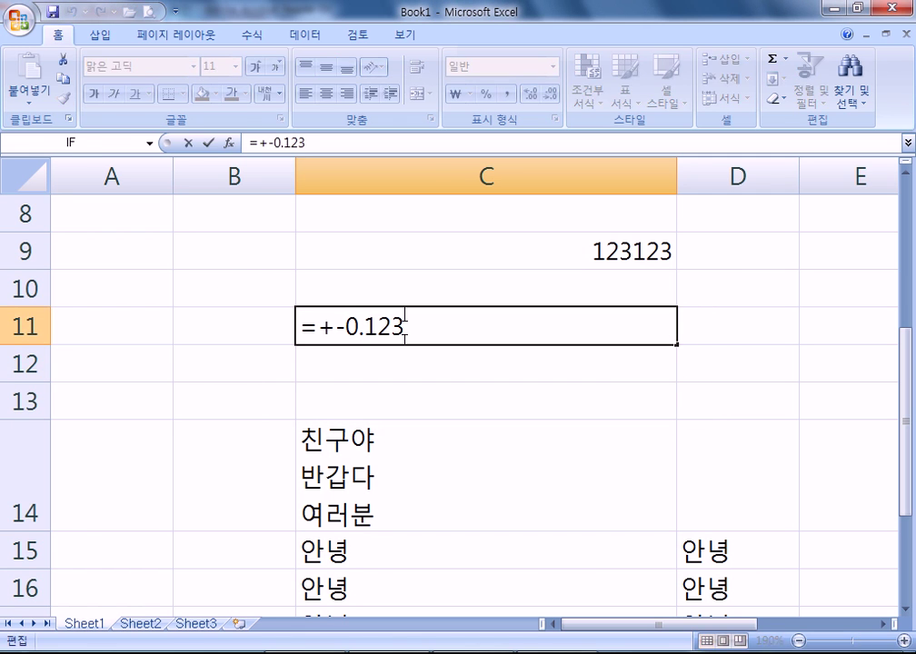
pyautogui.press('Home')
pyautogui.press('Delete')
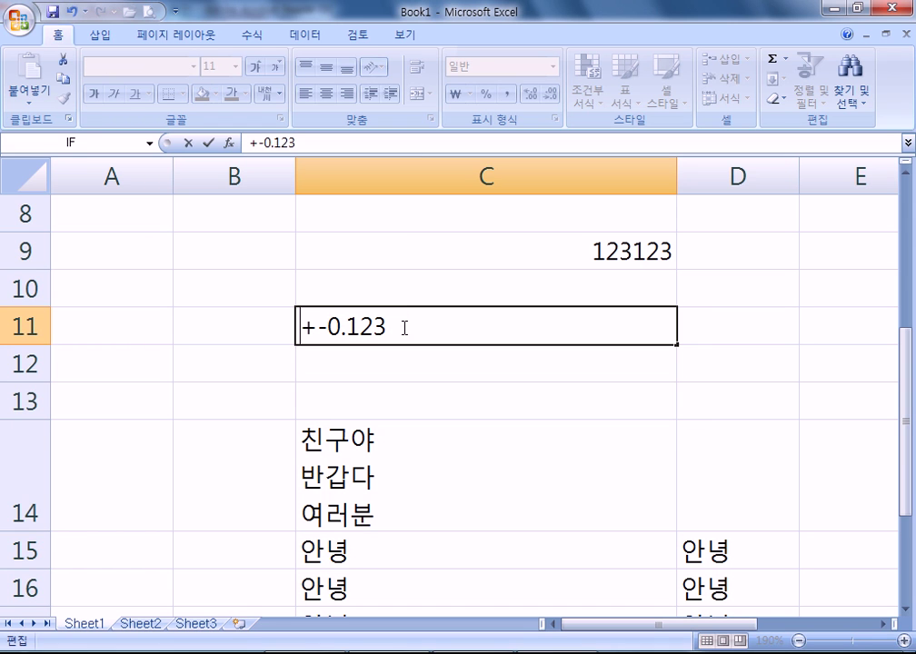
pyautogui.write('.')
pyautogui.press('Return')
pyautogui.click(402, 327)
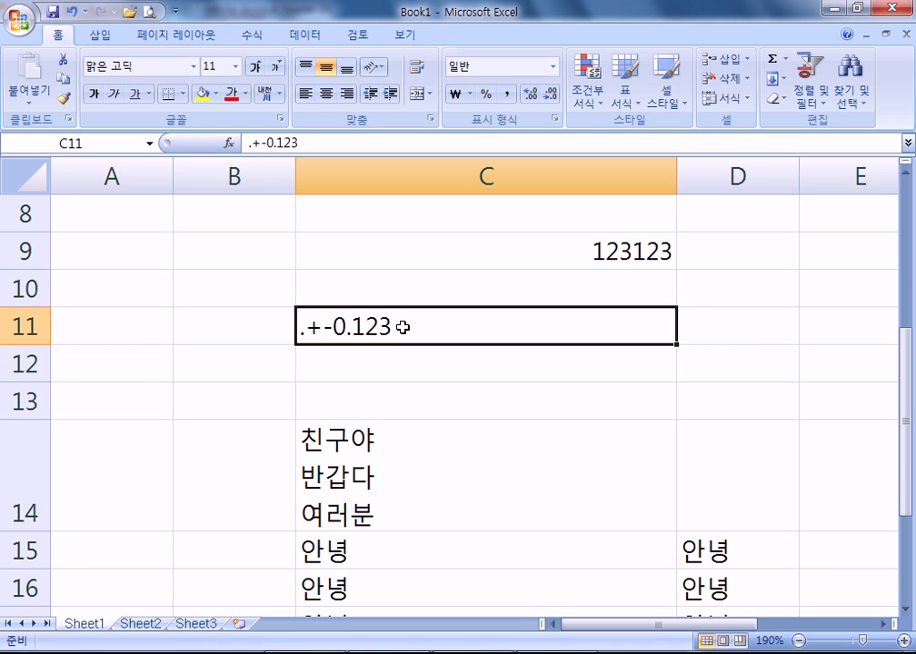
# - Enter 123,456,789 in C10, then append .12 to make it 123456789.12
pyautogui.press('Up')
pyautogui.write('123,456,789')
pyautogui.press('Return')
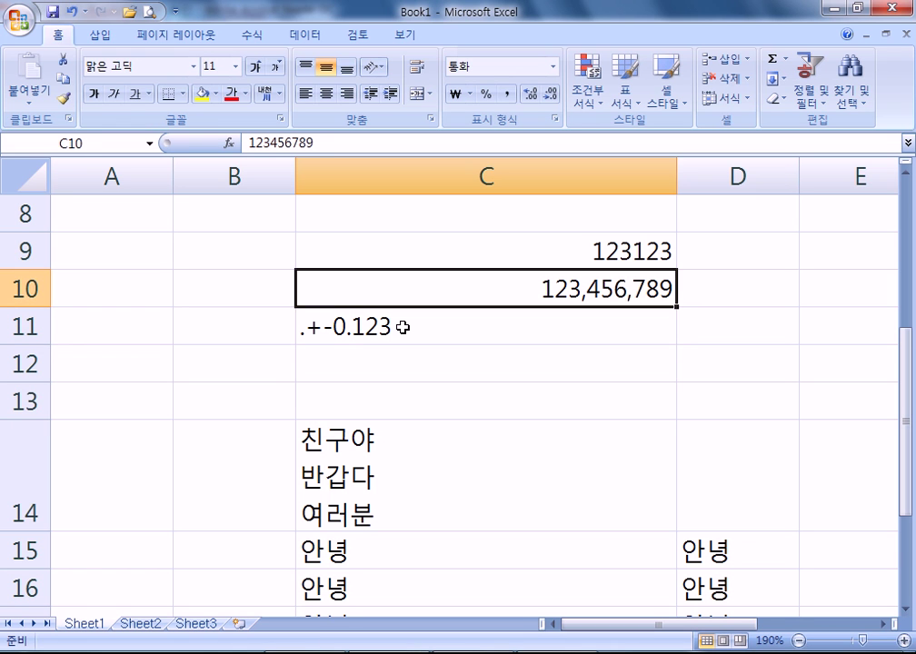
pyautogui.press('F2')
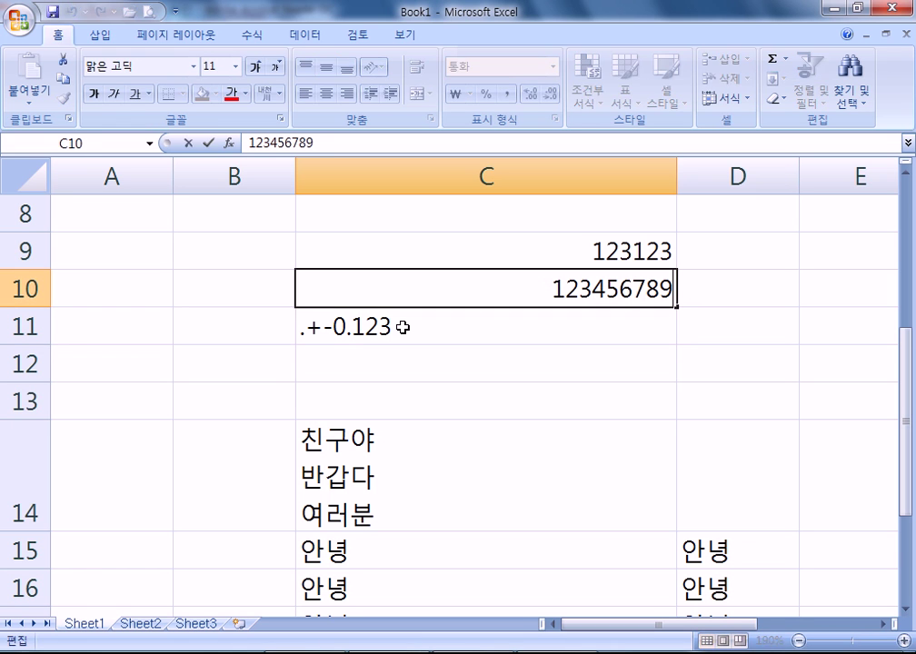
pyautogui.write('.12')
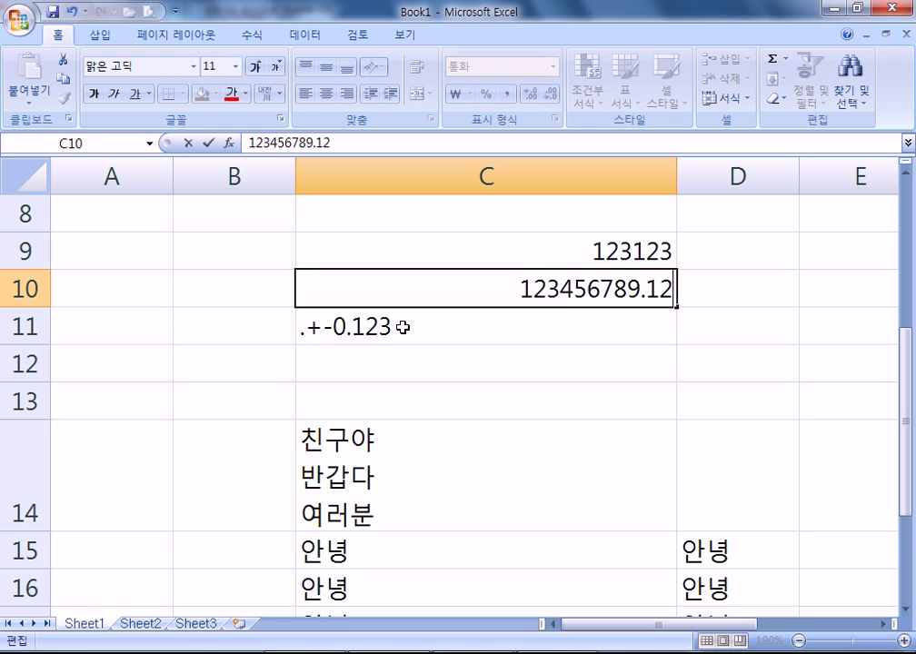
pyautogui.press('Return')
pyautogui.press('Up')
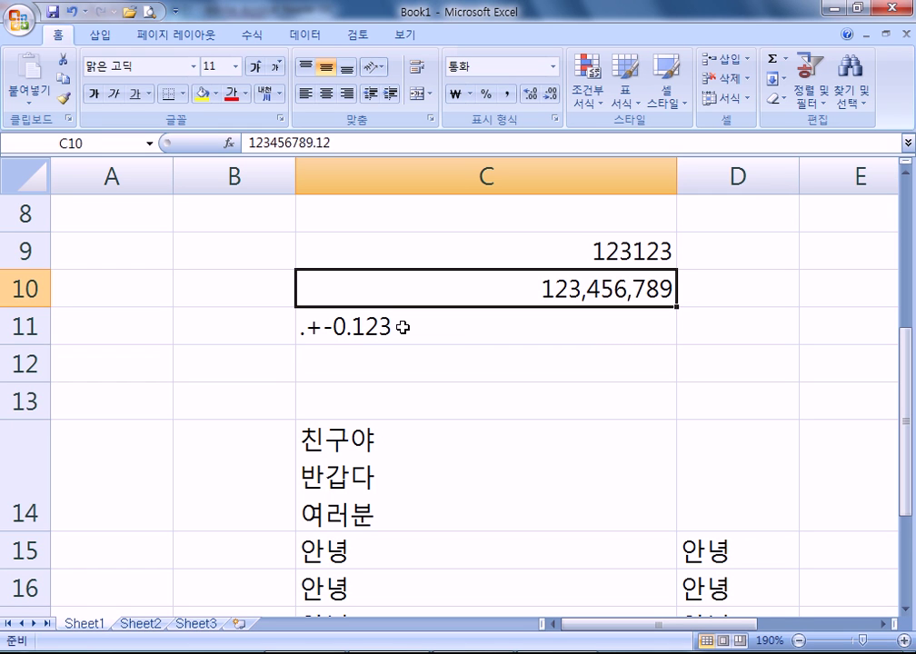
pyautogui.press('F2')
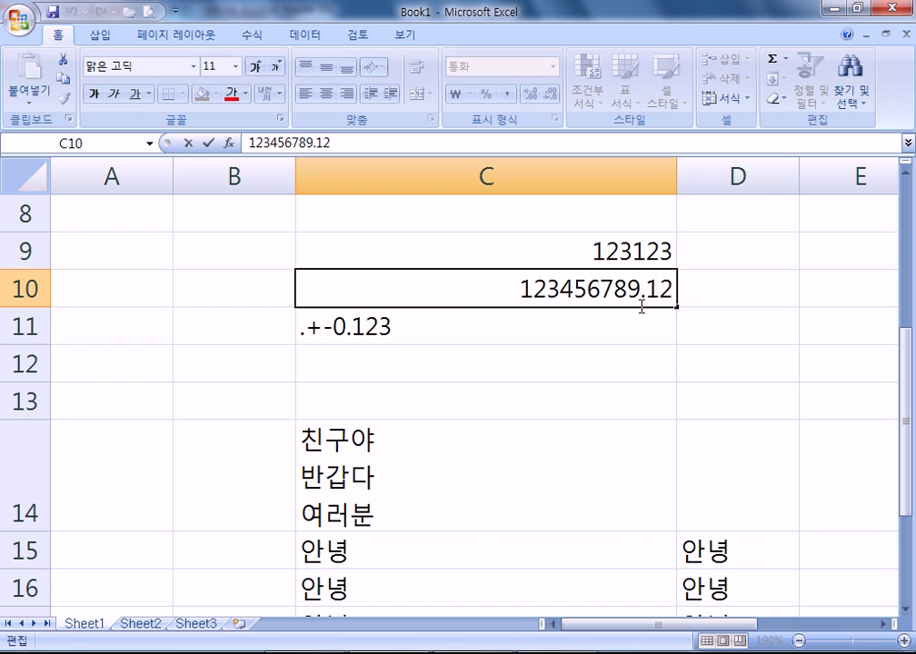
pyautogui.press('Escape')
# - Inspect the .+-0.123 text in C11, then switch to the PDF notes
pyautogui.doubleClick(344, 335)
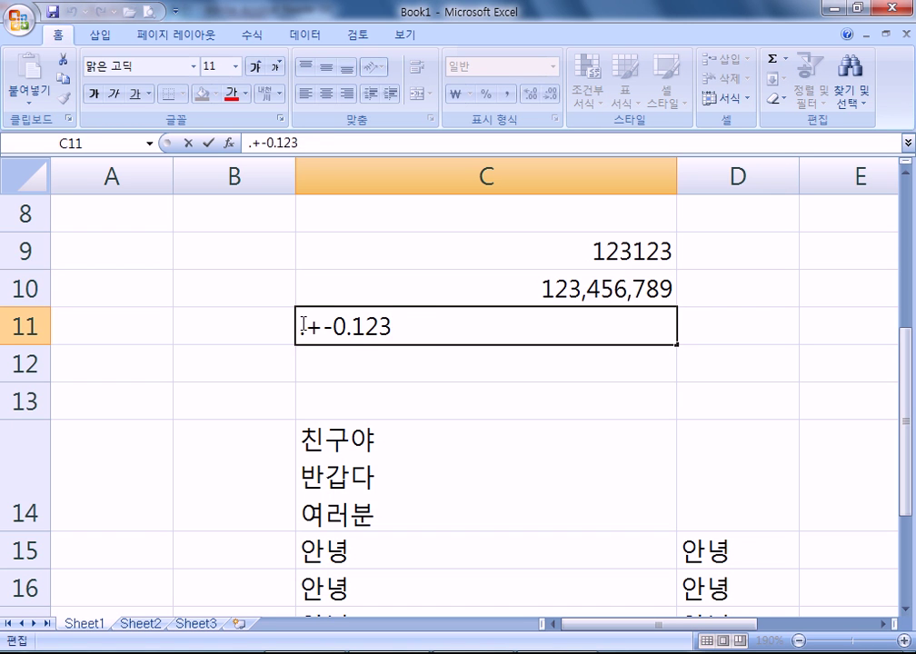
pyautogui.moveTo(301, 327); pyautogui.dragTo(419, 327)
pyautogui.press('Escape')
pyautogui.hotkey('alt', 'Tab')
pyautogui.scroll(-5, 426, 368)
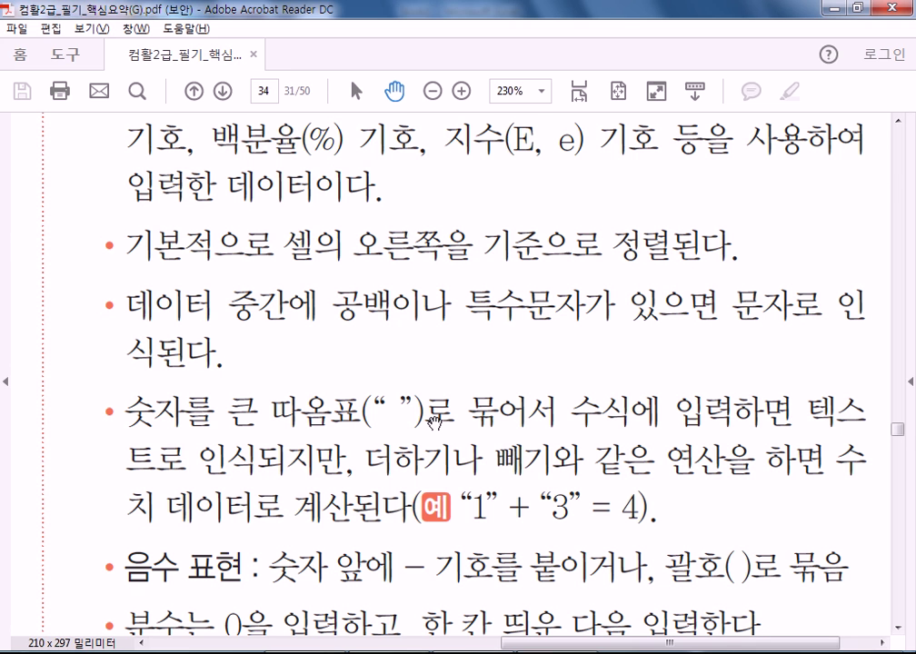
# - Enter the formula ="123"&"456" in C36, producing 123456
pyautogui.hotkey('alt', 'Tab')
pyautogui.scroll(-9, 421, 364)
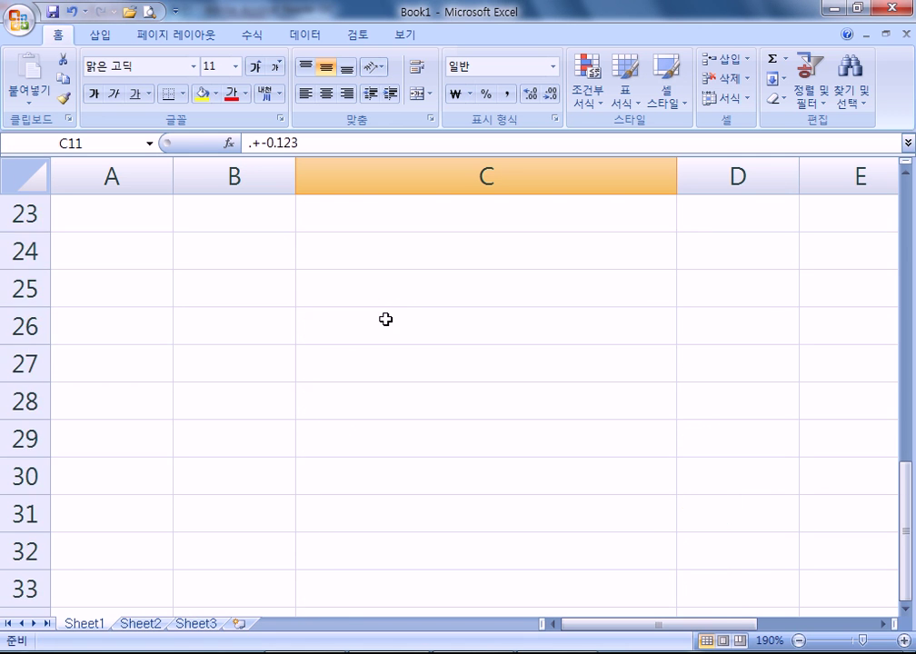
pyautogui.click(353, 261)
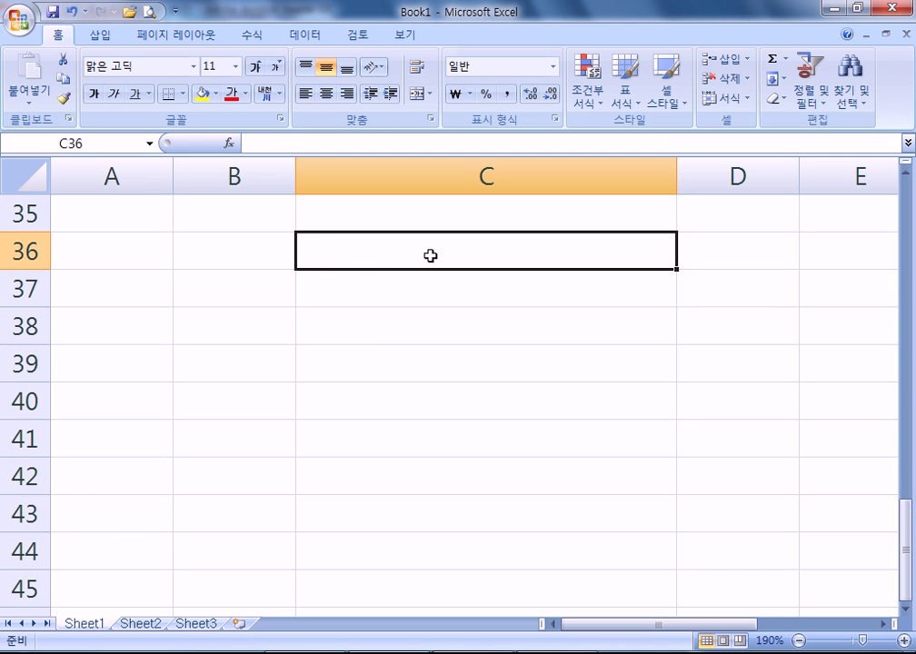
pyautogui.write('="12')
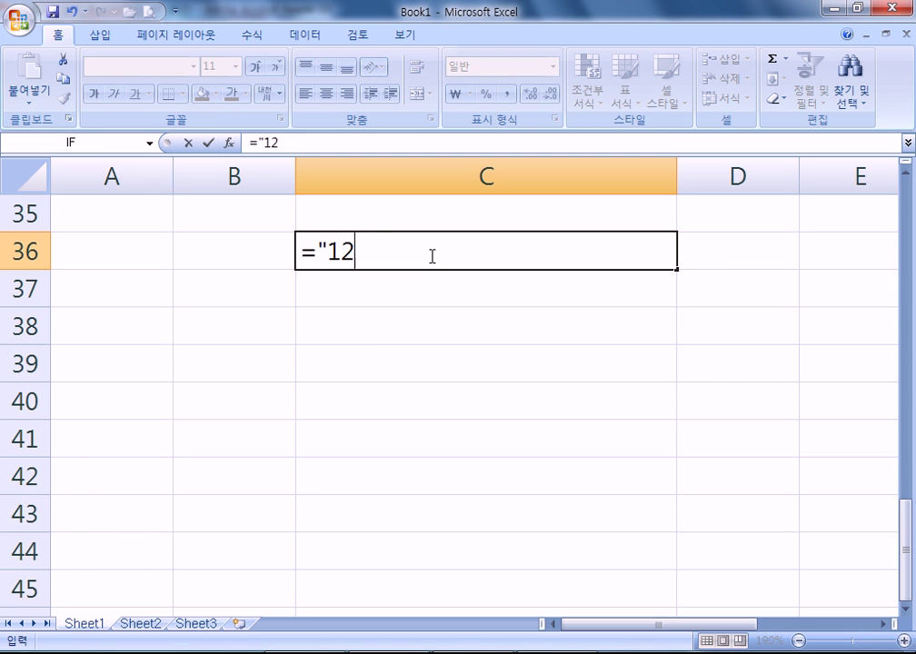
pyautogui.write('3"&"456"')
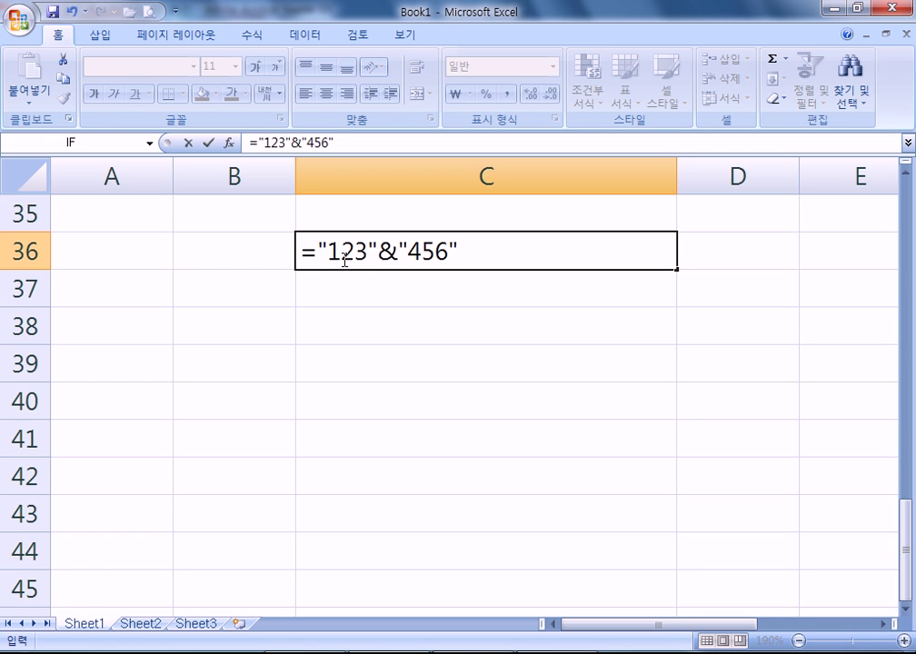
pyautogui.moveTo(326, 252); pyautogui.dragTo(368, 251)
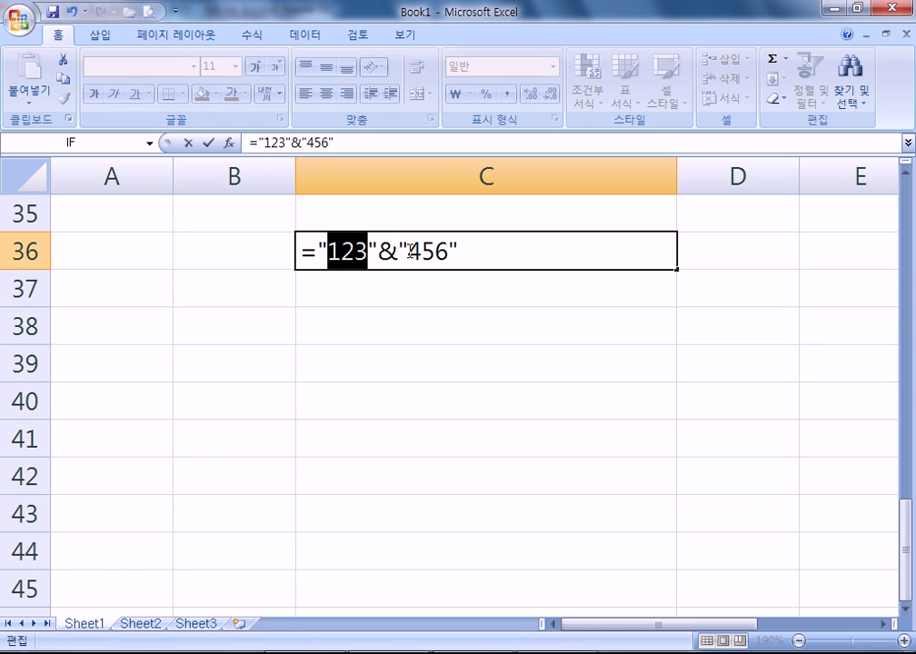
pyautogui.doubleClick(388, 253)
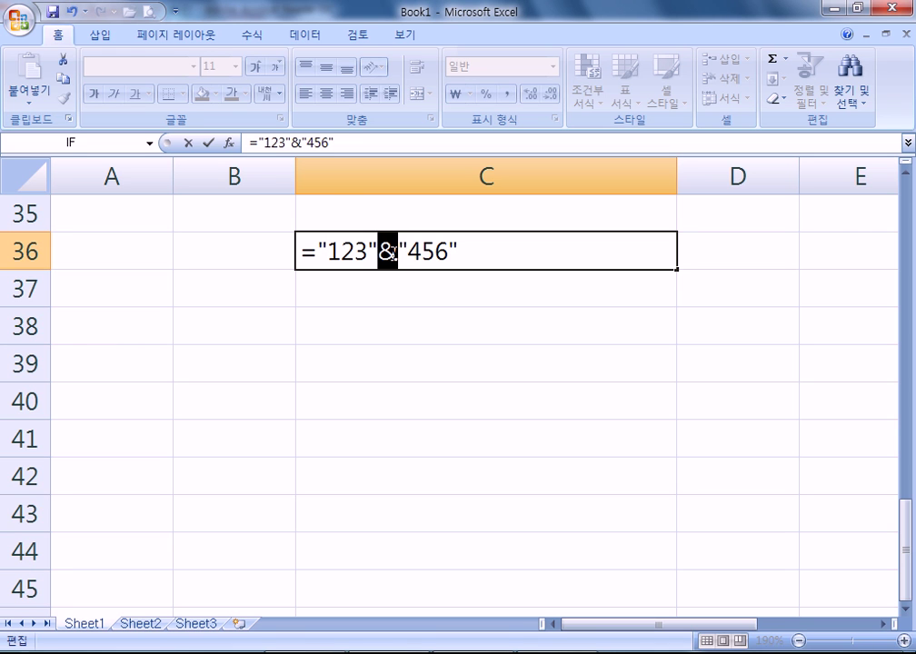
pyautogui.press('Return')
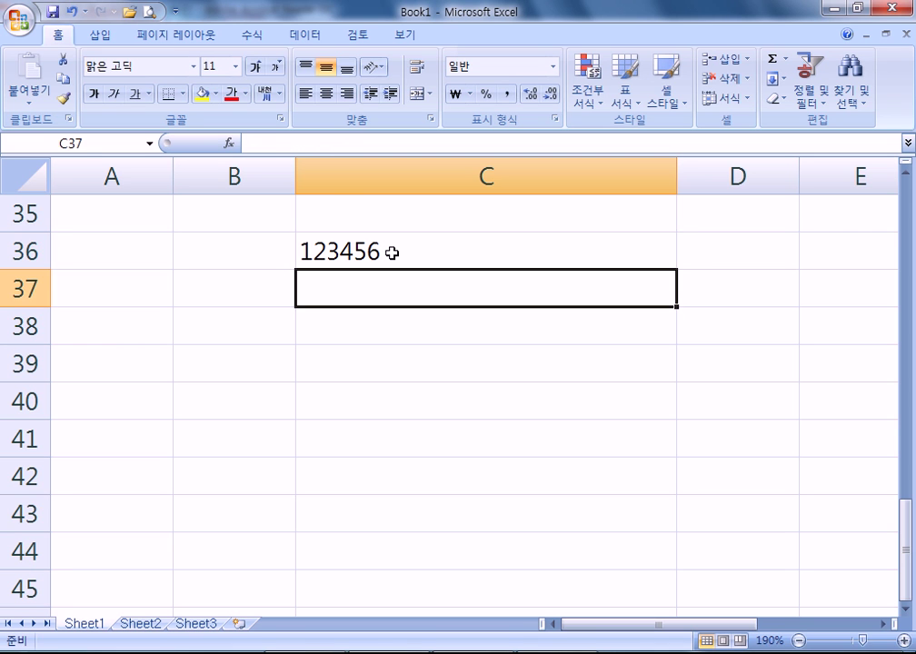
# - Change the & in C36's formula to + so it returns 579
pyautogui.doubleClick(392, 252)
pyautogui.press('Left')
pyautogui.press('Left')
pyautogui.press('Left')
pyautogui.press('Left')
pyautogui.press('Left')
pyautogui.press('Left')
pyautogui.press('Delete')
pyautogui.write('+')
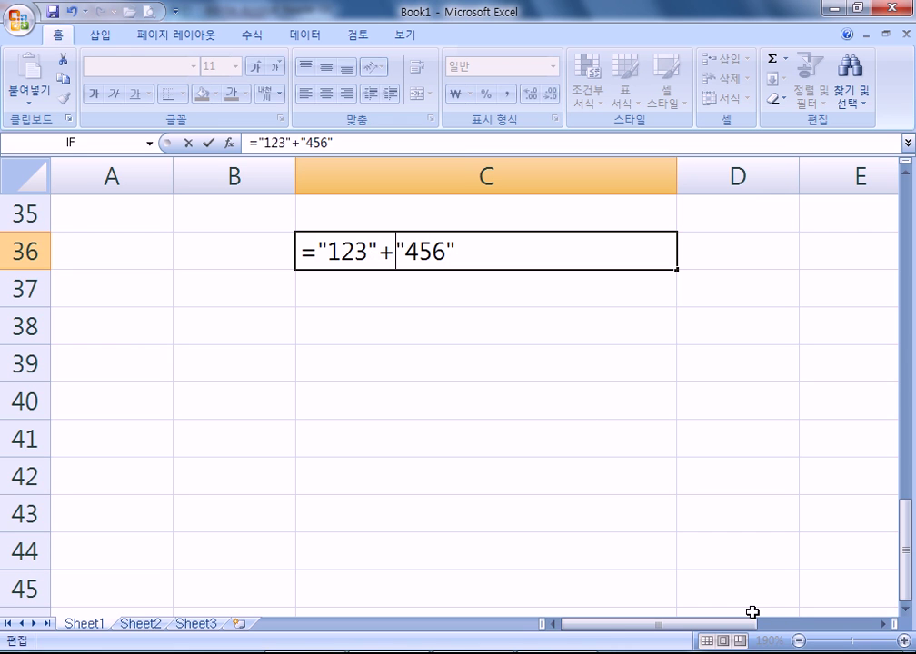
pyautogui.press('Return')
pyautogui.doubleClick(597, 252)
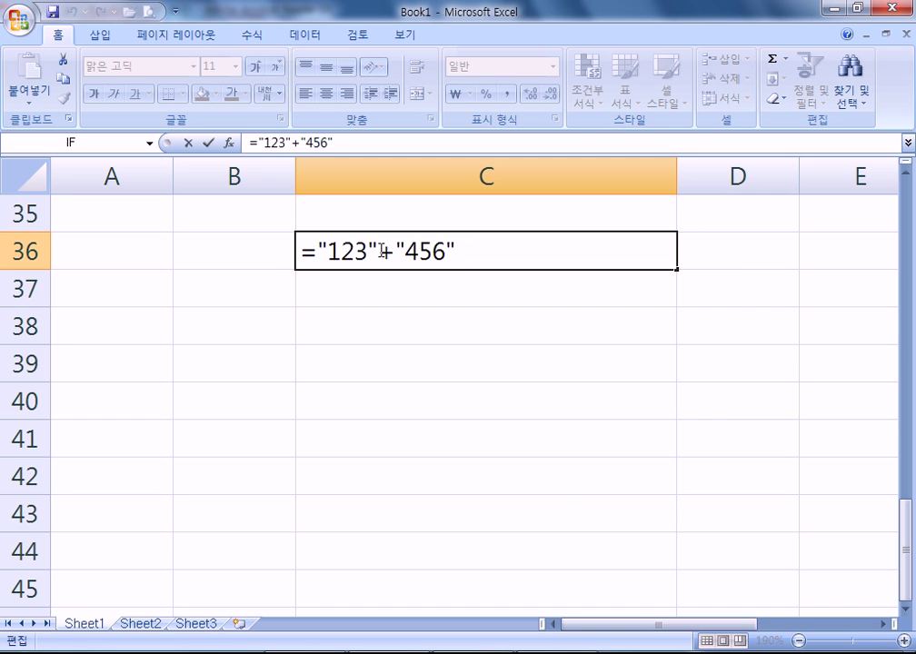
# - Check the next PDF bullets, then begin entering (123) in C38
pyautogui.hotkey('alt', 'Tab')
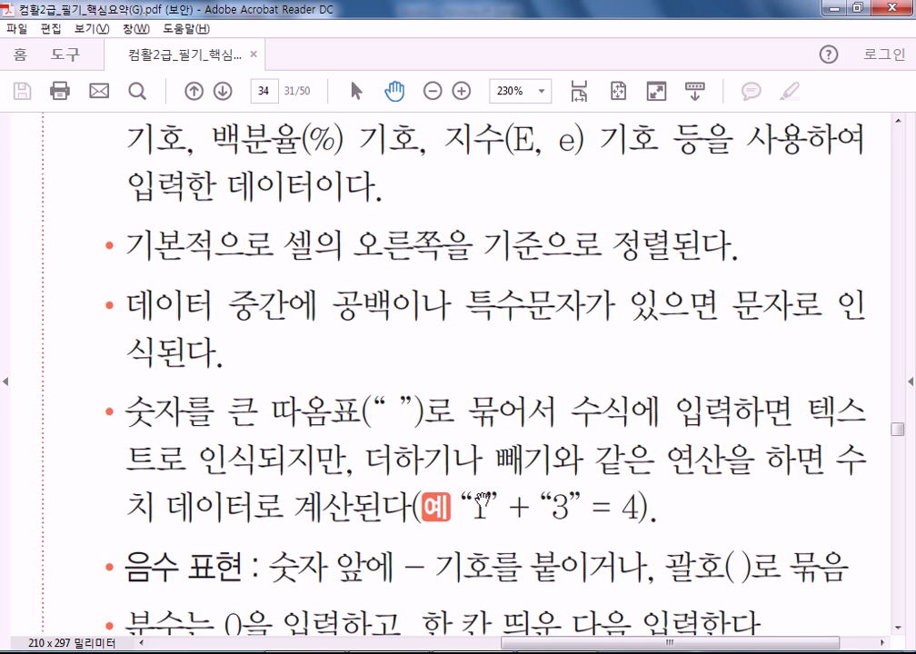
pyautogui.moveTo(496, 514); pyautogui.dragTo(496, 253)
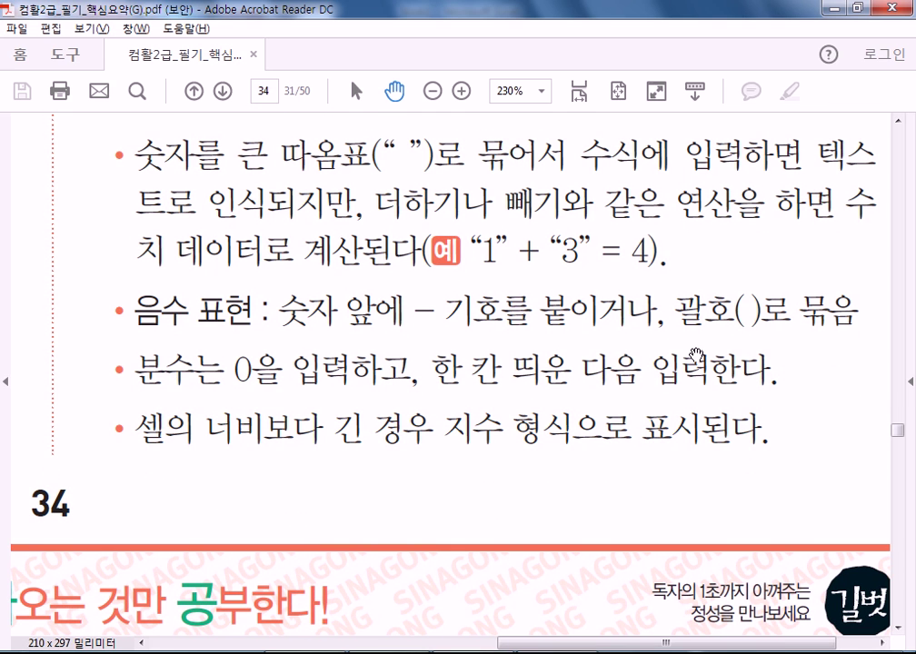
pyautogui.hotkey('alt', 'Tab')
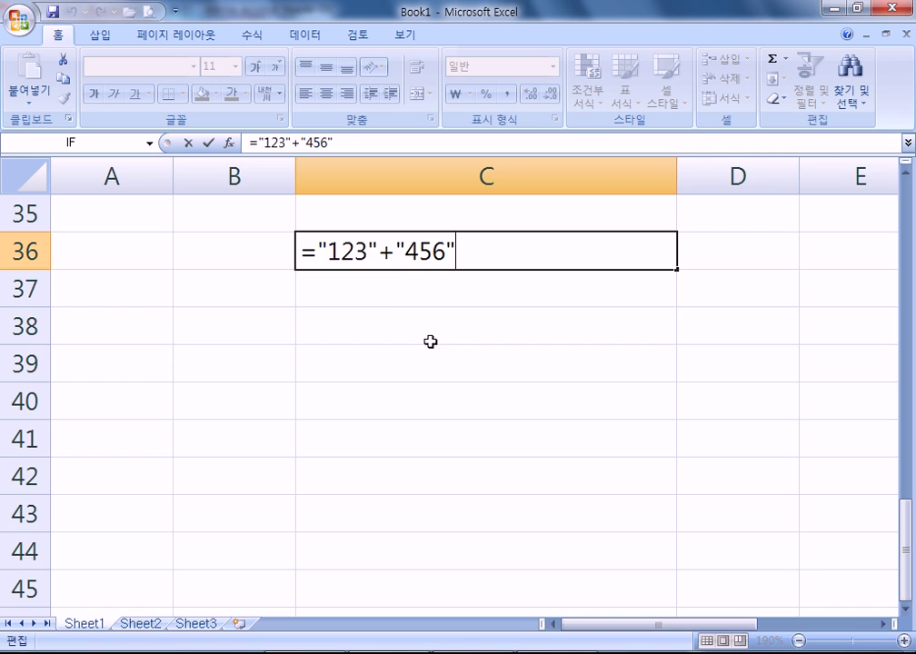
pyautogui.click(409, 310)
pyautogui.write('(123)')
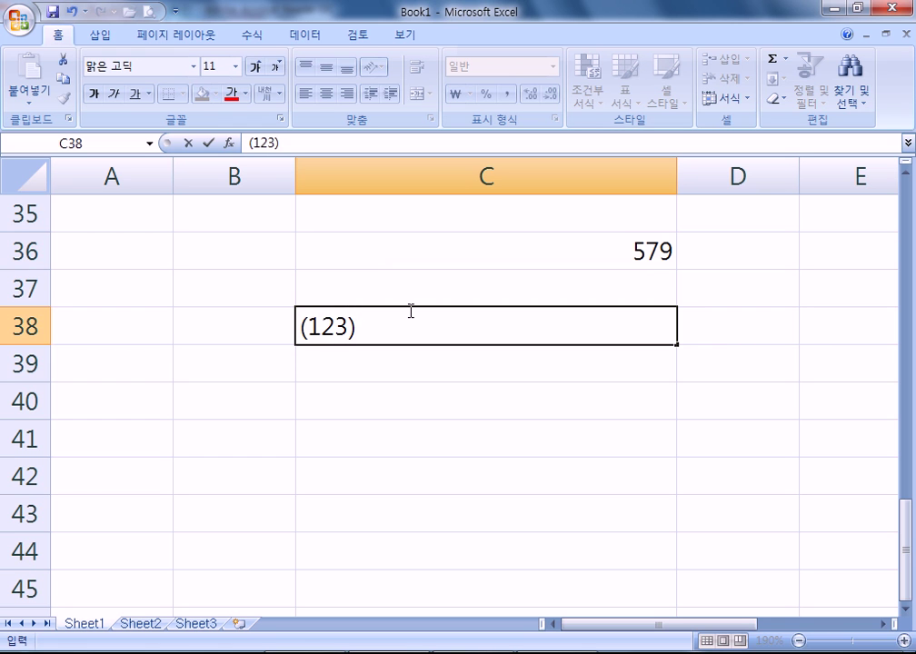
# - Enter (123) in C38 and confirm Excel stores it as a negative number
pyautogui.press('Return')
pyautogui.click(409, 311)
pyautogui.doubleClick(409, 311)
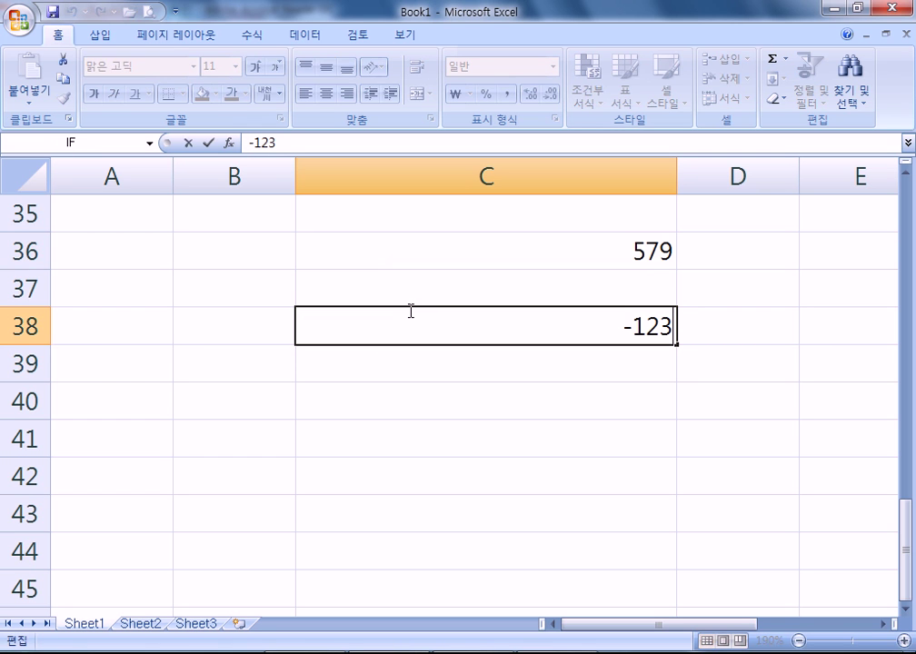
pyautogui.press('Escape')
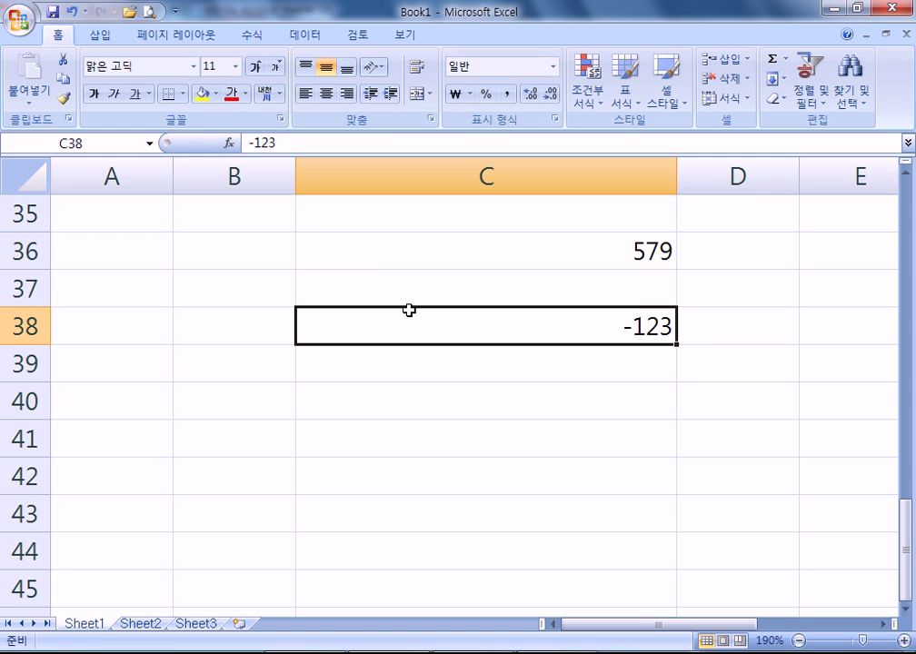
# - Replace C38's entry with (1), which also becomes negative
pyautogui.write('(345')
pyautogui.press('BackSpace')
pyautogui.press('BackSpace')
pyautogui.press('BackSpace')
pyautogui.write('1)')
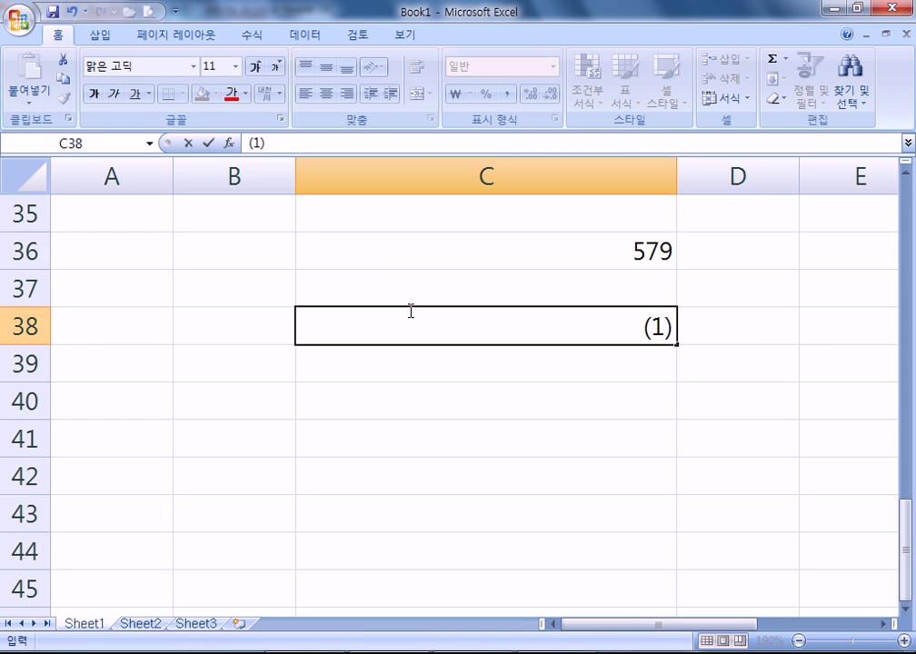
pyautogui.press('Return')
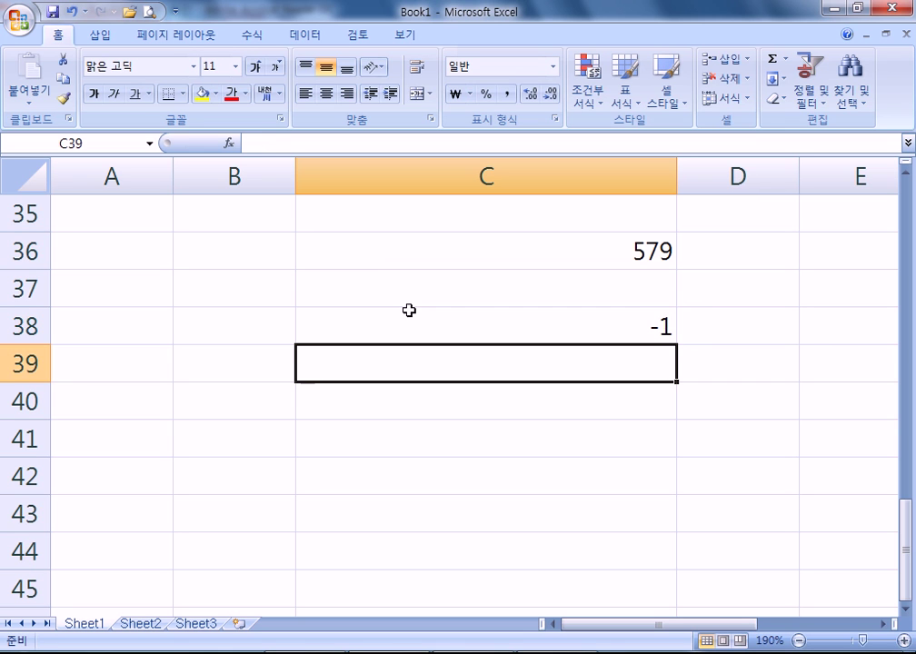
# - Enter '(1) in C38 so it stays left-aligned text, toggling centering on and off
pyautogui.click(409, 310)
pyautogui.write("'(1)")
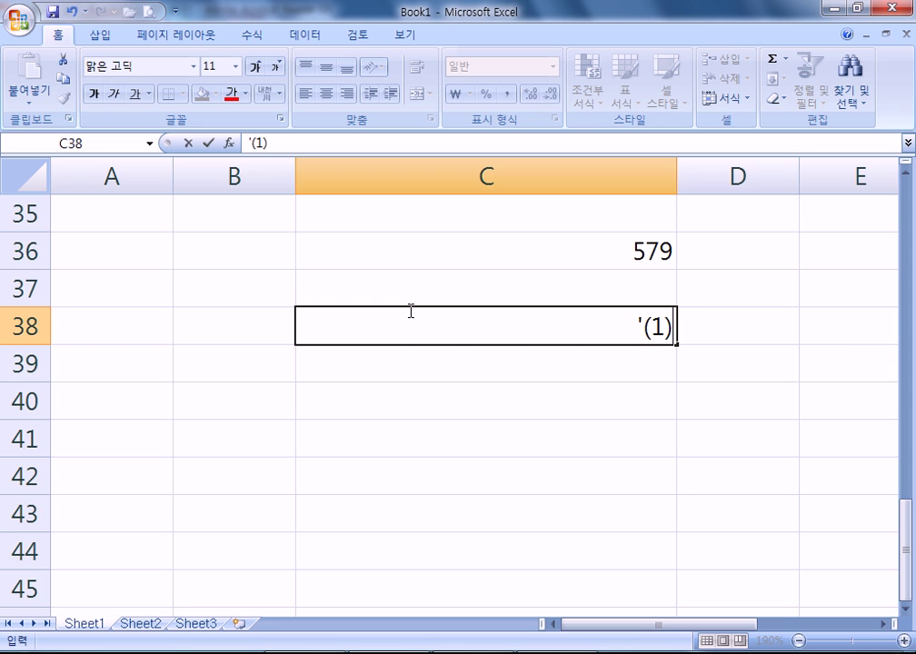
pyautogui.press('Return')
pyautogui.click(409, 311)
pyautogui.click(327, 93)
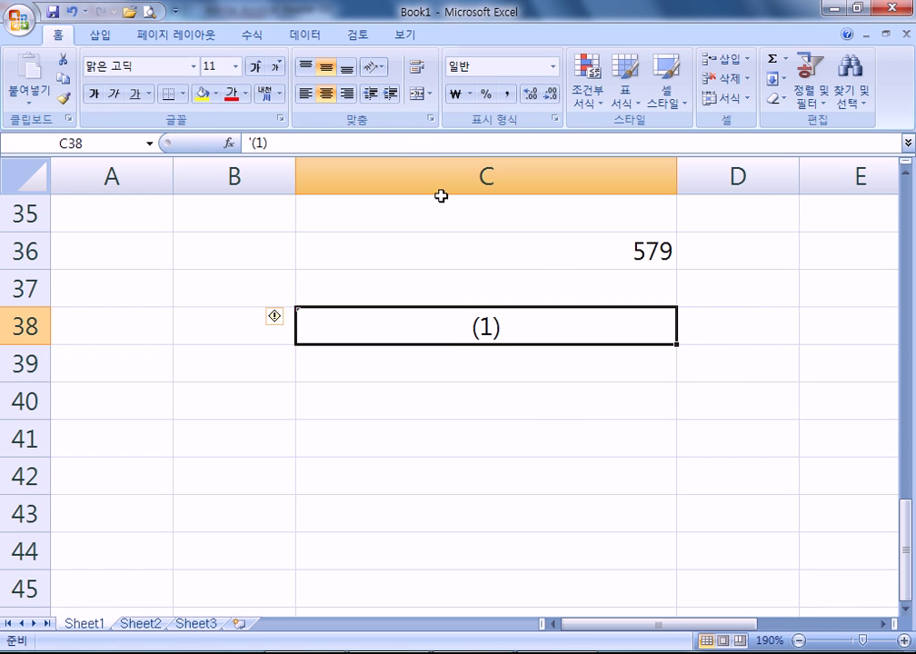
pyautogui.click(326, 94)
# - Glance at the reference PDF, then return to Excel and select D39
pyautogui.hotkey('alt', 'Tab')
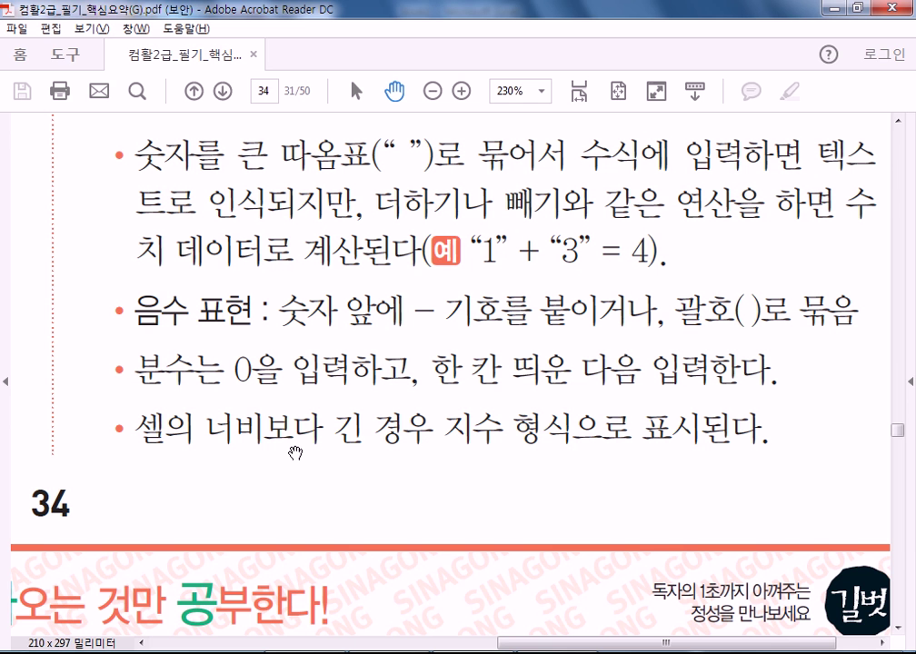
pyautogui.hotkey('alt', 'Tab')
pyautogui.click(742, 358)
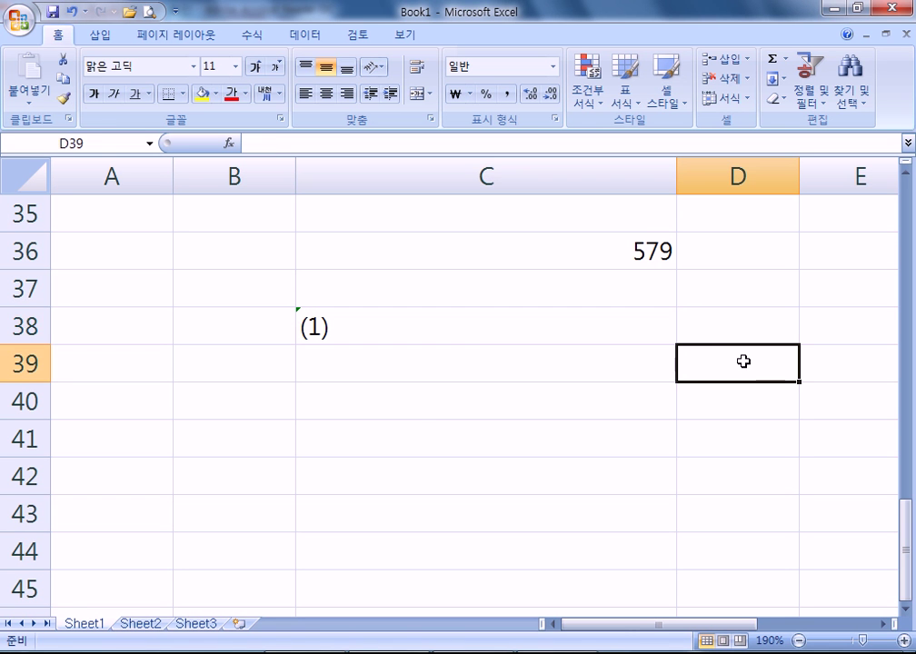
pyautogui.write('10')
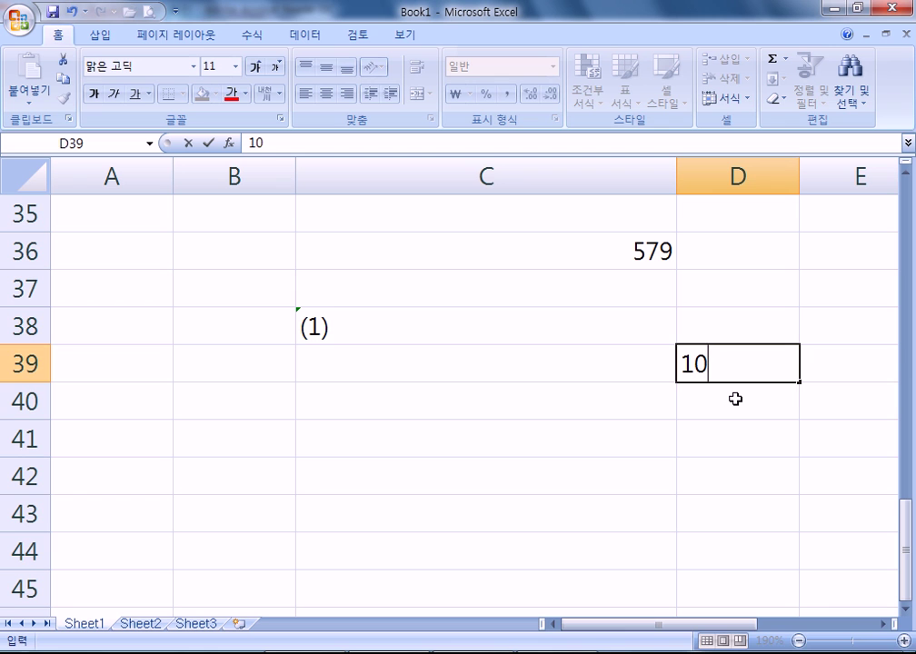
pyautogui.write('0000000000000000')
pyautogui.moveTo(720, 625); pyautogui.dragTo(787, 628)
pyautogui.press('Return')
pyautogui.click(622, 359)
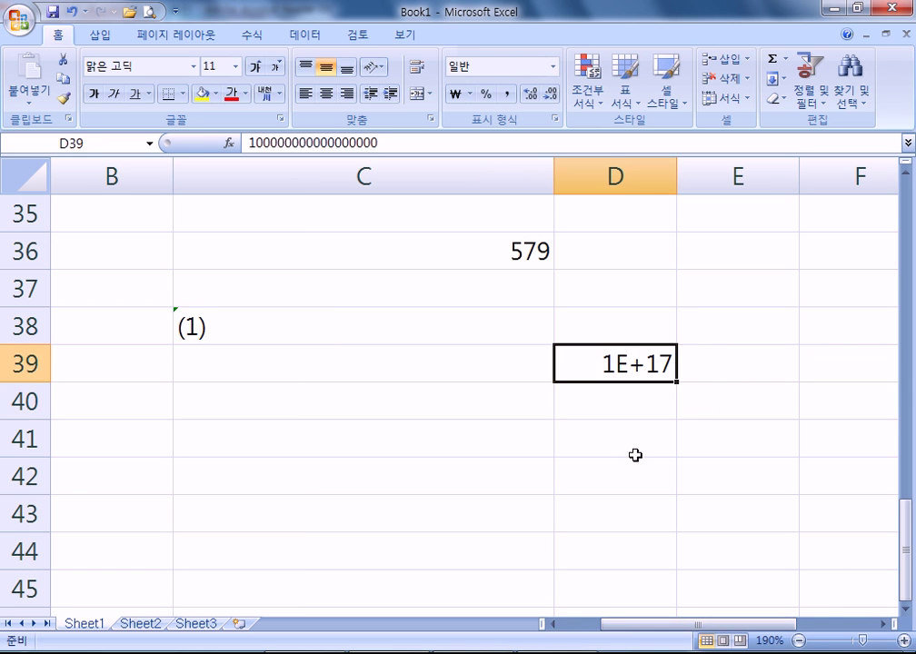
pyautogui.doubleClick(626, 367)
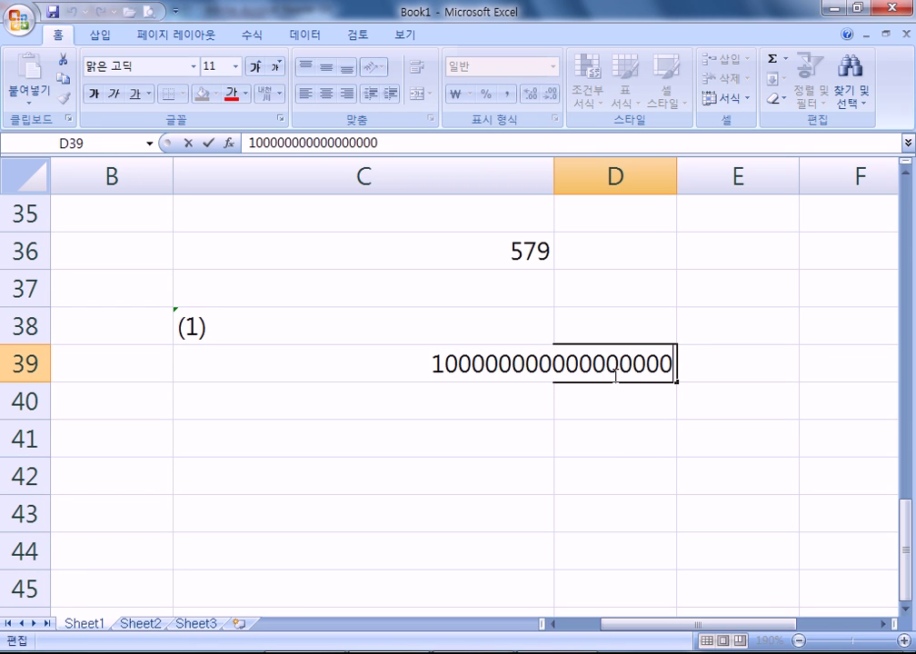
pyautogui.press('Escape')
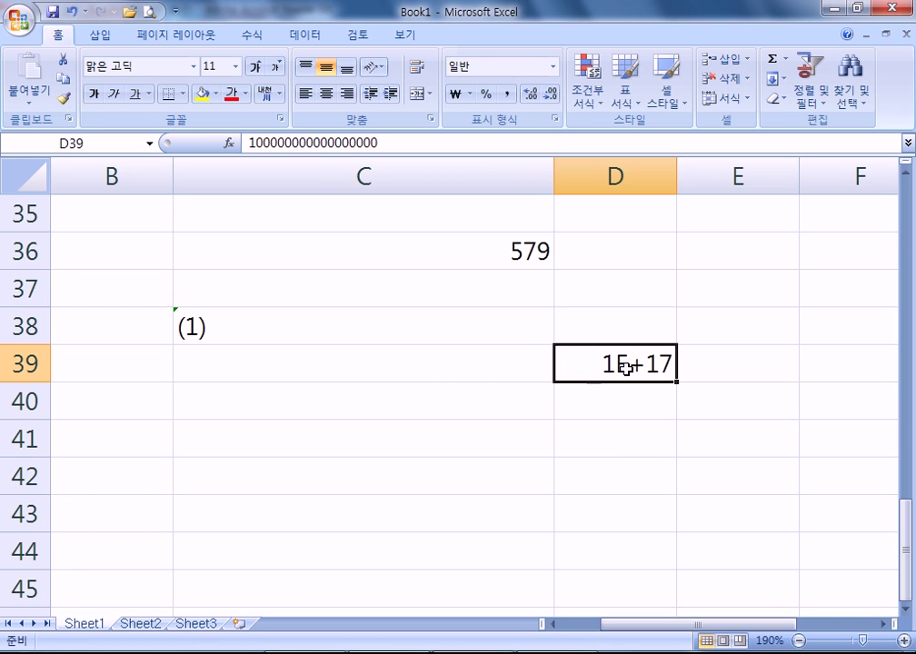
pyautogui.hotkey('alt', 'Tab')
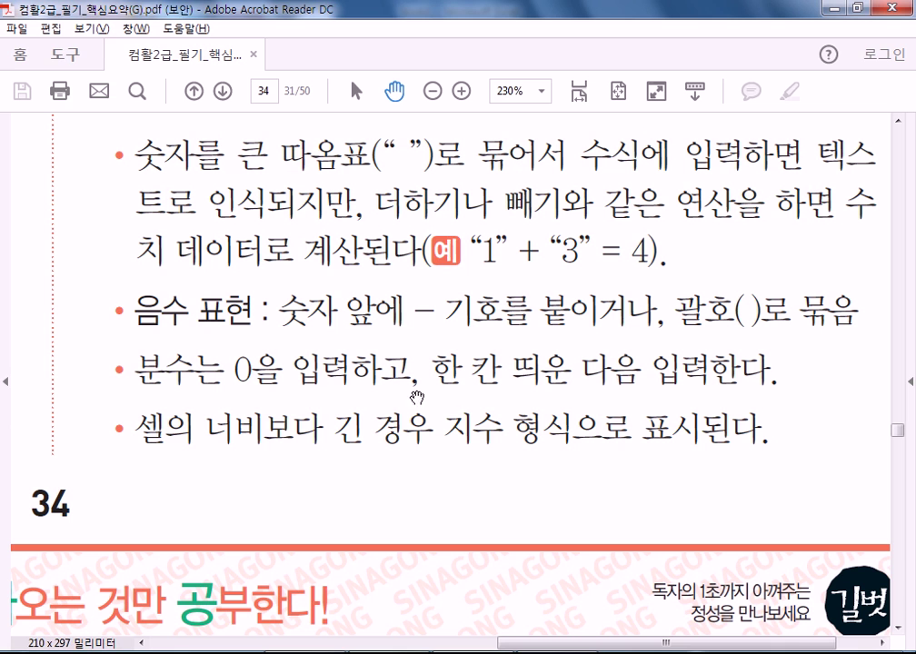
# - Scroll the PDF to page 35's section 085 날짜/시간 데이터, then return to Excel
pyautogui.scroll(-15, 528, 401)
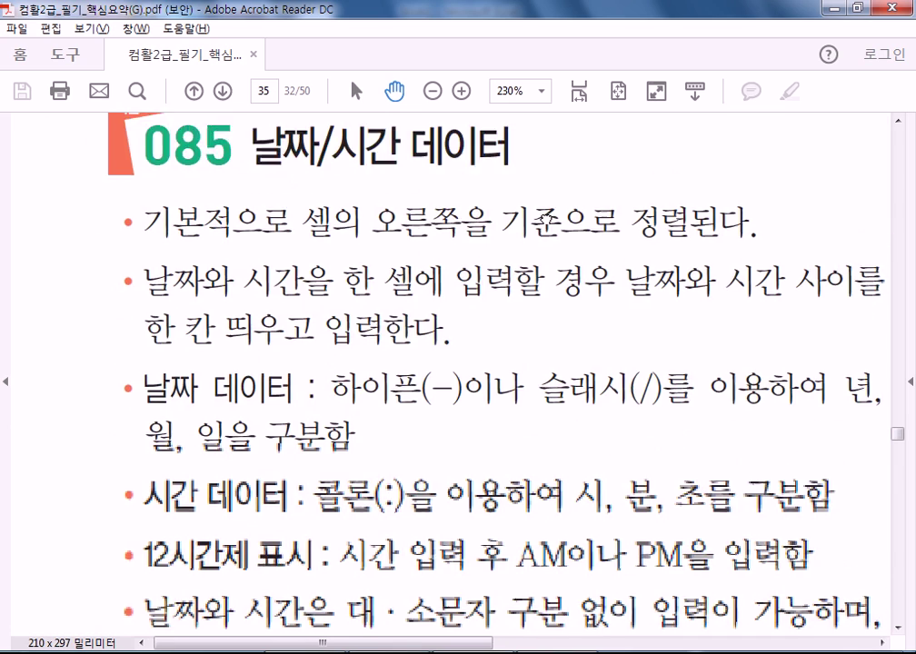
pyautogui.moveTo(546, 218); pyautogui.dragTo(480, 251)
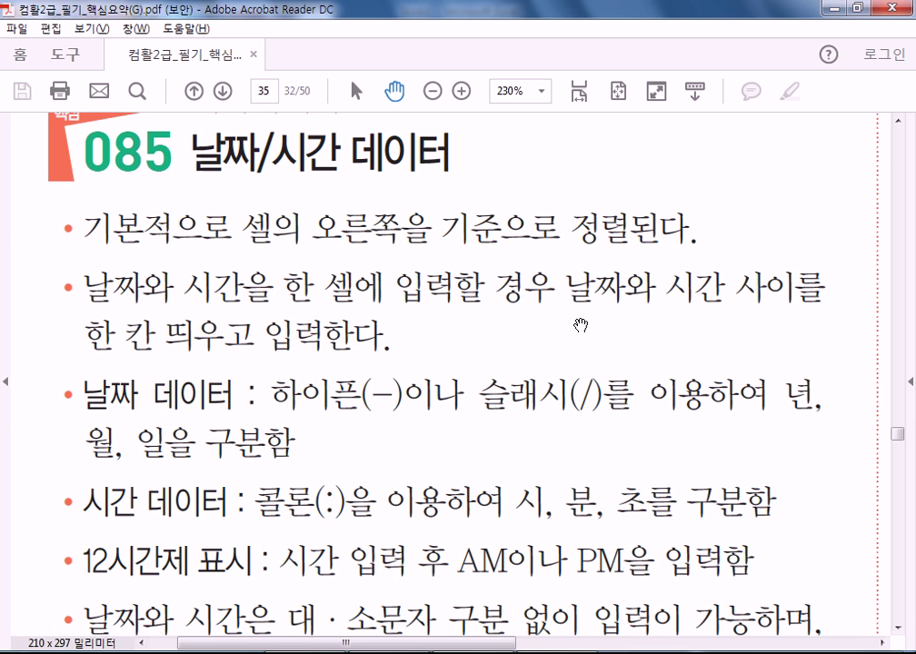
pyautogui.hotkey('alt', 'Tab')
pyautogui.scroll(-1, 474, 401)
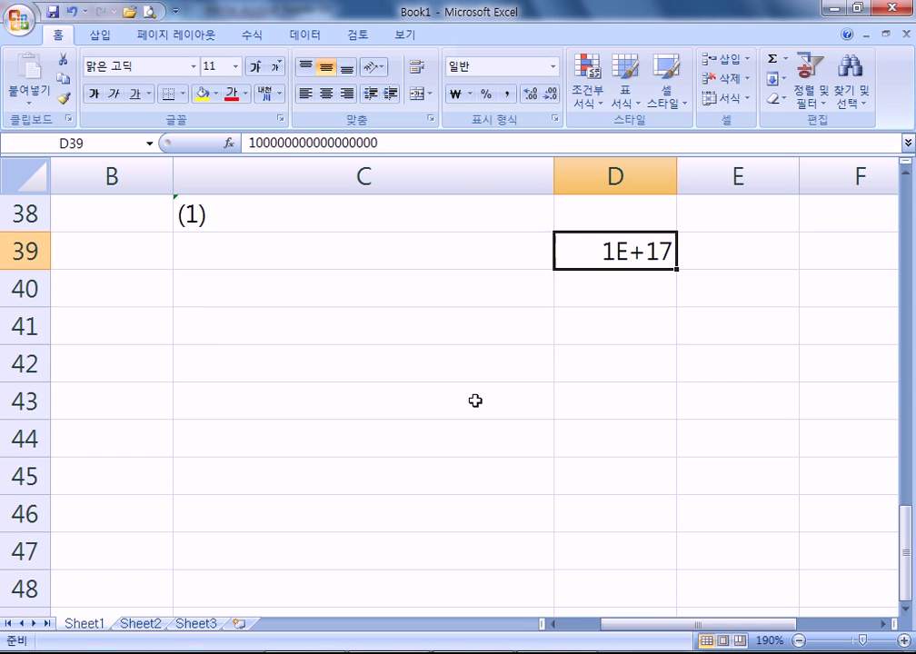
# - Enter the date 2-15 in C40 and try adding the time 14:26 to it
pyautogui.click(313, 301)
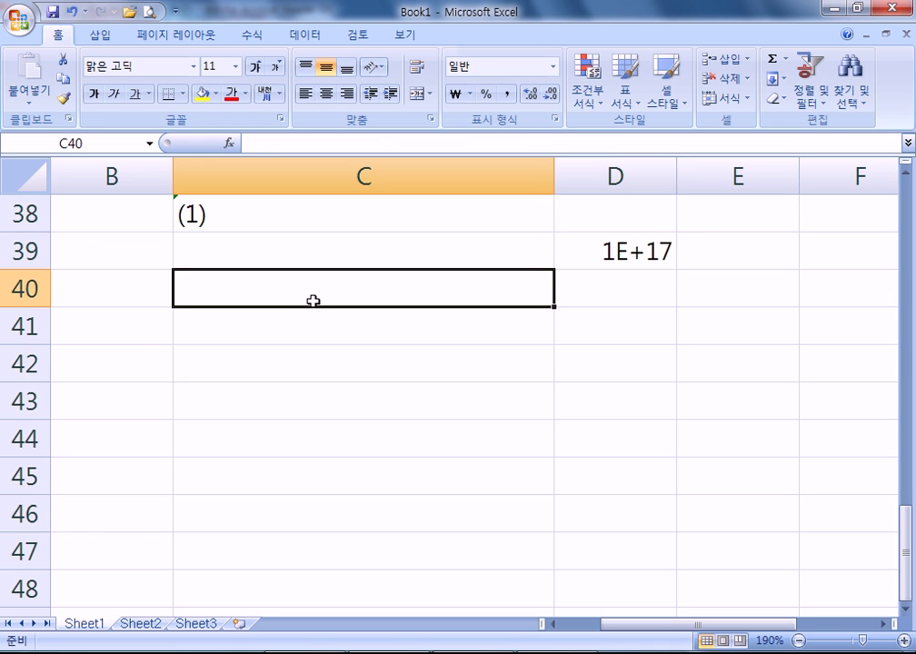
pyautogui.write('2')
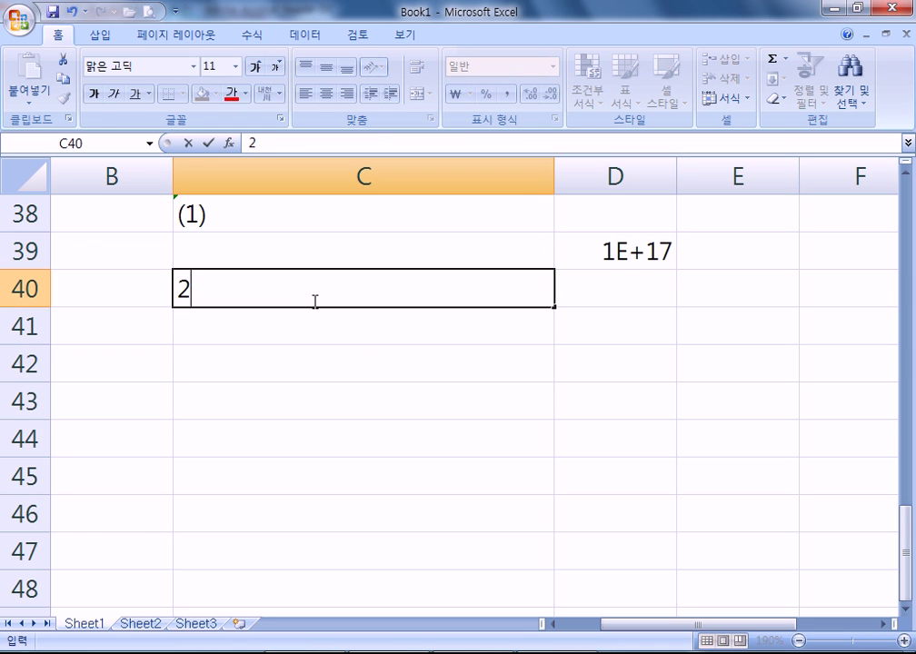
pyautogui.write('-15')
pyautogui.press('Return')
pyautogui.doubleClick(313, 301)
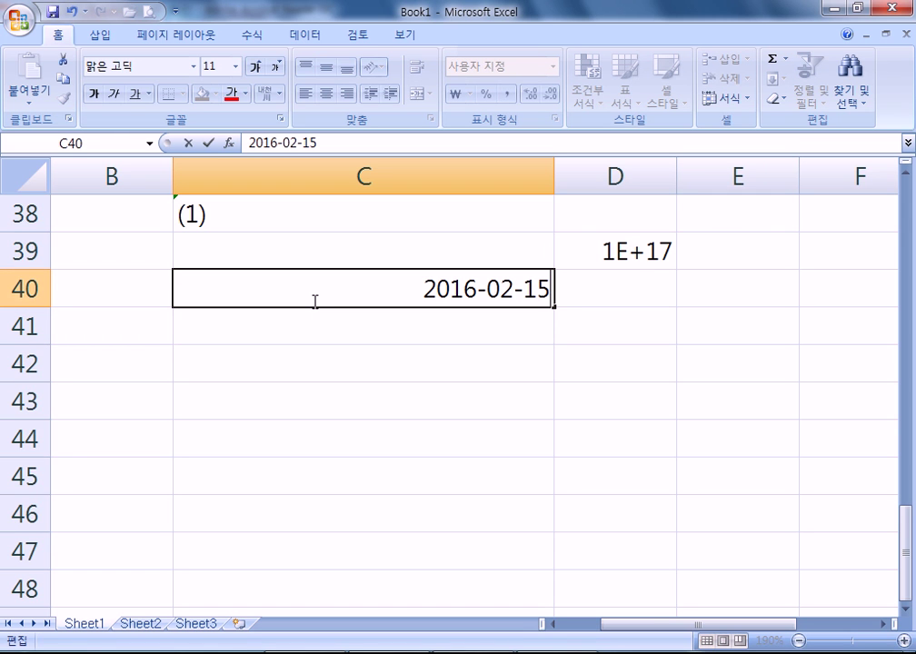
pyautogui.write('14:26')
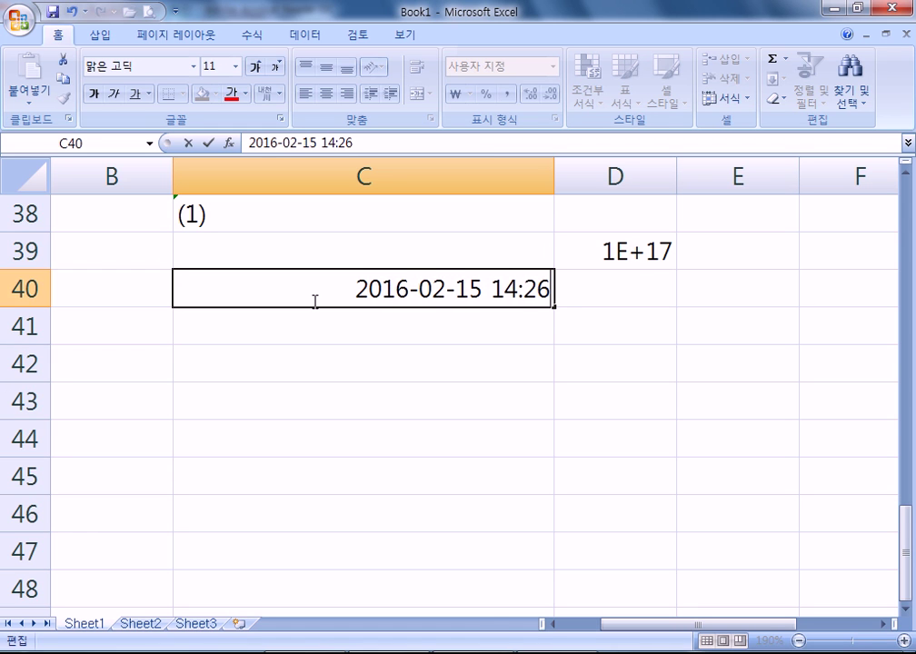
pyautogui.press('Return')
pyautogui.click(313, 301)
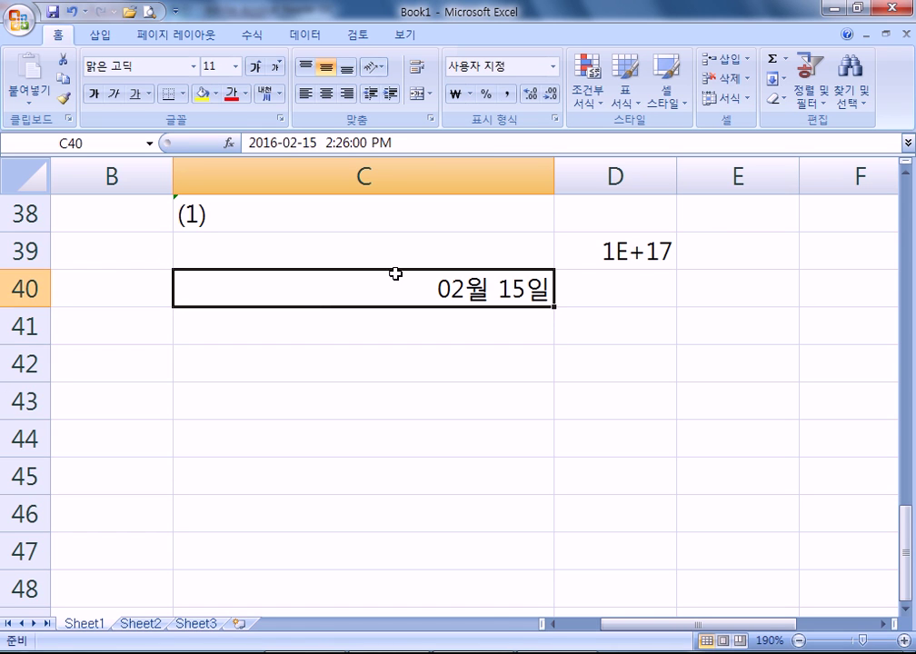
pyautogui.click(395, 317)
pyautogui.click(441, 279)
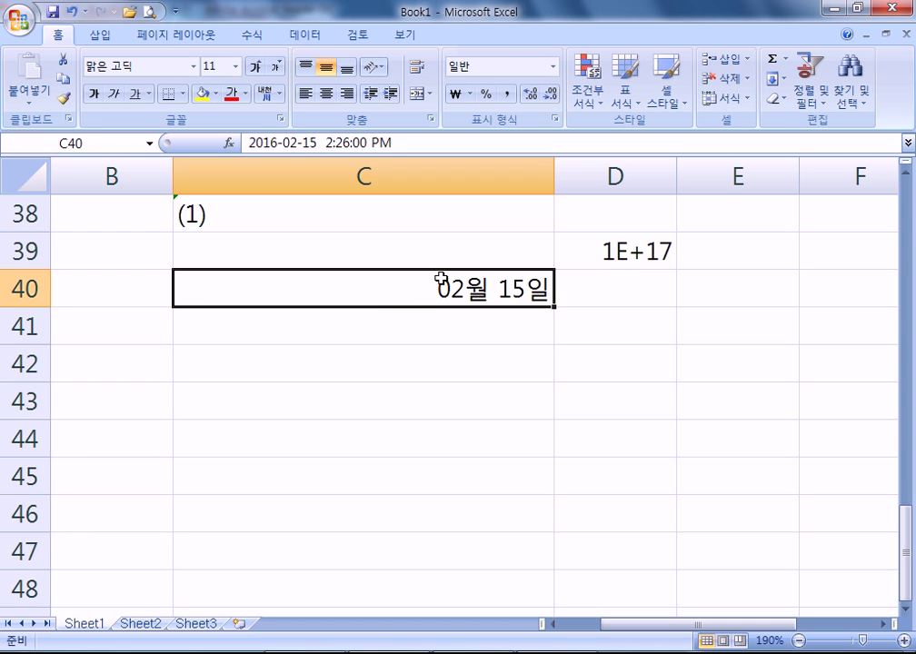
pyautogui.click(421, 372)
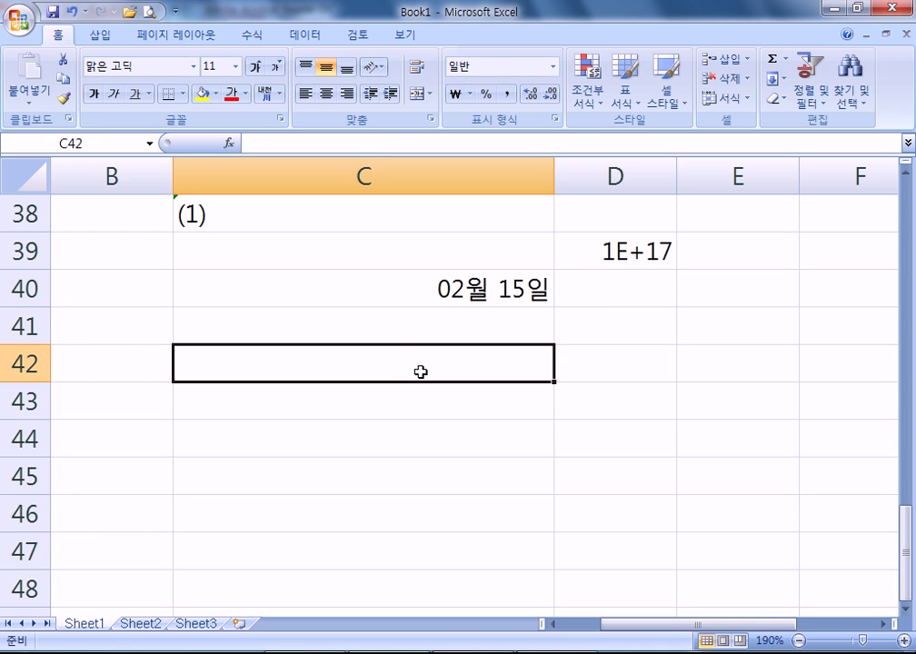
pyautogui.write('2')
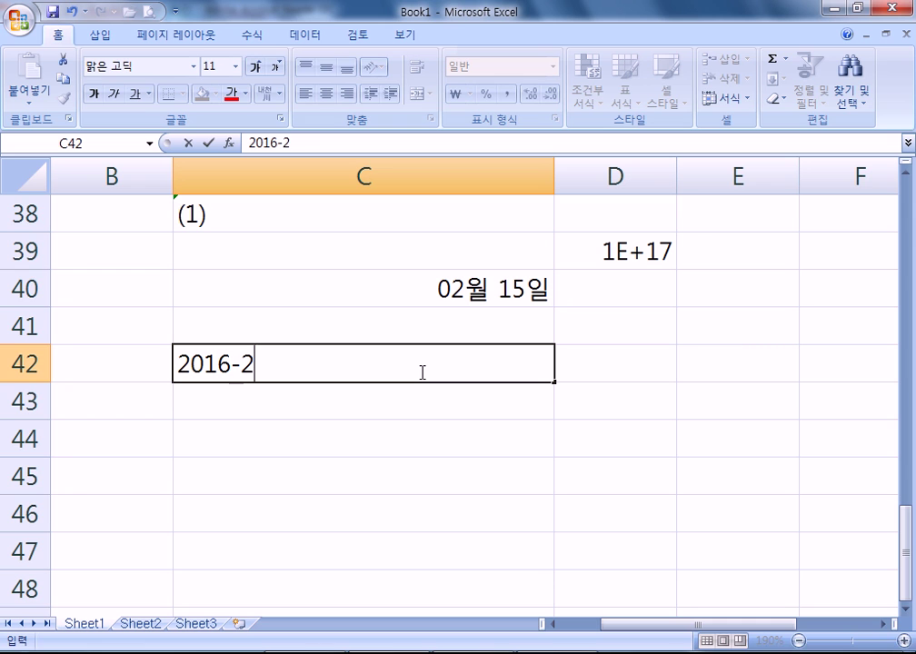
pyautogui.write('016-02-15 14:26')
pyautogui.press('Return')
pyautogui.click(421, 370)
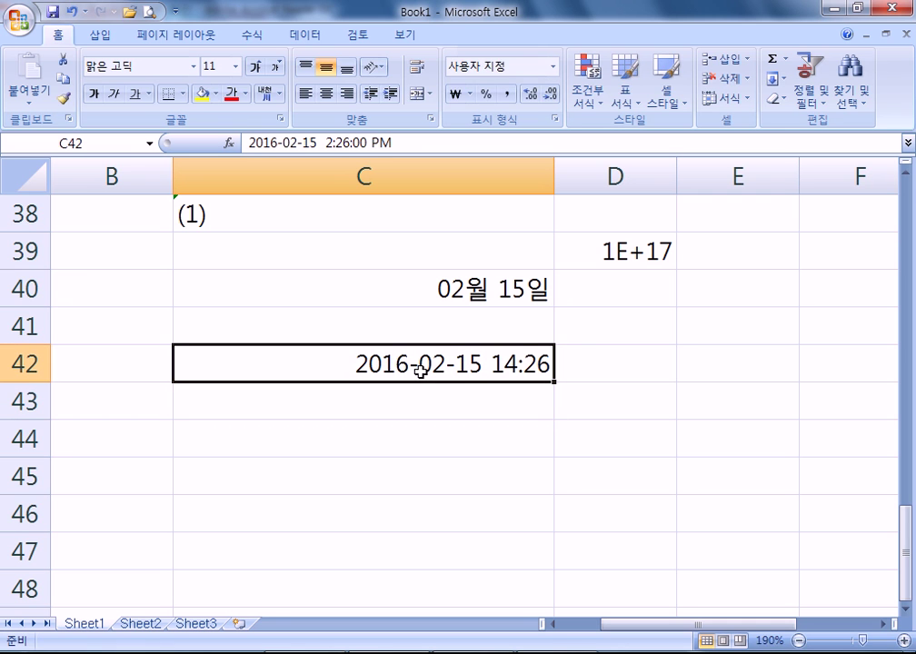
pyautogui.doubleClick(421, 369)
pyautogui.moveTo(409, 365); pyautogui.dragTo(429, 371)
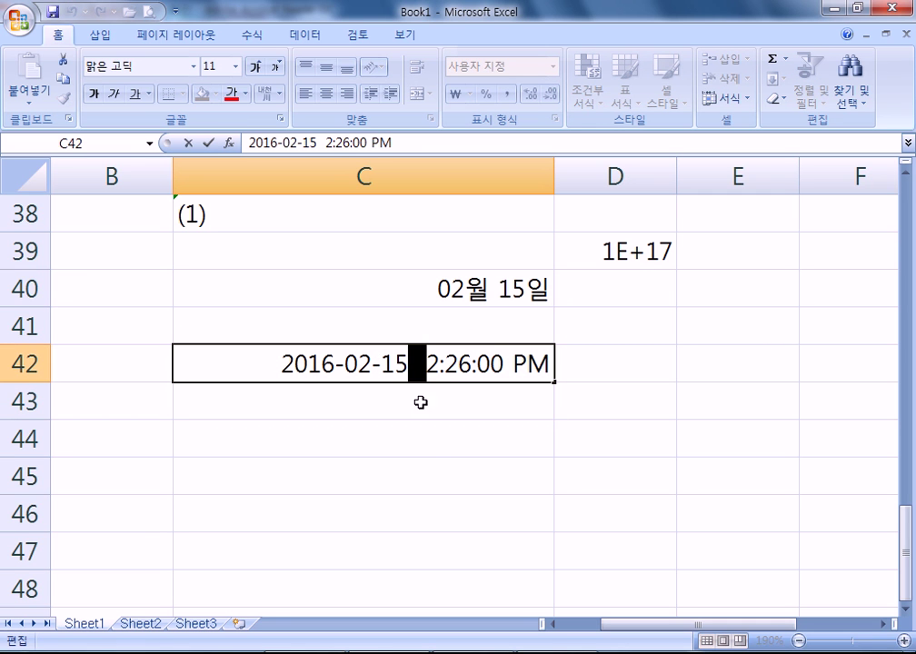
pyautogui.click(507, 303)
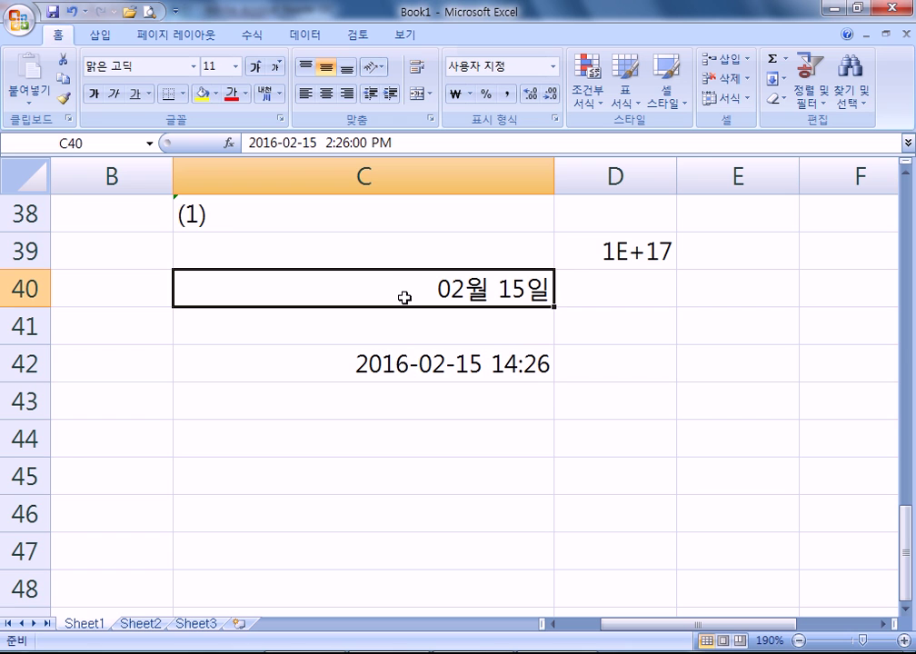
# - Give C40 the custom number format yyyy-mm-dd h:mm
pyautogui.hotkey('ctrl', '1')
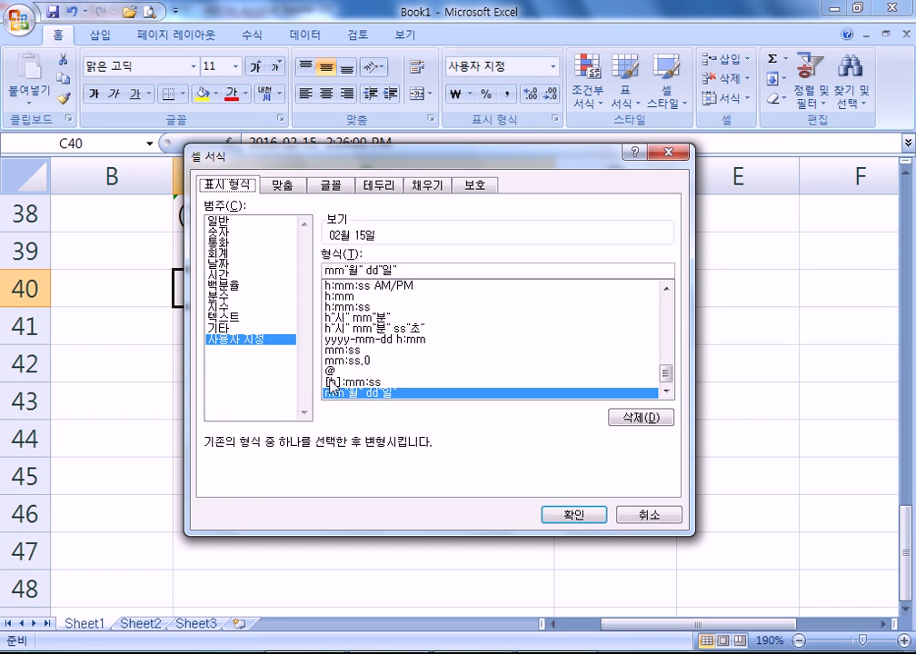
pyautogui.click(411, 341)
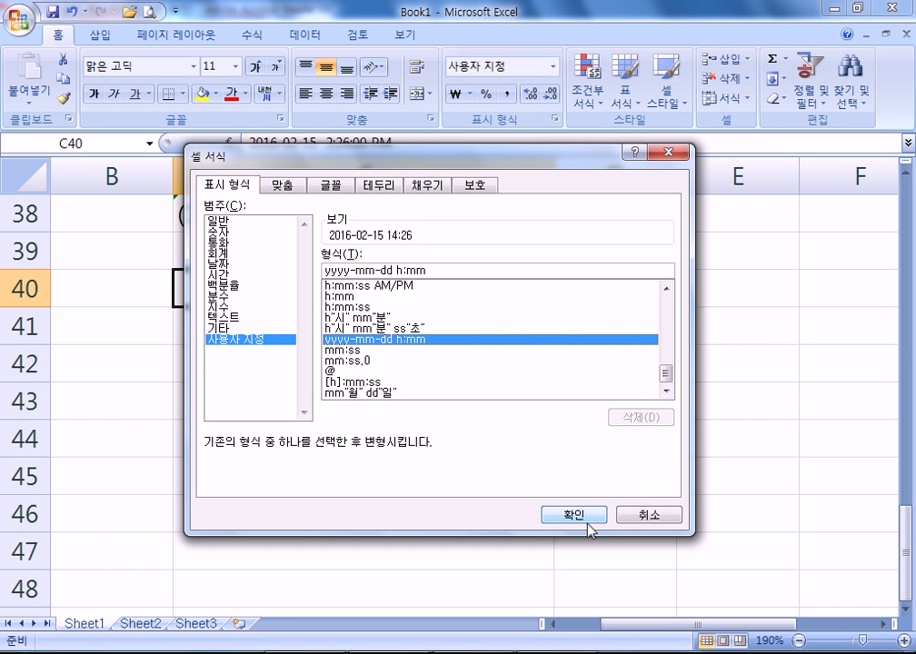
pyautogui.click(585, 520)
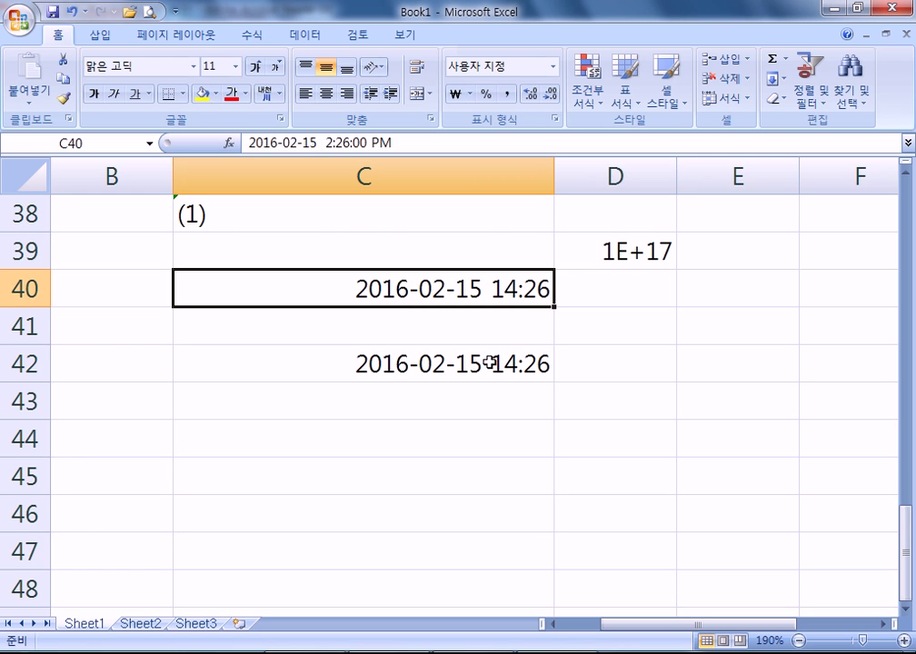
pyautogui.hotkey('alt', 'Tab')
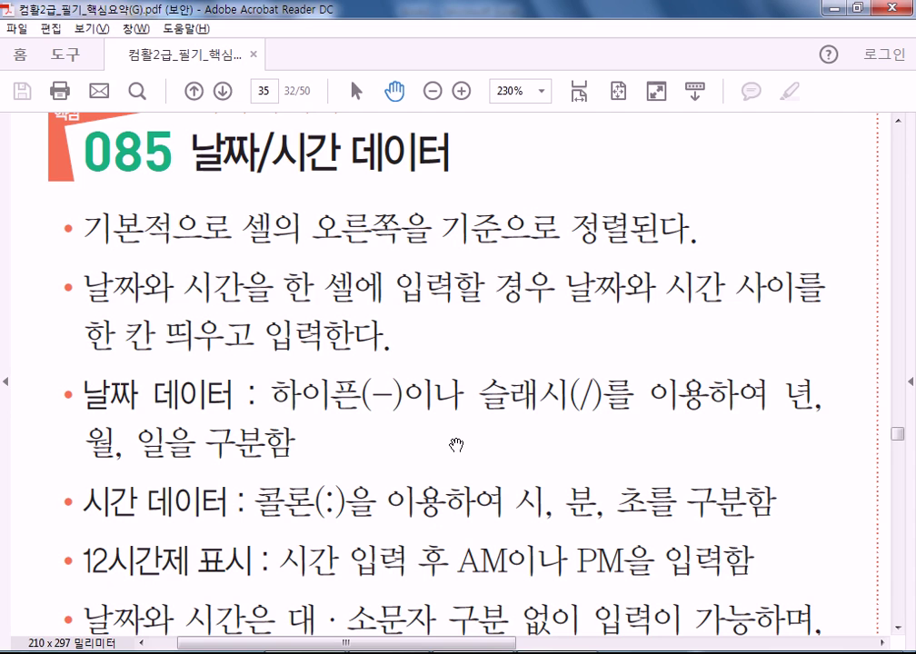
pyautogui.scroll(-3, 473, 419)
pyautogui.scroll(2, 363, 254)
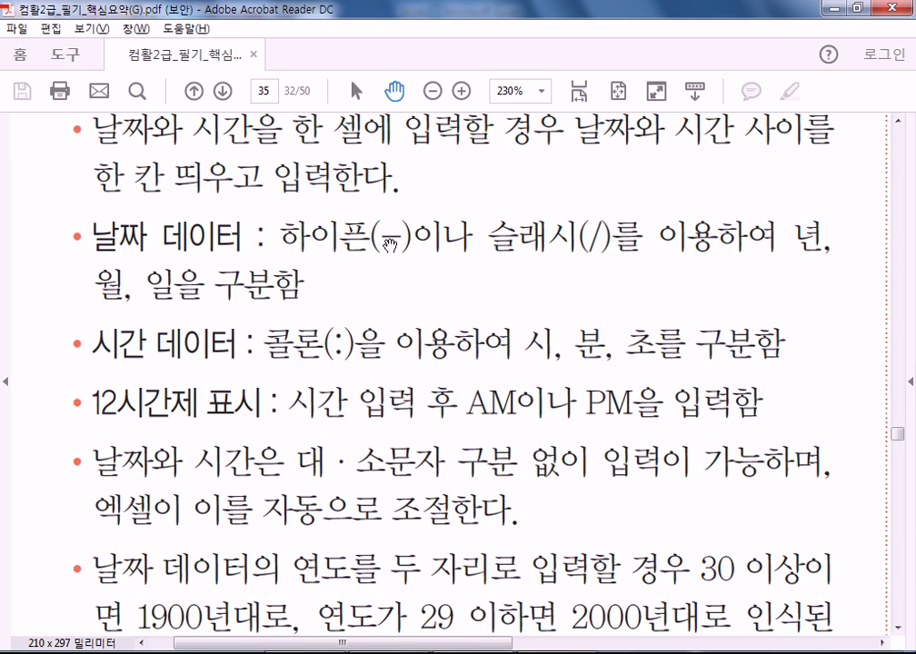
pyautogui.moveTo(390, 243); pyautogui.dragTo(387, 352)
pyautogui.scroll(3, 495, 310)
pyautogui.scroll(-5, 498, 327)
pyautogui.scroll(6, 513, 384)
pyautogui.scroll(8, 514, 384)
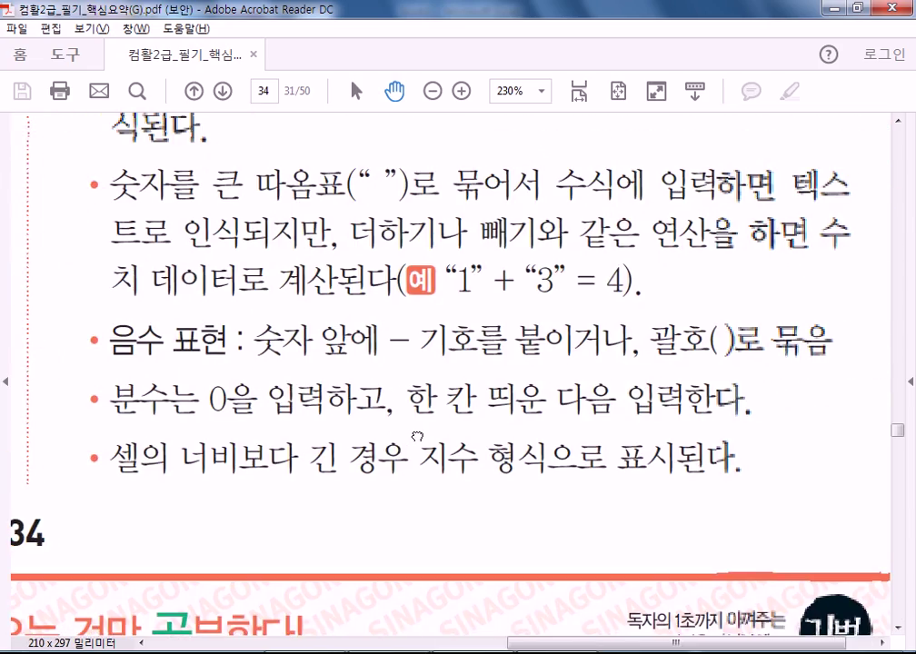
pyautogui.moveTo(156, 398); pyautogui.dragTo(198, 368)
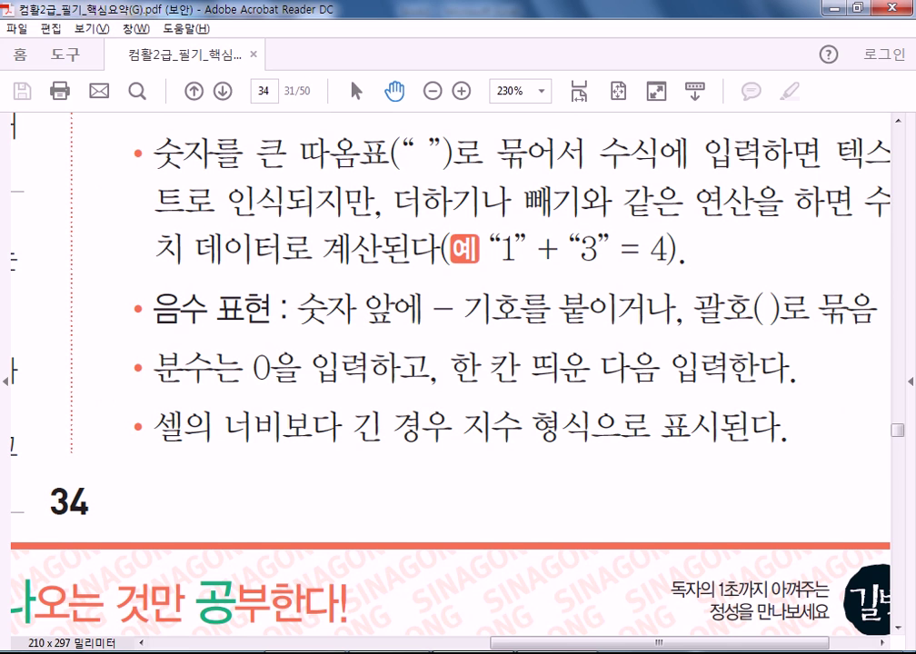
pyautogui.hotkey('alt', 'Tab')
pyautogui.scroll(-4, 339, 378)
# - Enter 5 6/8 in D52, which Excel stores as the fraction 5 3/4
pyautogui.click(339, 282)
pyautogui.click(579, 292)
pyautogui.write('5')
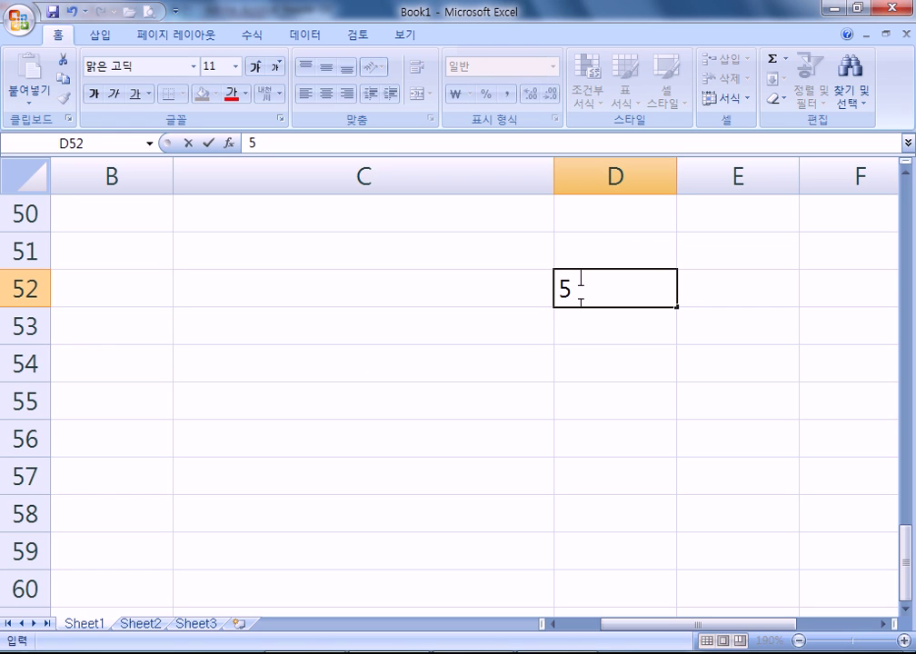
pyautogui.write(' 6/8')
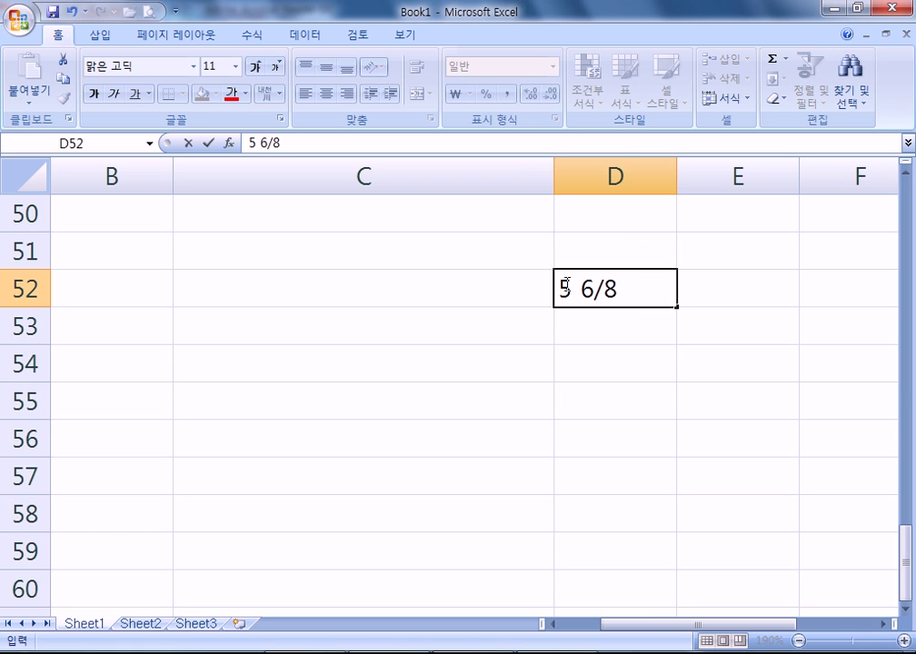
pyautogui.press('Return')
pyautogui.click(634, 297)
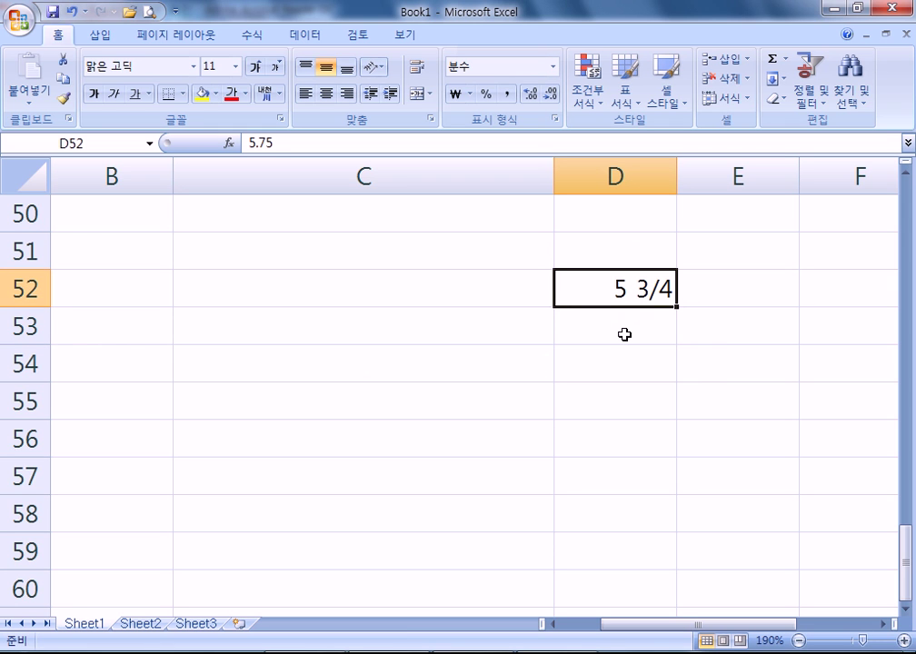
# - Enter 3/4 in D53 as a fraction by prefixing it with 0 and a space
pyautogui.click(611, 331)
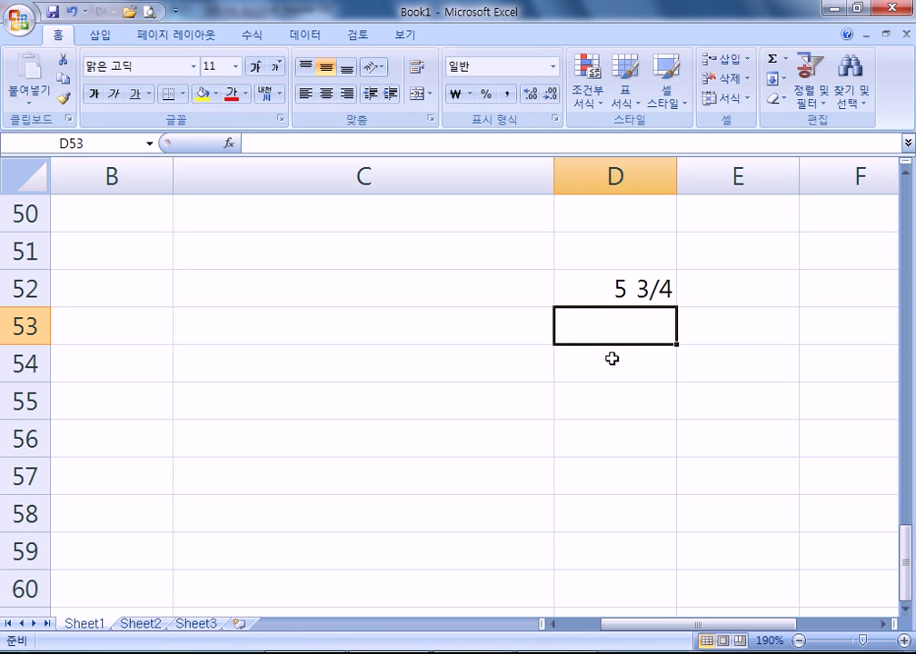
pyautogui.write('3/4')
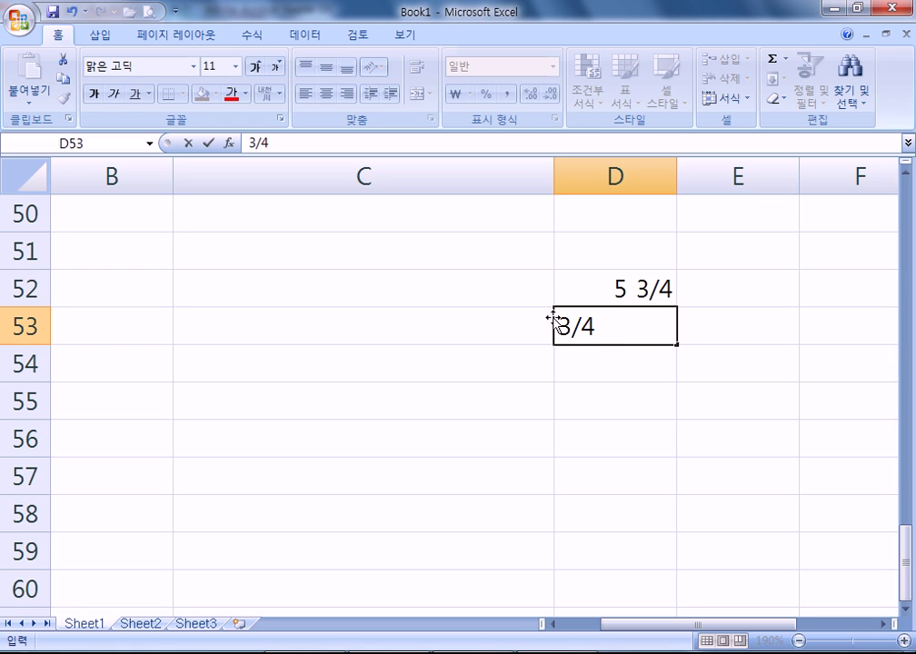
pyautogui.click(561, 314)
pyautogui.write('0')
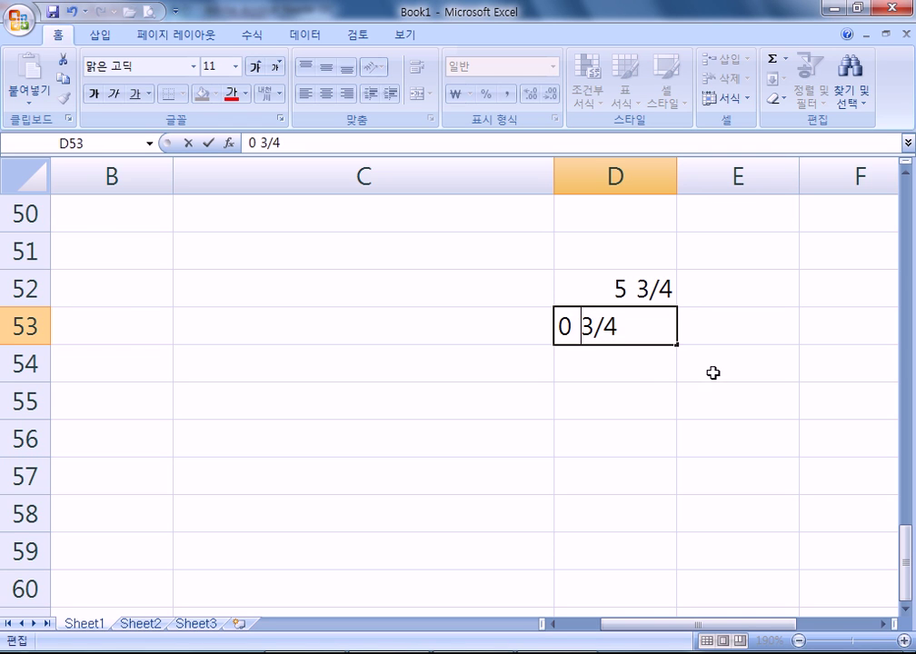
pyautogui.press('Return')
pyautogui.hotkey('alt', 'Tab')
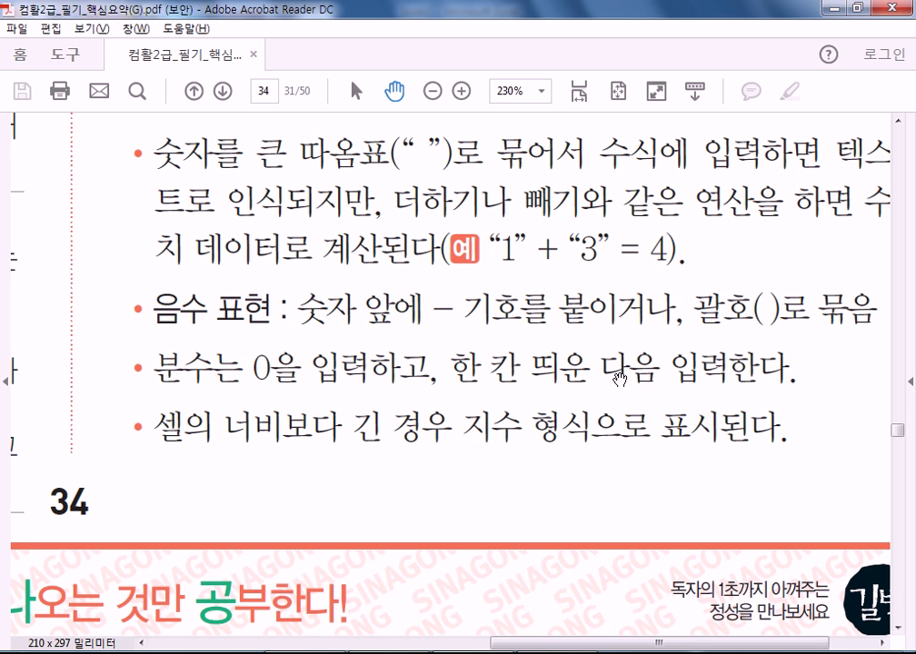
# - Back in Excel, check that D52 stores the value 5.75
pyautogui.hotkey('alt', 'Tab')
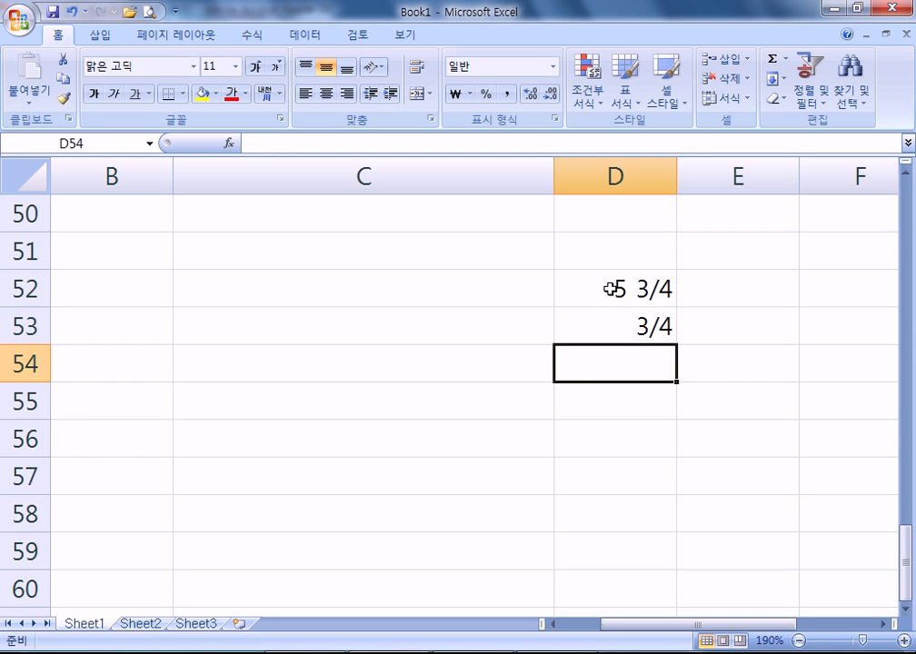
pyautogui.click(614, 289)
pyautogui.doubleClick(615, 289)
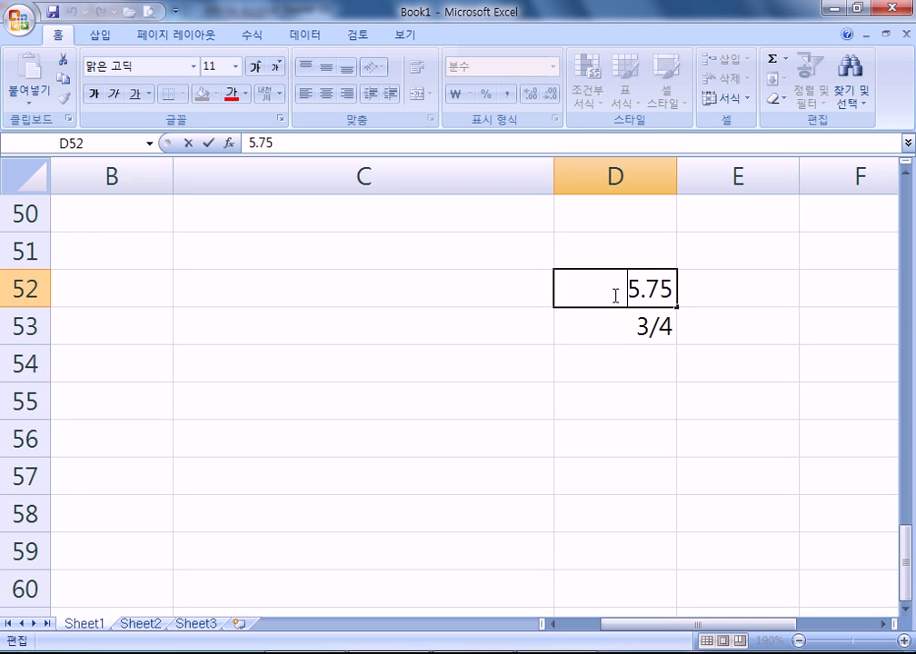
pyautogui.press('Escape')
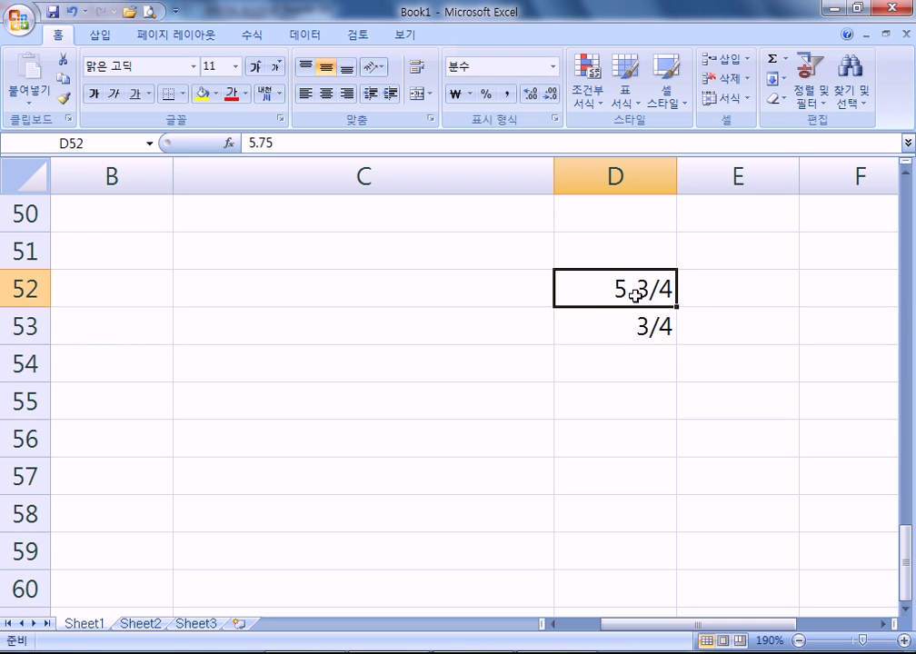
# - Enter the formula =D52+D53 in D54, giving the fraction 6 1/2
pyautogui.click(602, 372)
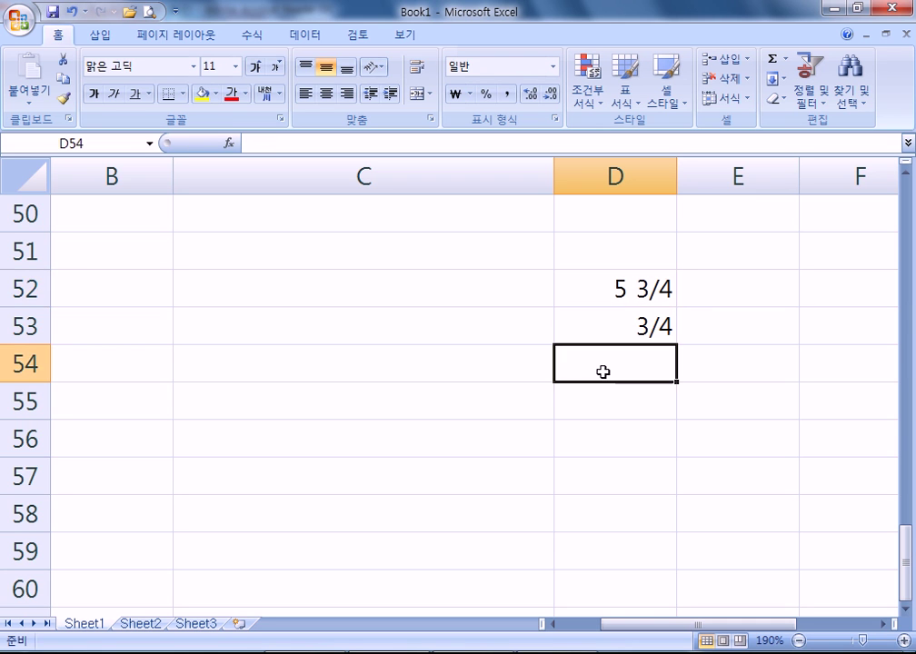
pyautogui.write('=')
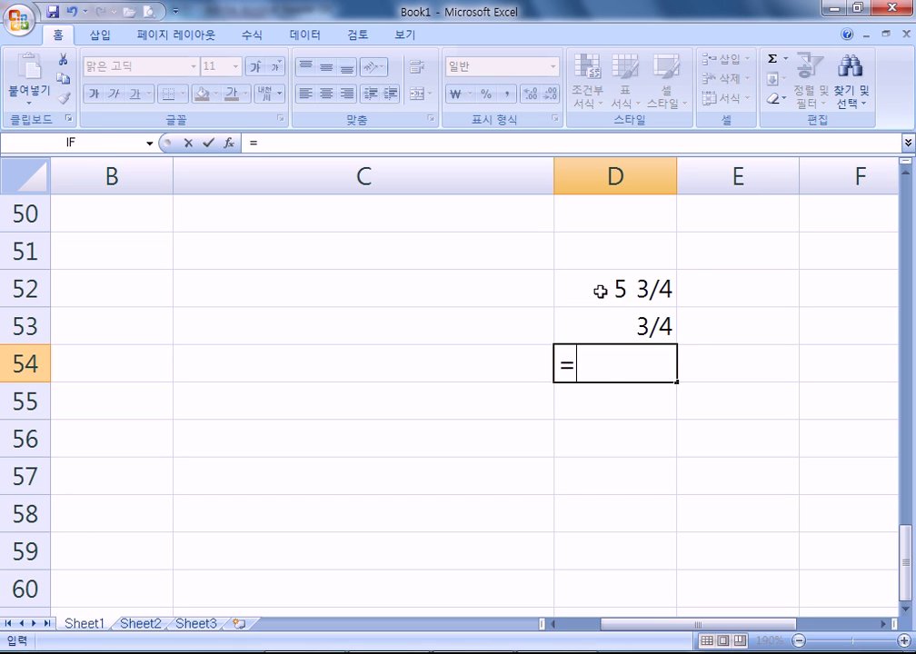
pyautogui.click(600, 293)
pyautogui.write('+')
pyautogui.click(607, 331)
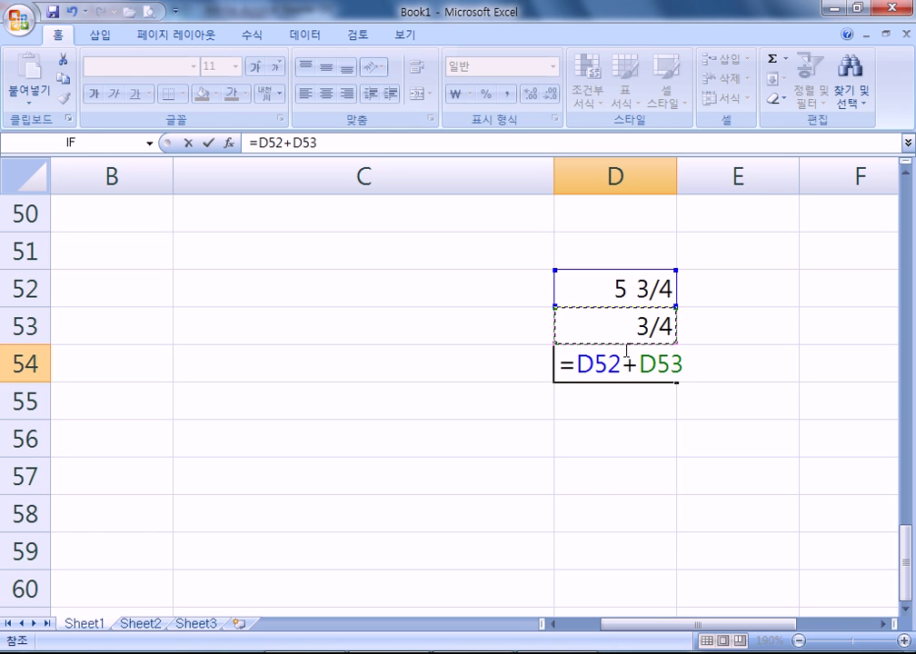
pyautogui.press('Return')
pyautogui.click(614, 370)
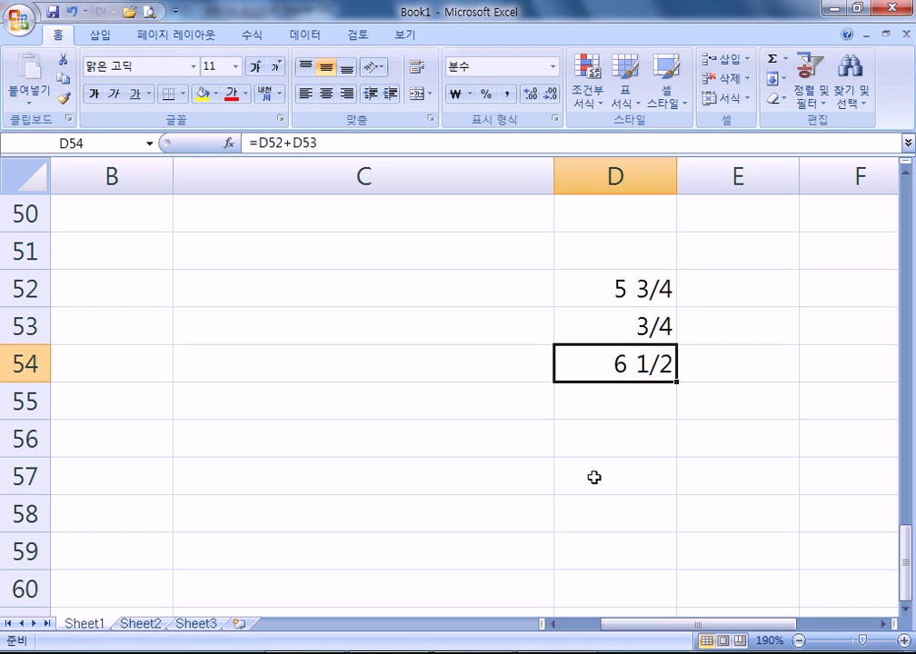
pyautogui.press('F2')
pyautogui.press('Escape')
# - Apply General format to D54 to show 6.5, then undo back to 6 1/2
pyautogui.hotkey('ctrl', '1')
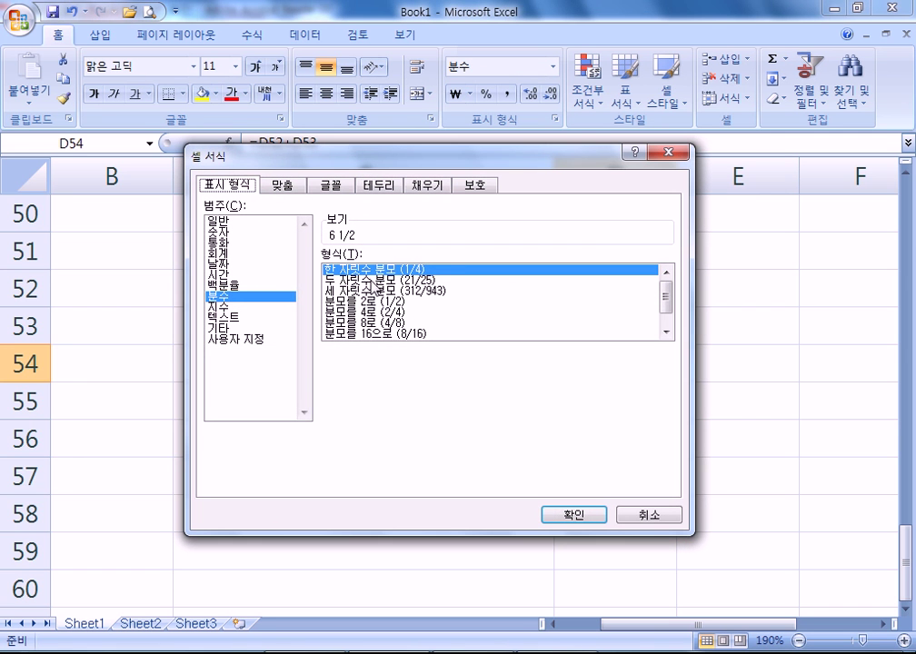
pyautogui.click(226, 232)
pyautogui.click(213, 221)
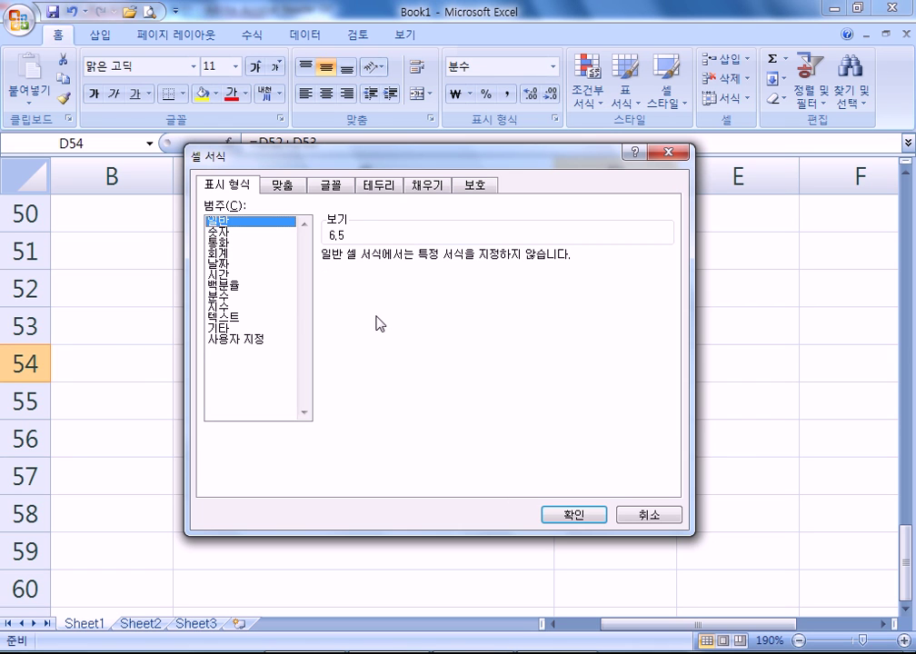
pyautogui.click(574, 515)
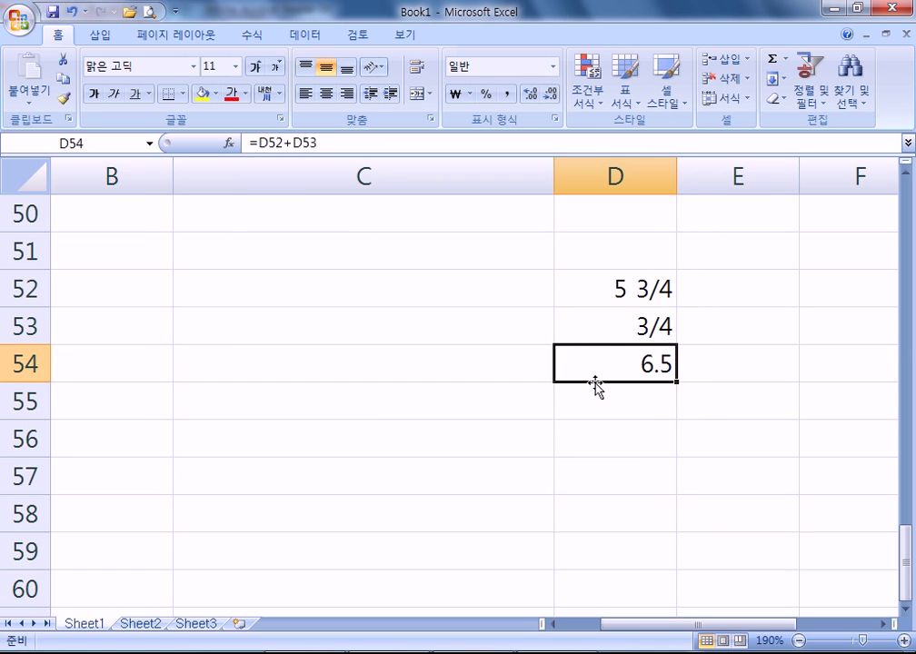
pyautogui.hotkey('ctrl', 'z')
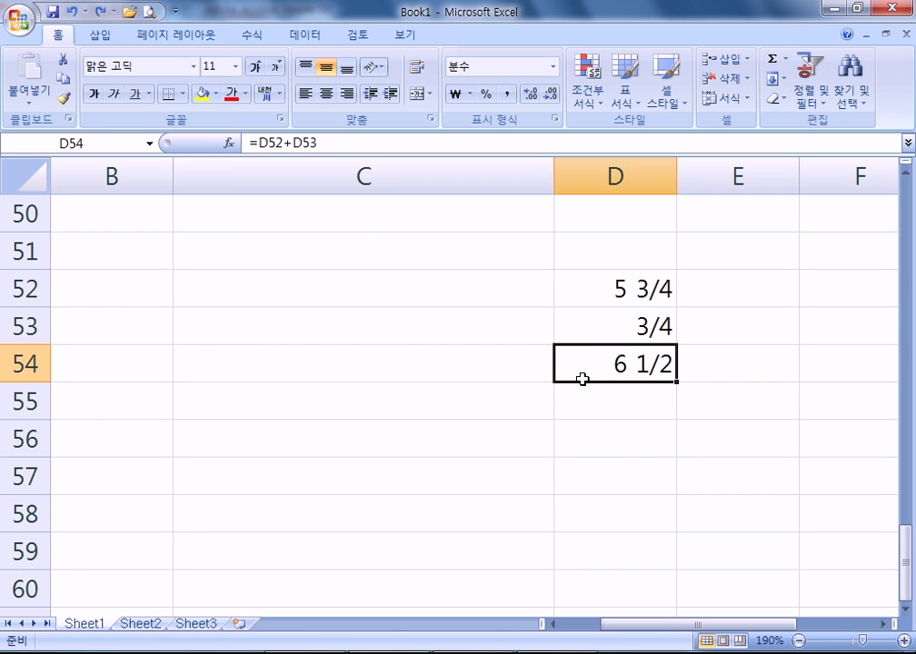
# - Scroll the PDF study guide from page 34 to page 35's date and time entry rules
pyautogui.hotkey('alt', 'Tab')
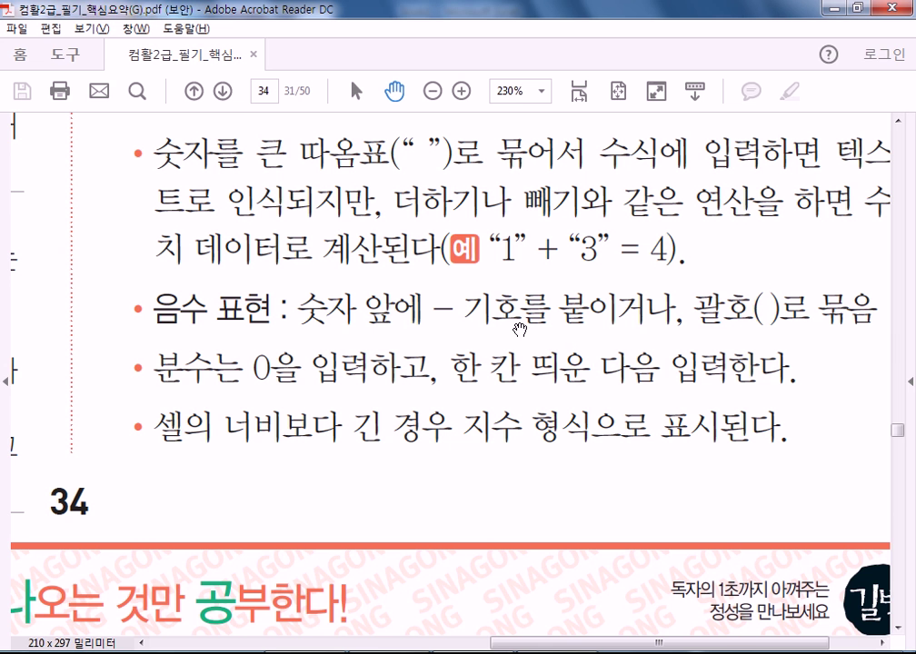
pyautogui.scroll(-5, 476, 240)
pyautogui.scroll(-5, 526, 190)
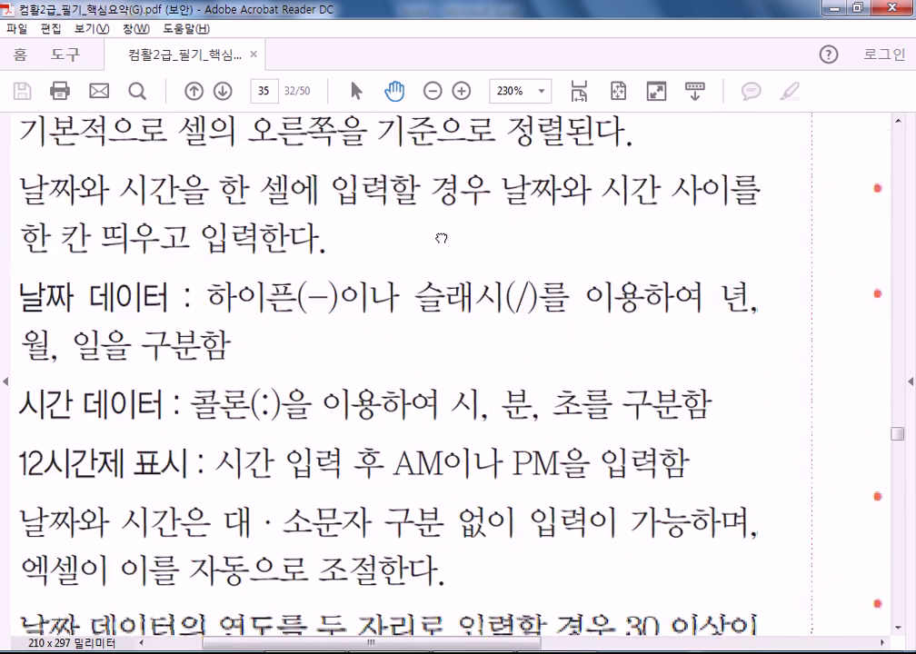
pyautogui.scroll(-1, 389, 219)
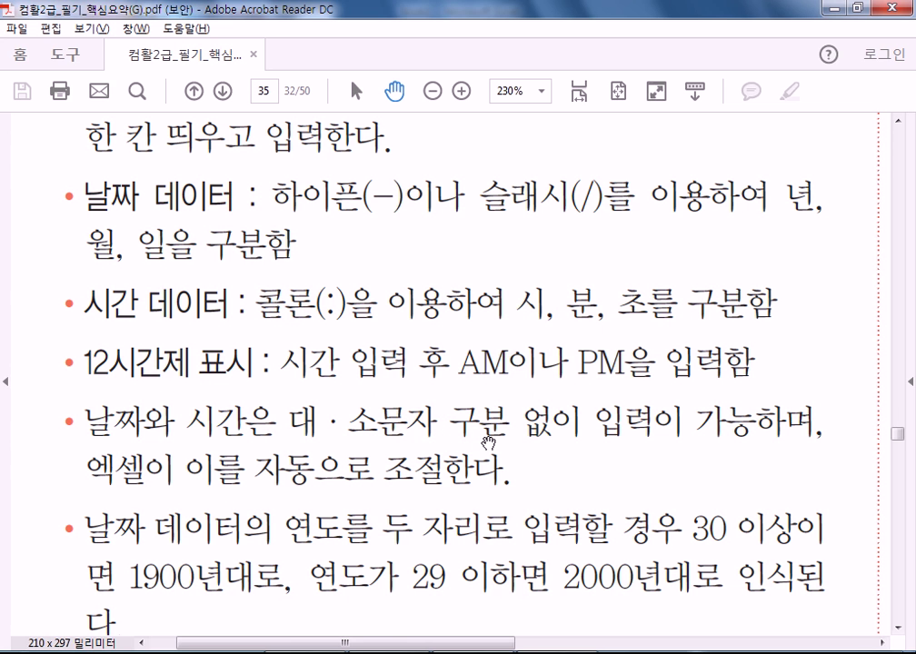
pyautogui.scroll(-5, 391, 485)
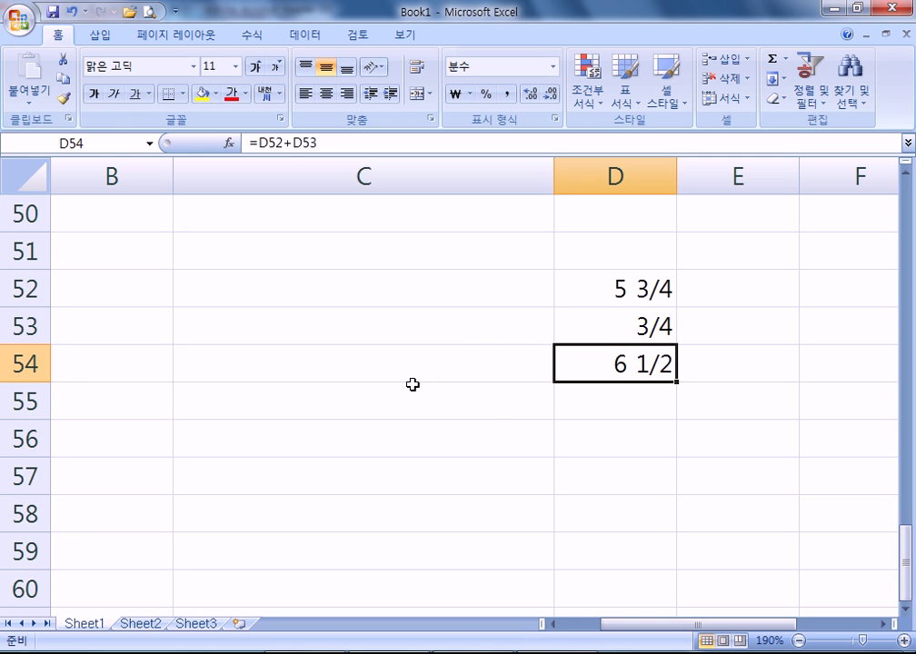
# - Enter two-digit-year dates 27-5-5, 30-1-1 and 29-12-31 in C55, C54 and C53
pyautogui.click(413, 384)
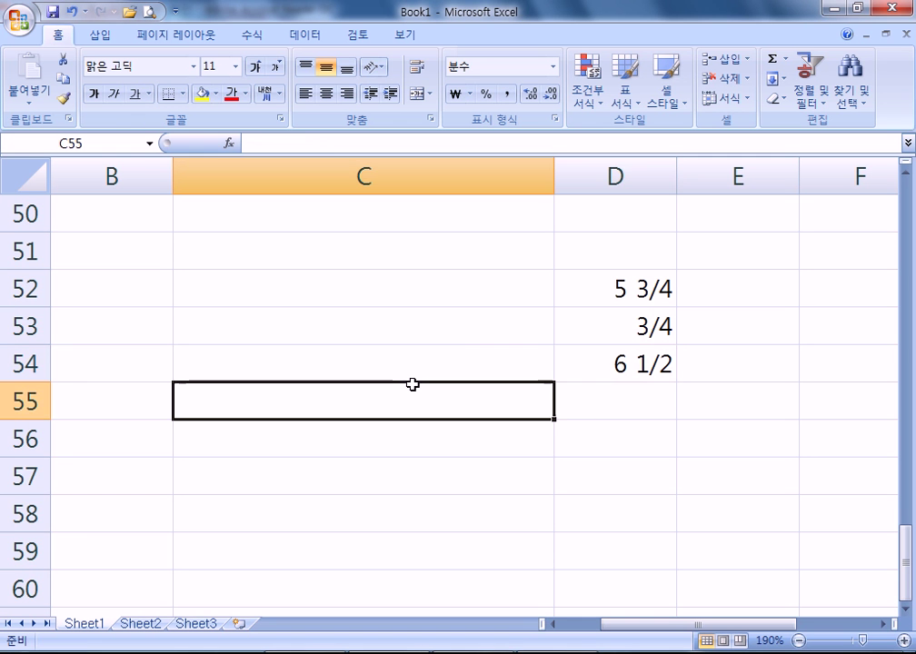
pyautogui.write('27-5-5')
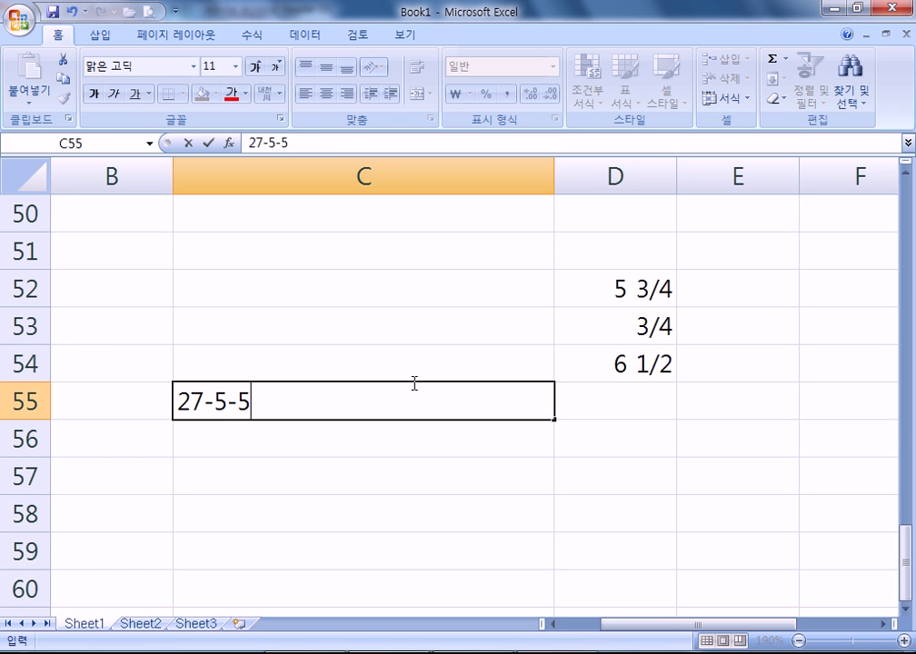
pyautogui.press('Return')
pyautogui.click(413, 383)
pyautogui.press('Up')
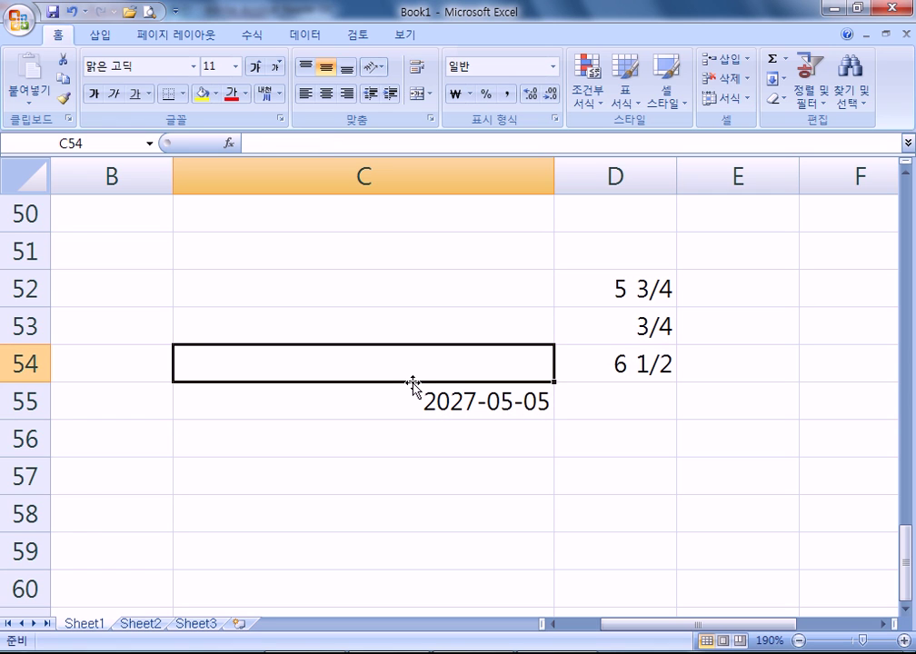
pyautogui.write('30-1-1')
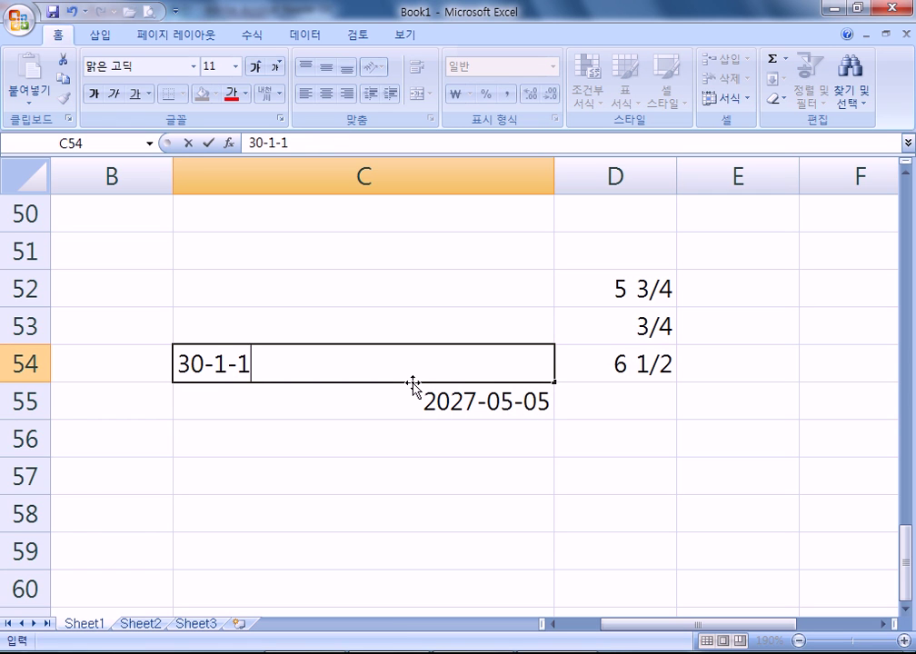
pyautogui.press('Return')
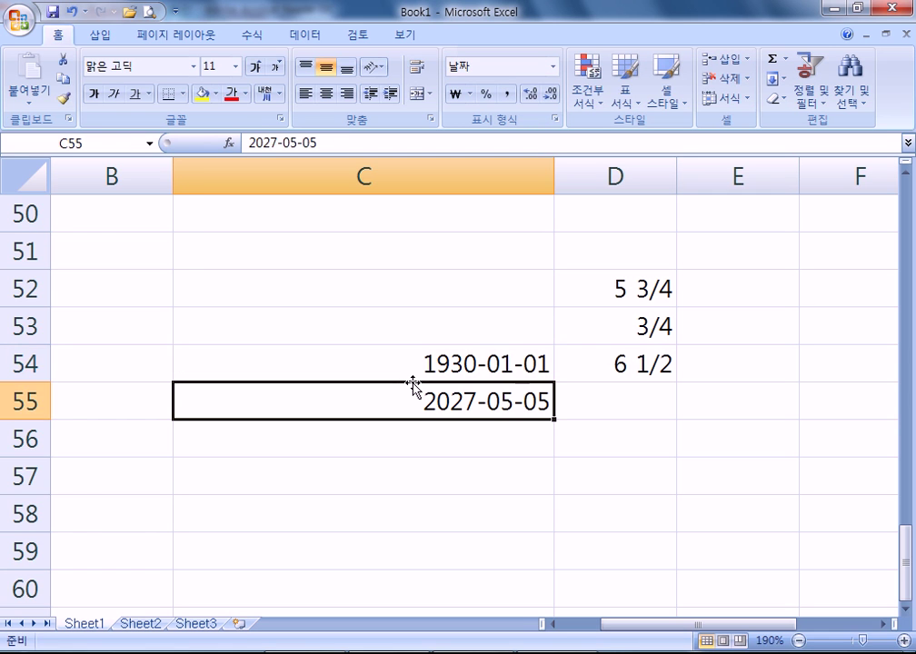
pyautogui.press('Up')
pyautogui.press('Up')
pyautogui.write('29-')
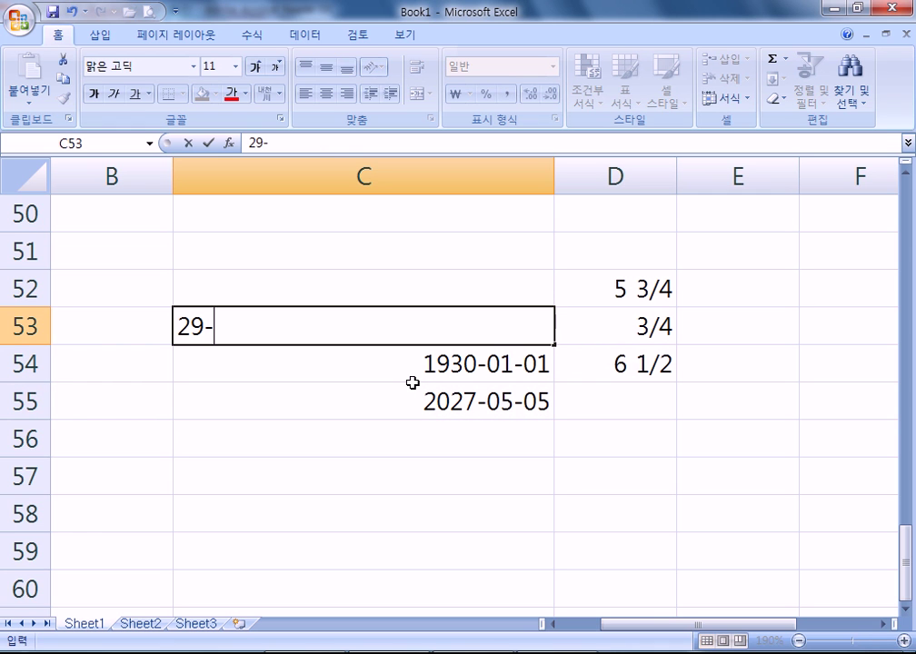
pyautogui.write('12-31')
pyautogui.press('Return')
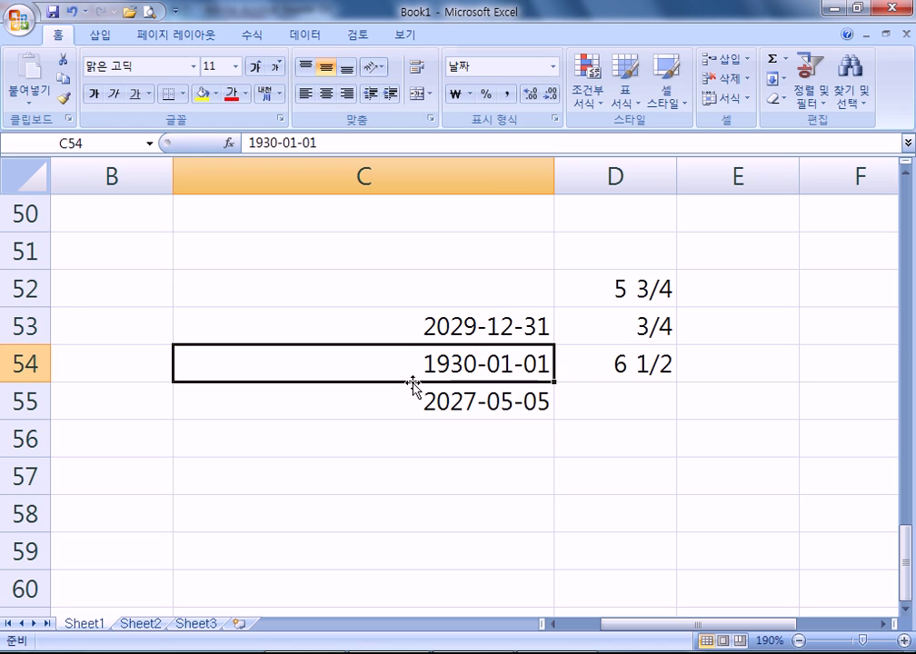
# - Try shortening the years in C54 and C53, keeping 2029-12-31 in C53
pyautogui.press('F2')
pyautogui.press('Home')
pyautogui.press('Delete')
pyautogui.press('Delete')
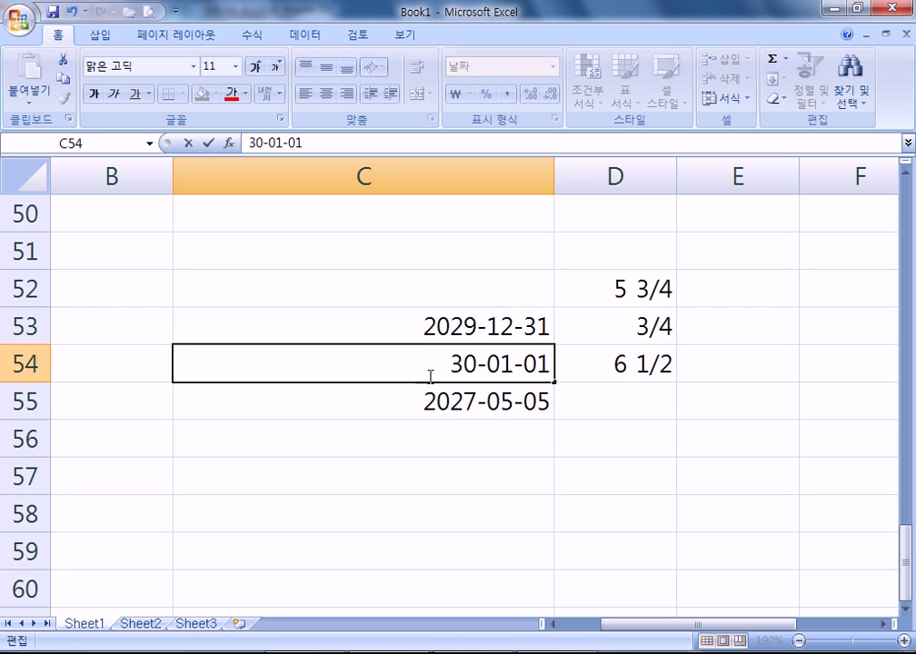
pyautogui.click(429, 323)
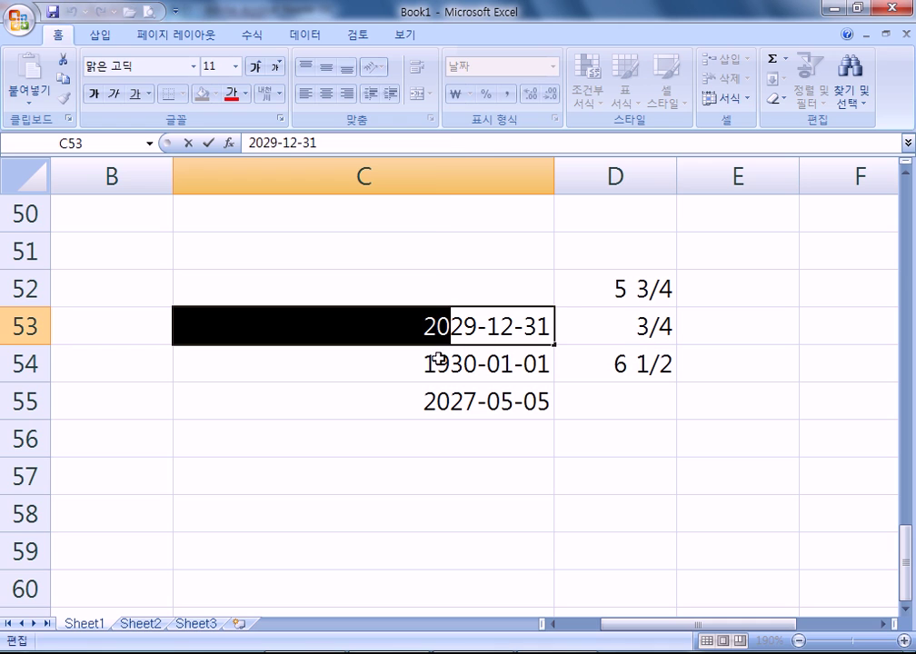
pyautogui.press('BackSpace')
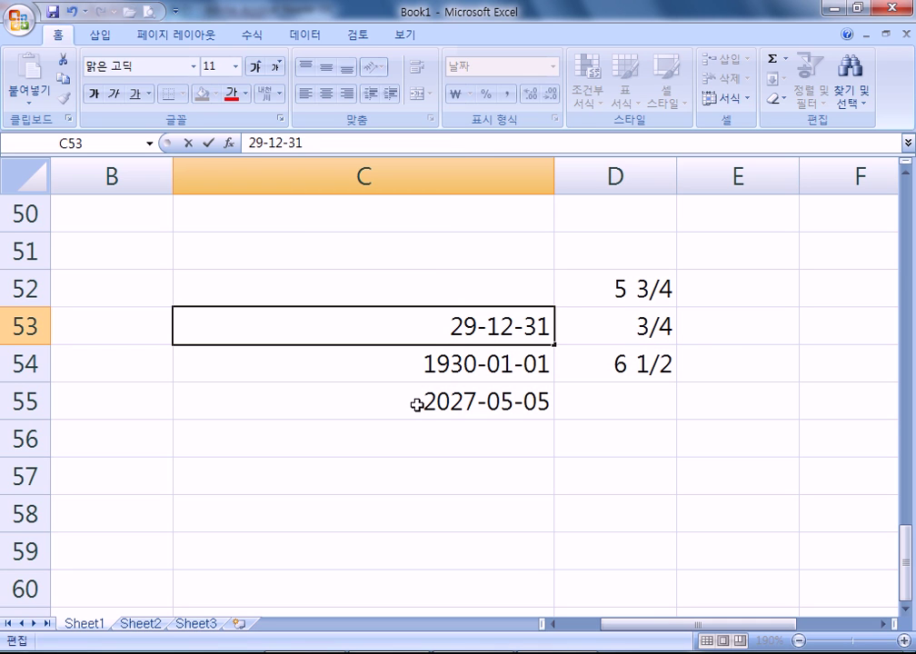
pyautogui.press('Escape')
# - Enter the full date 1929-12-31 in C52
pyautogui.click(469, 292)
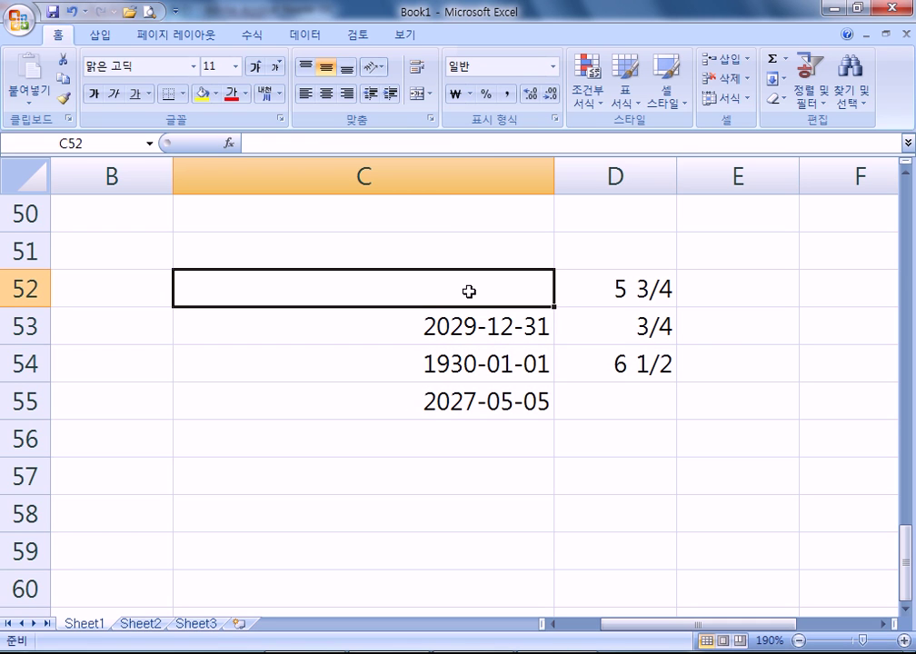
pyautogui.write('1929-1')
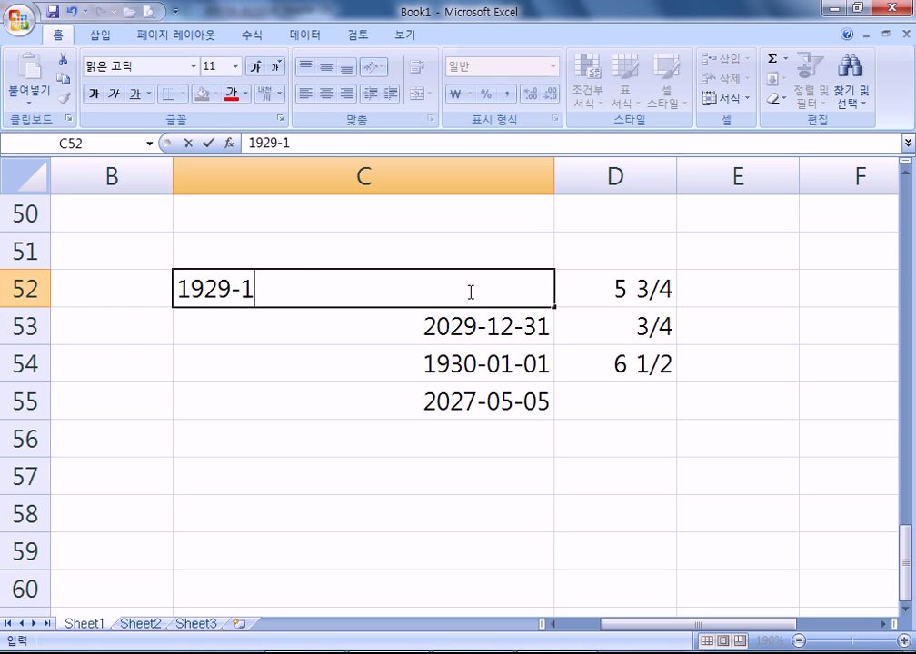
pyautogui.write('2-31')
pyautogui.press('Return')
pyautogui.click(468, 290)
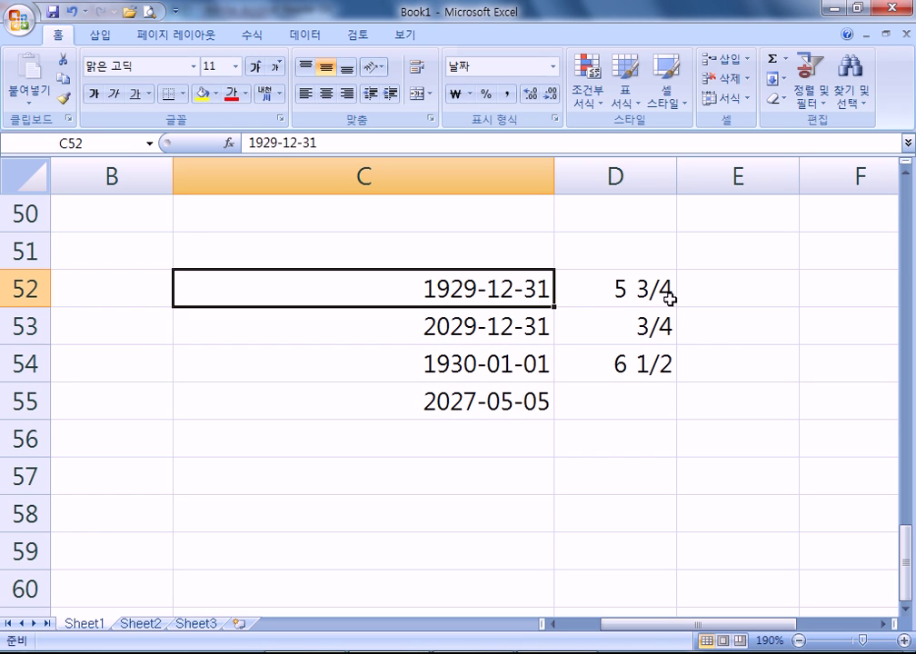
pyautogui.hotkey('alt', 'Tab')
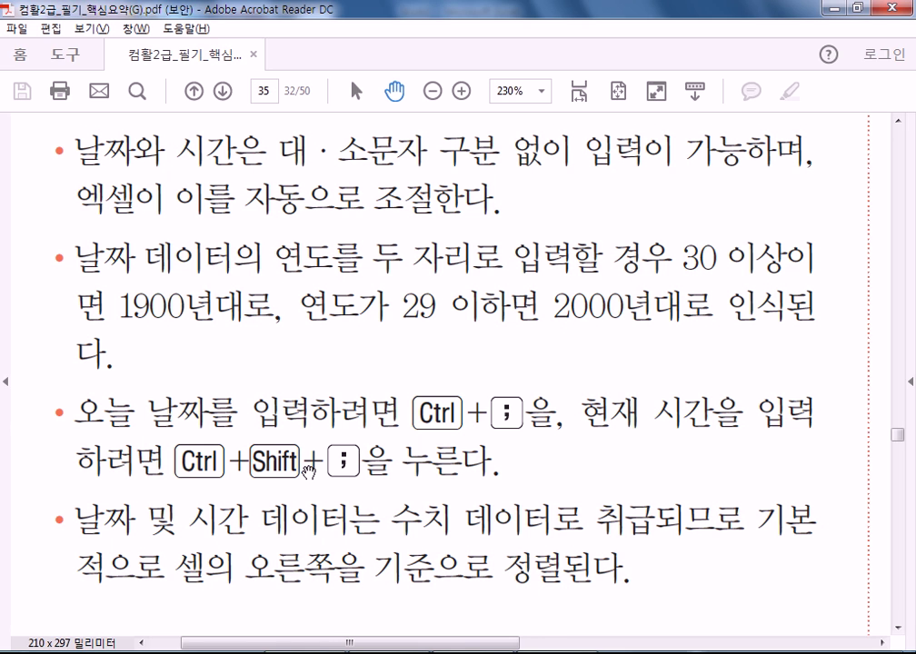
# - Insert today's date 2016-02-15 into C51 with Ctrl+;
pyautogui.hotkey('alt', 'Tab')
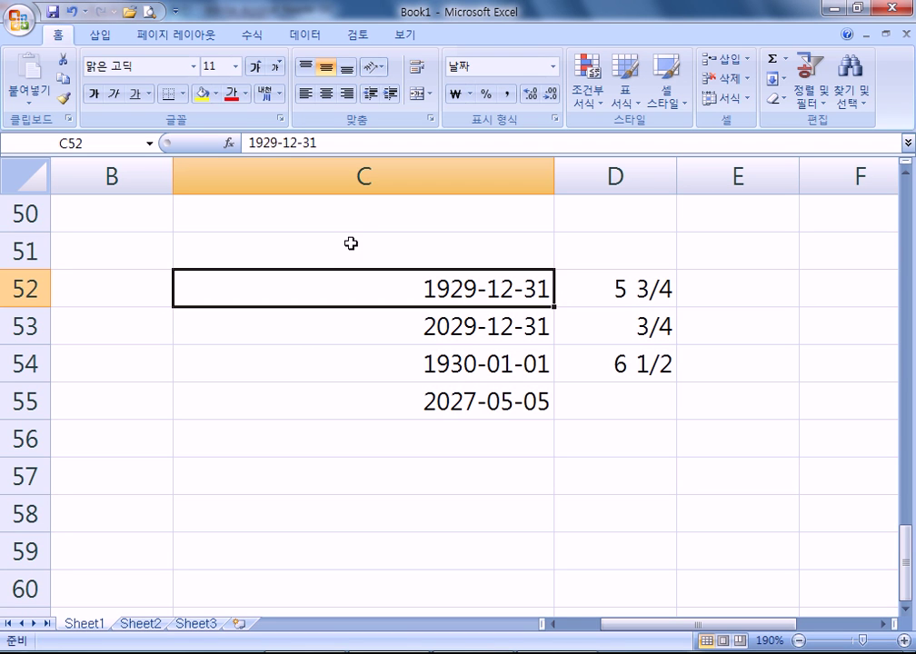
pyautogui.click(364, 237)
pyautogui.hotkey('ctrl', ';')
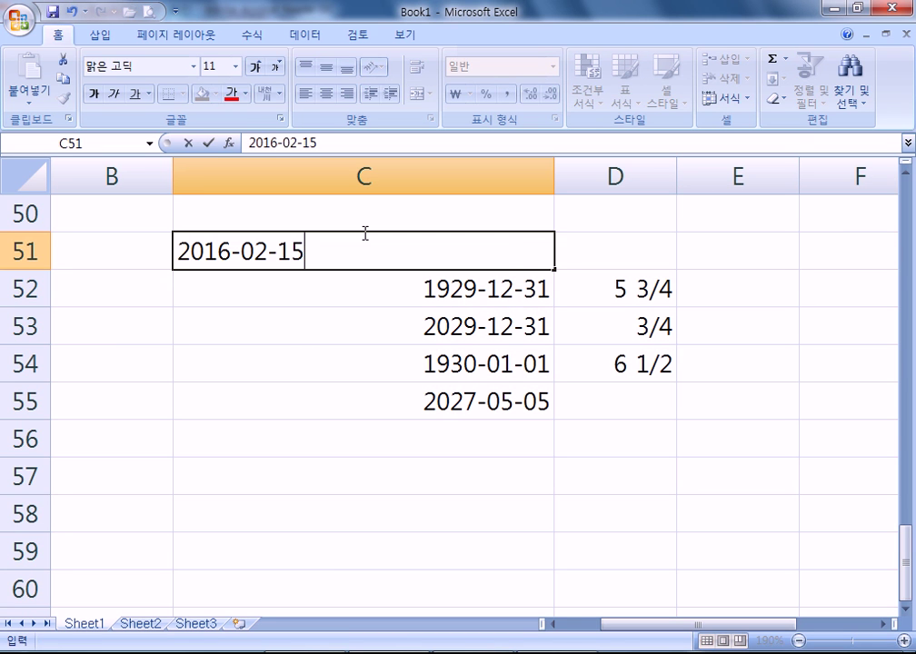
pyautogui.press('Return')
# - Insert the current time 2:30 PM into C48 with Ctrl+Shift+;
pyautogui.press('Up')
pyautogui.press('Up')
pyautogui.press('Up')
pyautogui.press('Up')
pyautogui.press('Up')
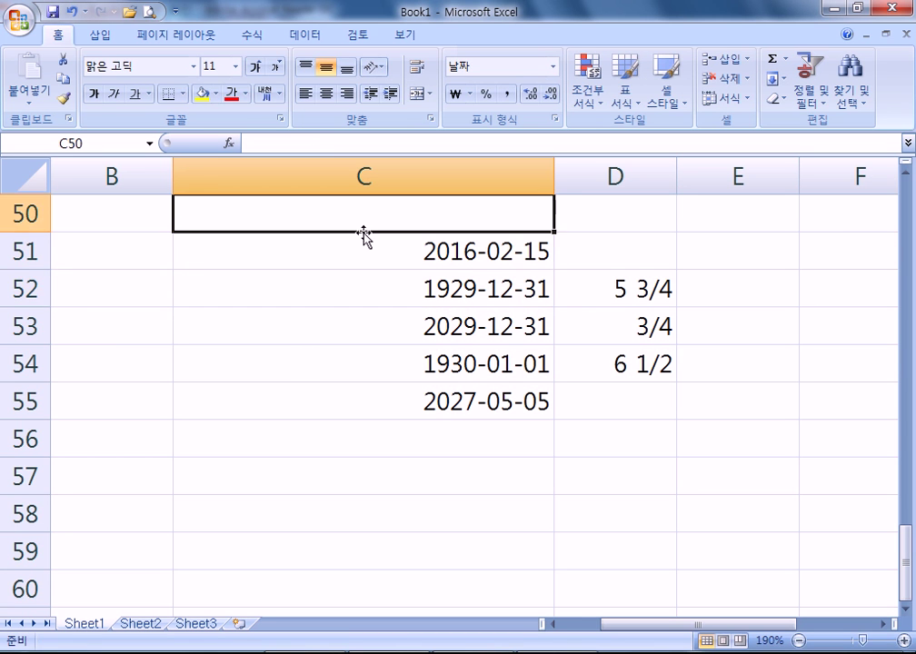
pyautogui.press('Down')
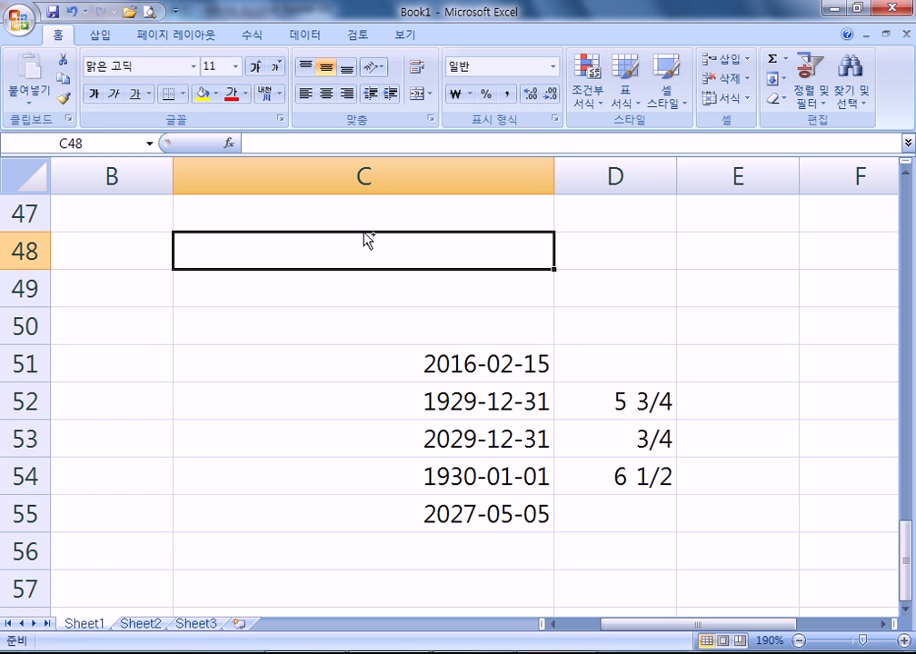
pyautogui.hotkey('ctrl', 'shift', ';')
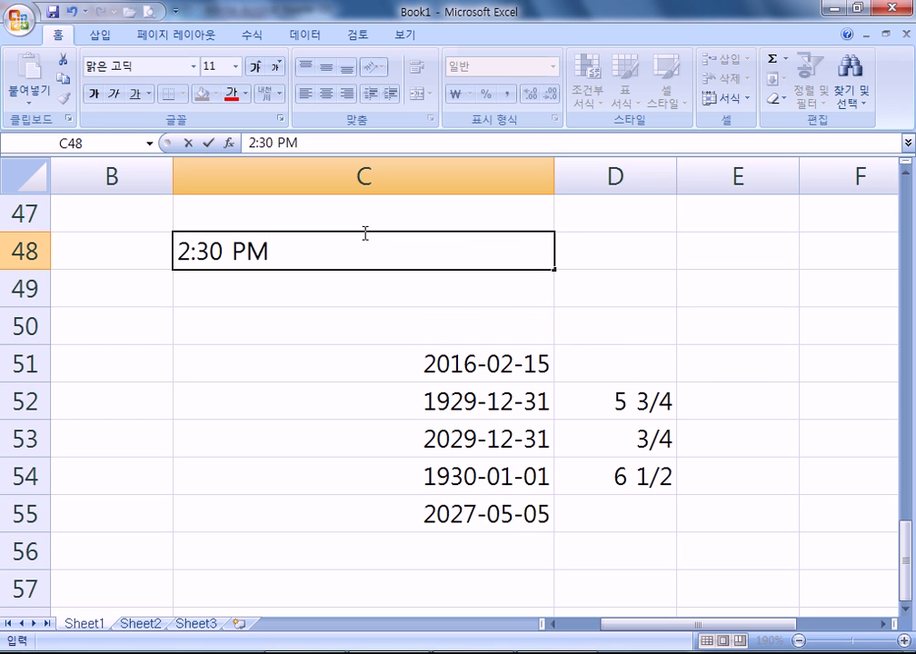
pyautogui.press('Return')
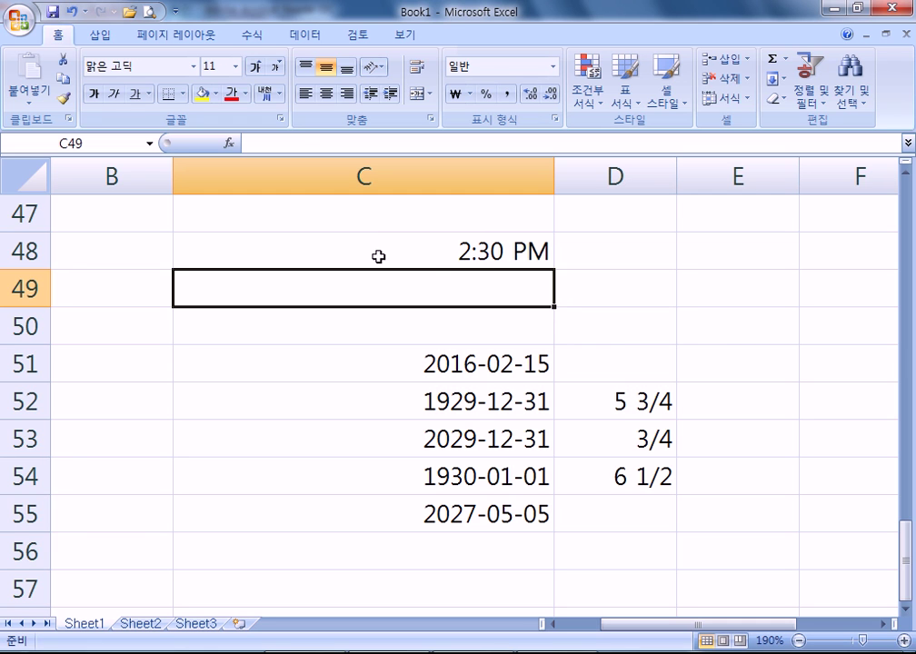
pyautogui.click(466, 249)
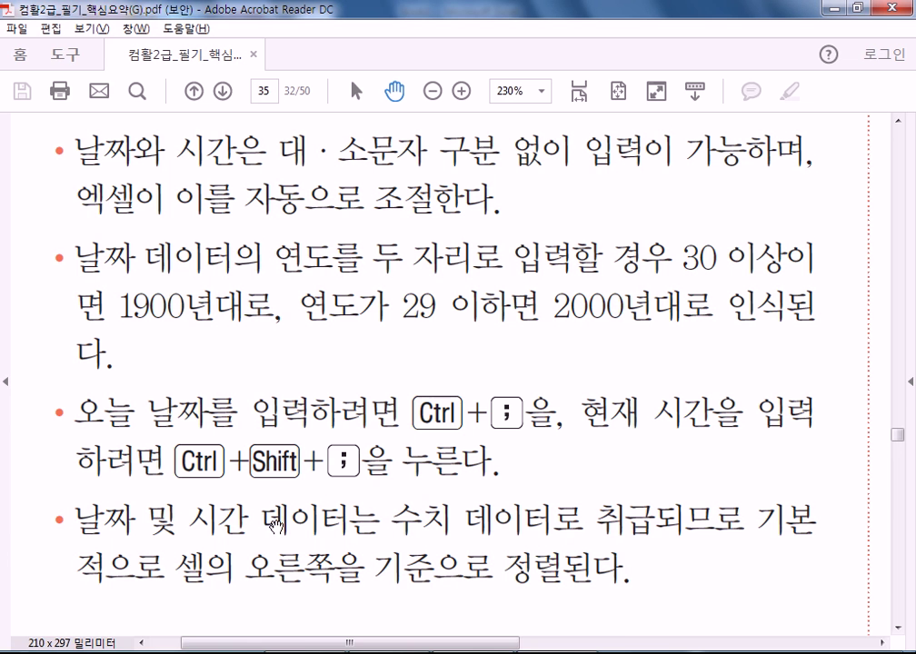
pyautogui.hotkey('alt', 'Tab')
# - Scroll the PDF to the 메모 삽입 memo insertion bullets, then return to Excel
pyautogui.scroll(-5, 410, 389)
pyautogui.moveTo(410, 389); pyautogui.dragTo(359, 135)
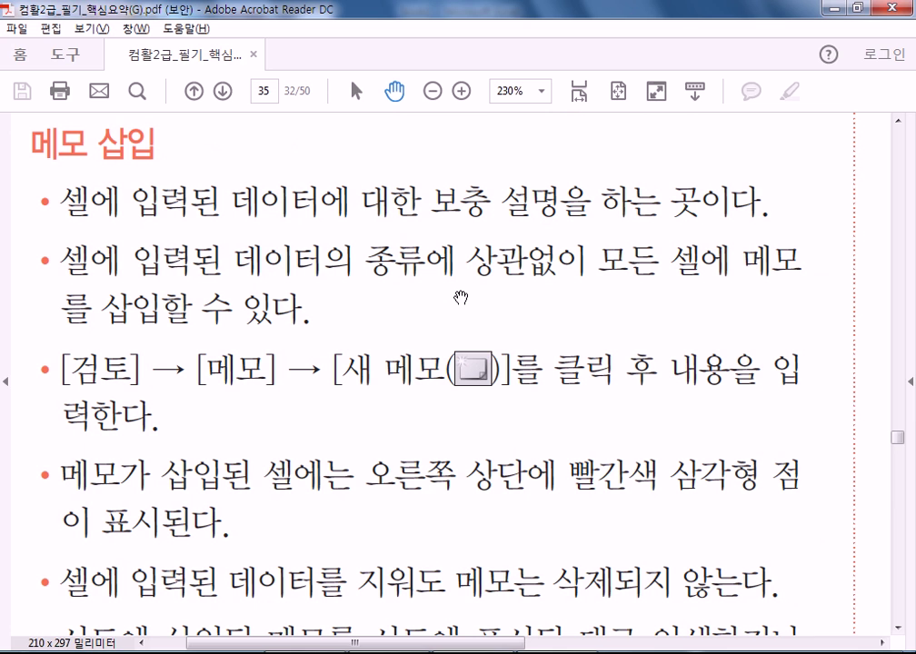
pyautogui.hotkey('alt', 'Tab')
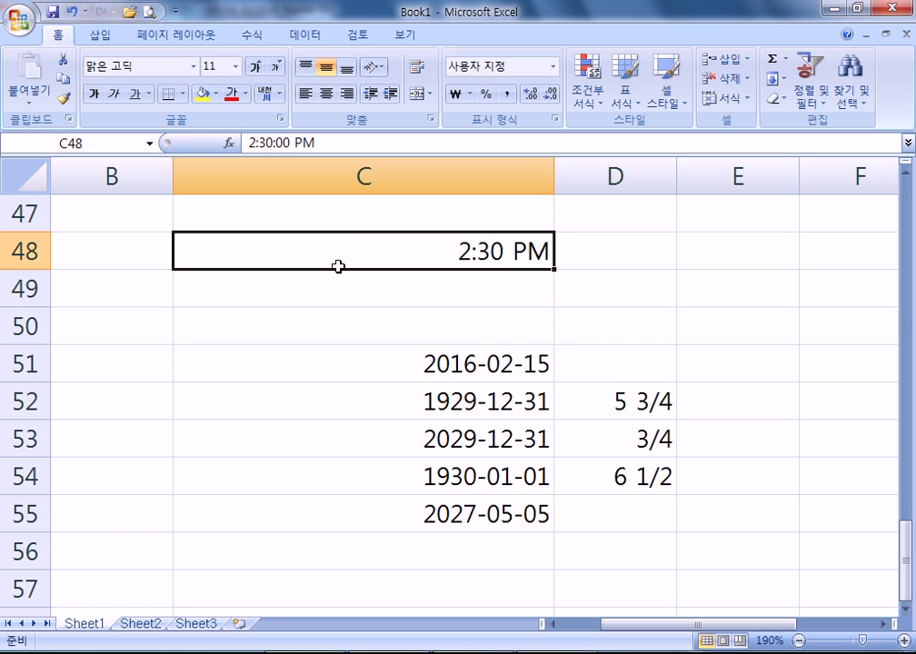
pyautogui.rightClick(429, 255)
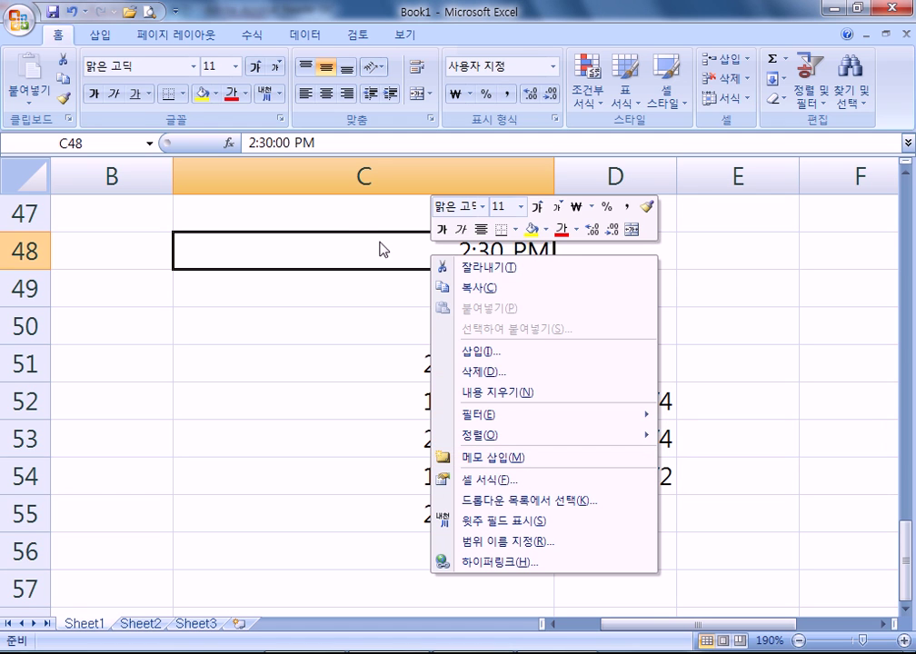
pyautogui.click(363, 36)
pyautogui.click(362, 36)
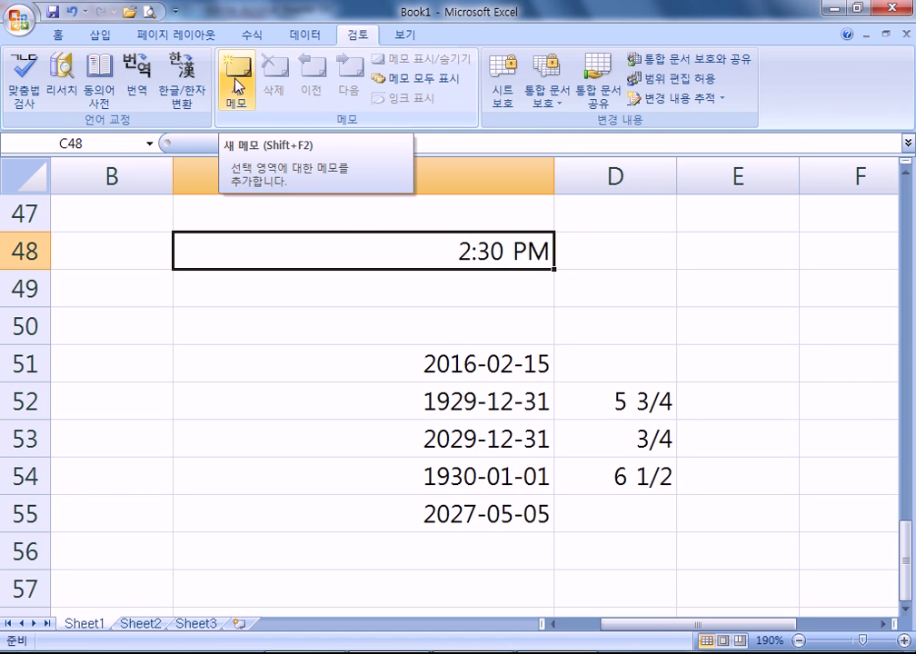
pyautogui.rightClick(317, 256)
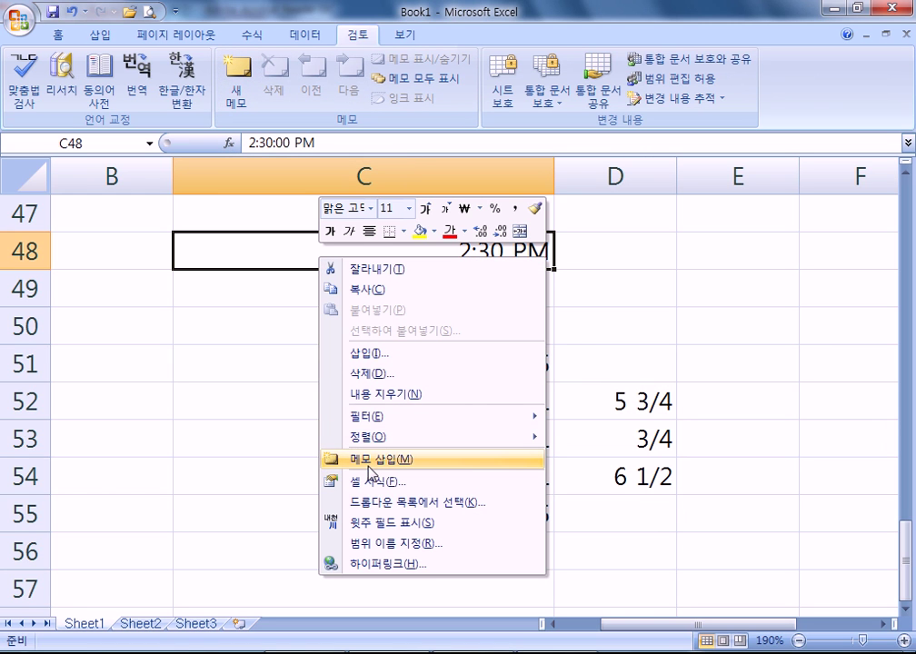
pyautogui.moveTo(343, 422)
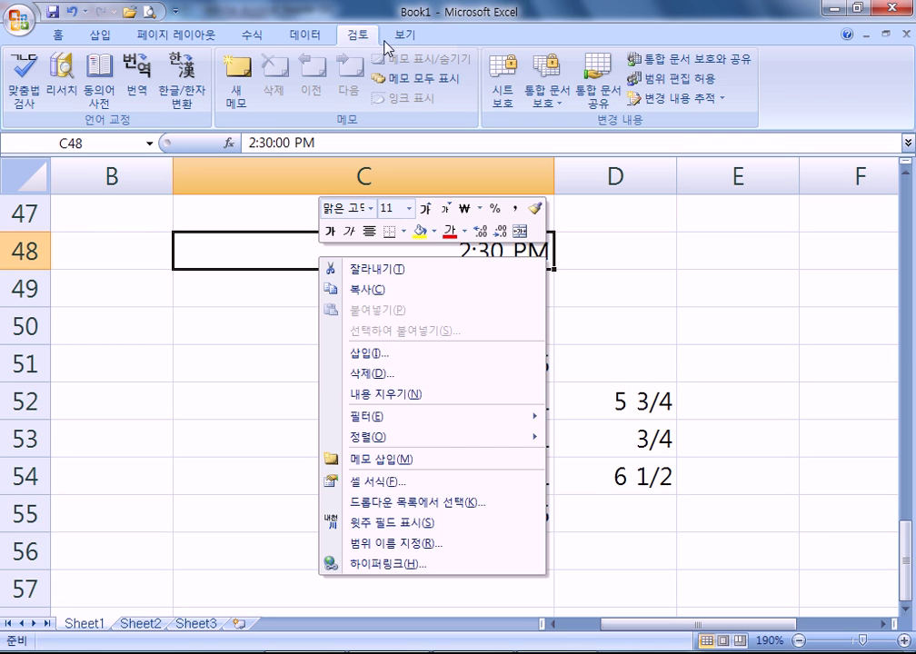
pyautogui.click(261, 41)
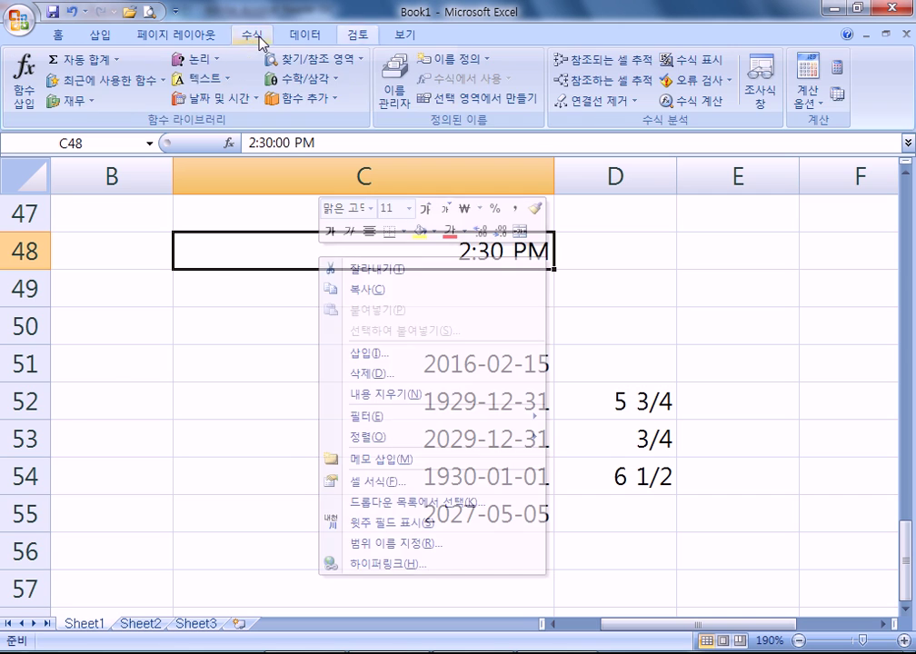
pyautogui.click(306, 36)
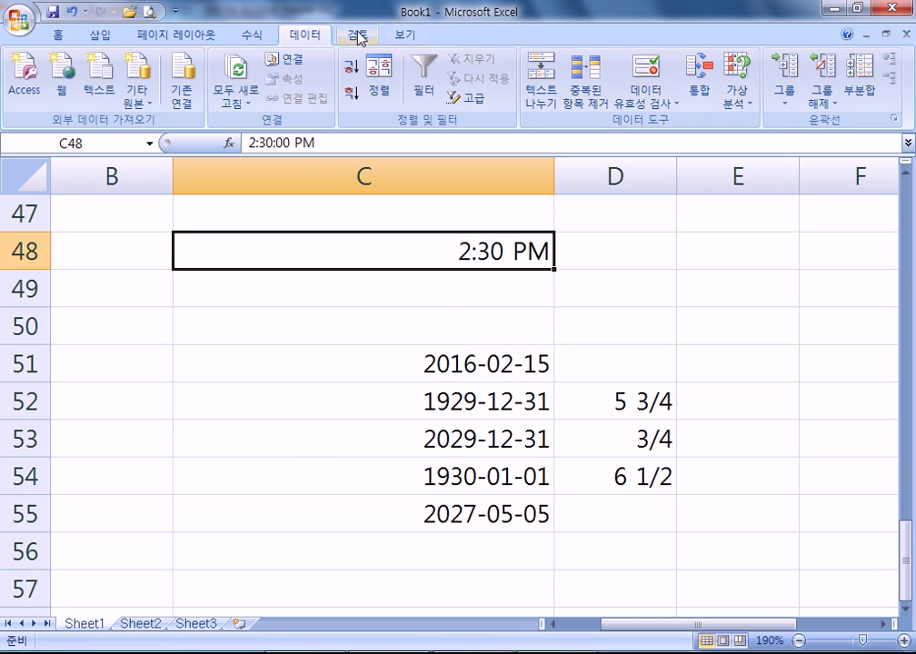
pyautogui.click(358, 35)
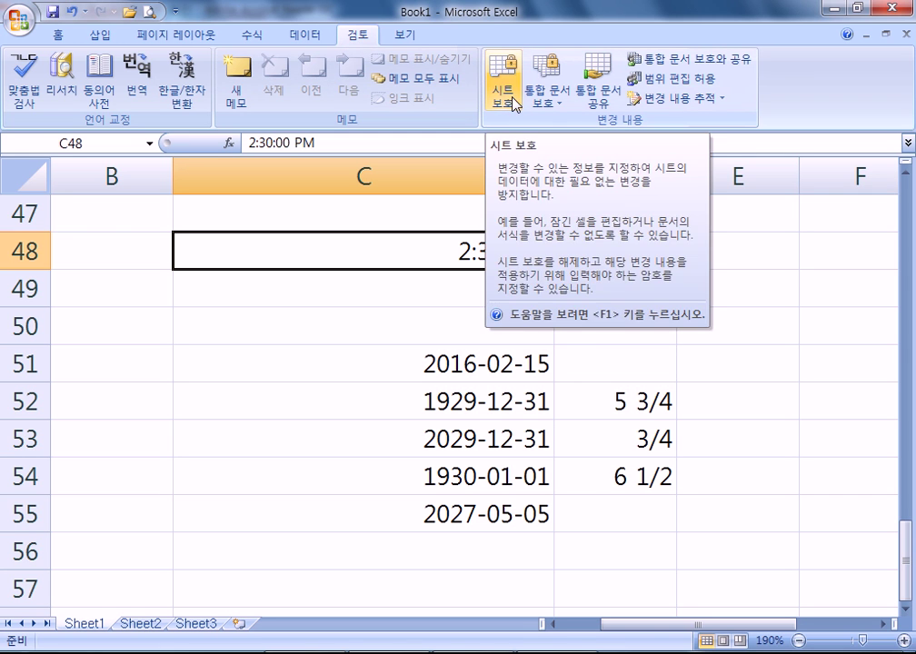
# - Insert a new memo on C48 and type '새로운 메모를 입력하고 서식을 이용해서 꾸미기도 하고.' in Korean
pyautogui.click(238, 98)
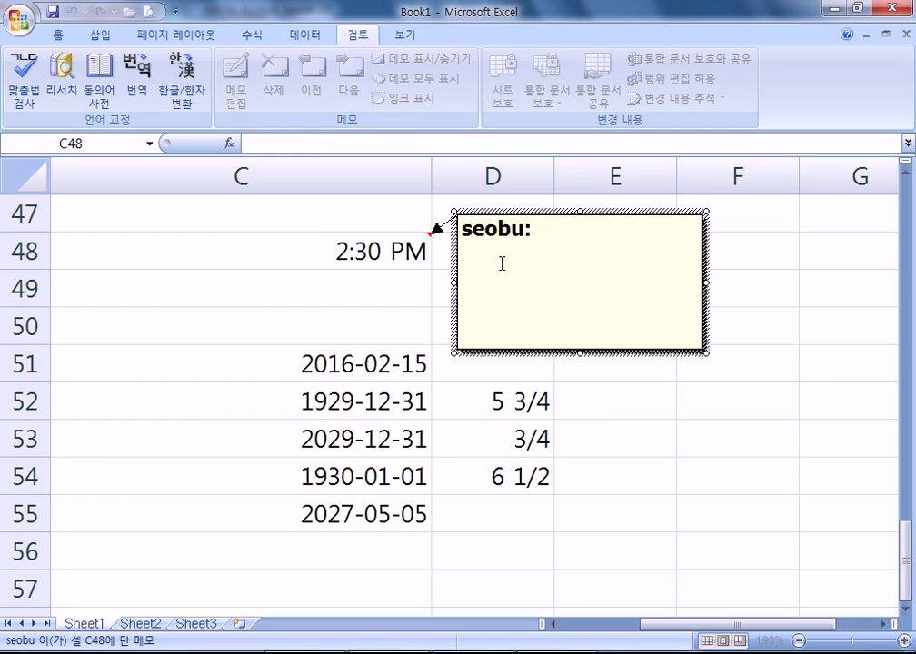
pyautogui.write('to')
pyautogui.press('BackSpace')
pyautogui.press('BackSpace')
pyautogui.press('Hangul')
pyautogui.write('새')
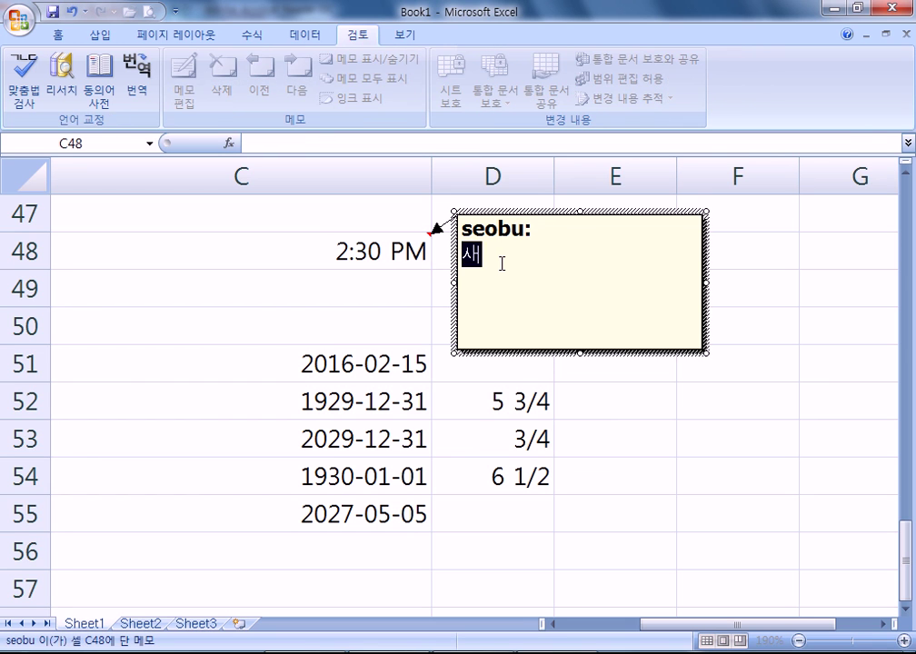
pyautogui.write('롱운 메모를 입')
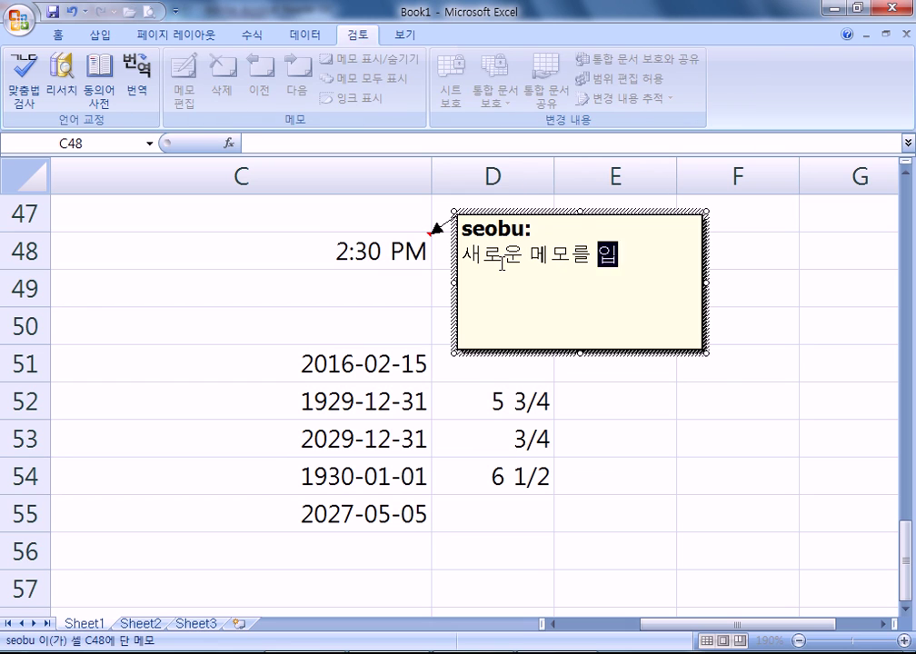
pyautogui.write('력하고')
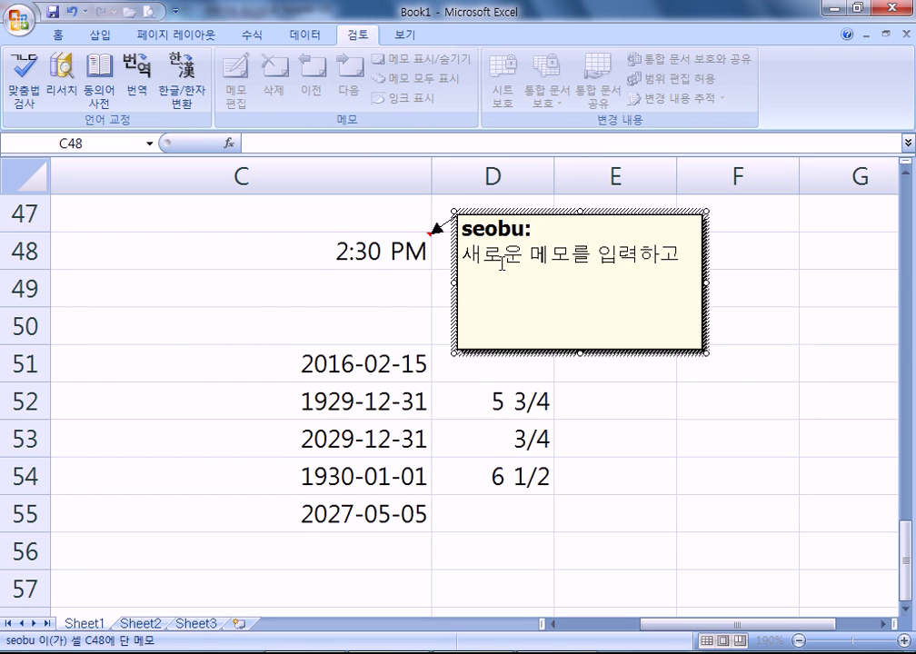
pyautogui.write(' 서식을 이용ㅎㅐ서 꾸미기도 하고...')
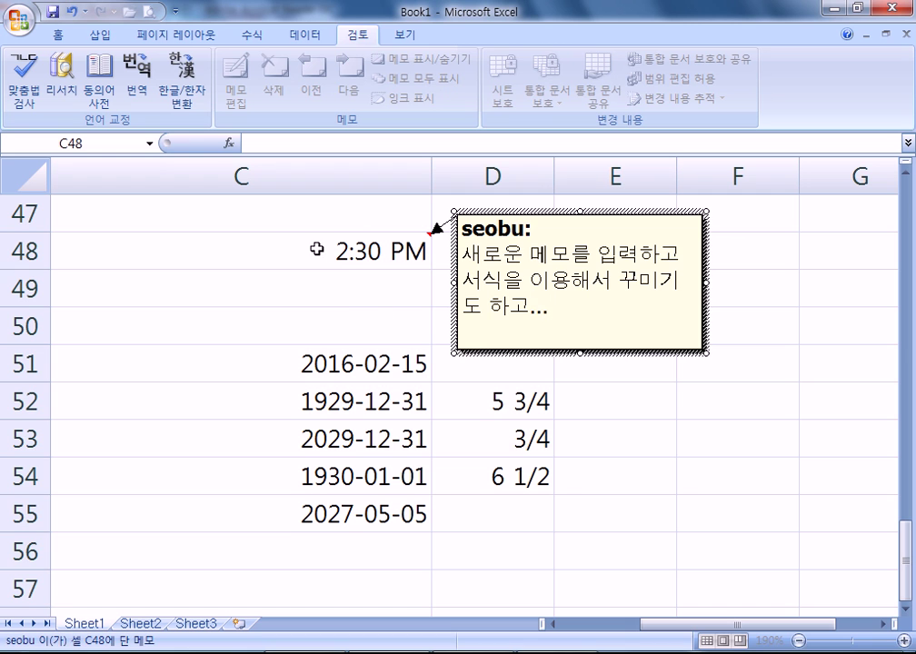
pyautogui.click(254, 289)
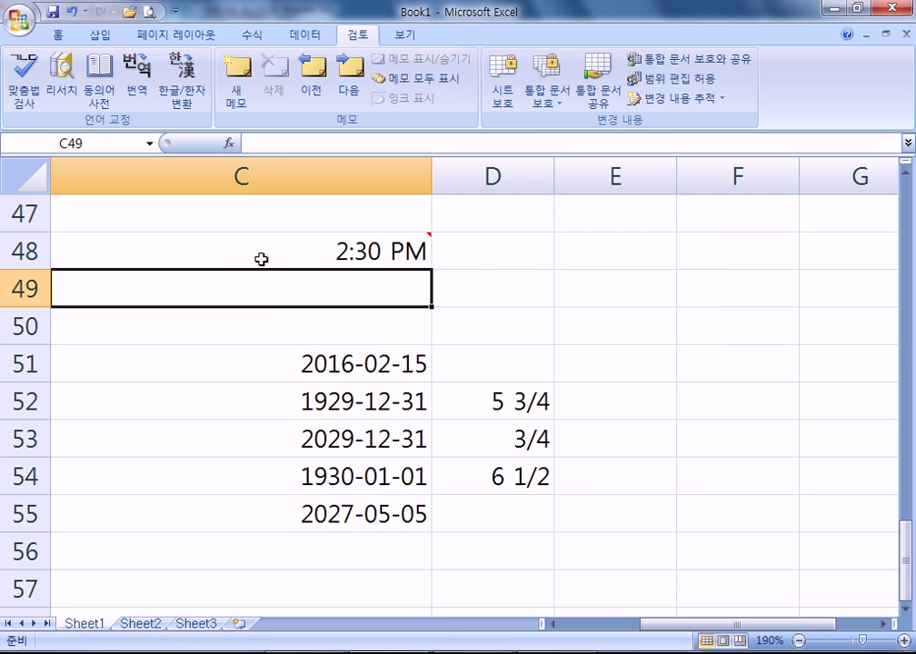
# - Select C48 and toggle Show/Hide Comment so its memo stays displayed
pyautogui.keyDown('ctrl'); pyautogui.scroll(-2, 261, 260); pyautogui.keyUp('ctrl')
pyautogui.moveTo(472, 356)
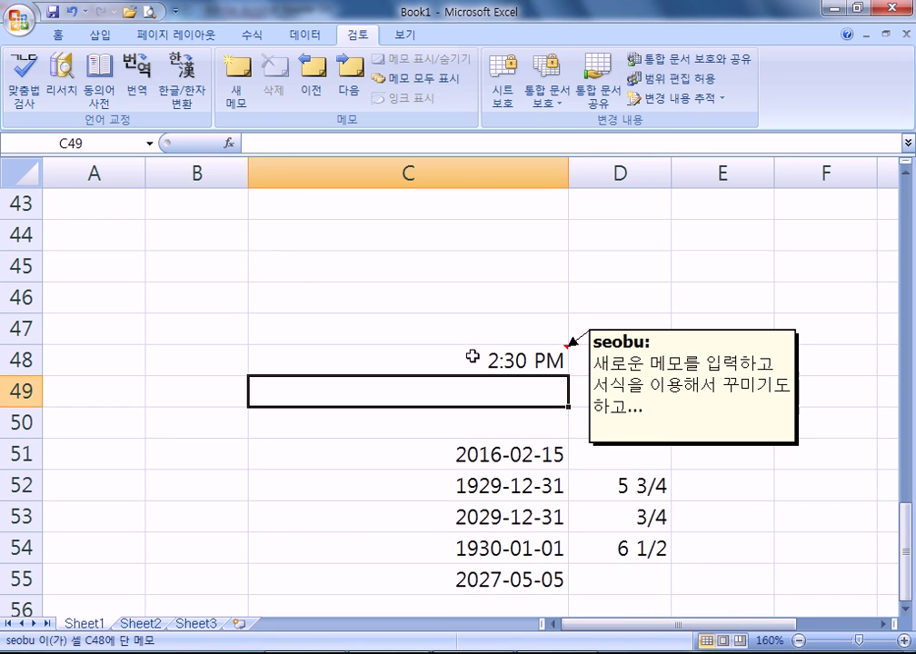
pyautogui.click(285, 202)
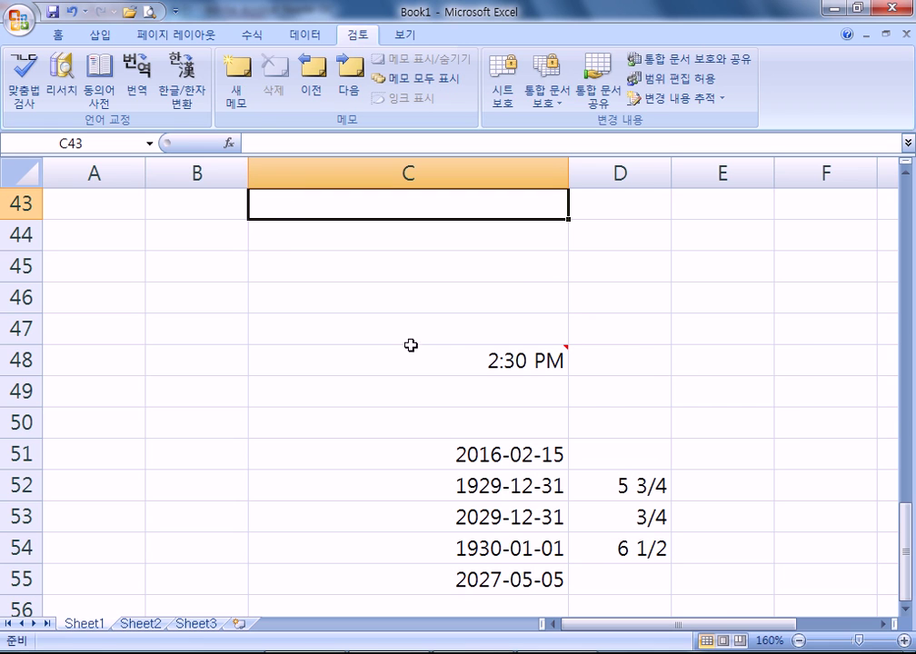
pyautogui.moveTo(415, 352)
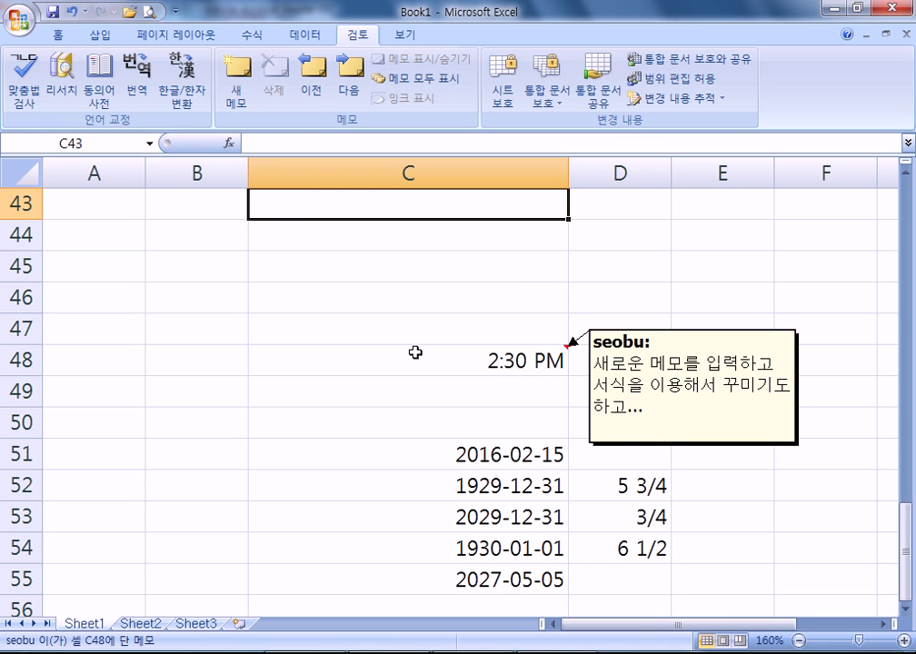
pyautogui.click(416, 352)
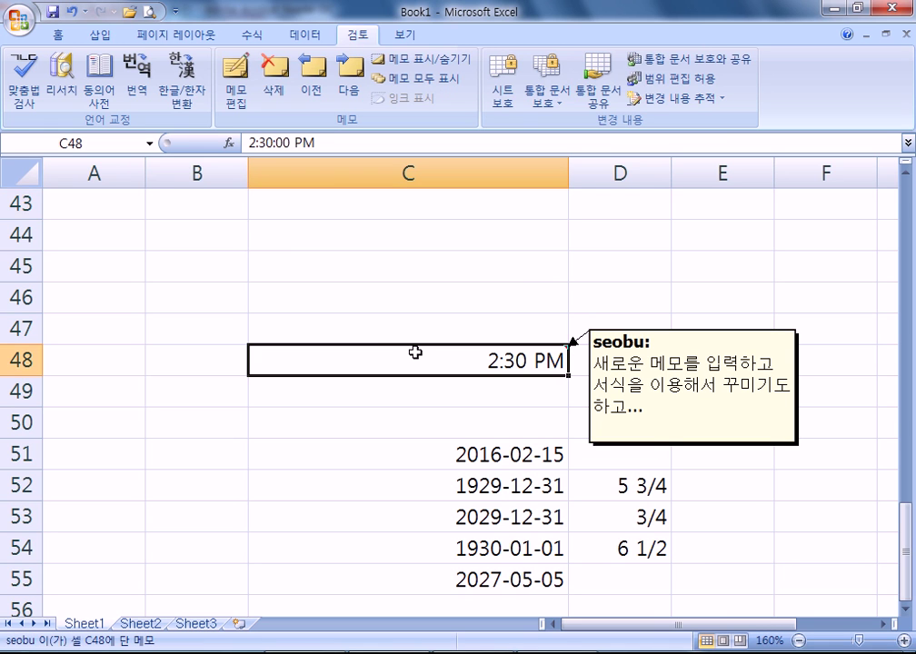
pyautogui.click(427, 64)
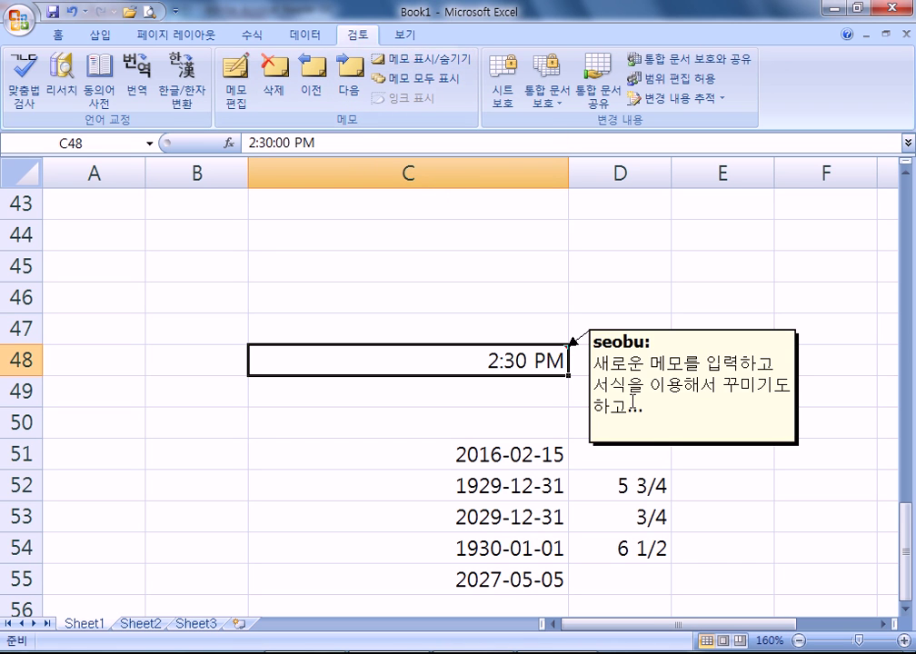
pyautogui.click(415, 60)
pyautogui.click(418, 66)
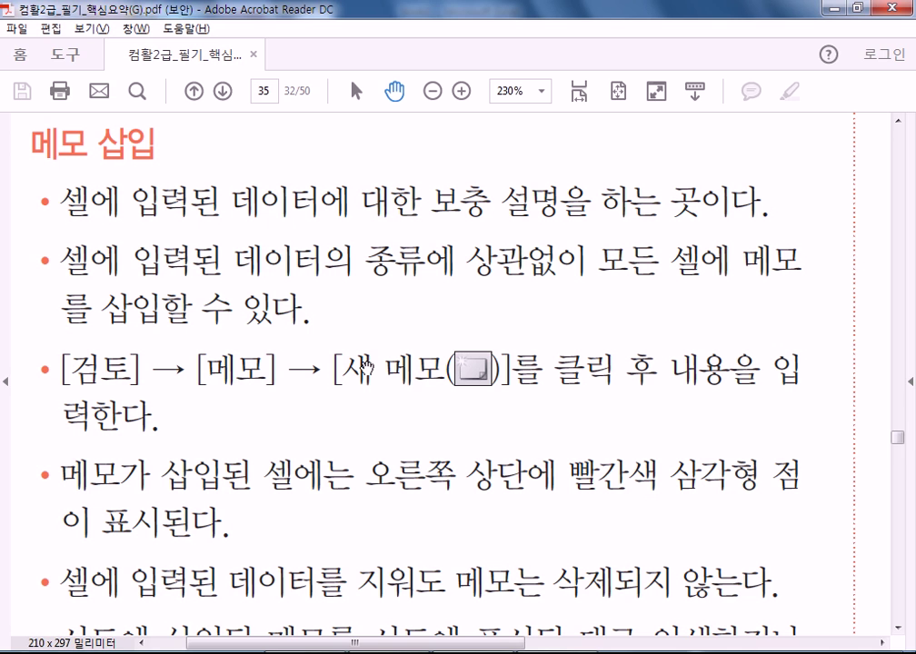
# - Drag the PDF page up to reveal the remaining comment notes, then return to Excel
pyautogui.moveTo(492, 514); pyautogui.dragTo(499, 229)
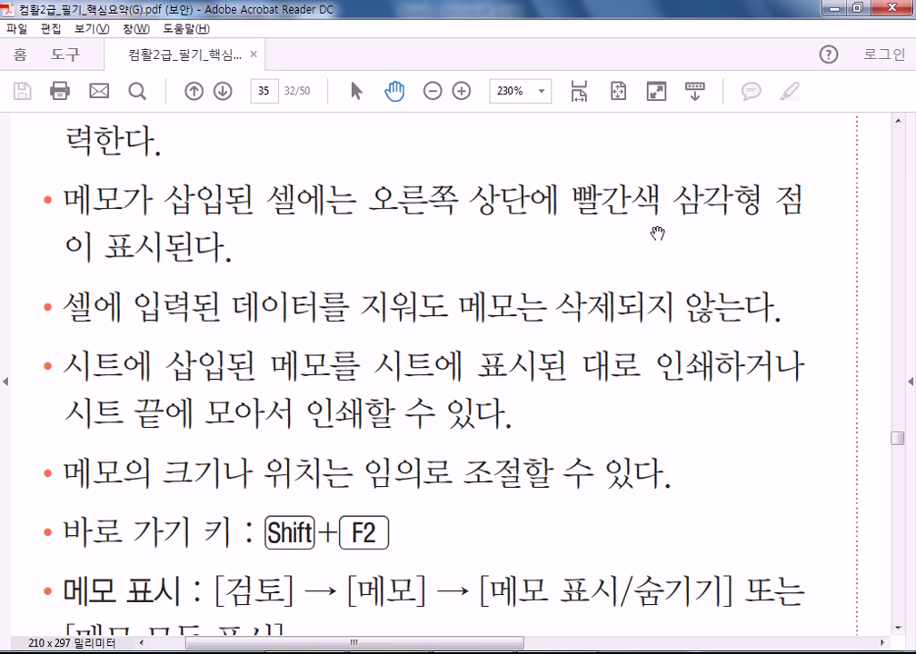
pyautogui.hotkey('alt', 'Tab')
# - Clear the 2:30 PM time from C48, keeping its memo, and look at the Home tab's Clear options
pyautogui.press('Delete')
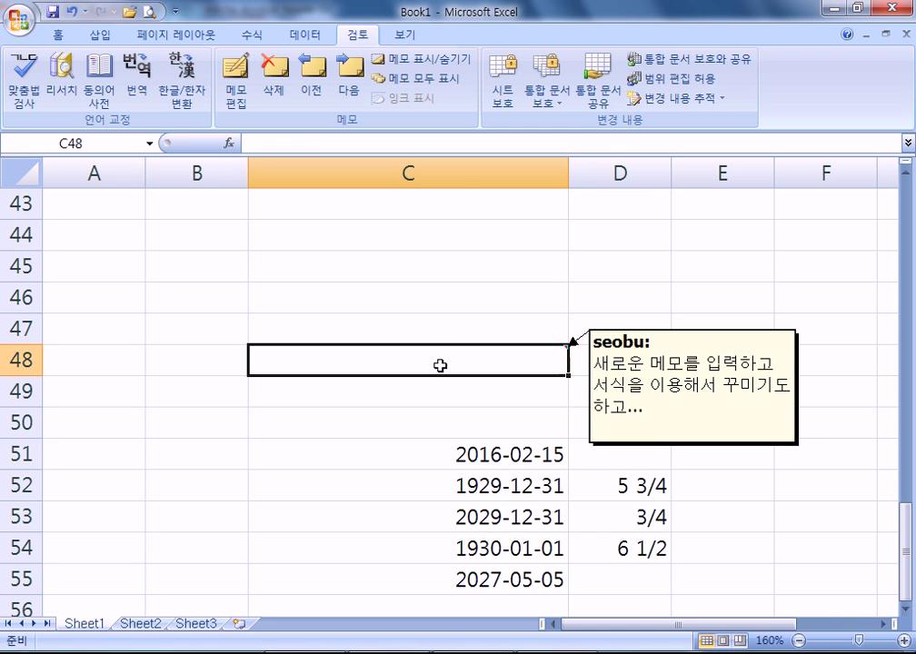
pyautogui.press('Down')
pyautogui.press('Down')
pyautogui.click(435, 360)
pyautogui.click(54, 34)
pyautogui.click(780, 105)
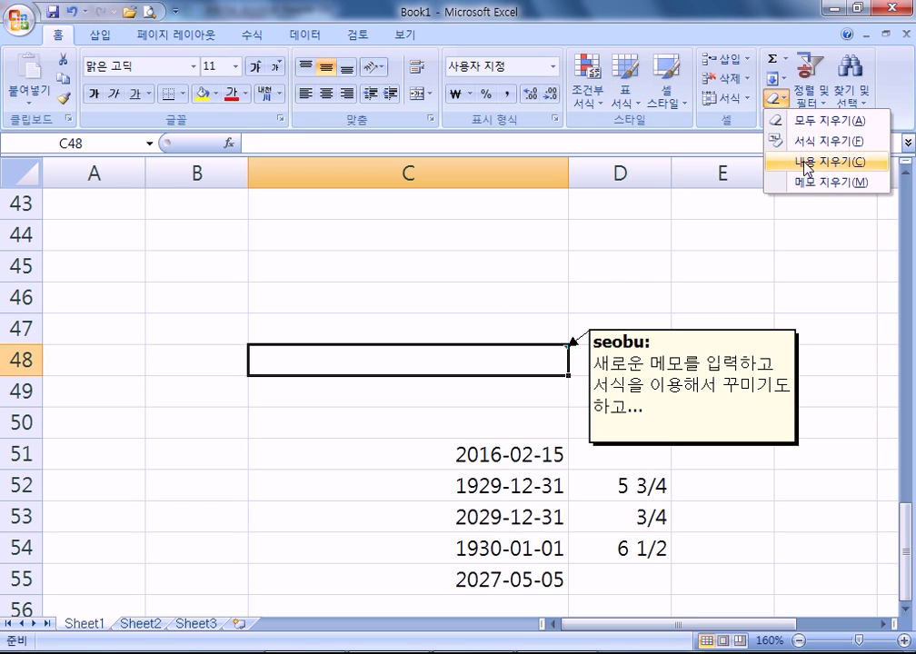
pyautogui.click(445, 446)
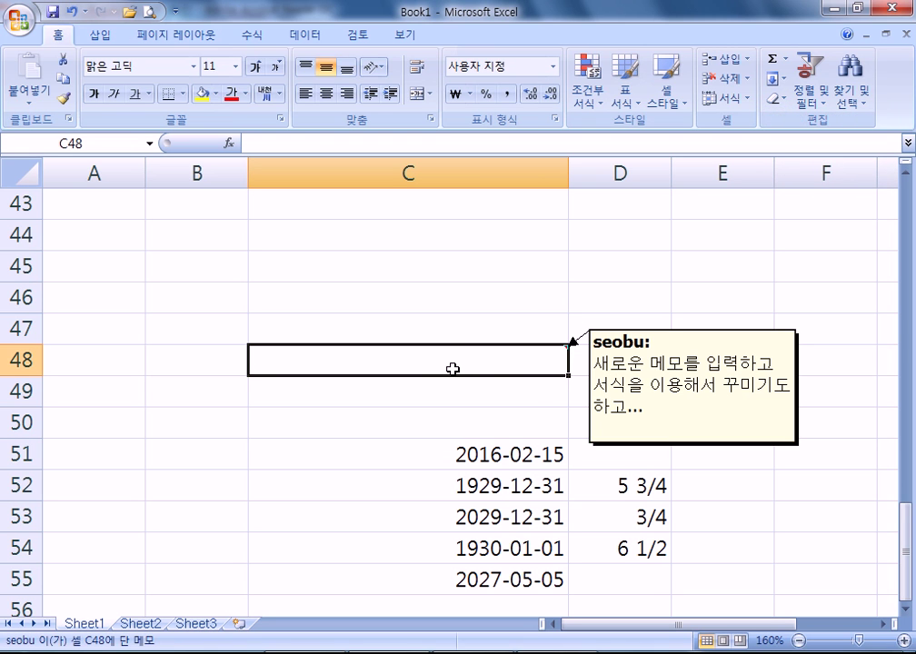
# - Delete the five dates in C51:C55
pyautogui.scroll(-2, 452, 369)
pyautogui.moveTo(496, 259); pyautogui.dragTo(491, 380)
pyautogui.press('Delete')
pyautogui.click(490, 301)
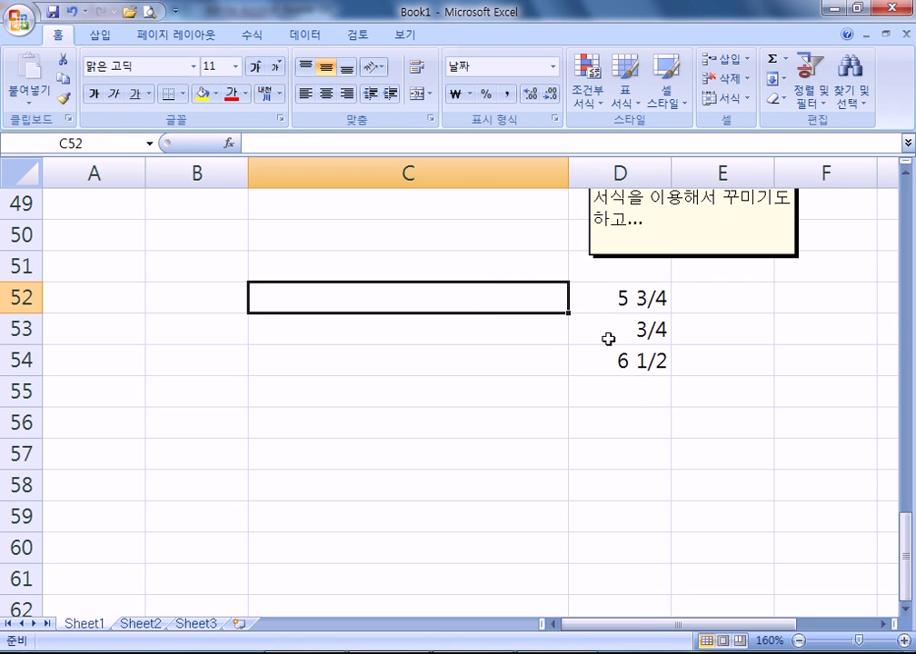
# - Enter 1 in C52 and 12312 in C54, shown as dates 1900-01-01 and 1933-09-15
pyautogui.write('1')
pyautogui.click(493, 385)
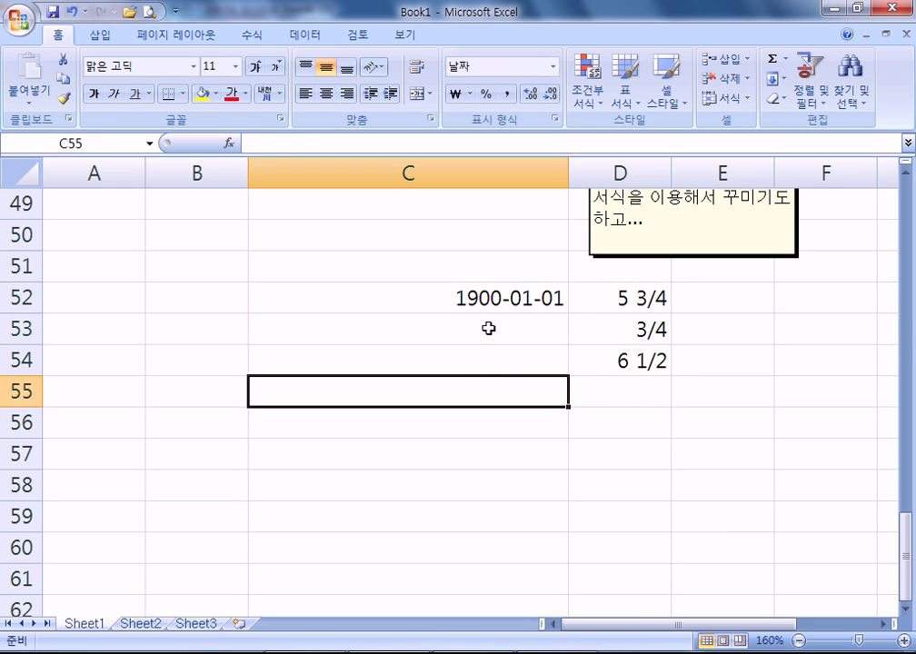
pyautogui.click(479, 300)
pyautogui.moveTo(489, 270); pyautogui.dragTo(481, 391)
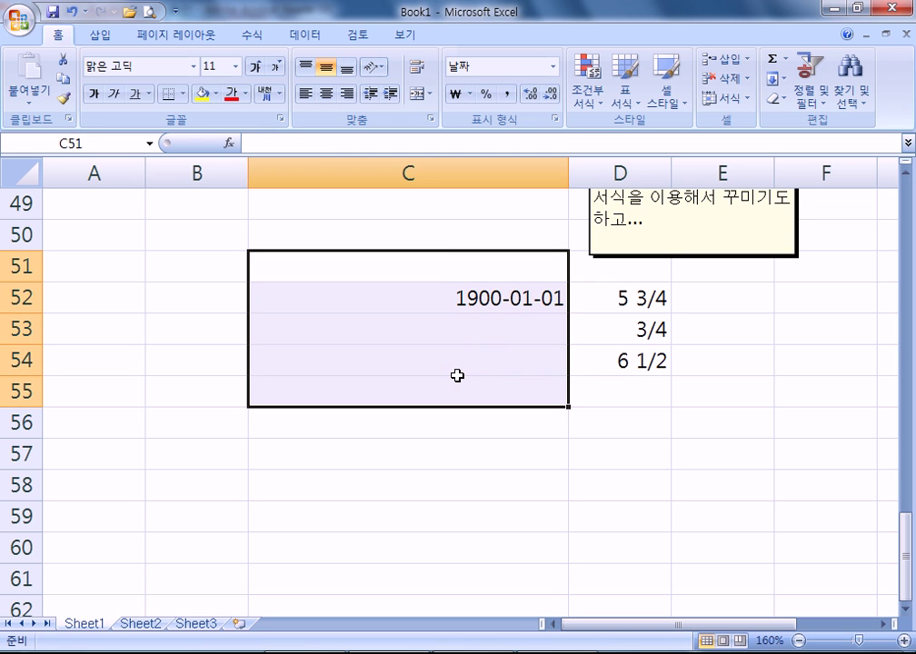
pyautogui.click(472, 368)
pyautogui.write('123123')
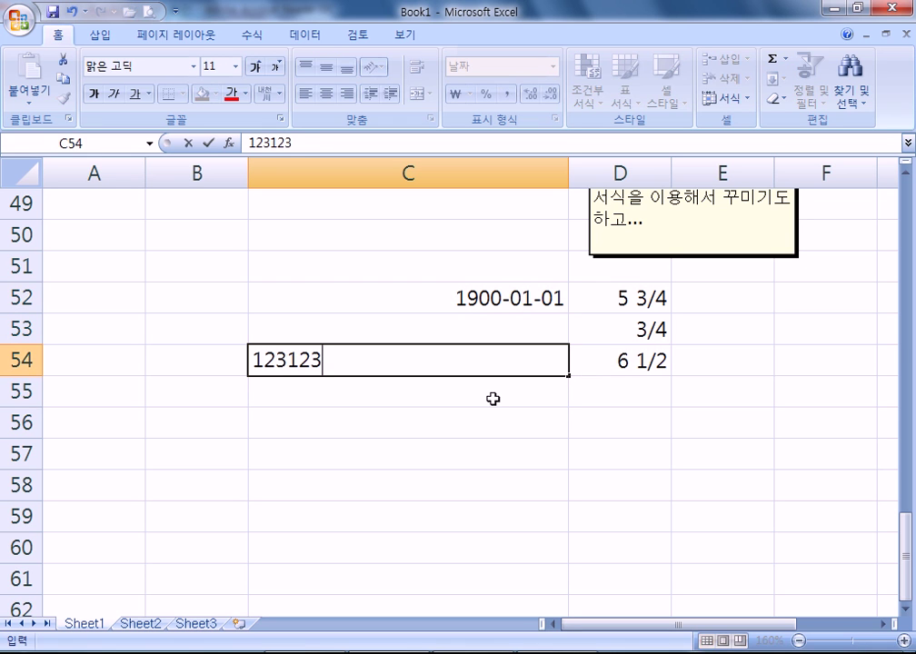
pyautogui.press('BackSpace')
pyautogui.press('Return')
pyautogui.click(532, 366)
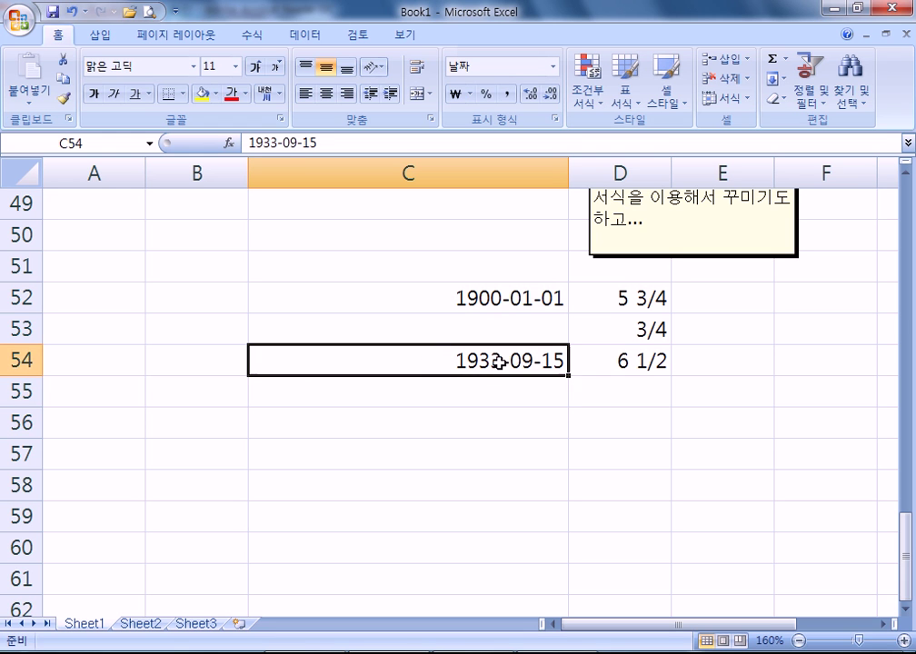
# - Clear the D52:D54 fractions and enter 2.5 in D52, displayed as 2 1/2
pyautogui.moveTo(641, 302); pyautogui.dragTo(619, 361)
pyautogui.press('Delete')
pyautogui.click(605, 300)
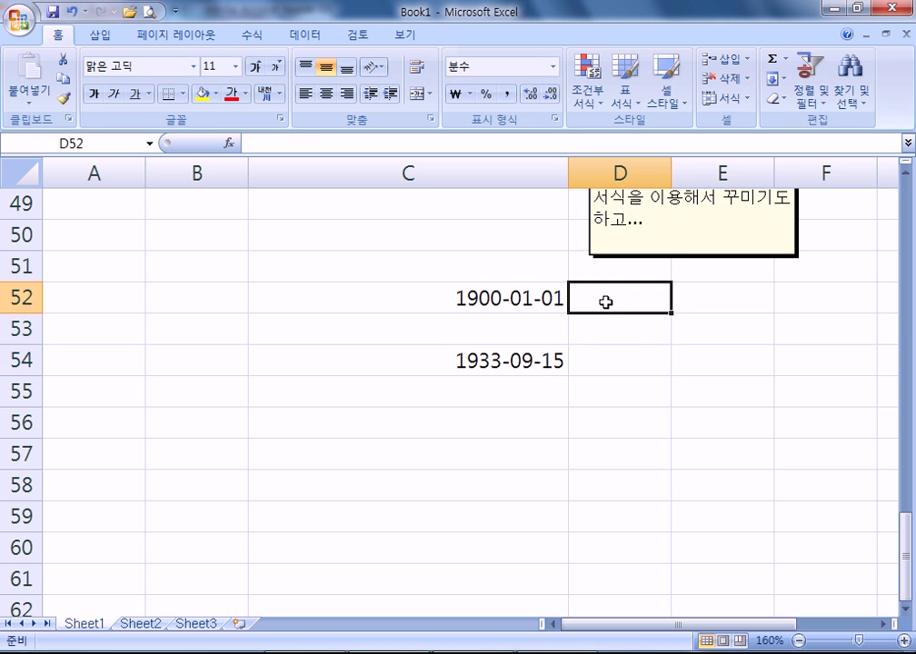
pyautogui.write('2')
pyautogui.click(595, 351)
pyautogui.click(593, 296)
pyautogui.write('2.5')
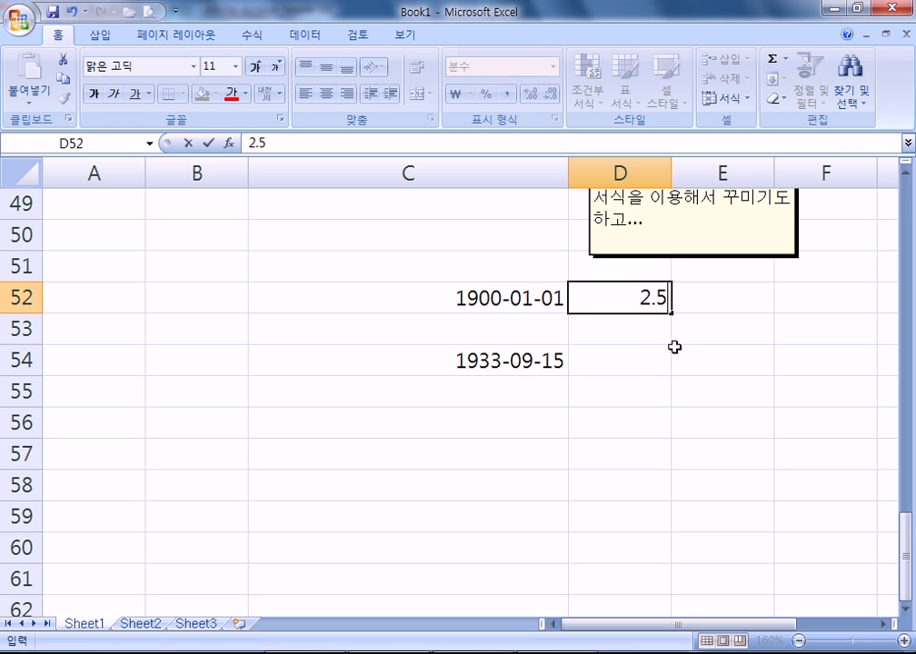
pyautogui.press('Return')
pyautogui.click(646, 302)
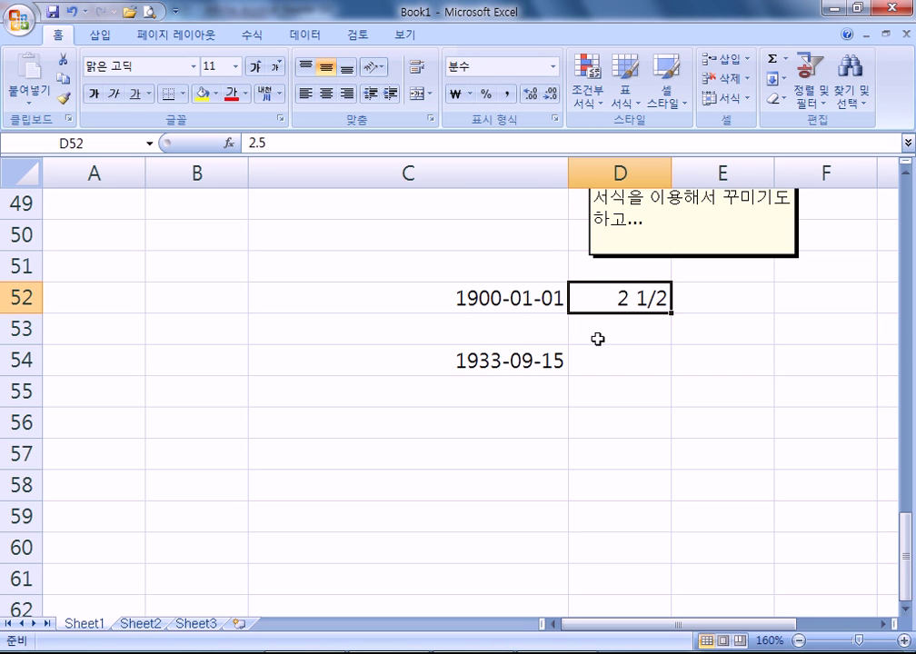
# - Select C52:D54 and open the Home Clear options before switching to the PDF notes
pyautogui.moveTo(448, 300); pyautogui.dragTo(576, 363)
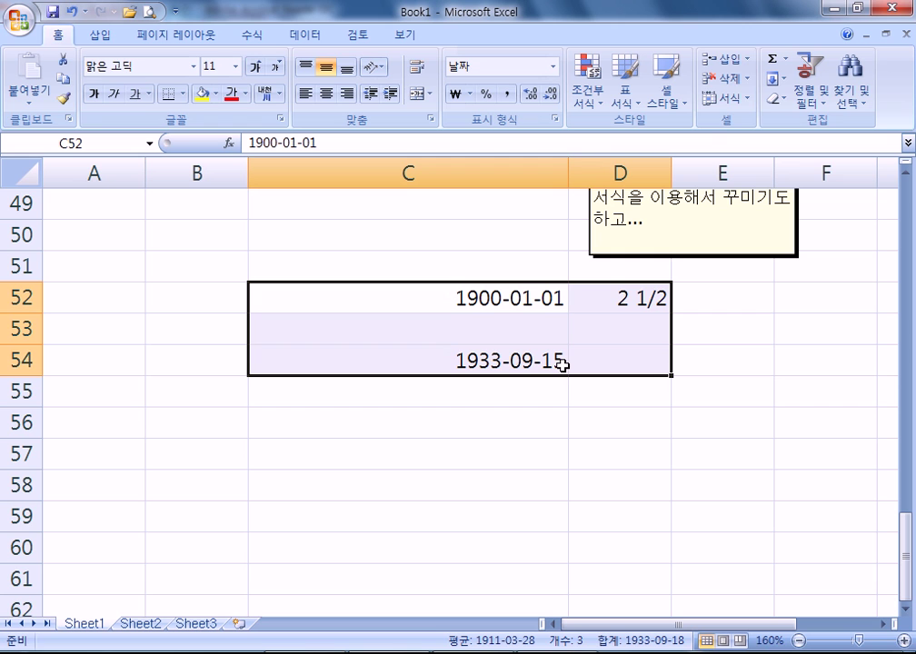
pyautogui.click(774, 99)
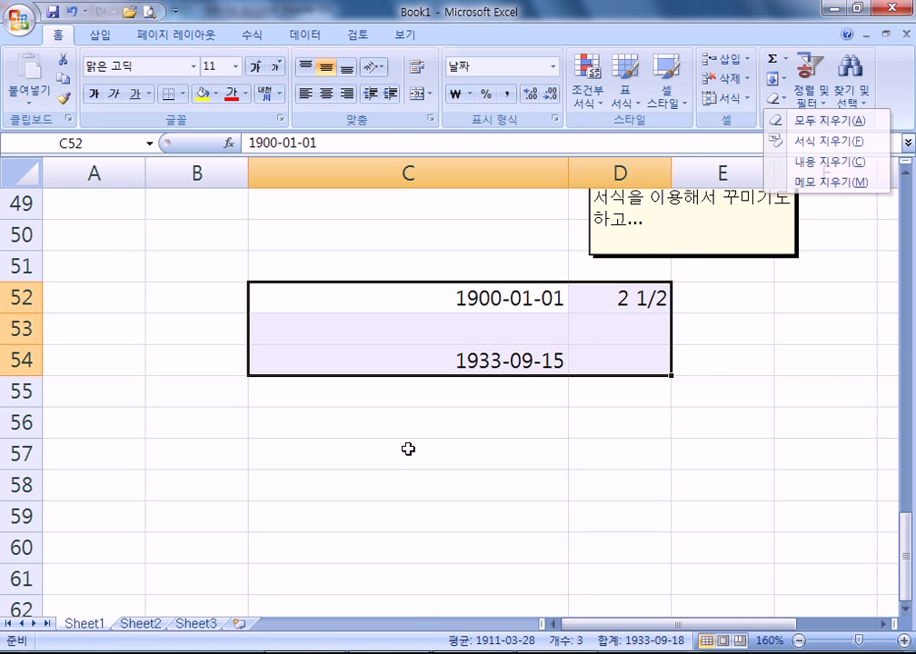
pyautogui.hotkey('alt', 'Tab')
# - Scroll the PDF to the 윗주 삽입 phonetic-guide section, then select C55 back in Excel
pyautogui.scroll(-5, 489, 396)
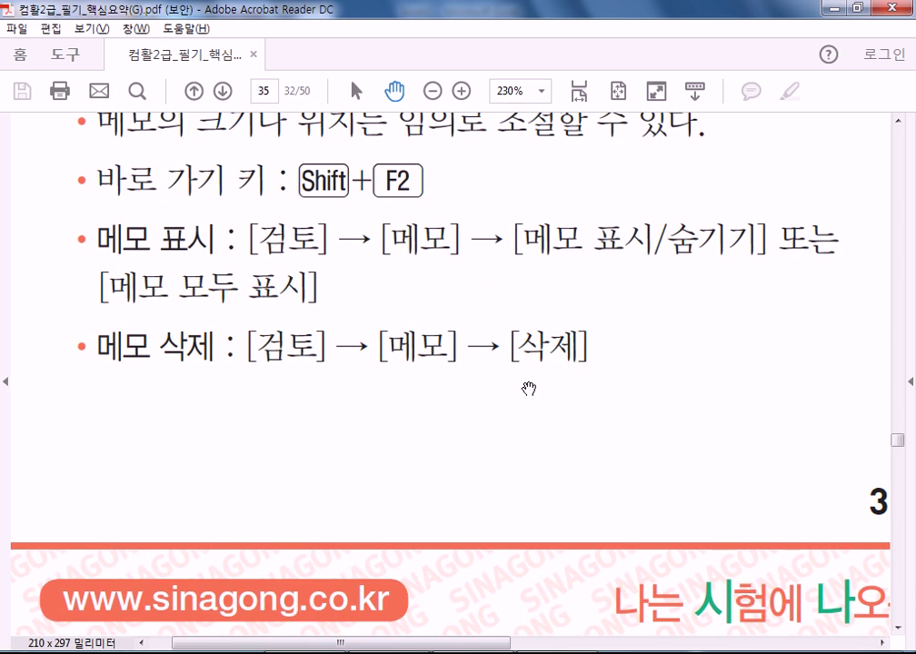
pyautogui.hscroll(5, 339, 302)
pyautogui.scroll(-5, 94, 578)
pyautogui.scroll(5, 488, 535)
pyautogui.scroll(15, 488, 534)
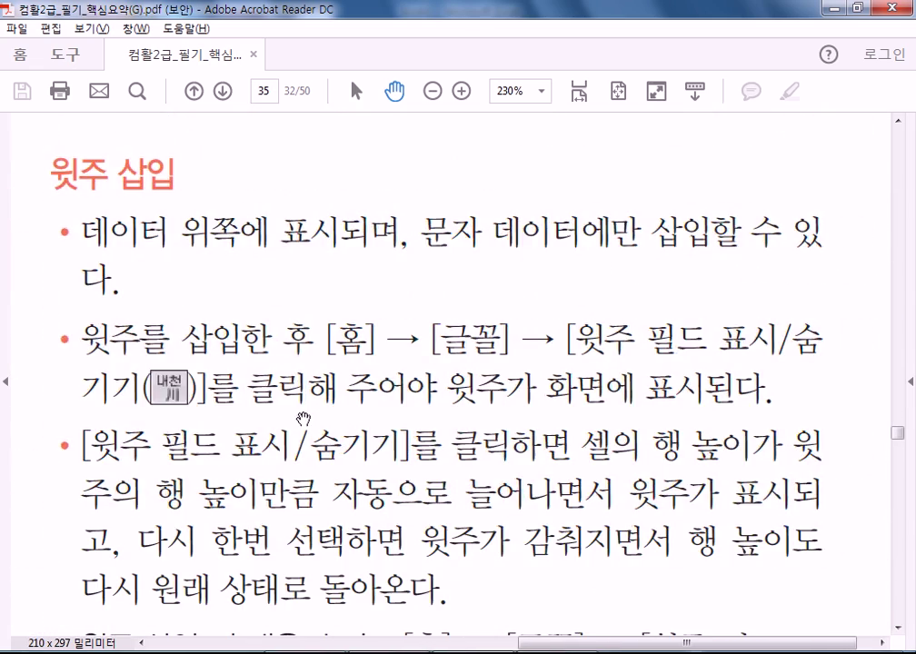
pyautogui.scroll(-1, 303, 419)
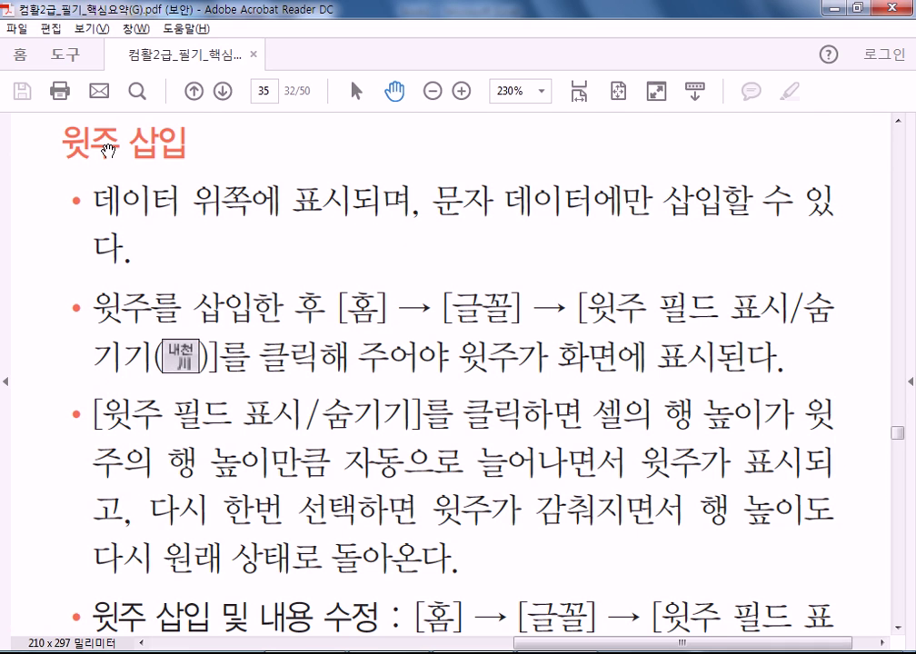
pyautogui.moveTo(107, 150); pyautogui.dragTo(108, 167)
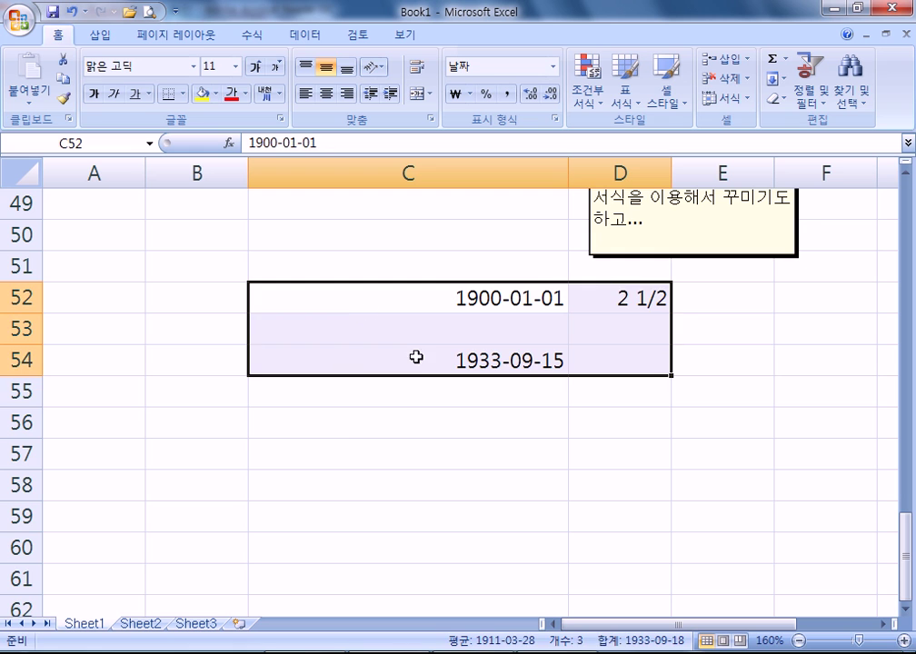
pyautogui.click(407, 403)
# - Enter the word 친구 in cell C59
pyautogui.scroll(-2, 314, 452)
pyautogui.click(343, 319)
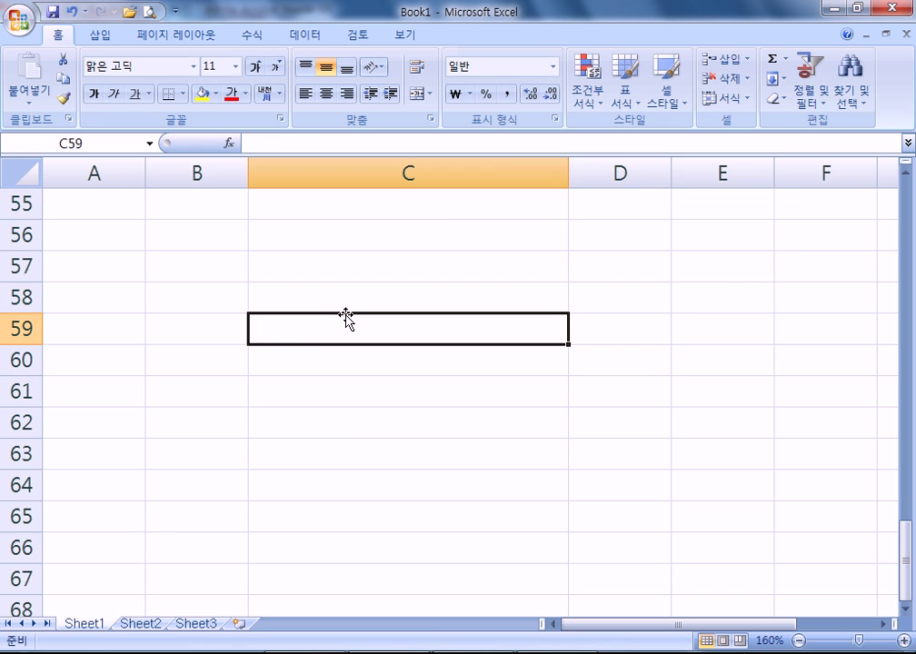
pyautogui.write('ㅊ')
pyautogui.press('BackSpace')
pyautogui.write('친구야')
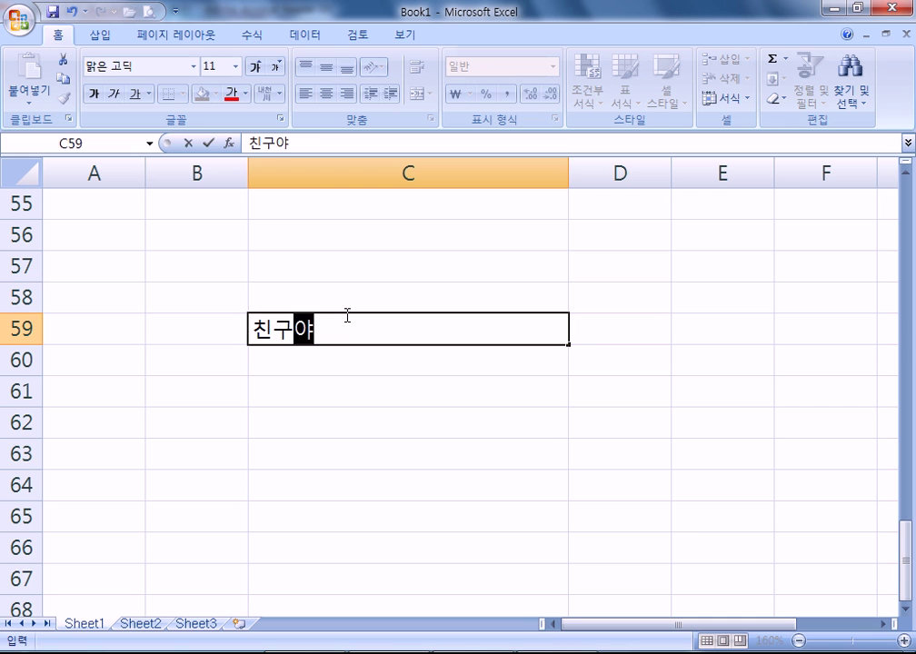
pyautogui.press('BackSpace')
pyautogui.press('BackSpace')
pyautogui.press('BackSpace')
pyautogui.press('Return')
pyautogui.click(346, 315)
pyautogui.write('친구')
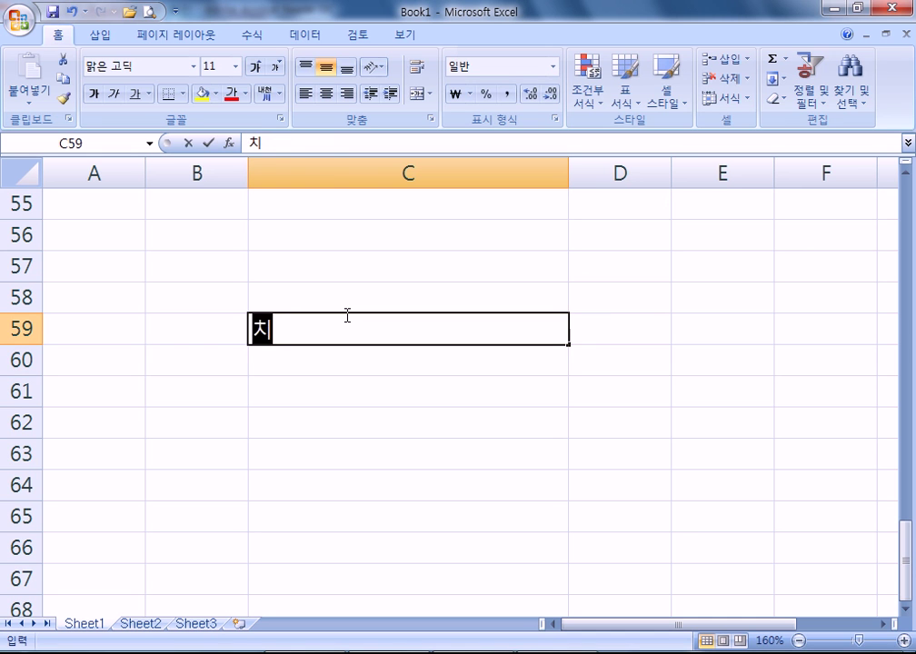
pyautogui.click(345, 314)
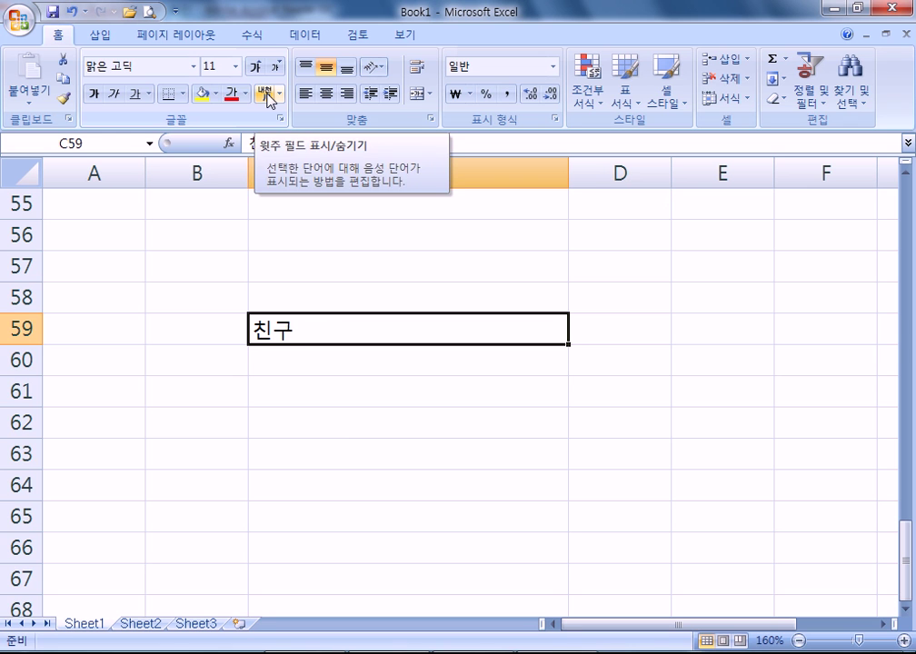
# - Edit C59's phonetic guide to read a singer's name followed by 의 친구
pyautogui.click(266, 94)
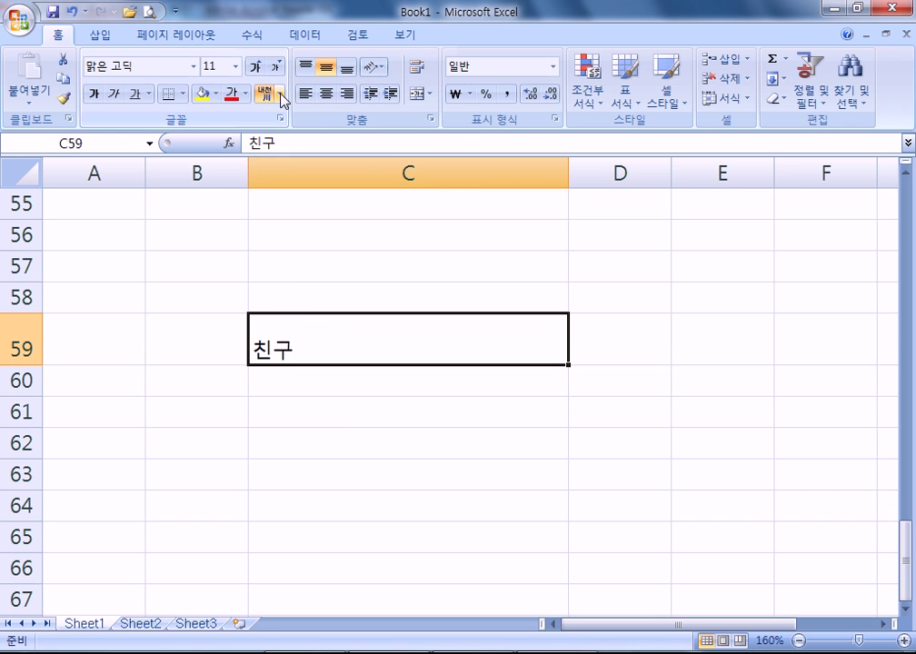
pyautogui.click(282, 96)
pyautogui.click(331, 138)
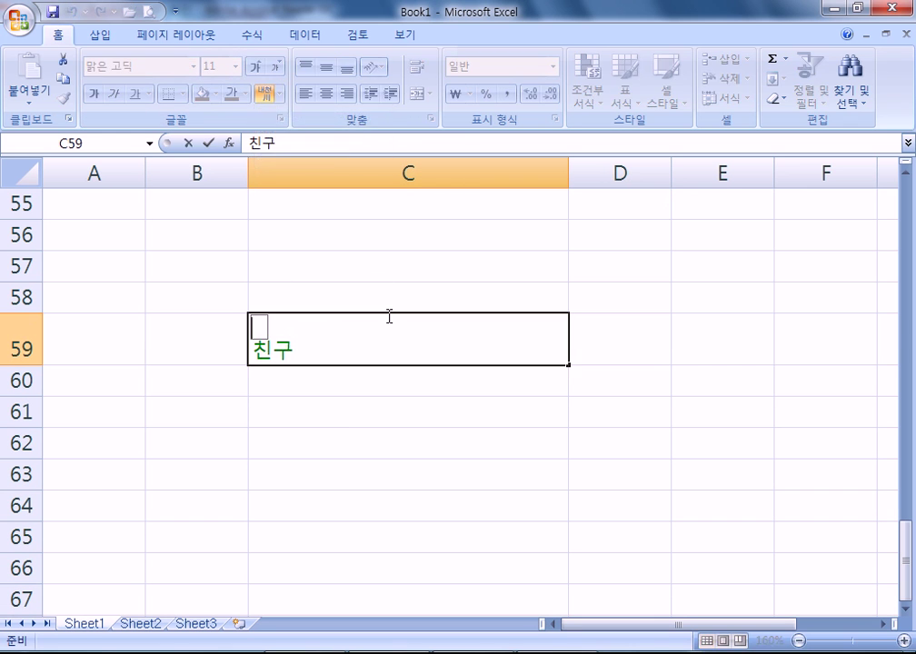
pyautogui.write('조용필의')
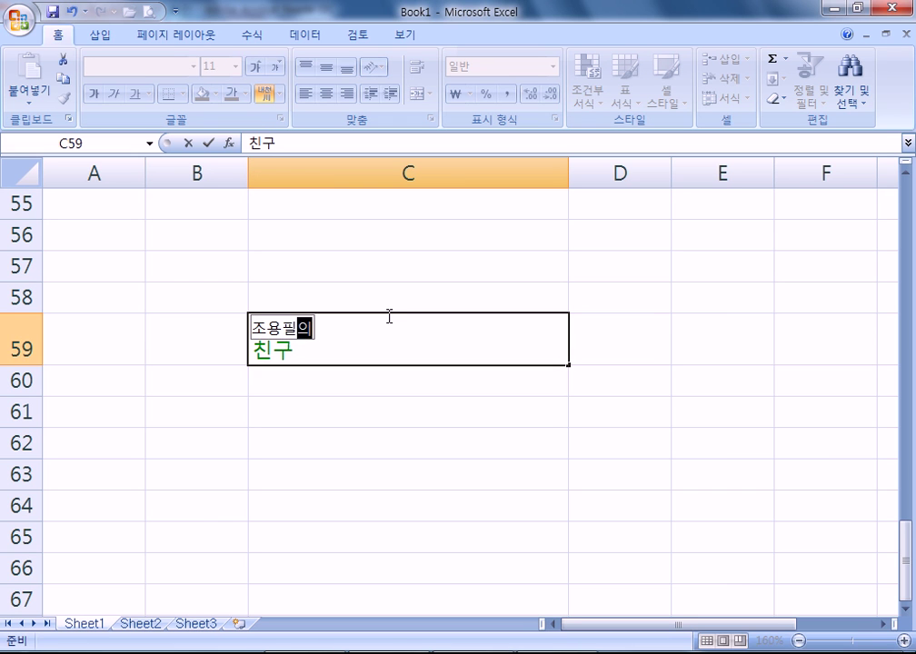
pyautogui.write(' 친구')
pyautogui.press('Return')
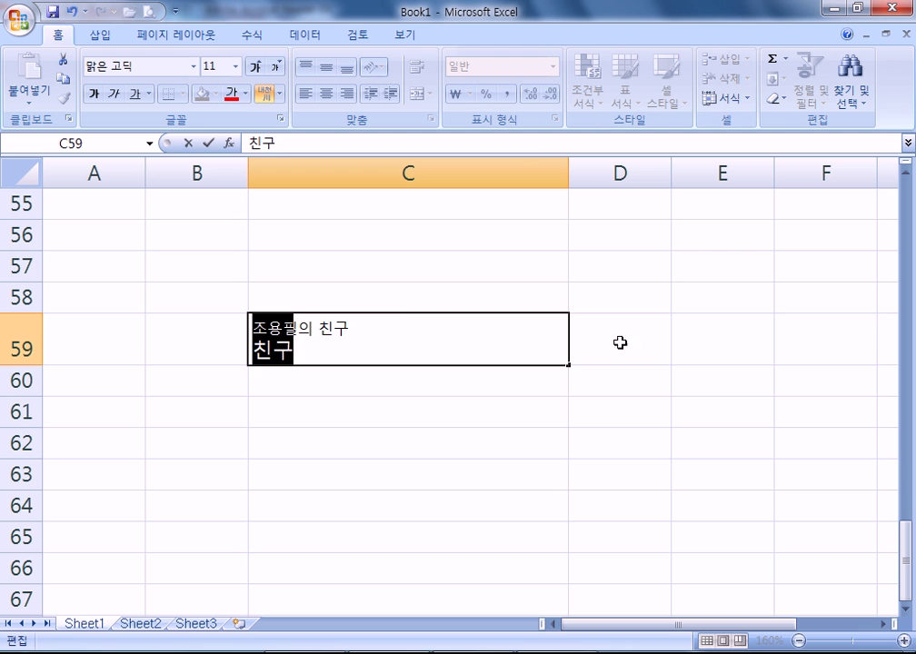
pyautogui.click(500, 431)
pyautogui.click(350, 360)
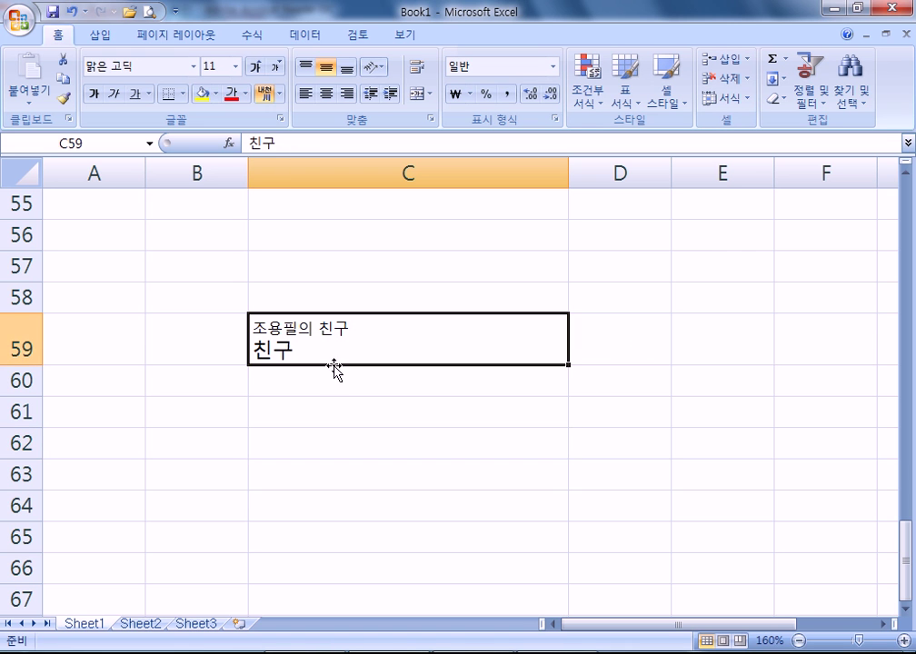
# - Toggle the phonetic guide above 친구 on and off repeatedly, leaving it displayed
pyautogui.click(264, 95)
pyautogui.click(265, 94)
pyautogui.click(265, 94)
pyautogui.click(265, 94)
pyautogui.click(264, 95)
pyautogui.click(264, 94)
pyautogui.click(266, 94)
pyautogui.click(266, 94)
pyautogui.click(266, 94)
pyautogui.click(267, 94)
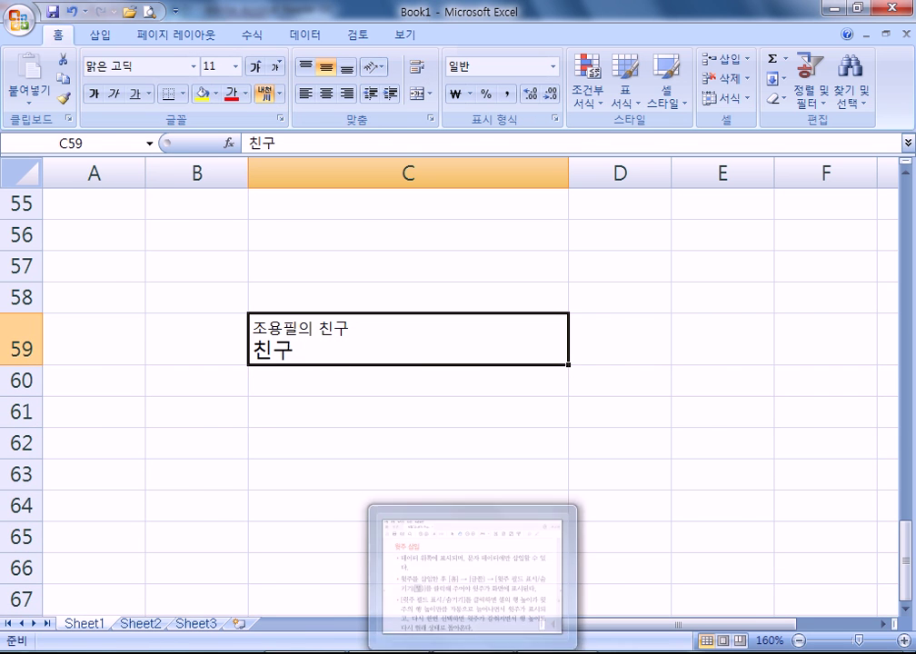
# - Scroll the PDF notes down to the section 087 fill-handle series table, then return to Excel
pyautogui.hotkey('alt', 'Tab')
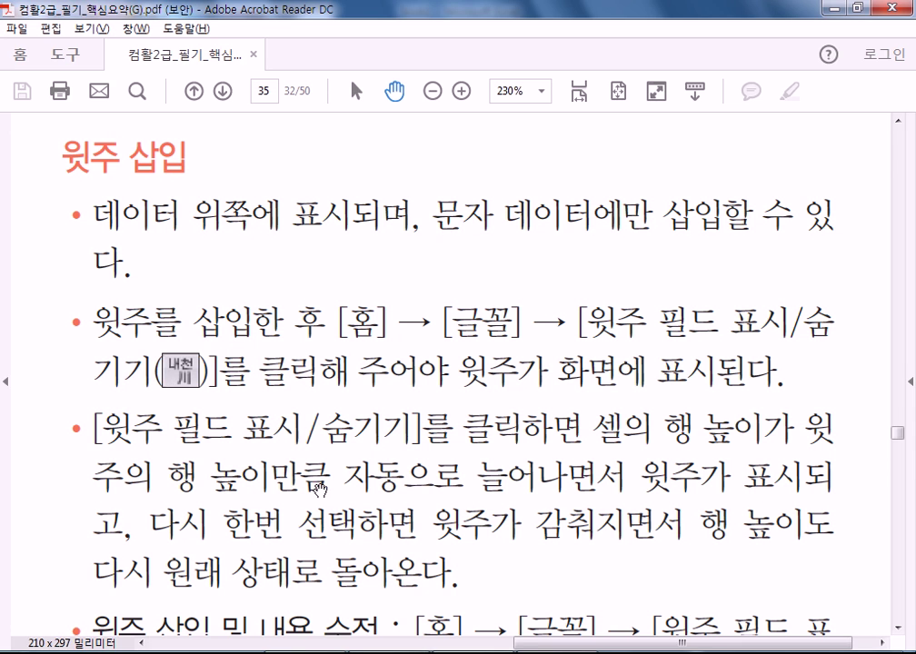
pyautogui.scroll(-3, 318, 470)
pyautogui.scroll(-3, 289, 329)
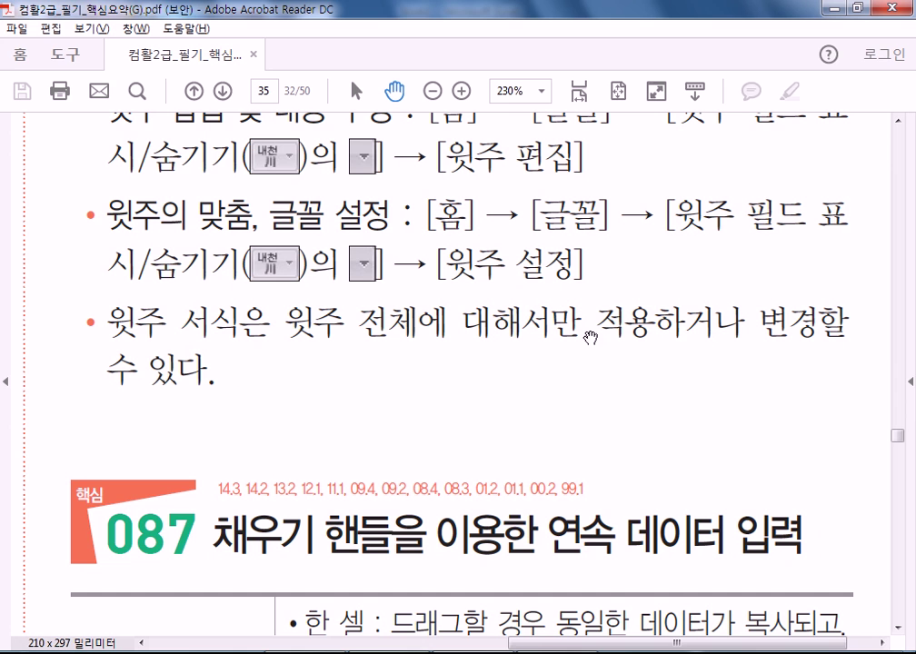
pyautogui.scroll(-5, 473, 363)
pyautogui.scroll(-1, 523, 343)
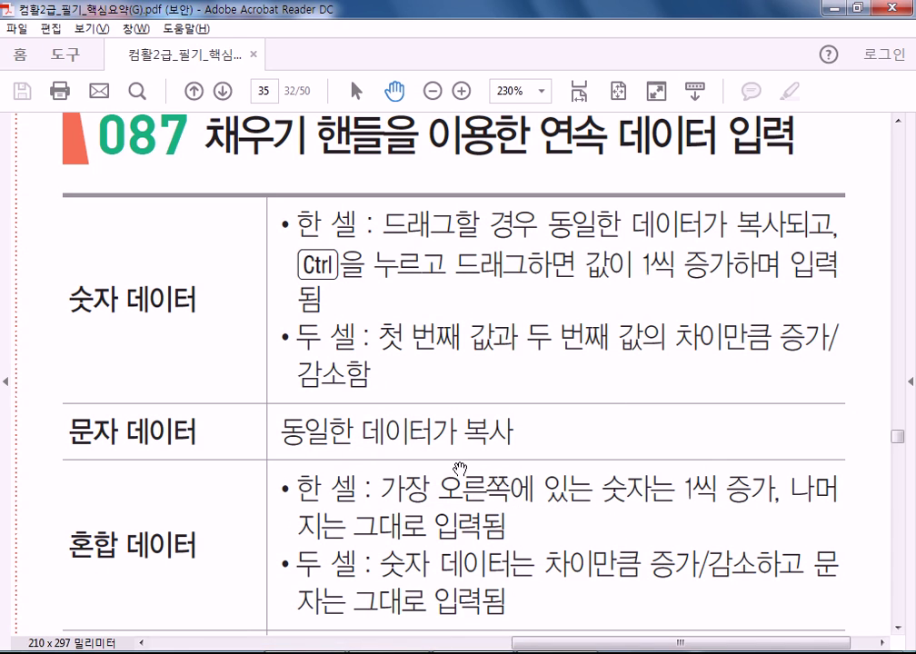
pyautogui.hotkey('alt', 'Tab')
pyautogui.scroll(-3, 468, 460)
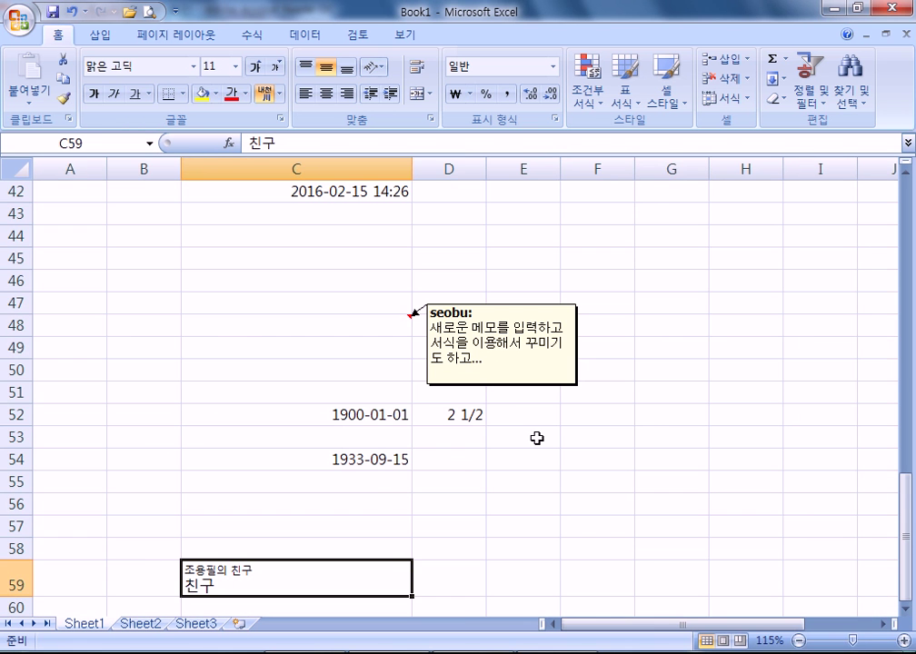
# - Enter 10 in F43 and 15 in F44
pyautogui.click(668, 197)
pyautogui.click(592, 222)
pyautogui.write('10')
pyautogui.press('Return')
pyautogui.write('15')
pyautogui.press('Return')
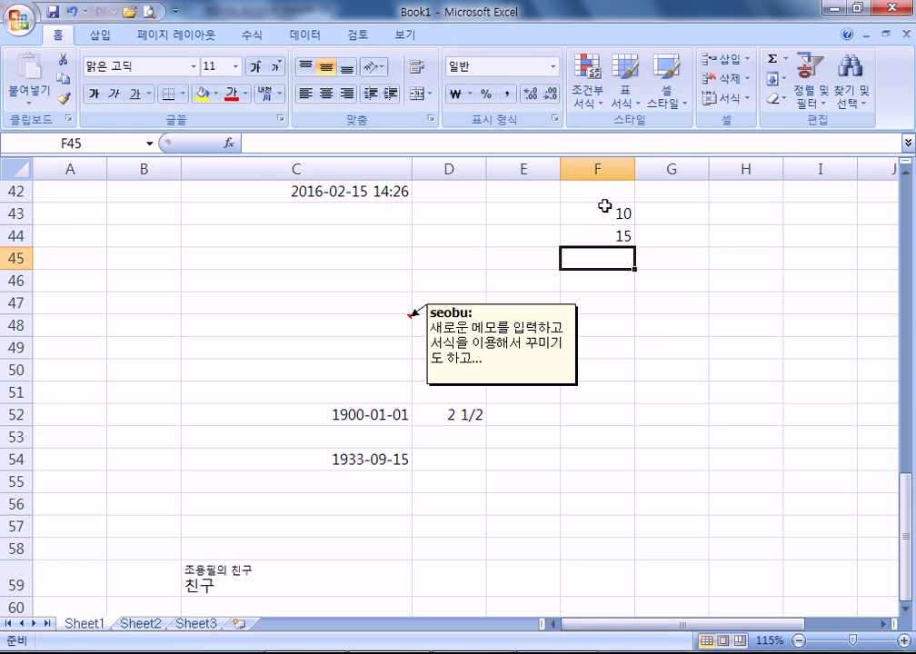
# - Fill-drag the 10, 15 series down to 35 in F48 and up to -15 in F38
pyautogui.scroll(7, 605, 279)
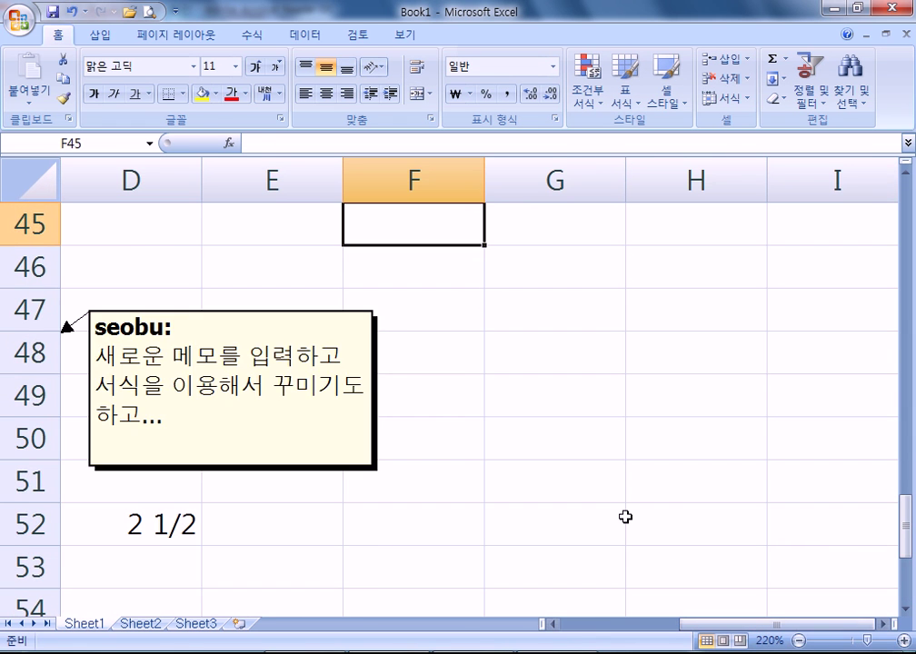
pyautogui.moveTo(444, 396); pyautogui.dragTo(427, 438)
pyautogui.scroll(-1, 545, 418)
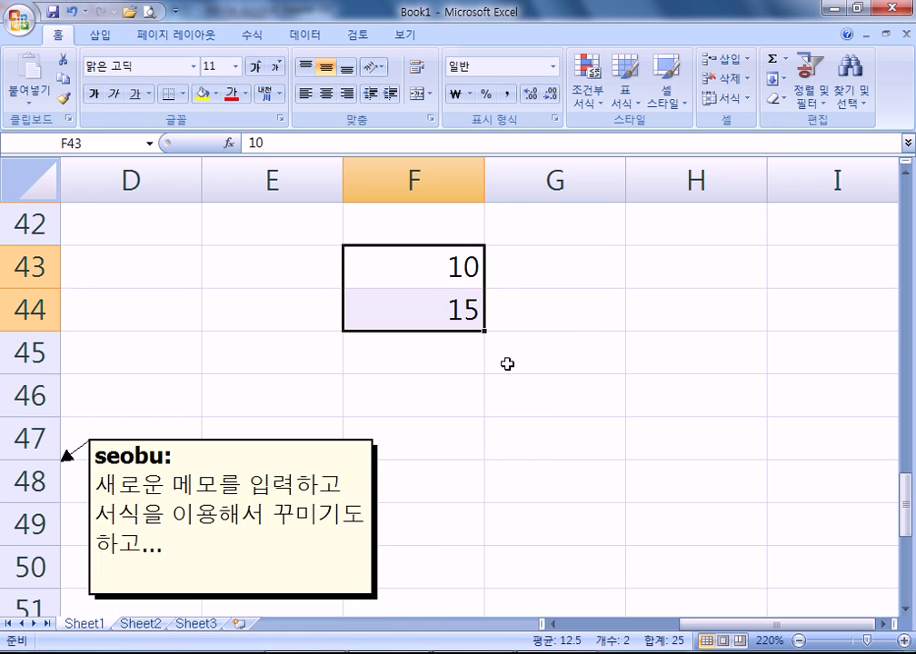
pyautogui.moveTo(484, 333); pyautogui.dragTo(486, 505)
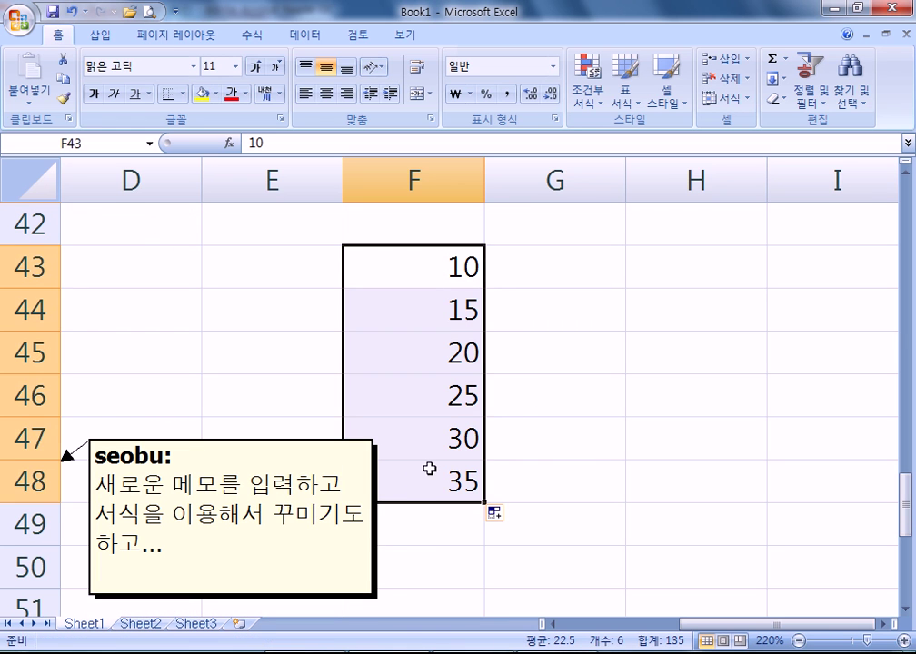
pyautogui.moveTo(417, 266); pyautogui.dragTo(445, 304)
pyautogui.scroll(2, 560, 405)
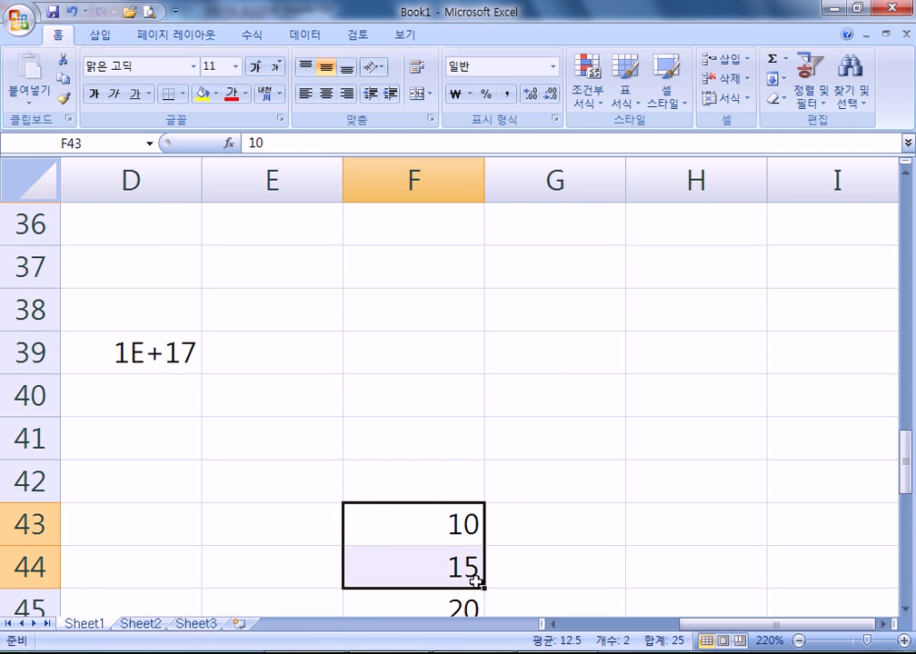
pyautogui.moveTo(485, 588); pyautogui.dragTo(497, 276)
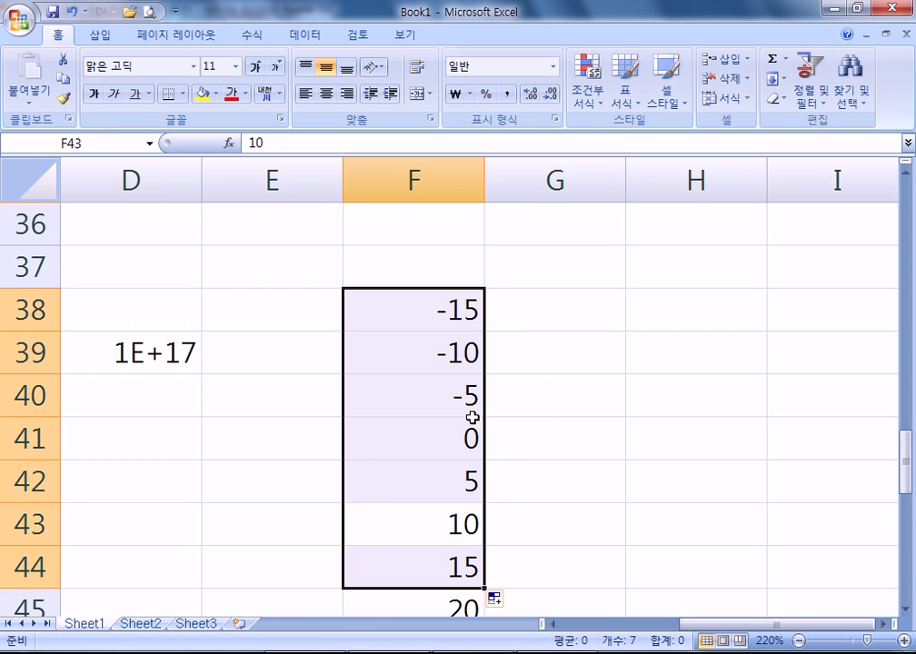
pyautogui.scroll(-2, 509, 362)
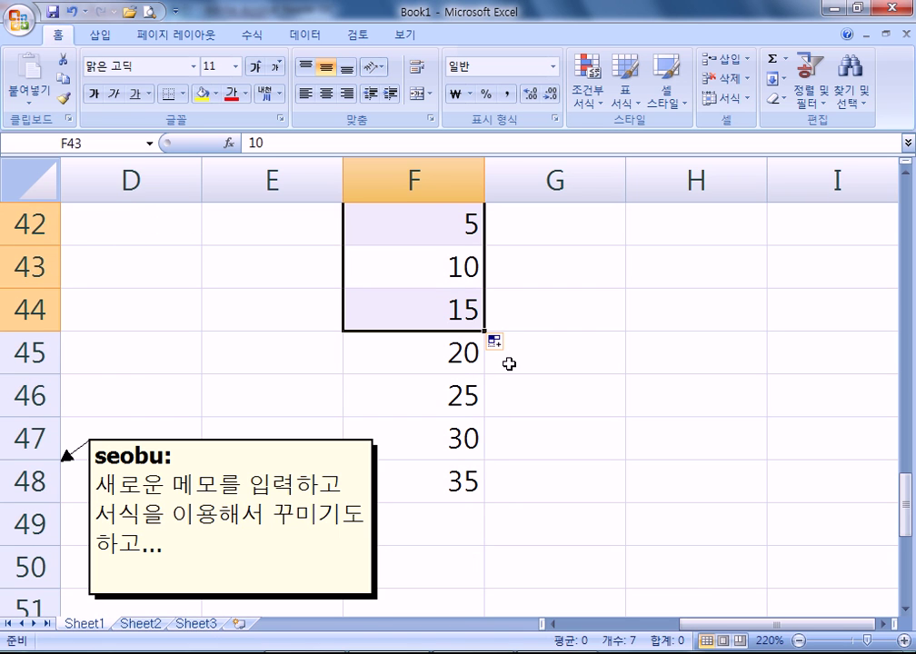
pyautogui.moveTo(428, 268); pyautogui.dragTo(440, 312)
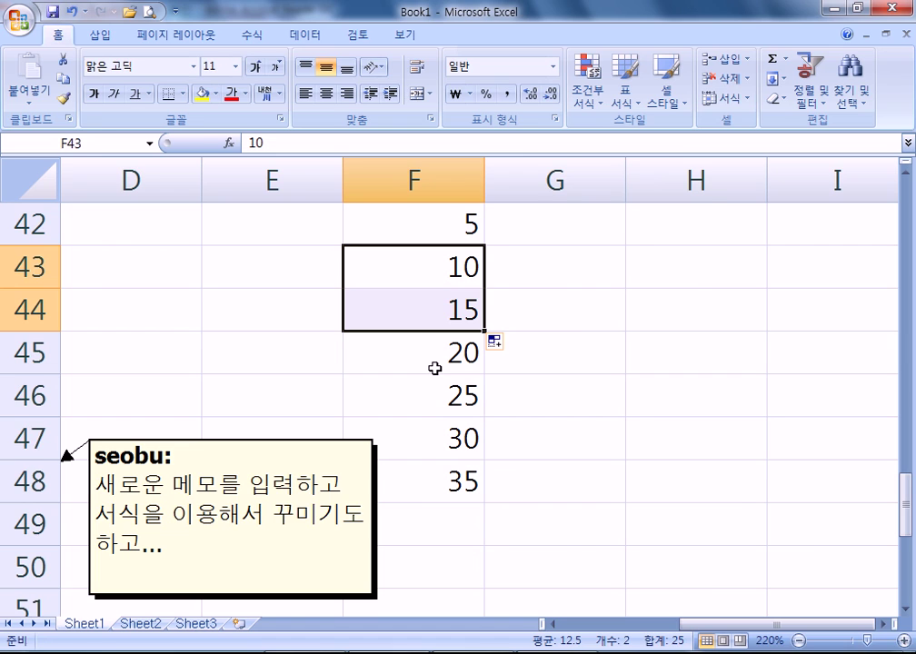
pyautogui.hotkey('alt', 'Tab')
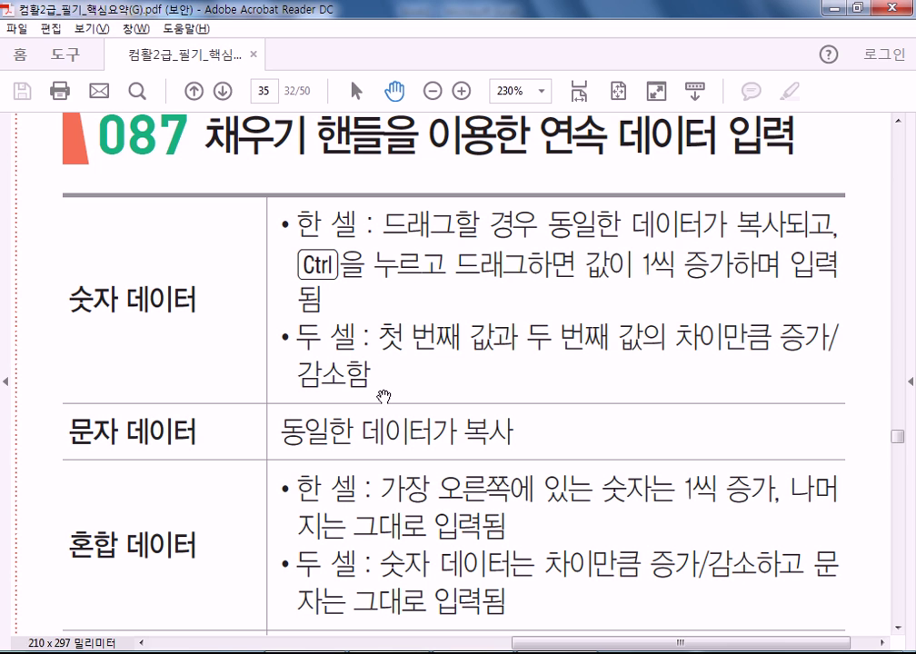
pyautogui.hotkey('alt', 'Tab')
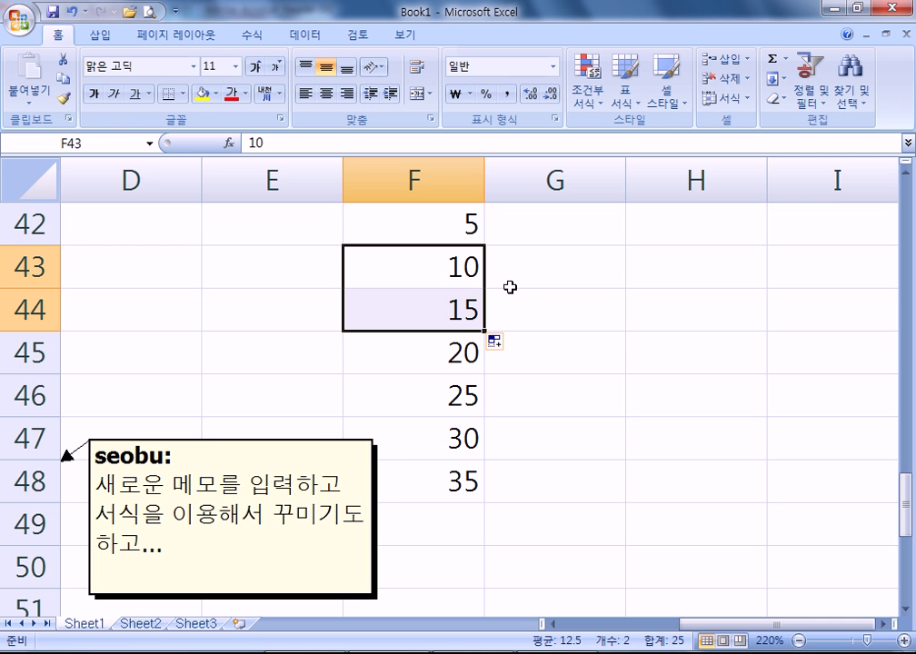
# - Clear F44:F48 and refill from 10 in F43 as a series counting up by 1 to 15
pyautogui.click(589, 274)
pyautogui.moveTo(446, 311); pyautogui.dragTo(418, 477)
pyautogui.press('Delete')
pyautogui.click(423, 262)
pyautogui.moveTo(484, 288); pyautogui.dragTo(485, 503)
pyautogui.hotkey('ctrl', 'z')
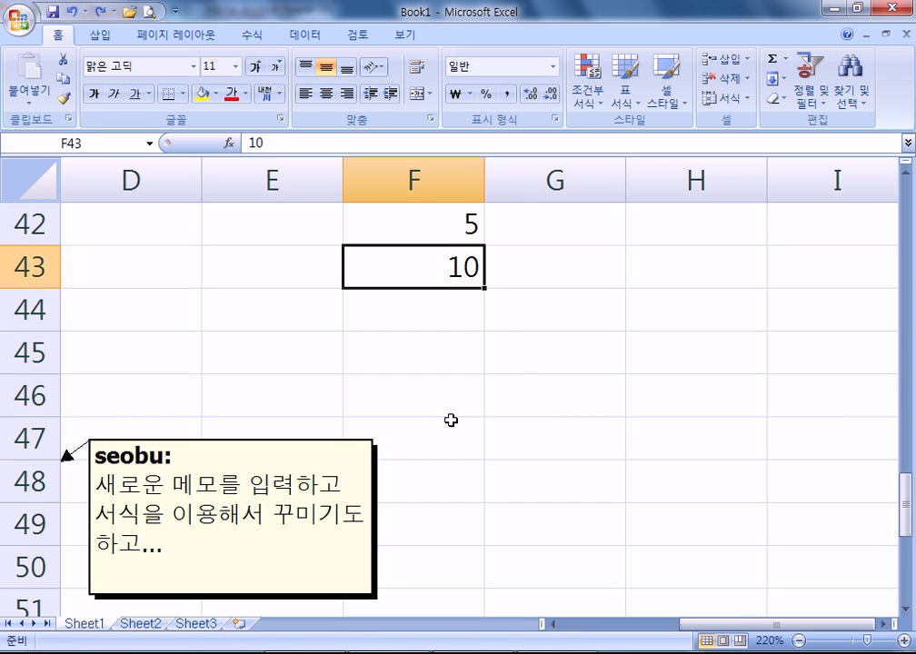
pyautogui.moveTo(484, 288); pyautogui.dragTo(482, 502)
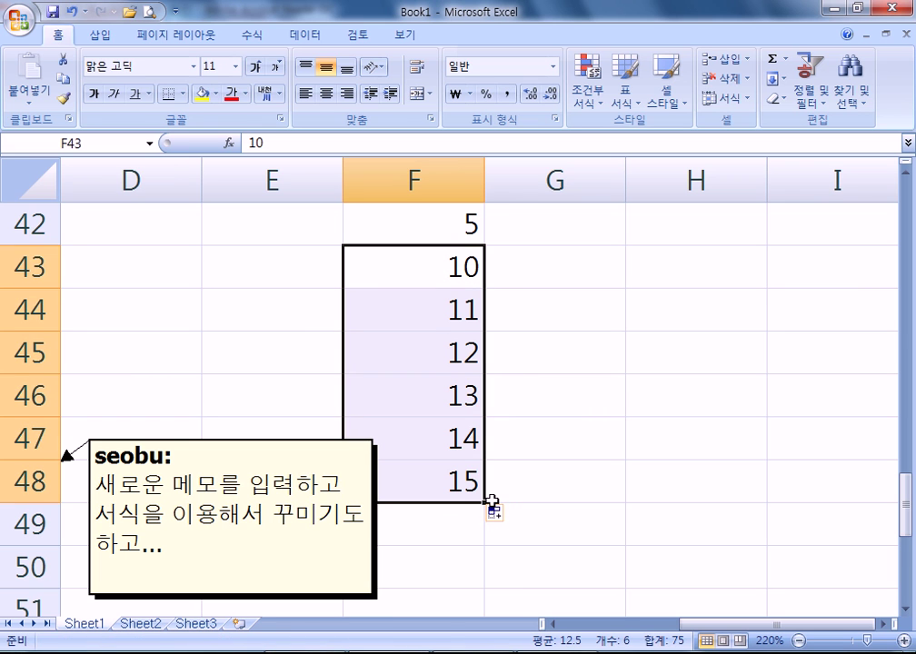
# - Enter 10 in G43 and 15 in G44, then select G43:G45 including the blank cell
pyautogui.click(605, 272)
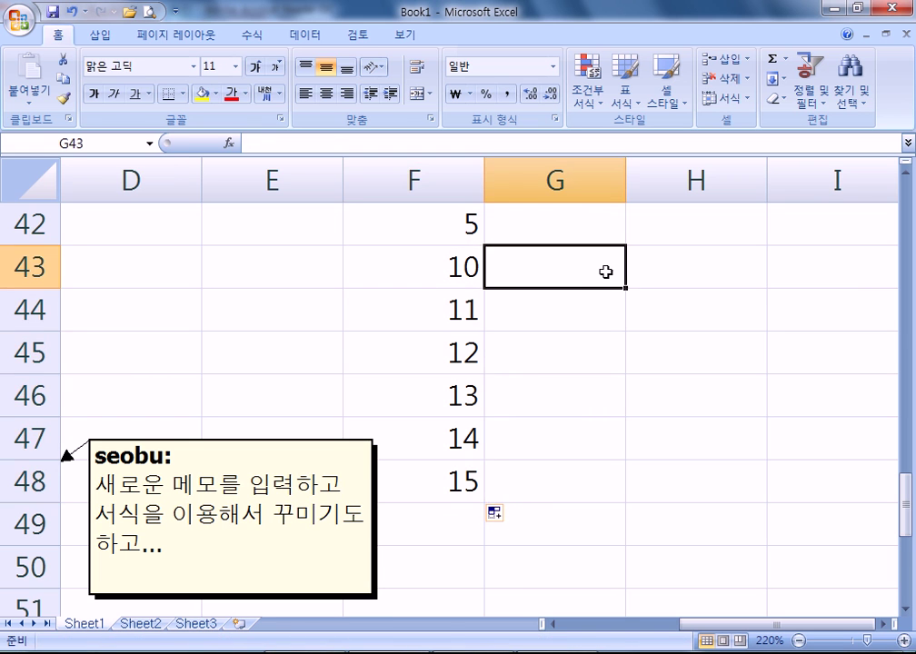
pyautogui.write('10')
pyautogui.press('Return')
pyautogui.write('15')
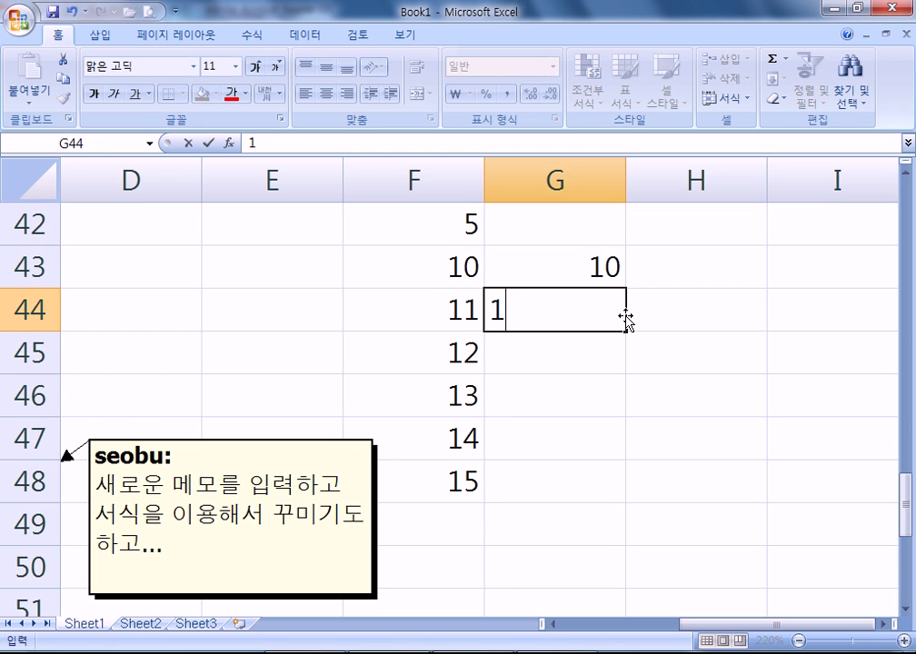
pyautogui.press('Return')
pyautogui.moveTo(577, 276); pyautogui.dragTo(569, 345)
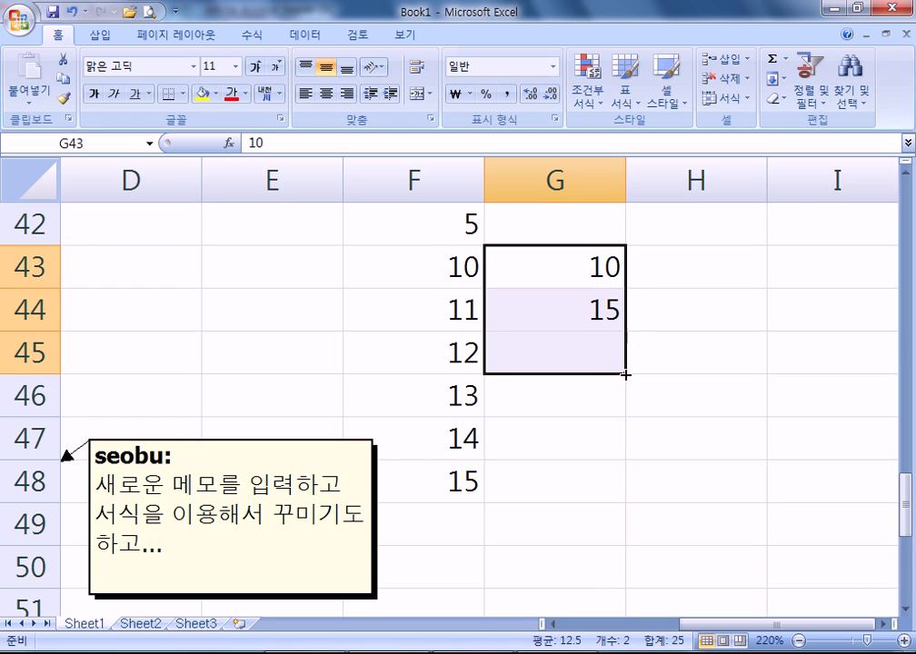
# - Drag the 10, 15, blank pattern down to row 51, producing 20, 25, 30, 35 with gaps
pyautogui.scroll(-2, 623, 375)
pyautogui.moveTo(542, 383); pyautogui.dragTo(529, 599)
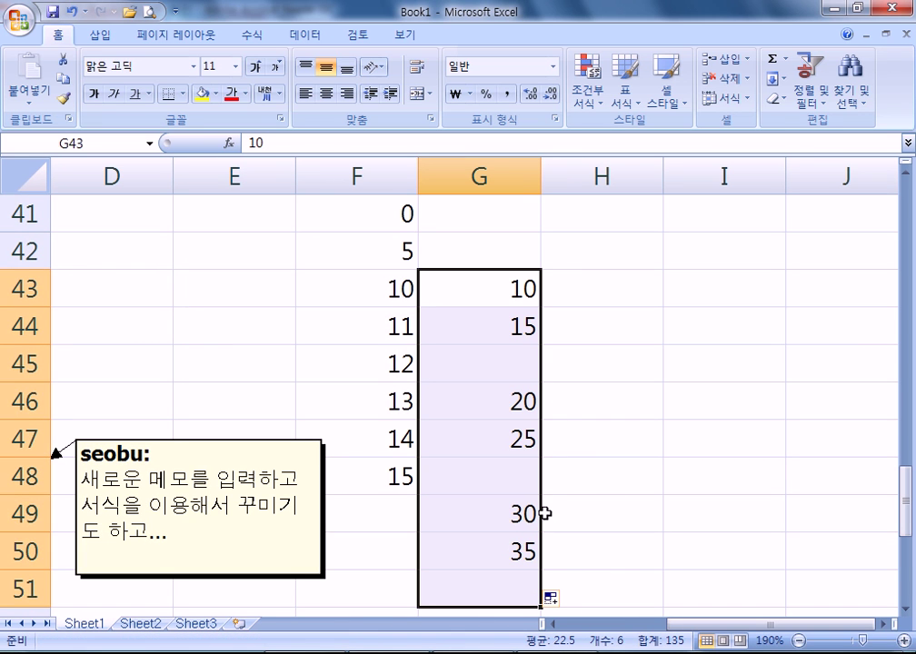
pyautogui.moveTo(482, 289); pyautogui.dragTo(476, 370)
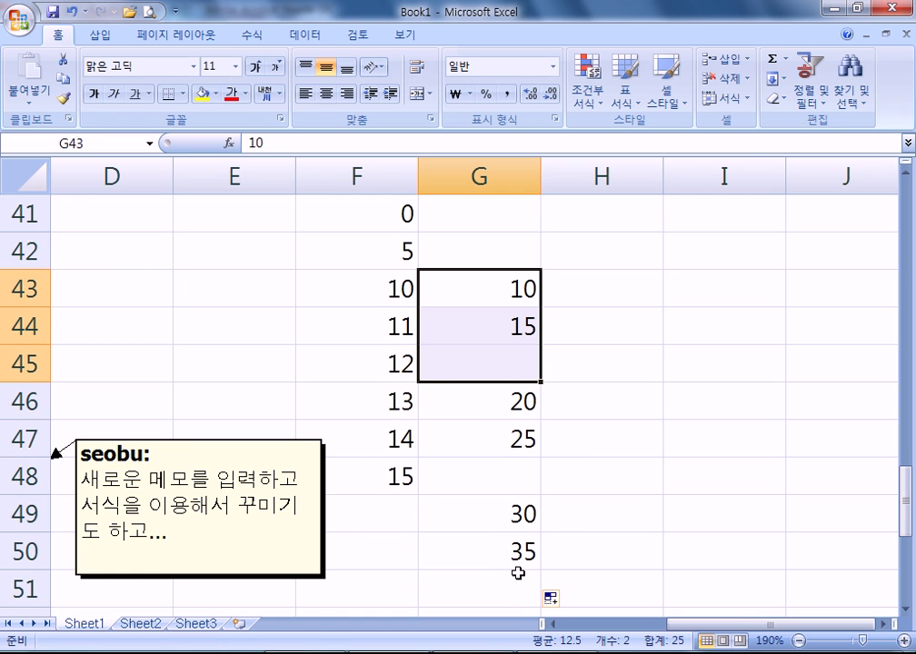
pyautogui.click(511, 284)
pyautogui.hotkey('alt', 'Tab')
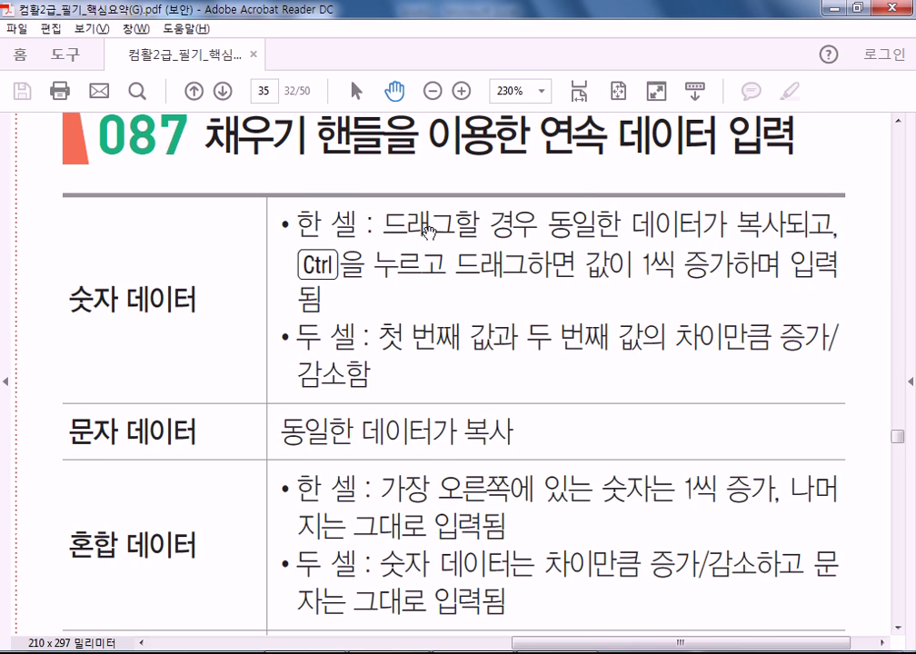
pyautogui.scroll(-3, 371, 391)
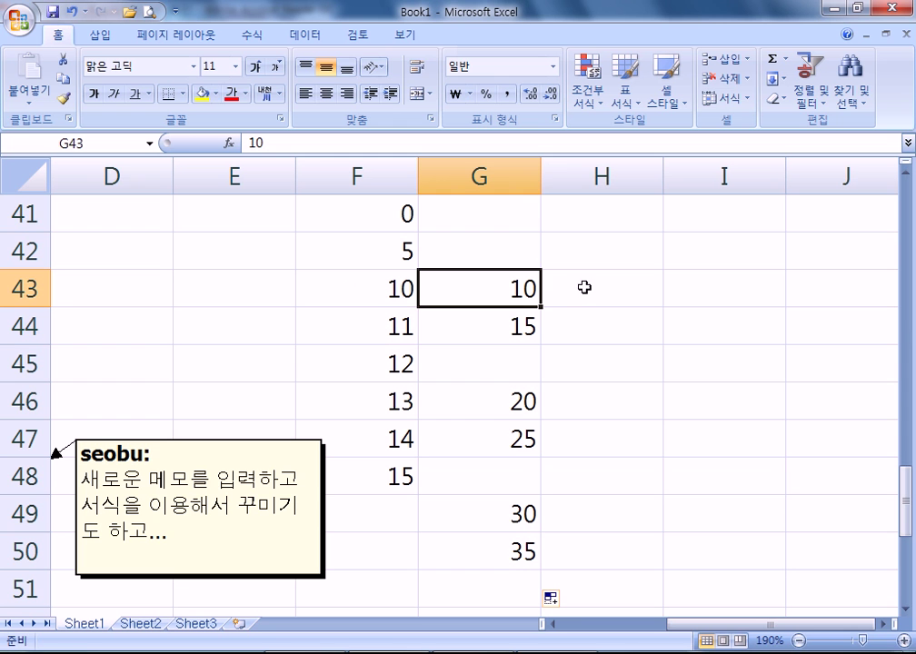
# - Enter 홍 in H43 and fill it unchanged down to H49, then check the PDF notes
pyautogui.click(638, 291)
pyautogui.write('홍')
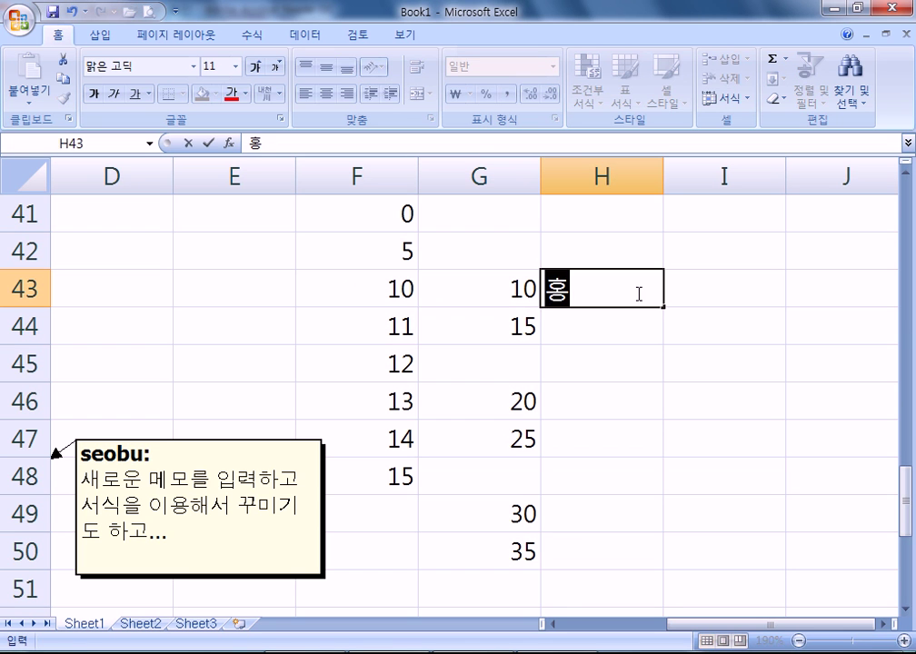
pyautogui.press('Return')
pyautogui.click(641, 302)
pyautogui.moveTo(664, 307); pyautogui.dragTo(636, 516)
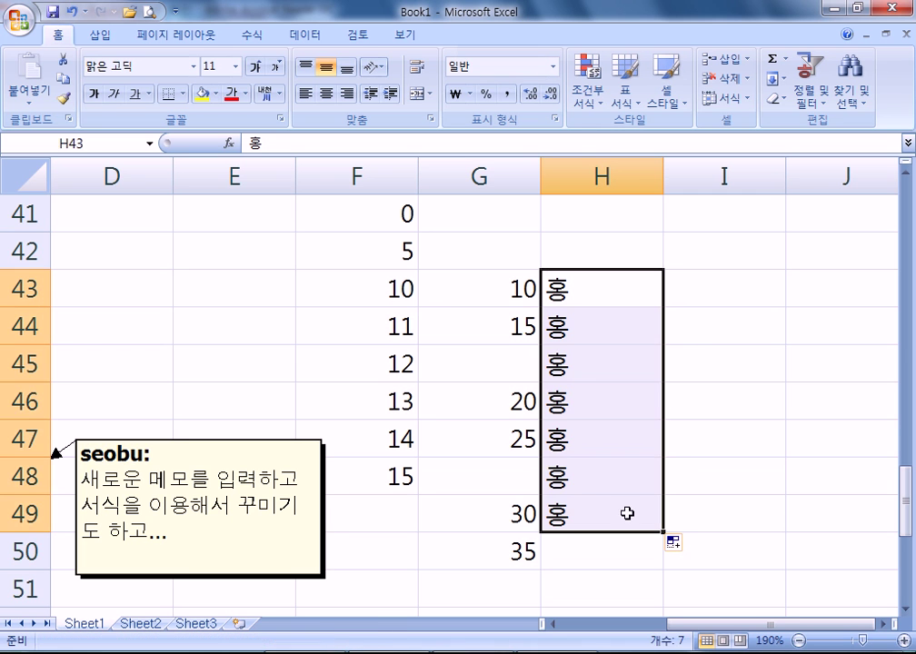
pyautogui.click(629, 288)
pyautogui.moveTo(663, 306); pyautogui.dragTo(640, 541)
pyautogui.click(578, 289)
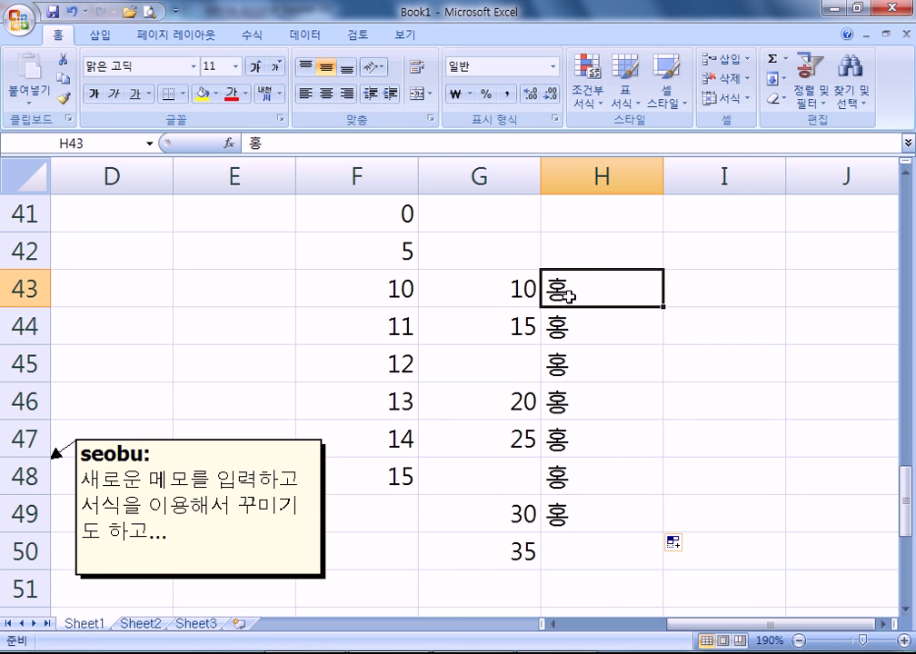
pyautogui.hotkey('alt', 'Tab')
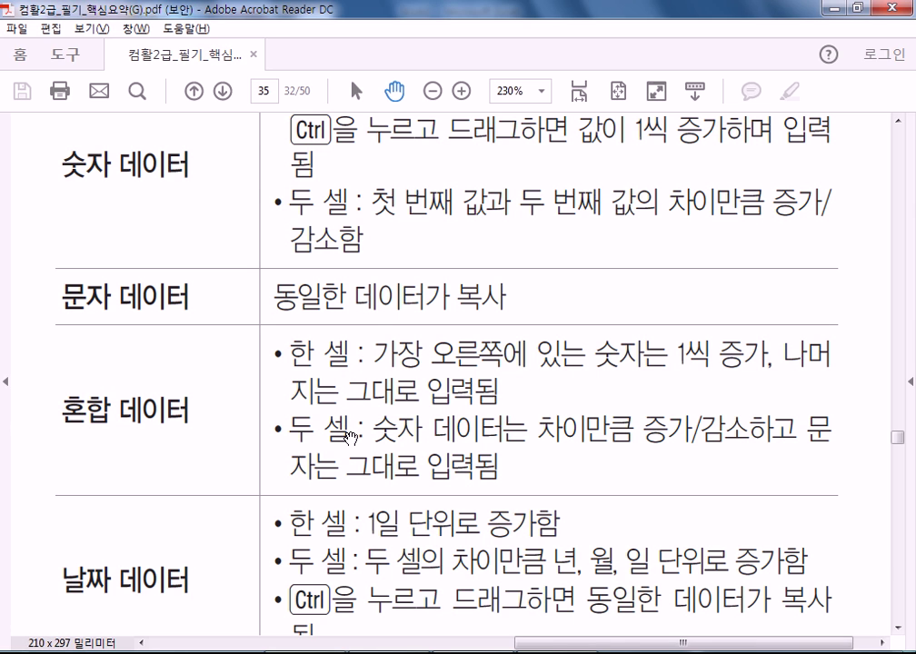
pyautogui.hotkey('alt', 'Tab')
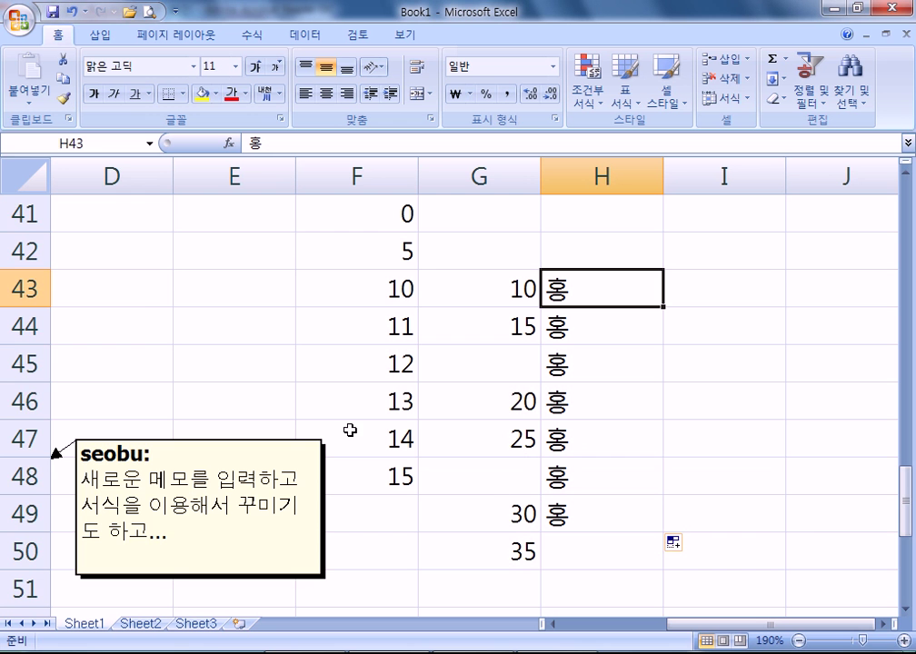
# - Enter 1학년 1반 in F58 and fill it down column F
pyautogui.scroll(-5, 351, 382)
pyautogui.click(341, 272)
pyautogui.write('1')
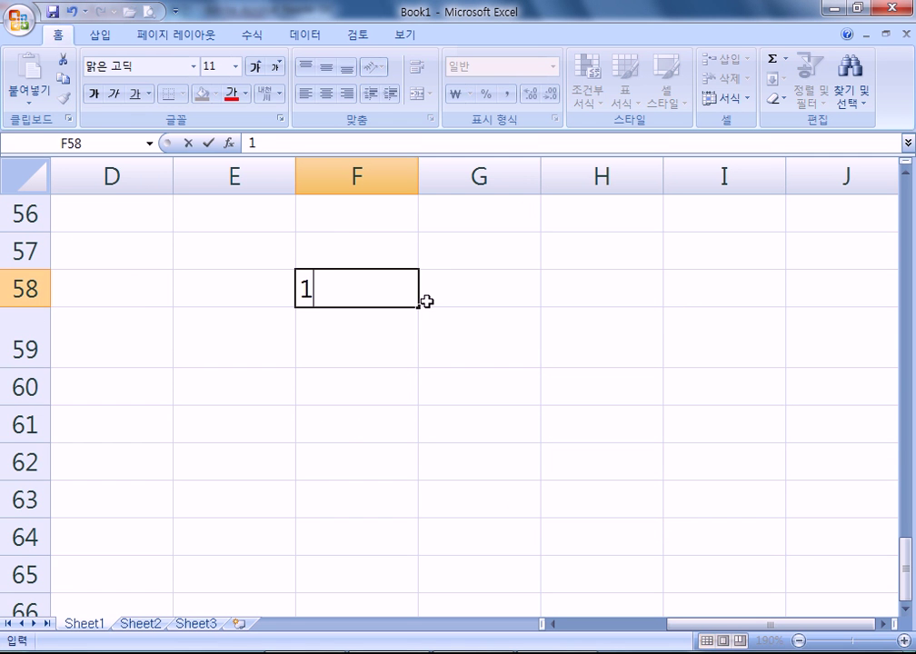
pyautogui.write('학년')
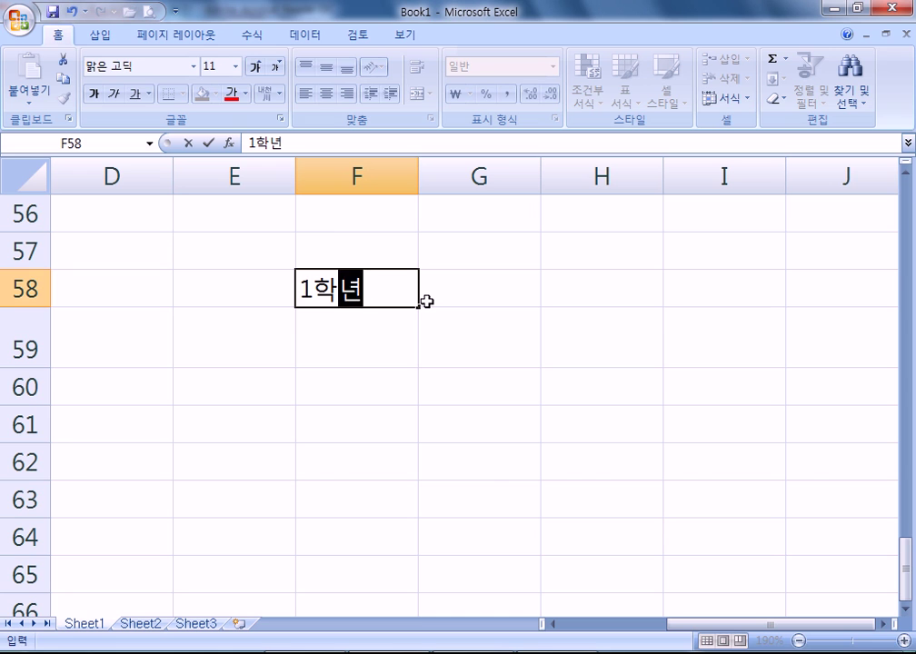
pyautogui.write(' 11ㅏ')
pyautogui.press('BackSpace')
pyautogui.write('1ㅏㄴ')
pyautogui.press('BackSpace')
pyautogui.write('ㄴ')
pyautogui.press('BackSpace')
pyautogui.press('BackSpace')
pyautogui.press('BackSpace')
pyautogui.press('BackSpace')
pyautogui.write('1반')
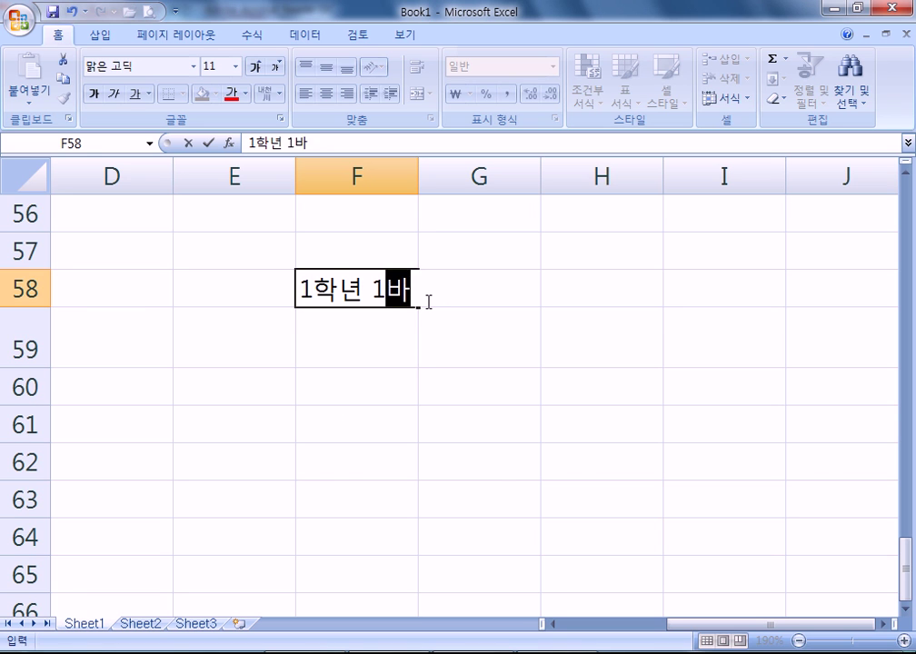
pyautogui.press('Return')
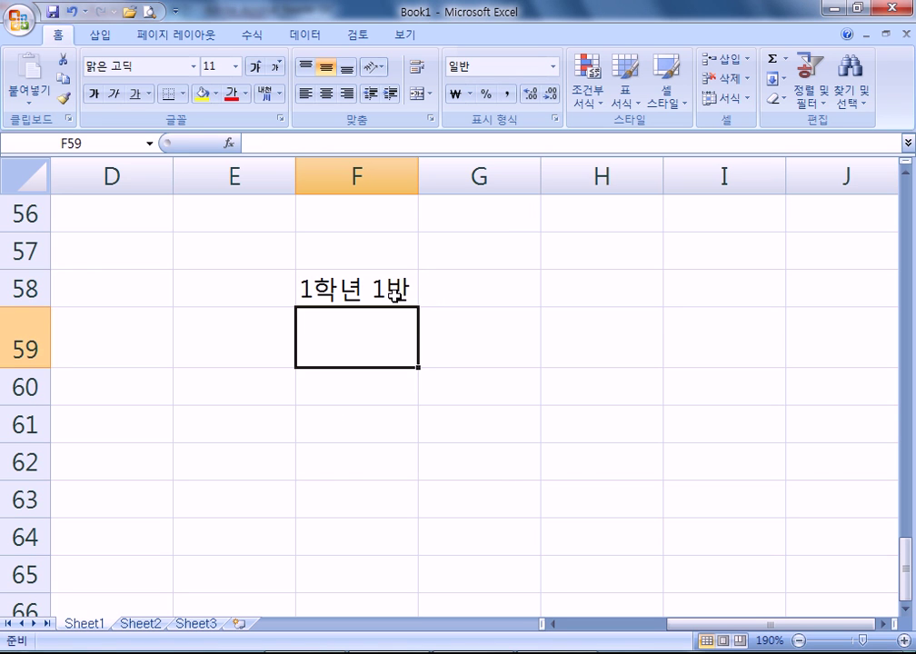
pyautogui.click(411, 300)
pyautogui.moveTo(420, 347); pyautogui.dragTo(421, 518)
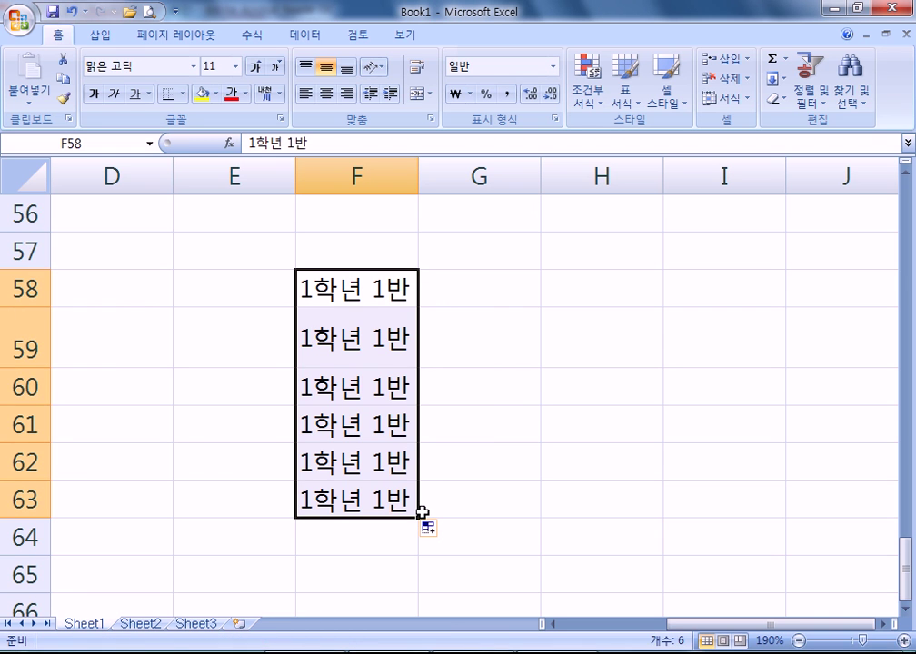
# - Copy 1학년 1반 from F58 into G58 and E58
pyautogui.click(368, 291)
pyautogui.hotkey('ctrl', 'c')
pyautogui.click(468, 287)
pyautogui.hotkey('ctrl', 'v')
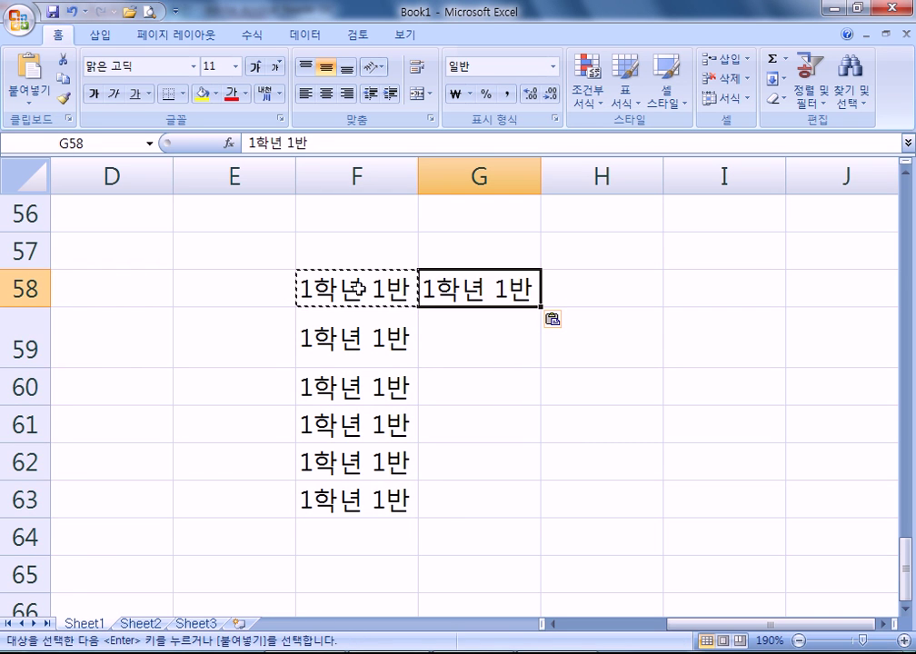
pyautogui.click(247, 291)
pyautogui.hotkey('ctrl', 'c')
pyautogui.click(363, 298)
pyautogui.hotkey('ctrl', 'c')
pyautogui.click(220, 293)
pyautogui.hotkey('ctrl', 'v')
pyautogui.press('Escape')
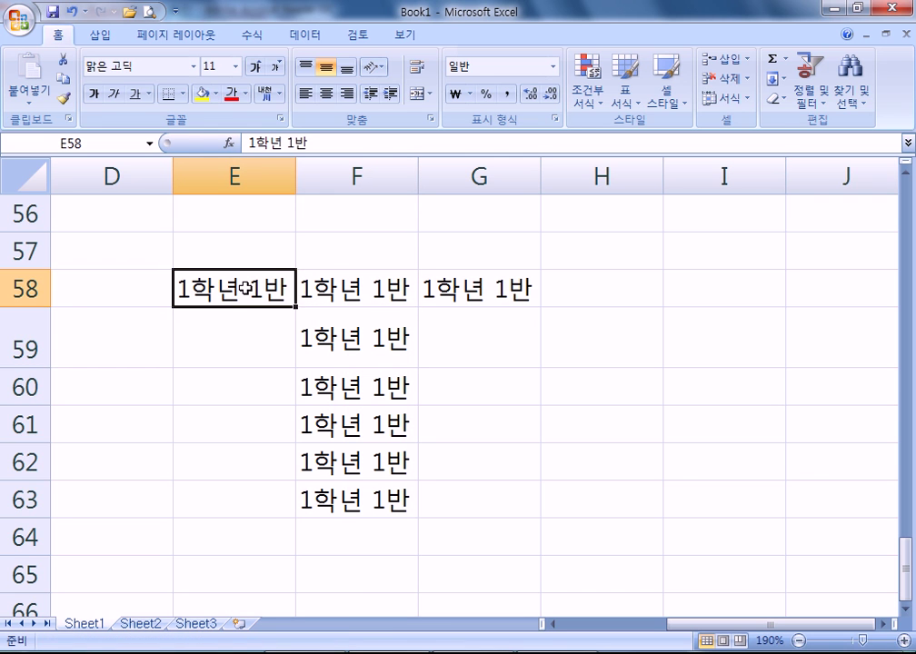
# - Change E58 to 1학년1반, then fill E58 and G58 down to row 64
pyautogui.doubleClick(243, 289)
pyautogui.press('BackSpace')
pyautogui.press('Return')
pyautogui.click(282, 293)
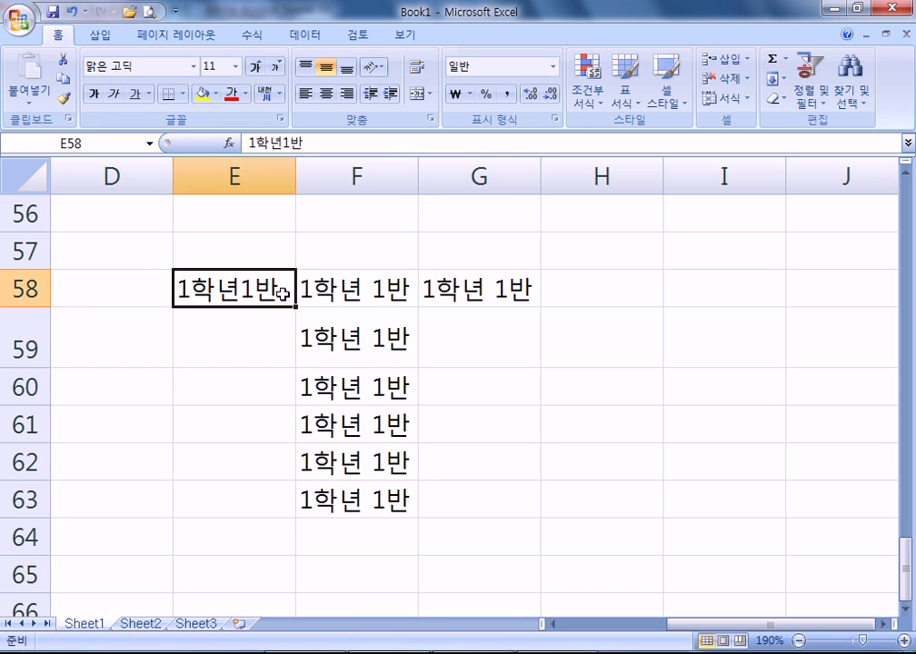
pyautogui.moveTo(296, 306); pyautogui.dragTo(301, 552)
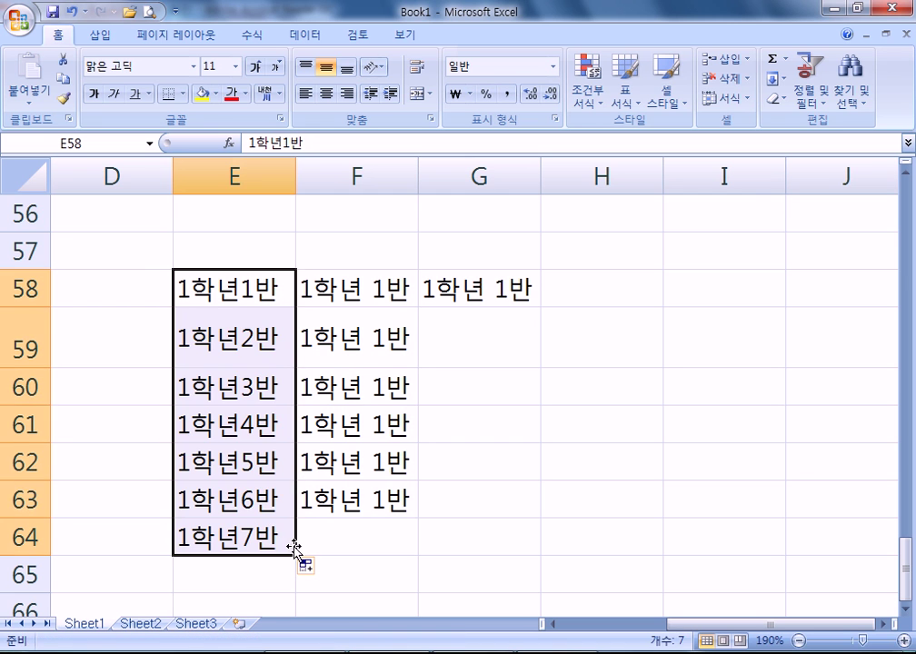
pyautogui.click(522, 291)
pyautogui.moveTo(534, 301); pyautogui.dragTo(532, 563)
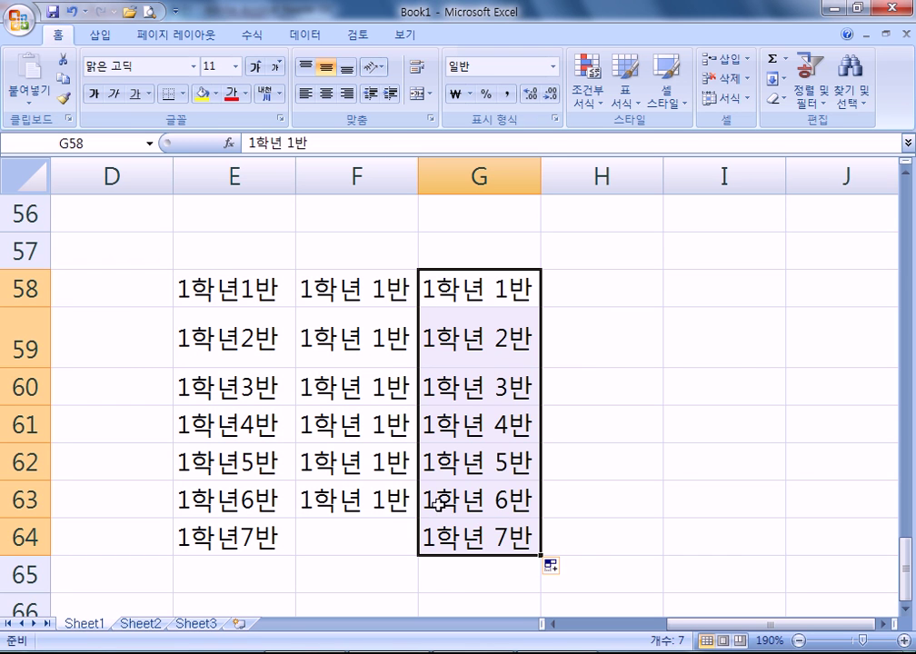
pyautogui.hotkey('alt', 'Tab')
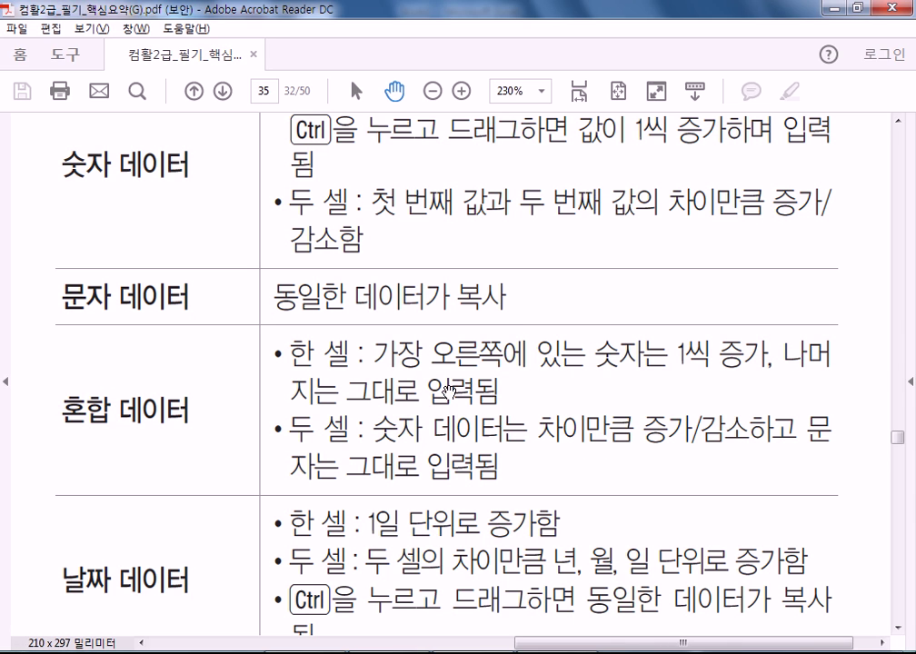
# - Back in Excel, copy the class names from G58:G60 into I58:I60
pyautogui.hotkey('alt', 'Tab')
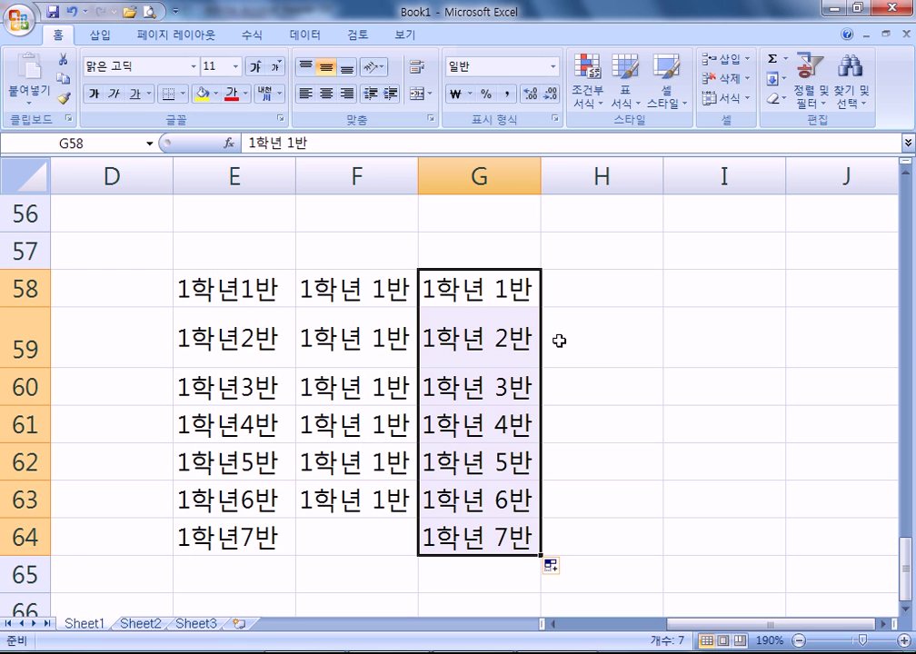
pyautogui.click(497, 346)
pyautogui.moveTo(477, 263); pyautogui.dragTo(469, 387)
pyautogui.hotkey('ctrl', 'c')
pyautogui.click(759, 272)
pyautogui.hotkey('ctrl', 'v')
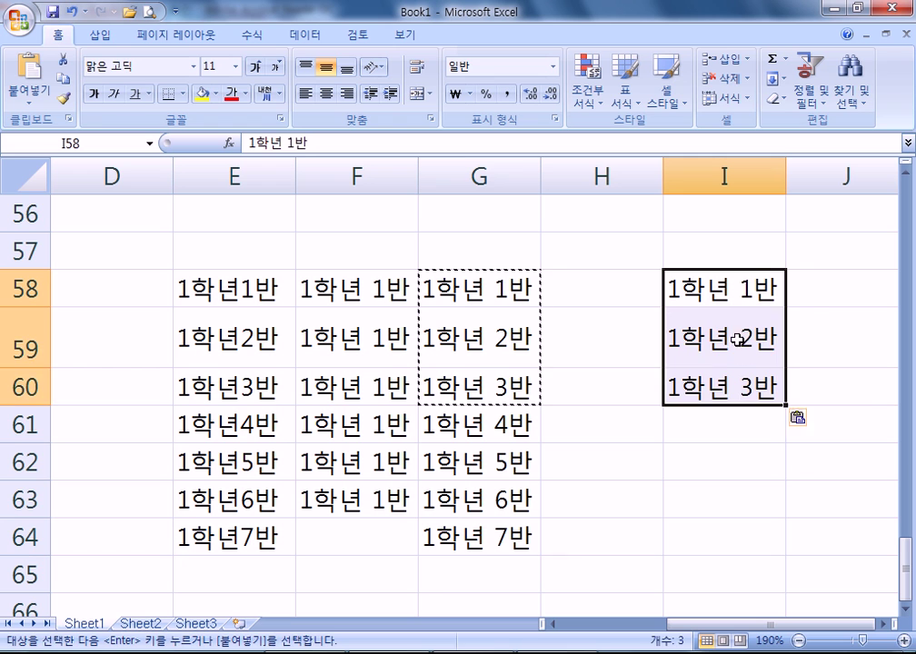
# - Clear I59 and move 1학년 3반 up into it
pyautogui.click(737, 341)
pyautogui.press('Delete')
pyautogui.click(711, 380)
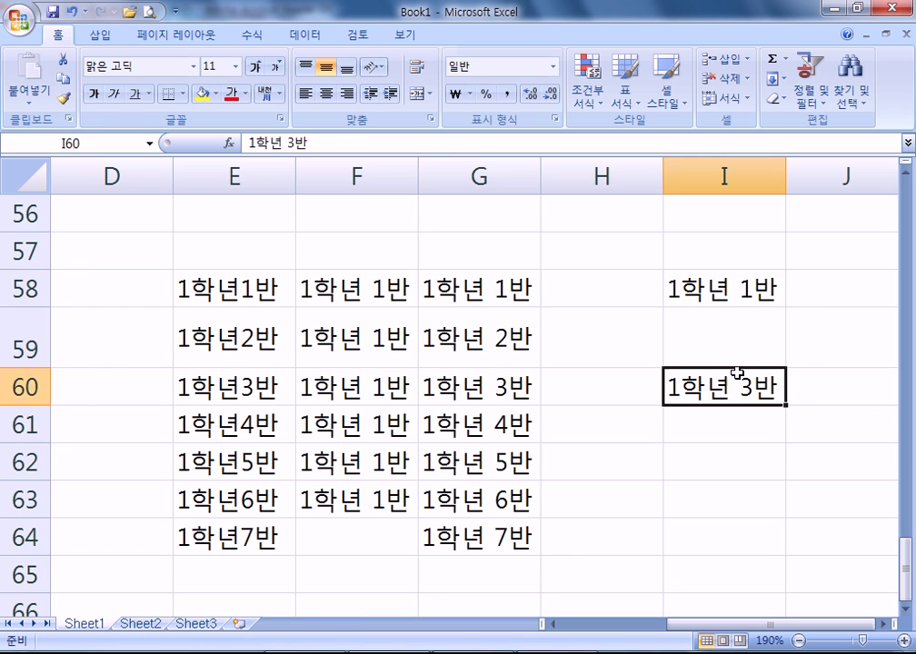
pyautogui.moveTo(739, 368); pyautogui.dragTo(739, 329)
# - Trial-fill I58:I59 down to row 64, then undo it
pyautogui.moveTo(718, 289); pyautogui.dragTo(718, 345)
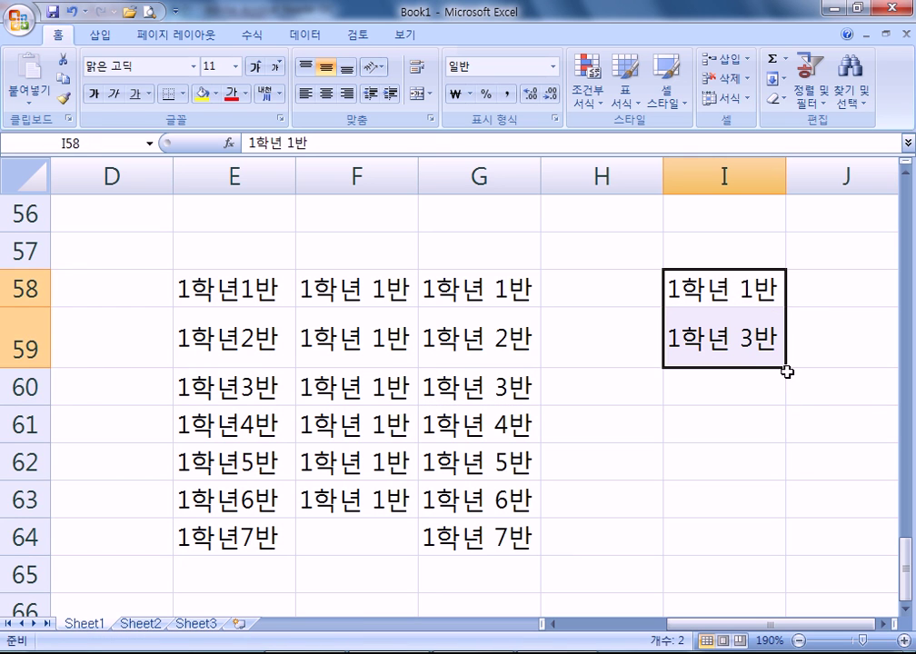
pyautogui.moveTo(787, 369); pyautogui.dragTo(773, 565)
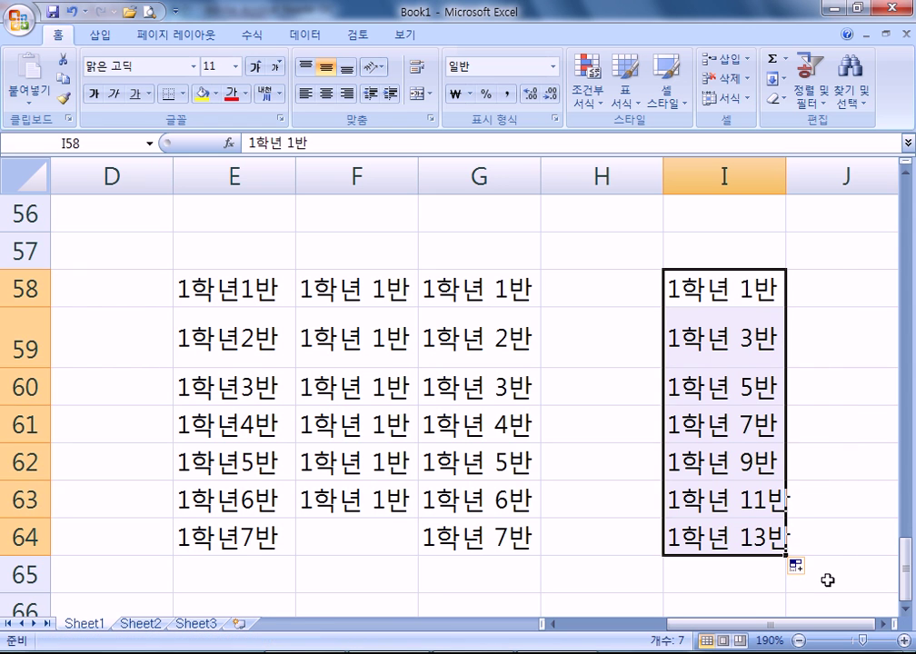
pyautogui.hotkey('ctrl', 'z')
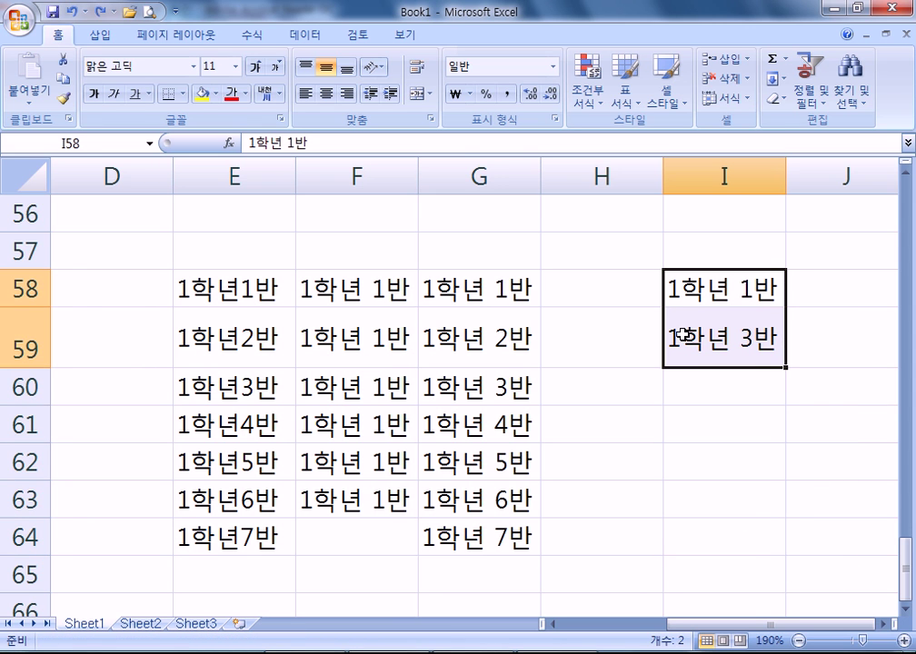
# - Change I59 to 4학년 3반 and fill I58:I59 down to row 64 as an alternating series
pyautogui.doubleClick(681, 341)
pyautogui.moveTo(681, 344); pyautogui.dragTo(668, 343)
pyautogui.write('3')
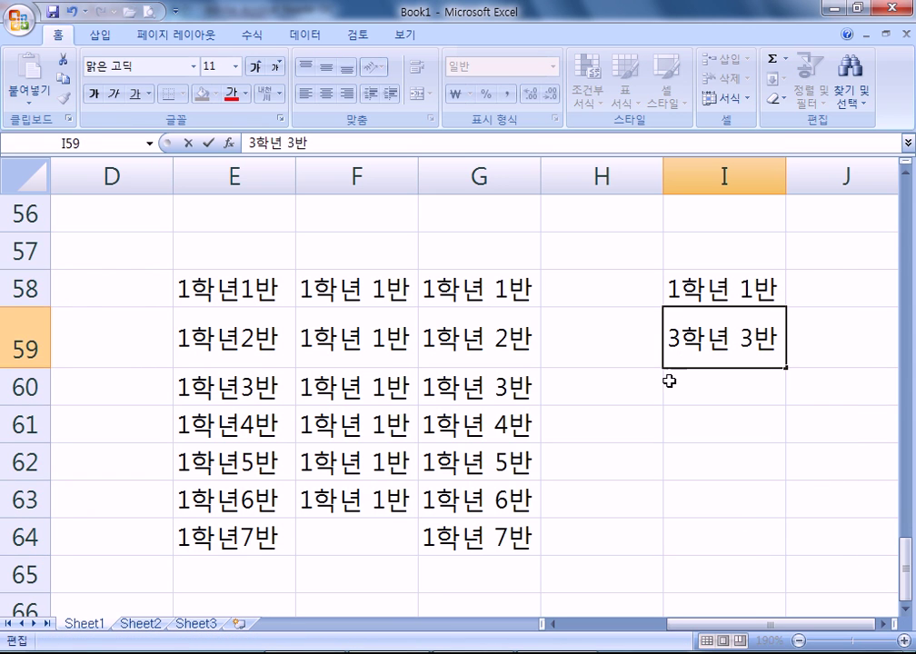
pyautogui.press('BackSpace')
pyautogui.write('4')
pyautogui.click(646, 379)
pyautogui.moveTo(697, 300); pyautogui.dragTo(712, 337)
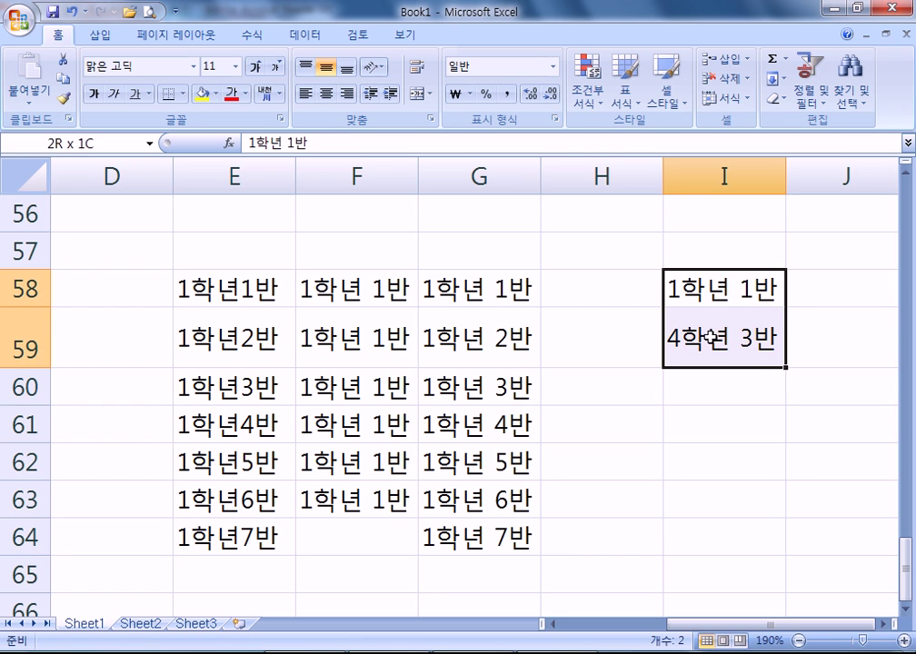
pyautogui.moveTo(784, 367); pyautogui.dragTo(757, 550)
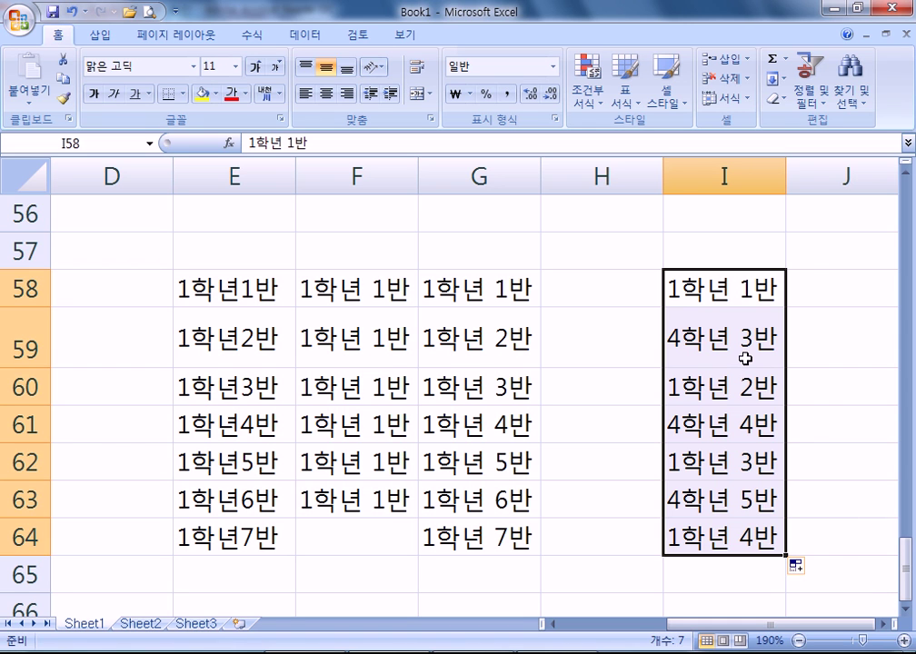
# - Copy 1학년 1반 and 1학년 3반 into K58:K59 and fill down to K64 in steps of two
pyautogui.click(462, 291)
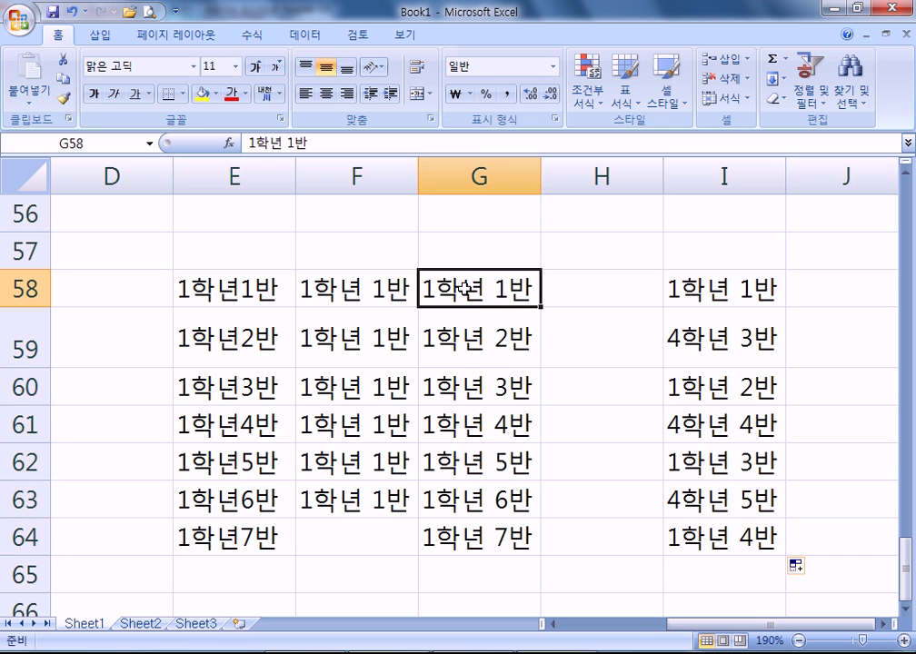
pyautogui.keyDown('ctrl'); pyautogui.click(475, 385); pyautogui.keyUp('ctrl')
pyautogui.hotkey('ctrl', 'c')
pyautogui.hscroll(2, 696, 497)
pyautogui.click(714, 284)
pyautogui.hotkey('ctrl', 'v')
pyautogui.press('Escape')
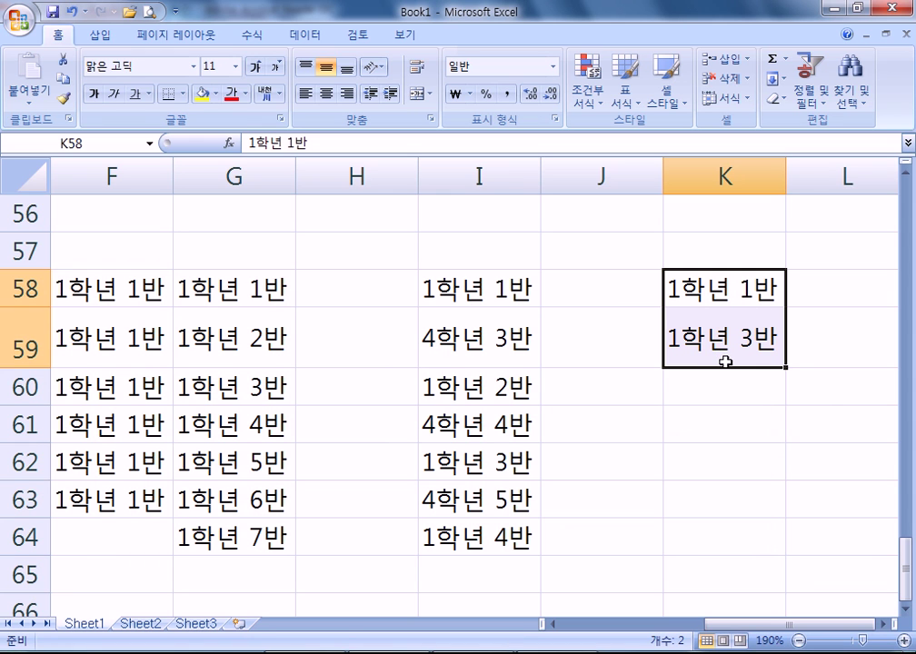
pyautogui.moveTo(788, 369); pyautogui.dragTo(788, 544)
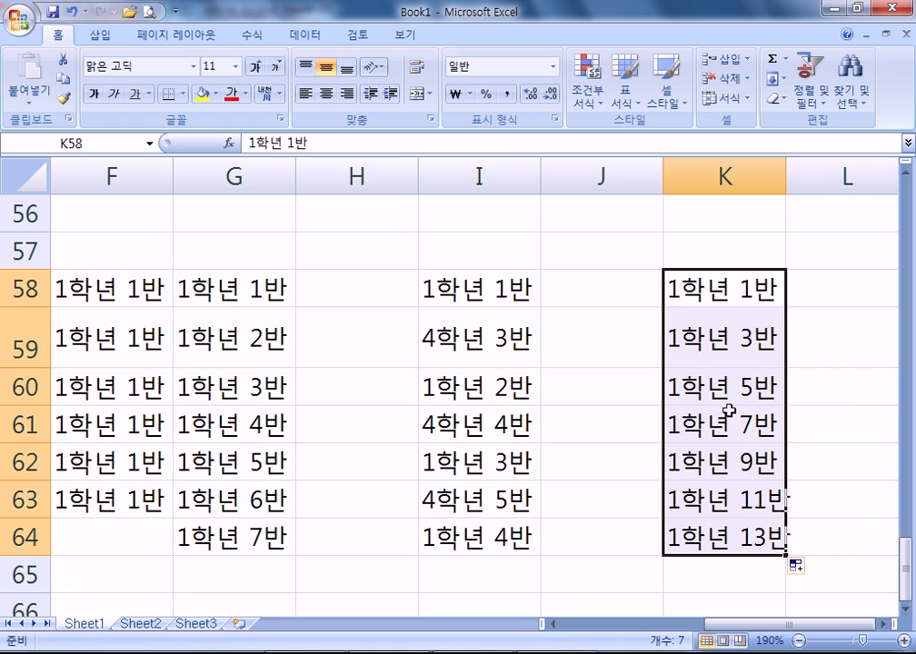
# - Clear I60:I64 and refill the alternating class series from I58:I59 down to I64
pyautogui.moveTo(424, 385); pyautogui.dragTo(468, 525)
pyautogui.press('Delete')
pyautogui.moveTo(435, 293); pyautogui.dragTo(428, 340)
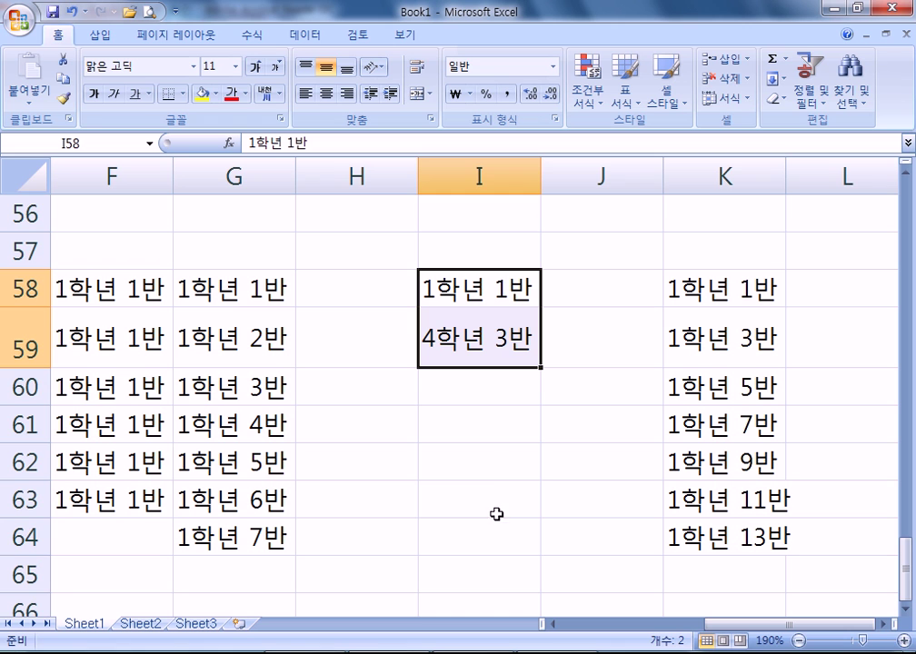
pyautogui.moveTo(541, 368); pyautogui.dragTo(538, 550)
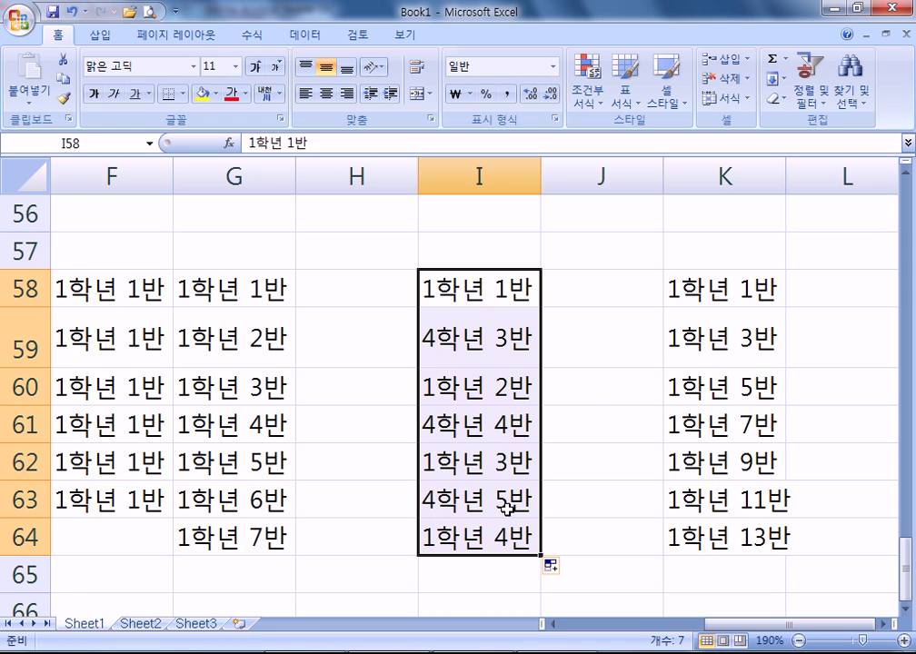
pyautogui.moveTo(462, 291); pyautogui.dragTo(502, 368)
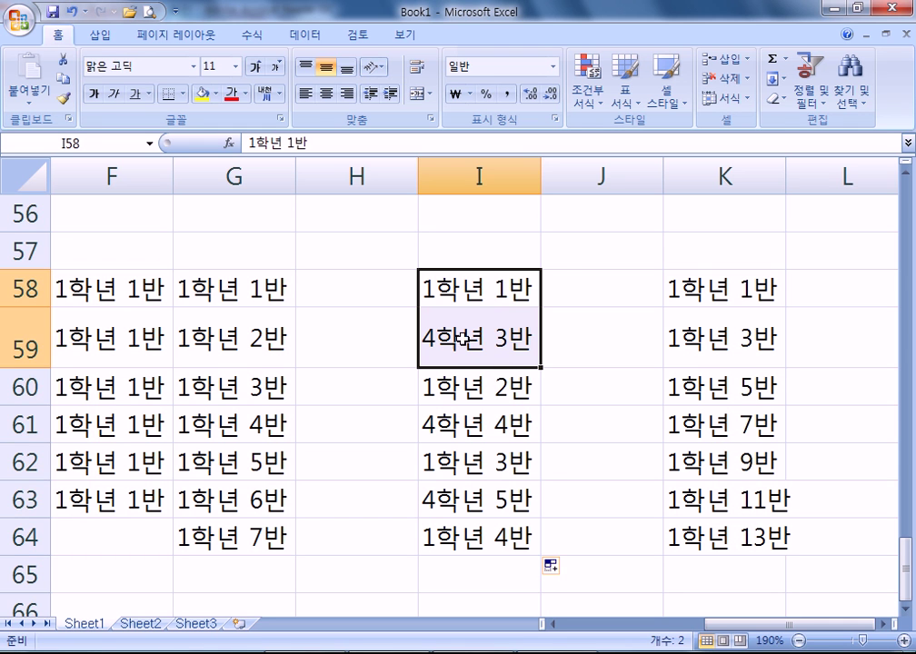
pyautogui.hotkey('alt', 'Tab')
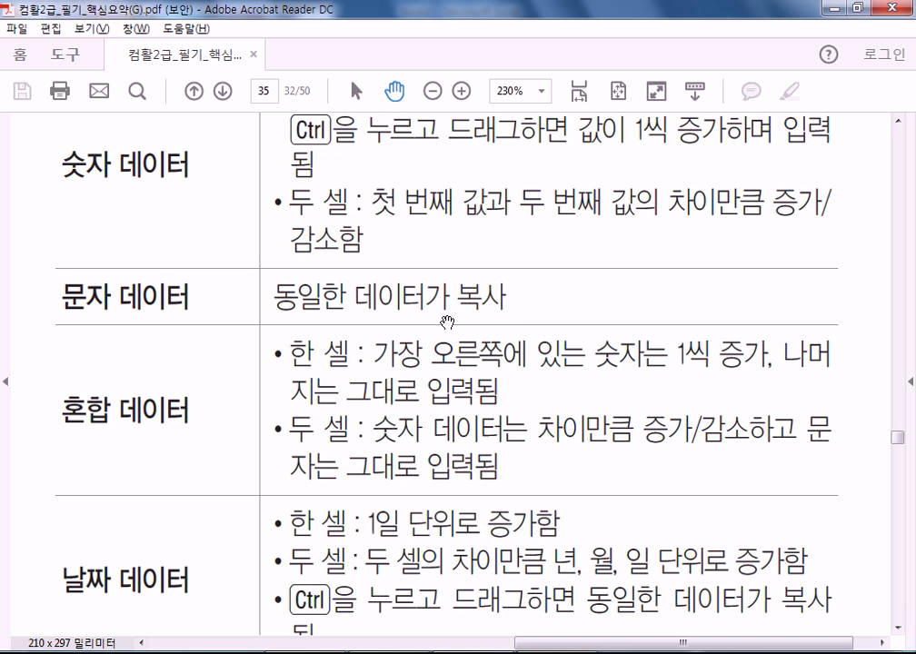
pyautogui.scroll(-3, 405, 315)
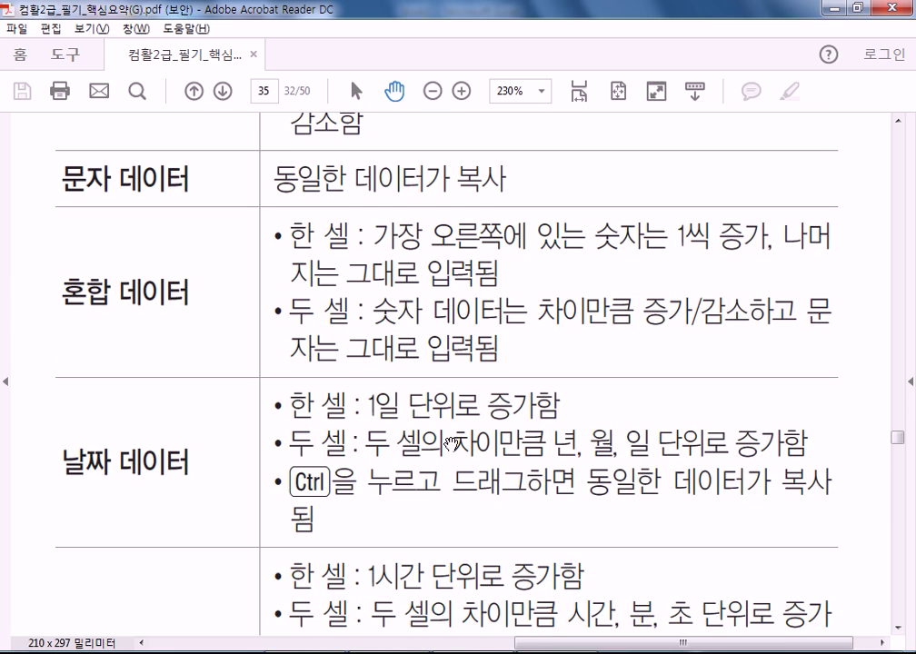
pyautogui.scroll(-3, 405, 315)
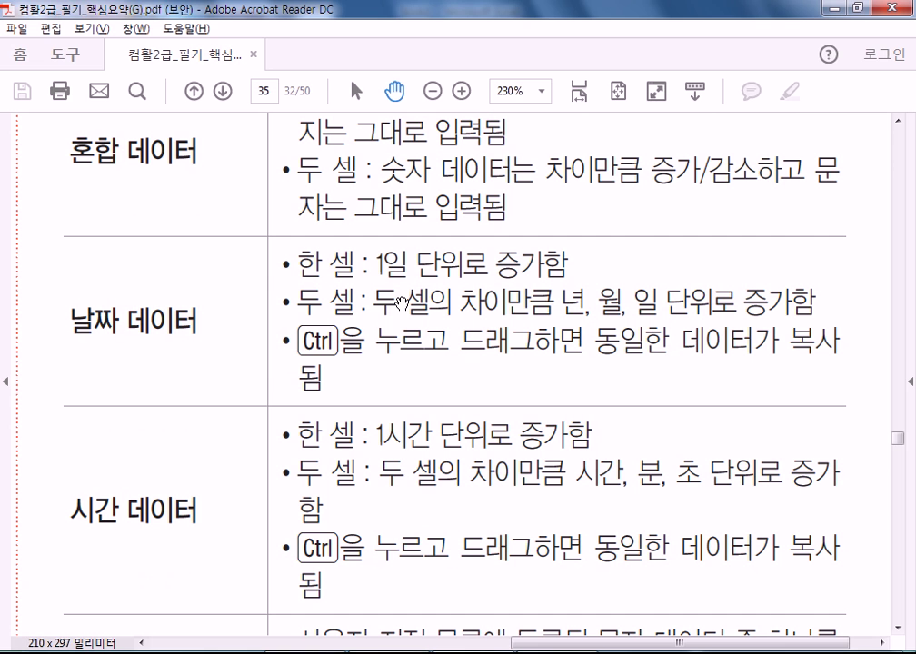
pyautogui.hotkey('alt', 'Tab')
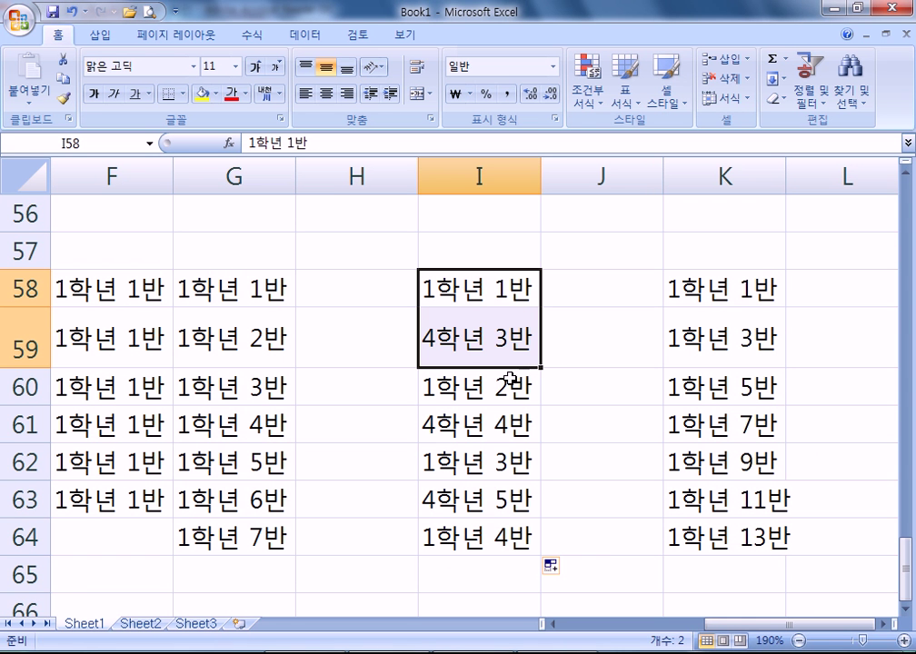
# - Enter 2000-01-05 in N58, trial a daily fill down to row 62, then undo it
pyautogui.click(881, 624)
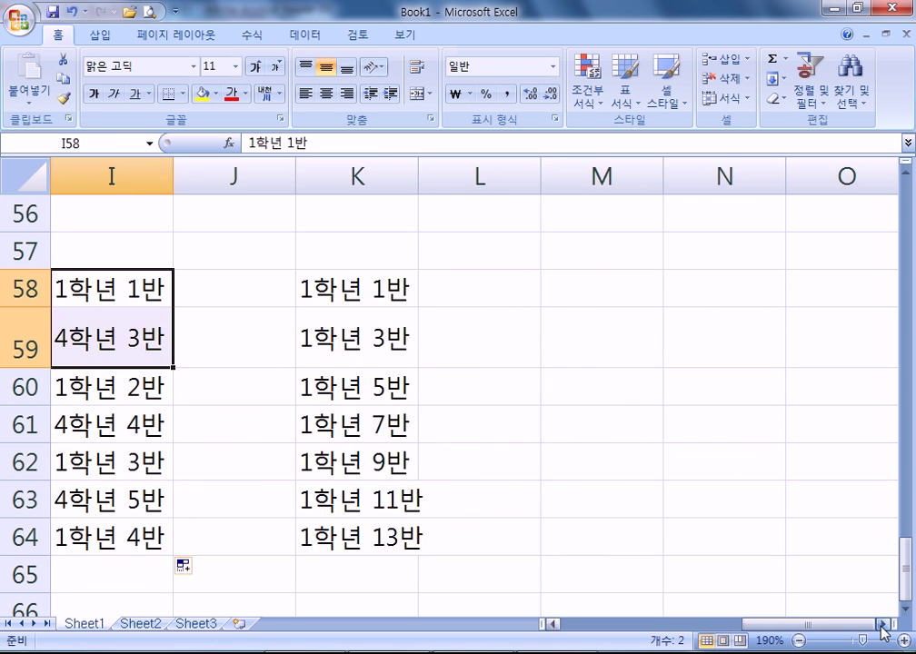
pyautogui.click(881, 623)
pyautogui.click(326, 293)
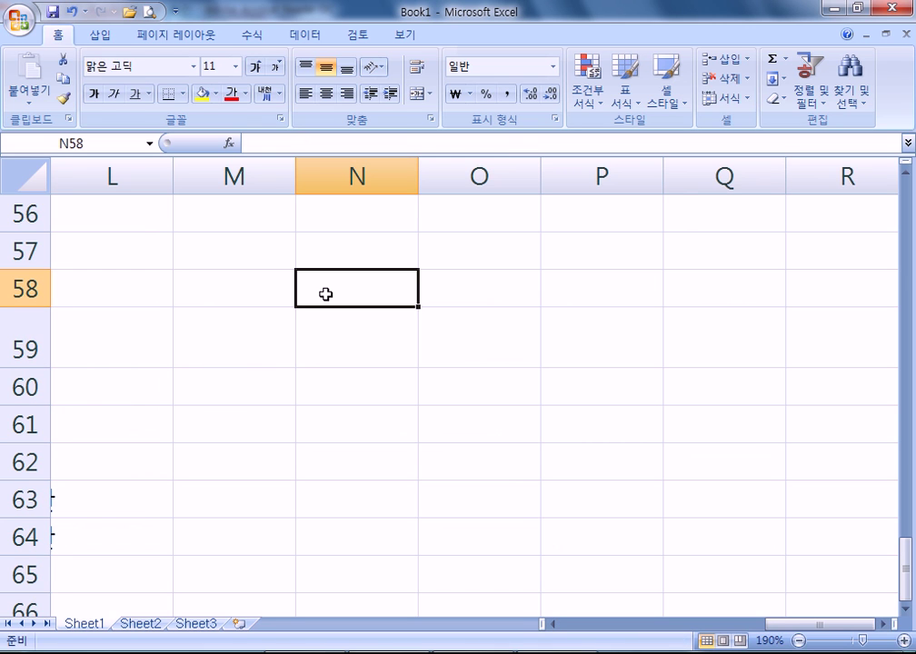
pyautogui.write('2000-')
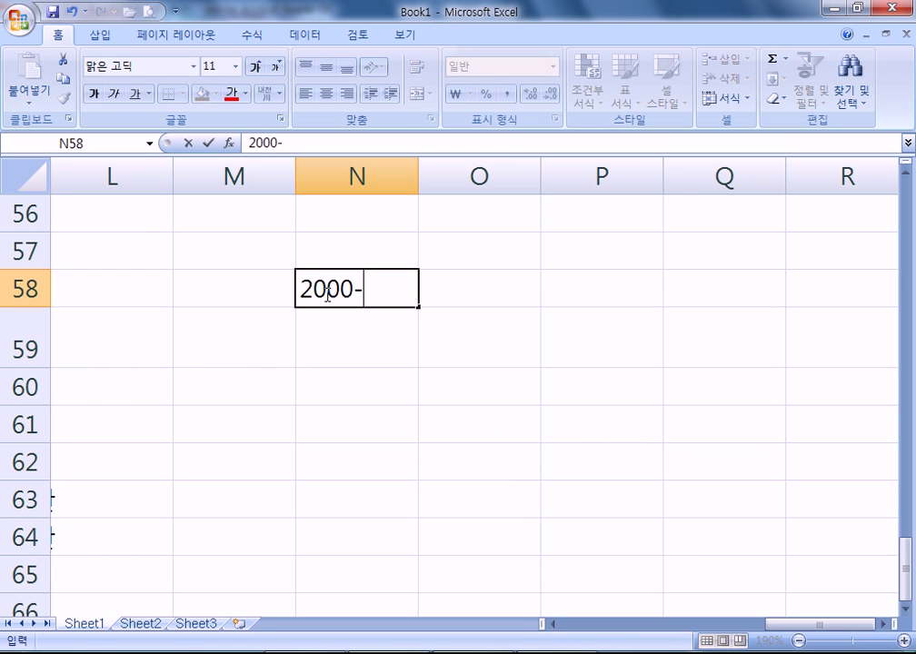
pyautogui.write('01-05')
pyautogui.press('Return')
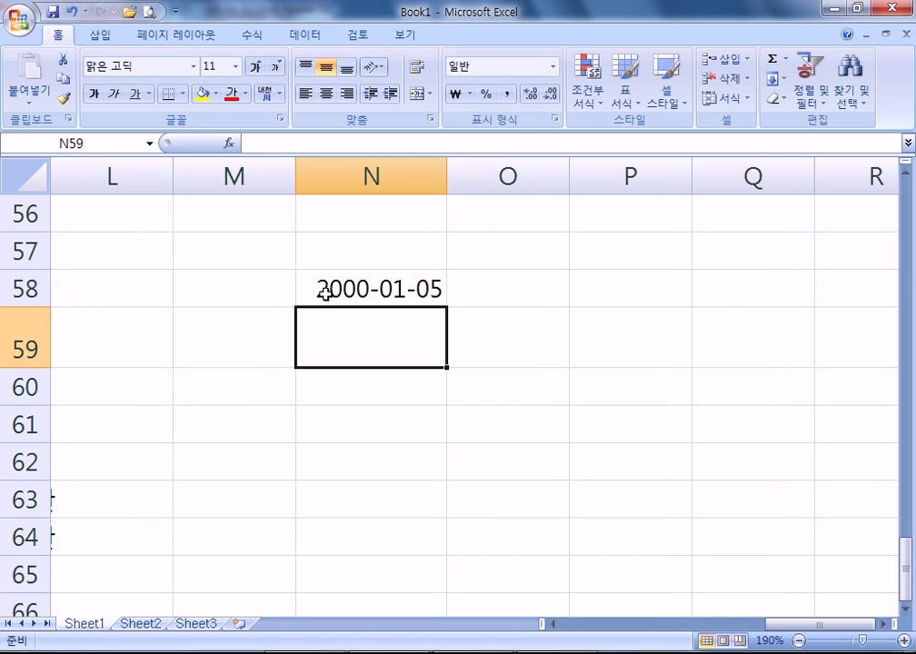
pyautogui.click(430, 303)
pyautogui.moveTo(445, 307); pyautogui.dragTo(450, 483)
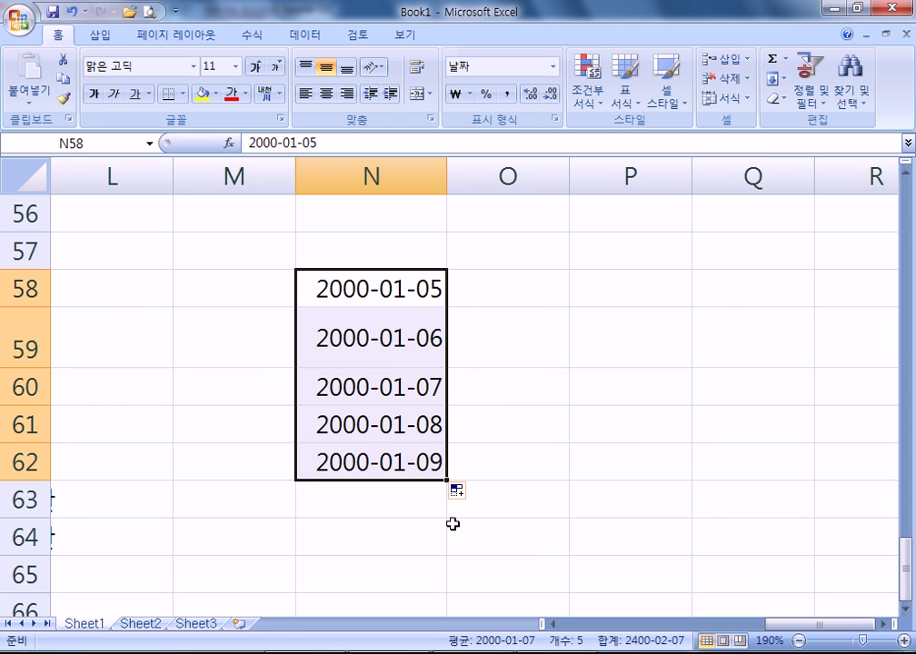
pyautogui.hotkey('ctrl', 'z')
# - Enter 2000-02-07 in N59 and fill both dates down to N64, reaching 2000-07-21
pyautogui.click(394, 327)
pyautogui.write('200')
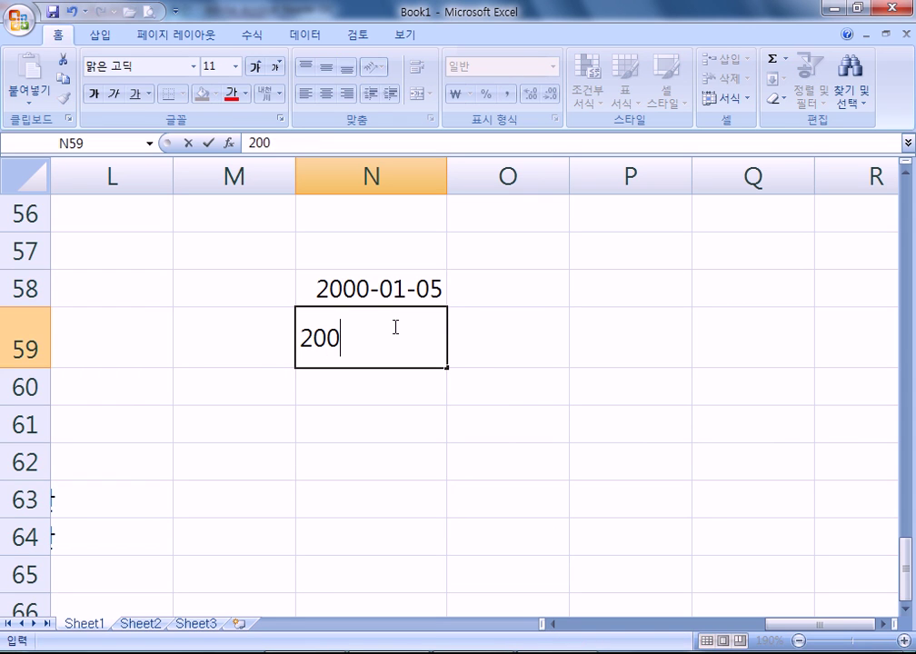
pyautogui.write('0-02-07')
pyautogui.press('Return')
pyautogui.moveTo(388, 289); pyautogui.dragTo(391, 341)
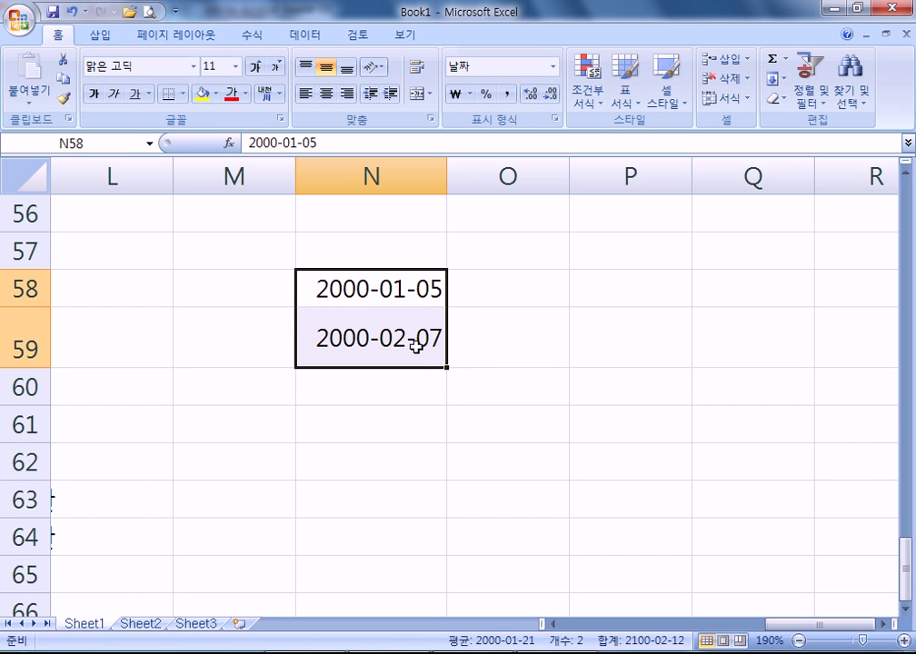
pyautogui.moveTo(447, 367); pyautogui.dragTo(445, 556)
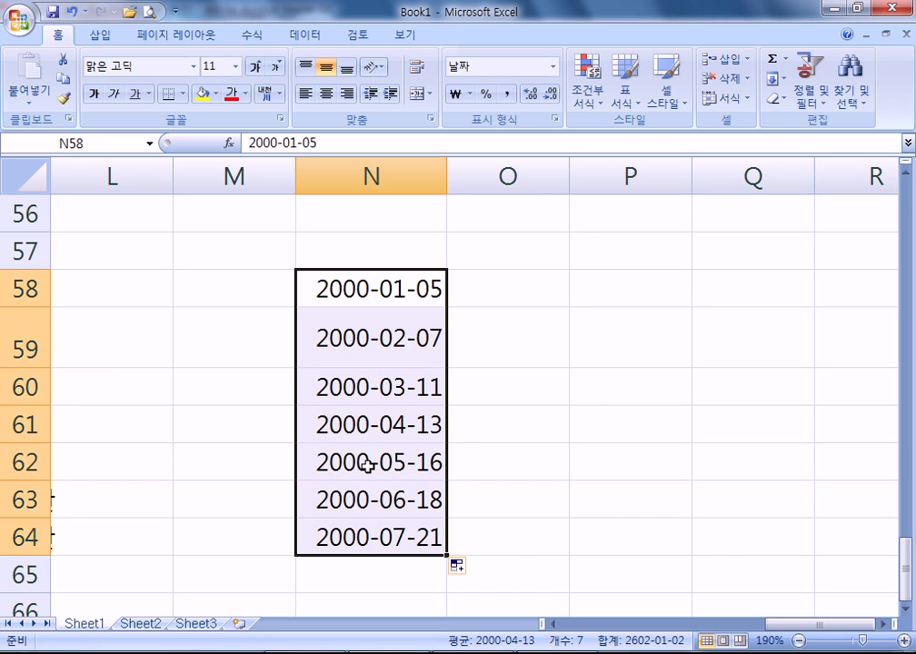
pyautogui.hotkey('alt', 'Tab')
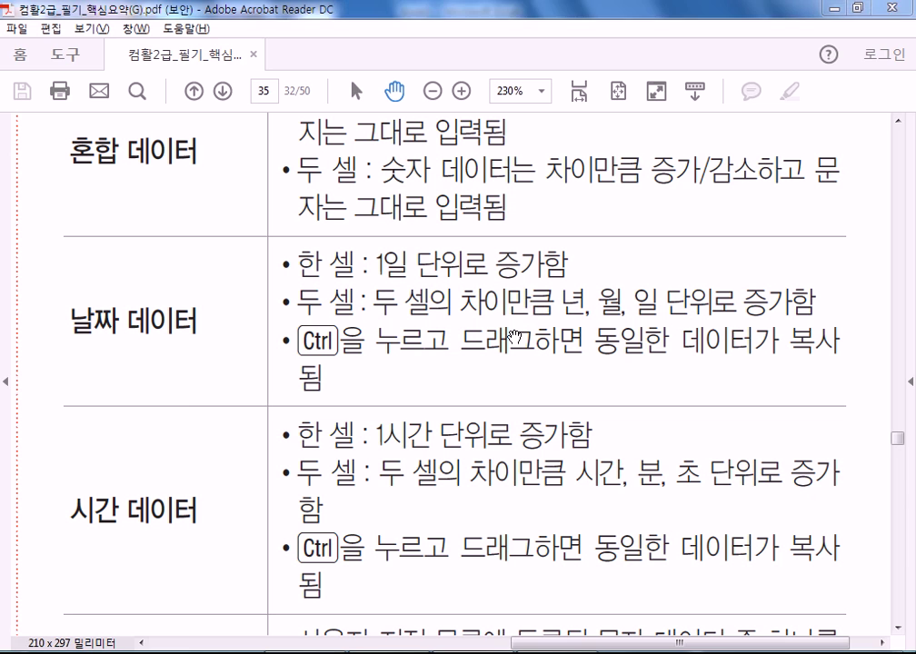
# - Undo the date series and repeat 2000-01-05 and 2000-02-07 down N58:N63, then return to the PDF
pyautogui.hotkey('alt', 'Tab')
pyautogui.hotkey('ctrl', 'z')
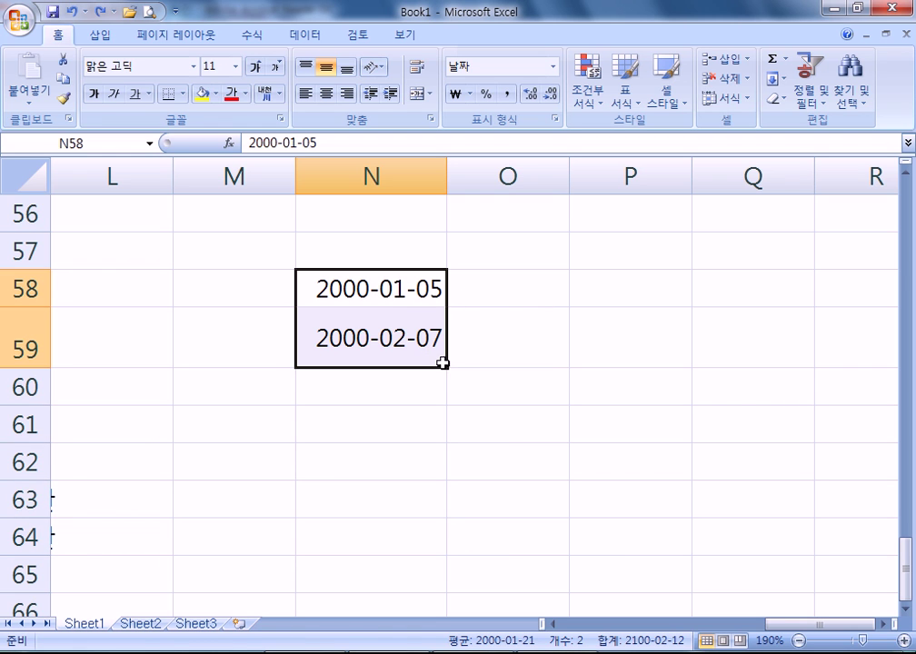
pyautogui.moveTo(447, 368); pyautogui.dragTo(452, 514)
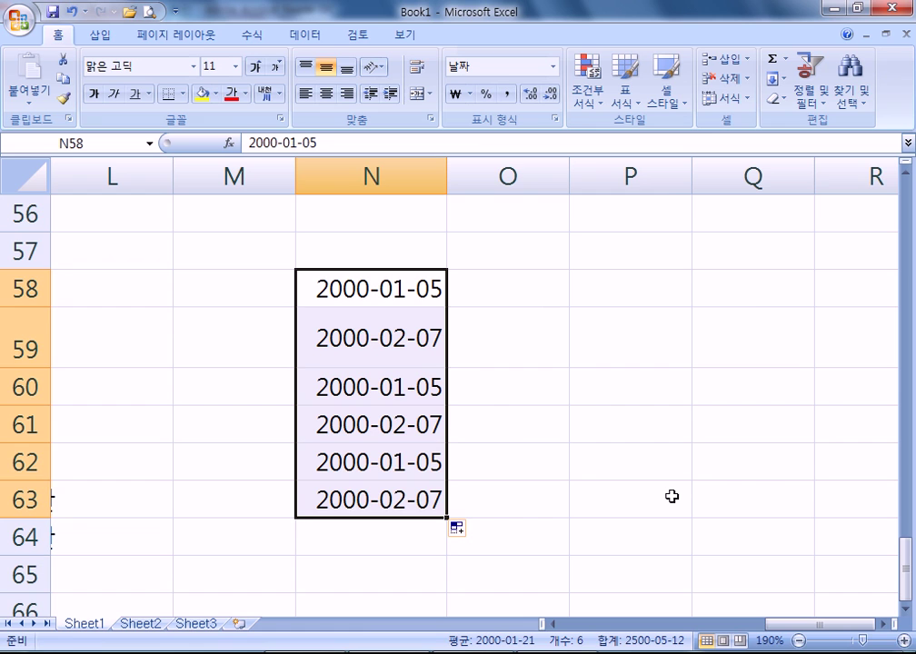
pyautogui.hotkey('alt', 'Tab')
pyautogui.scroll(3, 268, 466)
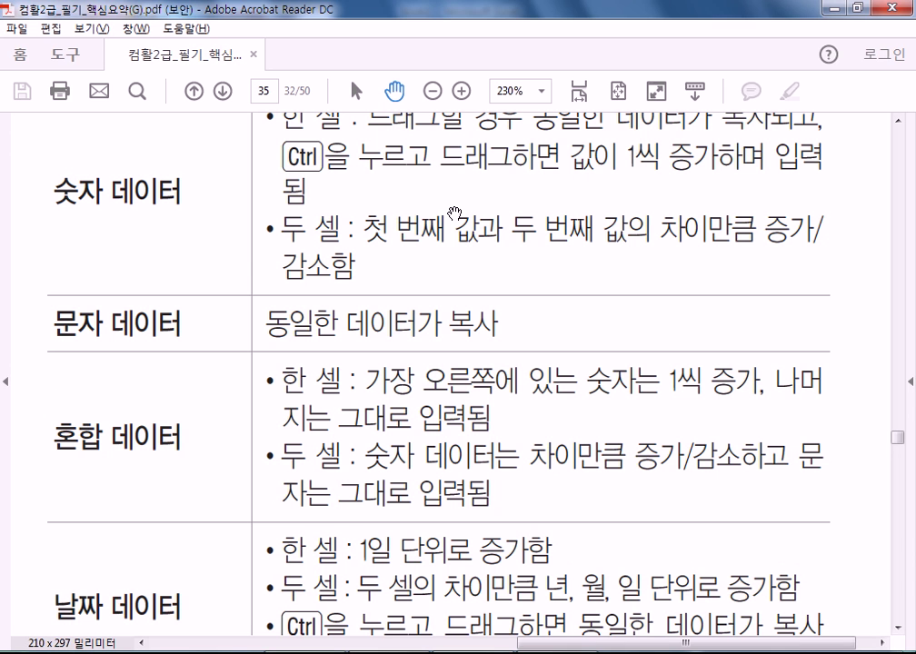
# - Scroll the PDF summary down to the 사용자 지정 목록 row, then return to Excel
pyautogui.scroll(-5, 341, 433)
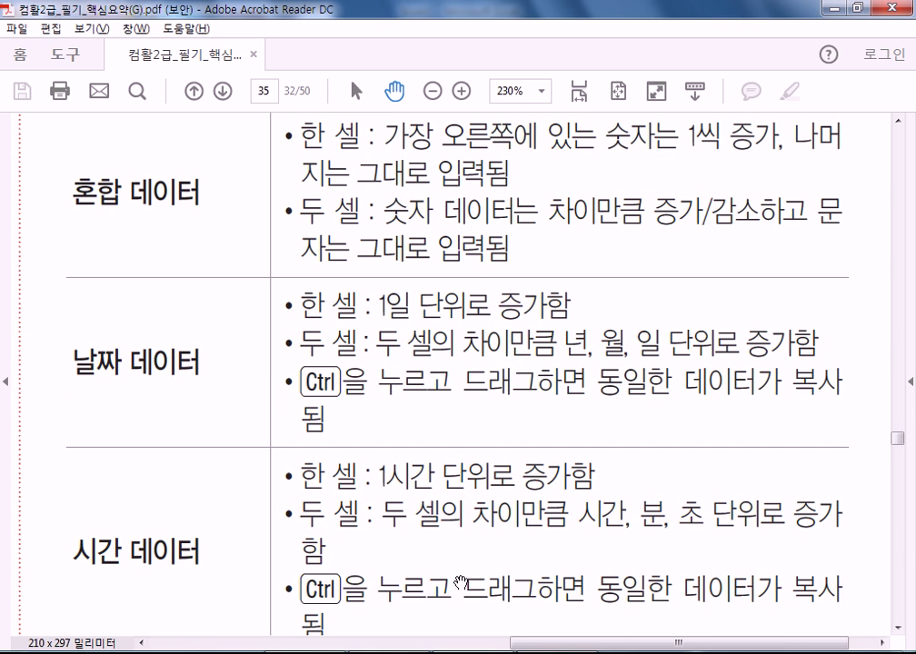
pyautogui.moveTo(455, 582); pyautogui.dragTo(443, 375)
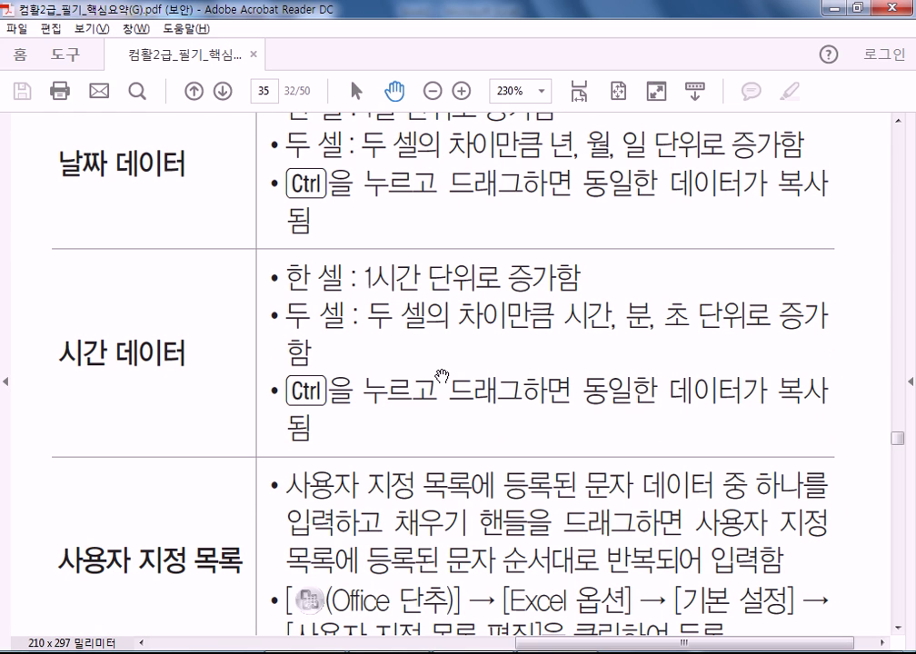
pyautogui.hotkey('alt', 'Tab')
# - Enter the current time 2:41 PM in O58 and fill hourly times down to 7:41 PM in O63
pyautogui.click(539, 291)
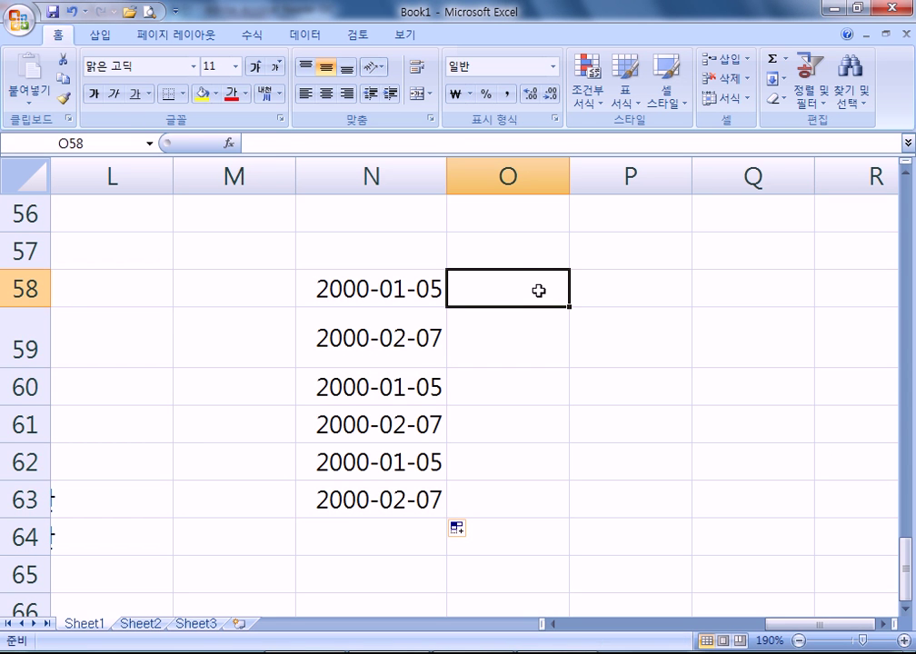
pyautogui.hotkey('ctrl', ';')
pyautogui.press('Escape')
pyautogui.hotkey('ctrl', 'shift', ';')
pyautogui.press('Return')
pyautogui.click(540, 290)
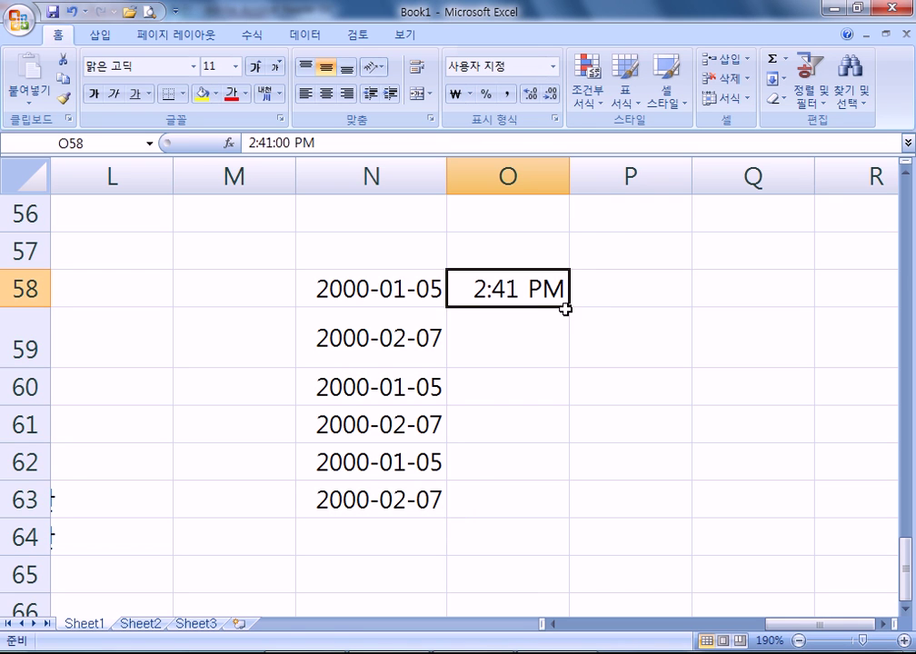
pyautogui.moveTo(565, 309); pyautogui.dragTo(530, 527)
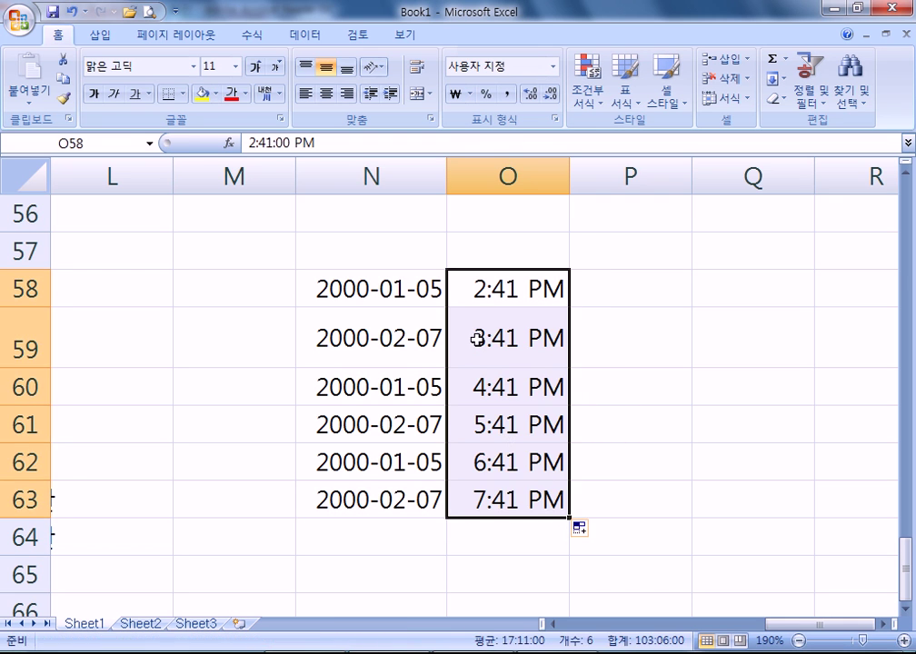
# - Copy O58's 2:41 PM into P58 and check the copied value
pyautogui.click(548, 299)
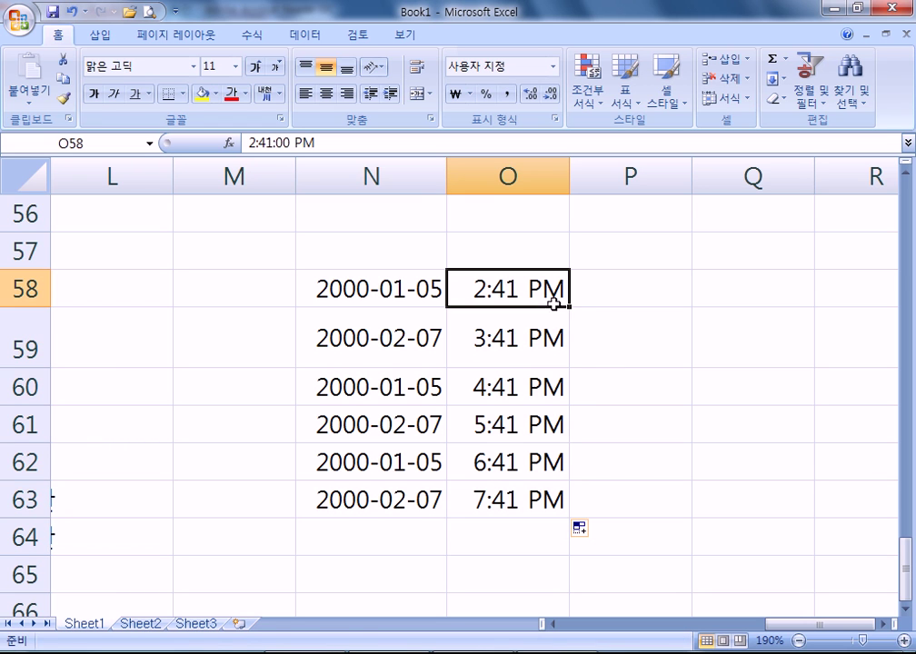
pyautogui.moveTo(571, 307); pyautogui.dragTo(681, 303)
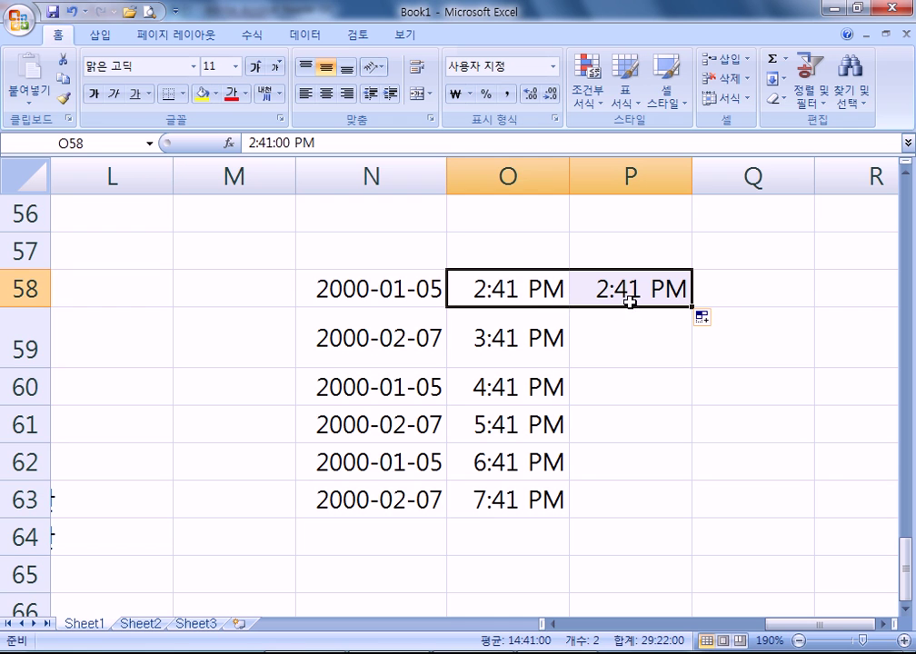
pyautogui.click(633, 293)
pyautogui.click(527, 289)
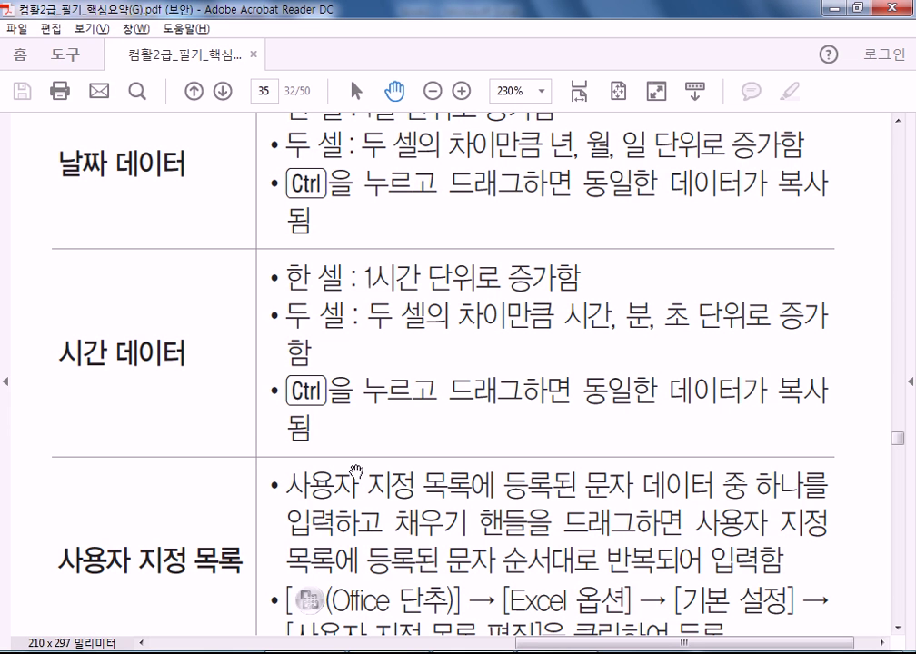
pyautogui.scroll(-3, 354, 382)
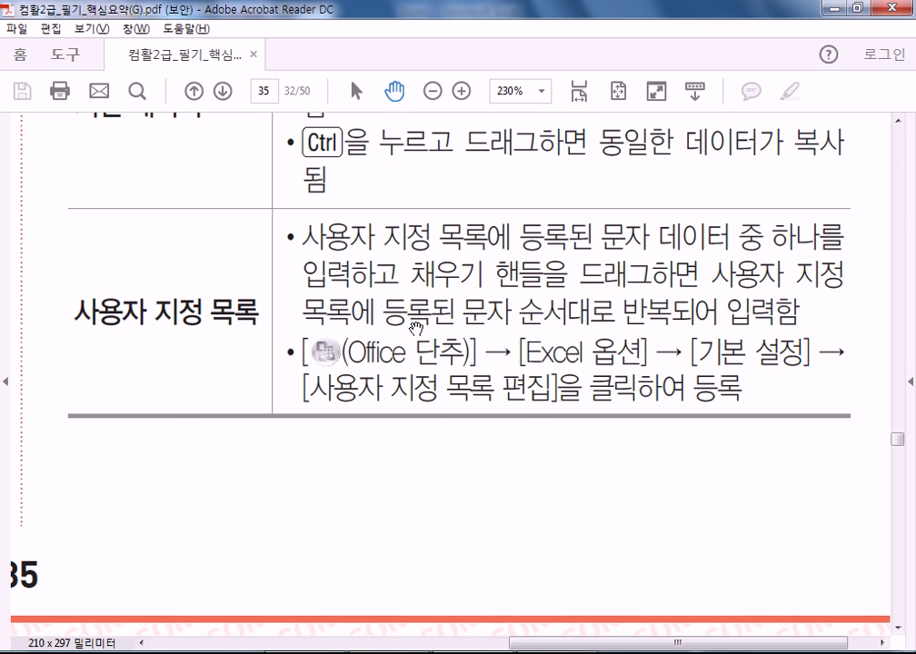
pyautogui.hotkey('alt', 'Tab')
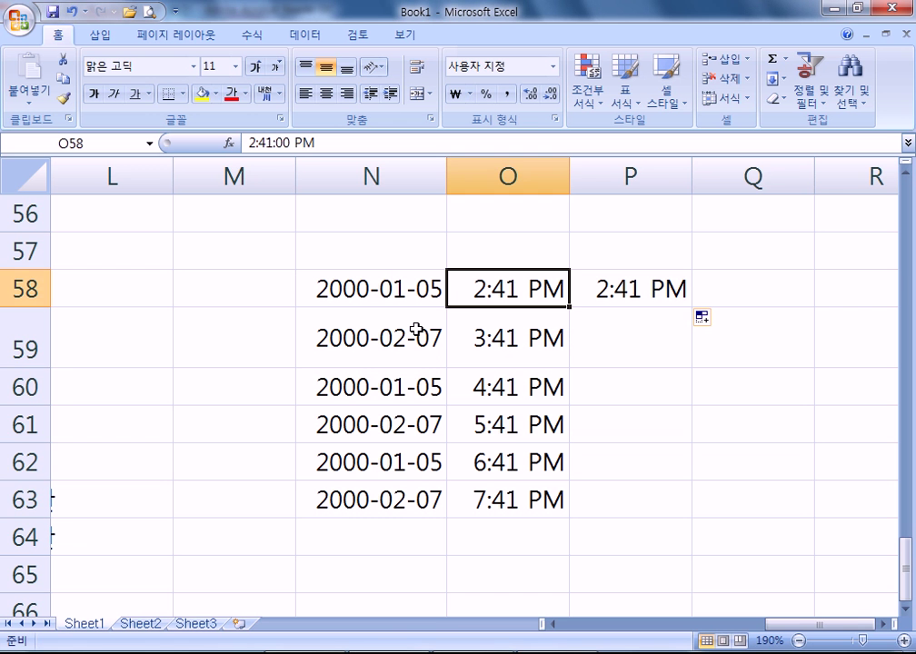
pyautogui.click(192, 300)
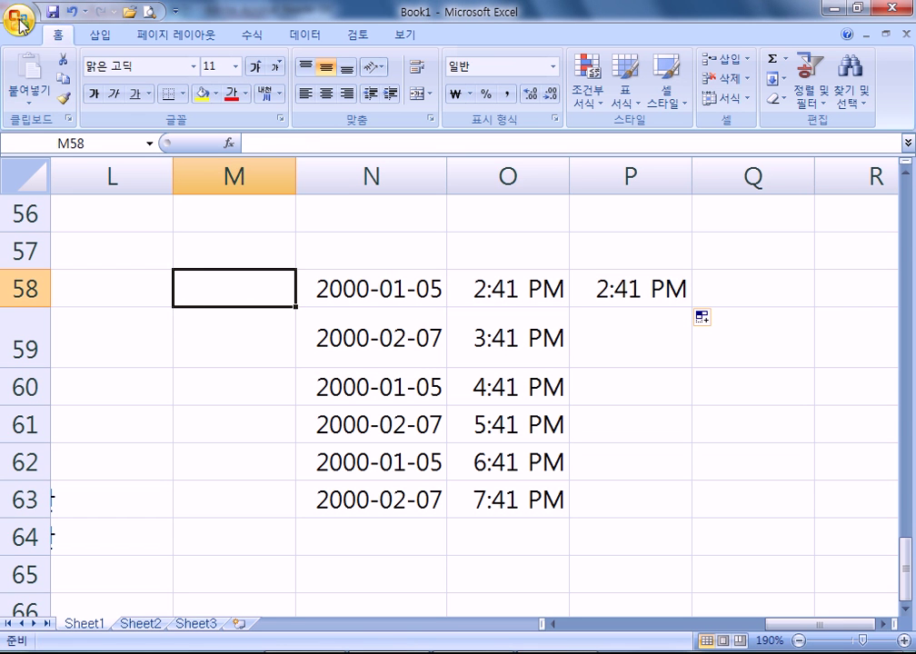
pyautogui.click(19, 19)
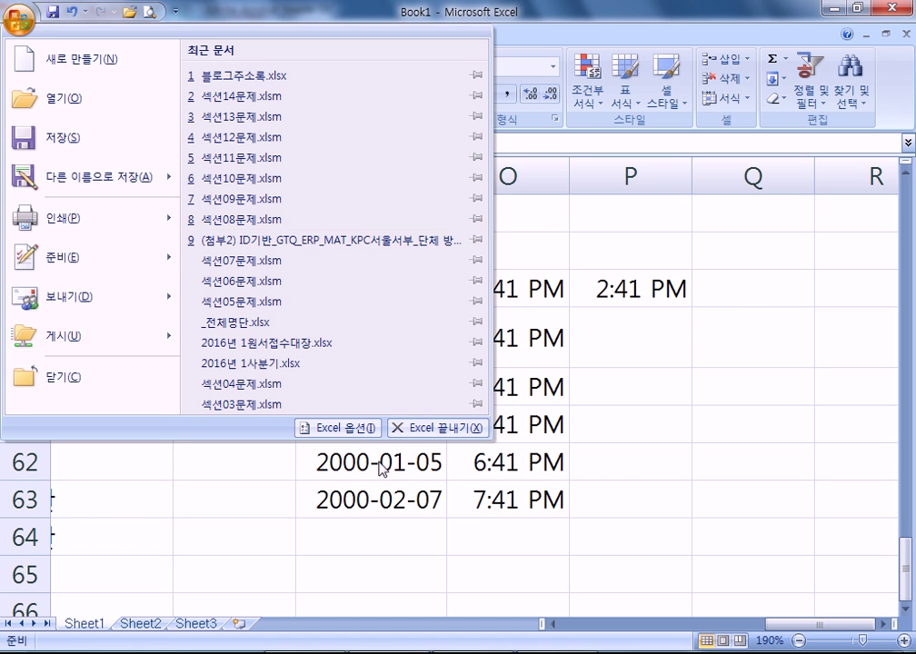
pyautogui.click(344, 430)
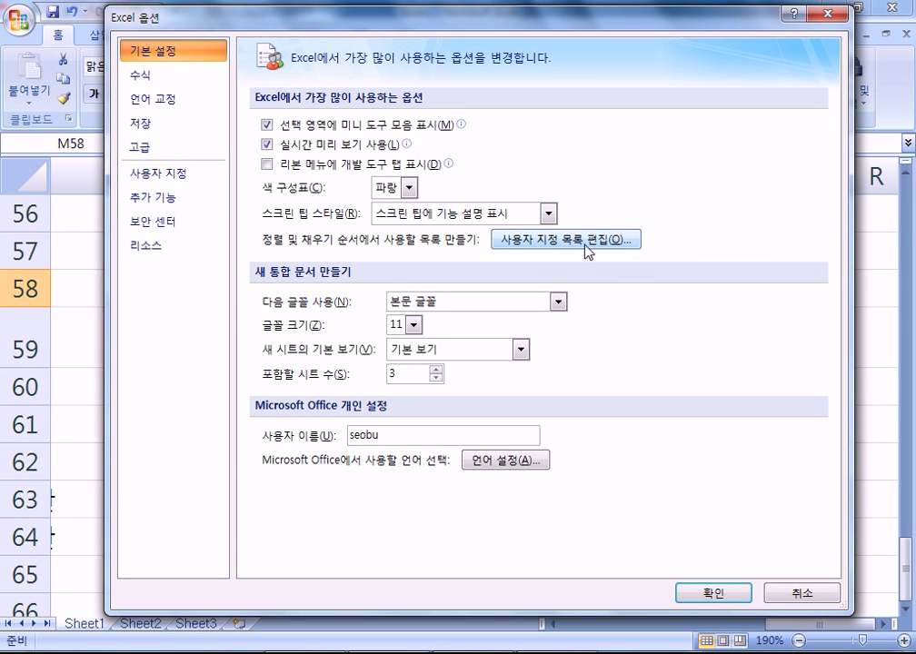
pyautogui.click(524, 240)
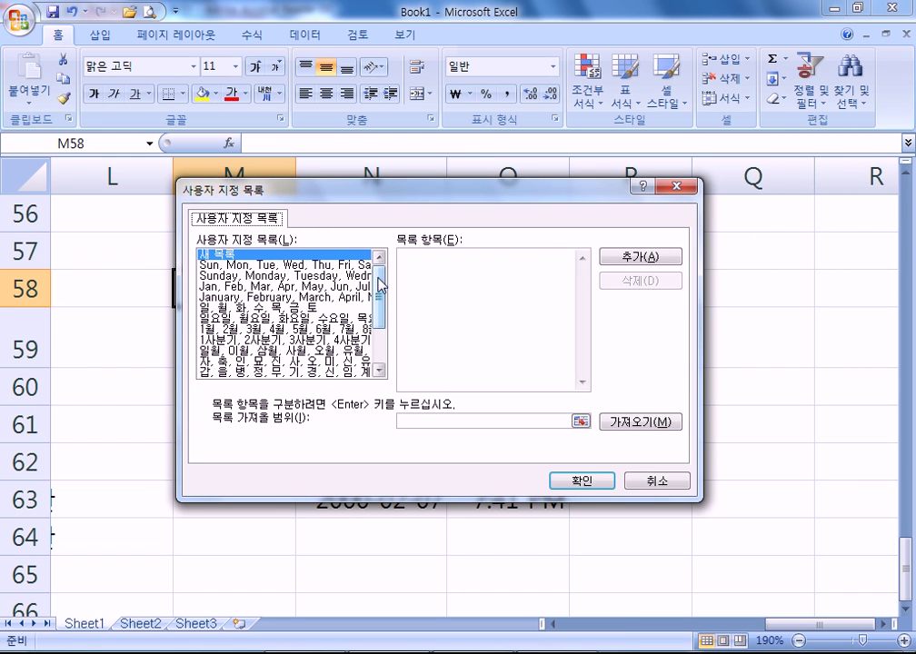
pyautogui.moveTo(382, 306); pyautogui.dragTo(315, 308)
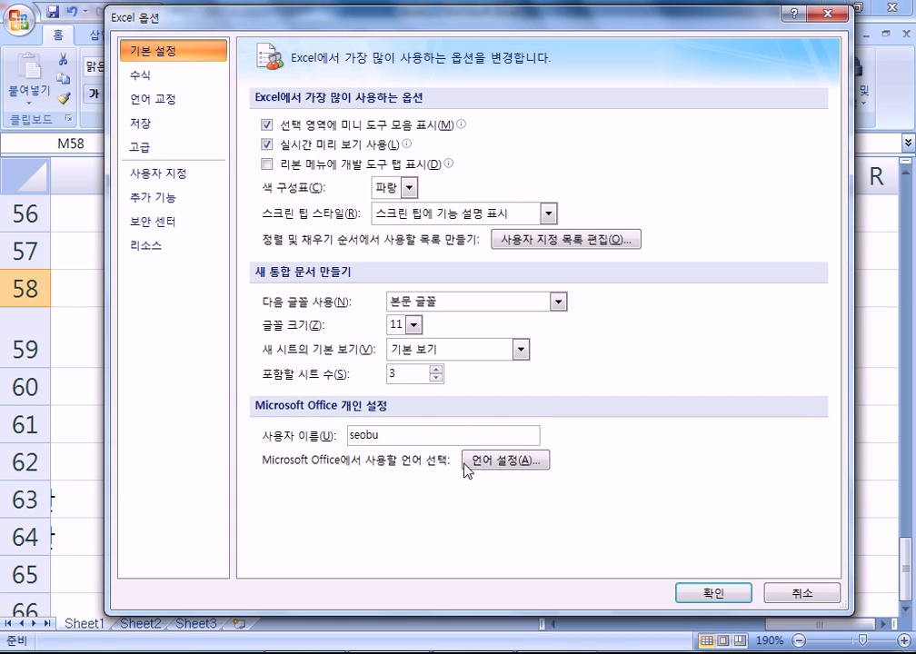
pyautogui.click(709, 591)
pyautogui.scroll(-3, 417, 384)
pyautogui.click(327, 332)
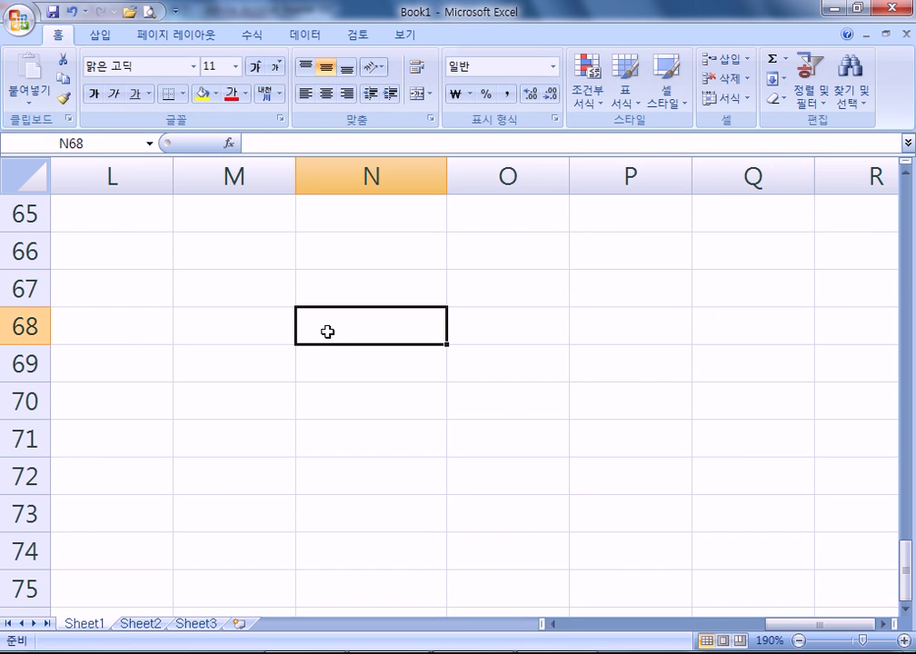
# - Enter 화요일 in N68 and fill weekdays down to N75
pyautogui.write('화요')
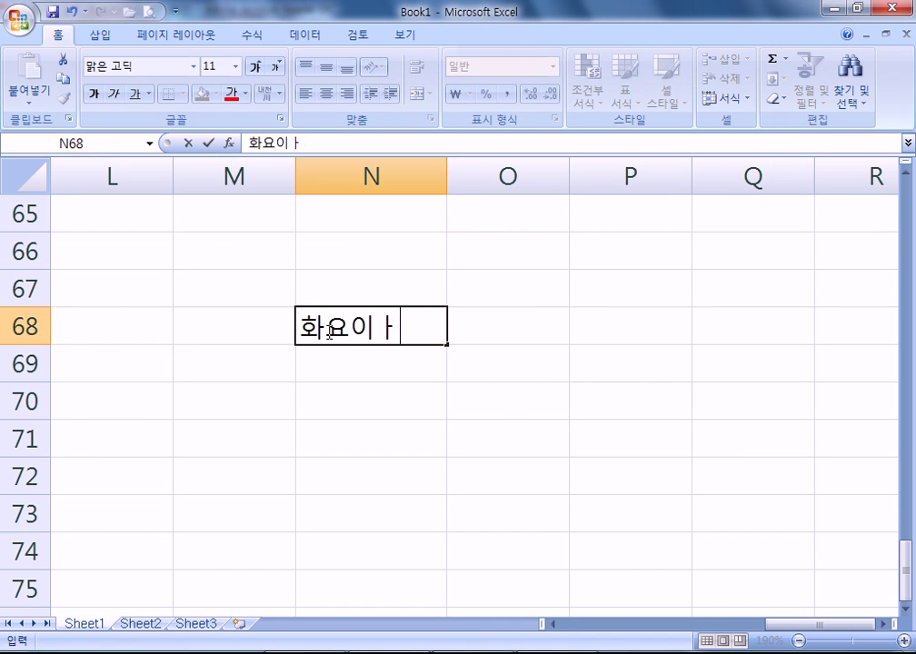
pyautogui.write('일')
pyautogui.press('Return')
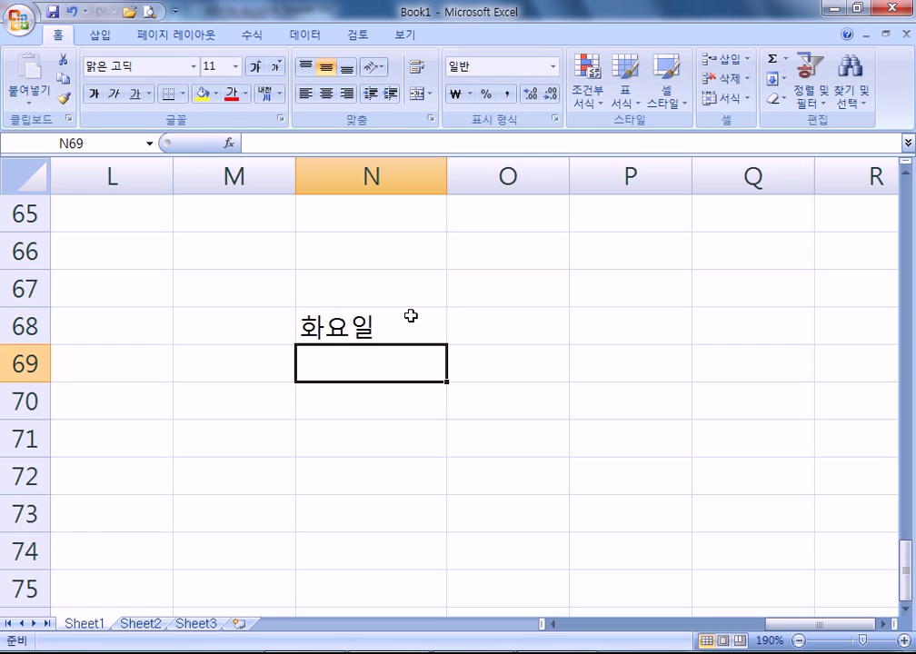
pyautogui.click(381, 338)
pyautogui.moveTo(445, 344); pyautogui.dragTo(423, 603)
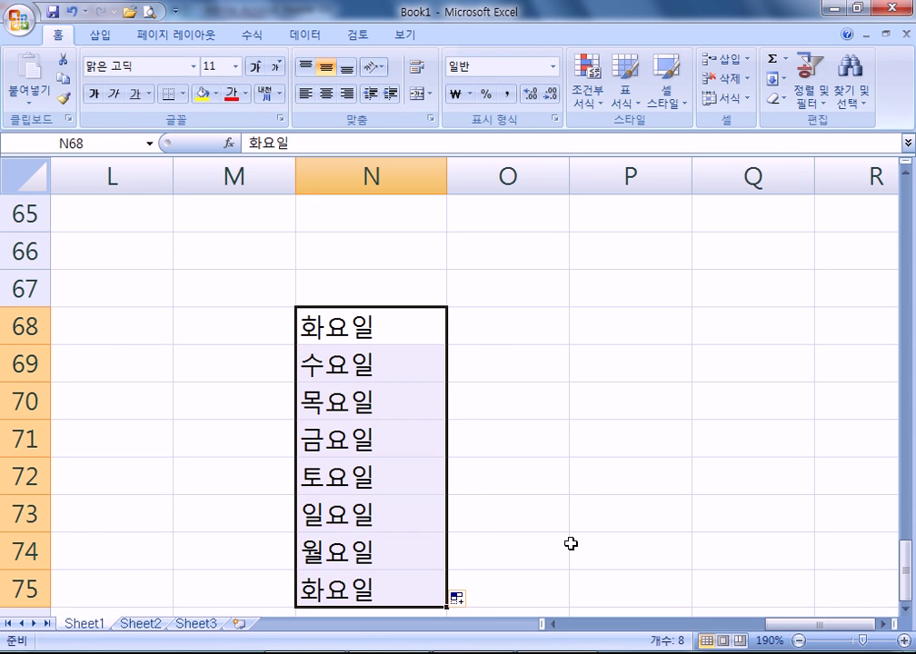
# - Enter 병신 in O68 and fill the cycle-year series down to O77
pyautogui.click(501, 323)
pyautogui.write('ㅂ병신')
pyautogui.press('Return')
pyautogui.click(499, 323)
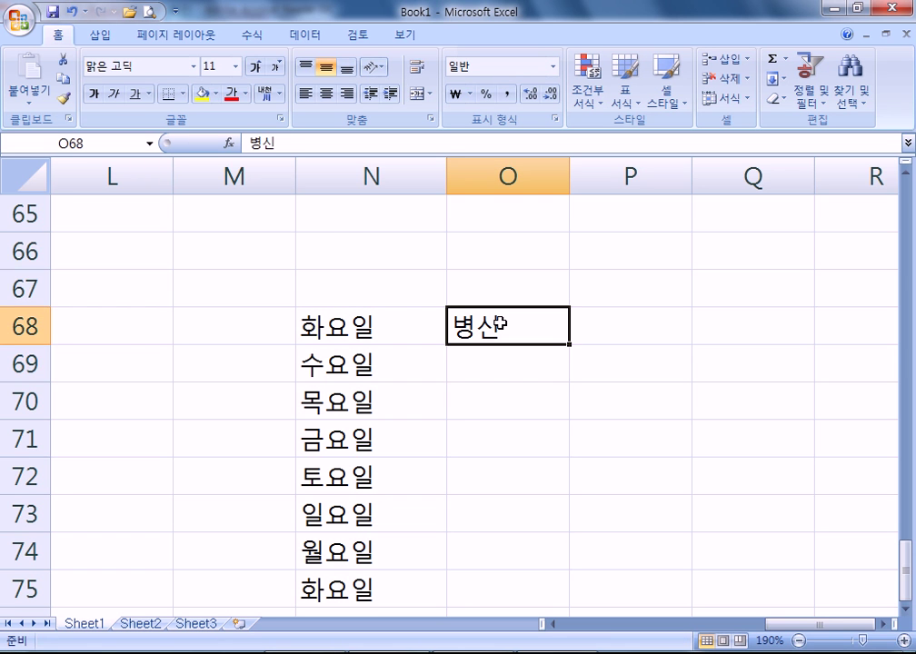
pyautogui.scroll(-1, 542, 298)
pyautogui.keyDown('ctrl'); pyautogui.scroll(-1, 542, 298); pyautogui.keyUp('ctrl')
pyautogui.scroll(-2, 563, 318)
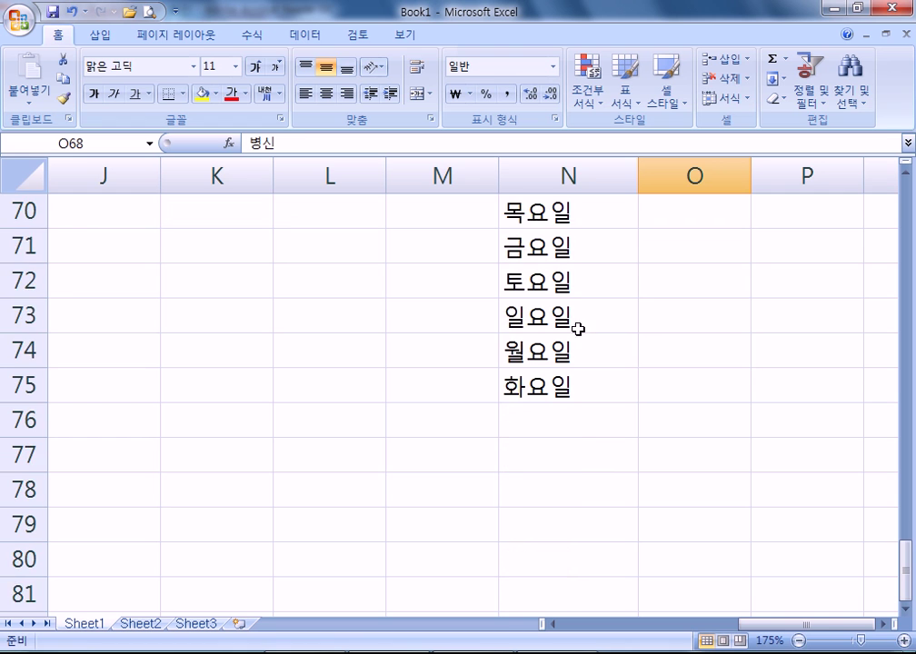
pyautogui.scroll(1, 573, 329)
pyautogui.moveTo(751, 264); pyautogui.dragTo(774, 590)
# - Step through the filled year names down to 을사, then return to the PDF notes
pyautogui.click(695, 292)
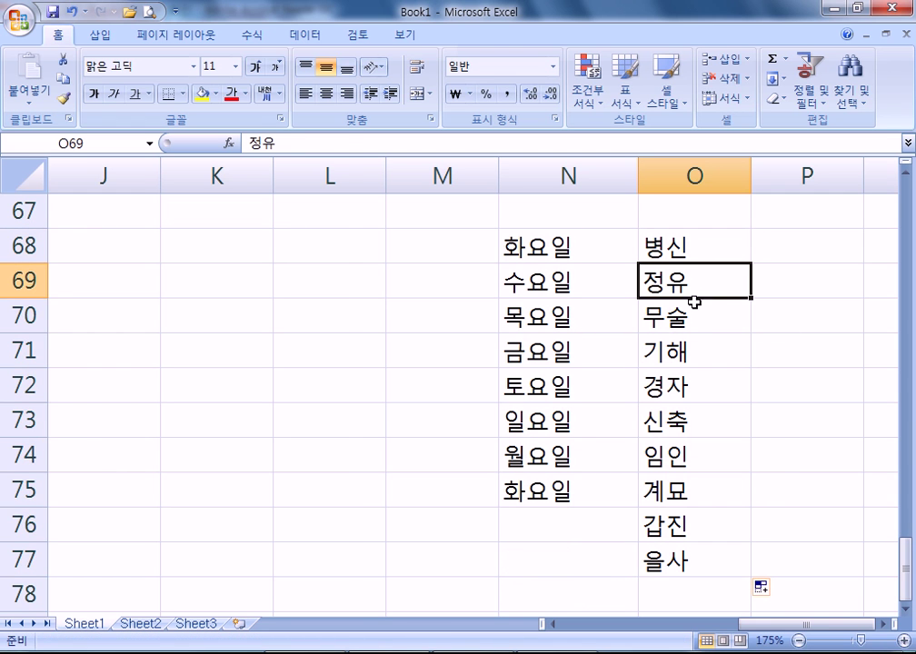
pyautogui.click(693, 314)
pyautogui.click(694, 352)
pyautogui.click(692, 392)
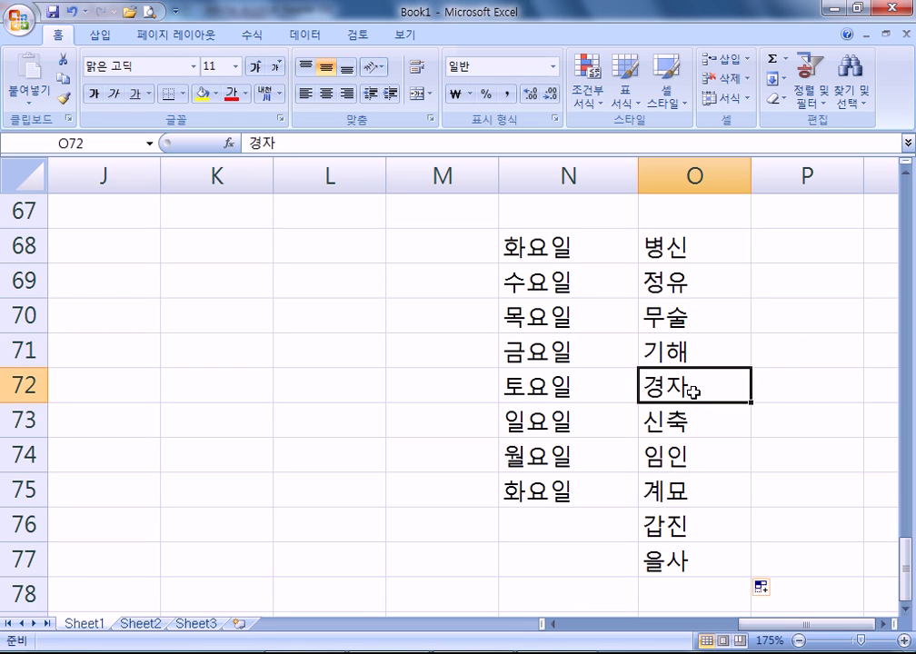
pyautogui.click(696, 422)
pyautogui.click(701, 456)
pyautogui.click(705, 491)
pyautogui.click(706, 530)
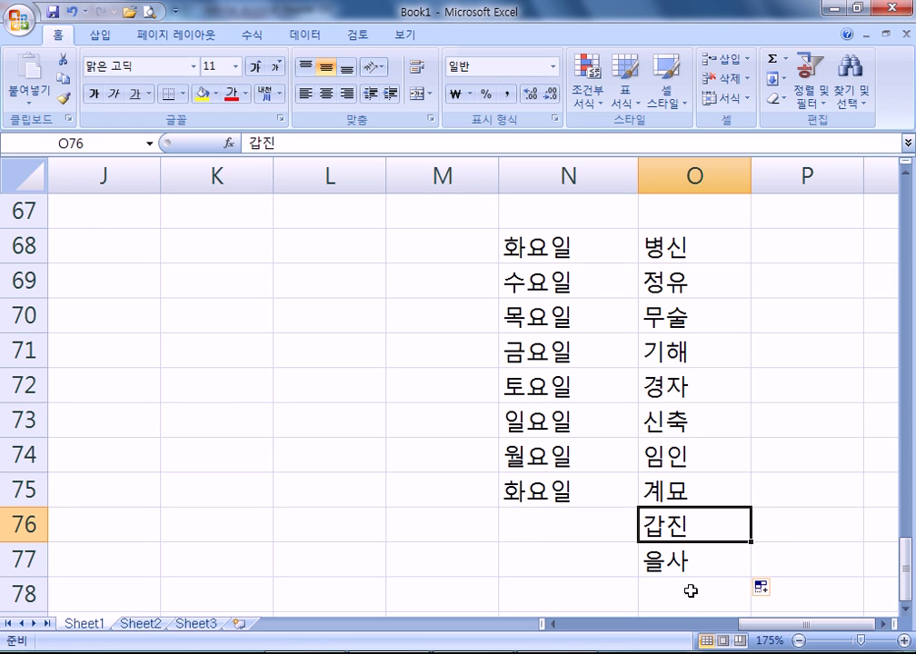
pyautogui.click(684, 244)
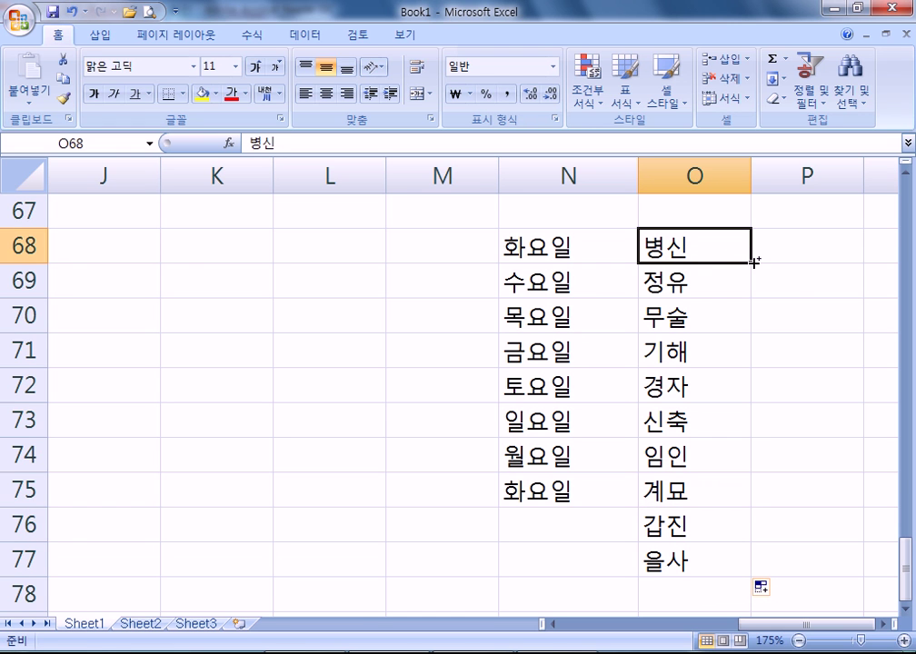
pyautogui.hotkey('alt', 'Tab')
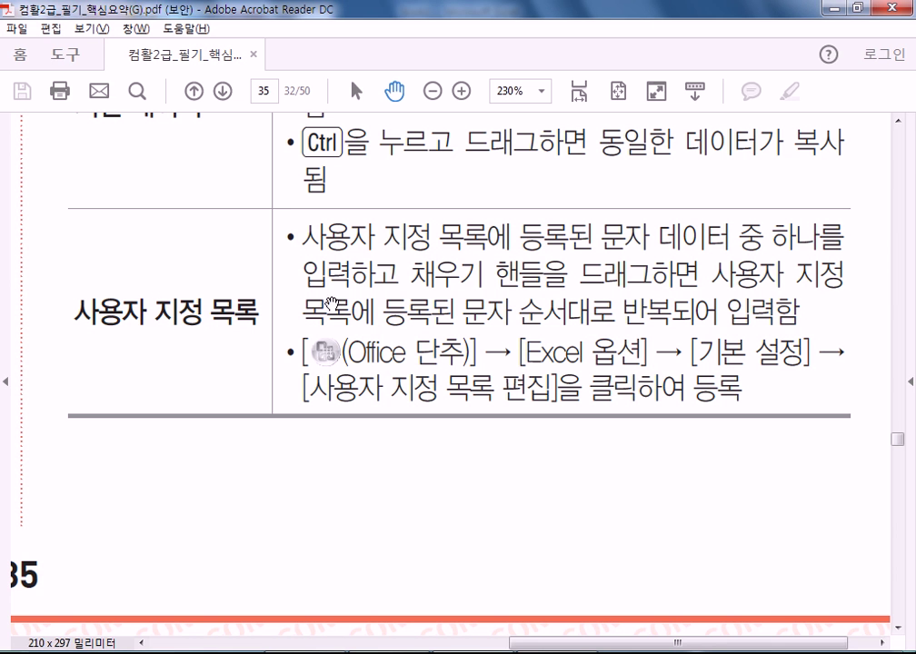
# - In Excel Options' custom lists, view the 서울지점–제주지점 branch list, then close the dialogs
pyautogui.hotkey('alt', 'Tab')
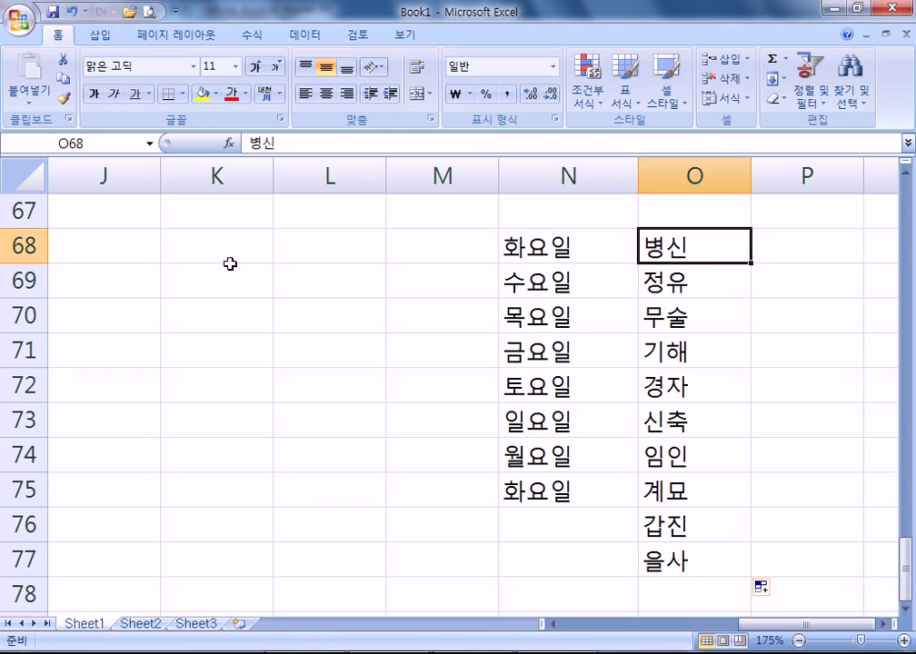
pyautogui.click(200, 243)
pyautogui.click(20, 18)
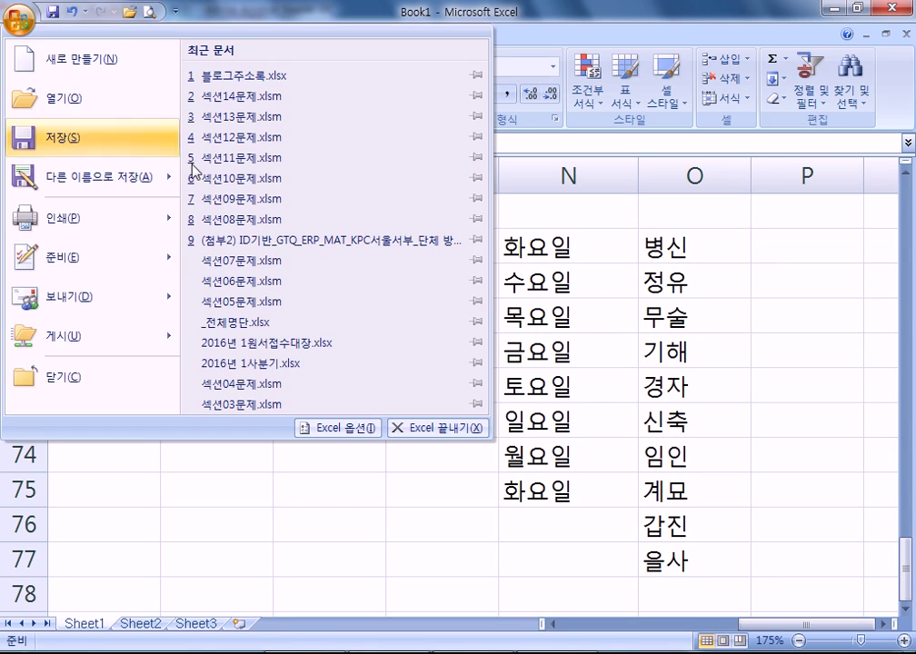
pyautogui.click(363, 440)
pyautogui.click(579, 243)
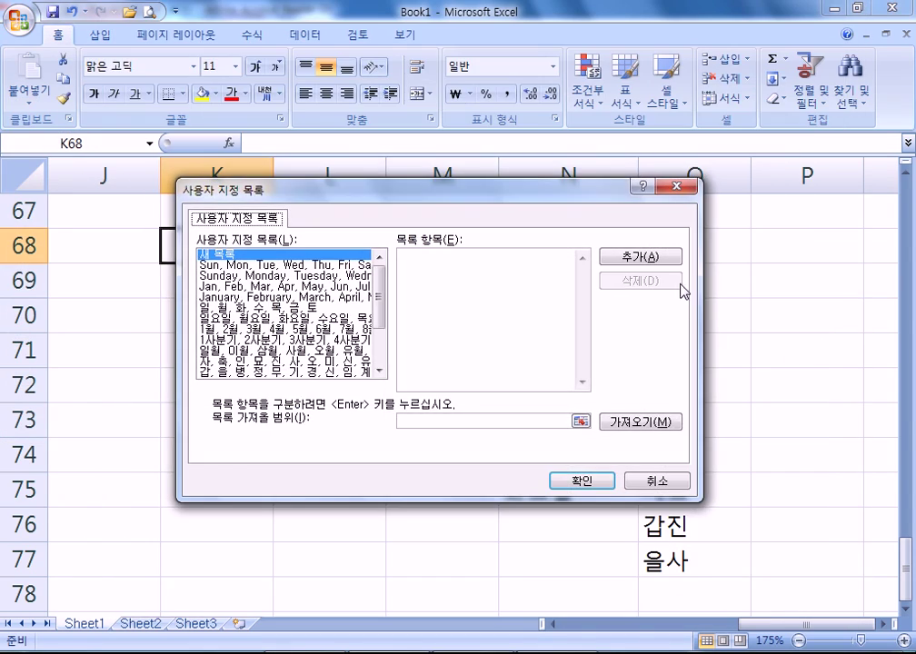
pyautogui.scroll(-3, 377, 303)
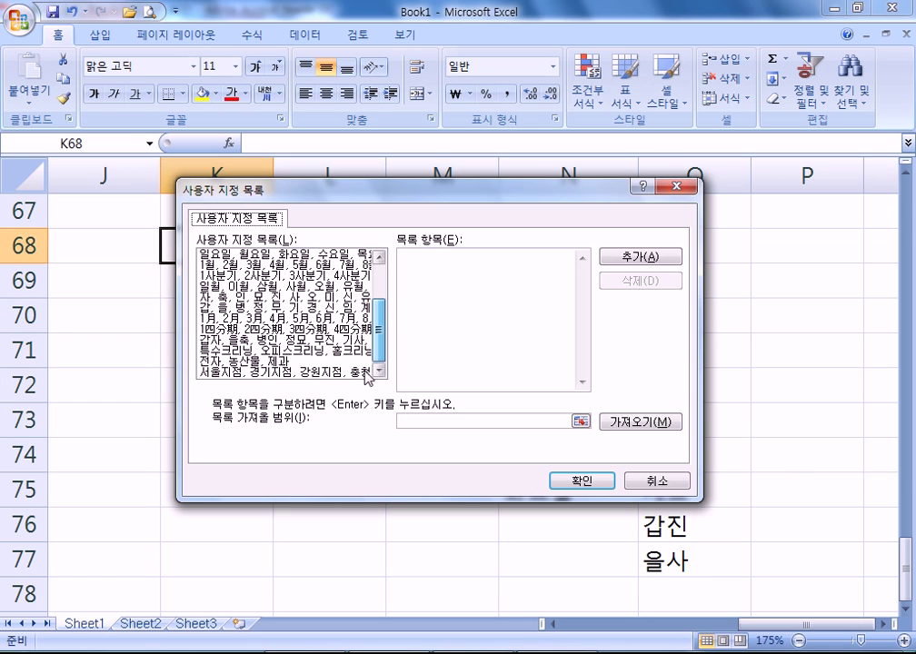
pyautogui.click(269, 372)
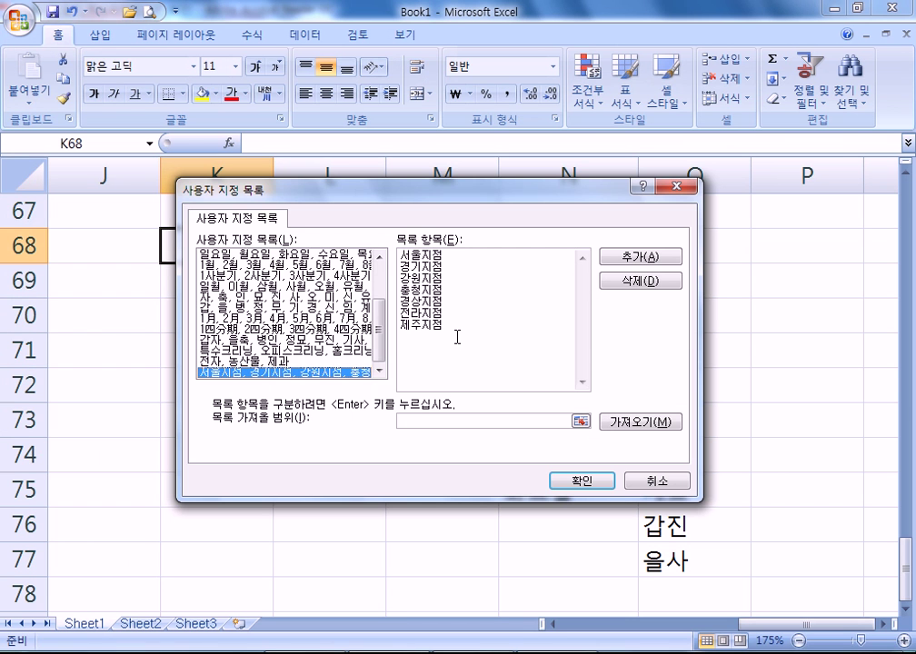
pyautogui.press('Return')
pyautogui.press('Return')
# - Enter 충청지점 in K71 and fill the branch names down column K to about row 89
pyautogui.click(182, 343)
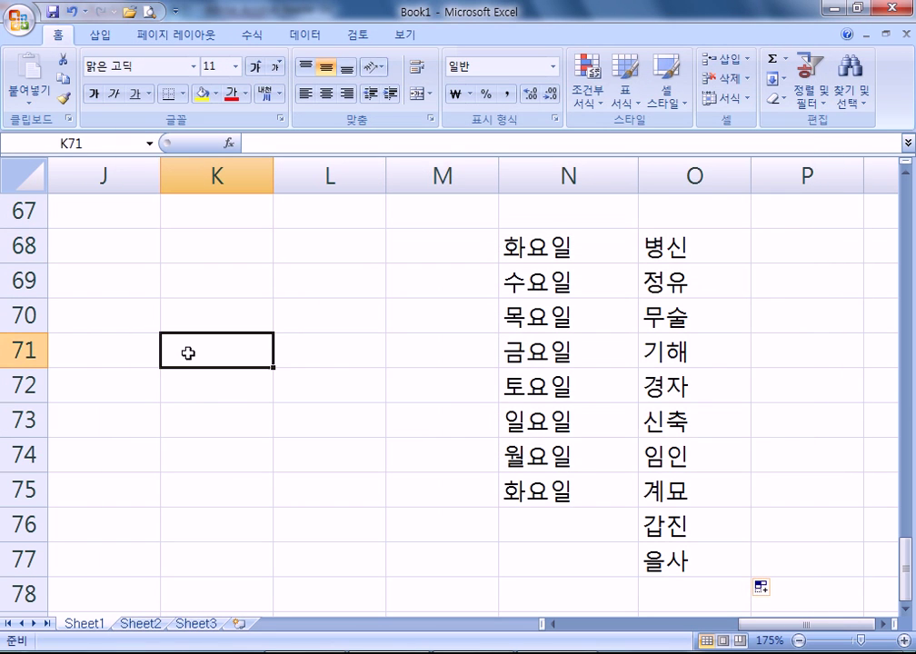
pyautogui.write('충')
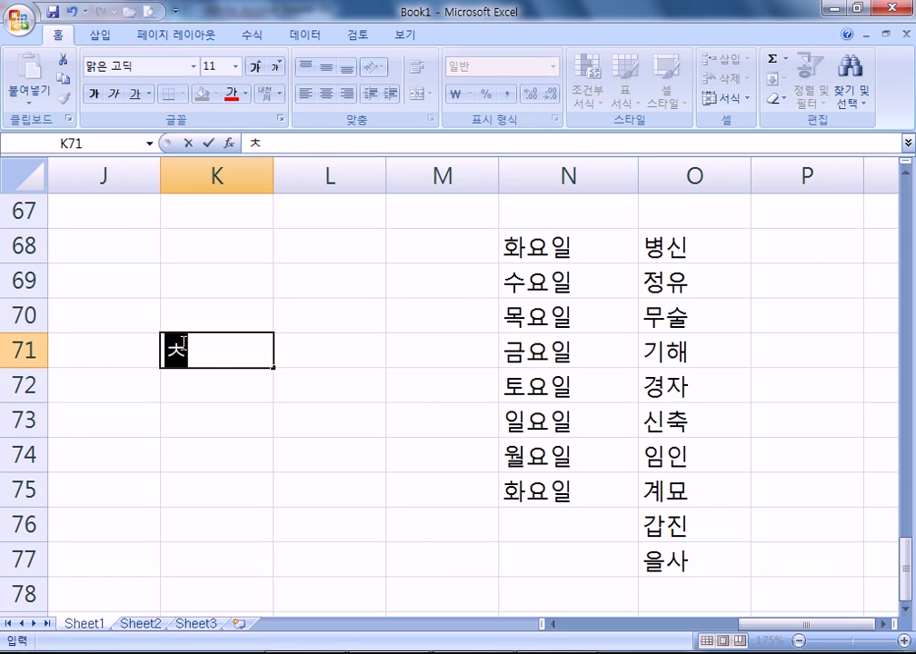
pyautogui.write('청지점')
pyautogui.press('Return')
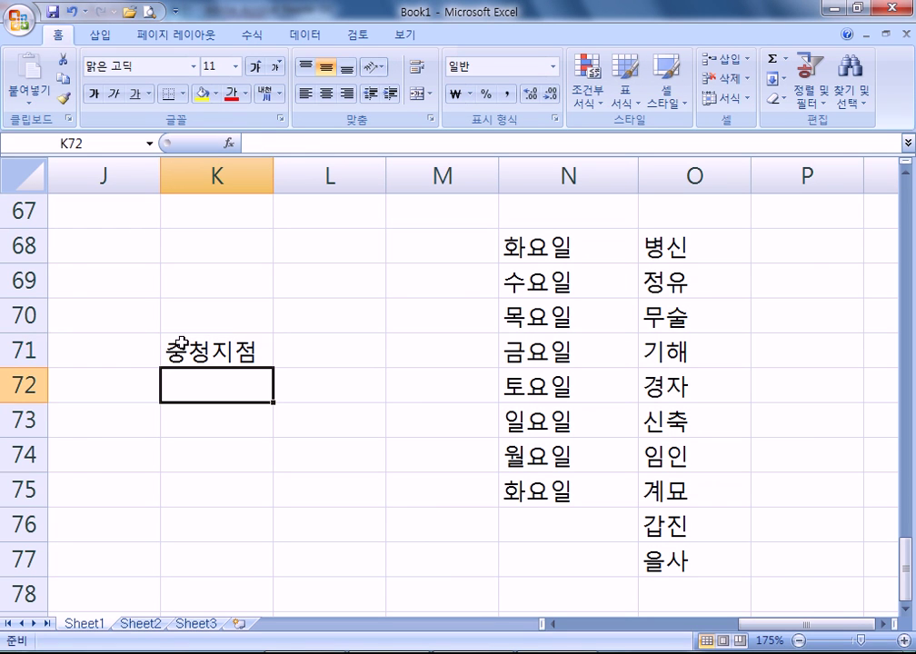
pyautogui.click(181, 343)
pyautogui.moveTo(272, 368); pyautogui.dragTo(282, 587)
pyautogui.scroll(4, 217, 454)
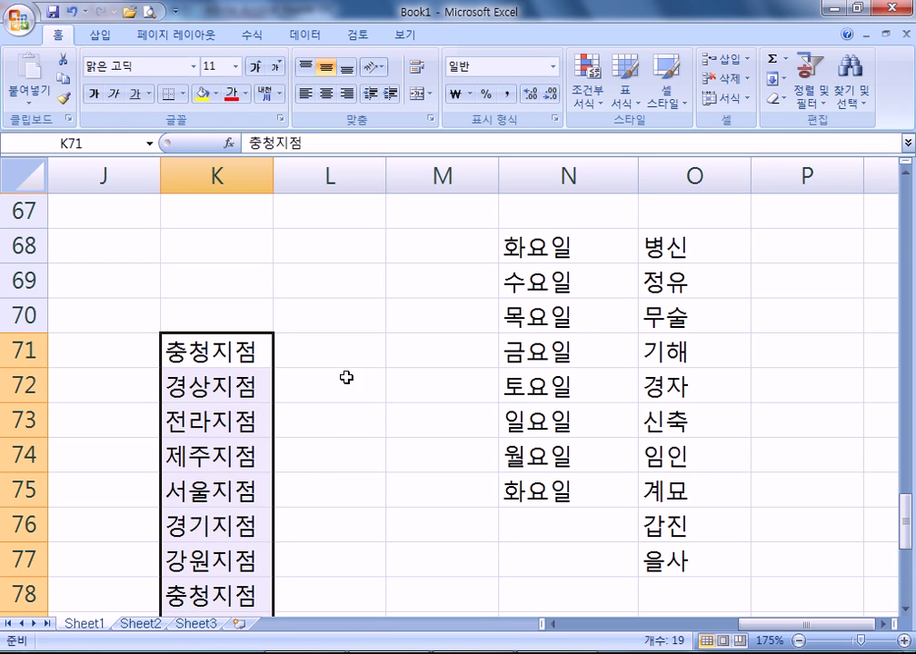
# - Switch to the study PDF and pan through page 36's 연속 데이터 options table
pyautogui.click(475, 557)
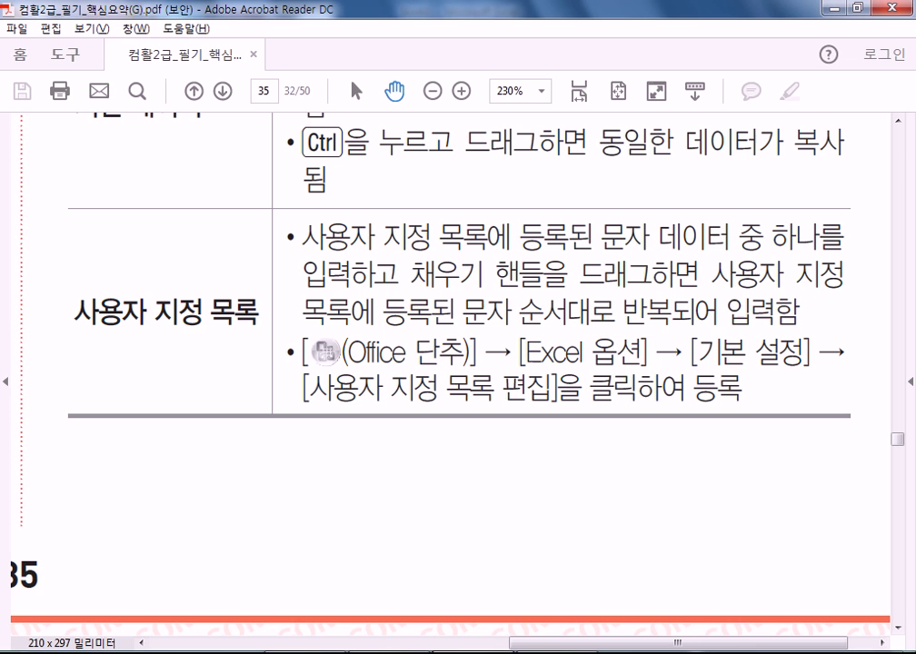
pyautogui.scroll(-10, 386, 324)
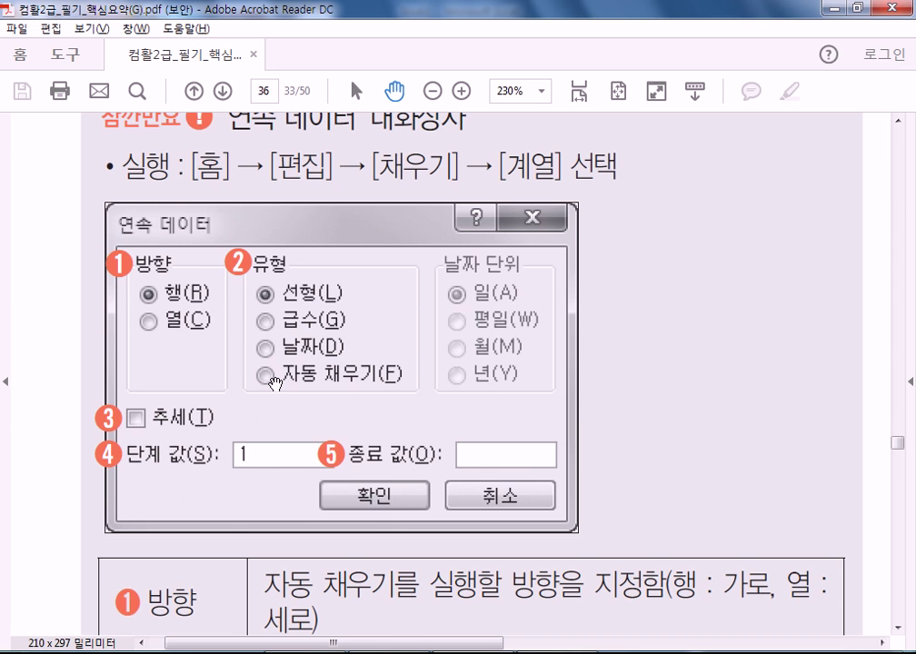
pyautogui.moveTo(376, 398); pyautogui.dragTo(375, 315)
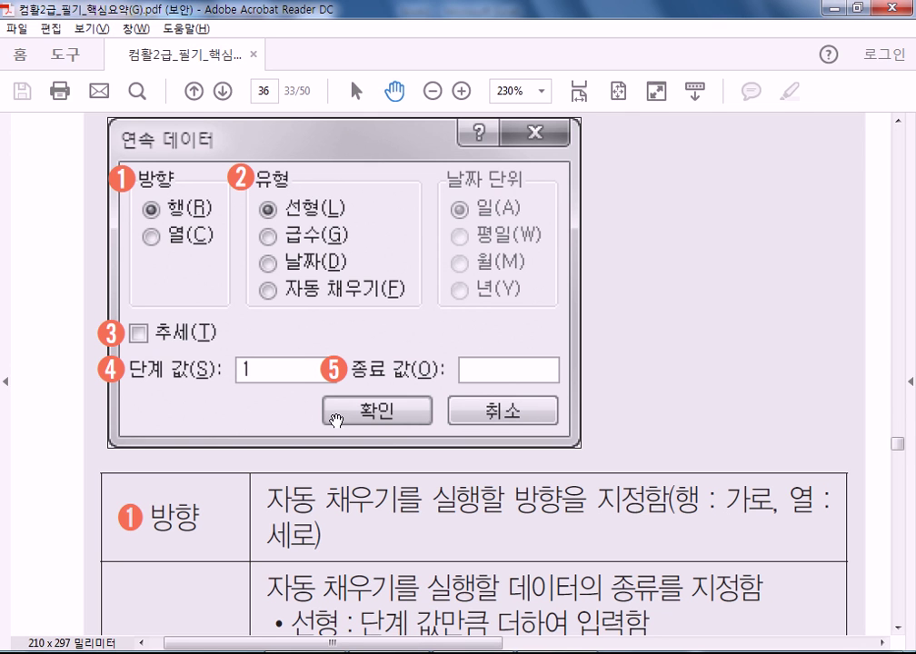
pyautogui.moveTo(339, 413); pyautogui.dragTo(358, 202)
pyautogui.scroll(-1, 359, 202)
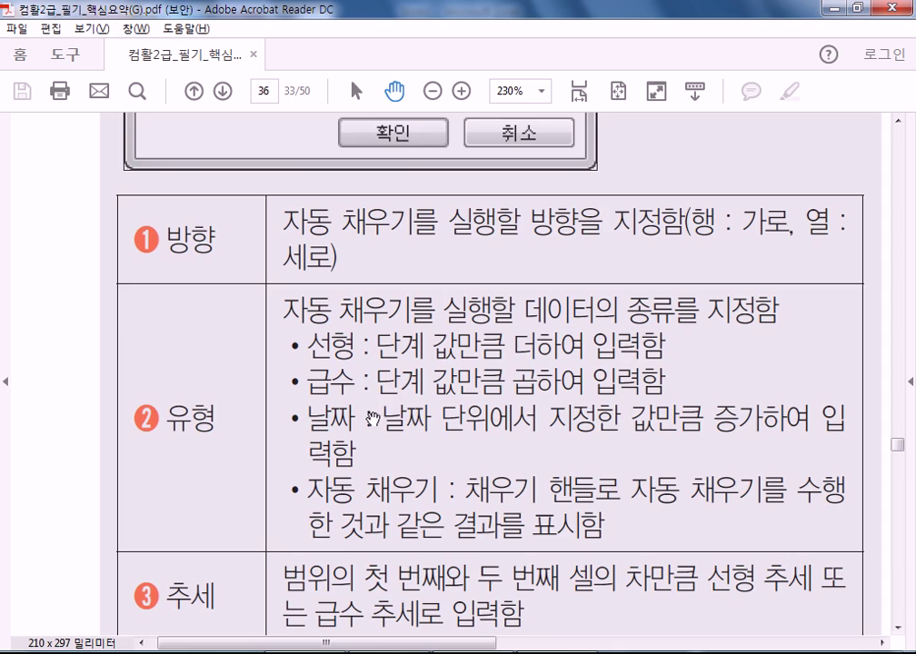
pyautogui.scroll(-10, 368, 418)
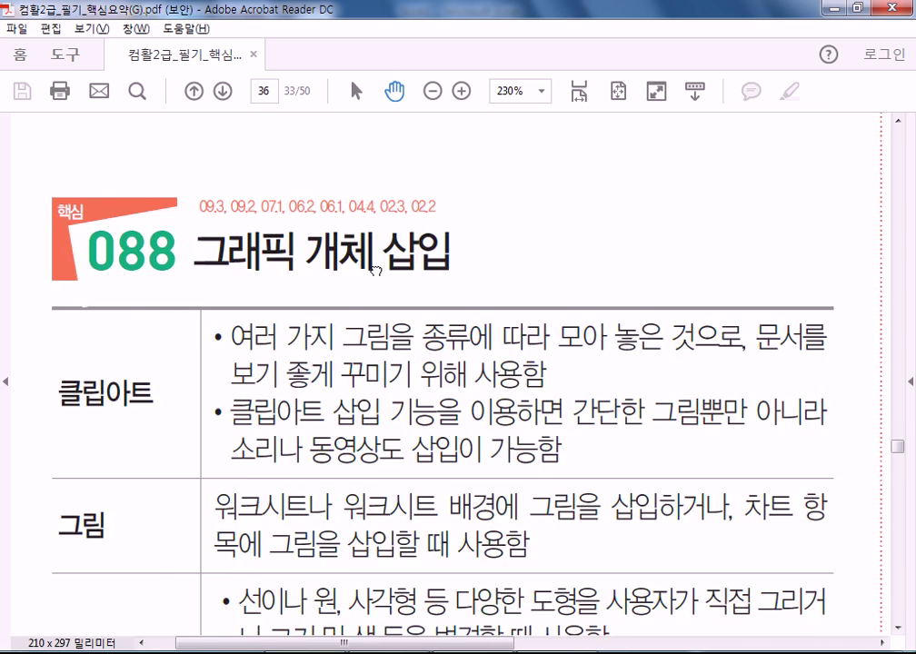
# - Read through PDF sections 088 and 089 on graphics and hyperlinks, reaching the 090 heading
pyautogui.moveTo(376, 195); pyautogui.dragTo(358, 239)
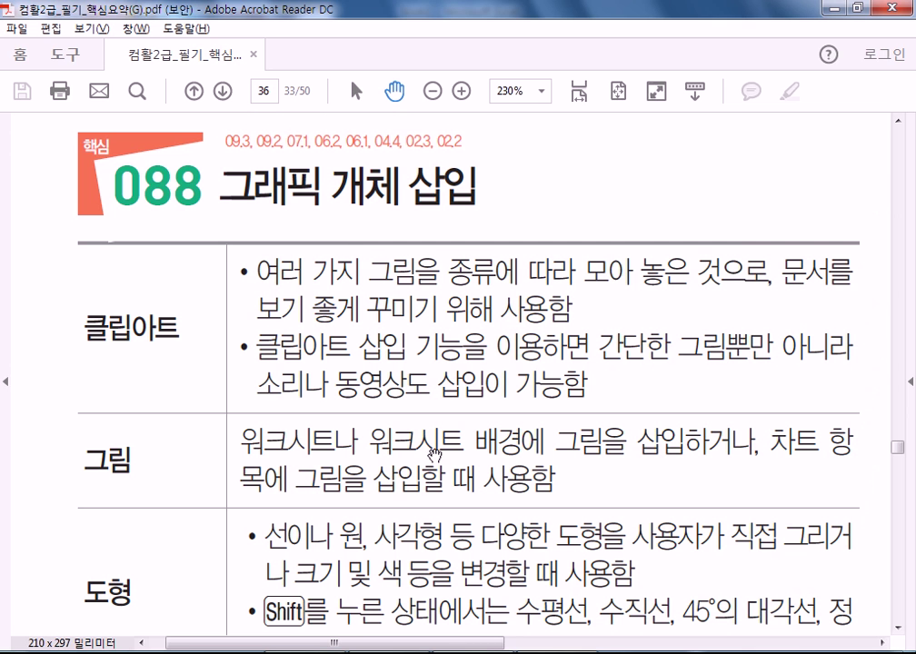
pyautogui.scroll(-5, 332, 405)
pyautogui.scroll(-3, 322, 303)
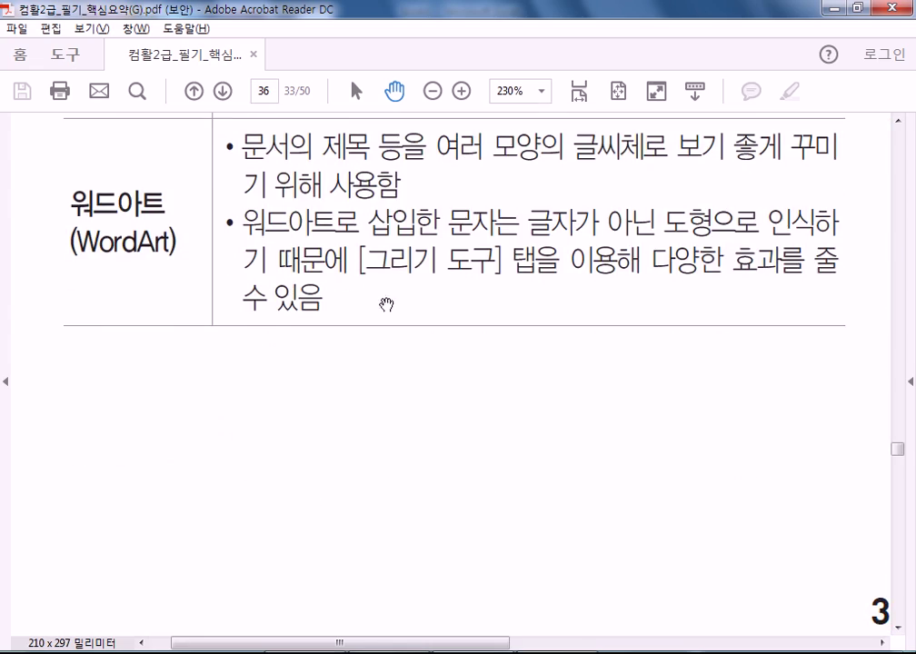
pyautogui.scroll(-2, 474, 221)
pyautogui.scroll(5, 618, 546)
pyautogui.hscroll(4, 619, 545)
pyautogui.hscroll(4, 619, 545)
pyautogui.scroll(10, 619, 546)
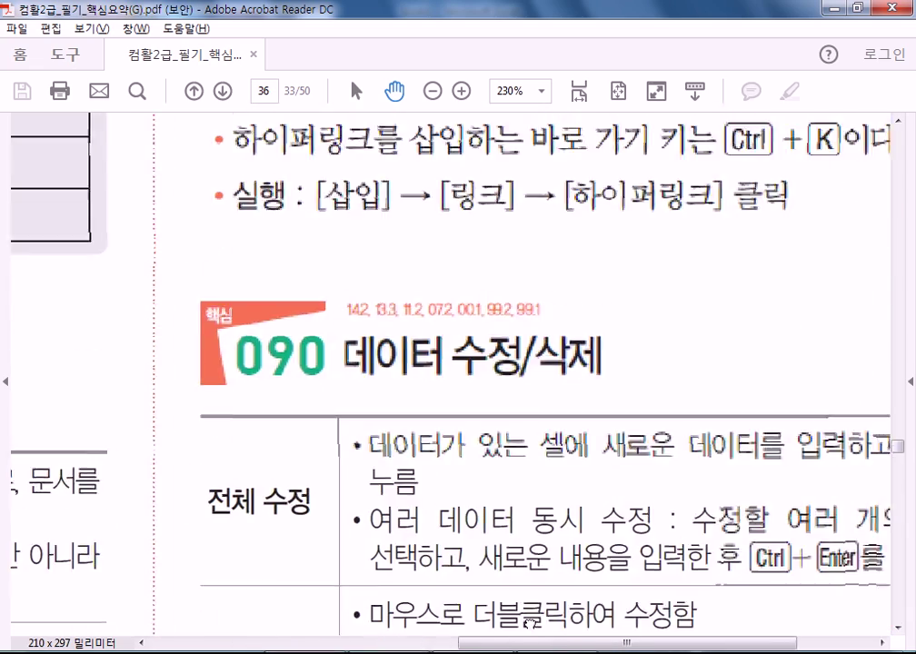
pyautogui.scroll(3, 593, 416)
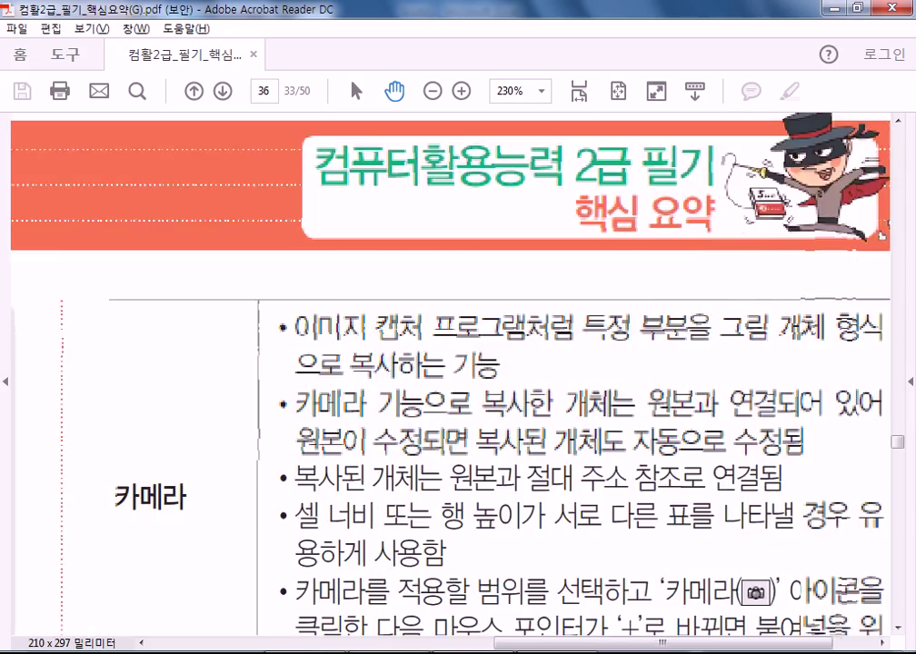
pyautogui.scroll(-9, 501, 425)
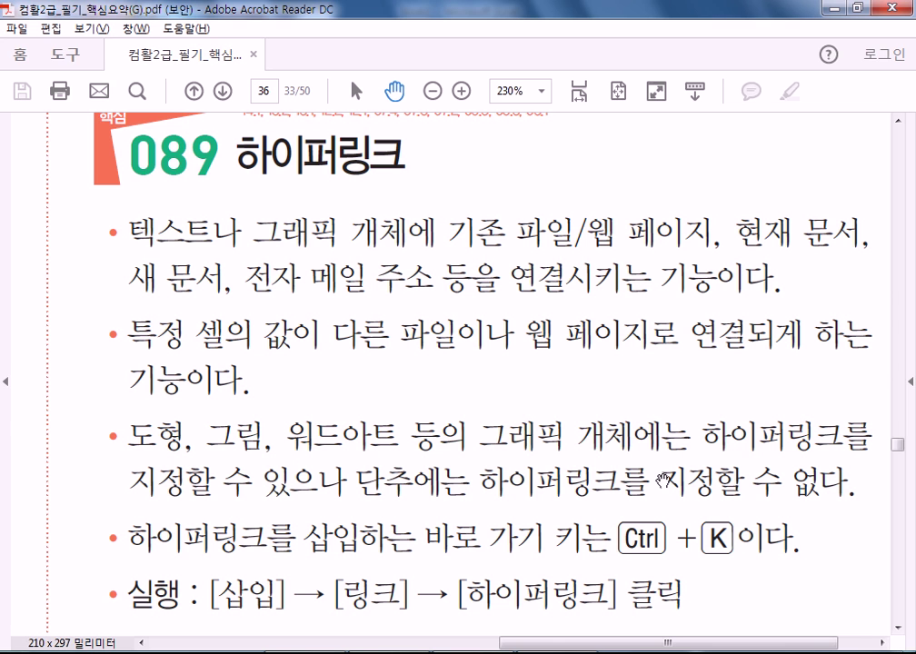
pyautogui.scroll(-3, 656, 282)
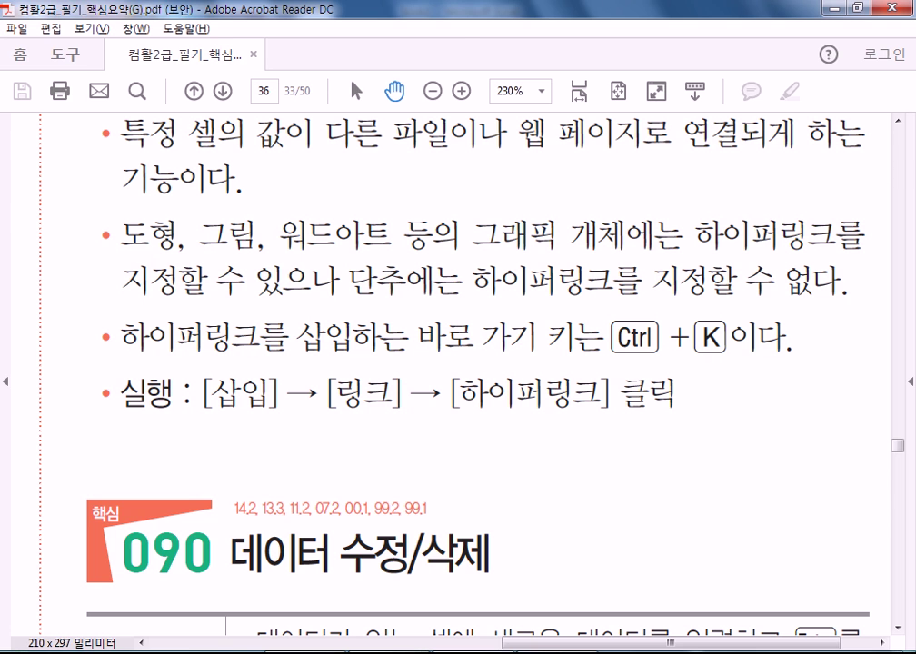
# - Back in Excel, clear the filled range selection and select cell K71 (충청지점)
pyautogui.hotkey('alt', 'Tab')
pyautogui.click(360, 341)
pyautogui.click(232, 351)
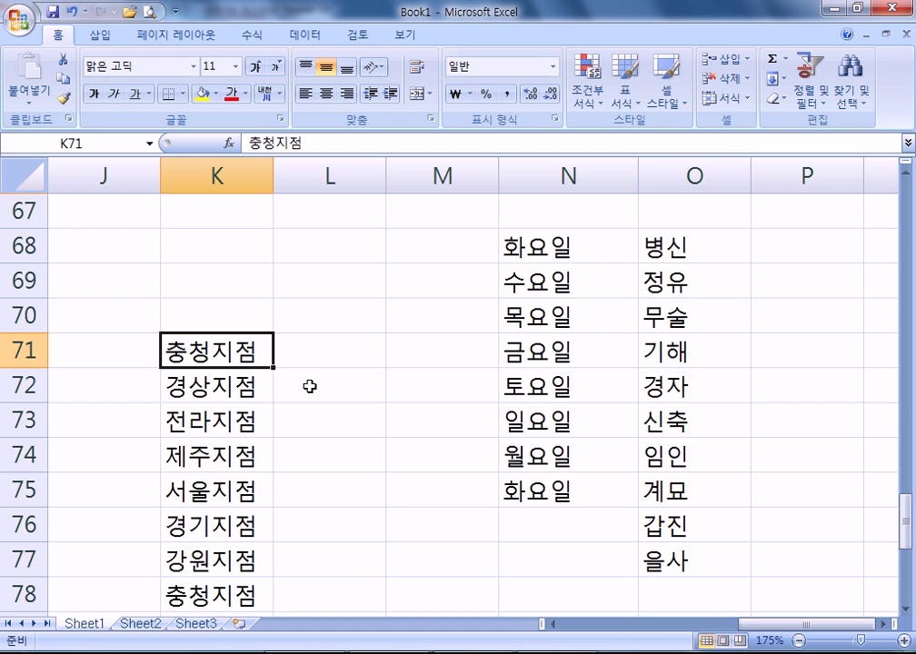
# - Hyperlink K71's 충청지점 to cell O68 in this workbook
pyautogui.hotkey('ctrl', 'k')
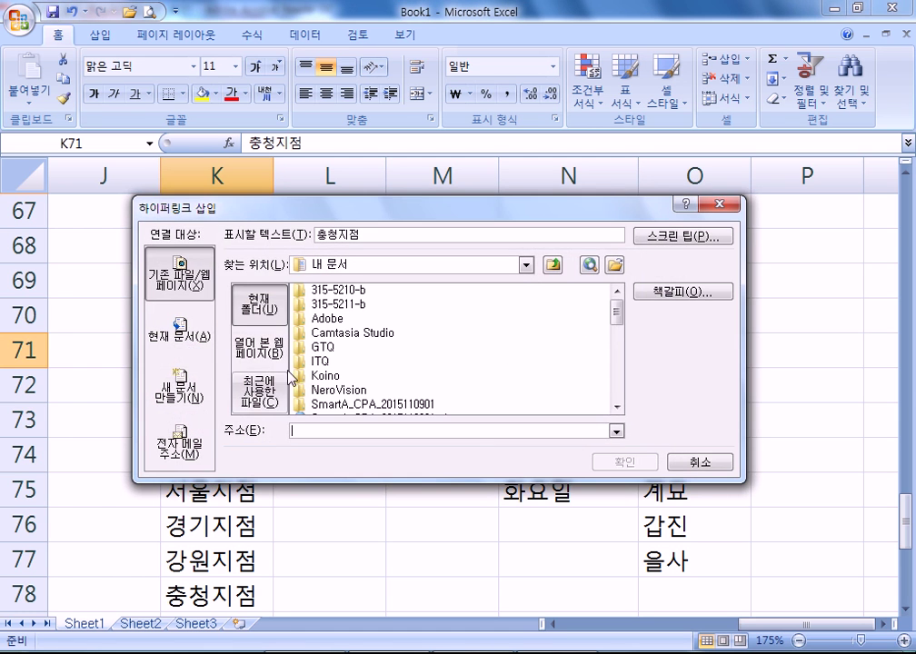
pyautogui.moveTo(352, 211); pyautogui.dragTo(546, 114)
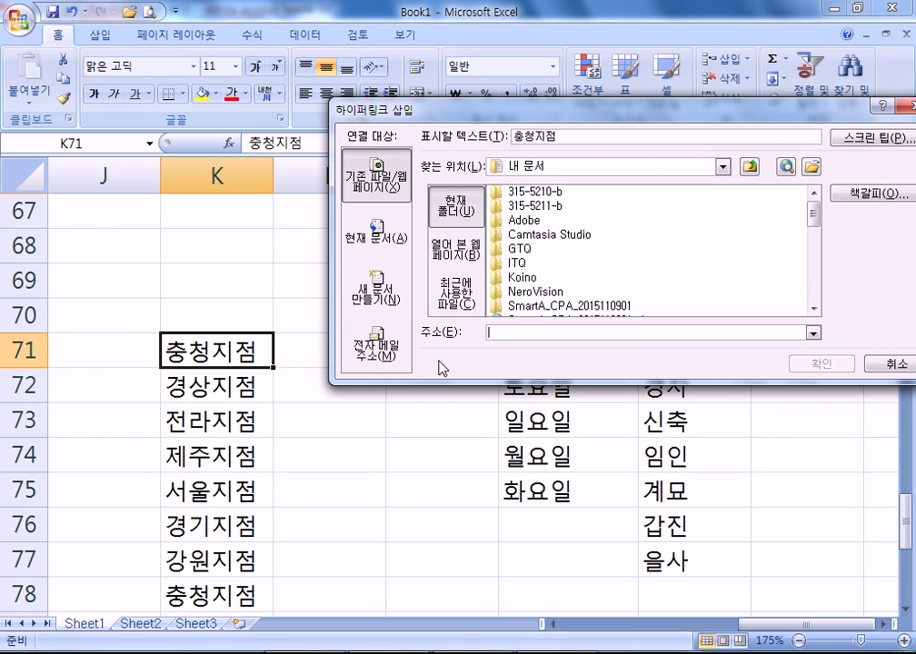
pyautogui.moveTo(425, 108); pyautogui.dragTo(579, 173)
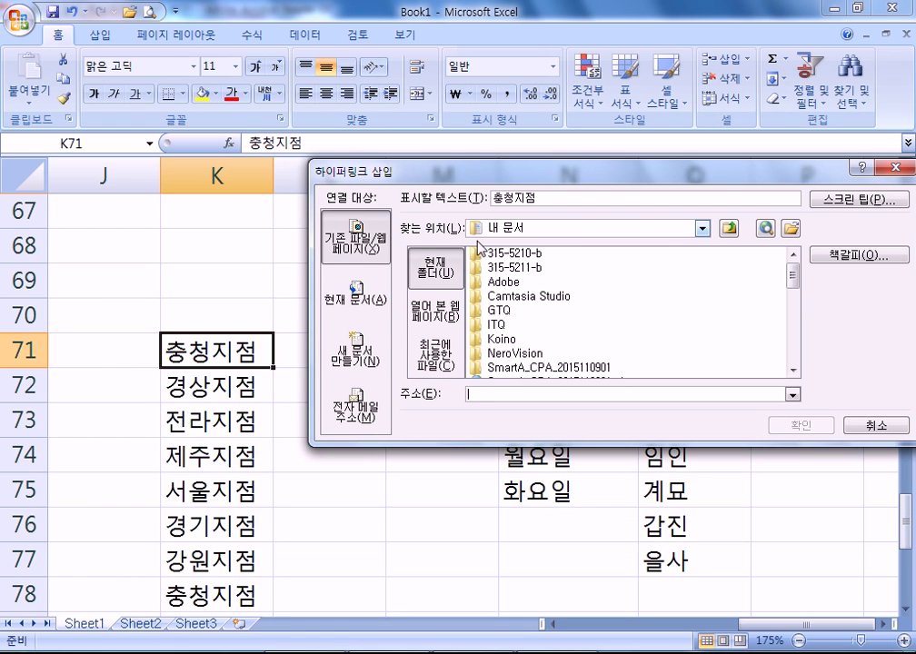
pyautogui.click(355, 291)
pyautogui.moveTo(486, 178); pyautogui.dragTo(412, 387)
pyautogui.doubleClick(338, 452)
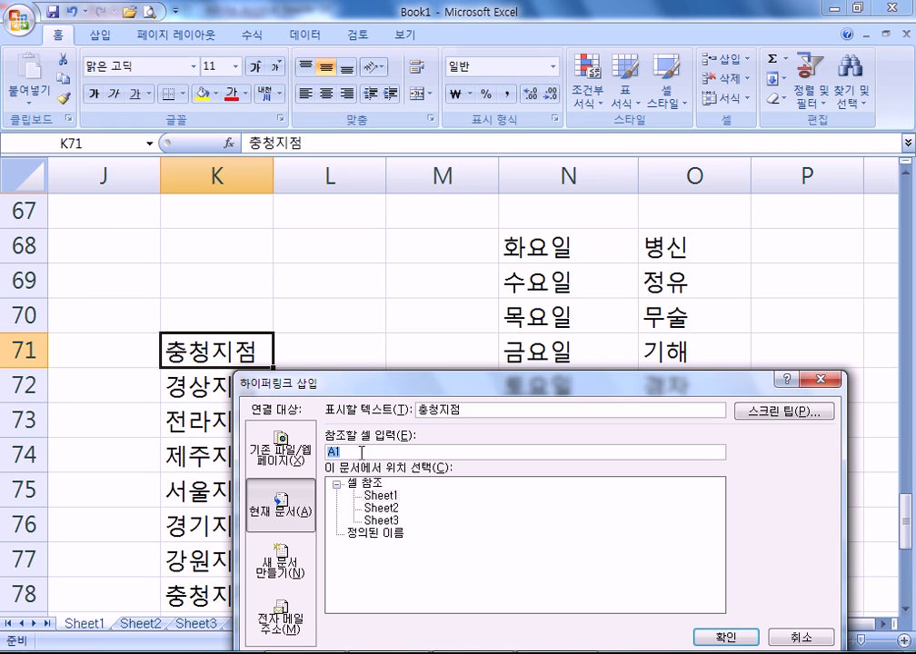
pyautogui.write('이')
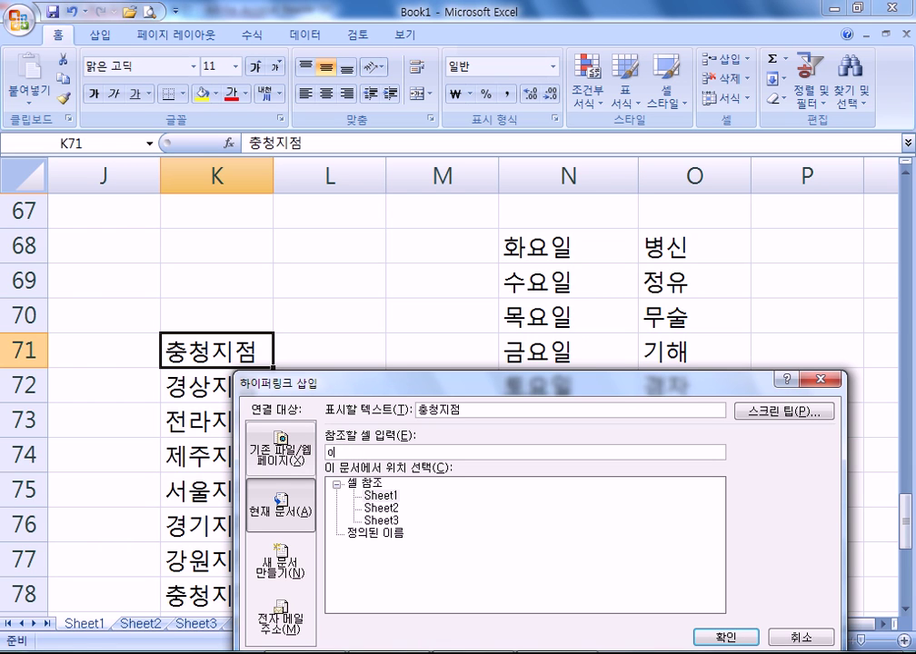
pyautogui.write('이')
pyautogui.press('BackSpace')
pyautogui.write('68')
pyautogui.click(738, 637)
# - Test the 충청지점 link by jumping to O68 and back to L73 with Alt+Left
pyautogui.click(340, 462)
pyautogui.click(237, 383)
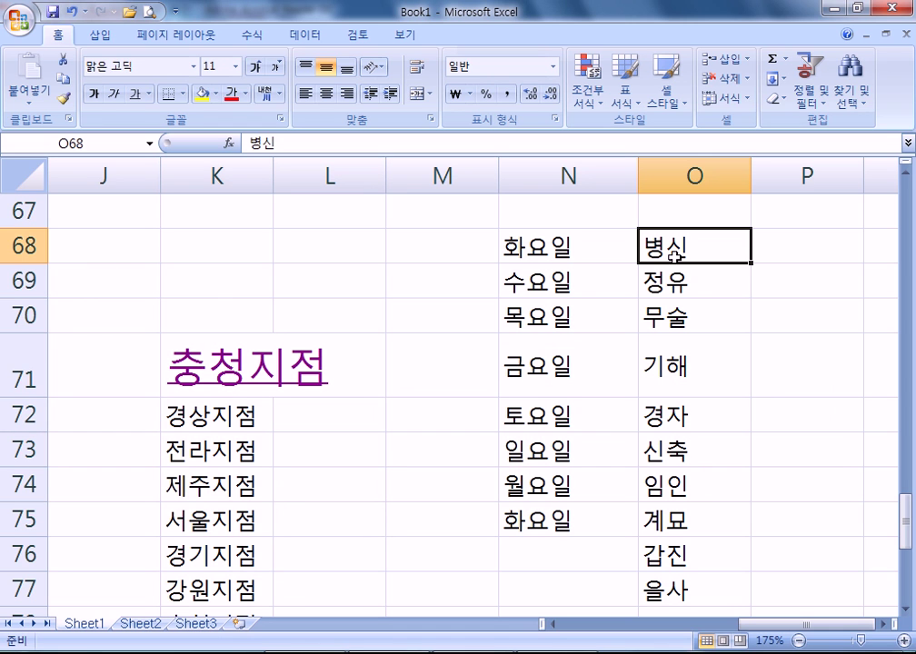
pyautogui.hotkey('alt', 'Left')
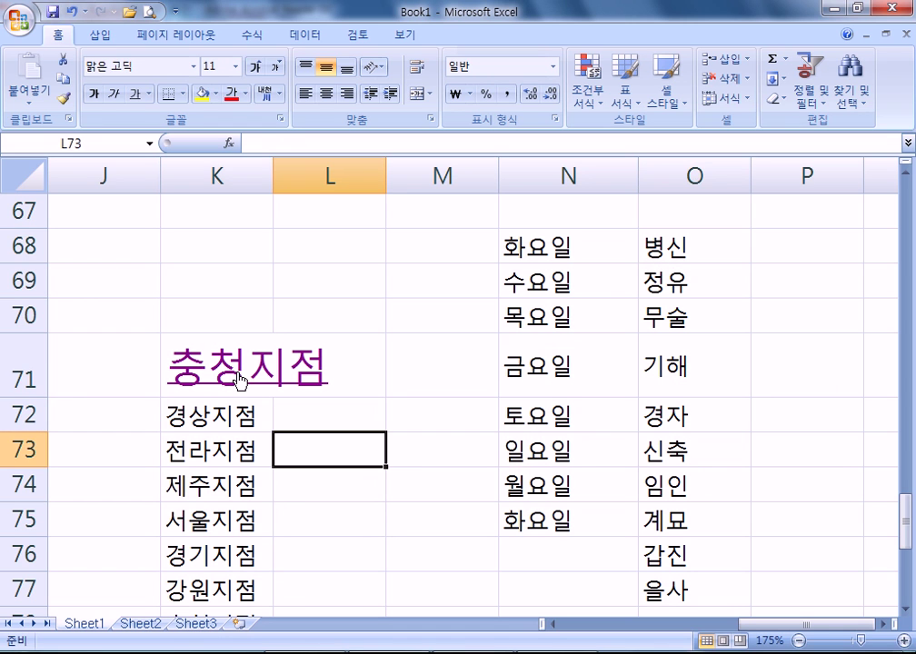
pyautogui.click(239, 380)
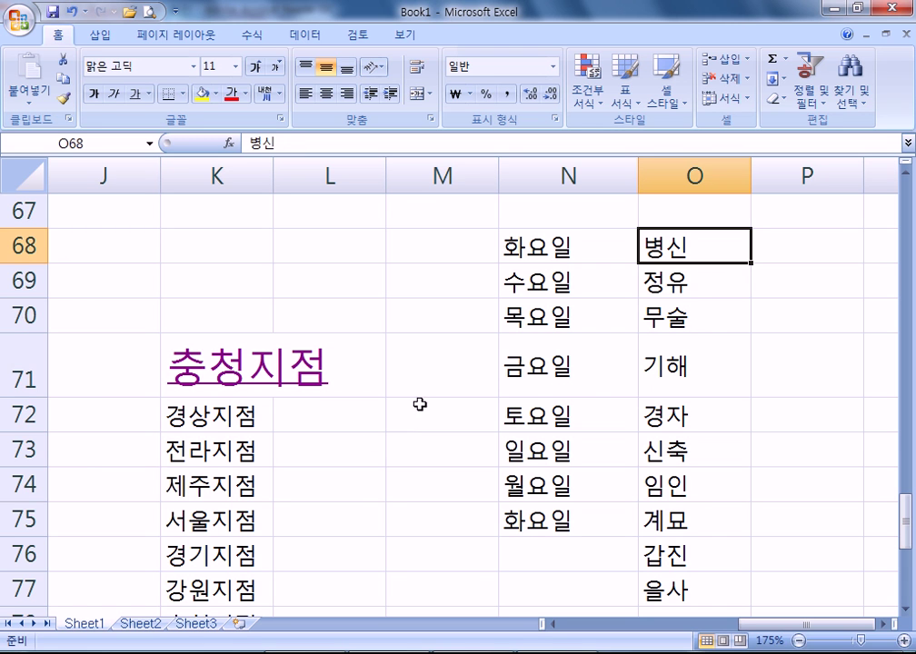
pyautogui.rightClick(241, 382)
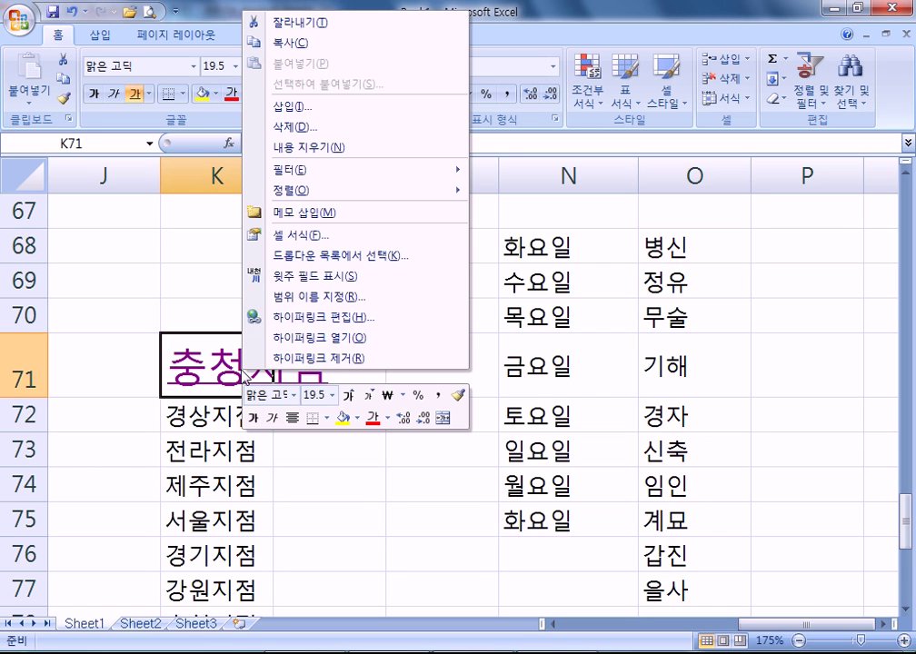
pyautogui.click(313, 317)
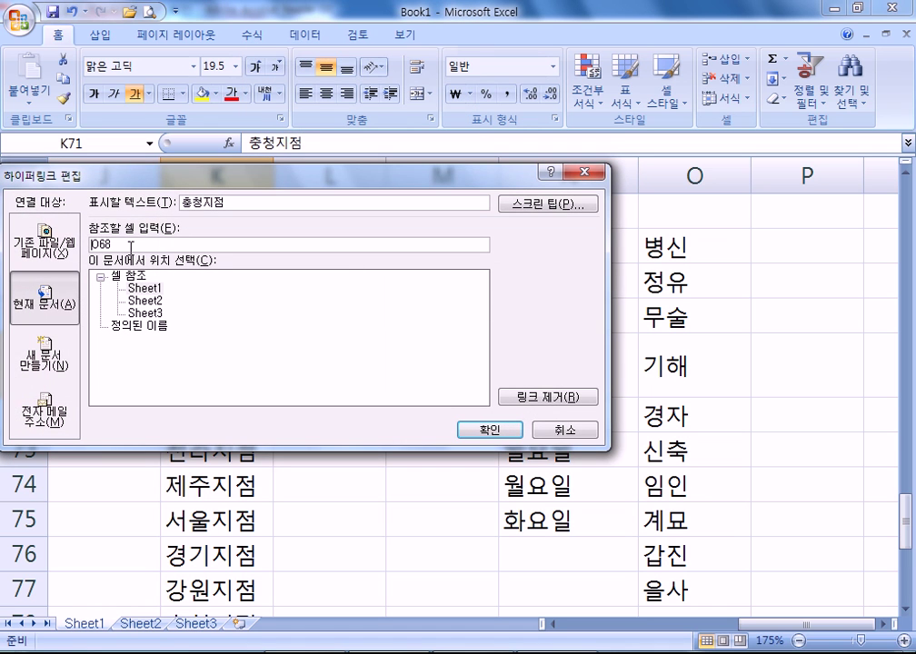
pyautogui.click(54, 242)
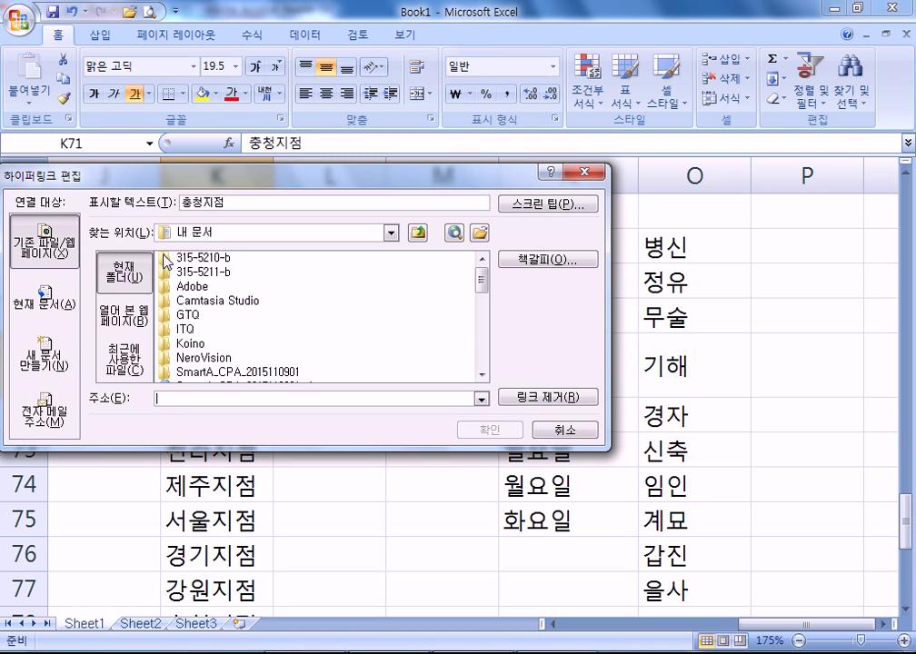
pyautogui.write('www.')
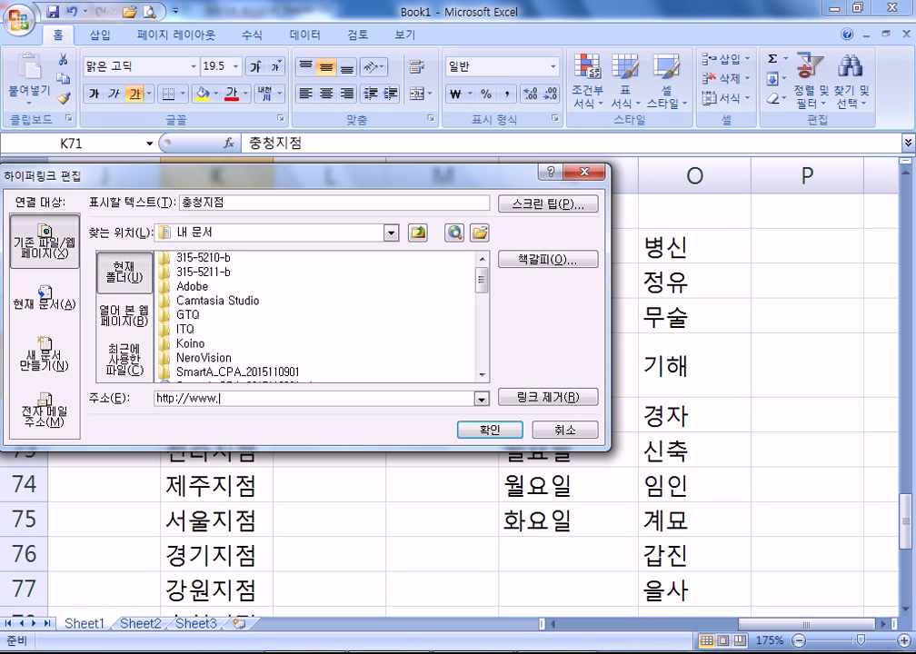
pyautogui.write('naver.com')
pyautogui.click(489, 430)
pyautogui.click(378, 511)
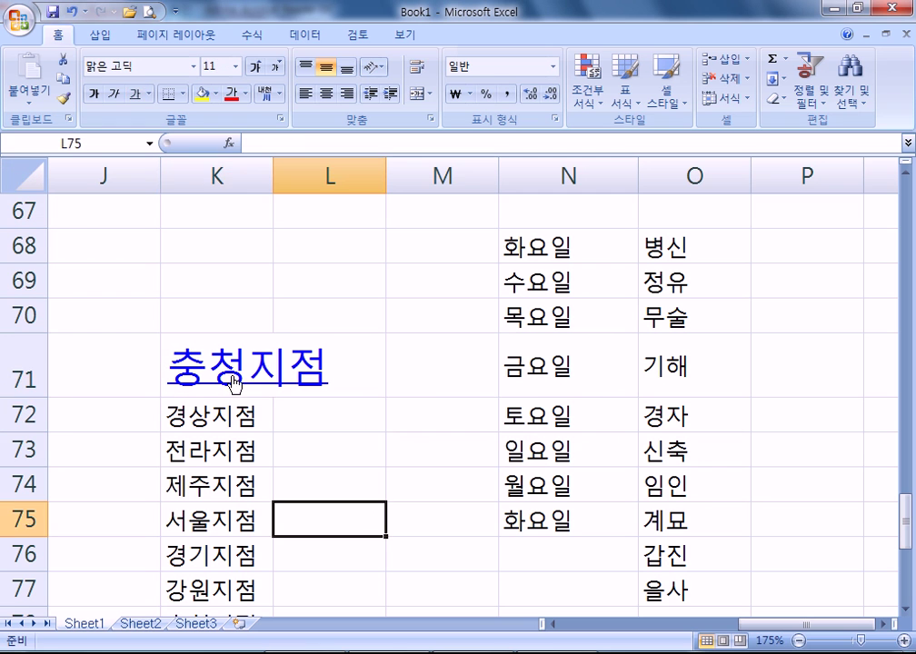
# - Follow 충청지점 to the NAVER homepage, close the browser, and switch to the PDF
pyautogui.click(229, 379)
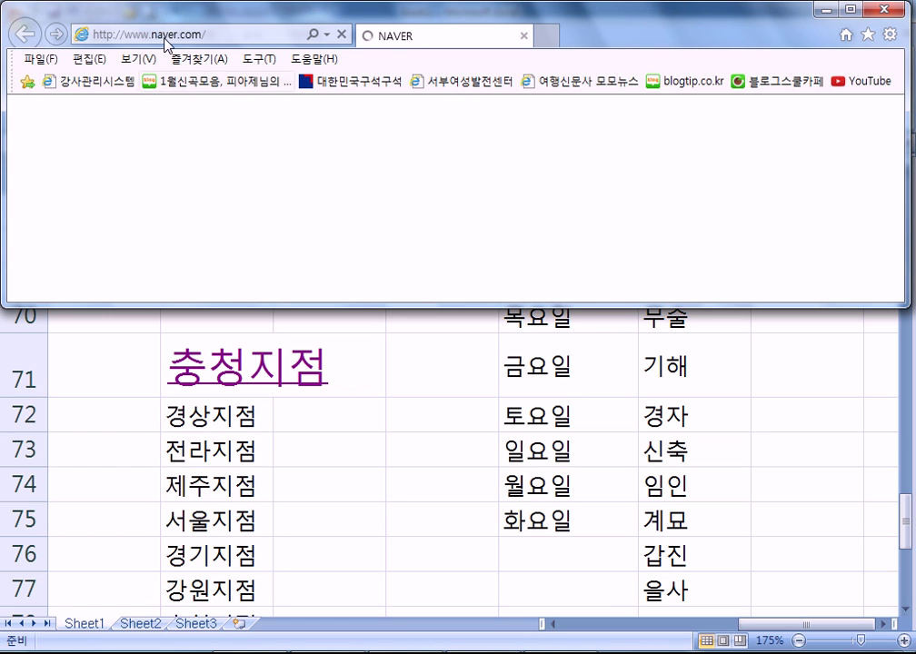
pyautogui.click(888, 11)
pyautogui.click(450, 418)
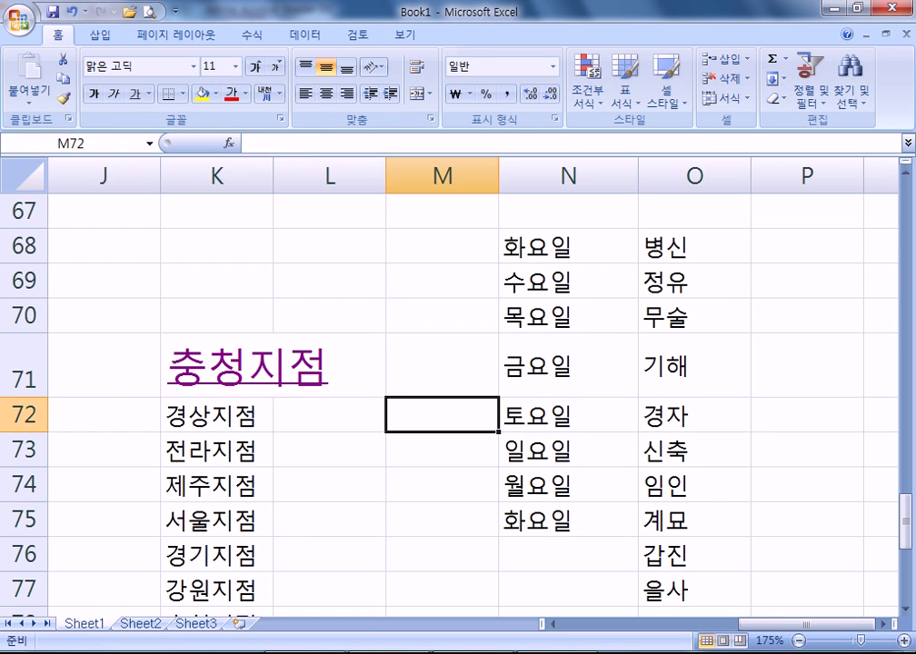
pyautogui.hotkey('alt', 'Tab')
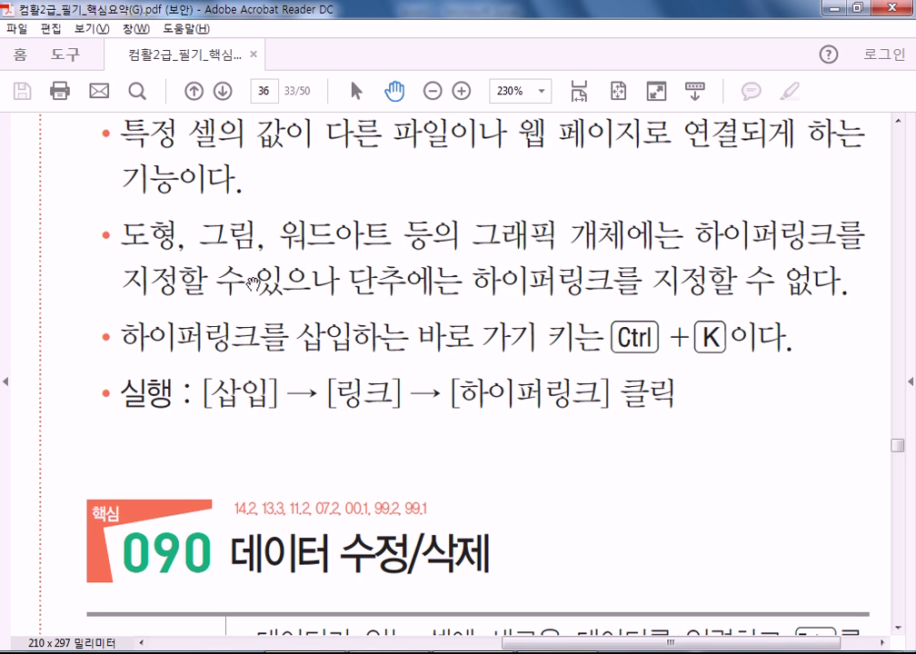
# - Scroll the PDF down to the 핵심 090 데이터 수정/삭제 table
pyautogui.scroll(-3, 209, 300)
pyautogui.scroll(-2, 262, 300)
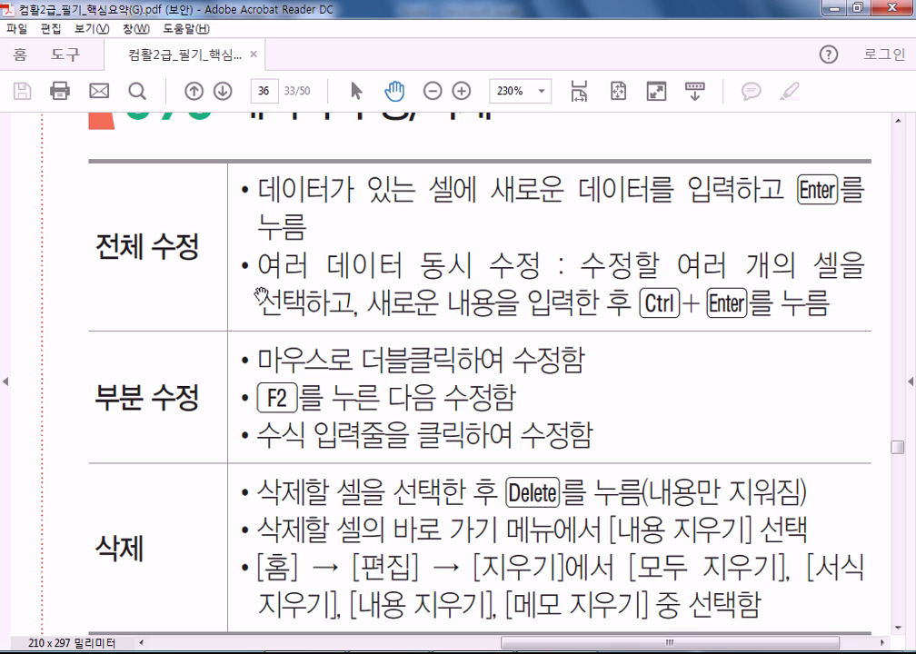
# - Scroll and pan the PDF to page 37's section 91 찾기/바꾸기 notes
pyautogui.scroll(-2, 727, 418)
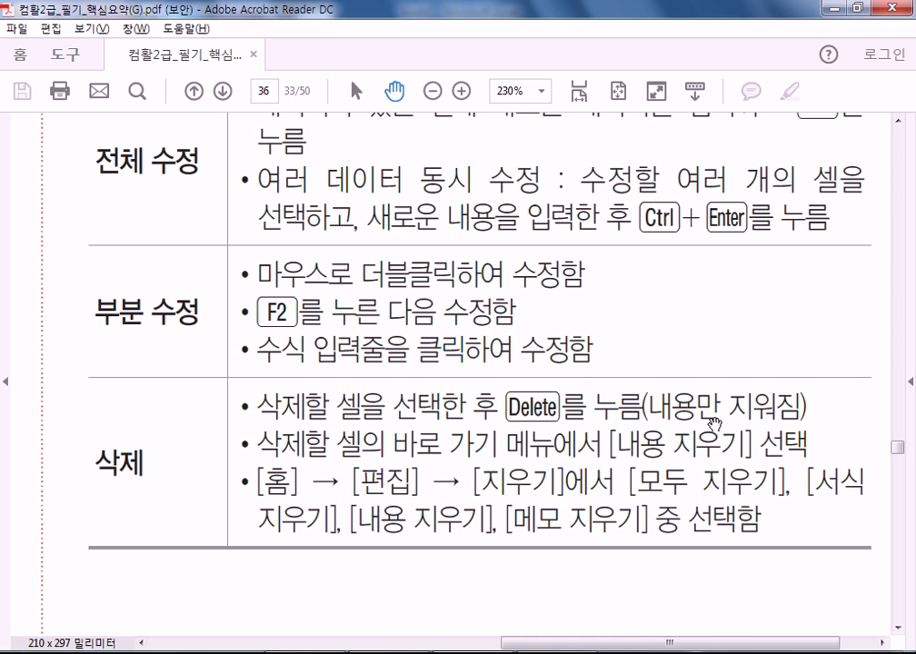
pyautogui.moveTo(529, 557); pyautogui.dragTo(538, 390)
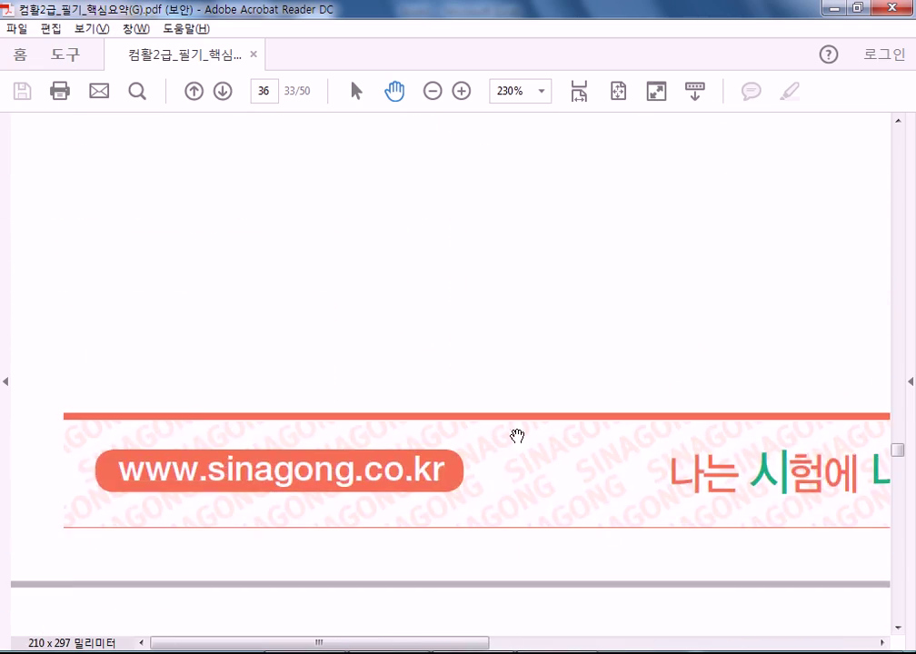
pyautogui.scroll(-10, 538, 389)
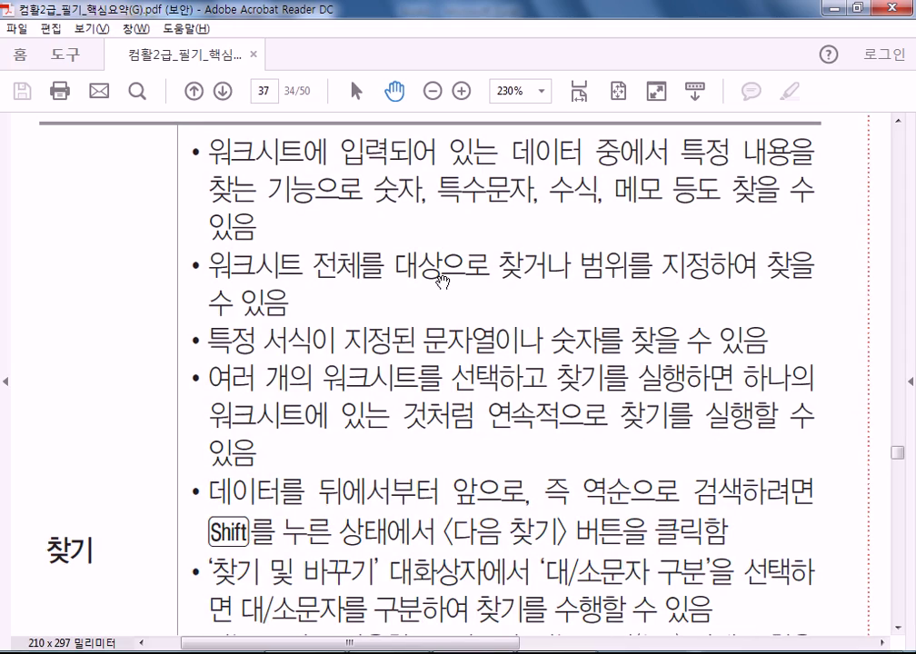
pyautogui.moveTo(448, 306); pyautogui.dragTo(387, 421)
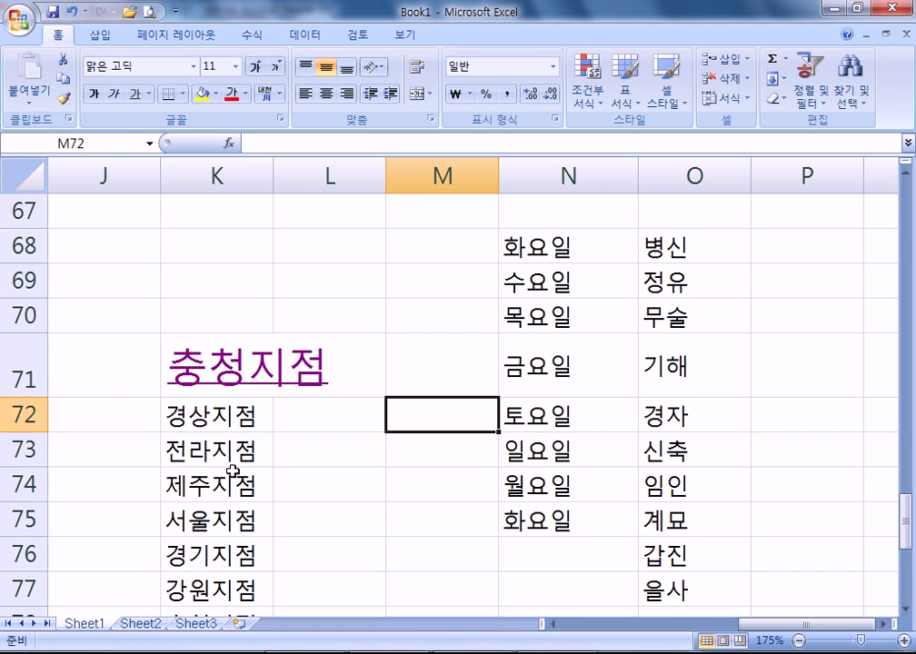
# - Browse the sheet and locate the 화요일 cells N68 and N75
pyautogui.scroll(8, 232, 470)
pyautogui.scroll(-6, 241, 474)
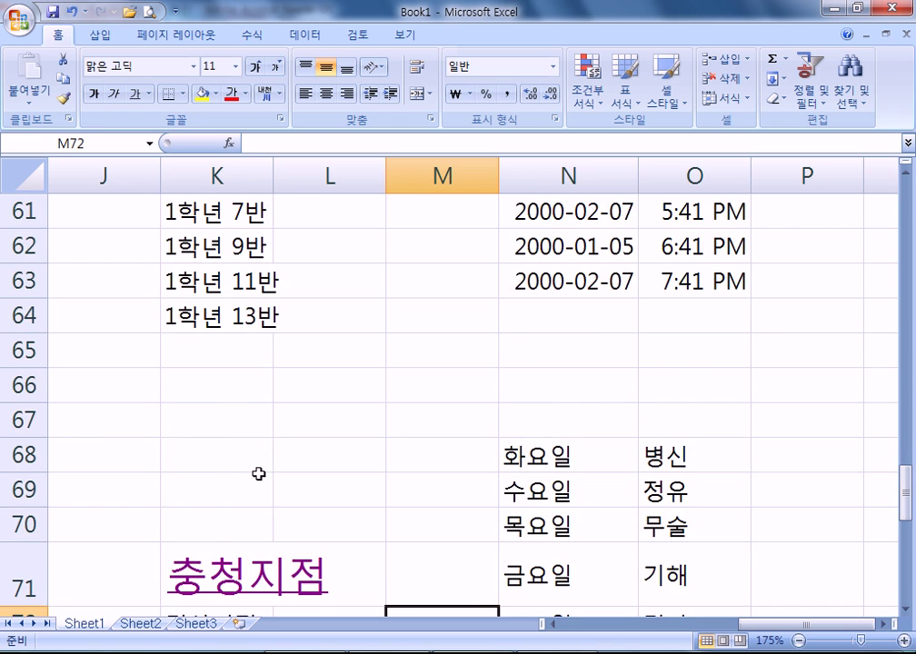
pyautogui.scroll(-6, 259, 474)
pyautogui.scroll(4, 265, 476)
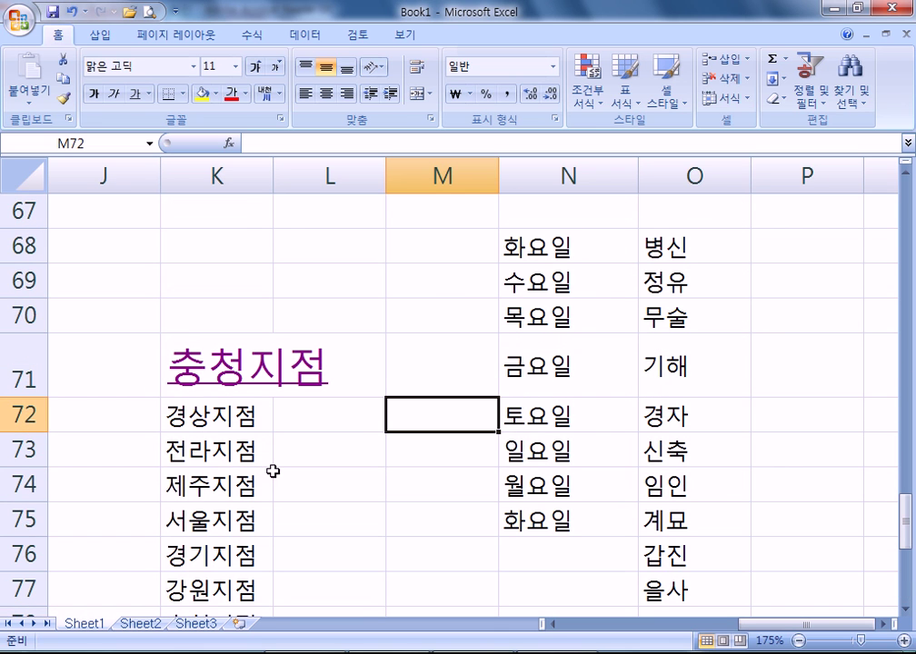
pyautogui.scroll(7, 272, 469)
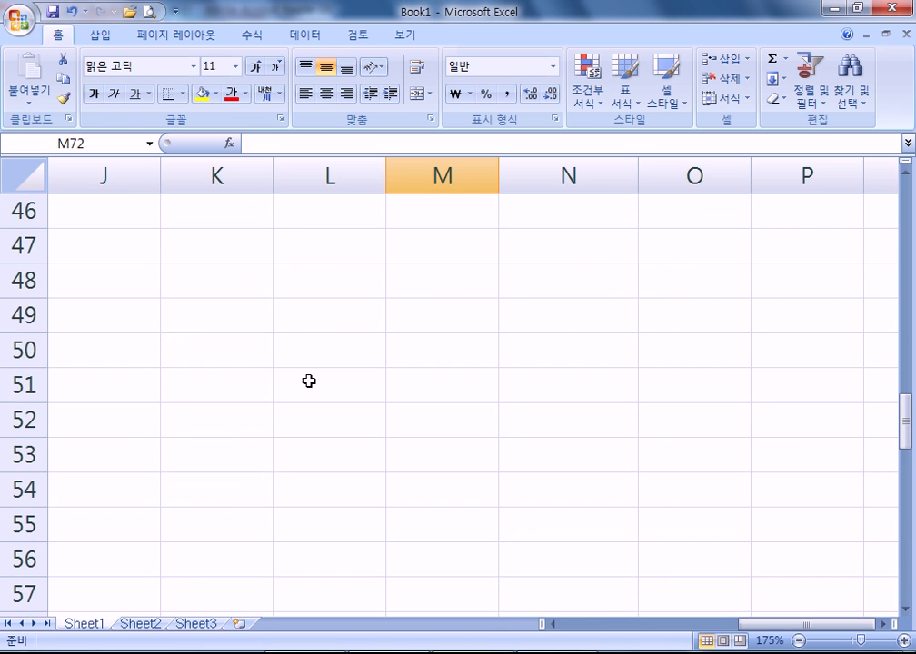
pyautogui.hotkey('ctrl', 'Home')
pyautogui.scroll(-6, 517, 334)
pyautogui.scroll(1, 483, 360)
pyautogui.scroll(-20, 509, 351)
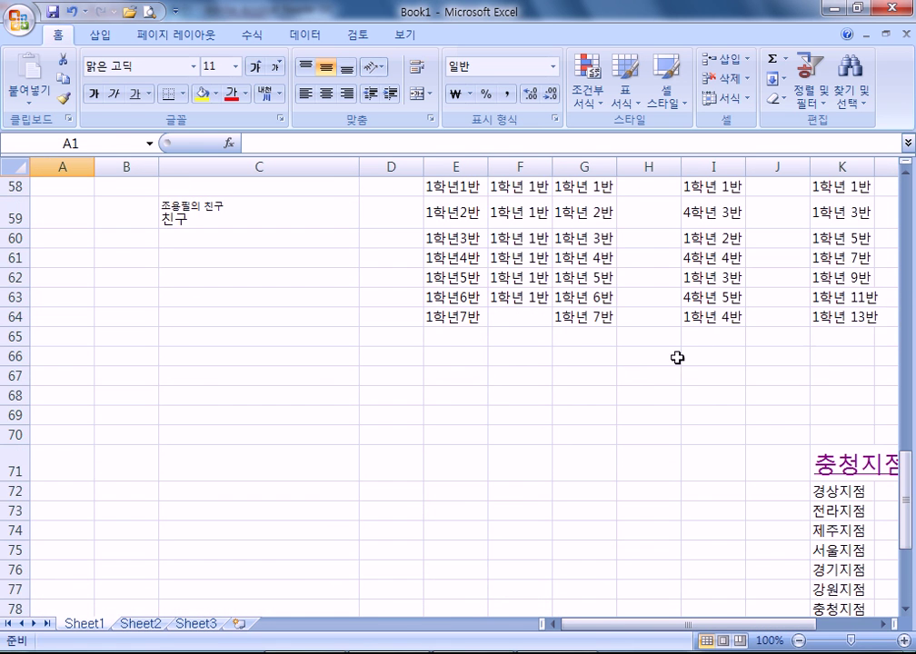
pyautogui.scroll(-2, 717, 354)
pyautogui.moveTo(696, 624); pyautogui.dragTo(752, 624)
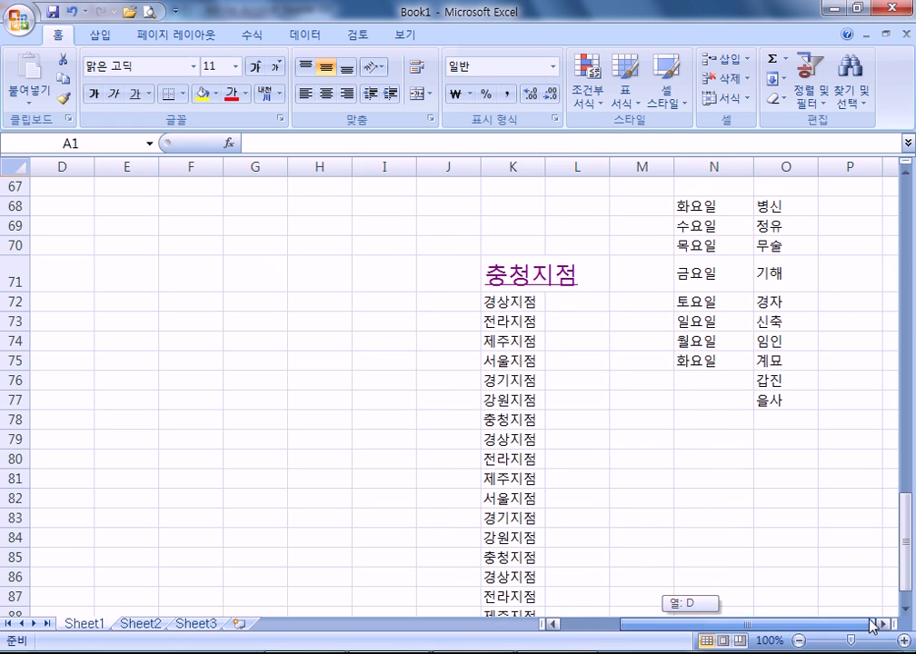
pyautogui.click(700, 207)
pyautogui.click(696, 360)
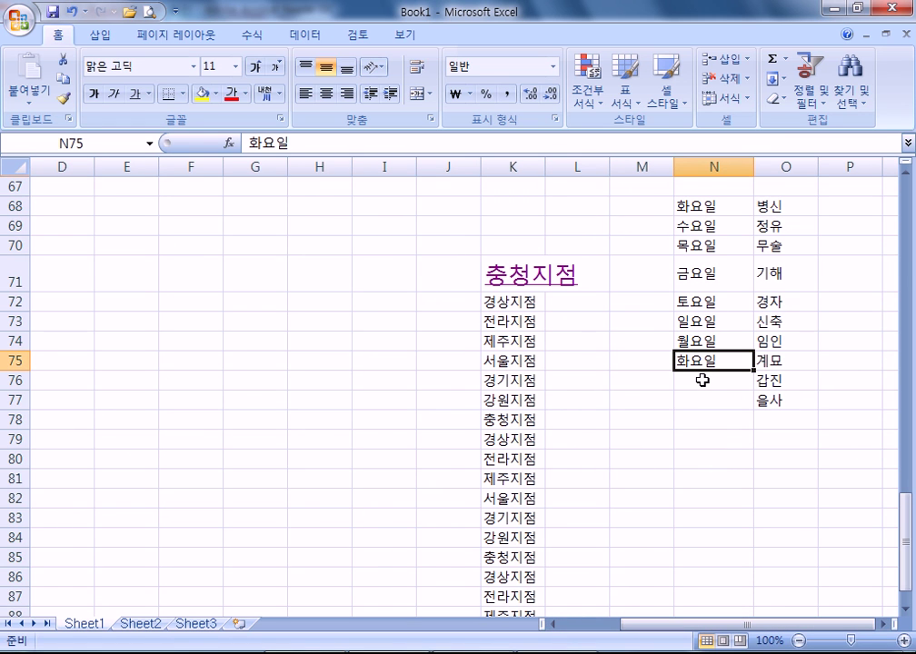
# - From cell A1, open Find and enter 화요일 as the search text
pyautogui.hotkey('ctrl', 'Home')
pyautogui.click(838, 91)
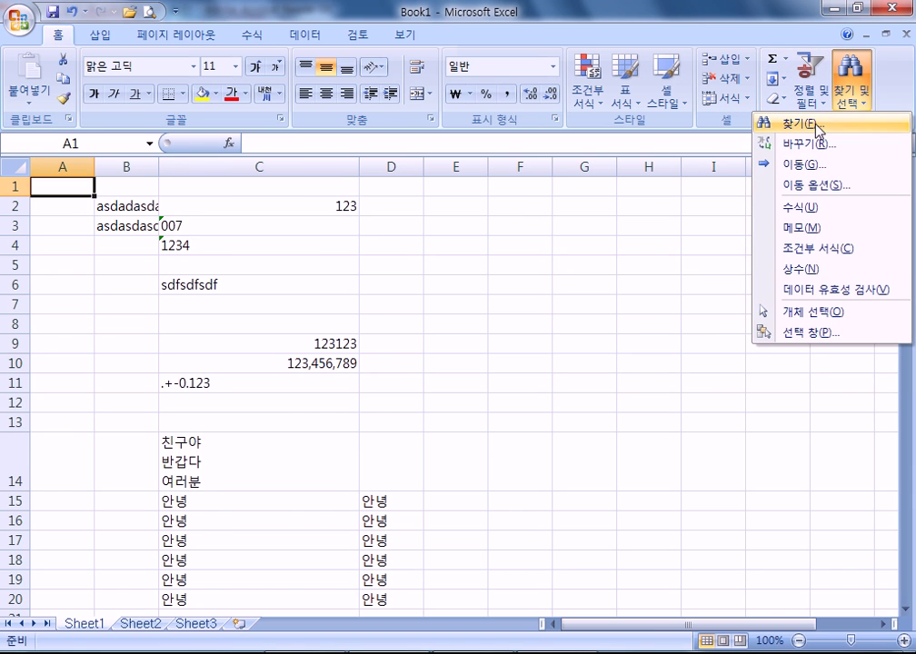
pyautogui.click(829, 124)
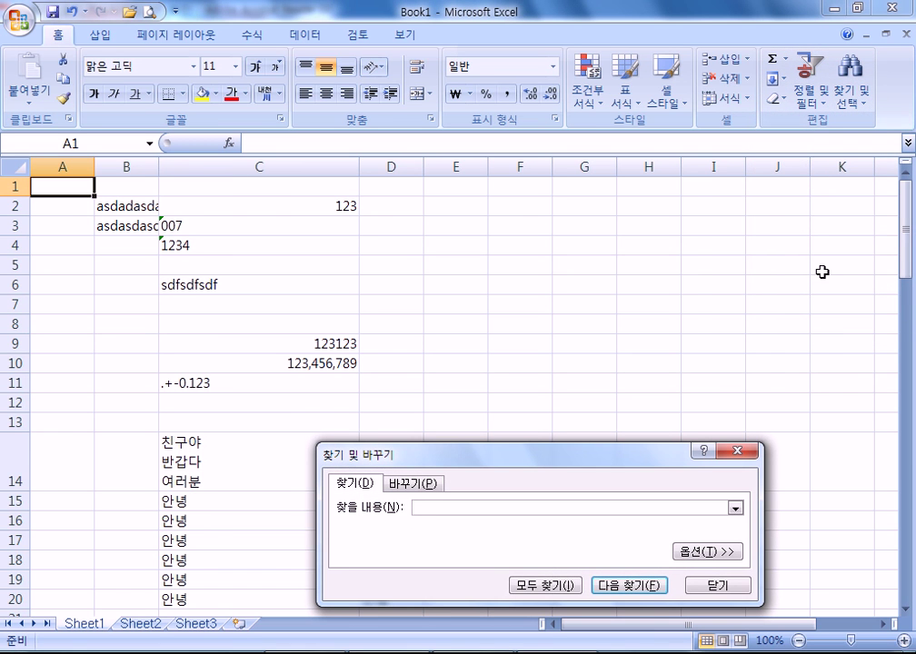
pyautogui.write('하나')
pyautogui.write('화요일')
pyautogui.moveTo(591, 451); pyautogui.dragTo(654, 171)
pyautogui.click(488, 228)
pyautogui.press('BackSpace')
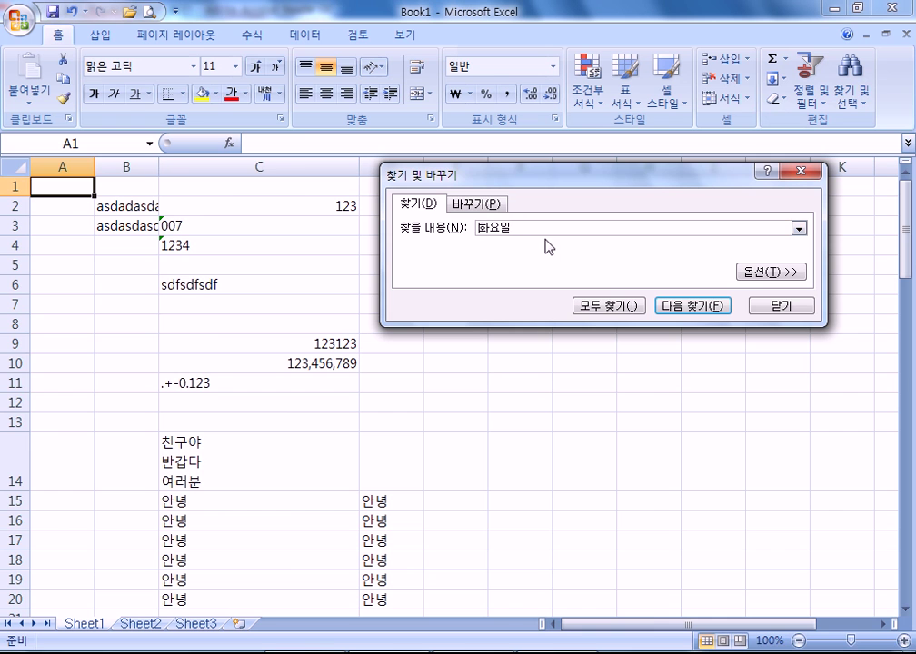
# - Cycle Find Next between the 화요일 matches in N68 and N75
pyautogui.click(682, 307)
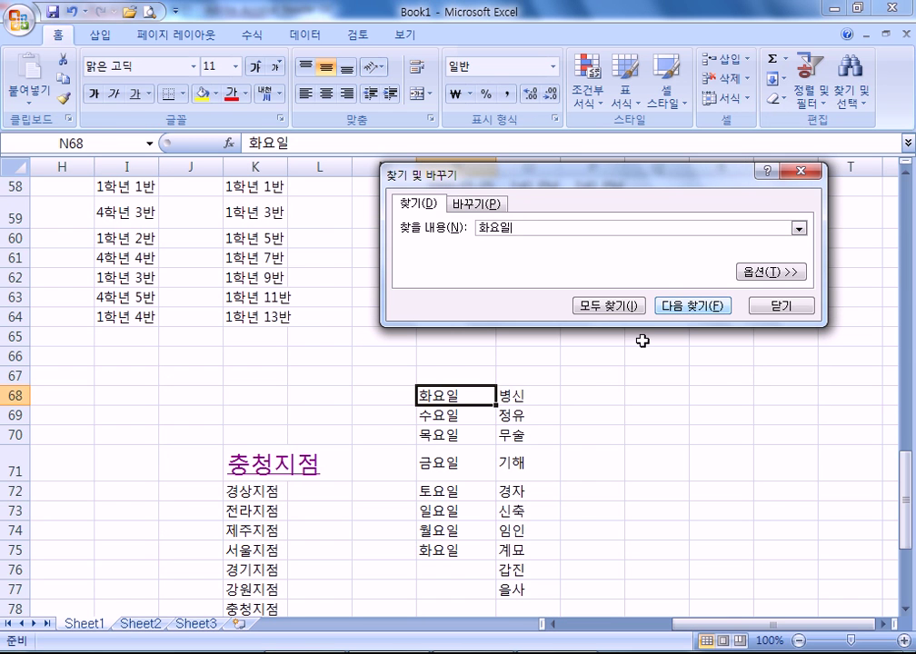
pyautogui.click(702, 311)
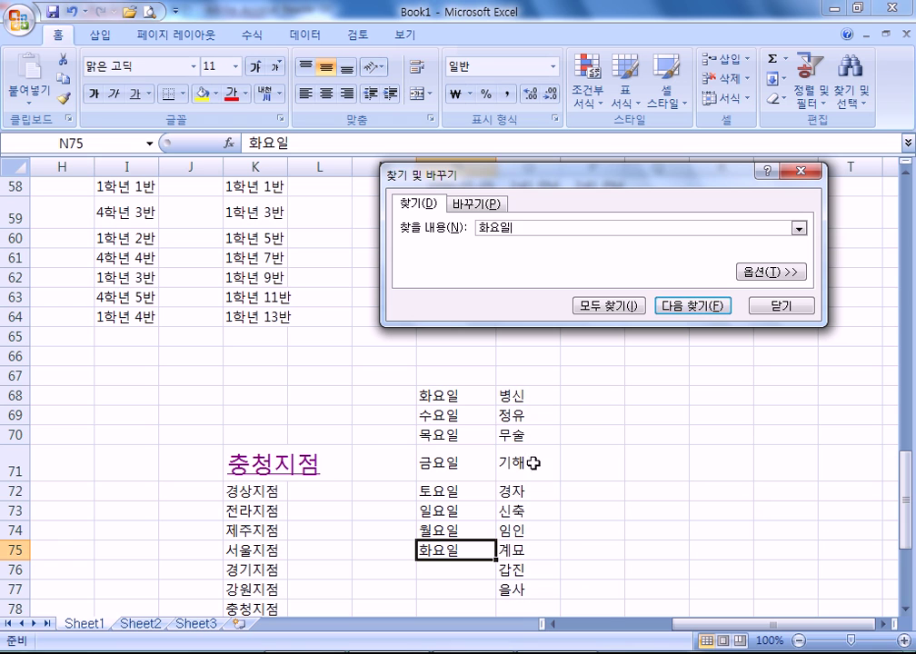
pyautogui.click(712, 309)
pyautogui.click(711, 309)
pyautogui.click(712, 310)
pyautogui.click(713, 310)
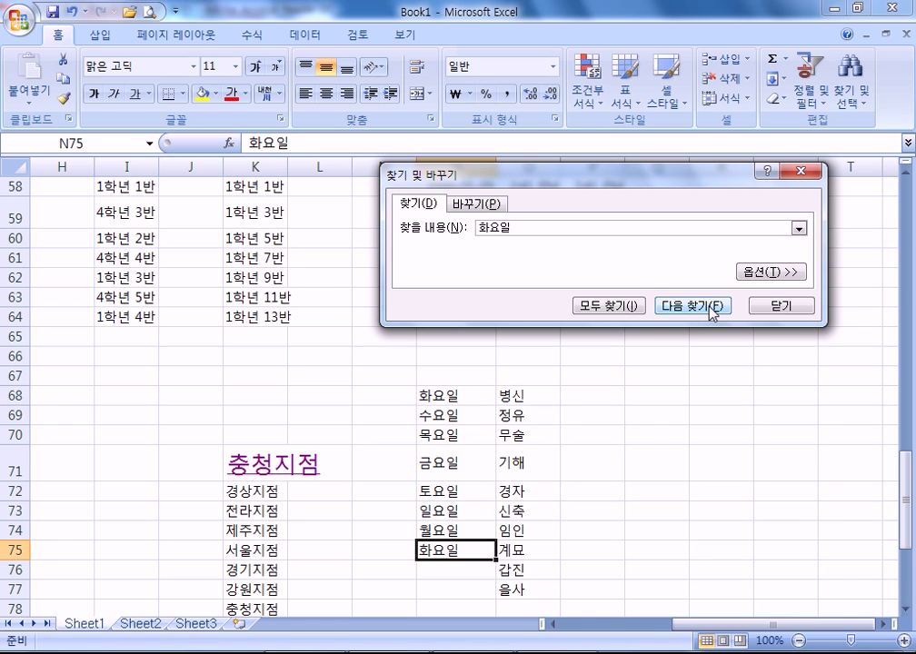
pyautogui.click(711, 310)
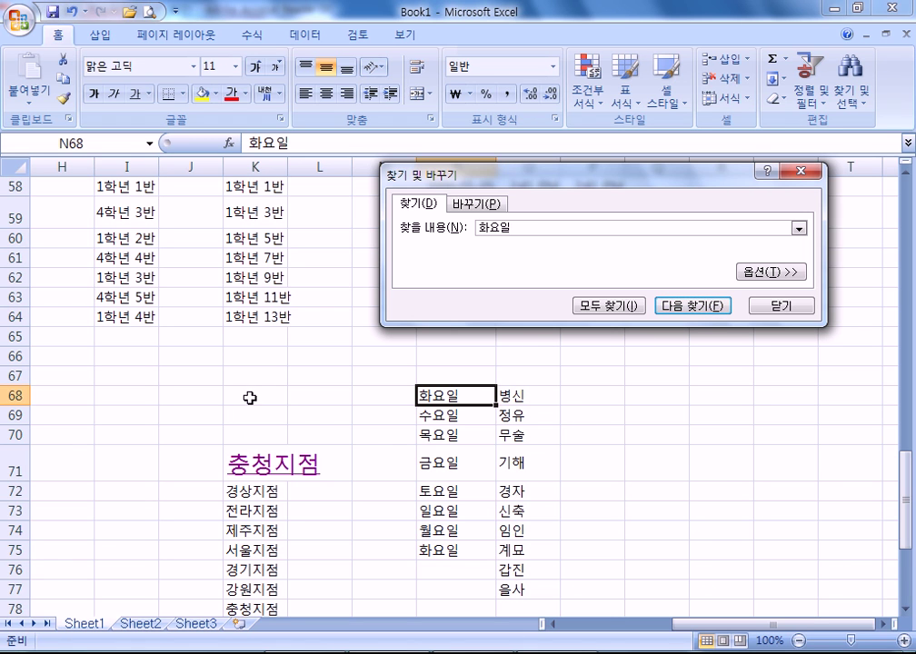
# - Search for 1학년 4반 and repeat Find Next on its I64 match
pyautogui.doubleClick(495, 228)
pyautogui.write('1학년 ')
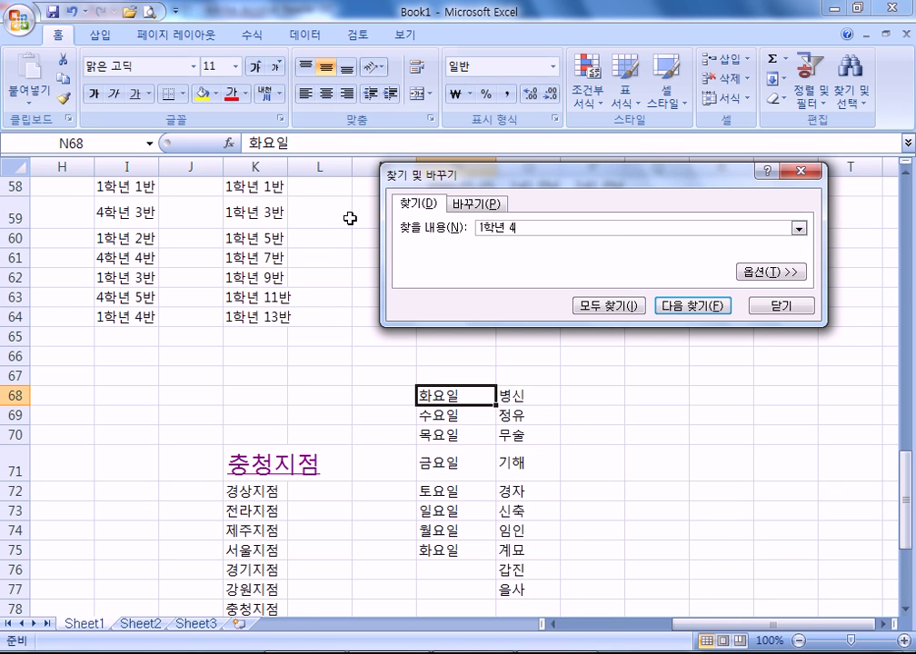
pyautogui.write('4반')
pyautogui.press('Return')
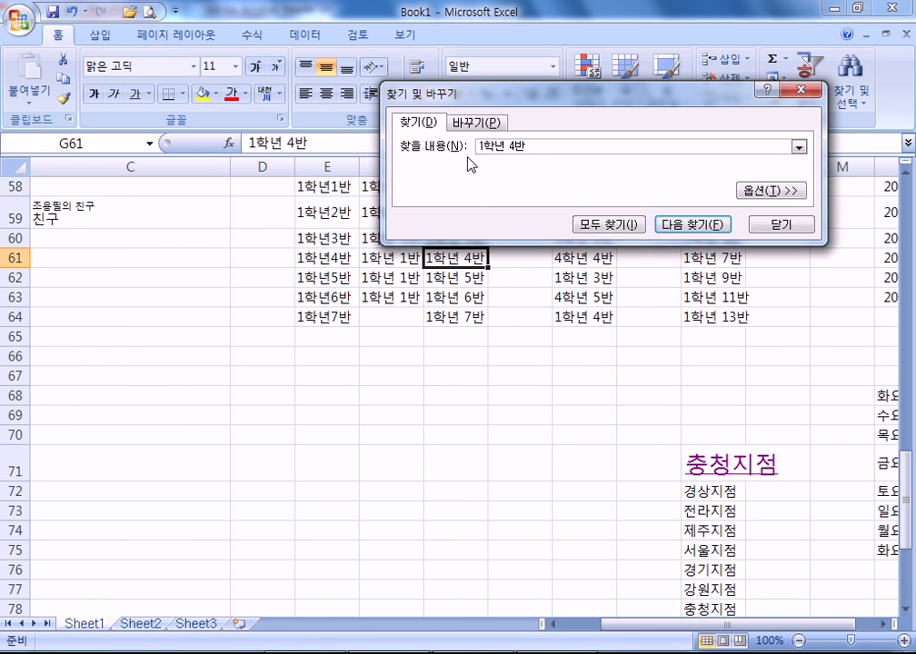
pyautogui.moveTo(557, 98); pyautogui.dragTo(423, 22)
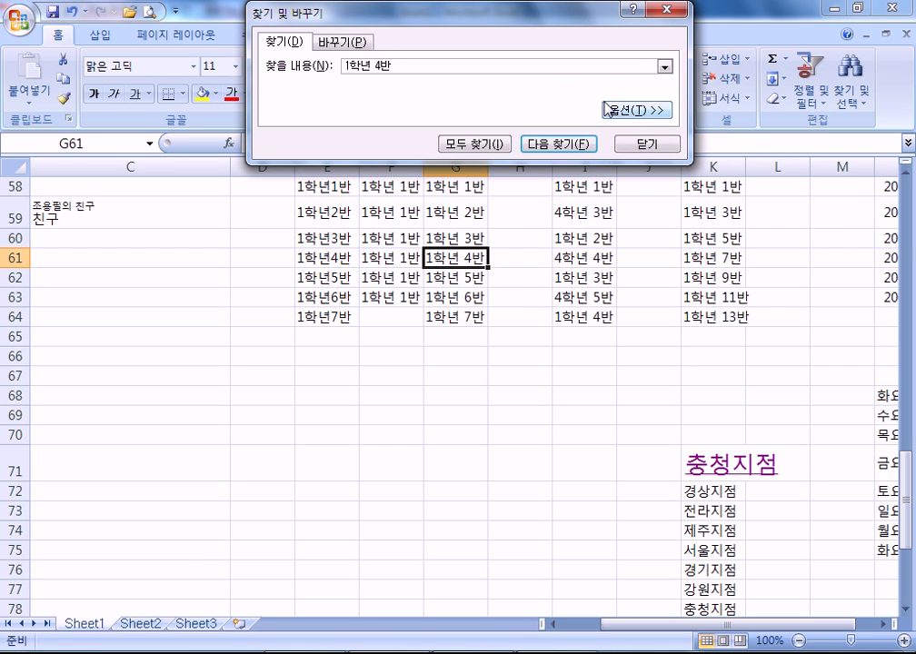
pyautogui.click(571, 151)
pyautogui.click(570, 151)
pyautogui.click(570, 151)
pyautogui.click(571, 151)
pyautogui.click(570, 151)
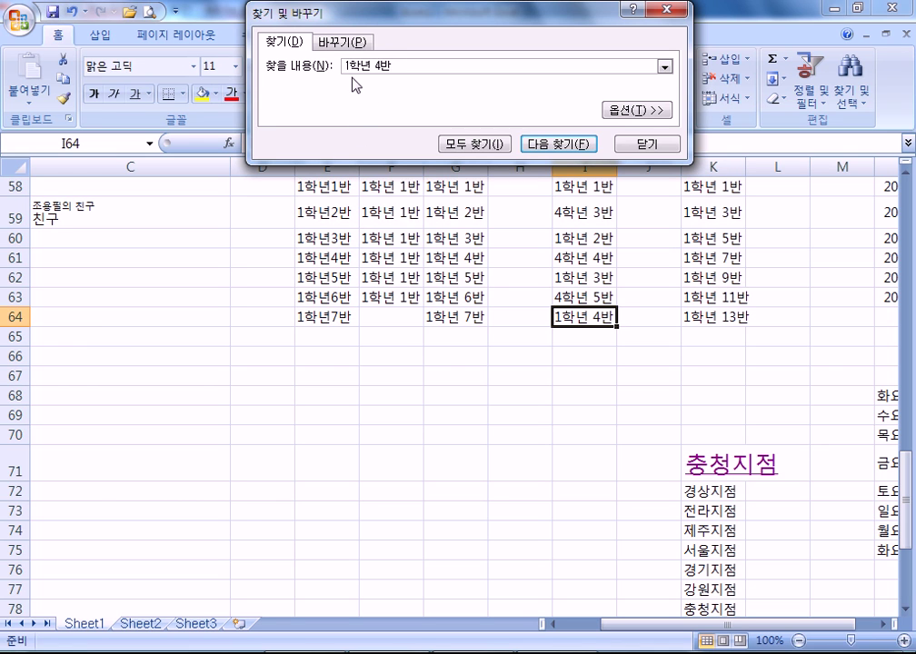
# - Change the search to 1학년 5반 and alternate between K60 and G62
pyautogui.press('BackSpace')
pyautogui.write('5')
pyautogui.click(554, 145)
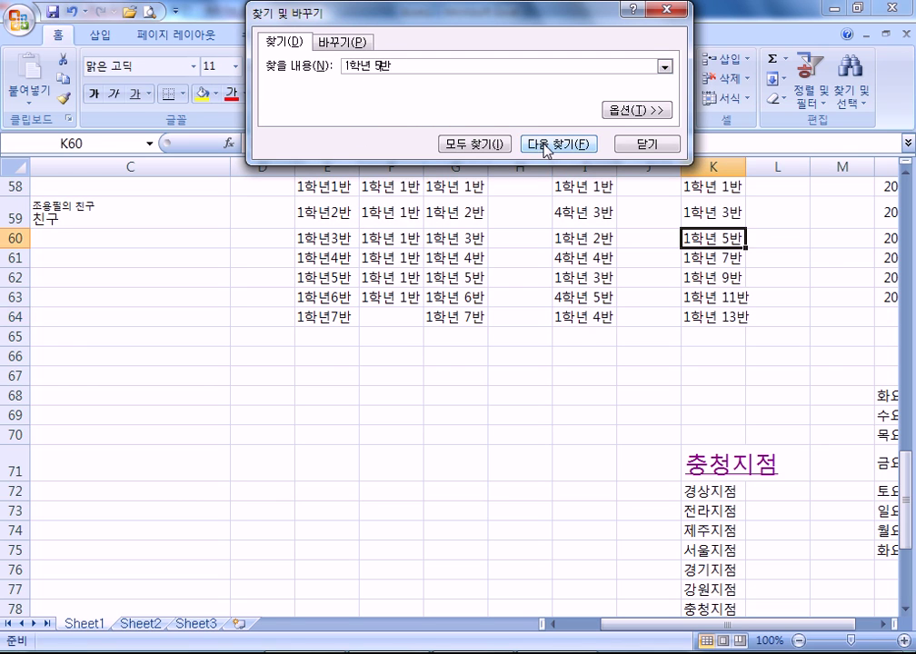
pyautogui.click(545, 150)
pyautogui.click(545, 147)
pyautogui.click(545, 147)
pyautogui.click(546, 148)
pyautogui.click(545, 150)
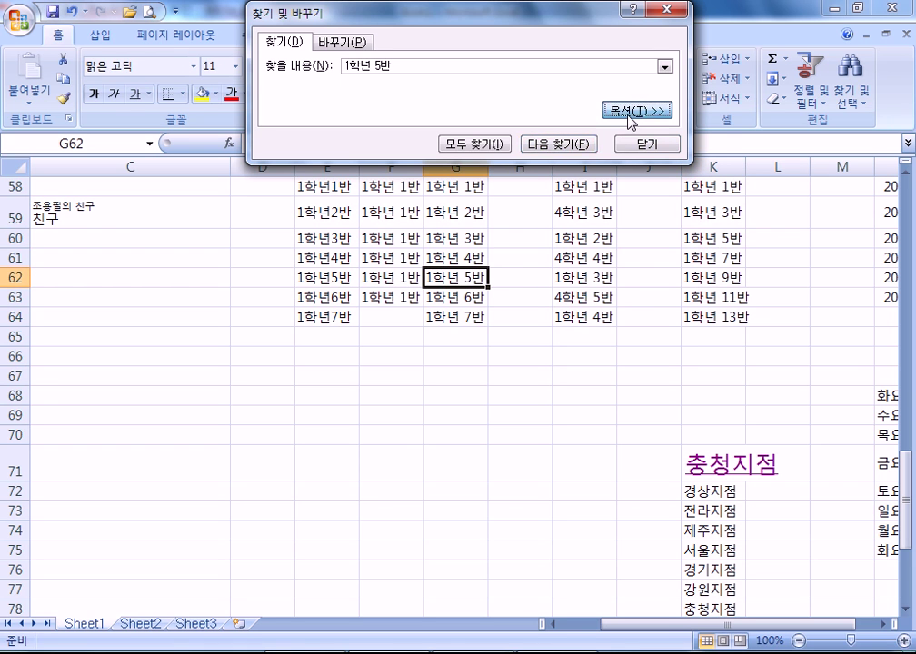
# - Expand Find options and switch Search order to By Columns, then back to By Rows
pyautogui.click(633, 110)
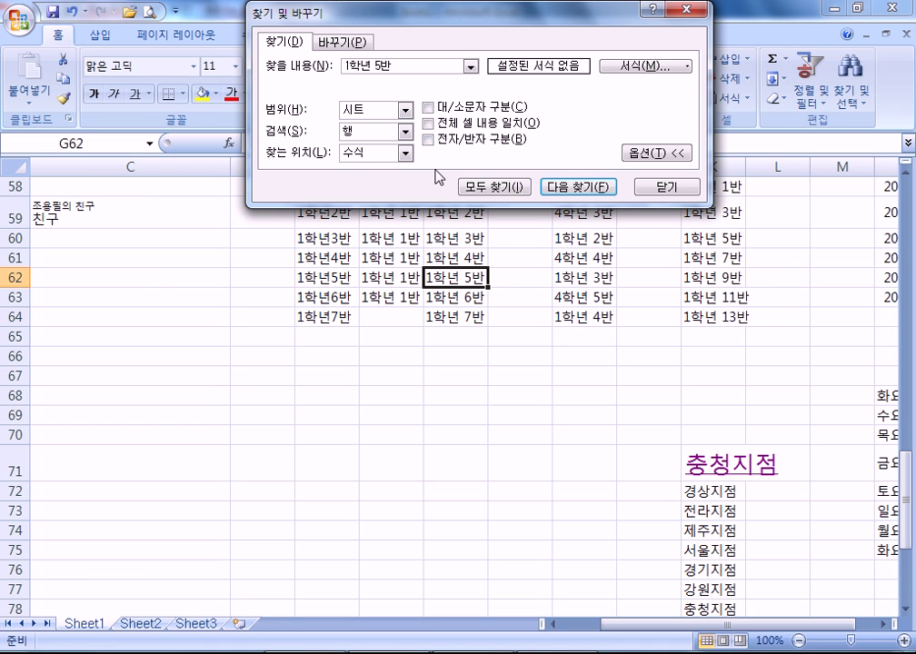
pyautogui.click(403, 133)
pyautogui.click(367, 156)
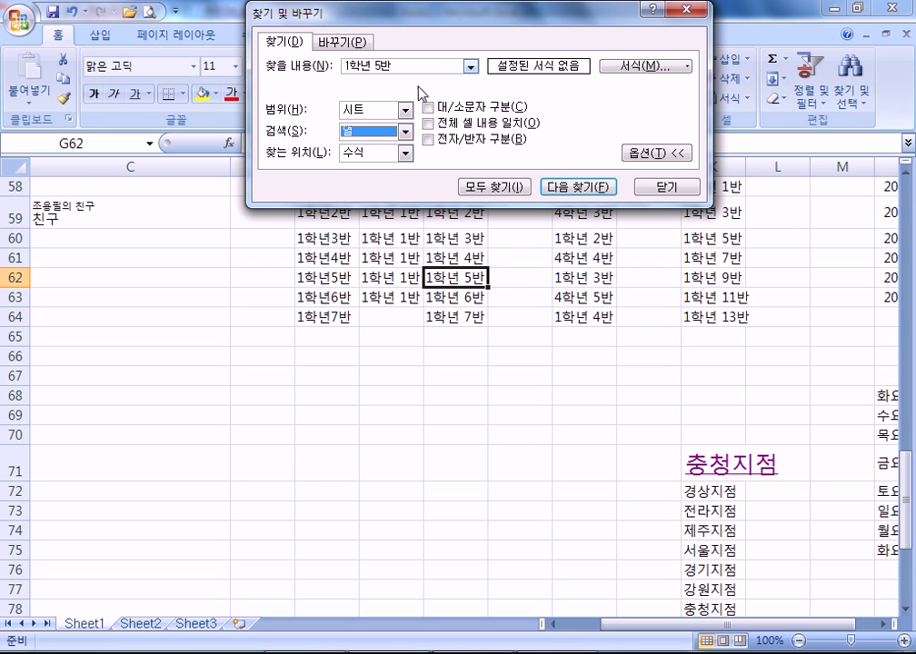
pyautogui.click(409, 134)
pyautogui.click(389, 144)
# - Starting from G60, find the next 1학년 5반 by rows, then by columns
pyautogui.moveTo(505, 13); pyautogui.dragTo(414, 381)
pyautogui.click(464, 239)
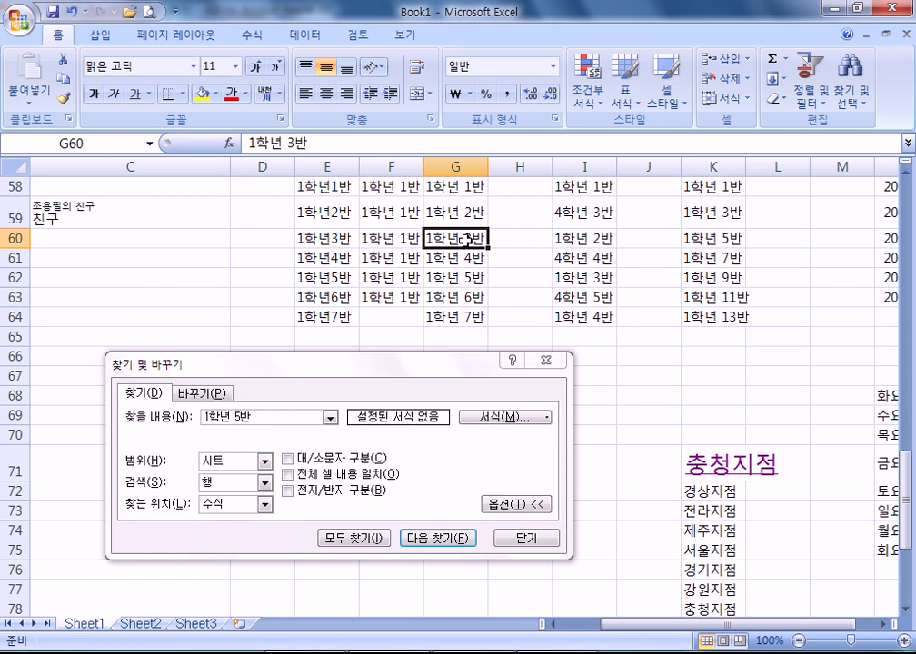
pyautogui.moveTo(463, 374); pyautogui.dragTo(544, 277)
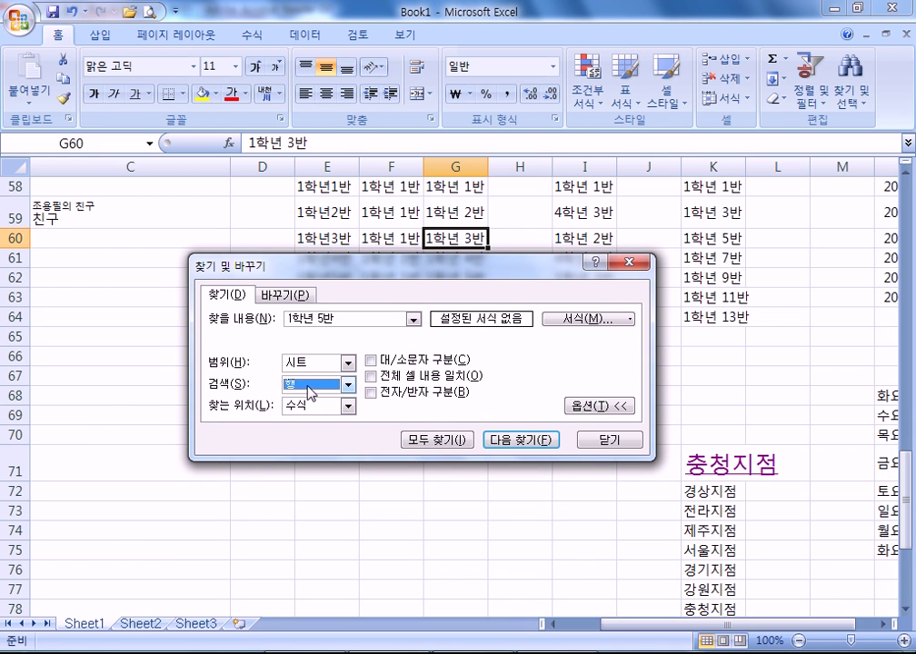
pyautogui.click(512, 441)
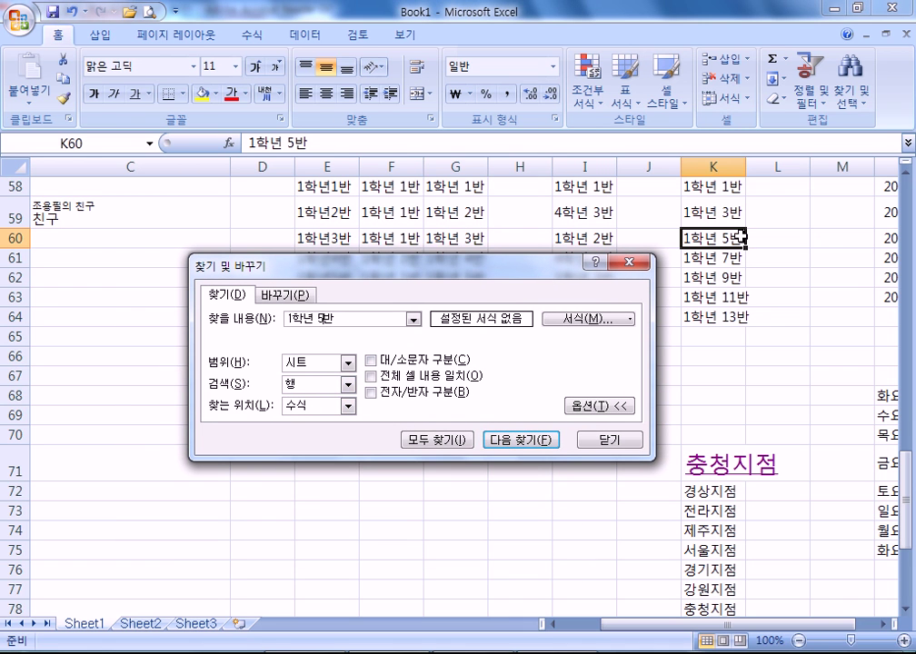
pyautogui.click(459, 237)
pyautogui.click(327, 389)
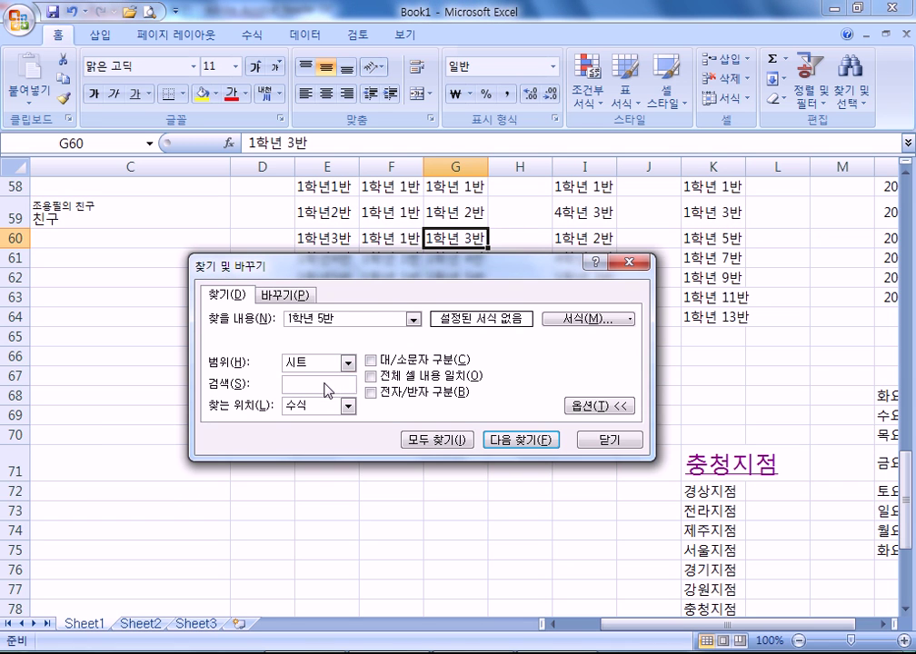
pyautogui.click(311, 415)
pyautogui.moveTo(381, 270); pyautogui.dragTo(393, 314)
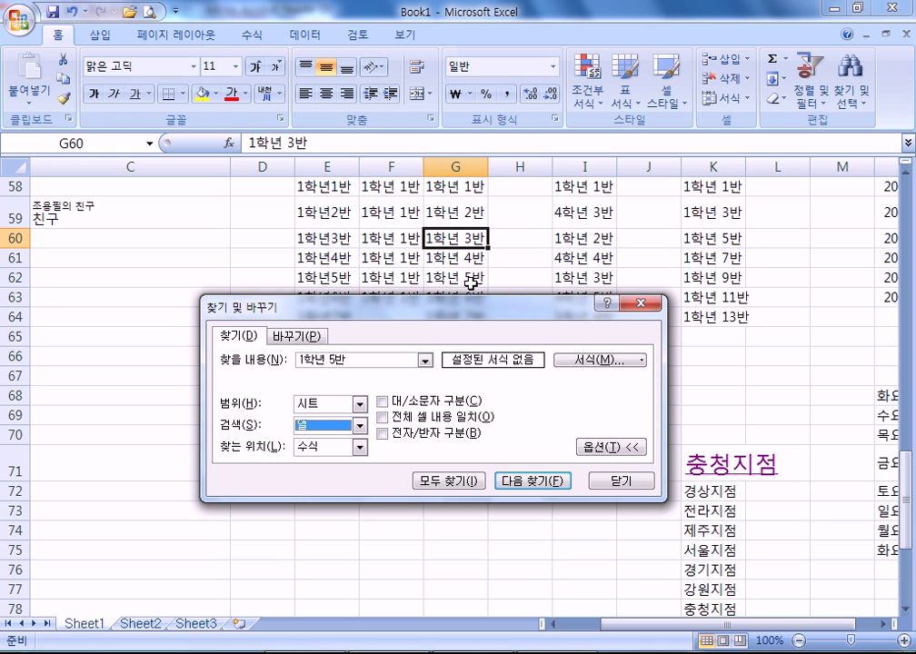
pyautogui.click(514, 481)
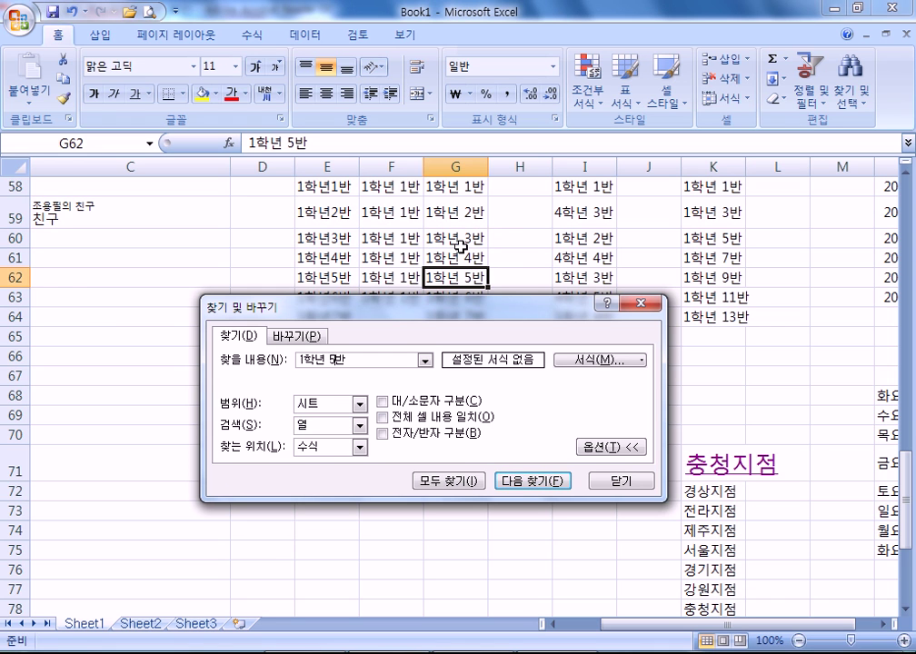
# - Restart from G60 with Search By Rows and cycle between both 1학년 5반 matches
pyautogui.click(454, 238)
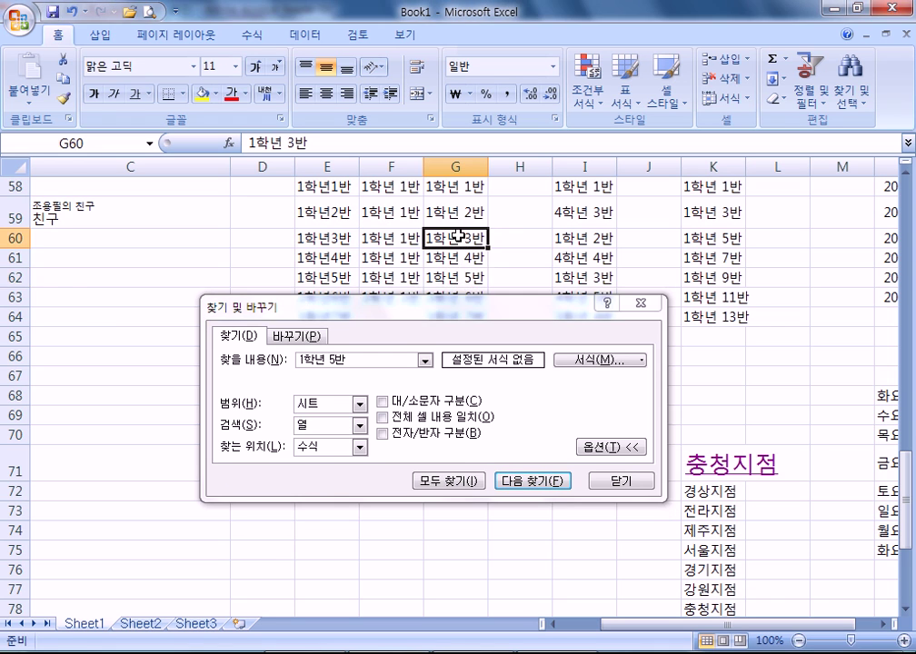
pyautogui.click(318, 430)
pyautogui.click(314, 438)
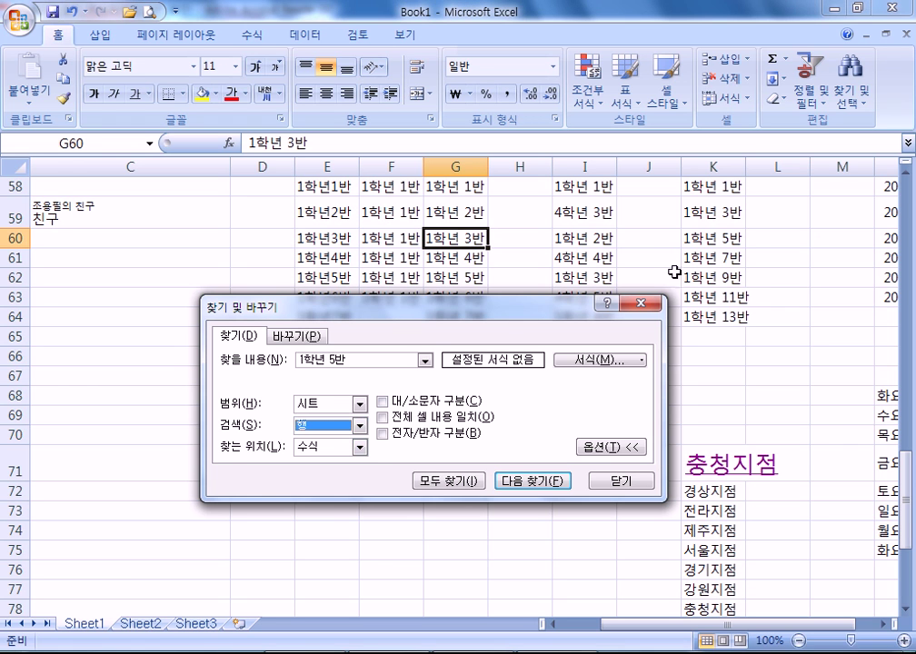
pyautogui.click(528, 483)
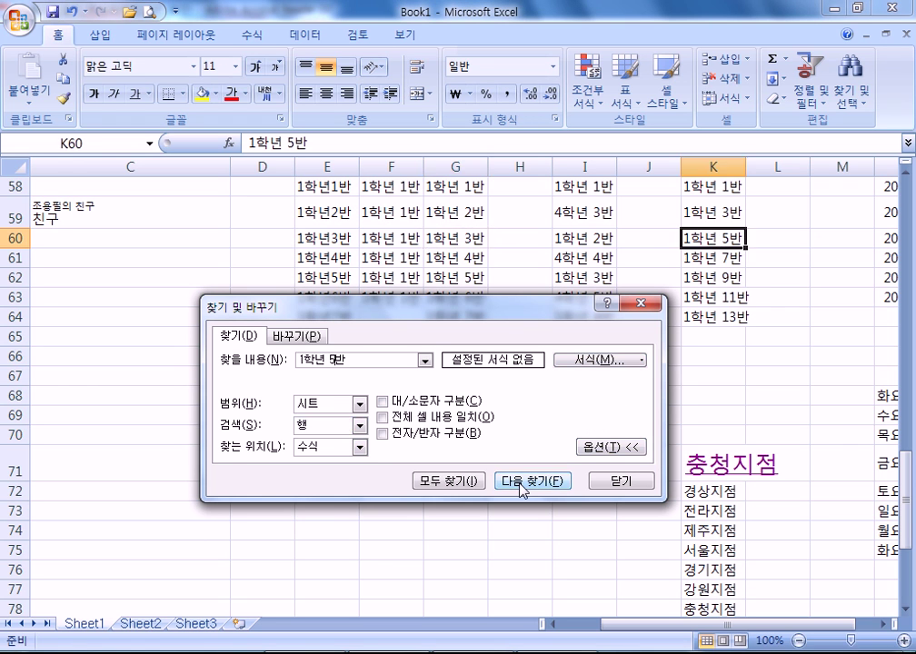
pyautogui.click(524, 485)
pyautogui.click(524, 485)
pyautogui.click(523, 486)
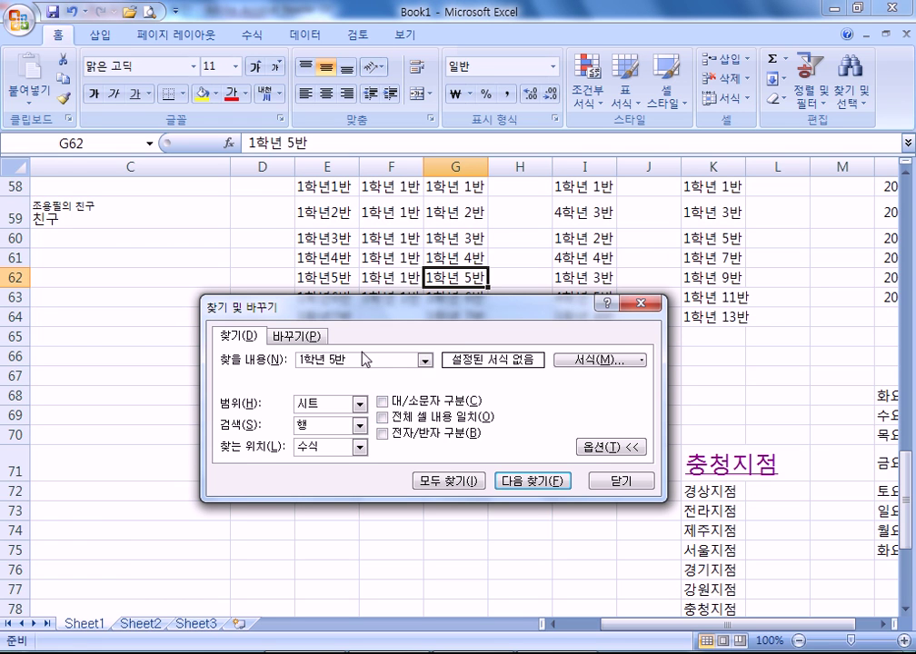
# - Shorten the search text to 1학년 and step through its partial matches
pyautogui.moveTo(342, 359); pyautogui.dragTo(328, 359)
pyautogui.press('BackSpace')
pyautogui.click(547, 483)
pyautogui.click(548, 484)
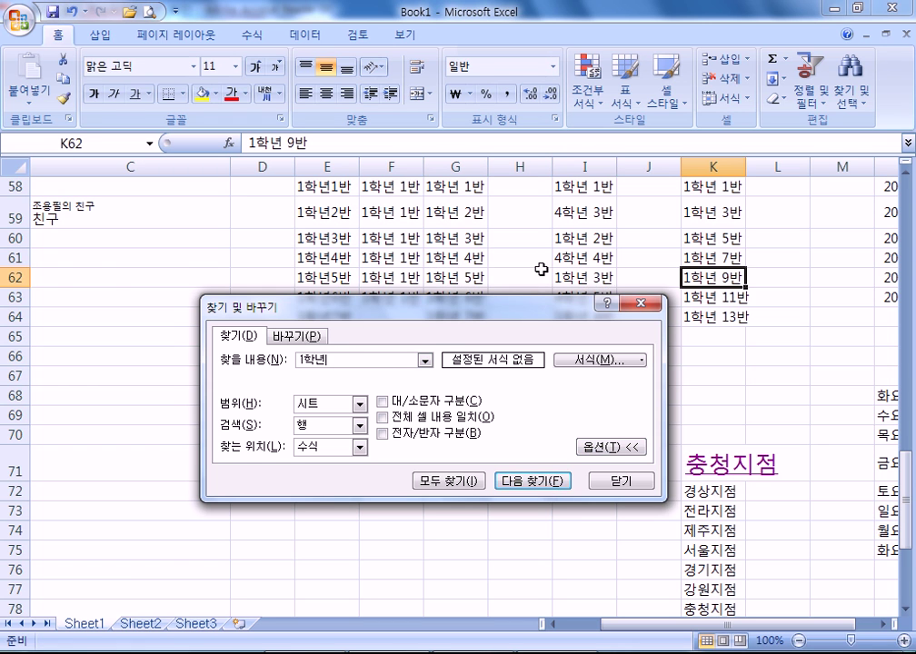
pyautogui.moveTo(527, 321); pyautogui.dragTo(528, 387)
pyautogui.click(535, 549)
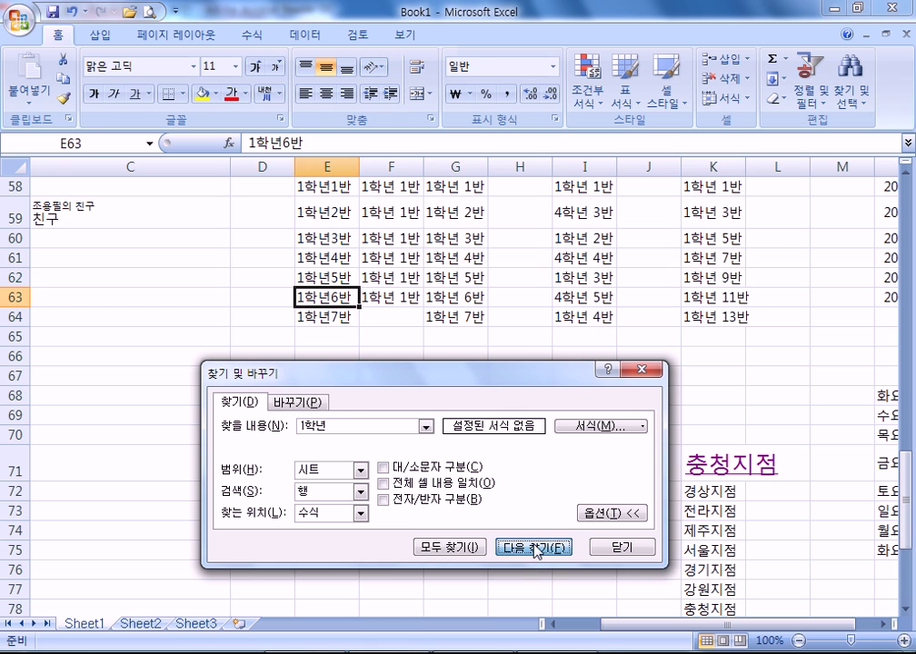
pyautogui.click(537, 550)
pyautogui.click(536, 549)
pyautogui.click(536, 549)
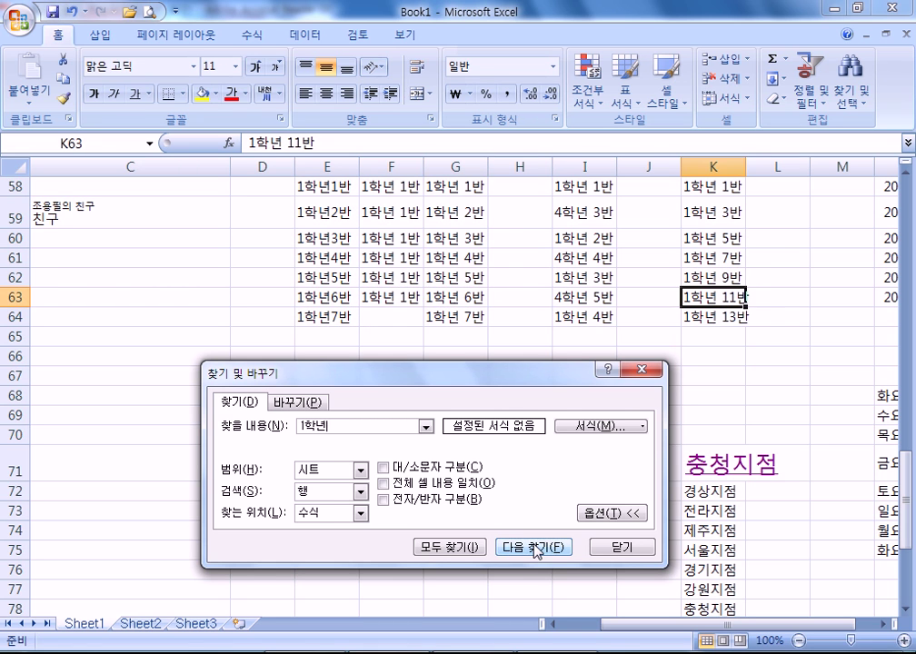
pyautogui.click(536, 549)
# - Tick Match entire cell contents, search, then enter 1학년 in cell H65
pyautogui.click(383, 484)
pyautogui.click(534, 548)
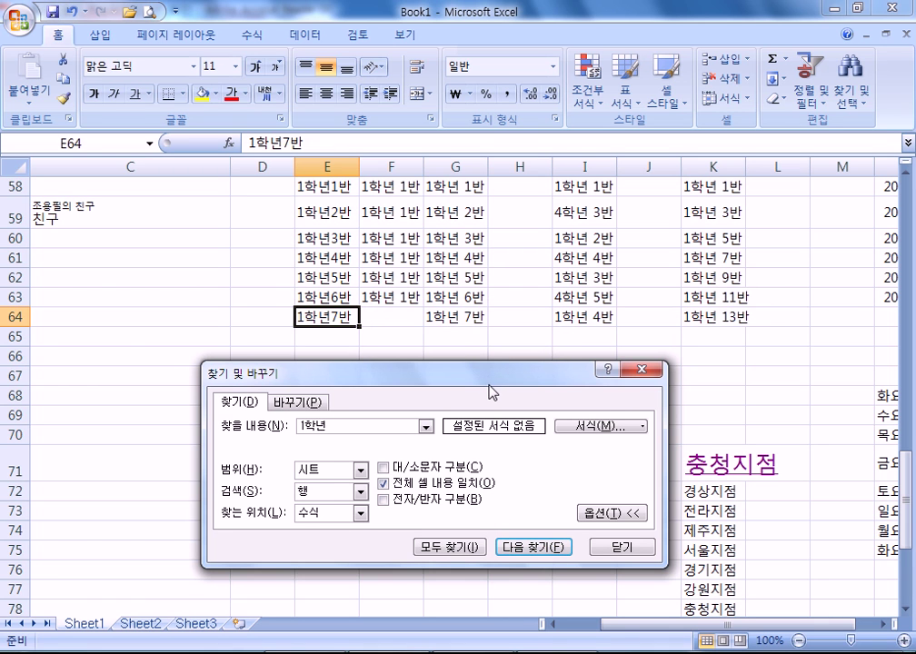
pyautogui.click(515, 342)
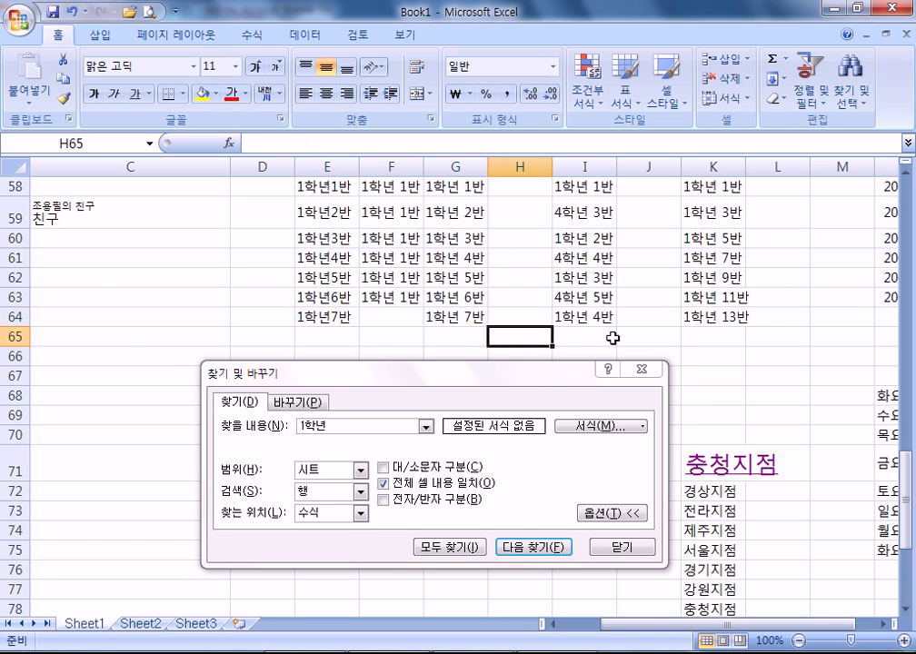
pyautogui.write('1학년')
pyautogui.press('Return')
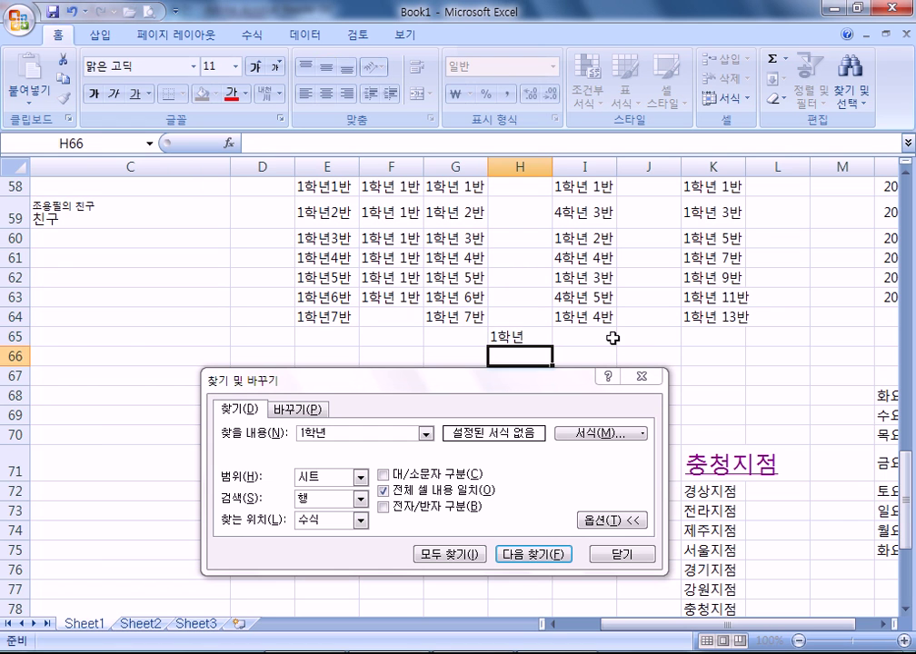
# - From E59, untick whole-cell matching and cycle through every partial 1학년 match
pyautogui.click(530, 337)
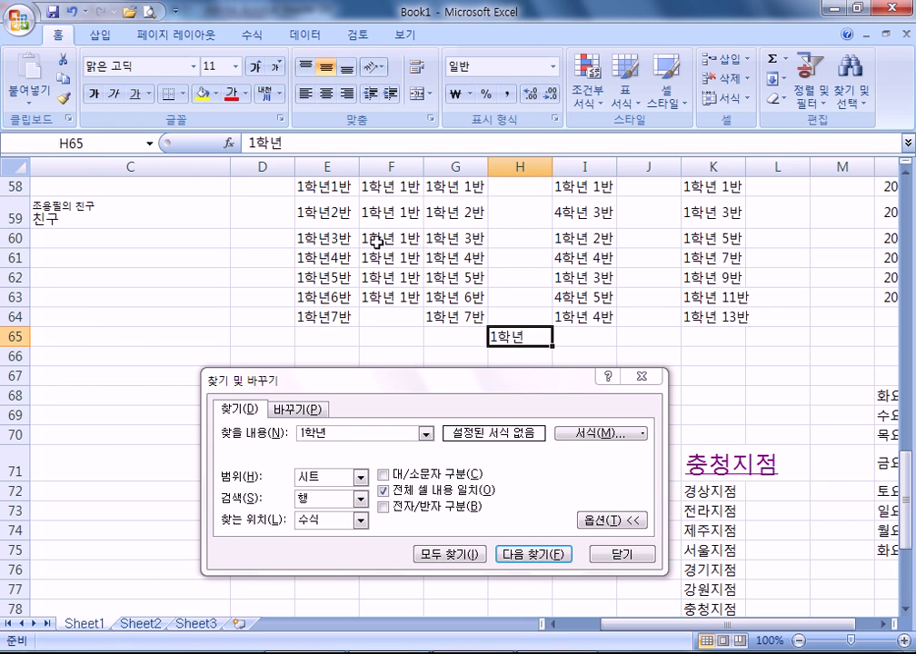
pyautogui.click(314, 200)
pyautogui.click(383, 491)
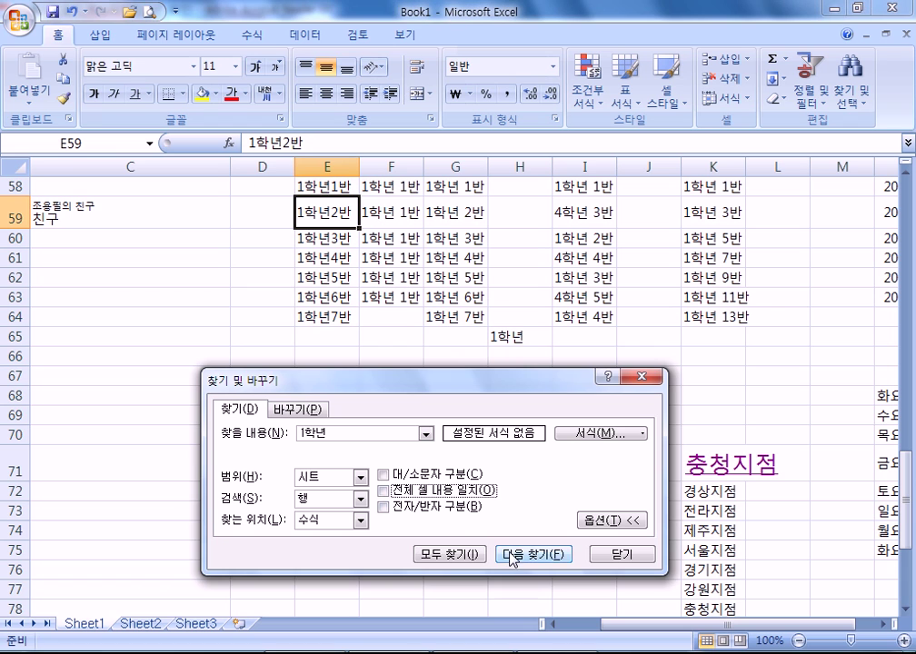
pyautogui.click(513, 556)
pyautogui.click(512, 555)
pyautogui.click(512, 555)
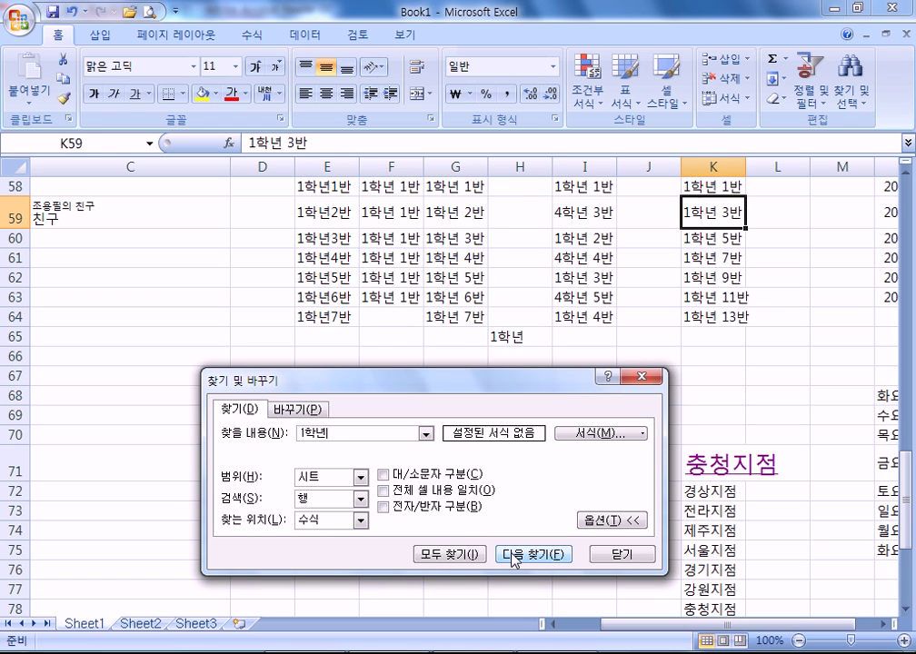
pyautogui.click(512, 555)
pyautogui.click(512, 555)
pyautogui.click(513, 555)
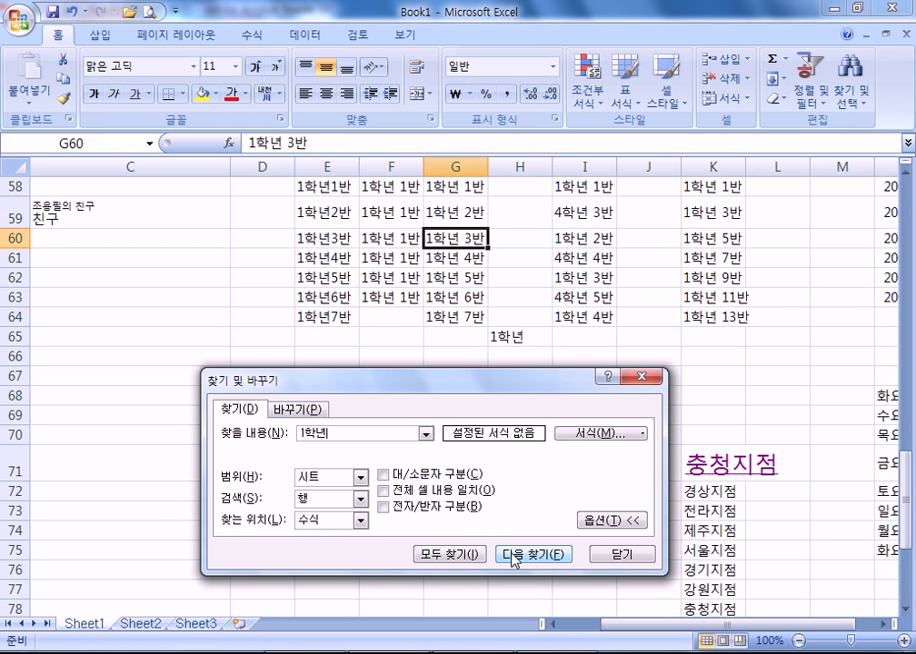
pyautogui.click(513, 555)
pyautogui.click(512, 555)
pyautogui.click(513, 555)
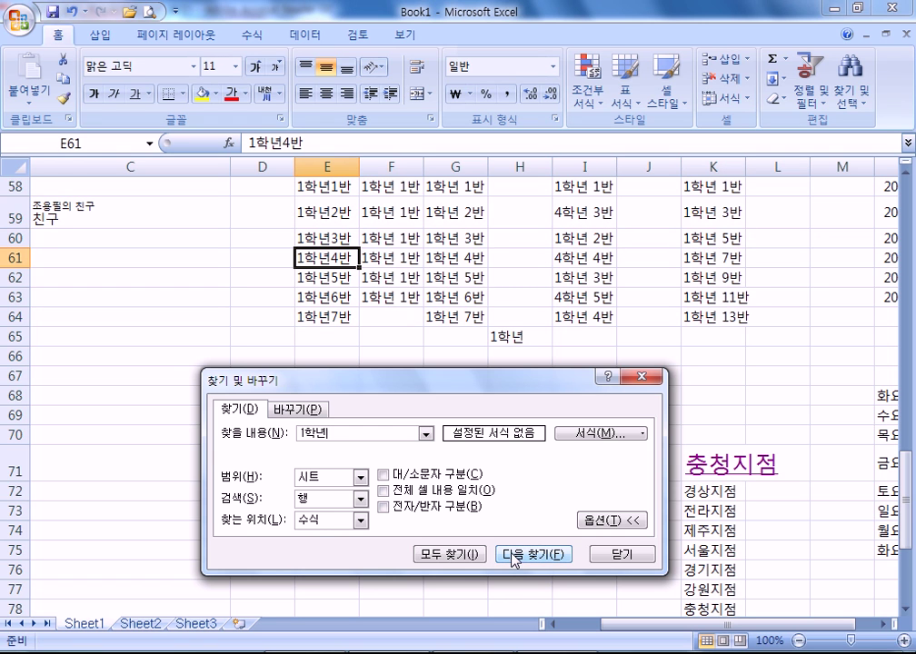
# - Re-enable whole-cell matching to find only H65, then untick it again
pyautogui.click(383, 492)
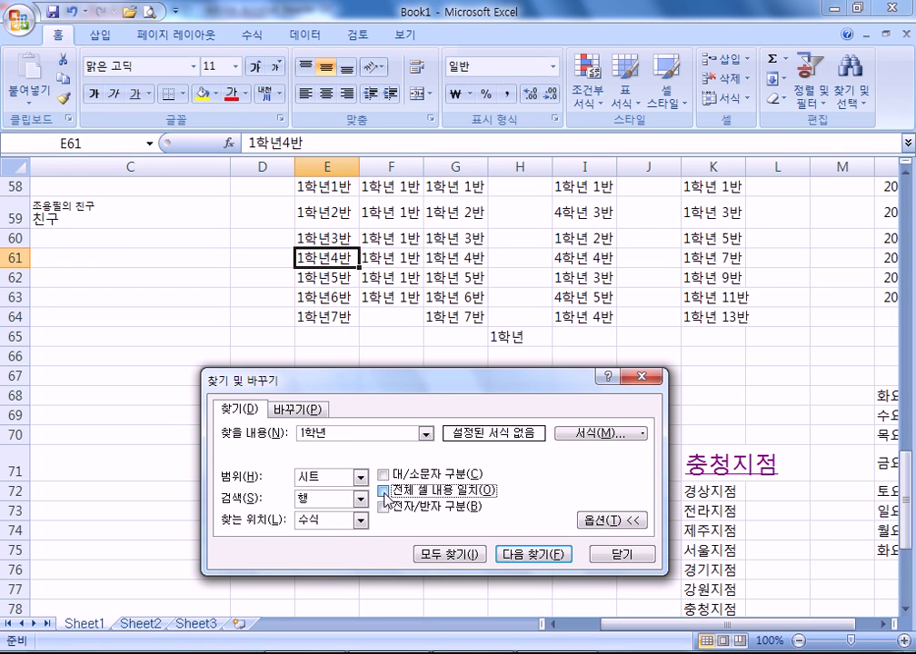
pyautogui.moveTo(335, 433); pyautogui.dragTo(281, 441)
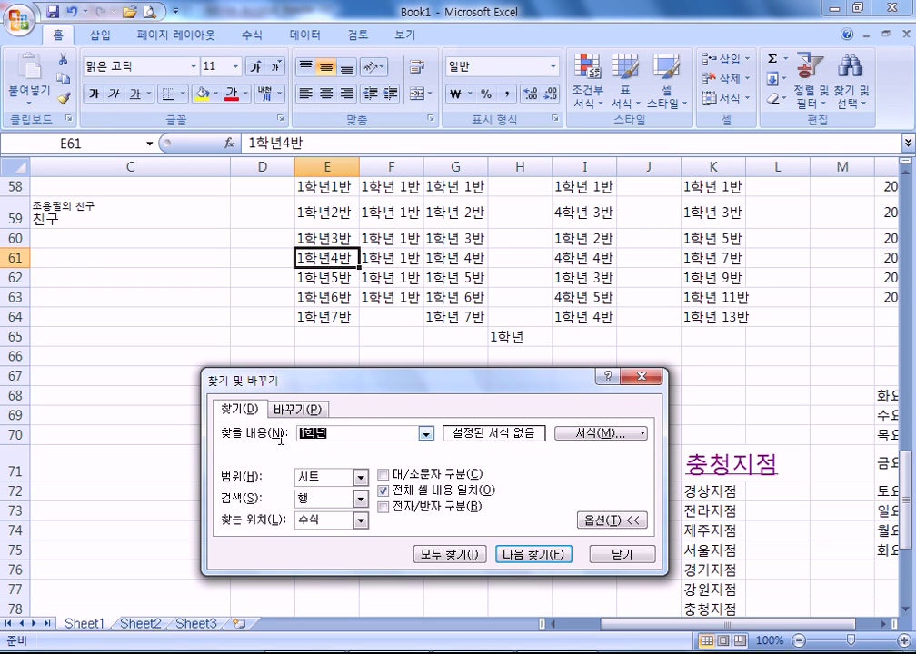
pyautogui.click(519, 550)
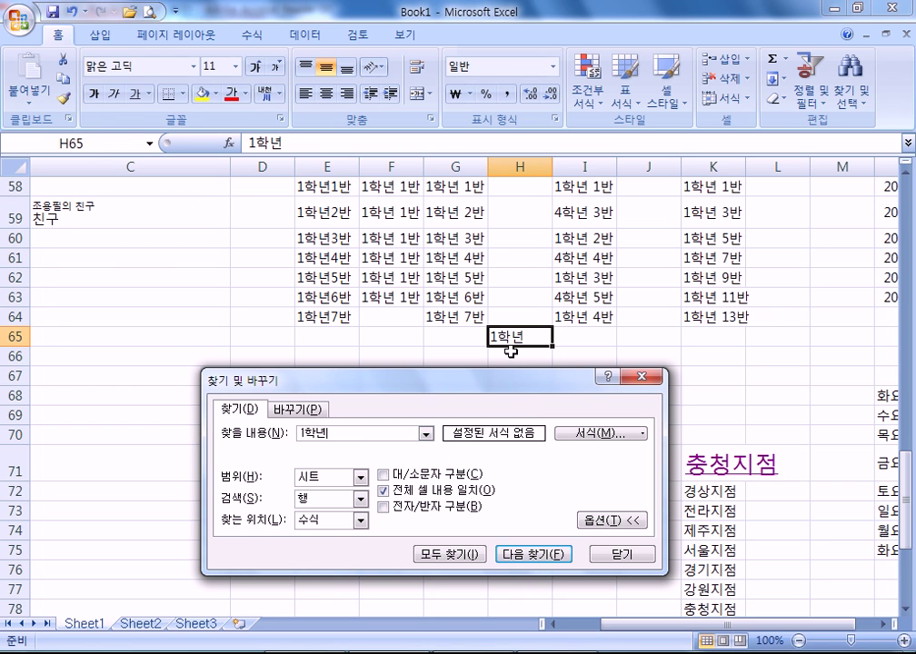
pyautogui.click(398, 499)
# - Set the Find search format to red font colour
pyautogui.moveTo(475, 378); pyautogui.dragTo(388, 55)
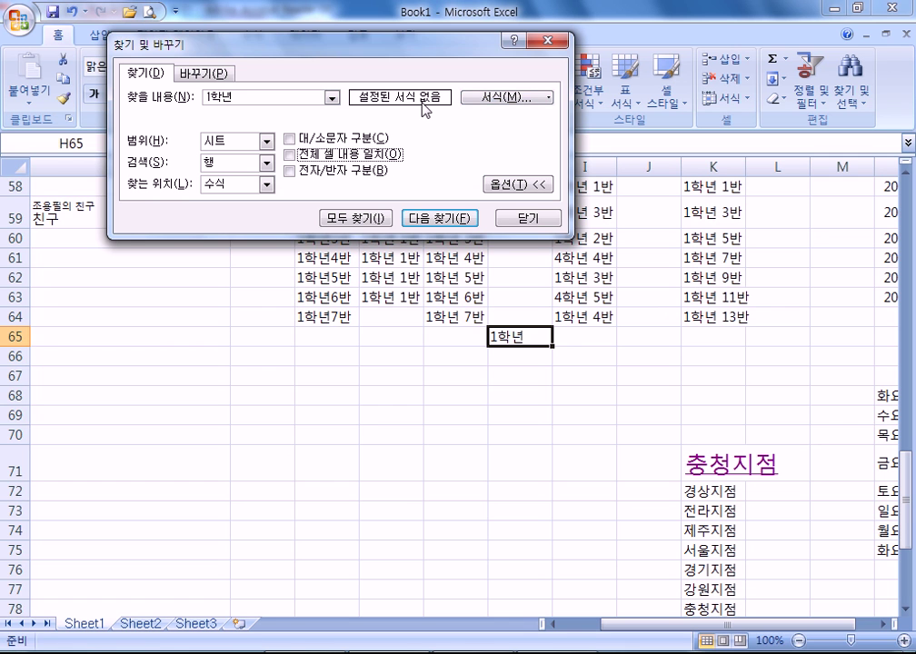
pyautogui.click(499, 110)
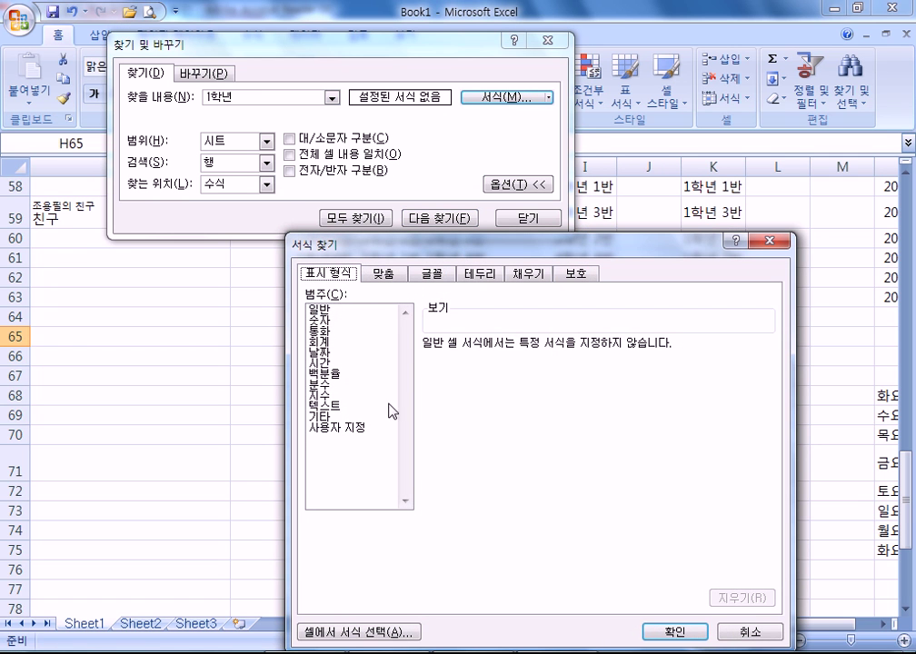
pyautogui.click(730, 632)
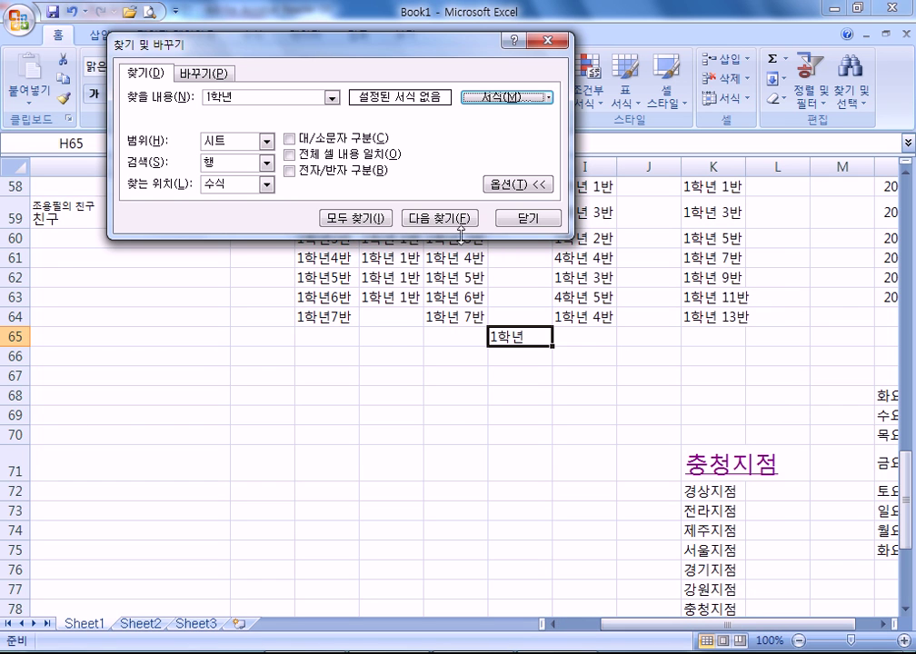
pyautogui.click(523, 96)
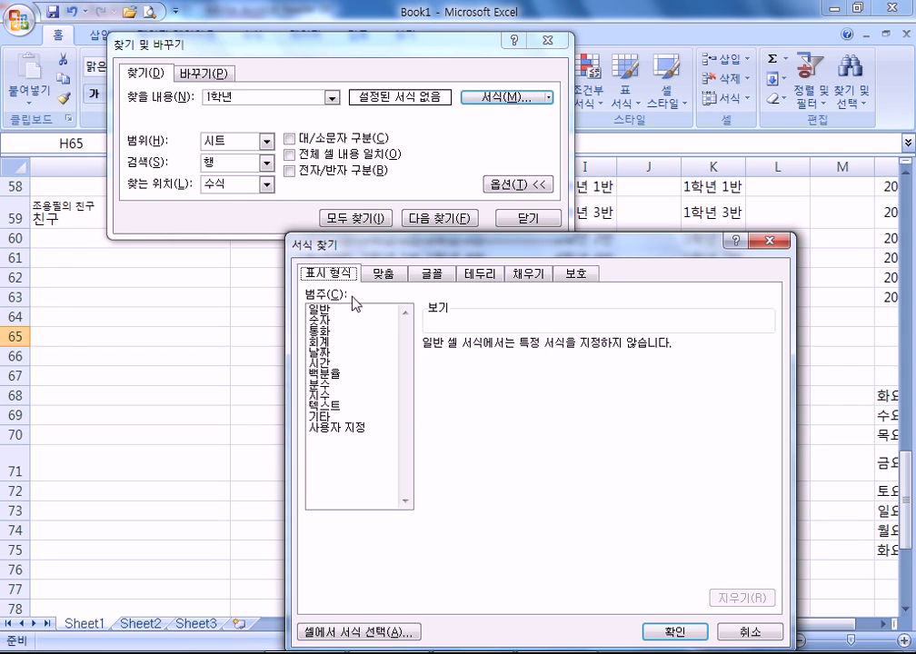
pyautogui.click(441, 274)
pyautogui.click(634, 420)
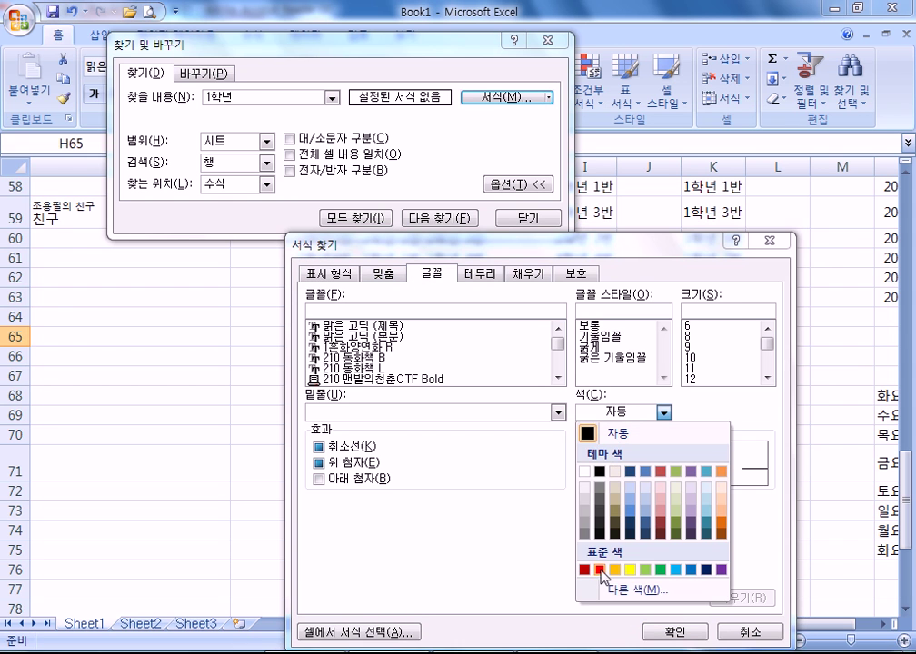
pyautogui.click(607, 566)
pyautogui.click(666, 630)
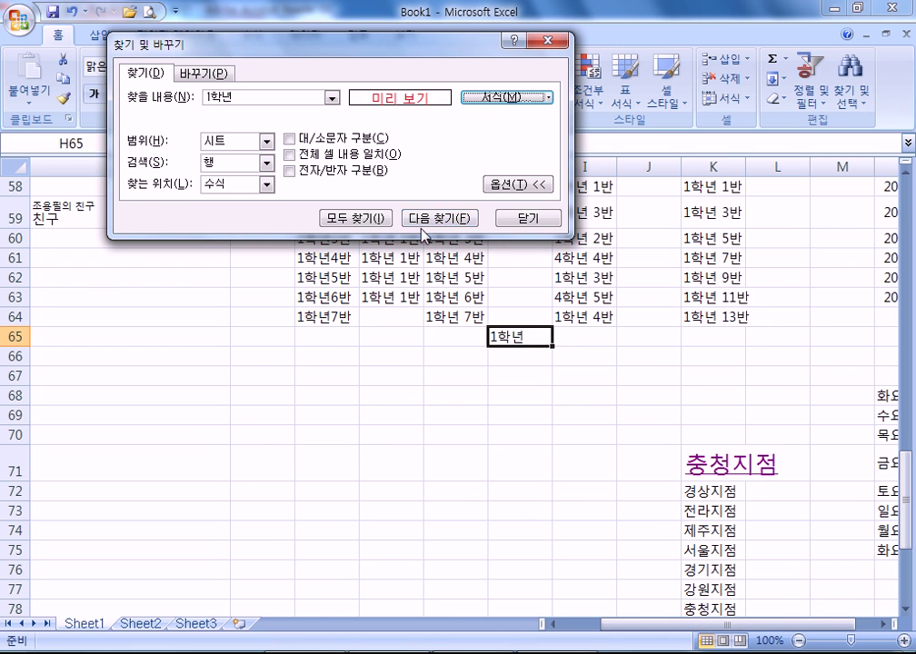
# - Search for red text as 1학년 and then with an empty search word; nothing matches
pyautogui.click(427, 220)
pyautogui.click(443, 368)
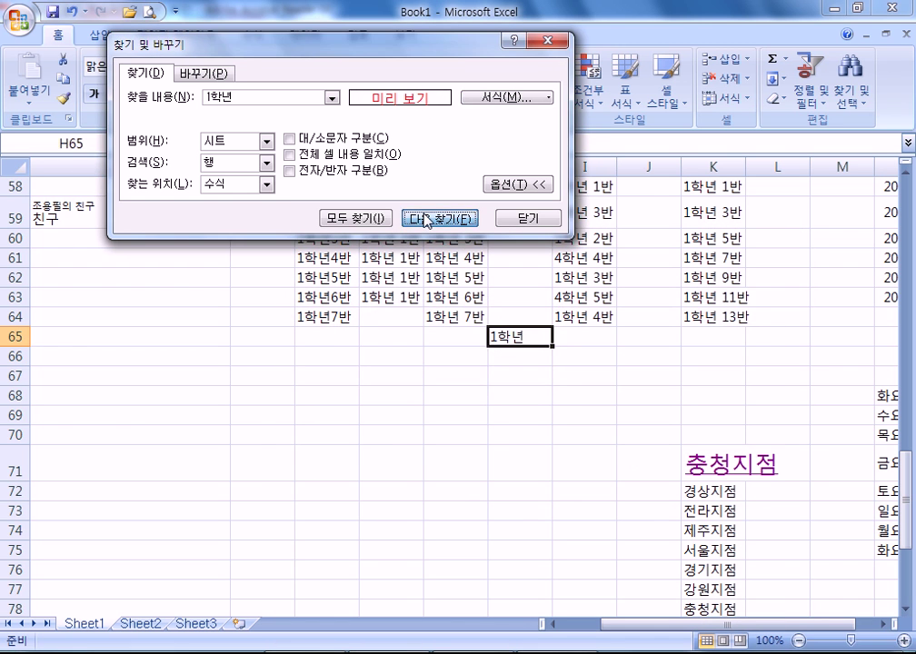
pyautogui.click(423, 219)
pyautogui.click(436, 369)
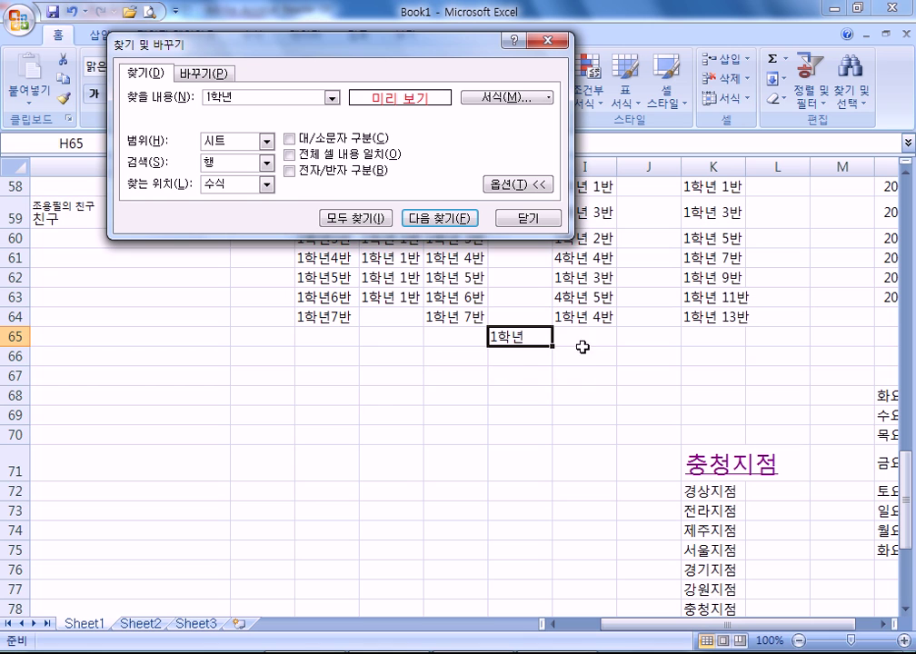
pyautogui.moveTo(235, 102); pyautogui.dragTo(190, 94)
pyautogui.press('Delete')
pyautogui.click(452, 219)
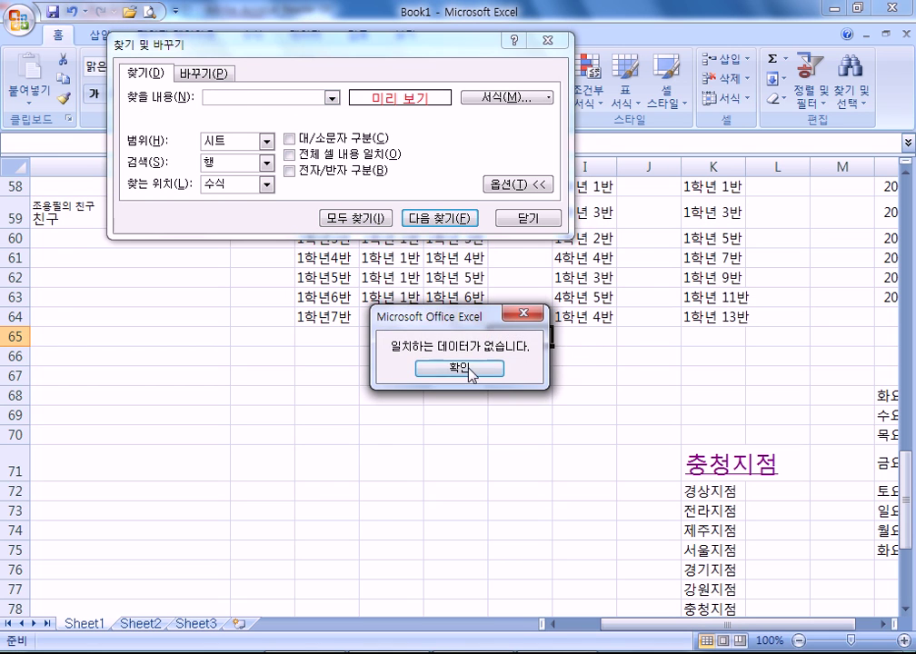
pyautogui.click(461, 368)
pyautogui.click(440, 218)
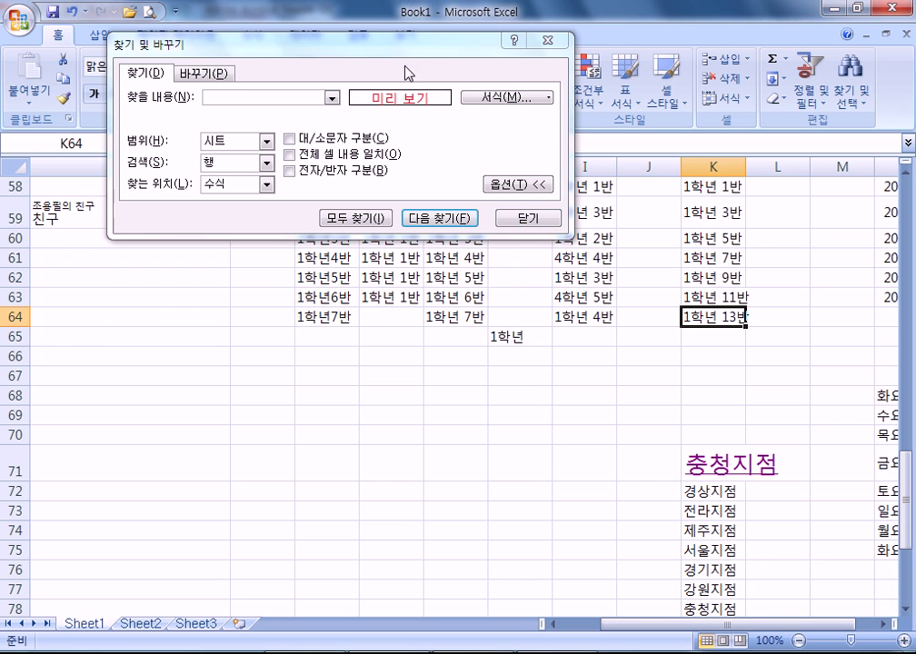
pyautogui.moveTo(405, 41); pyautogui.dragTo(354, 199)
# - Colour K64 (1학년 13반) red and find the next red-text cell
pyautogui.click(232, 94)
pyautogui.click(238, 234)
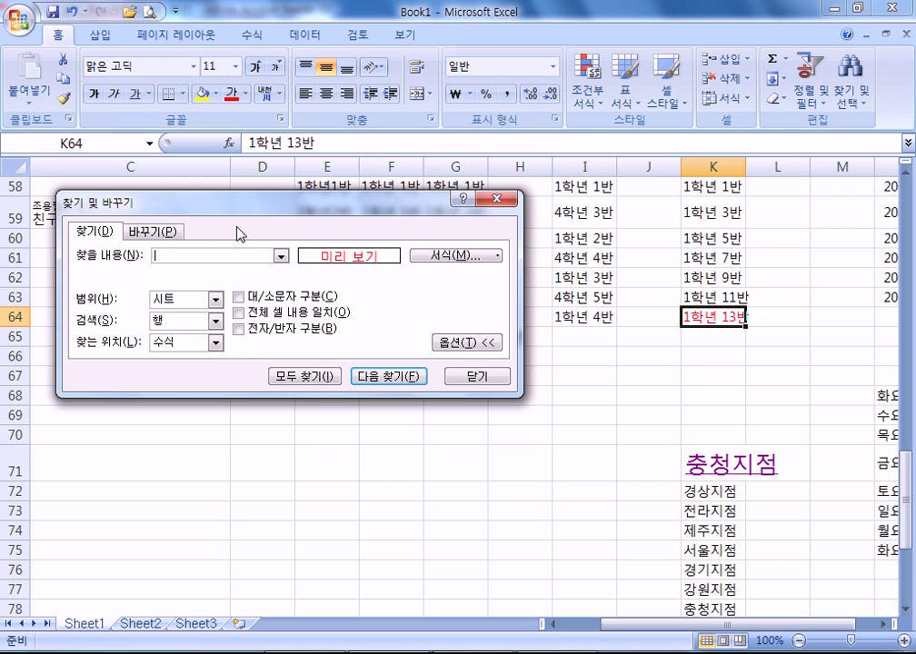
pyautogui.moveTo(243, 207); pyautogui.dragTo(262, 36)
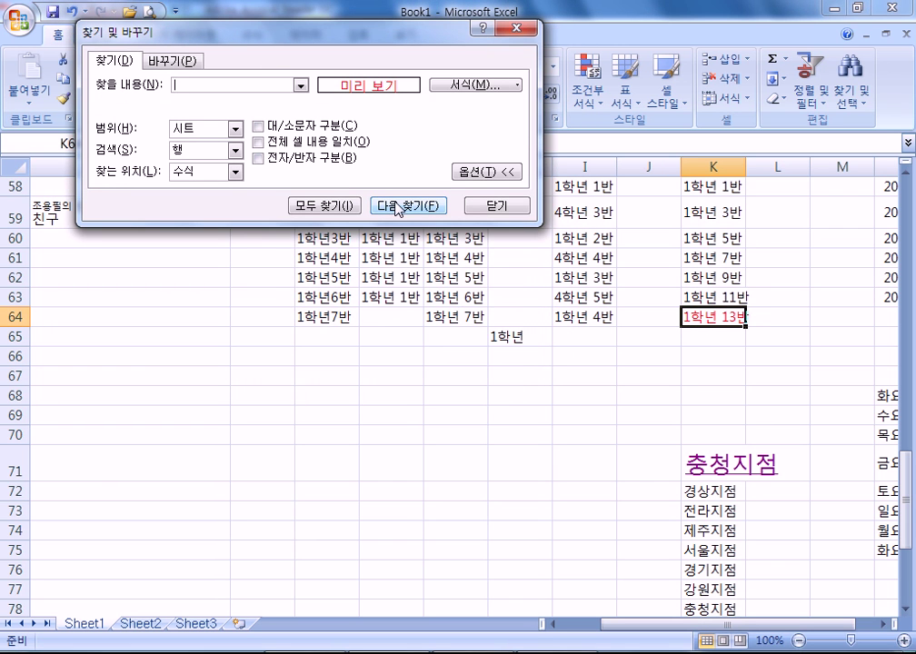
pyautogui.click(329, 277)
pyautogui.click(402, 209)
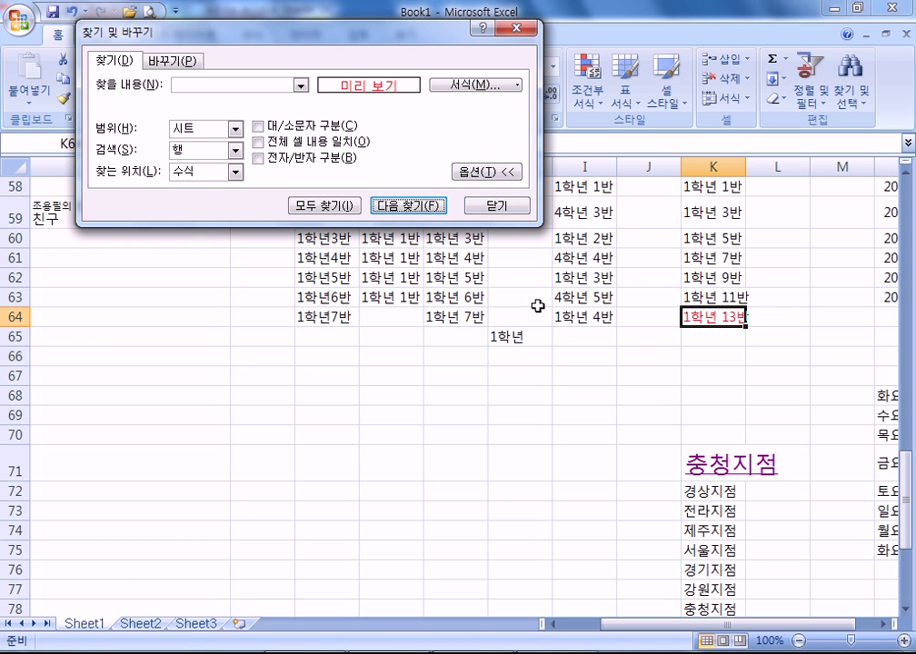
# - Turn the text of I64 (1학년 4반) yellow
pyautogui.click(595, 317)
pyautogui.click(434, 129)
pyautogui.moveTo(309, 23); pyautogui.dragTo(268, 177)
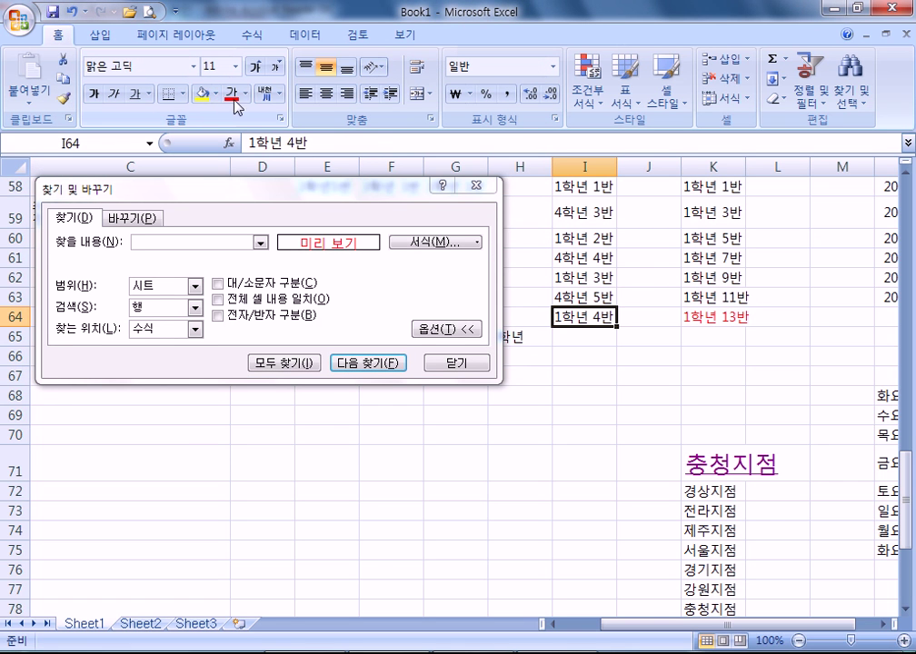
pyautogui.click(242, 95)
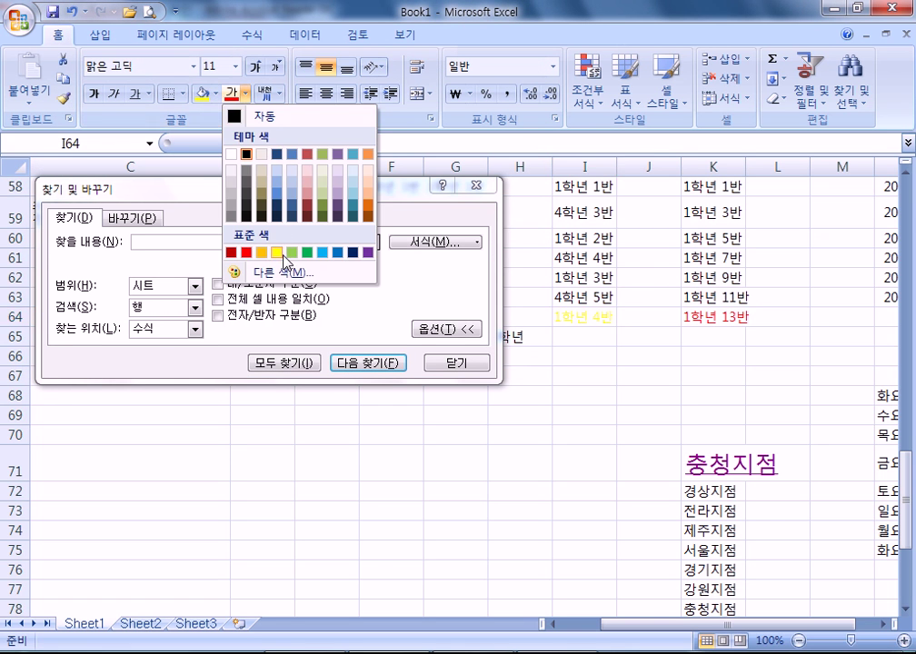
pyautogui.click(276, 253)
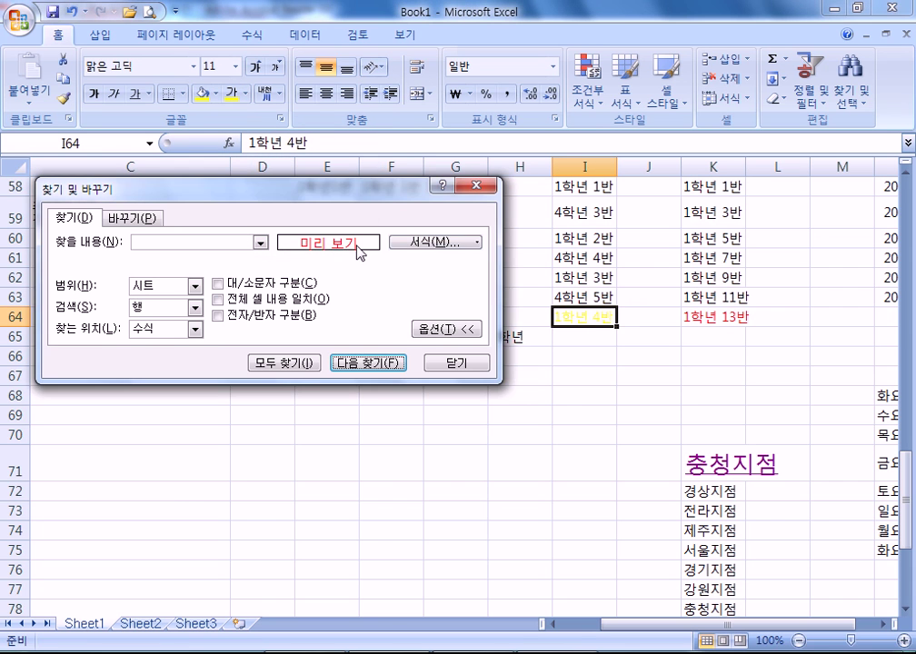
# - Change the search format to yellow font and find I64
pyautogui.click(393, 247)
pyautogui.click(609, 413)
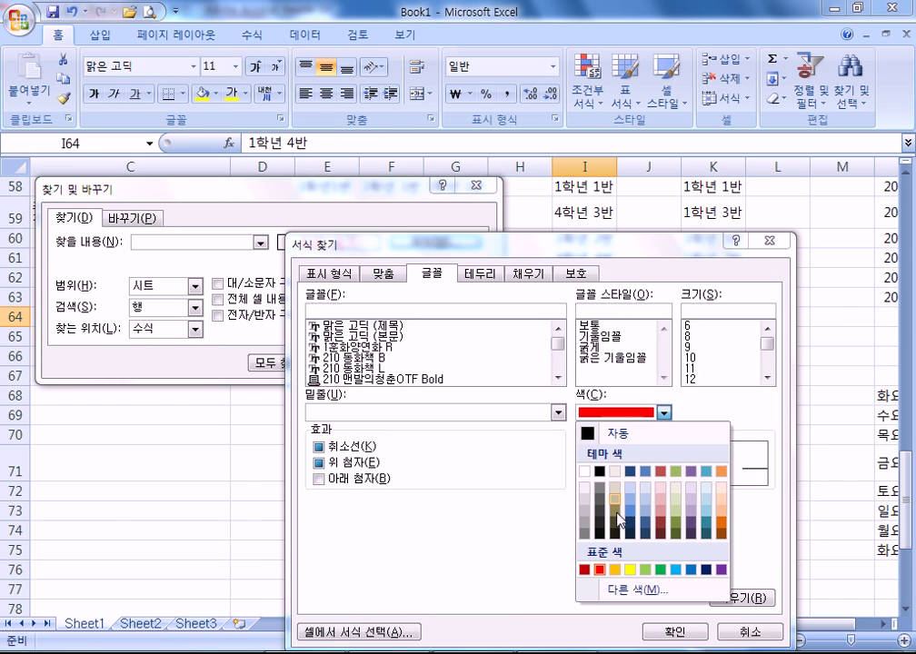
pyautogui.click(636, 570)
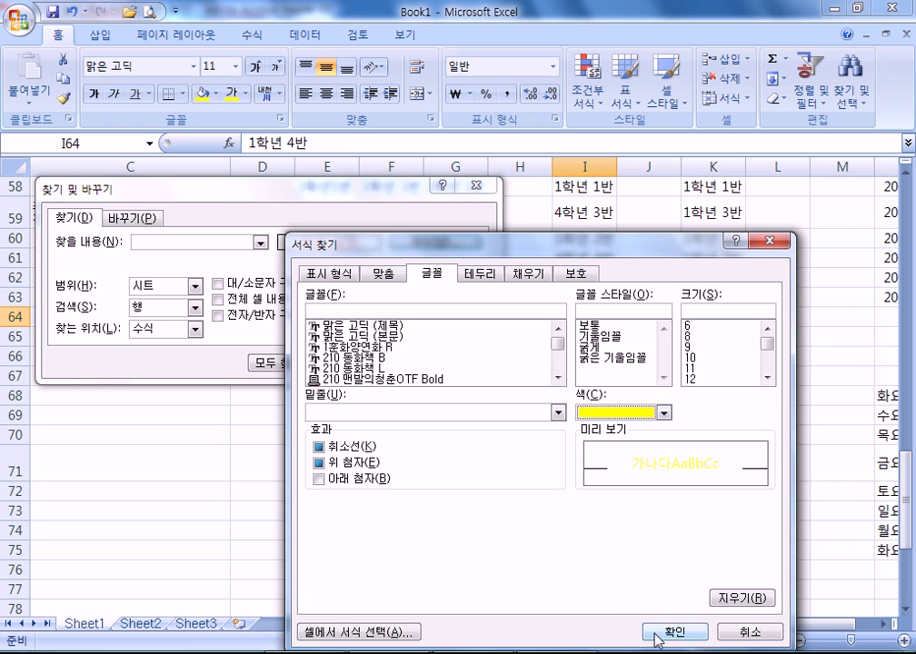
pyautogui.press('Return')
pyautogui.press('Return')
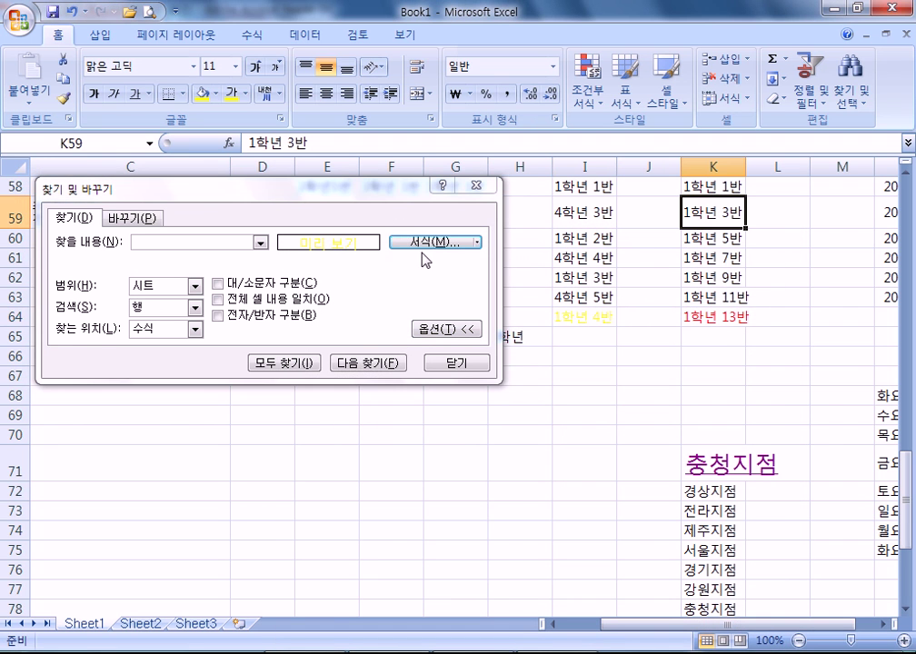
pyautogui.click(347, 364)
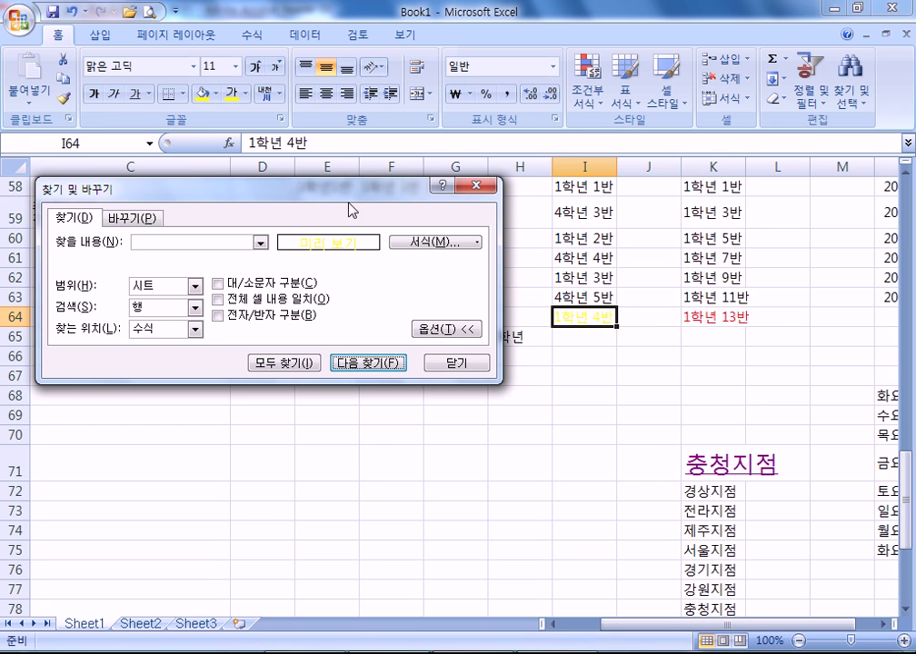
pyautogui.moveTo(277, 193); pyautogui.dragTo(322, 45)
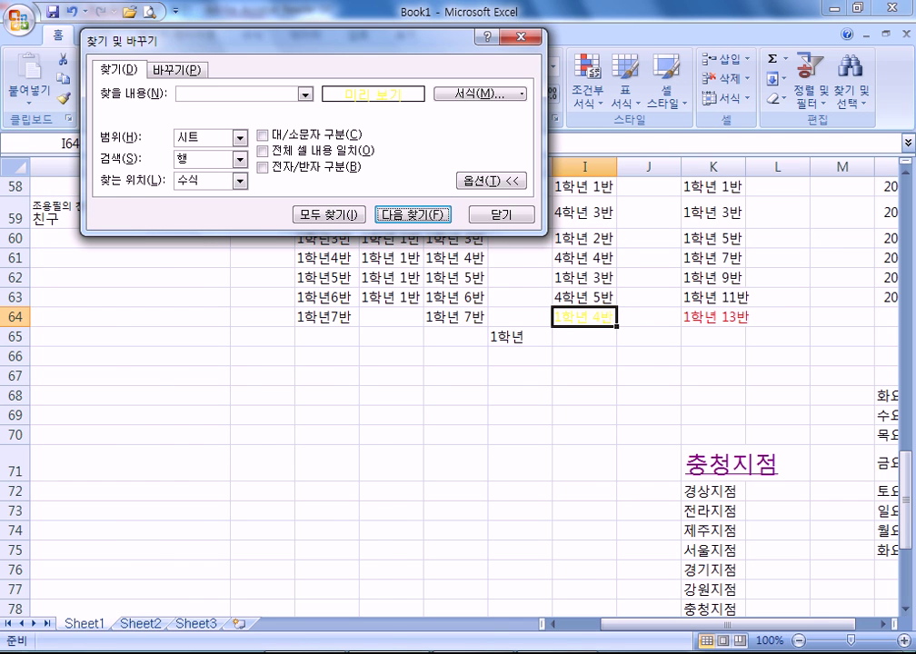
pyautogui.hotkey('alt', 'Tab')
# - Read the page 37 PDF notes on the ? and * wildcards and ~ escape, then return to Excel
pyautogui.scroll(-5, 339, 518)
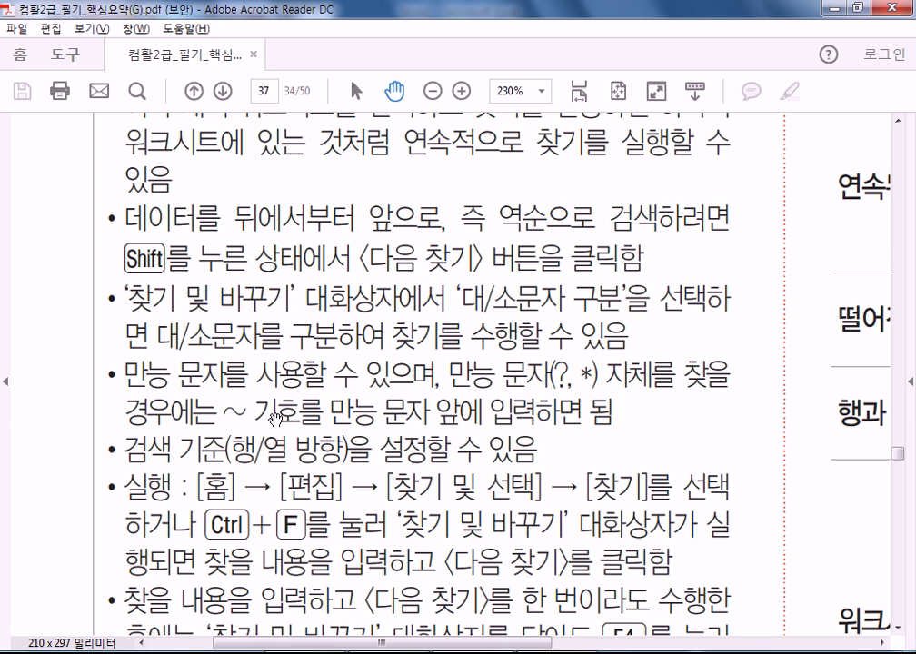
pyautogui.hotkey('alt', 'Tab')
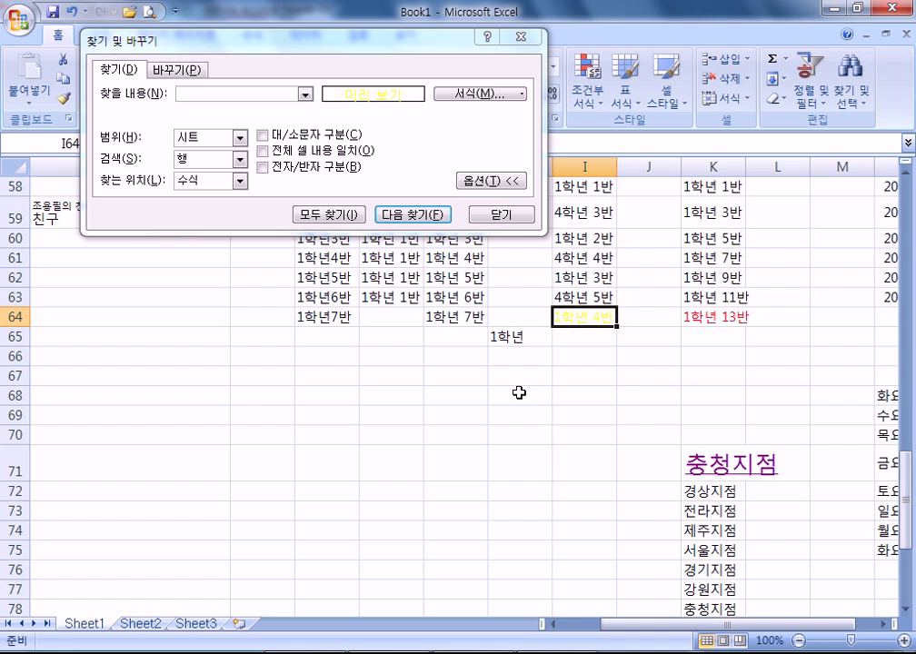
# - Enter *** in F66 and reset the search format to 보통 style with automatic colour
pyautogui.click(390, 356)
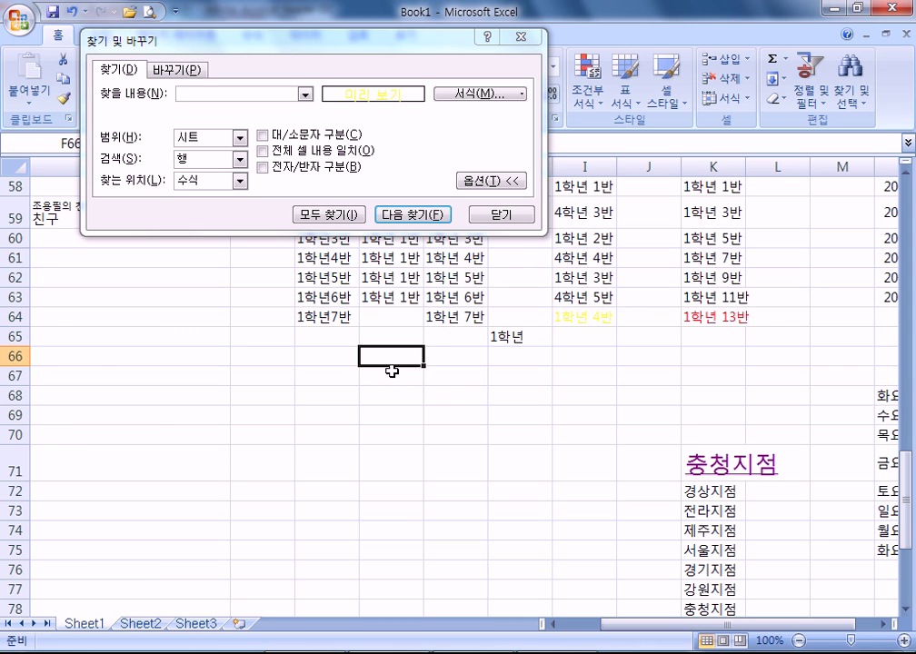
pyautogui.write('***')
pyautogui.press('Return')
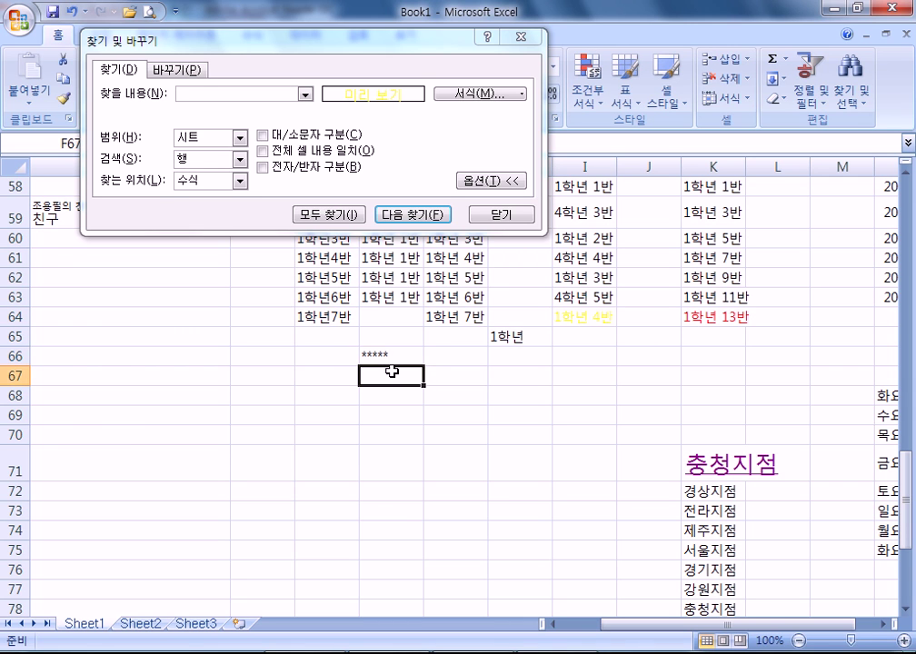
pyautogui.click(198, 92)
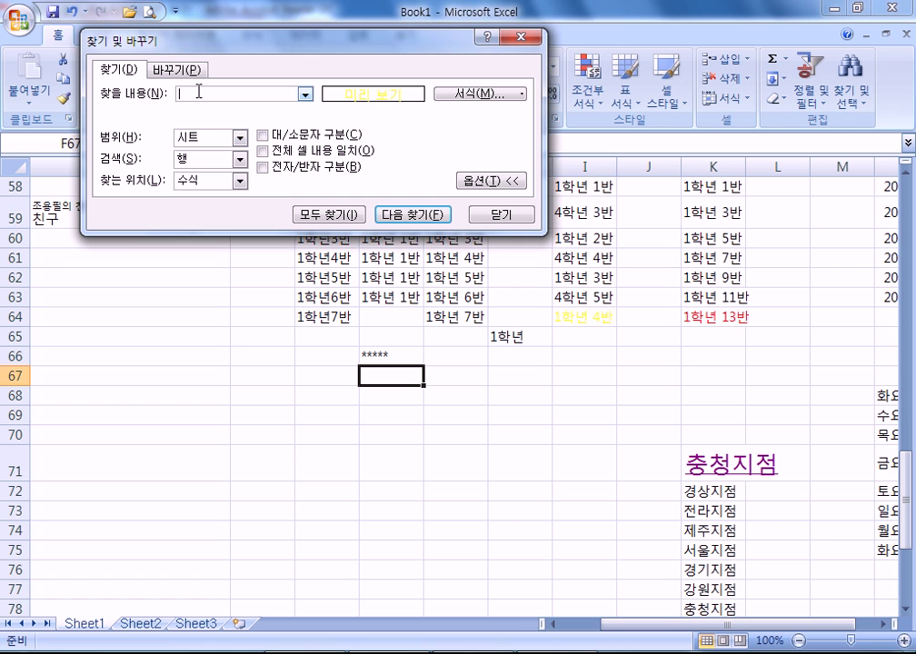
pyautogui.click(450, 95)
pyautogui.press('Escape')
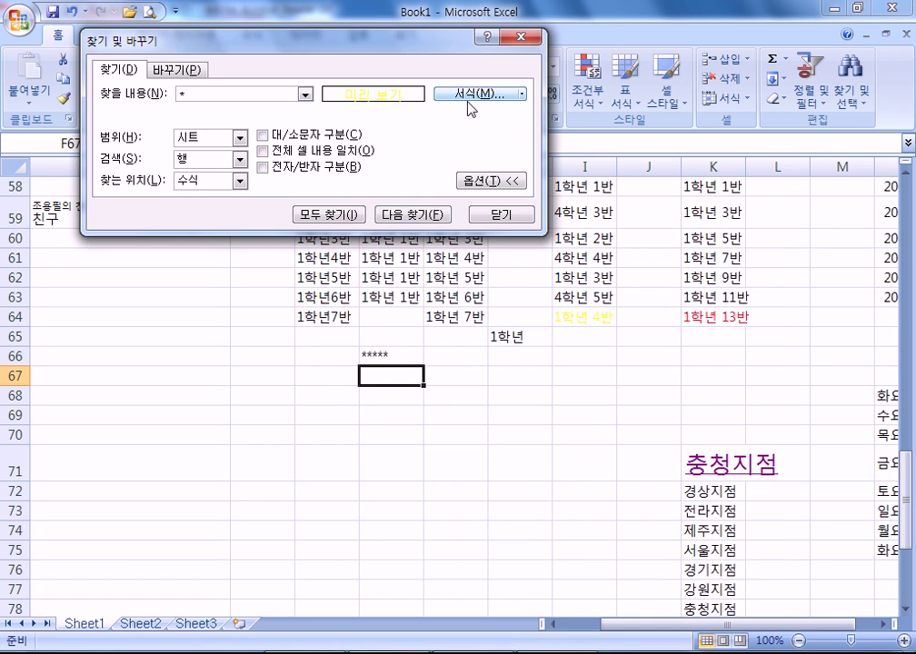
pyautogui.click(495, 95)
pyautogui.click(588, 325)
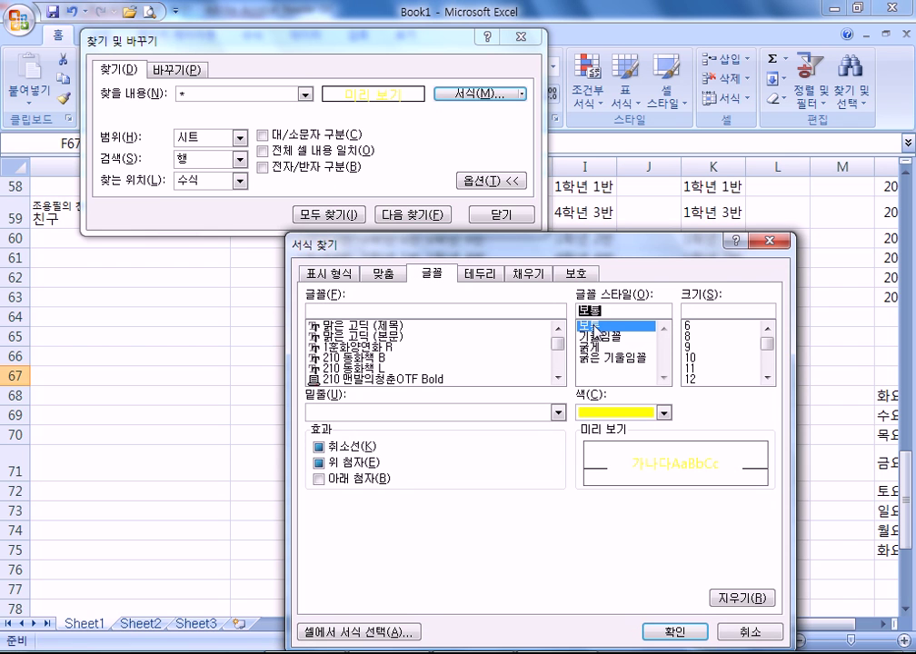
pyautogui.click(664, 413)
pyautogui.click(589, 434)
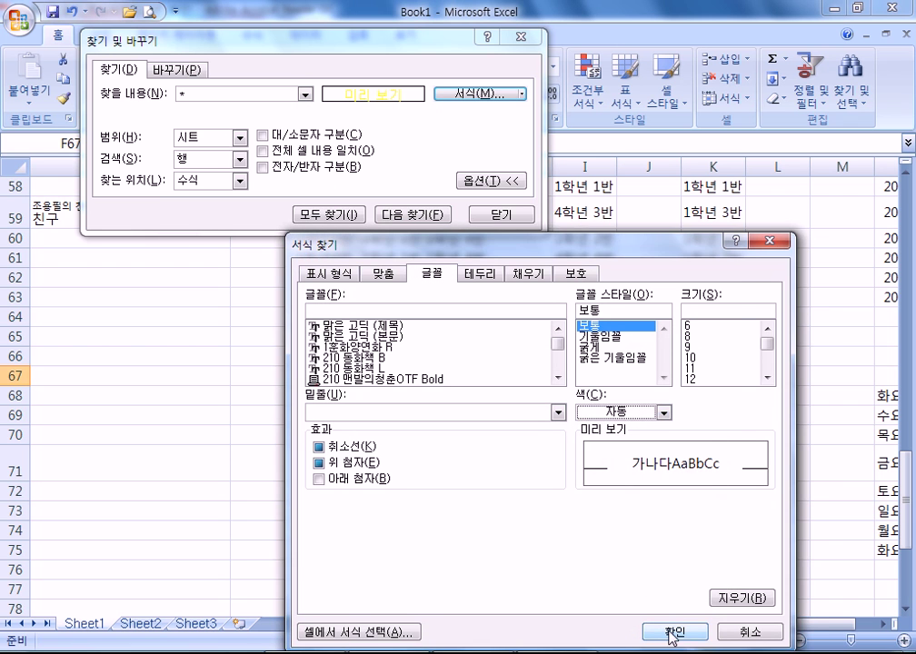
pyautogui.click(670, 631)
# - Search for * and then 1*; no matching data is found
pyautogui.click(415, 220)
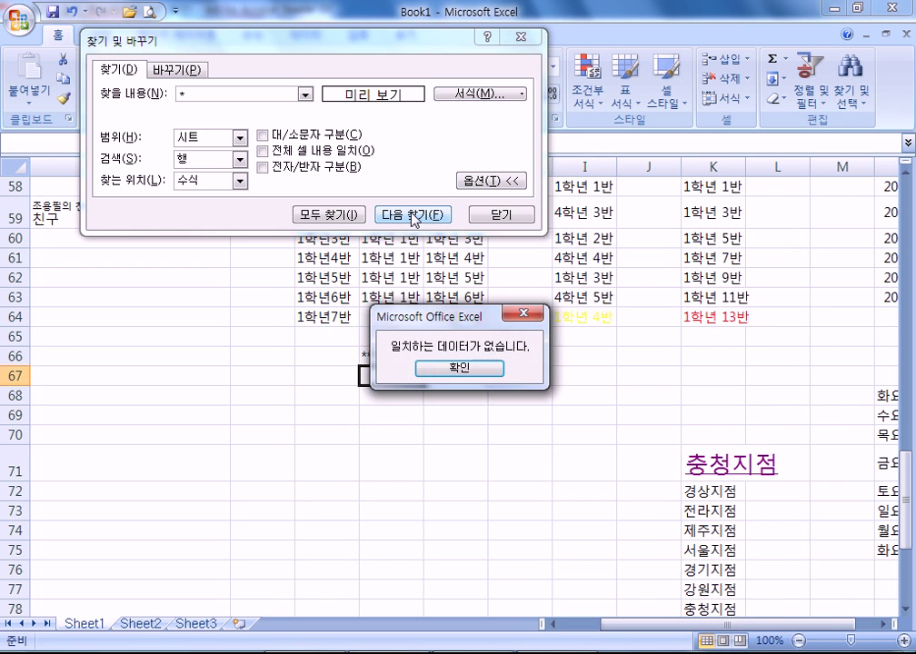
pyautogui.click(450, 379)
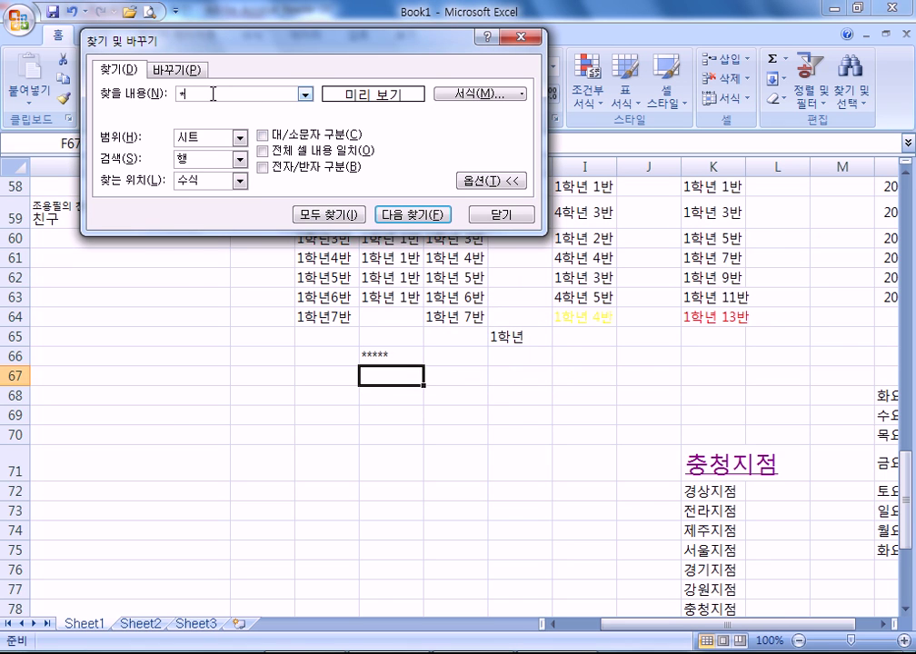
pyautogui.click(259, 277)
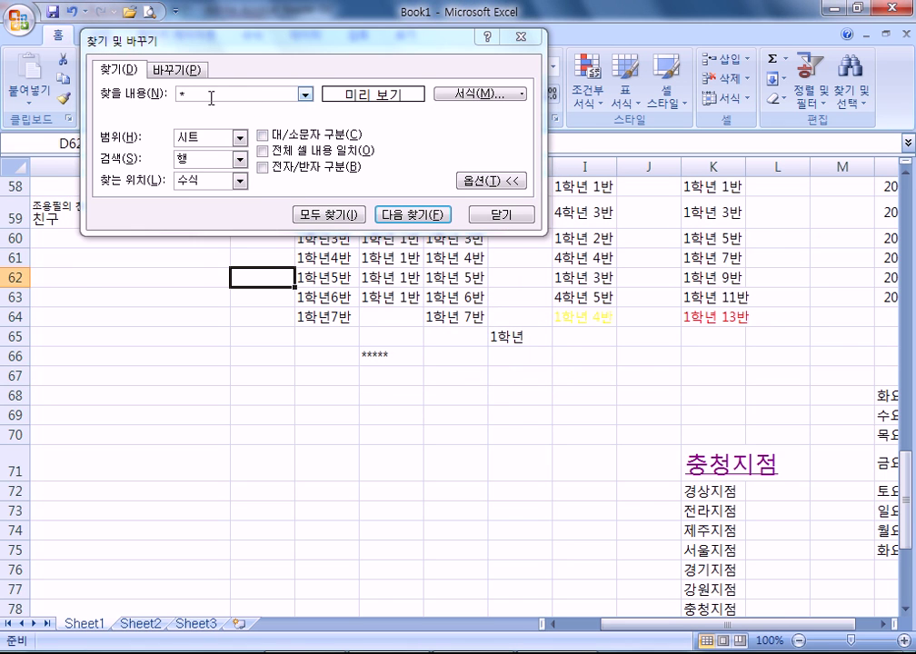
pyautogui.click(169, 89)
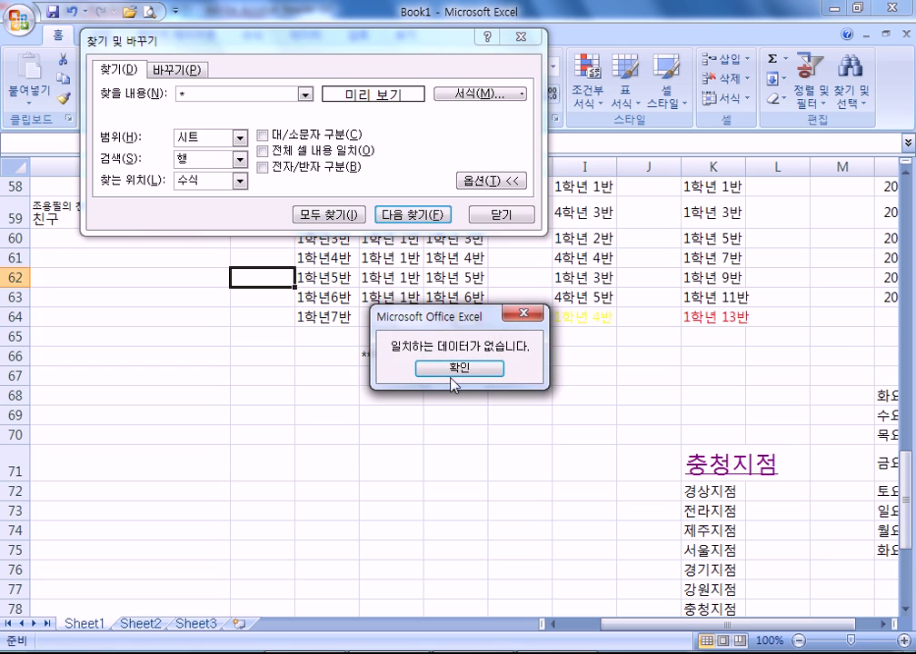
pyautogui.click(459, 366)
pyautogui.click(219, 94)
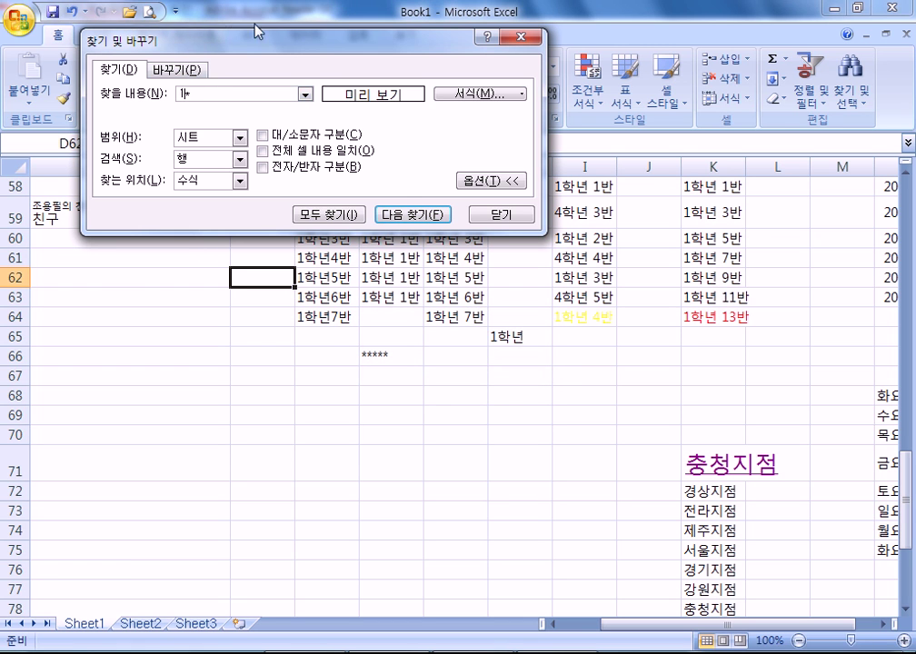
pyautogui.click(417, 216)
pyautogui.click(462, 368)
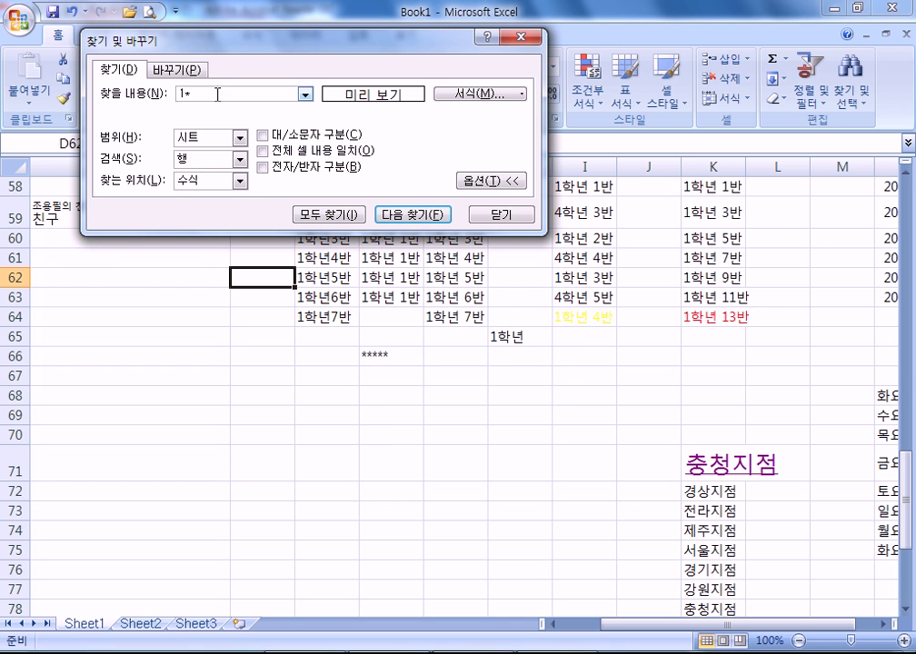
# - Search for 충청*, then for 충청 without the wildcard; nothing matches
pyautogui.moveTo(402, 62); pyautogui.dragTo(359, 17)
pyautogui.write('충청*')
pyautogui.press('Return')
pyautogui.press('Return')
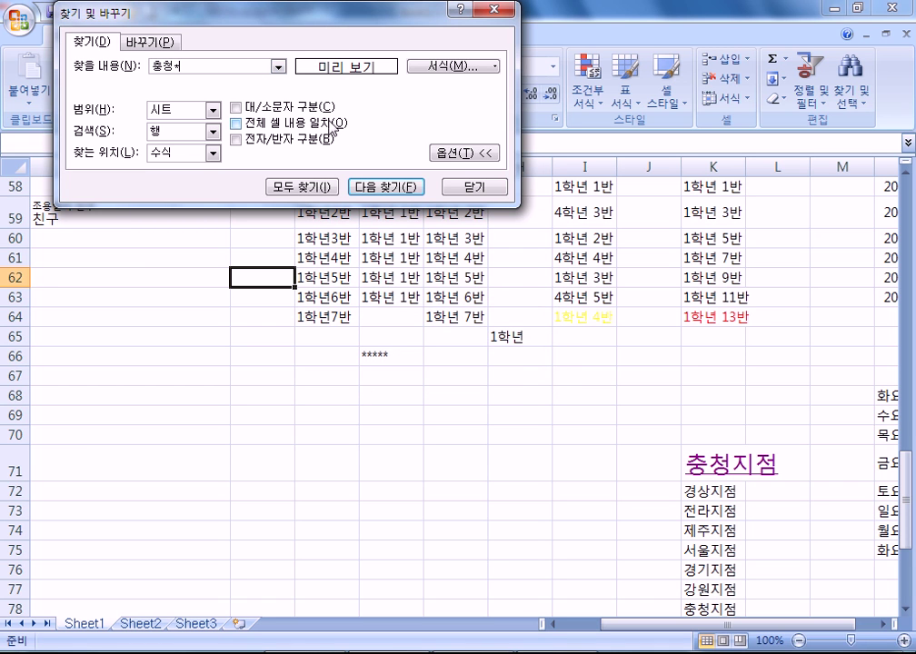
pyautogui.press('BackSpace')
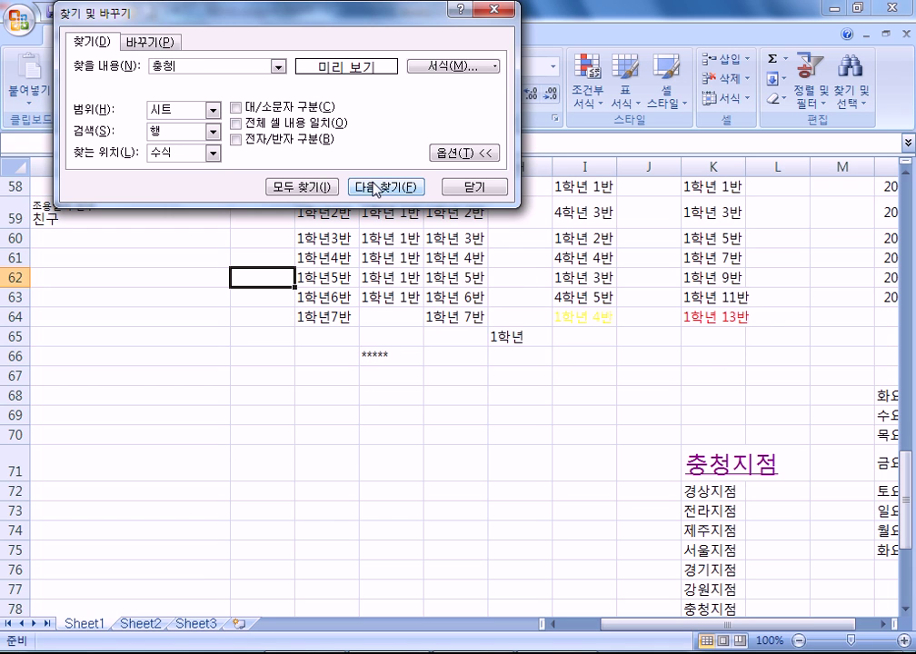
pyautogui.click(372, 185)
pyautogui.click(450, 370)
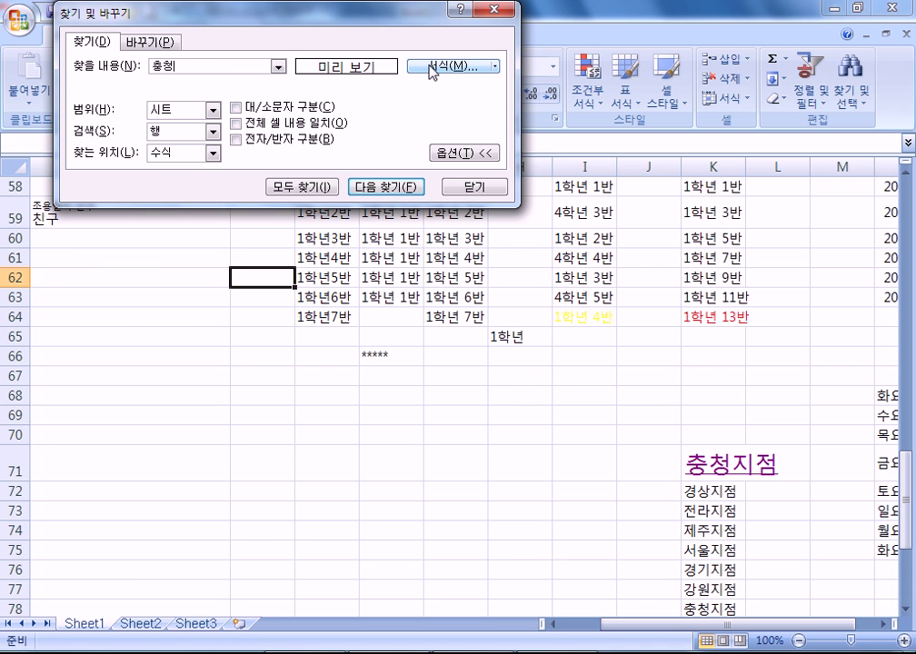
# - Close and reopen the Find window and search for 충청 again
pyautogui.click(491, 153)
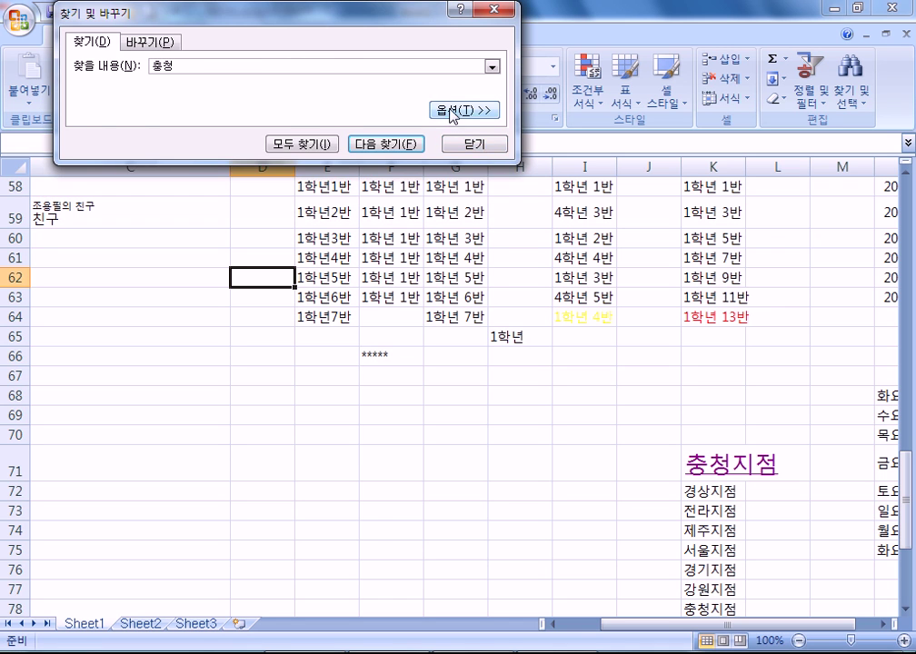
pyautogui.click(450, 115)
pyautogui.click(473, 189)
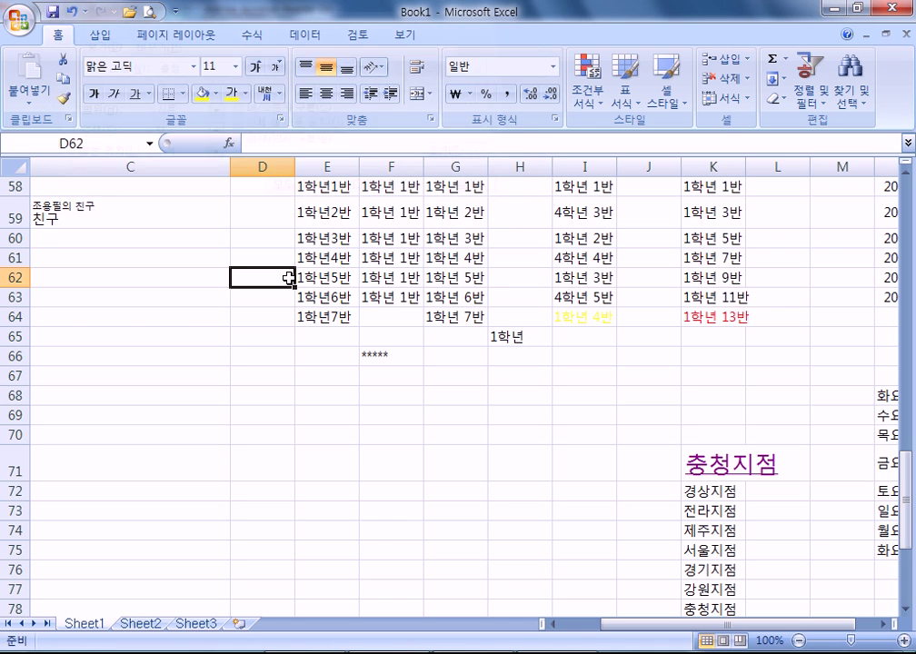
pyautogui.click(851, 87)
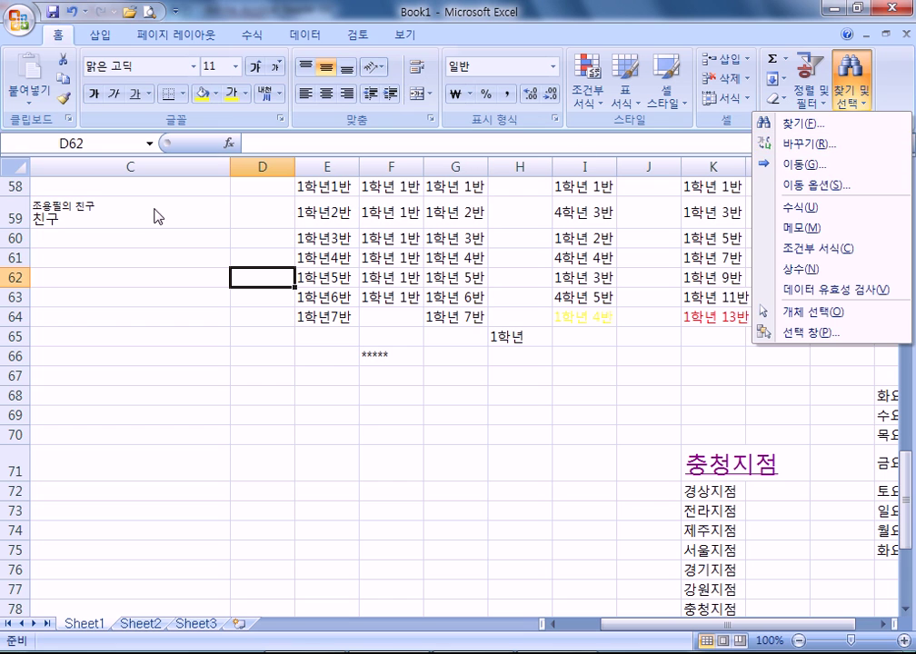
pyautogui.click(781, 123)
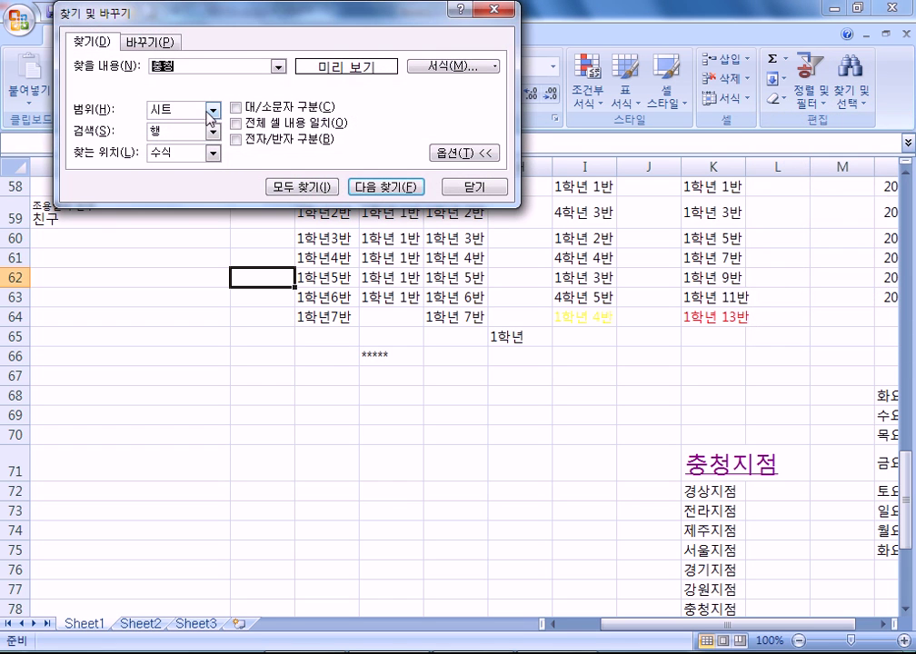
pyautogui.click(391, 187)
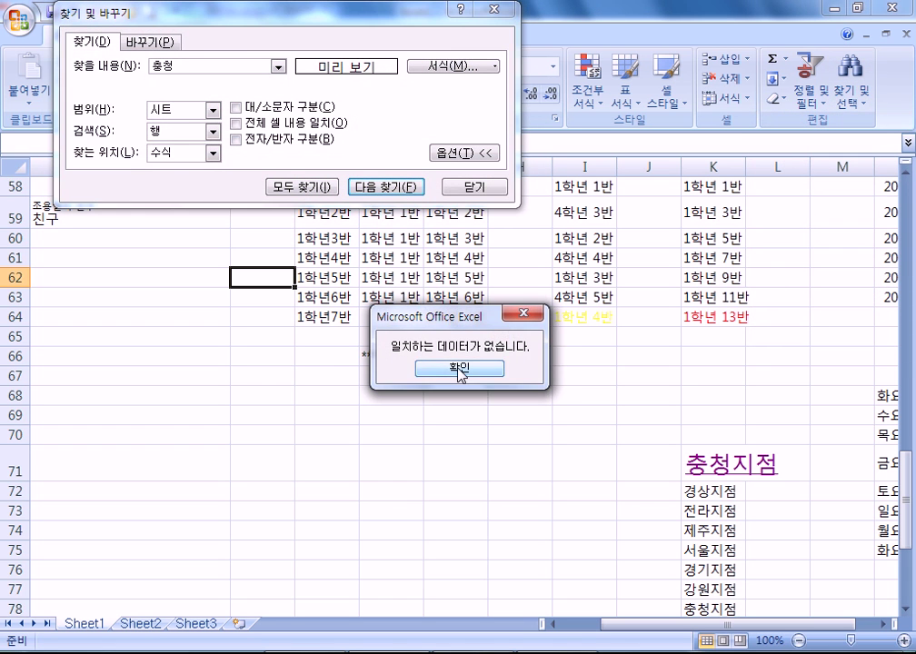
pyautogui.press('Return')
# - Use Find All for 충청, then close the Find window and quit Excel
pyautogui.click(220, 65)
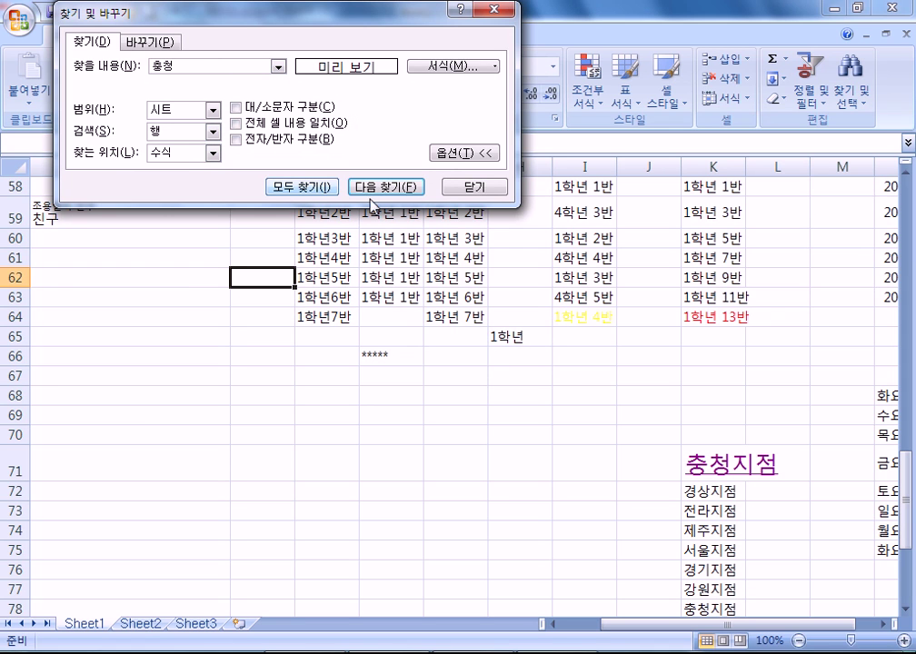
pyautogui.click(306, 187)
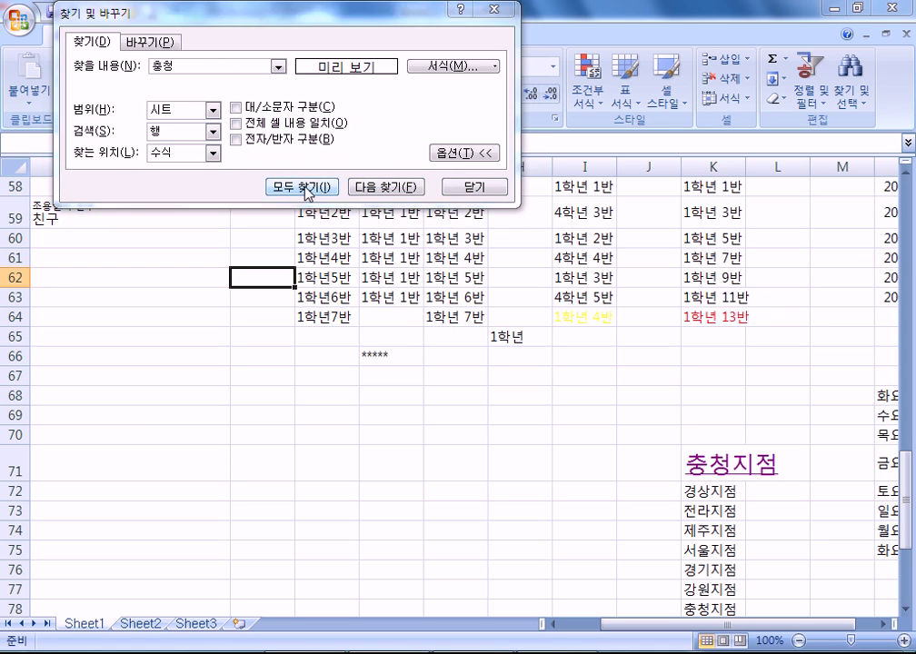
pyautogui.click(488, 371)
pyautogui.click(215, 67)
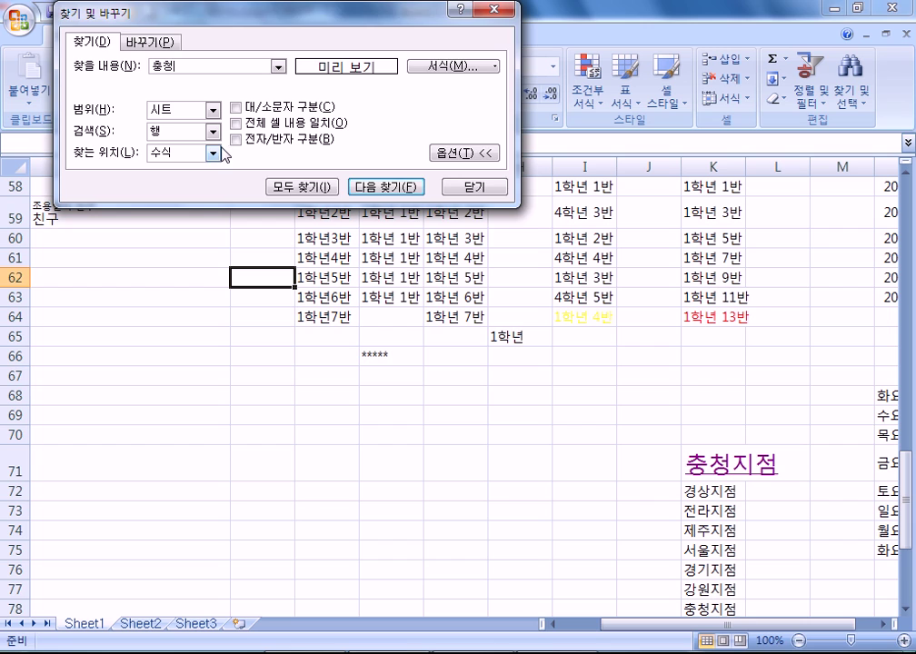
pyautogui.press('Escape')
pyautogui.hotkey('alt', 'F4')
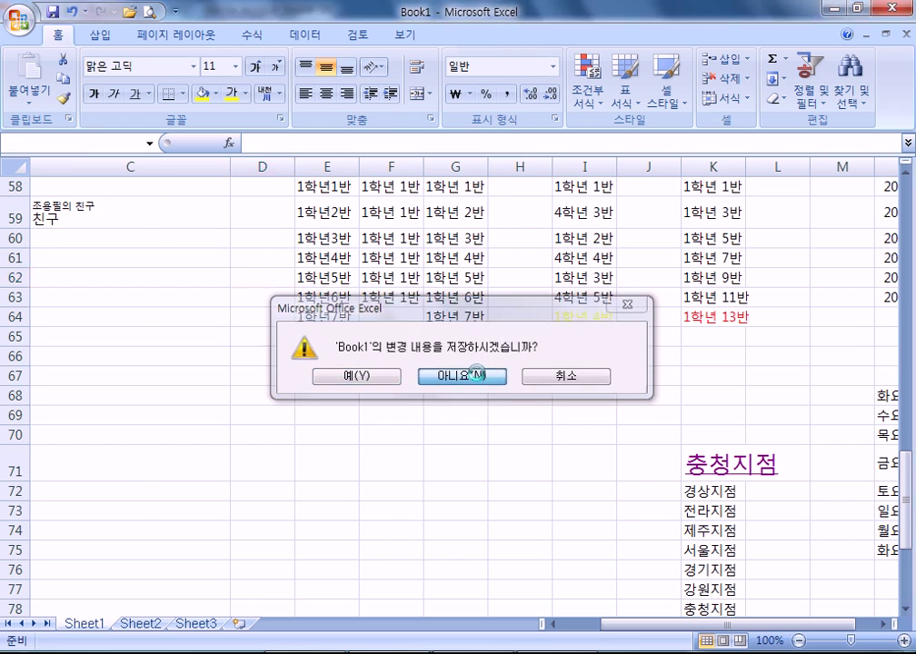
# - Discard the changes to Book1 and relaunch Excel 2007
pyautogui.click(489, 377)
pyautogui.press('super')
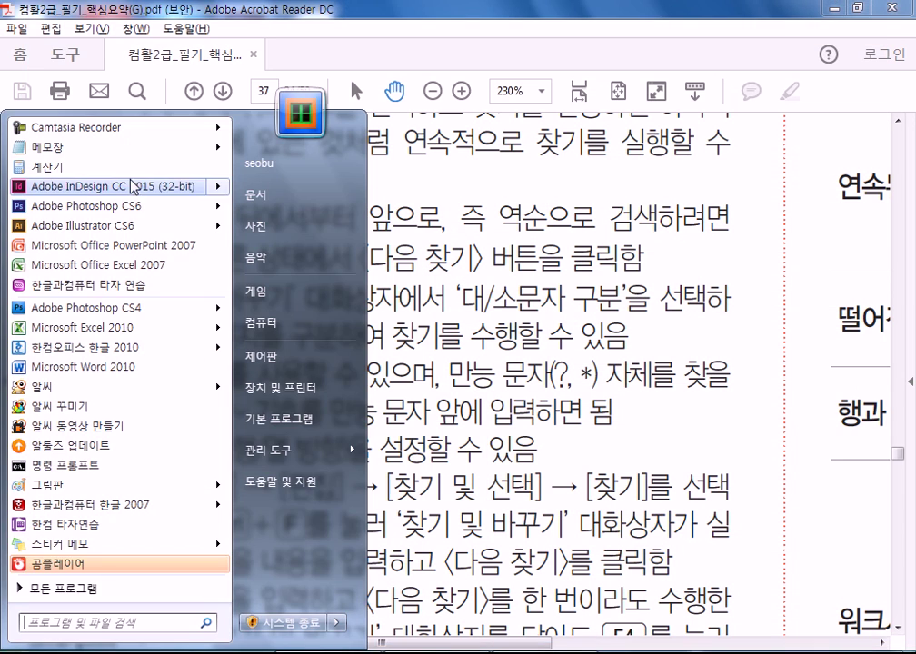
pyautogui.click(107, 264)
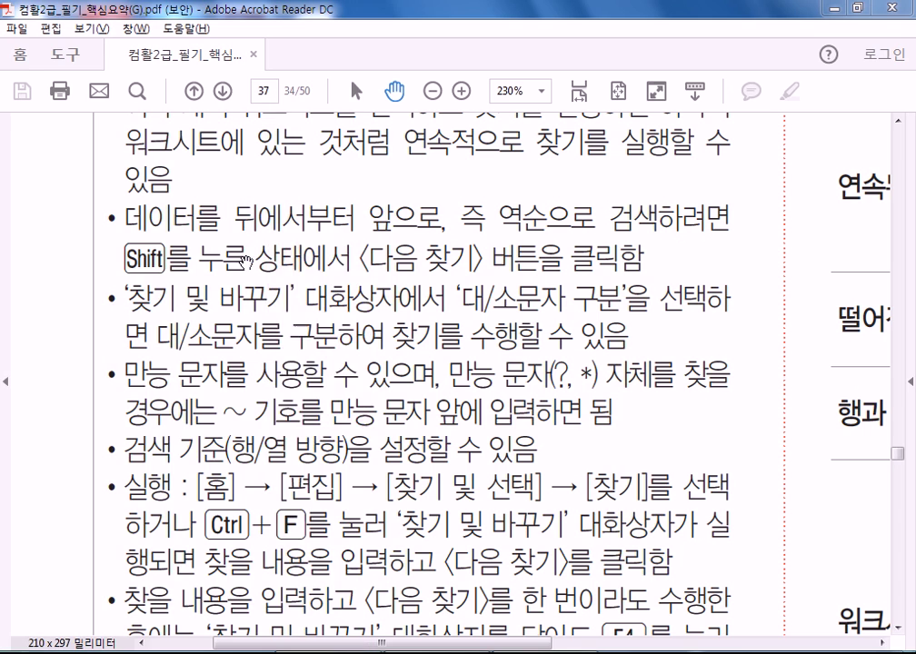
# - Enter 충청, 충청도 and 충청지점 in cells A2:A4
pyautogui.press('Return')
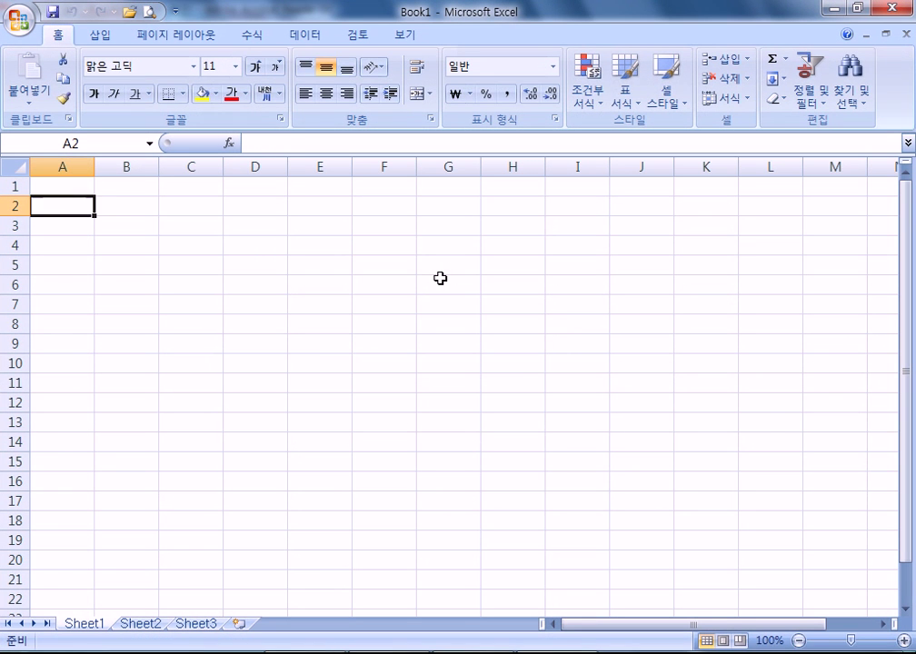
pyautogui.write('cncdjd')
pyautogui.press('Return')
pyautogui.press('Up')
pyautogui.write('충청')
pyautogui.press('Return')
pyautogui.write('추ㅇ청도')
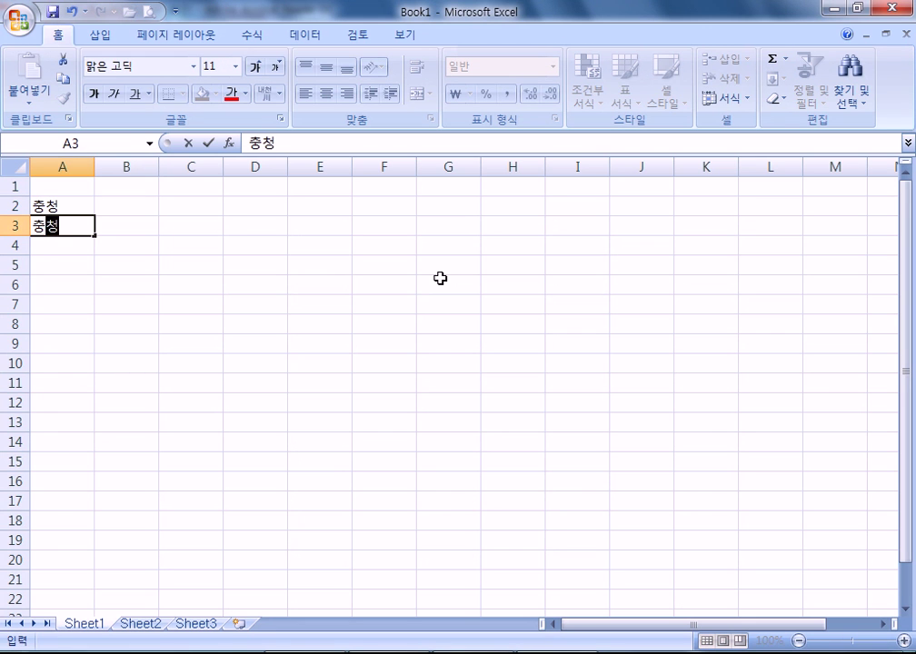
pyautogui.press('Return')
pyautogui.write('충ㅊㅓㅇ지점')
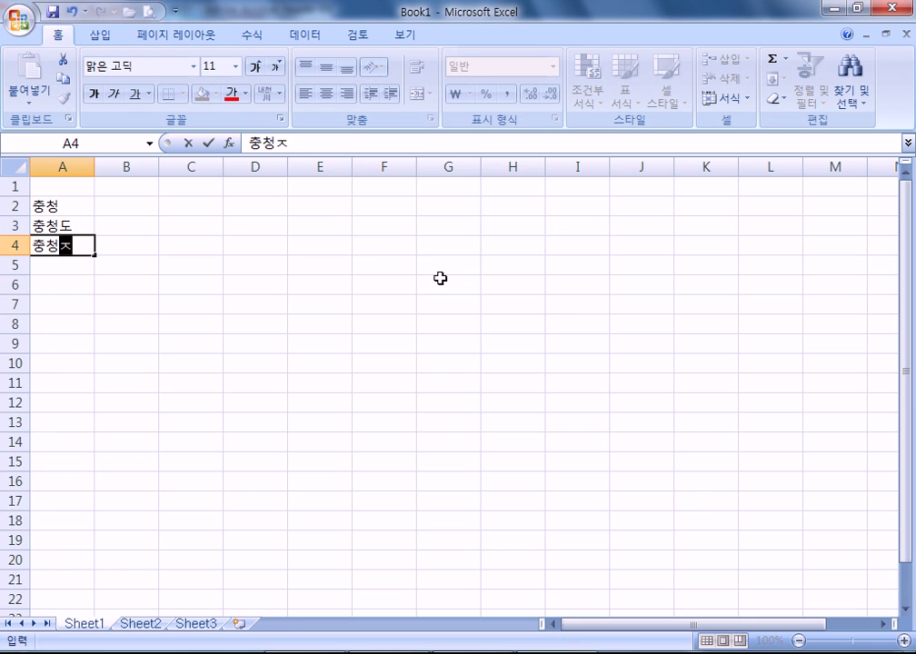
pyautogui.press('Return')
# - Select empty cell C2 and open the Find window from Find & Select
pyautogui.keyDown('ctrl'); pyautogui.scroll(9, 187, 361); pyautogui.keyUp('ctrl')
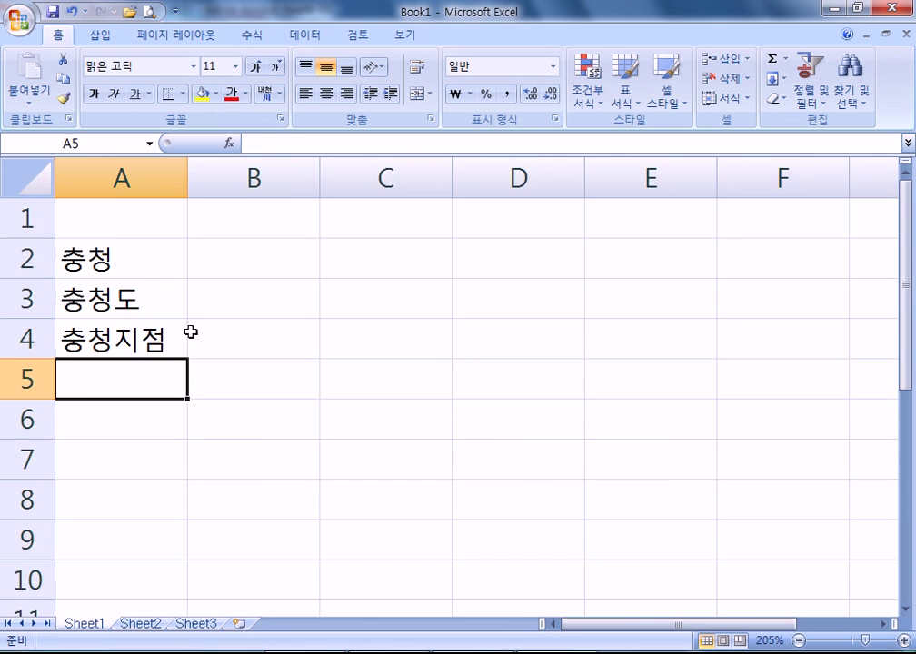
pyautogui.click(127, 229)
pyautogui.click(441, 268)
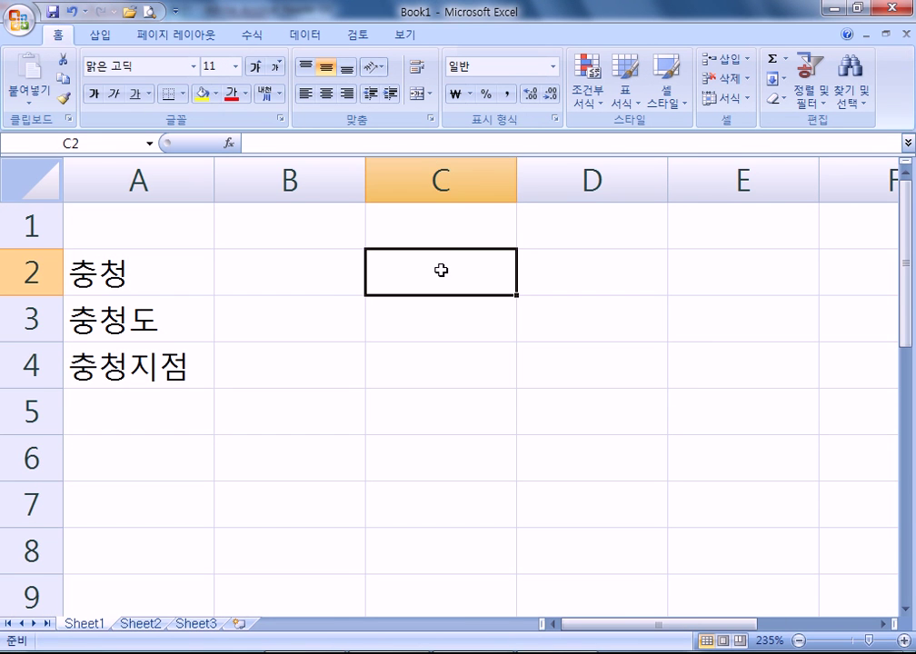
pyautogui.click(806, 83)
pyautogui.click(851, 87)
pyautogui.click(851, 87)
pyautogui.click(851, 89)
pyautogui.click(793, 123)
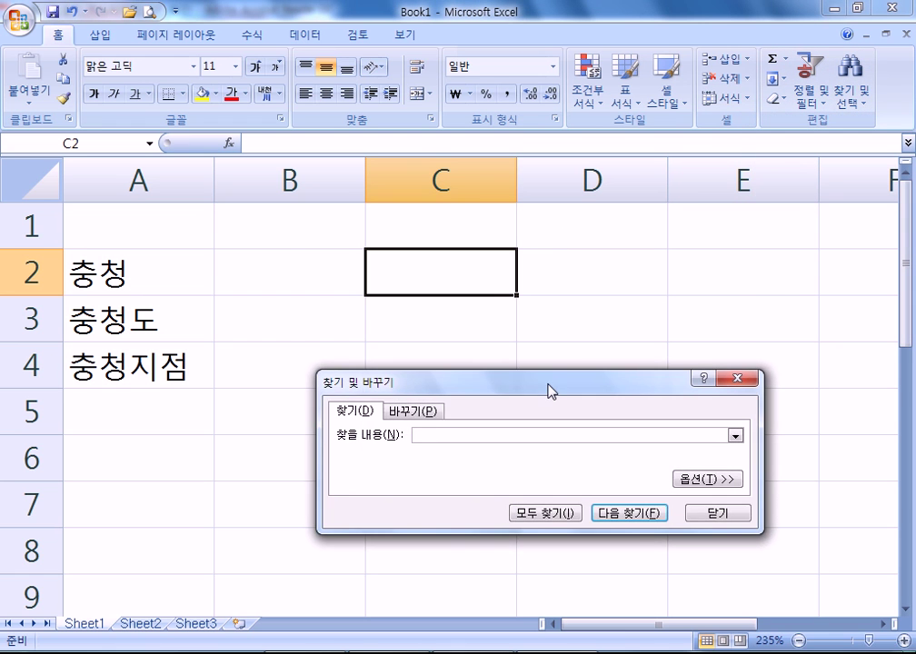
# - Search for 충청 and cycle through all its matches
pyautogui.moveTo(548, 389); pyautogui.dragTo(563, 225)
pyautogui.write('충청')
pyautogui.click(620, 347)
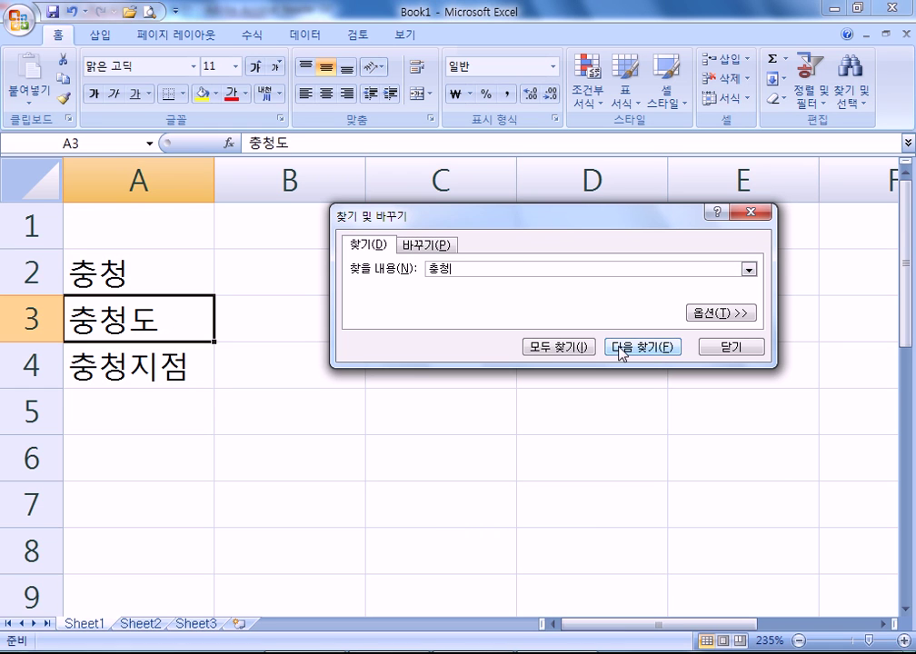
pyautogui.click(619, 347)
pyautogui.click(619, 347)
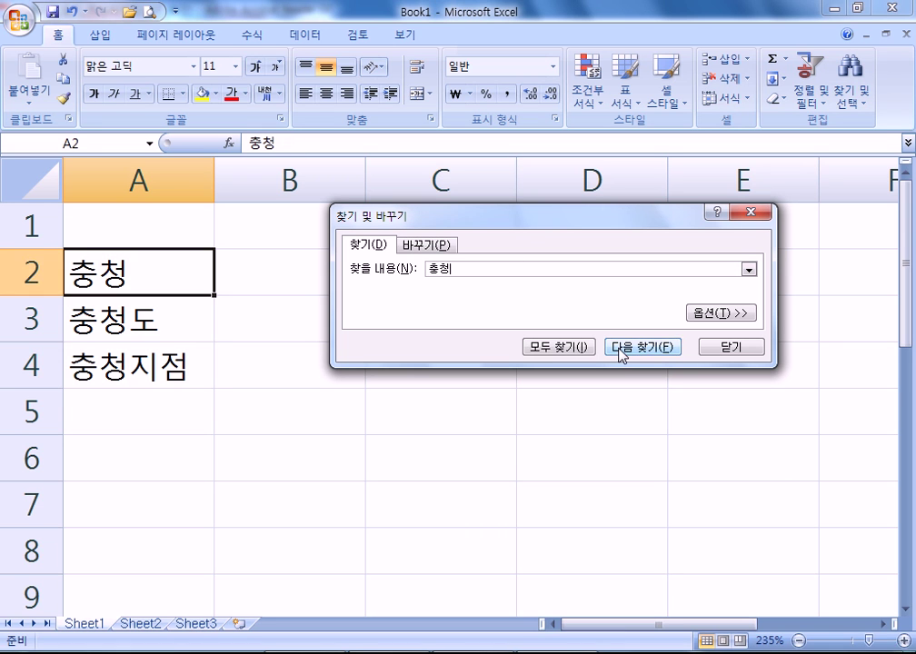
pyautogui.click(619, 347)
pyautogui.click(619, 347)
# - Search for 충청도, then for 충청* and step through its matches
pyautogui.click(440, 269)
pyautogui.write('ㄷㅗ')
pyautogui.press('Return')
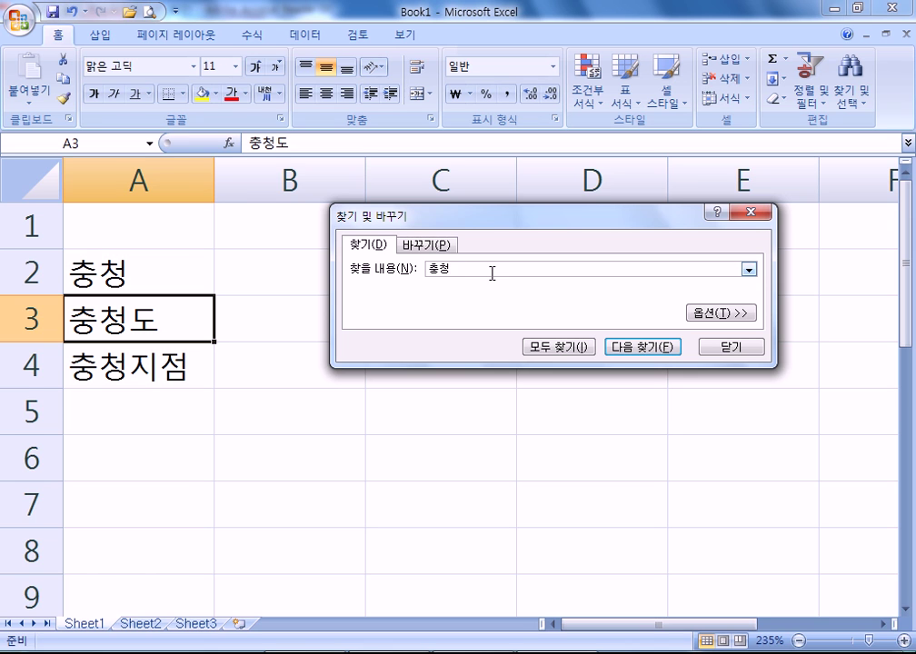
pyautogui.write('*')
pyautogui.click(636, 353)
pyautogui.click(631, 354)
pyautogui.click(632, 353)
pyautogui.click(631, 353)
# - Cycle through matches for 충청? and expand the extra search options
pyautogui.write('?')
pyautogui.press('BackSpace')
pyautogui.write('?')
pyautogui.click(618, 357)
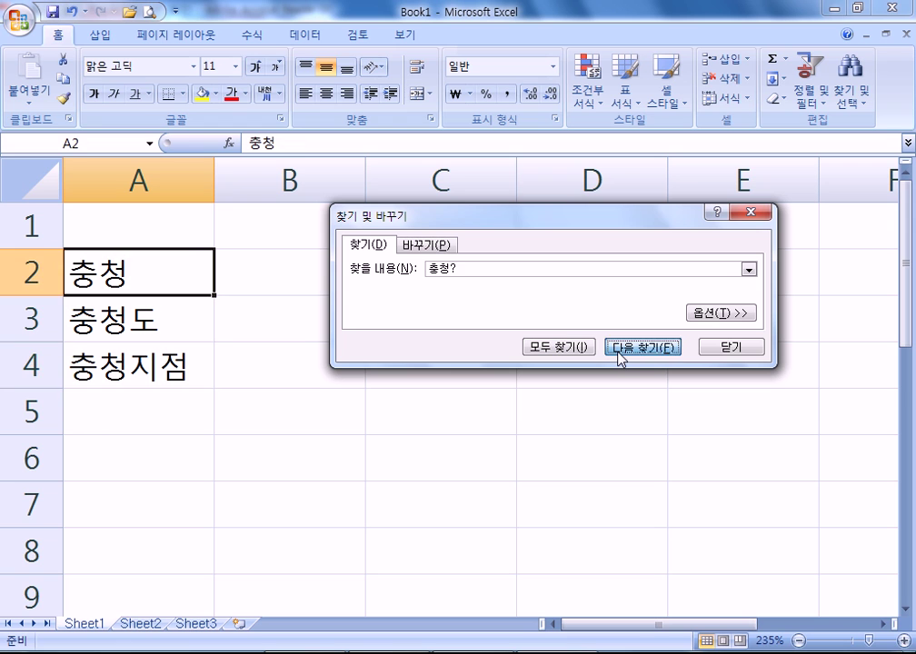
pyautogui.click(623, 359)
pyautogui.click(627, 357)
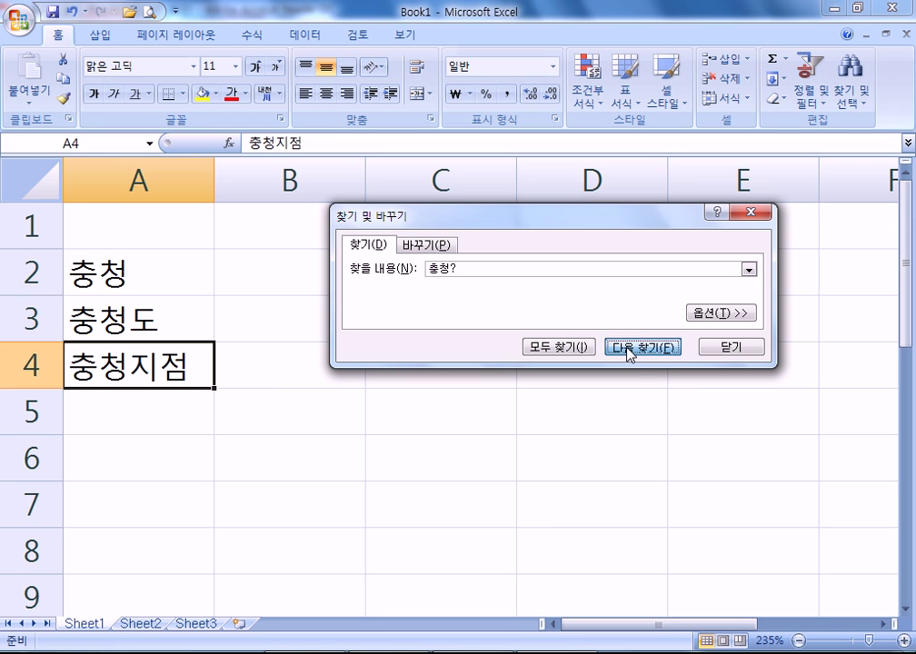
pyautogui.click(628, 350)
pyautogui.click(628, 350)
pyautogui.click(628, 349)
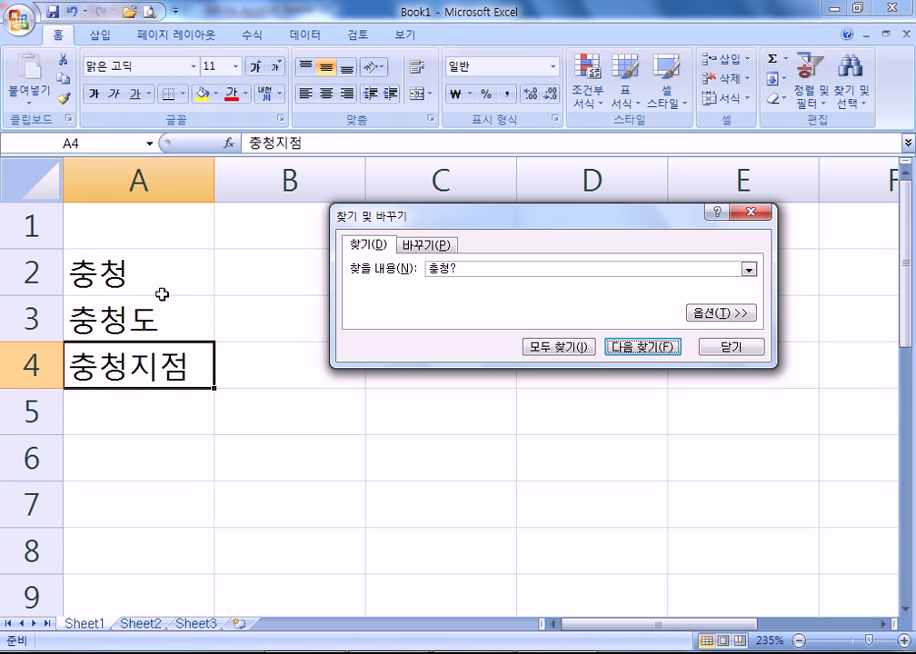
pyautogui.click(463, 270)
pyautogui.click(721, 313)
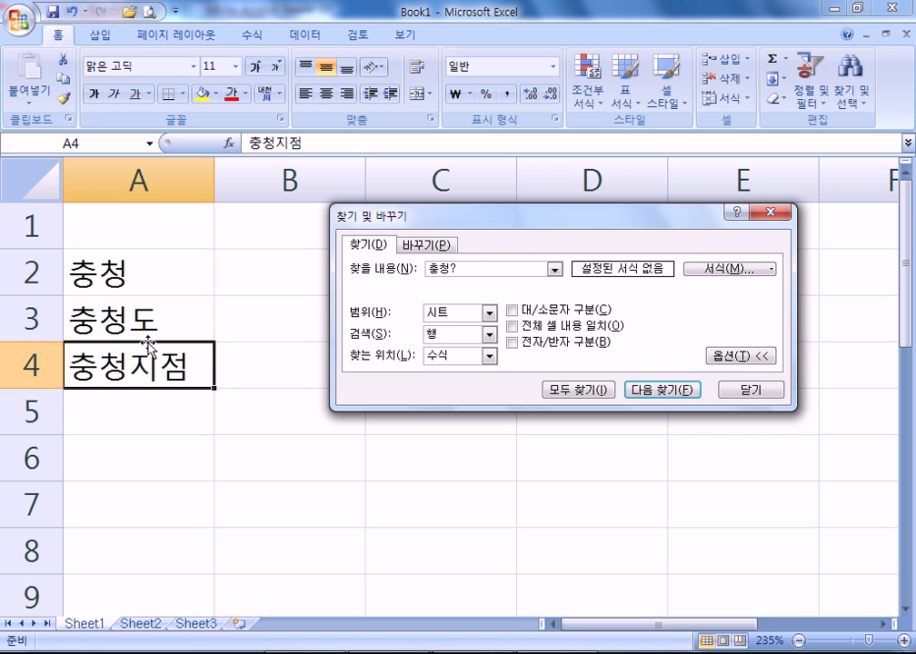
# - Edit A4 to read 충청*지점
pyautogui.click(150, 411)
pyautogui.click(133, 365)
pyautogui.press('F2')
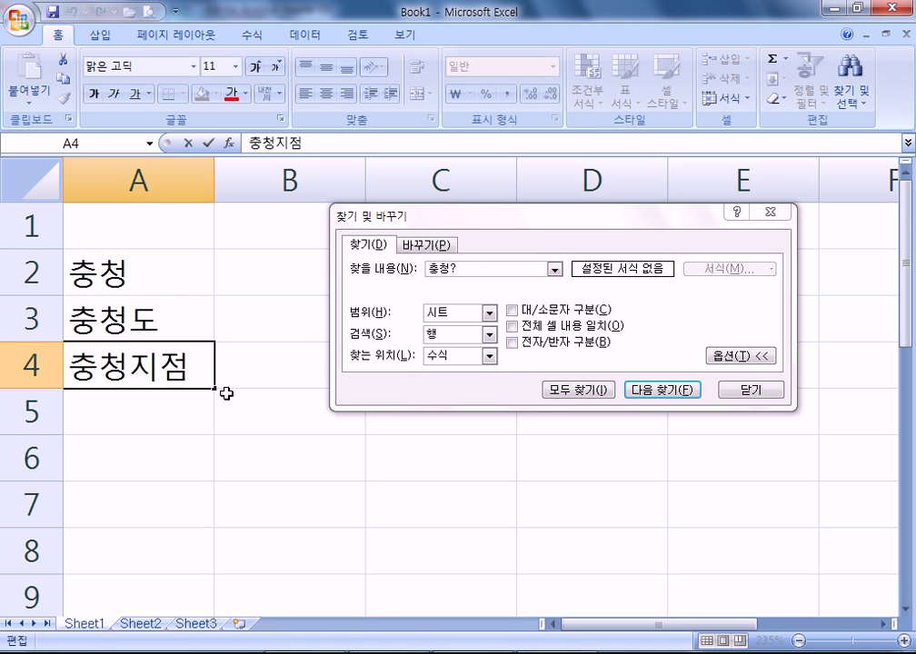
pyautogui.write('*')
pyautogui.press('Return')
pyautogui.press('Up')
# - Search for * and step through the wildcard matches to A4
pyautogui.click(347, 266)
pyautogui.write('*')
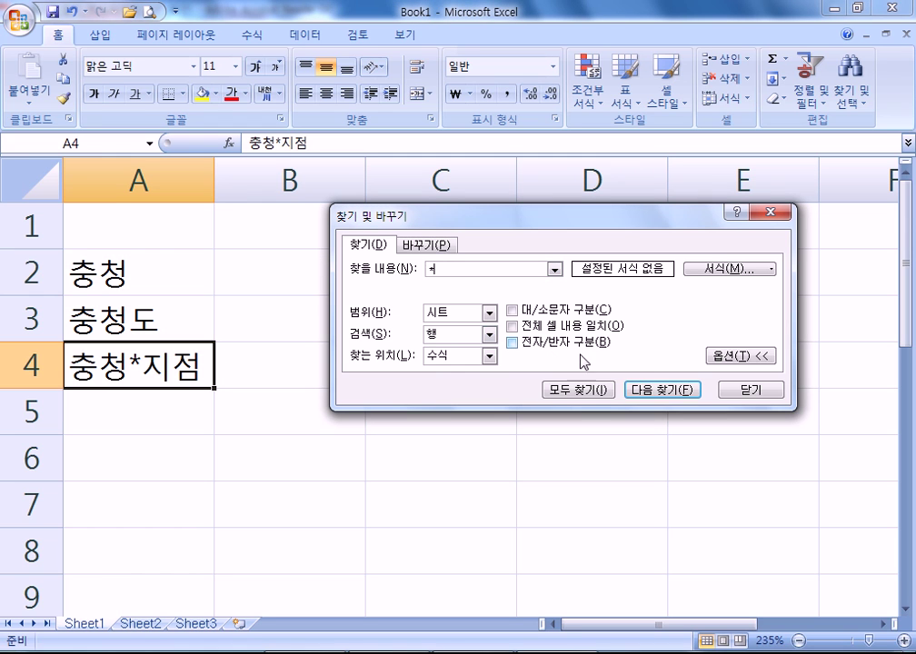
pyautogui.click(666, 391)
pyautogui.click(666, 392)
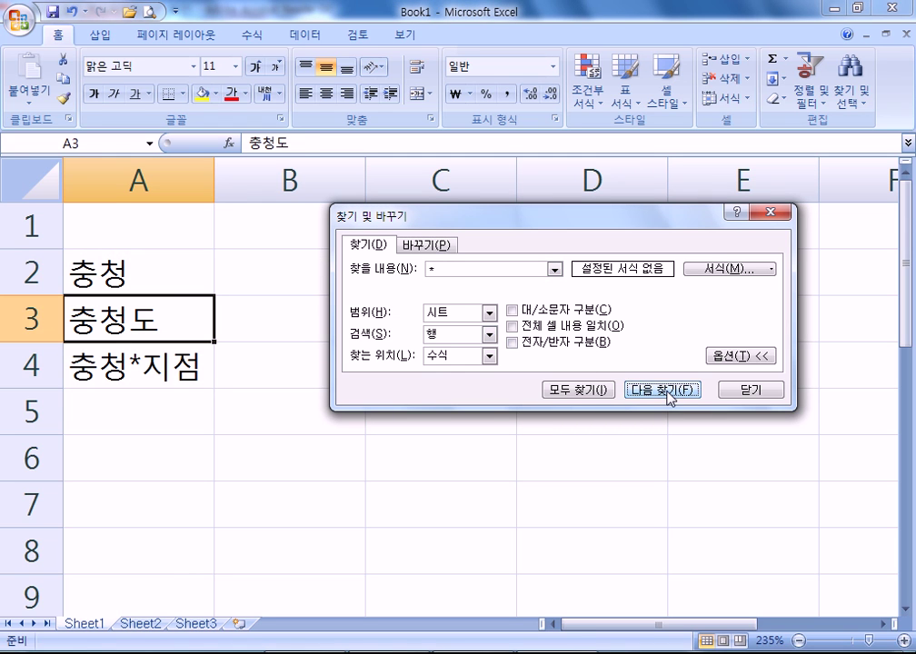
pyautogui.click(668, 393)
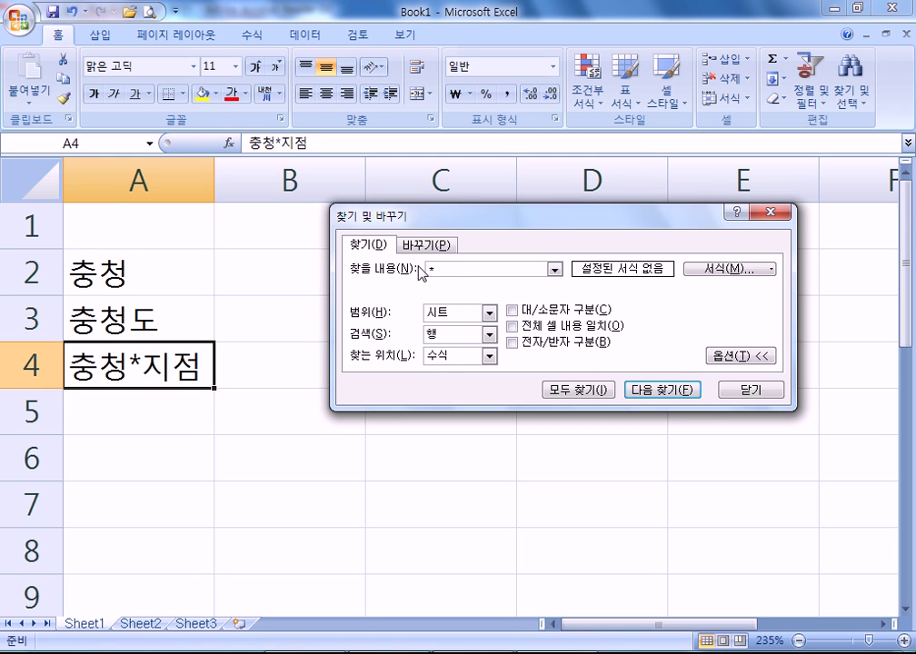
# - Search for ~* from B1 so only the literal asterisk in A4 is found
pyautogui.write('~')
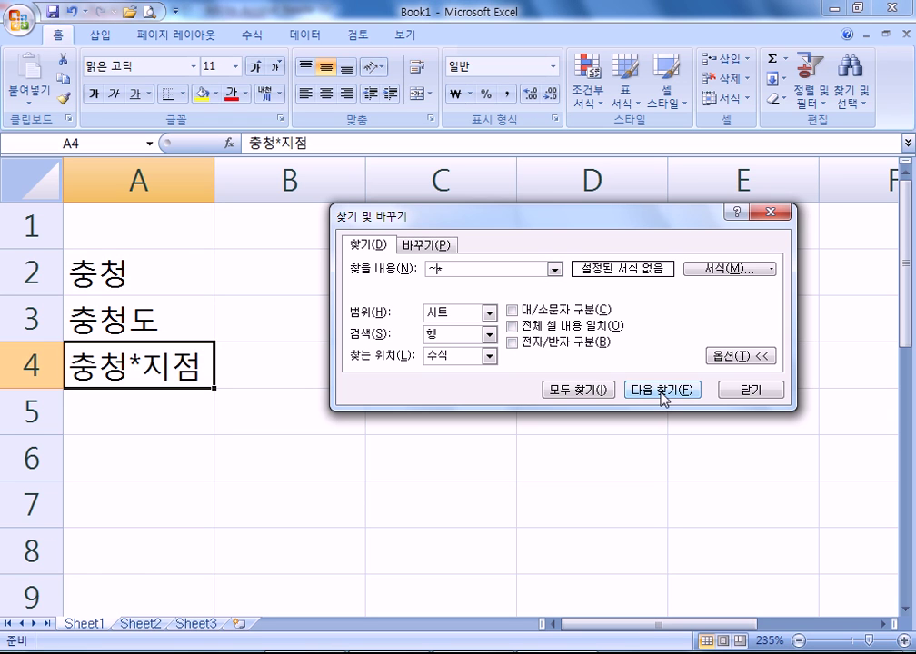
pyautogui.click(199, 260)
pyautogui.click(663, 400)
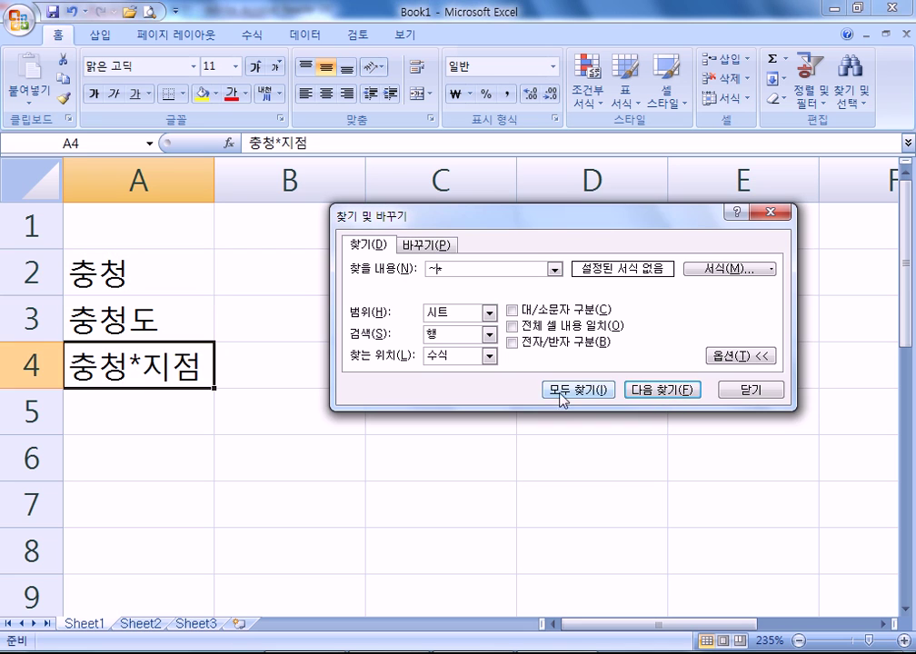
pyautogui.click(247, 225)
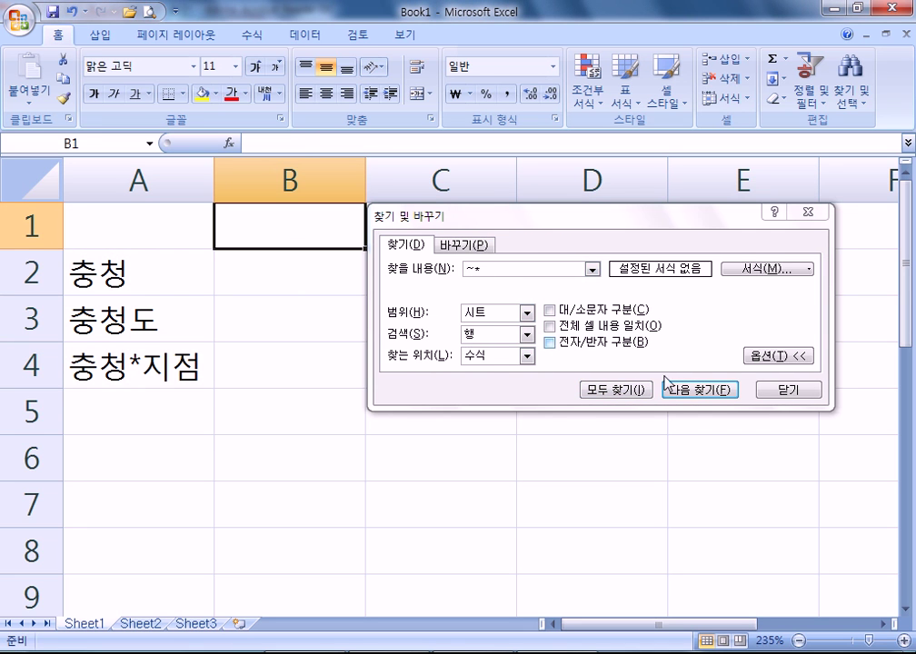
pyautogui.click(696, 392)
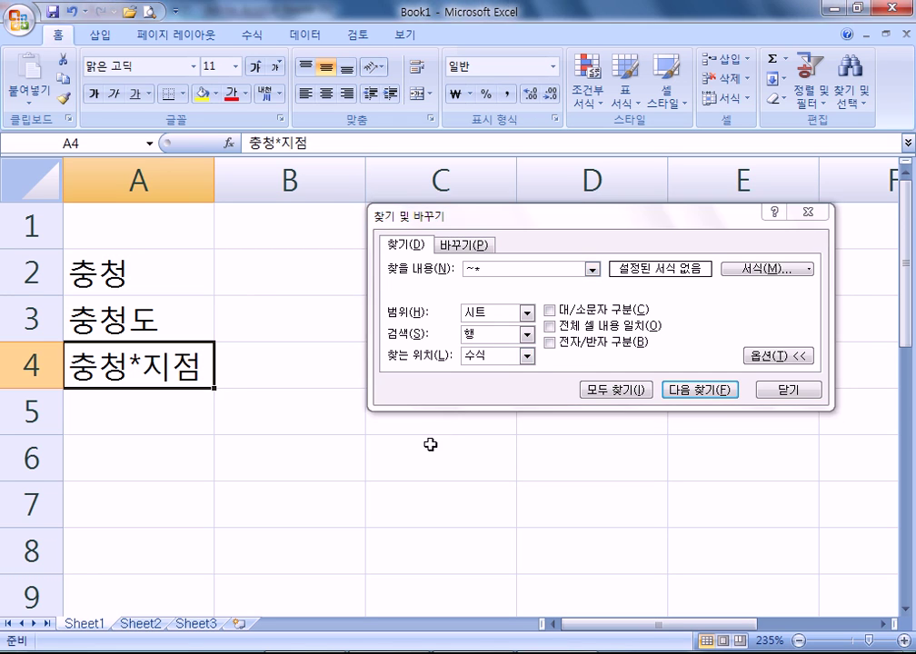
pyautogui.hotkey('alt', 'Tab')
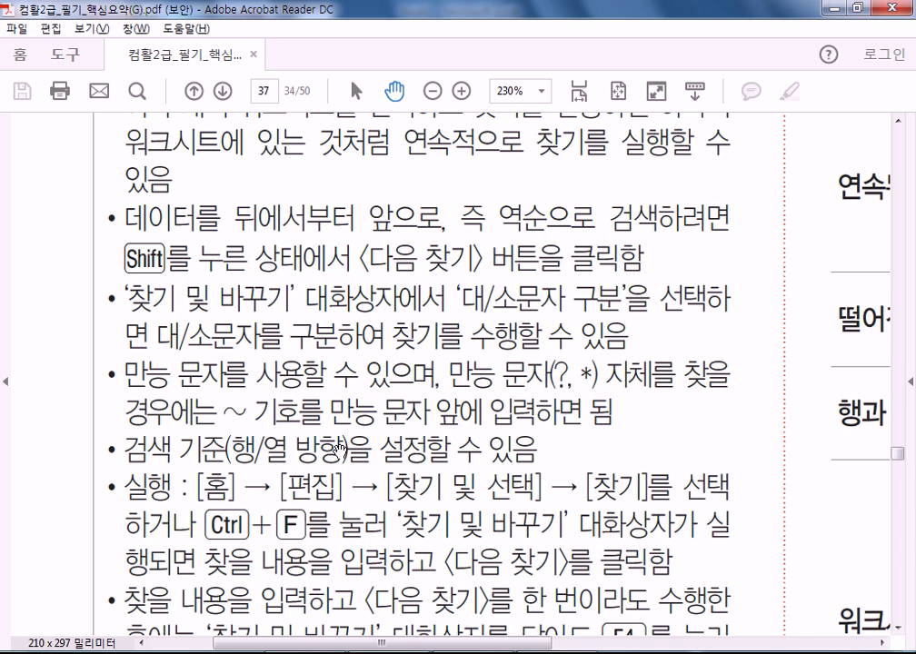
# - Move the guide to its 바꾸기 section and 만능 문자 wildcard box, then open Excel's 찾기 및 선택 list
pyautogui.moveTo(292, 496); pyautogui.dragTo(279, 181)
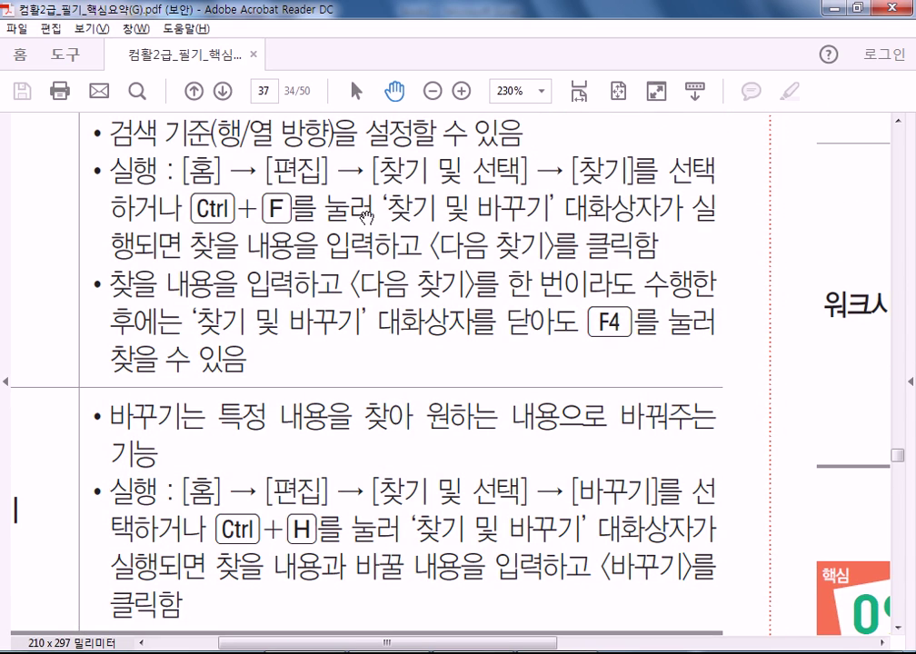
pyautogui.moveTo(348, 459); pyautogui.dragTo(348, 230)
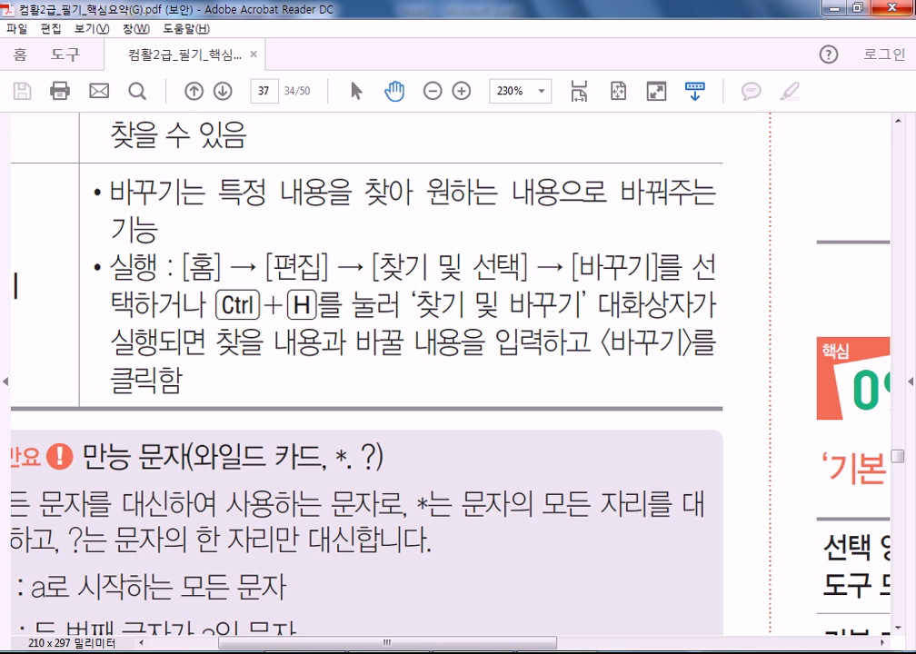
pyautogui.scroll(-5, 466, 421)
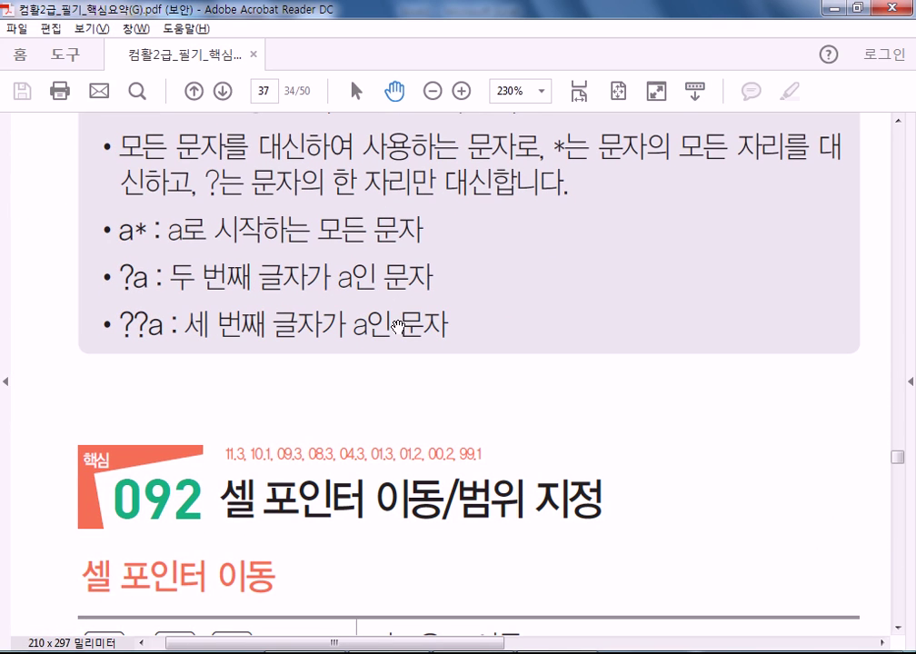
pyautogui.scroll(5, 417, 321)
pyautogui.scroll(2, 410, 449)
pyautogui.hscroll(-1, 410, 449)
pyautogui.scroll(-3, 437, 497)
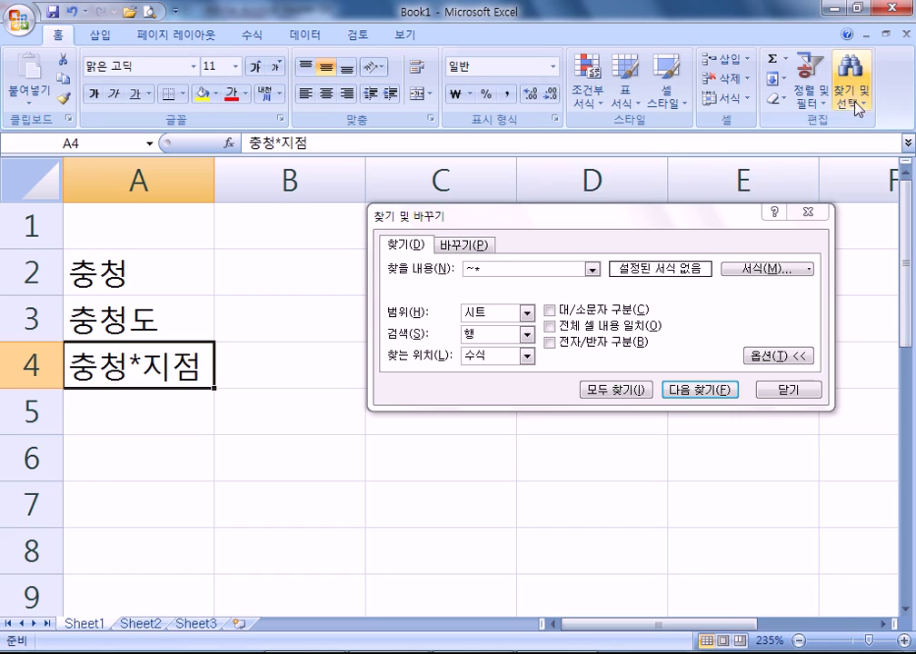
pyautogui.click(855, 104)
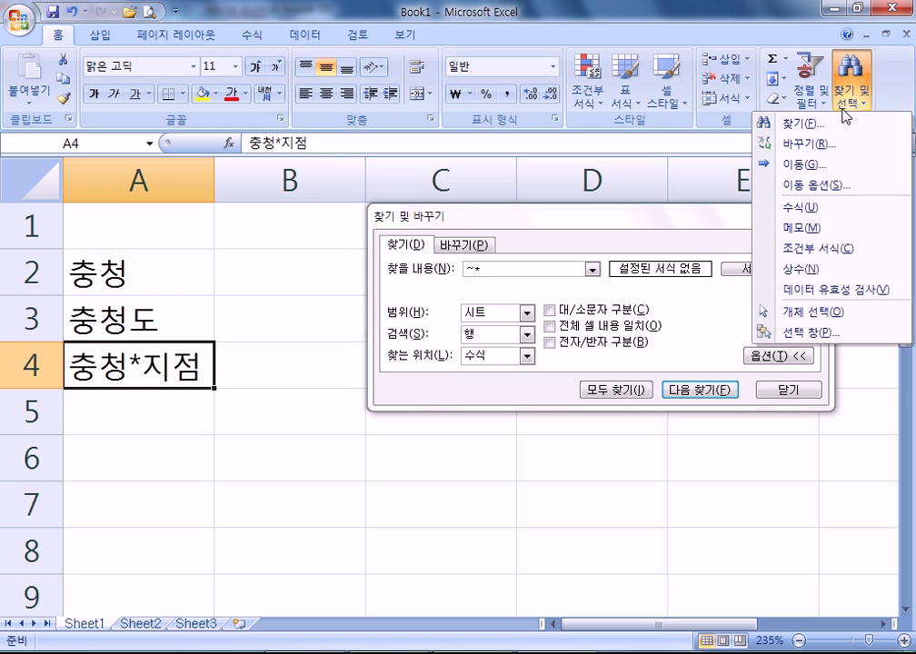
pyautogui.click(811, 144)
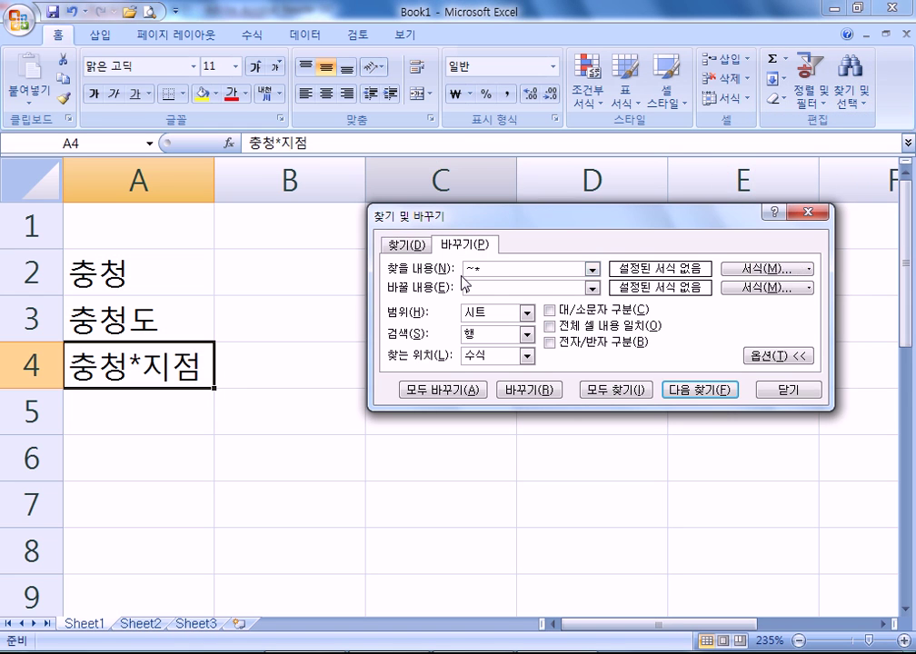
pyautogui.press('Escape')
pyautogui.click(852, 91)
pyautogui.click(787, 148)
pyautogui.click(406, 245)
pyautogui.click(465, 246)
pyautogui.click(406, 245)
pyautogui.click(464, 245)
pyautogui.click(403, 245)
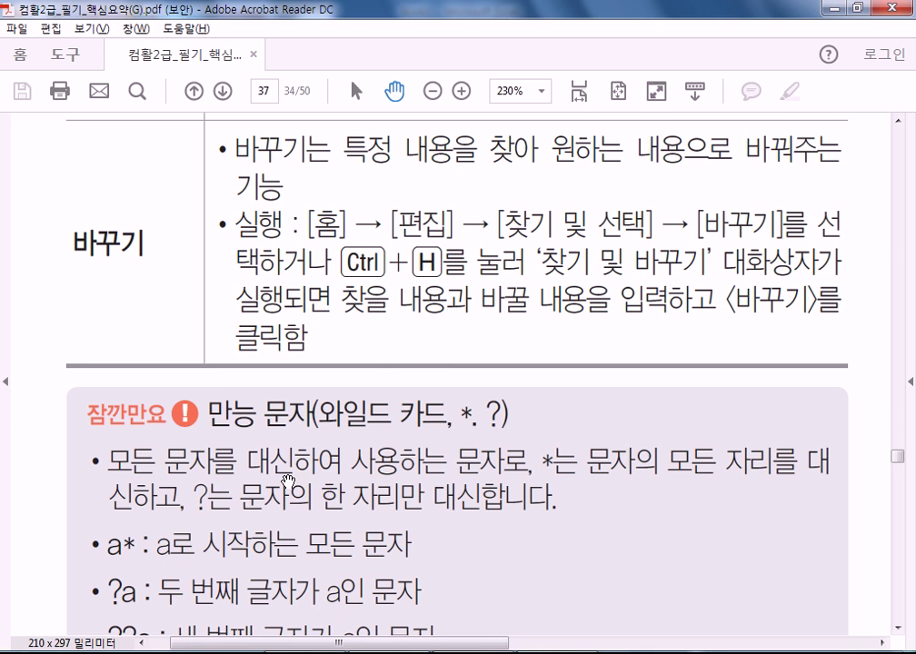
# - Move the guide down to heading 092 and its cell-pointer movement shortcut table
pyautogui.moveTo(287, 482); pyautogui.dragTo(295, 283)
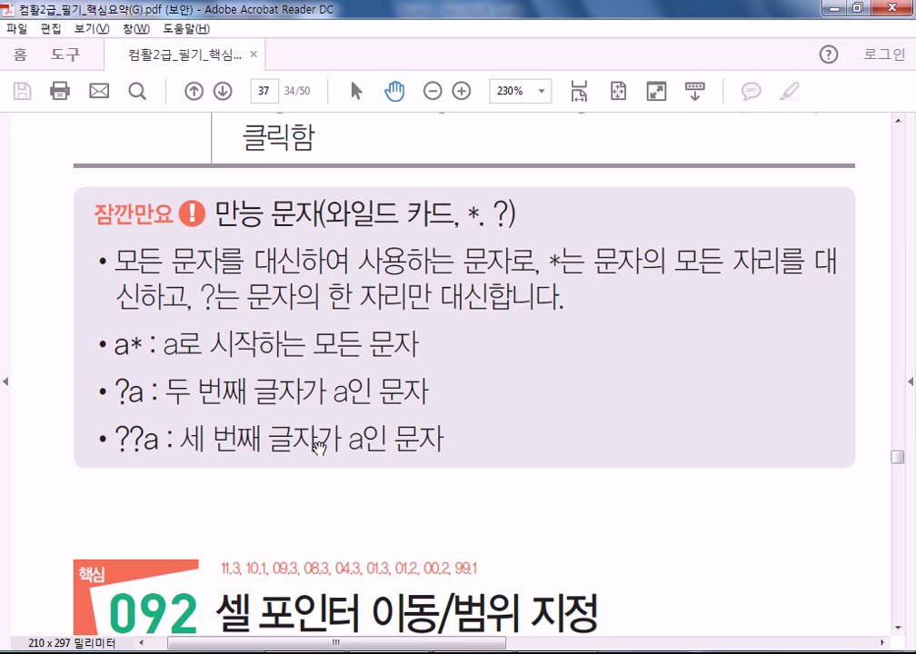
pyautogui.scroll(-5, 321, 499)
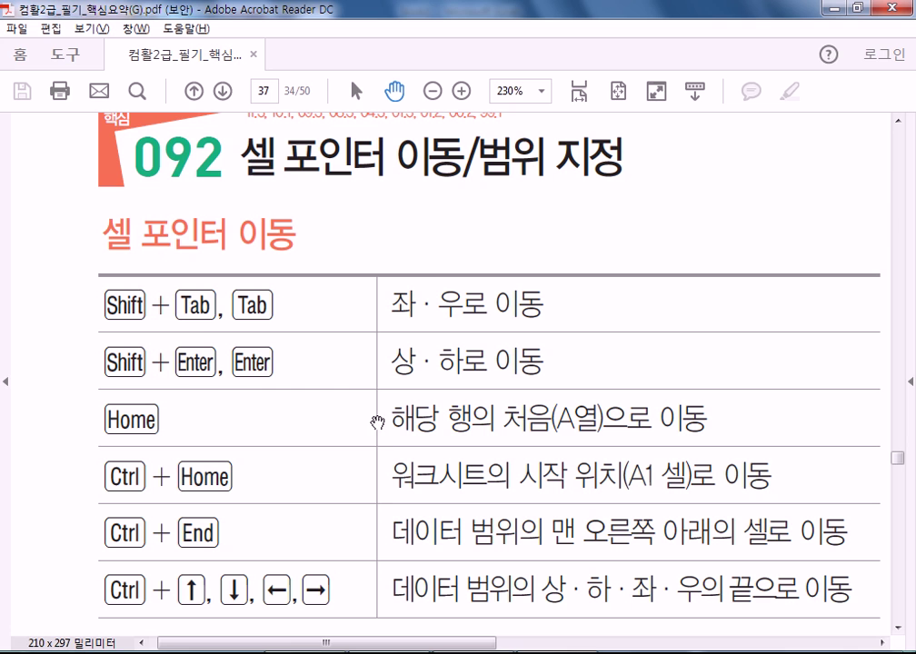
pyautogui.moveTo(242, 505); pyautogui.dragTo(241, 434)
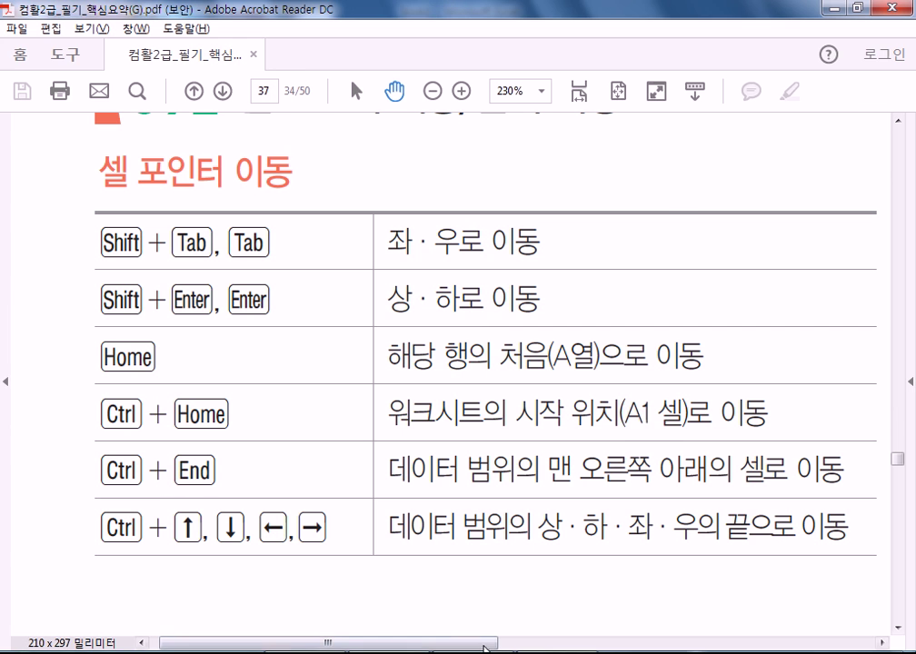
# - Switch from the shortcut reference PDF to the Excel Book1 workbook
pyautogui.hotkey('alt', 'Tab')
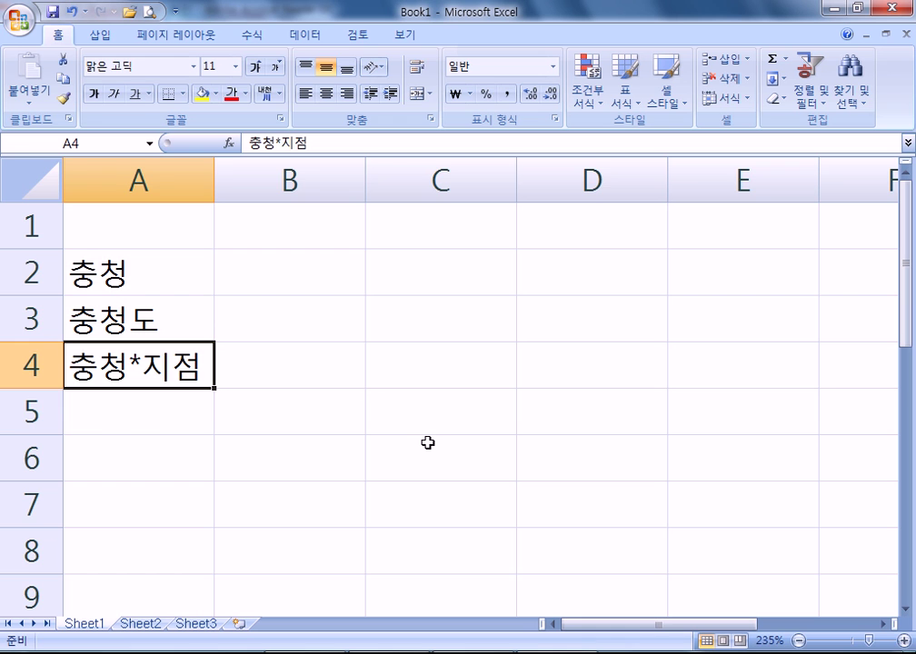
# - Open the recent workbook 섹션08문제.xlsm from the Office button's Recent Documents list
pyautogui.keyDown('ctrl'); pyautogui.scroll(-3, 427, 442); pyautogui.keyUp('ctrl')
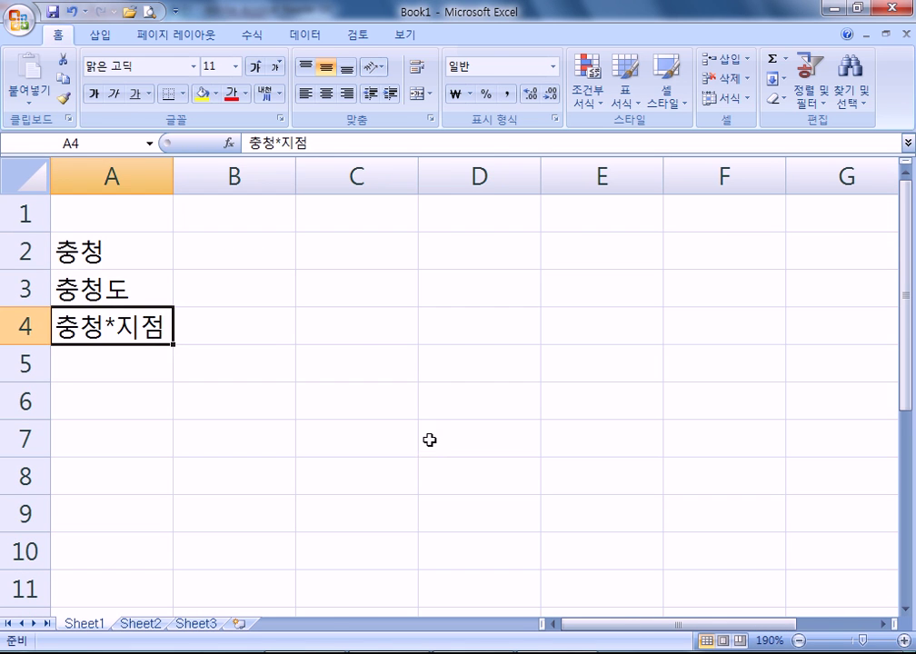
pyautogui.press('Right')
pyautogui.click(20, 15)
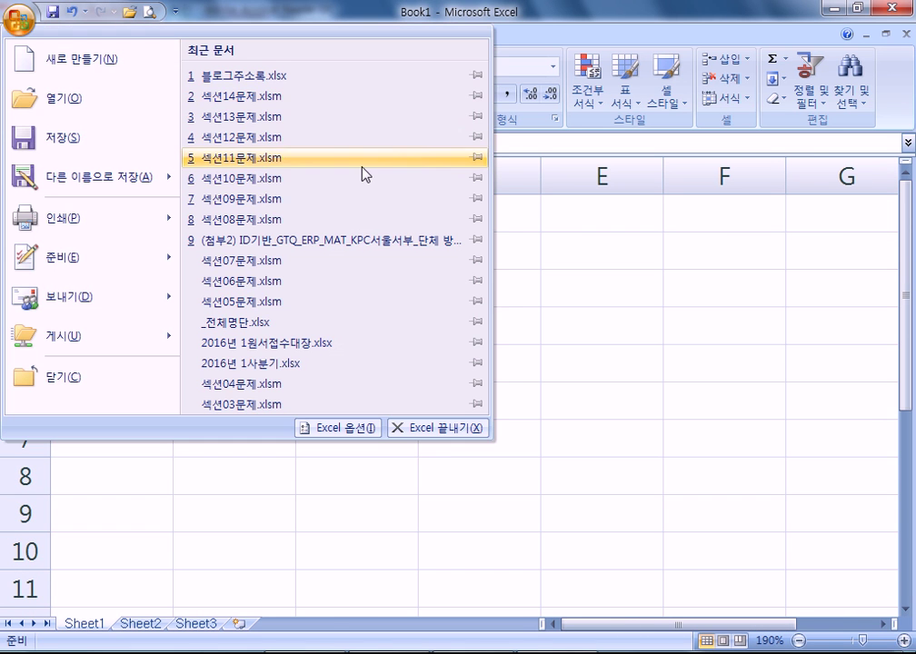
pyautogui.click(309, 218)
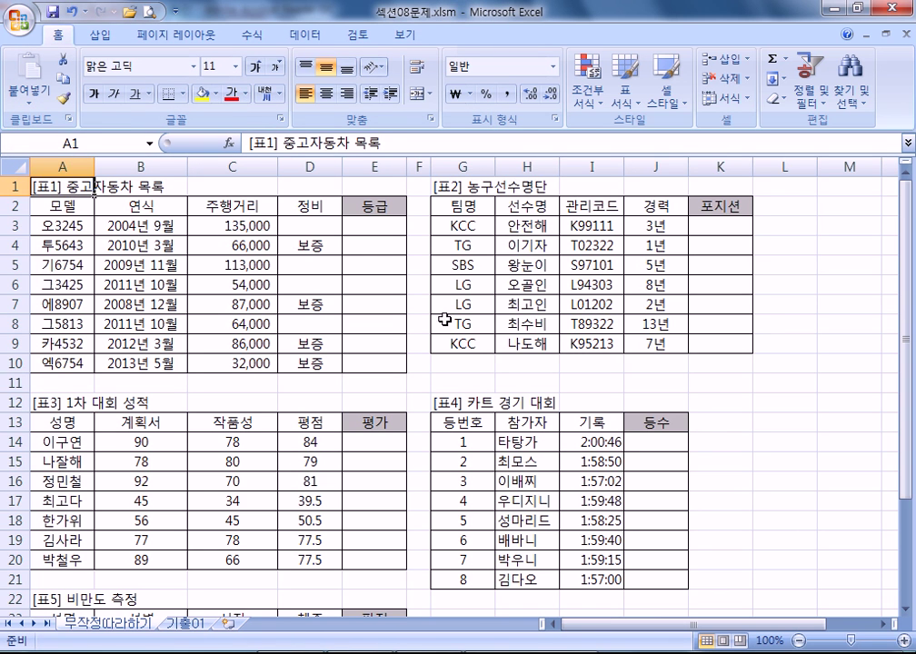
# - Select the 농구선수명단 table G1:K9, then jump to the last used cell K29
pyautogui.moveTo(452, 192); pyautogui.dragTo(727, 344)
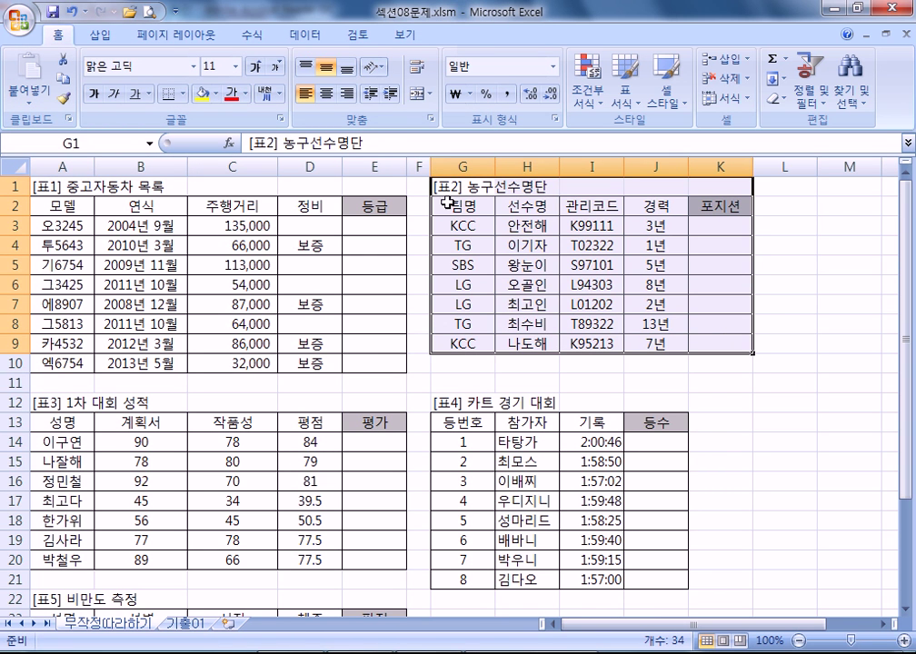
pyautogui.moveTo(442, 183); pyautogui.dragTo(703, 341)
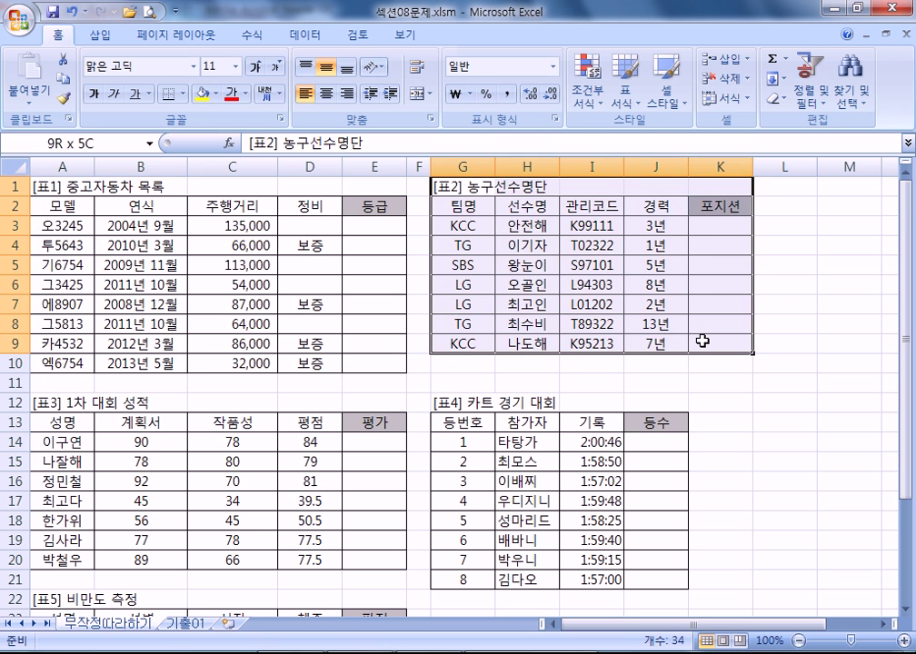
pyautogui.click(498, 245)
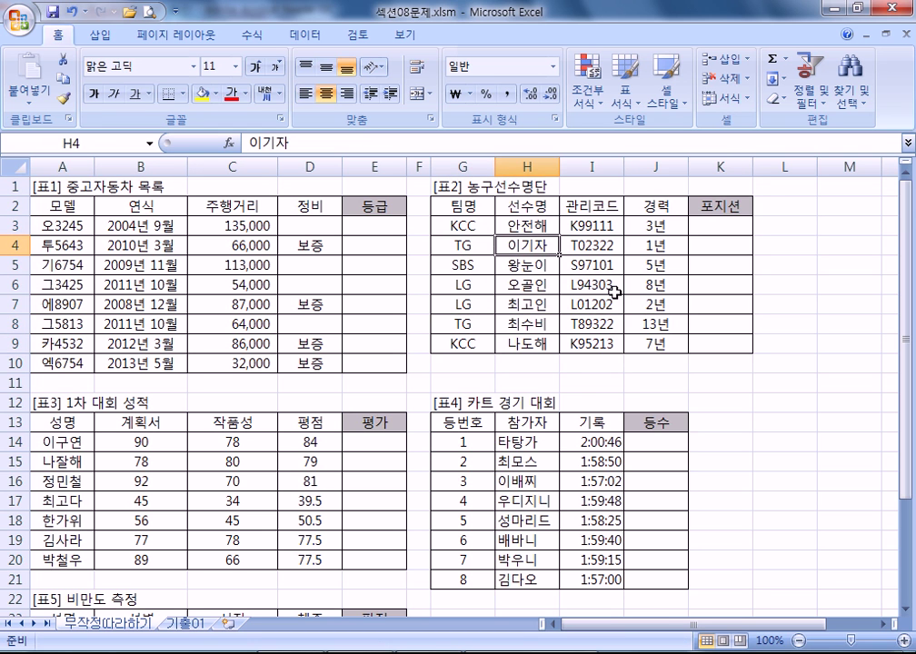
pyautogui.hotkey('ctrl', 'End')
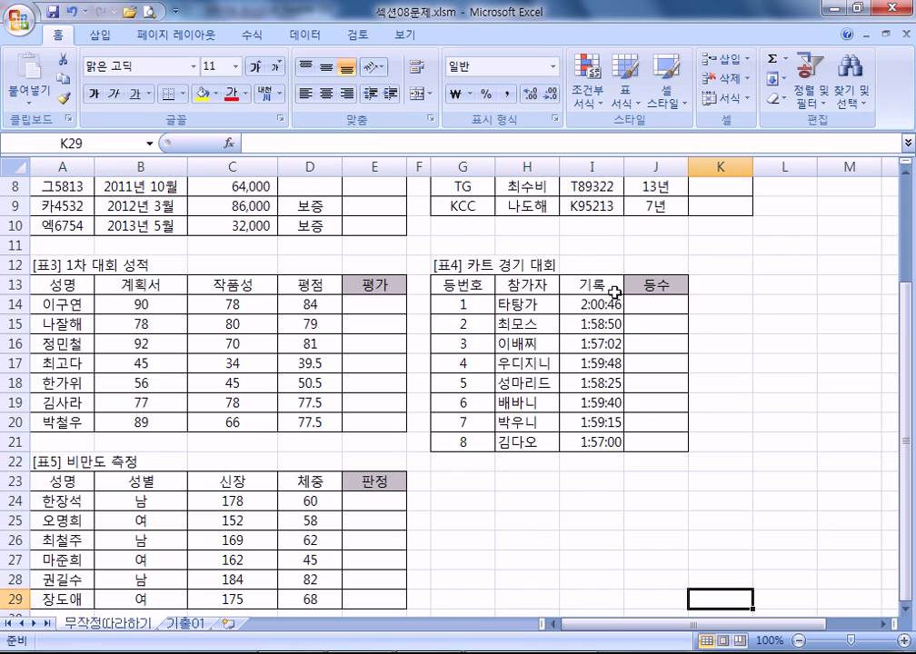
pyautogui.scroll(-3, 627, 345)
pyautogui.scroll(5, 631, 361)
# - Select a large block of the sheet, clear it, and jump to K29 again
pyautogui.moveTo(43, 187); pyautogui.dragTo(721, 579)
pyautogui.scroll(3, 759, 548)
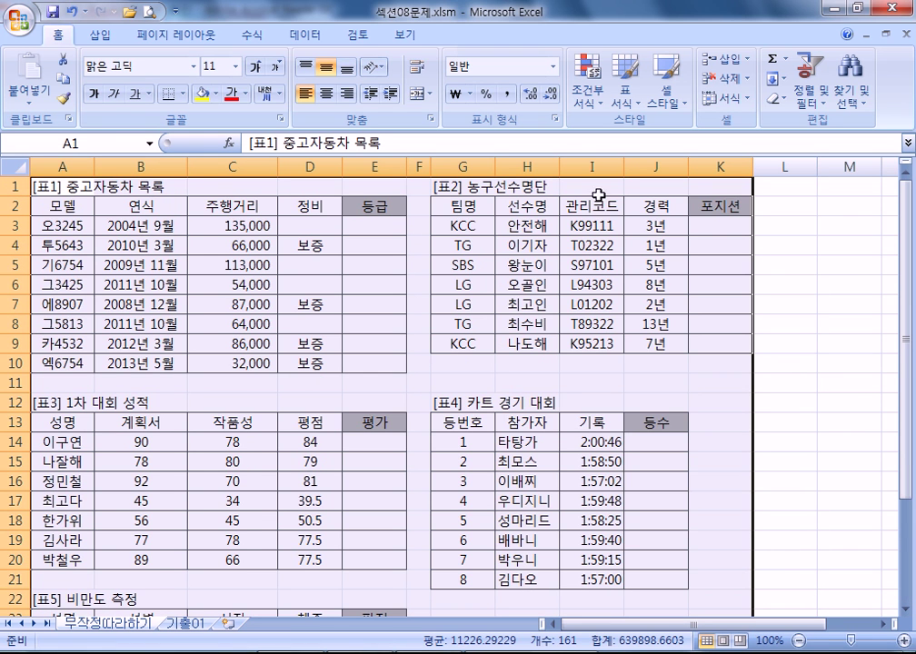
pyautogui.scroll(-5, 741, 296)
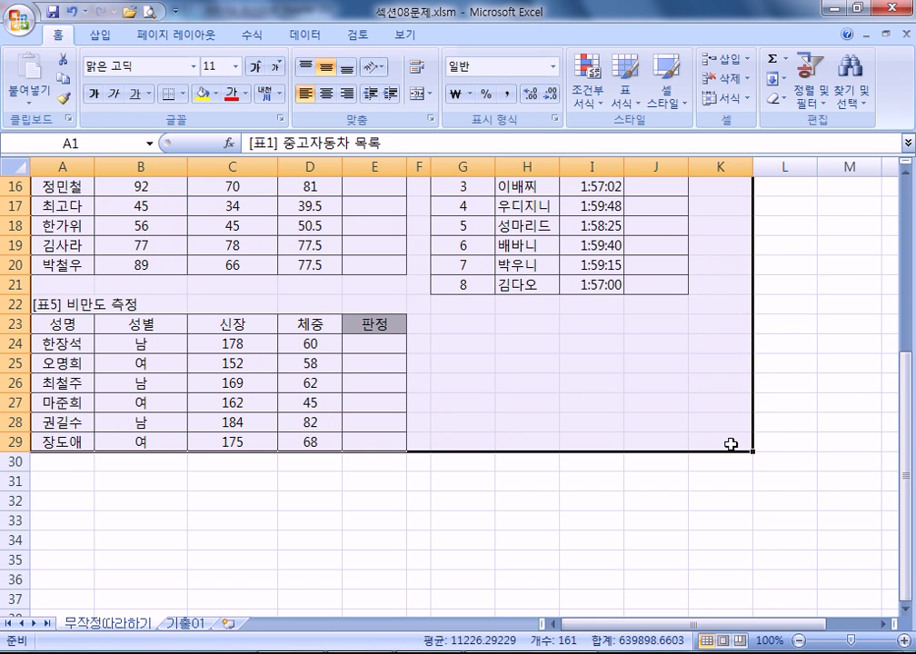
pyautogui.click(485, 305)
pyautogui.hotkey('ctrl', 'End')
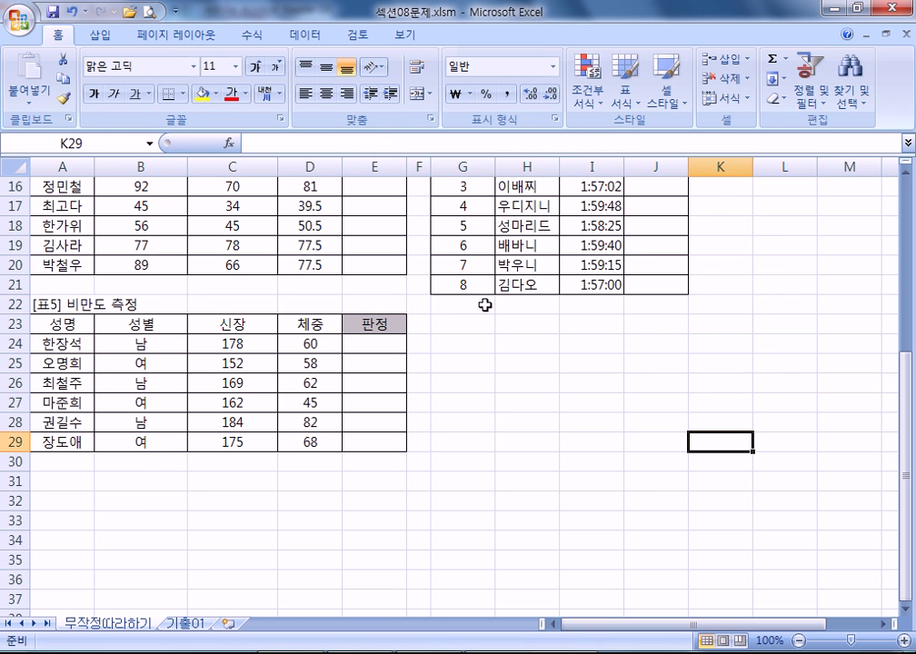
pyautogui.scroll(5, 631, 475)
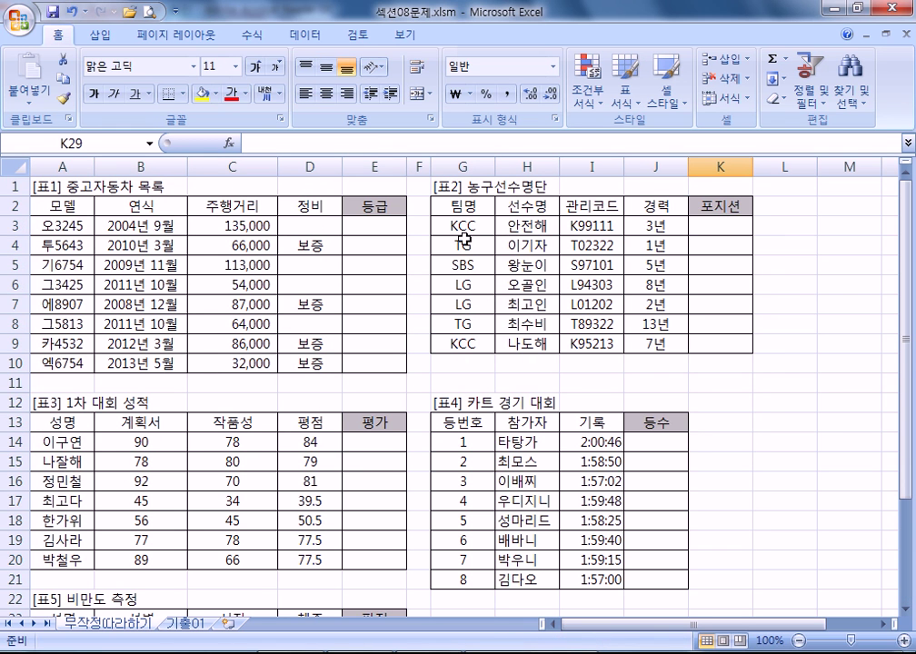
pyautogui.moveTo(419, 167); pyautogui.dragTo(848, 167)
pyautogui.rightClick(683, 166)
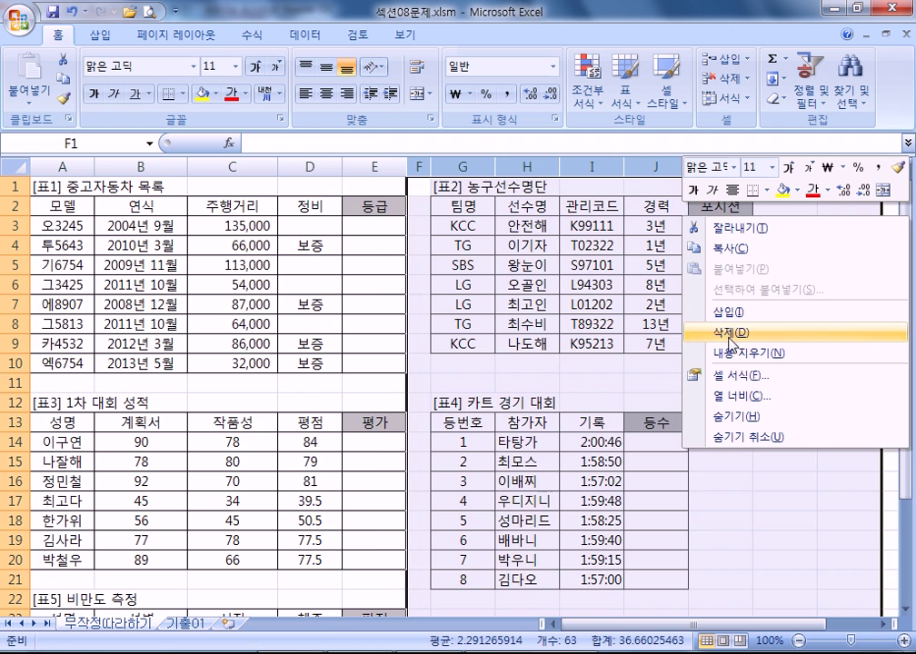
pyautogui.click(730, 332)
pyautogui.scroll(-5, 404, 418)
pyautogui.click(381, 439)
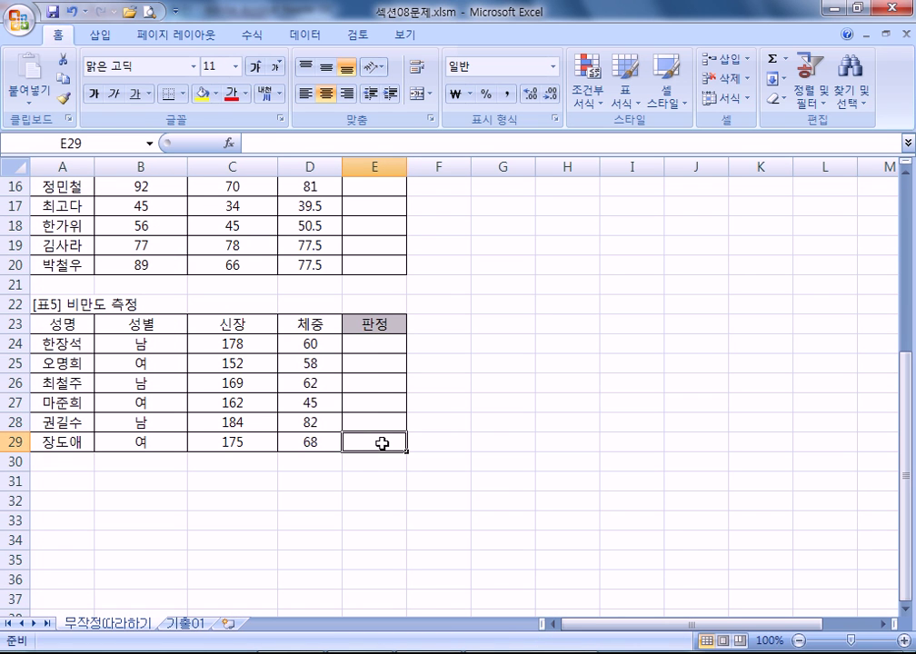
pyautogui.press('Home')
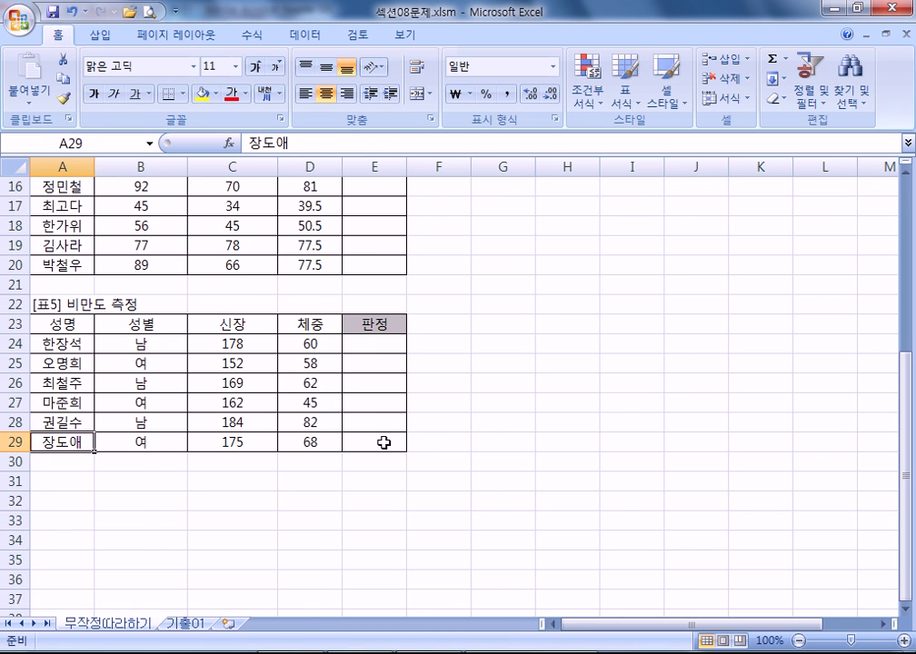
pyautogui.hotkey('ctrl', 'Home')
pyautogui.hotkey('ctrl', 'pagedown')
pyautogui.hotkey('ctrl', 'pageup')
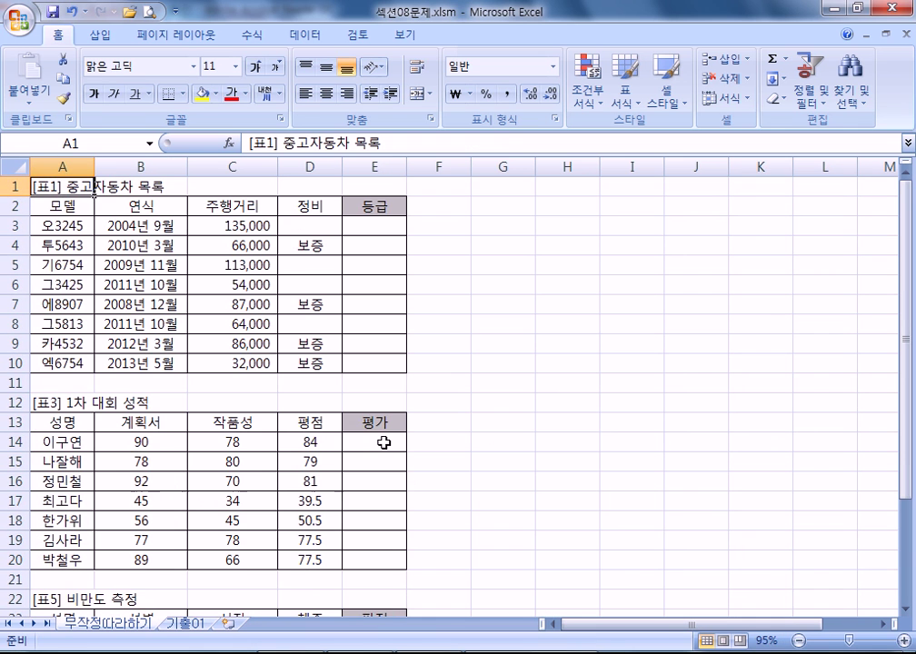
pyautogui.hotkey('ctrl', 'End')
pyautogui.scroll(-4, 691, 509)
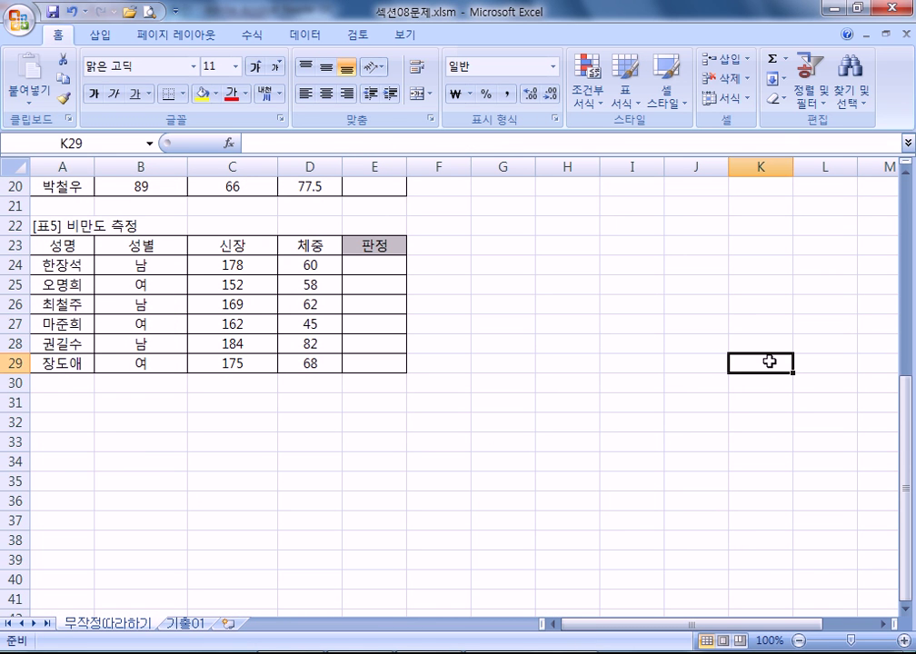
pyautogui.moveTo(435, 166); pyautogui.dragTo(871, 215)
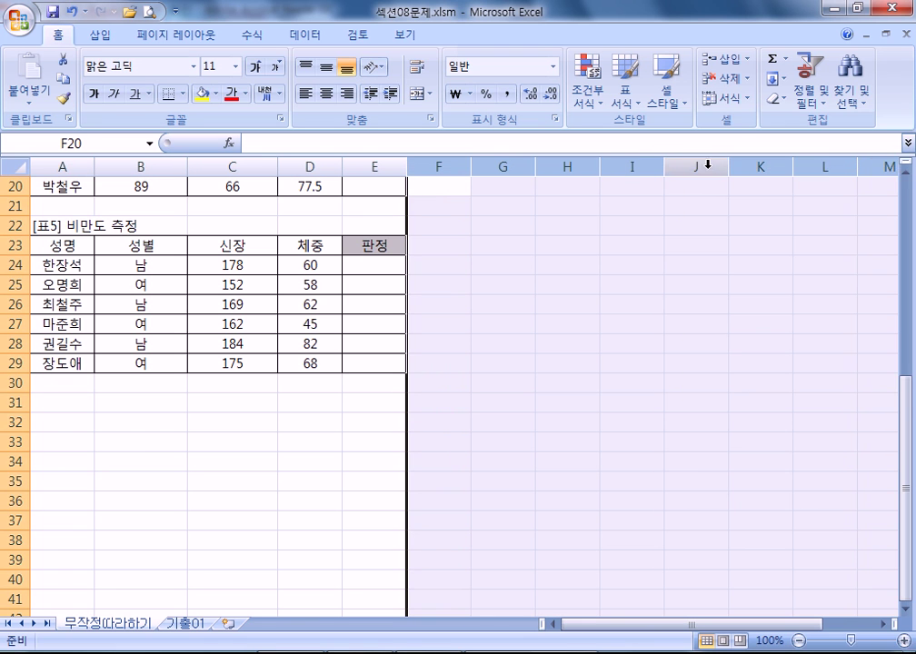
pyautogui.rightClick(698, 160)
pyautogui.click(744, 287)
pyautogui.click(613, 365)
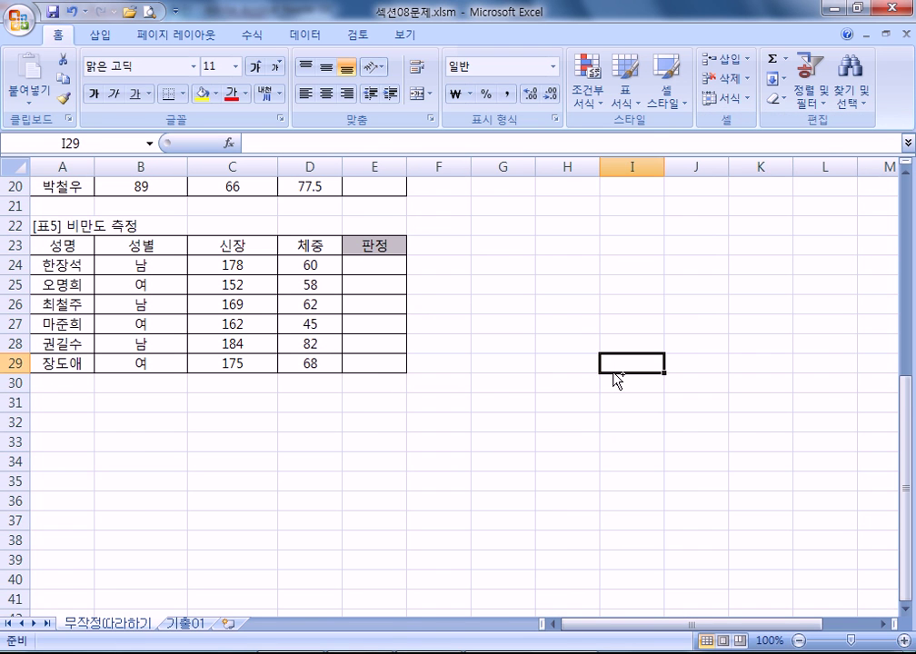
pyautogui.press('Right')
pyautogui.press('Right')
pyautogui.hotkey('ctrl', 'Home')
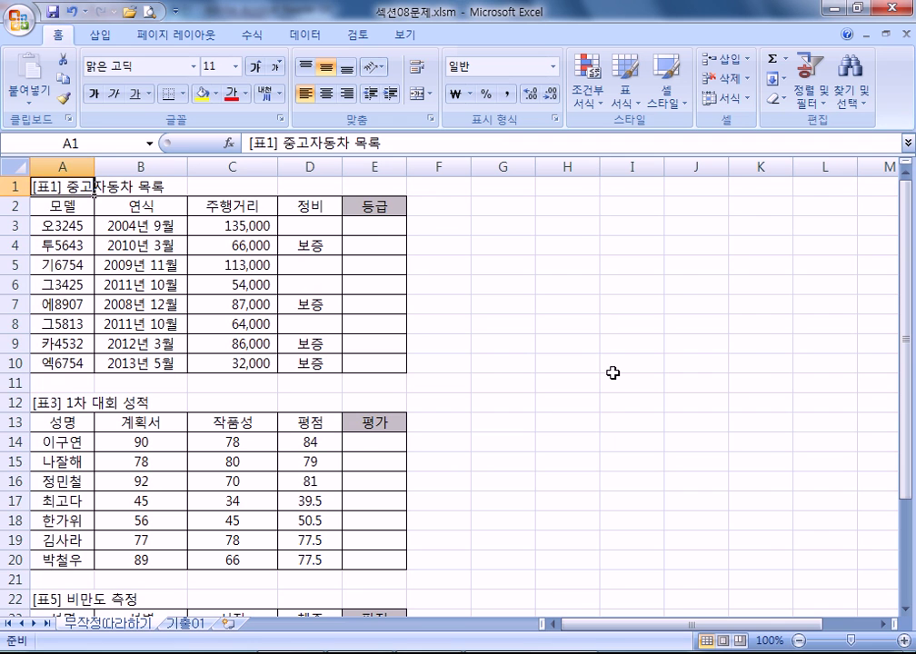
pyautogui.hotkey('ctrl', 'z')
pyautogui.hotkey('ctrl', 'Tab')
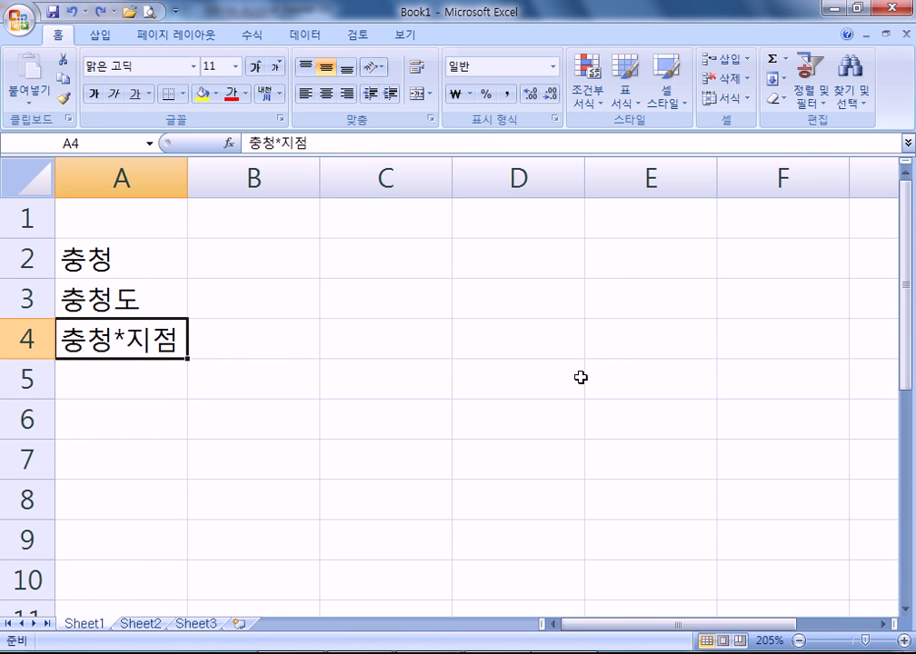
pyautogui.hotkey('ctrl', 'Tab')
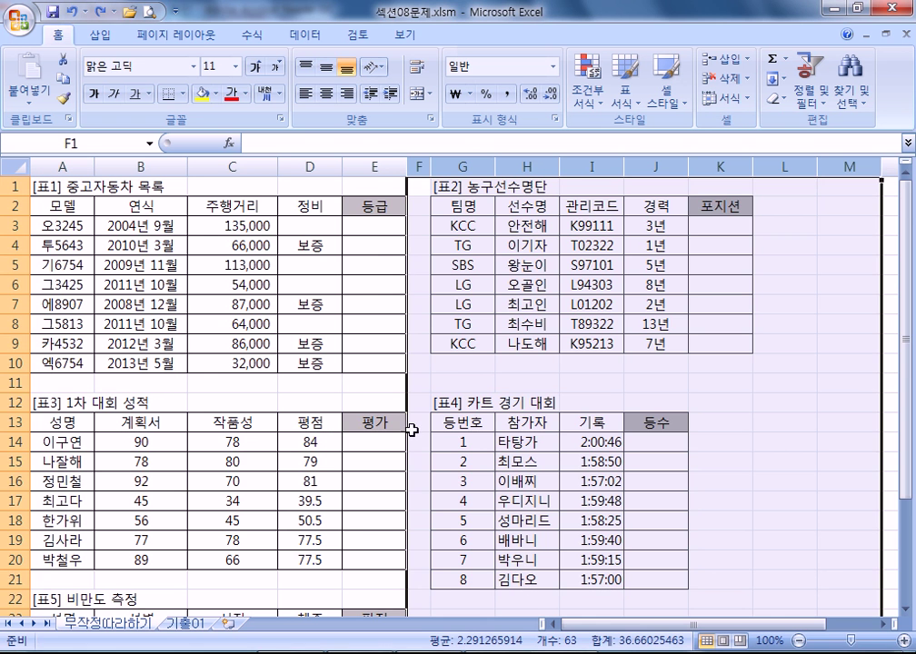
pyautogui.click(262, 379)
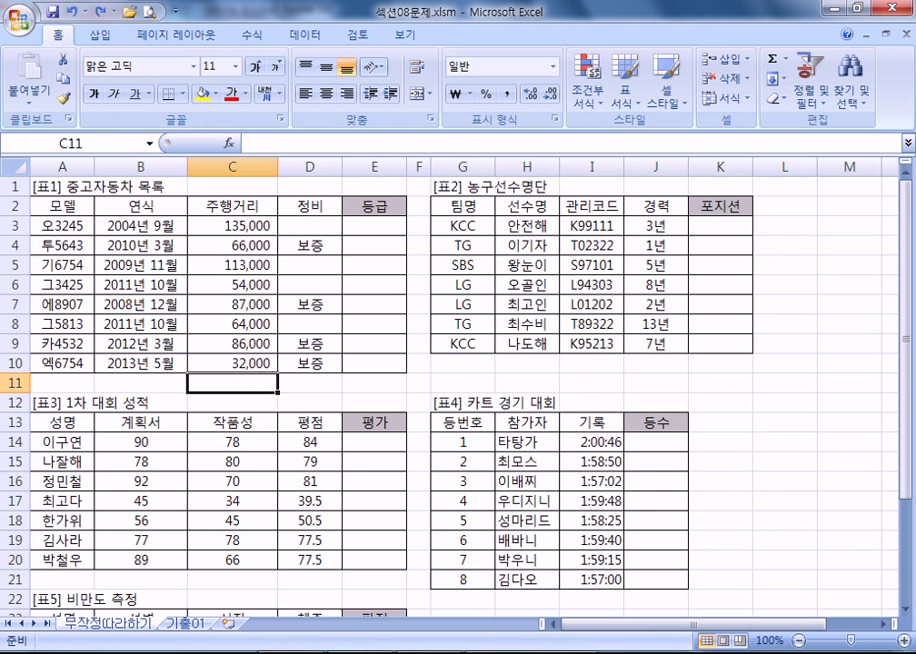
# - Glance at the shortcut PDF, then jump to row 11's last column and back to A1
pyautogui.hotkey('alt', 'Tab')
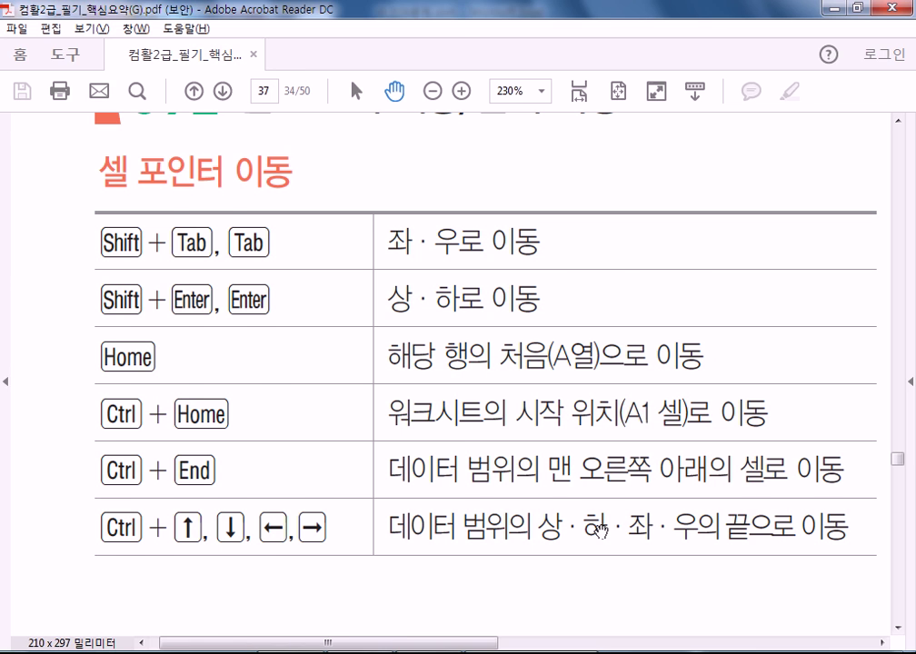
pyautogui.hotkey('alt', 'Tab')
pyautogui.hotkey('ctrl', 'Right')
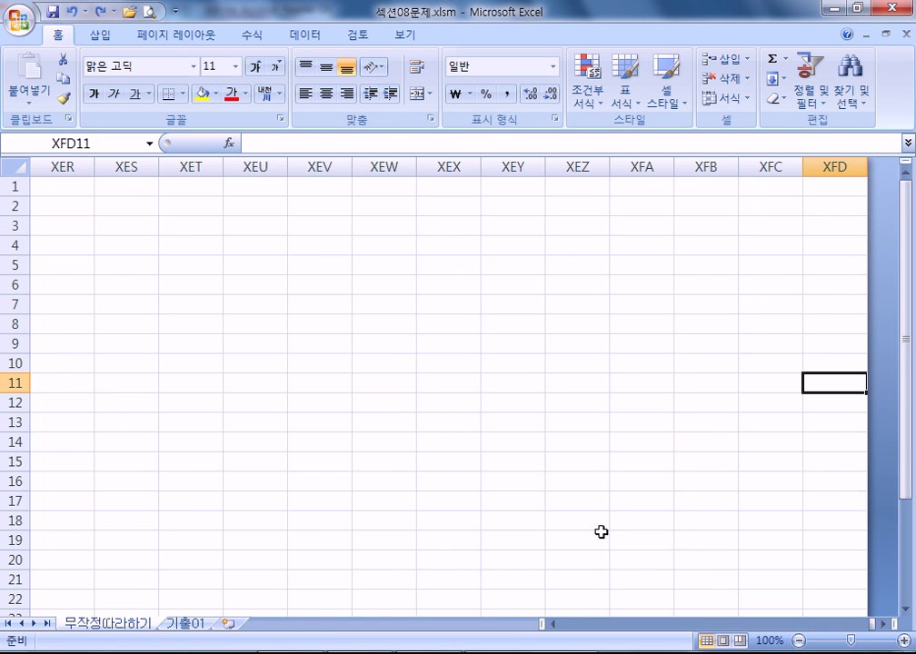
pyautogui.hotkey('ctrl', 'Home')
# - Move to the 농구선수명단 table's 팀명 header and jump along the header row to 포지션
pyautogui.press('Down')
pyautogui.press('Down')
pyautogui.press('Down')
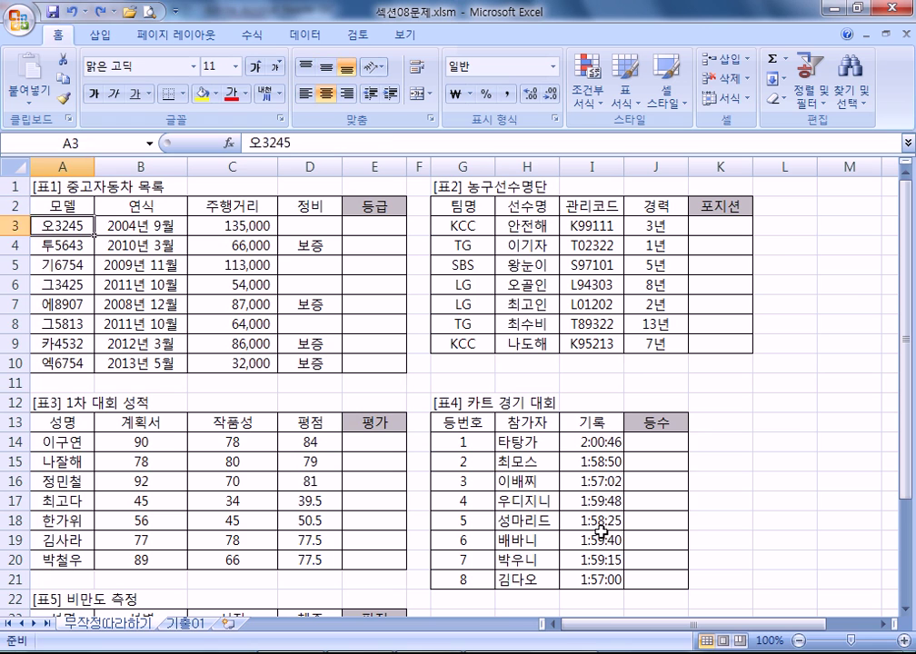
pyautogui.press('Right')
pyautogui.press('Right')
pyautogui.press('Right')
pyautogui.press('Right')
pyautogui.press('Right')
pyautogui.press('Right')
pyautogui.press('Up')
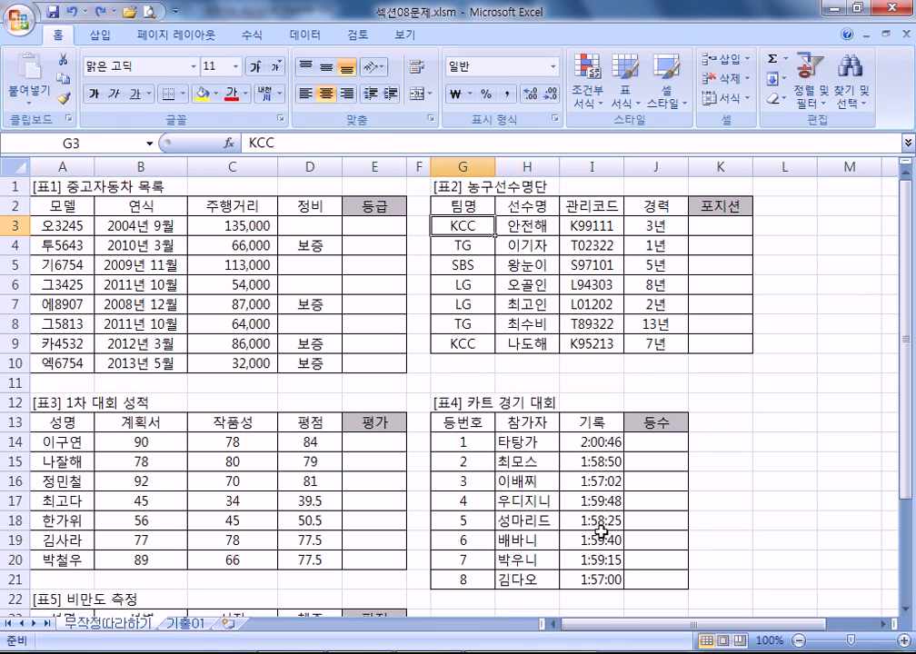
pyautogui.press('Up')
pyautogui.hotkey('ctrl', 'Right')
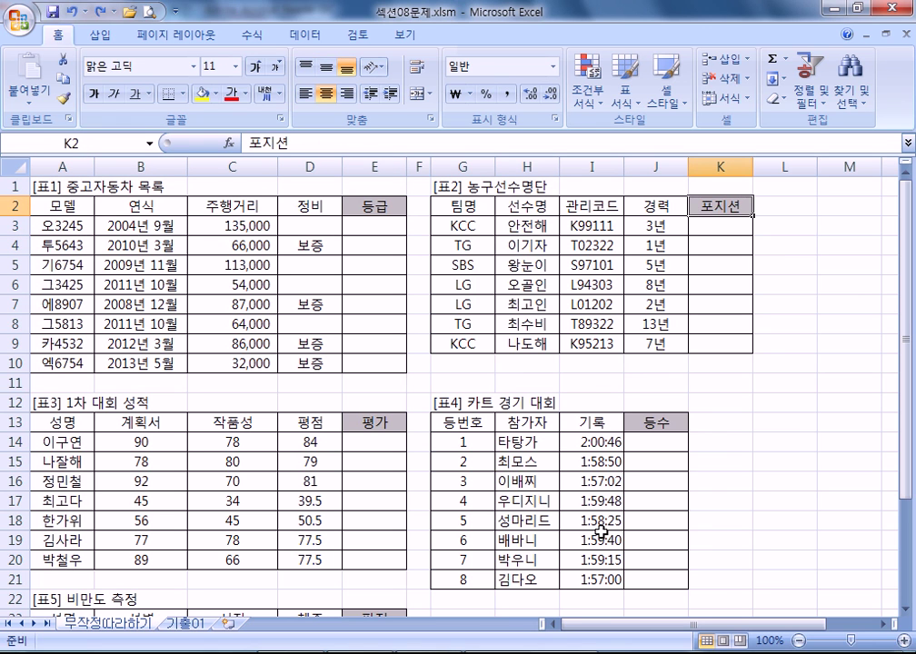
pyautogui.click(465, 228)
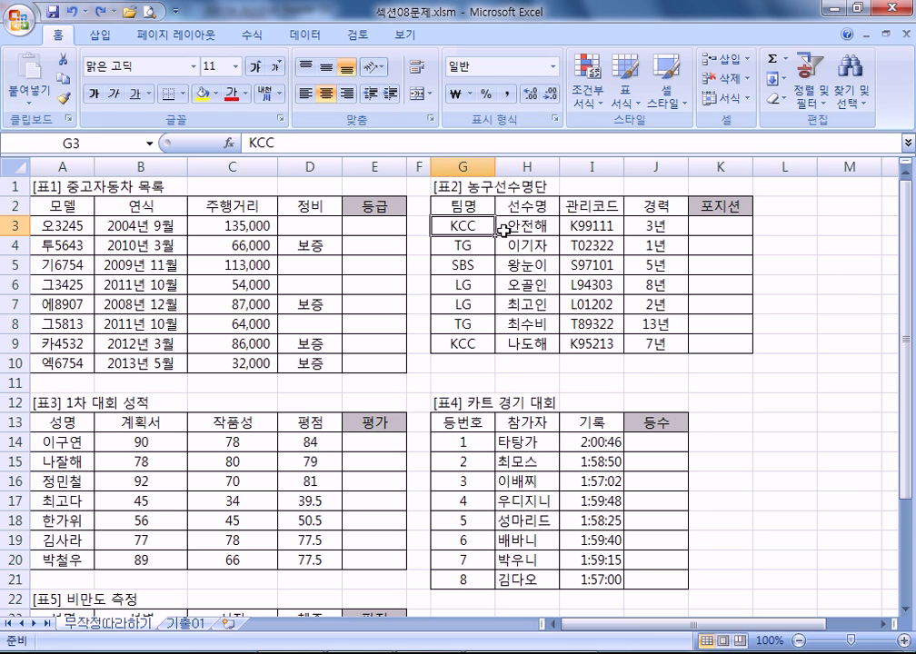
pyautogui.click(666, 228)
pyautogui.click(474, 210)
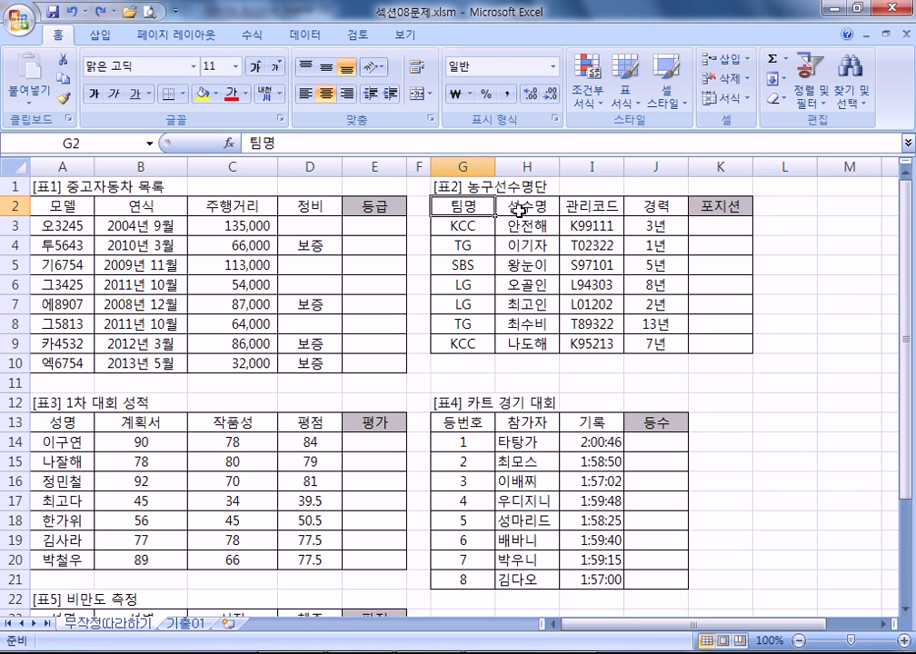
pyautogui.click(720, 207)
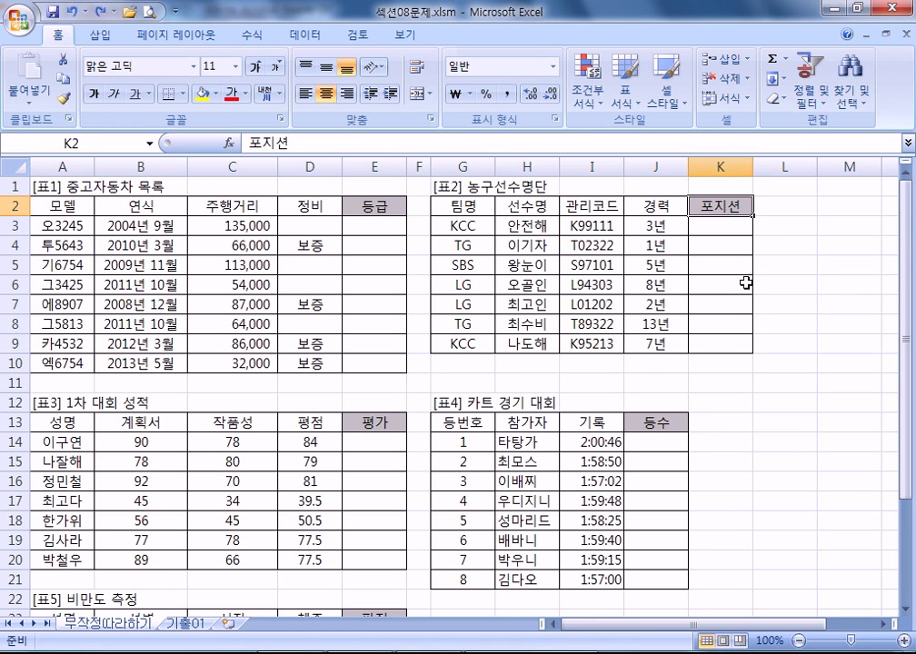
# - Jump from an empty cell to the sheet's last column, back to column A, then down to 기록
pyautogui.click(801, 359)
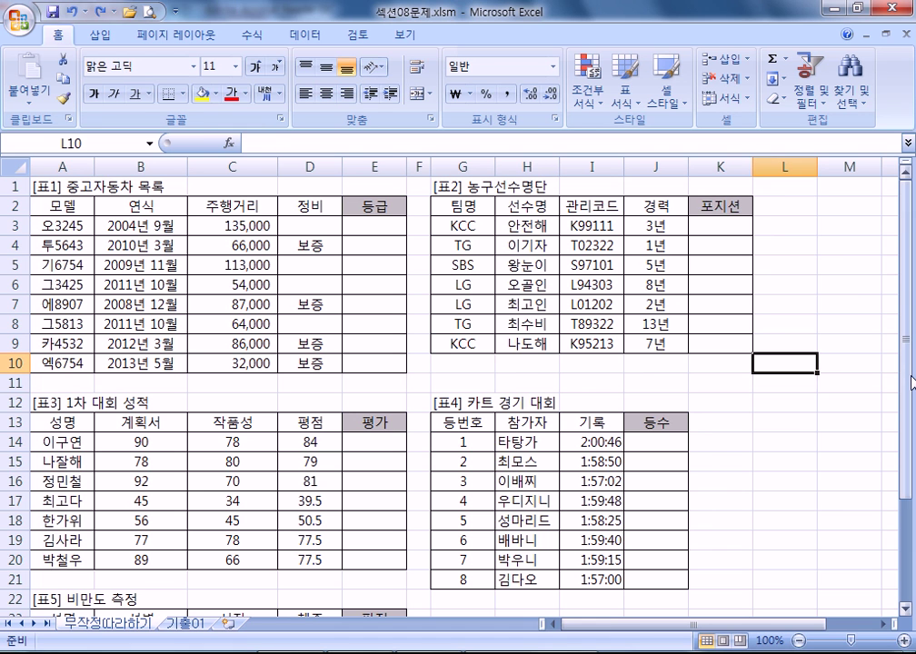
pyautogui.press('Right')
pyautogui.press('Right')
pyautogui.press('Right')
pyautogui.press('Right')
pyautogui.press('Right')
pyautogui.press('Right')
pyautogui.press('Right')
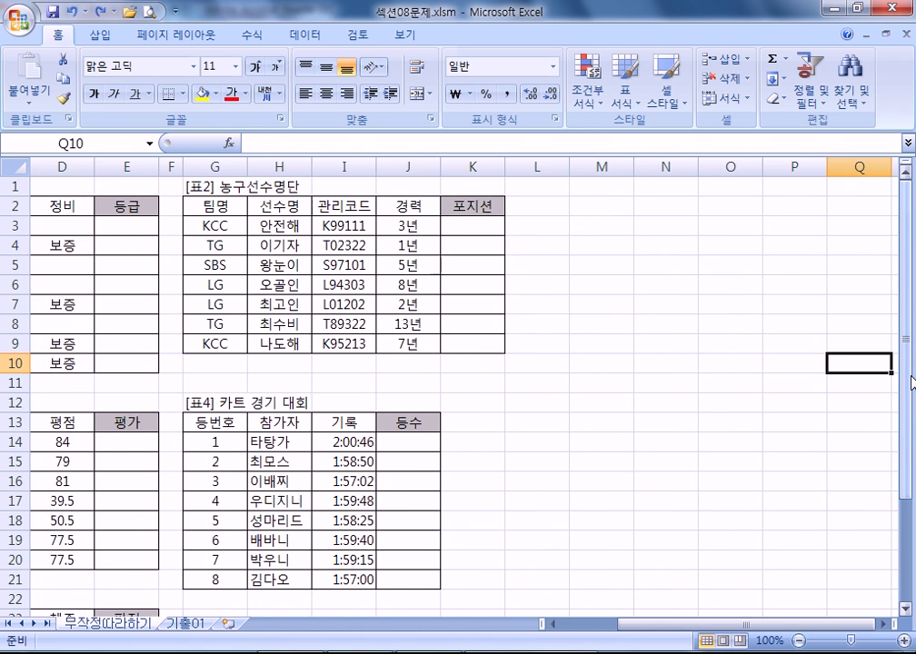
pyautogui.hotkey('ctrl', 'Right')
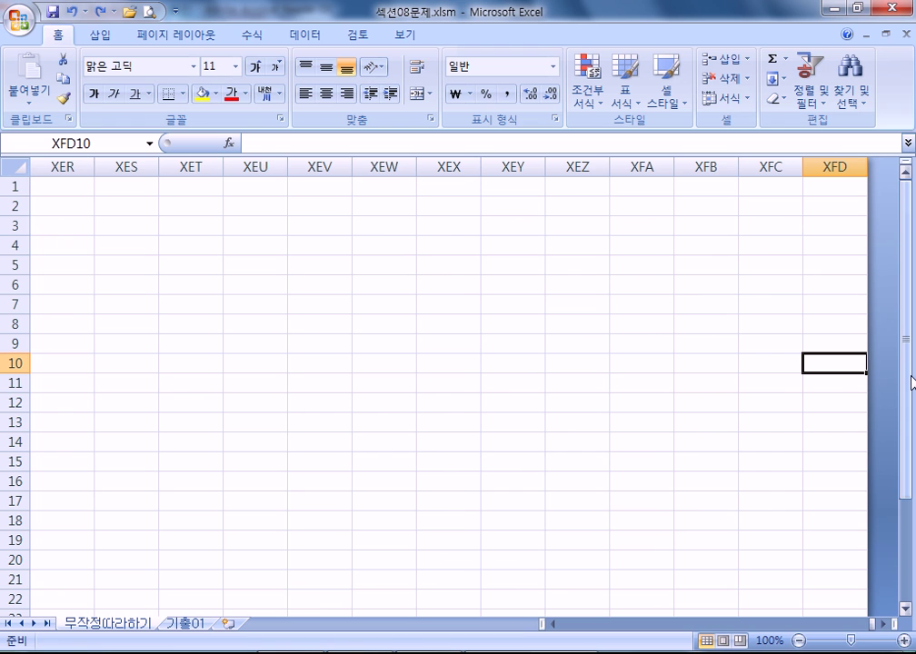
pyautogui.press('Home')
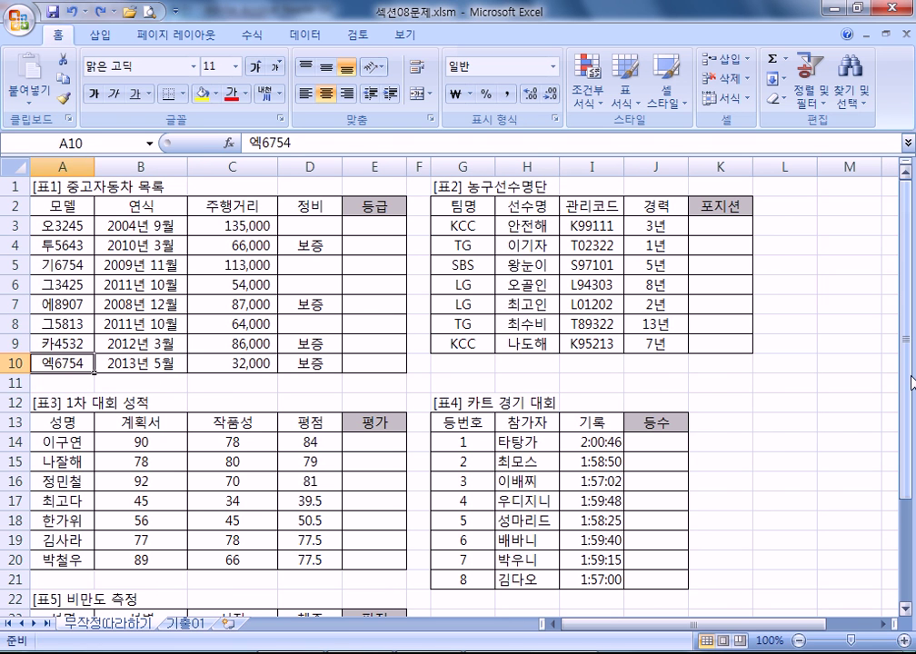
pyautogui.press('Right')
pyautogui.press('Right')
pyautogui.press('Right')
pyautogui.press('Right')
pyautogui.press('Right')
pyautogui.press('Right')
pyautogui.press('Right')
pyautogui.press('Right')
pyautogui.press('Up')
pyautogui.hotkey('ctrl', 'Down')
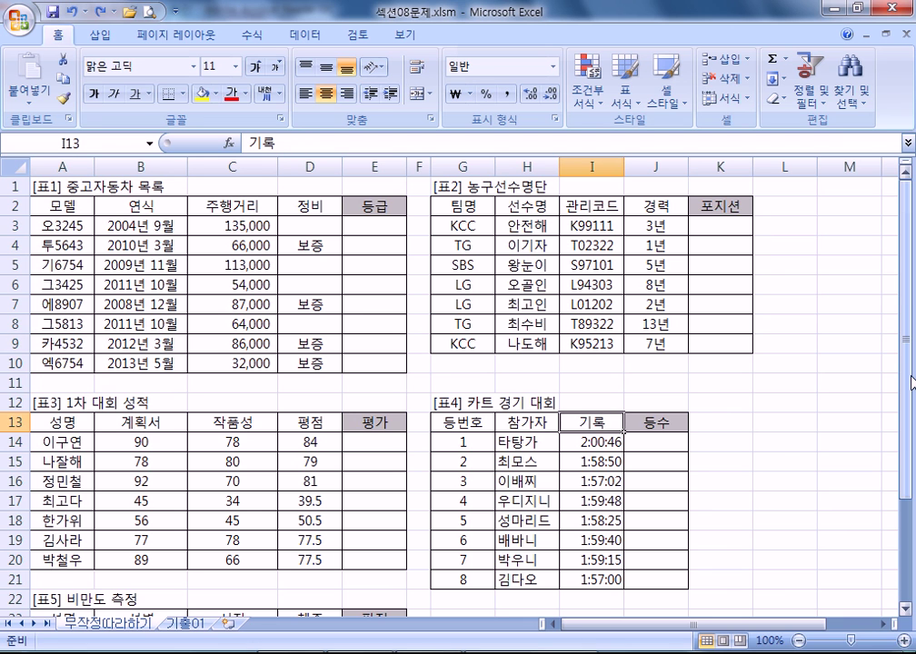
# - Jump from the 기록 header to its last filled cell and the sheet's last row, then switch to the PDF
pyautogui.scroll(-3, 889, 324)
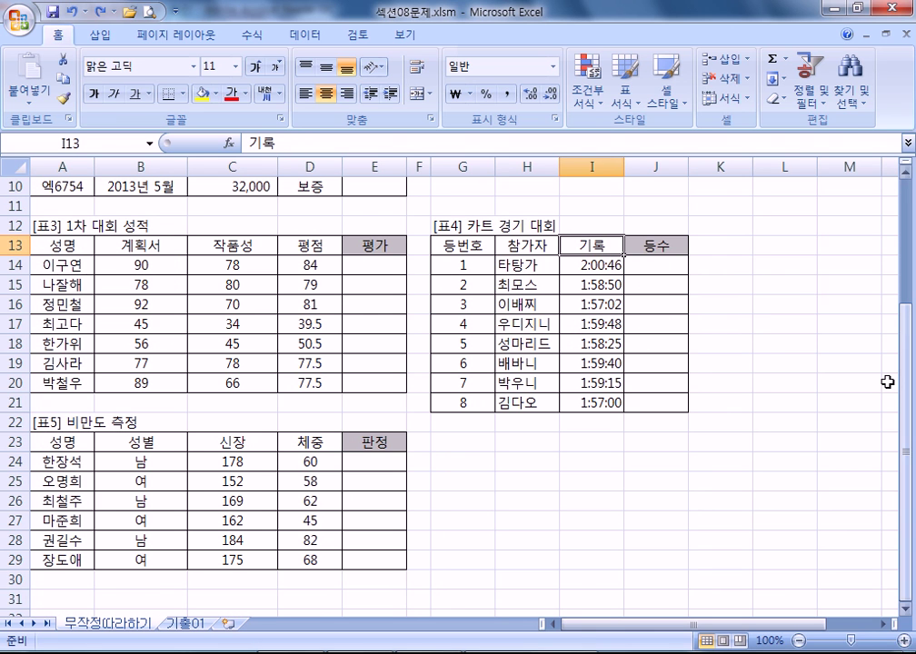
pyautogui.click(591, 401)
pyautogui.click(618, 247)
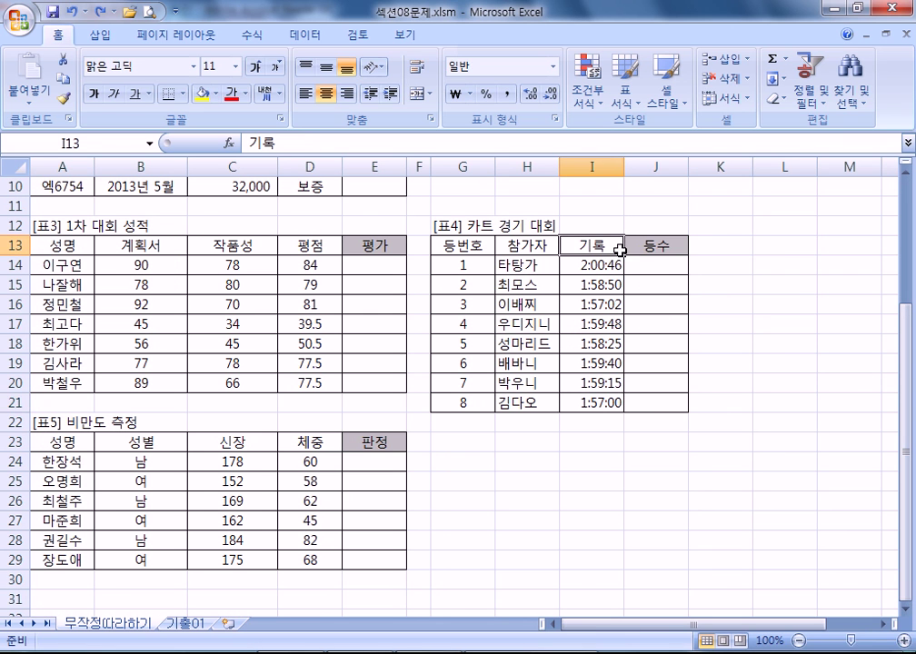
pyautogui.hotkey('ctrl', 'Down')
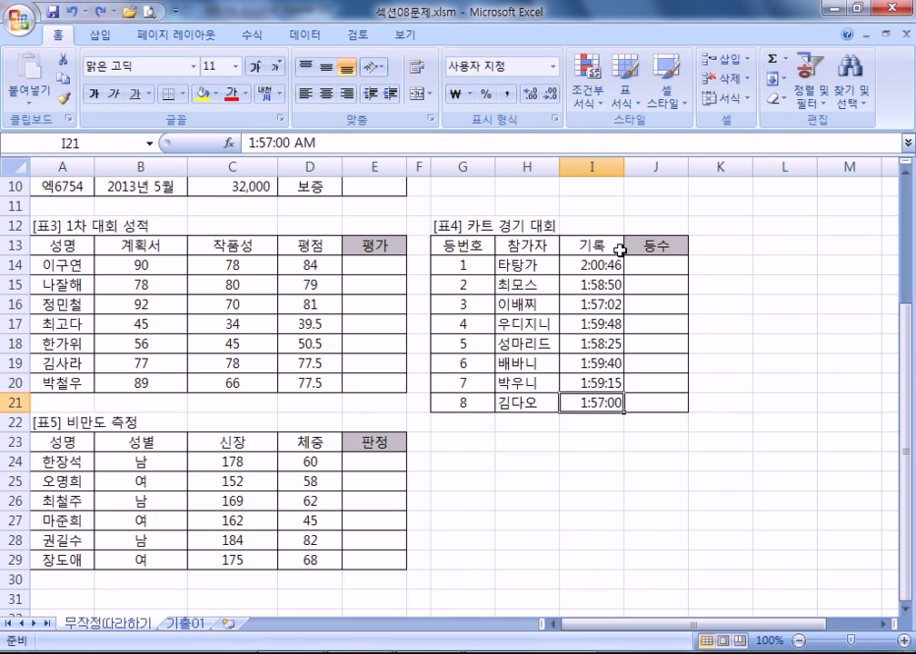
pyautogui.hotkey('ctrl', 'Down')
pyautogui.scroll(-3, 620, 250)
pyautogui.hotkey('alt', 'n')
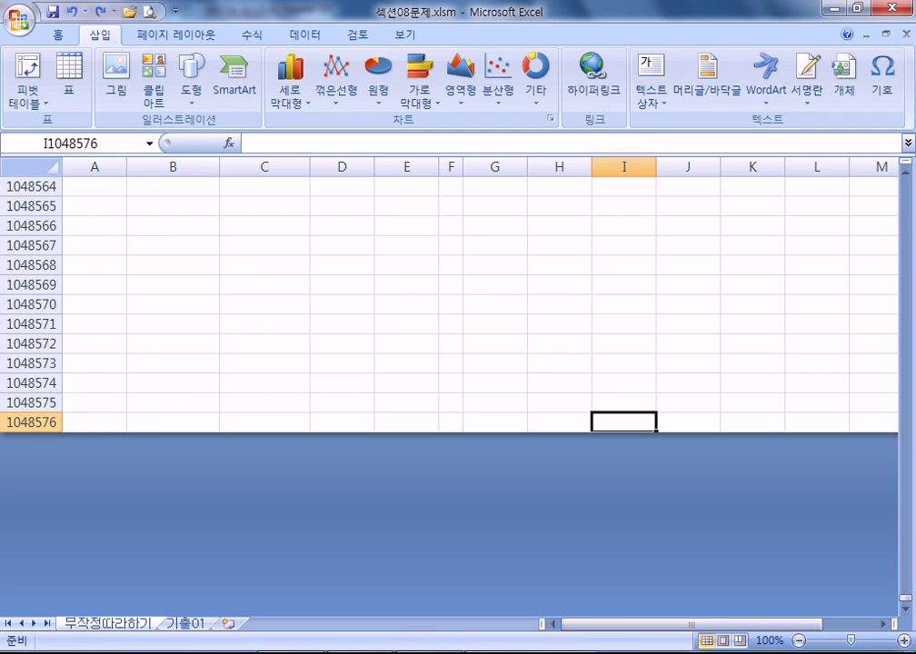
pyautogui.hotkey('alt', 'Tab')
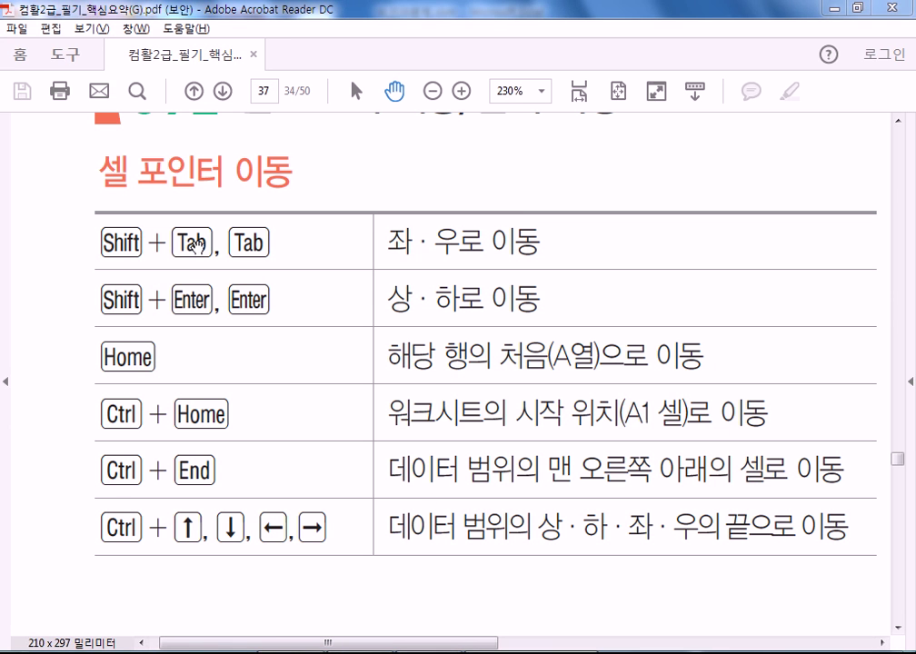
# - Scroll the shortcut PDF to the PgUp/PgDn table, then return to Excel from the taskbar
pyautogui.scroll(-1, 467, 362)
pyautogui.hscroll(10, 467, 361)
pyautogui.scroll(4, 187, 597)
pyautogui.scroll(4, 187, 596)
pyautogui.hscroll(-3, 262, 464)
pyautogui.scroll(7, 261, 464)
pyautogui.hscroll(-3, 428, 293)
pyautogui.scroll(7, 428, 293)
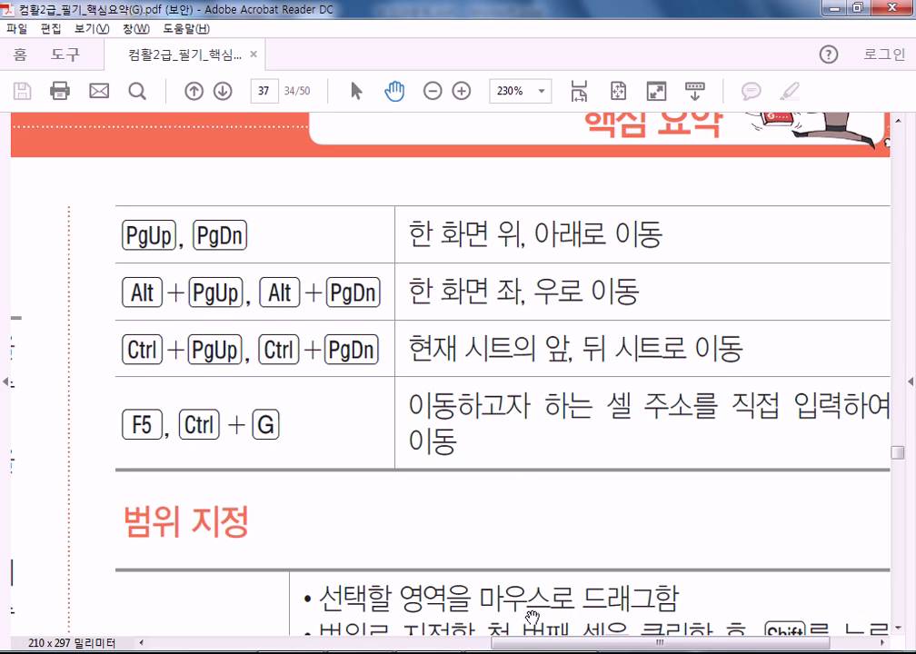
pyautogui.rightClick(558, 647)
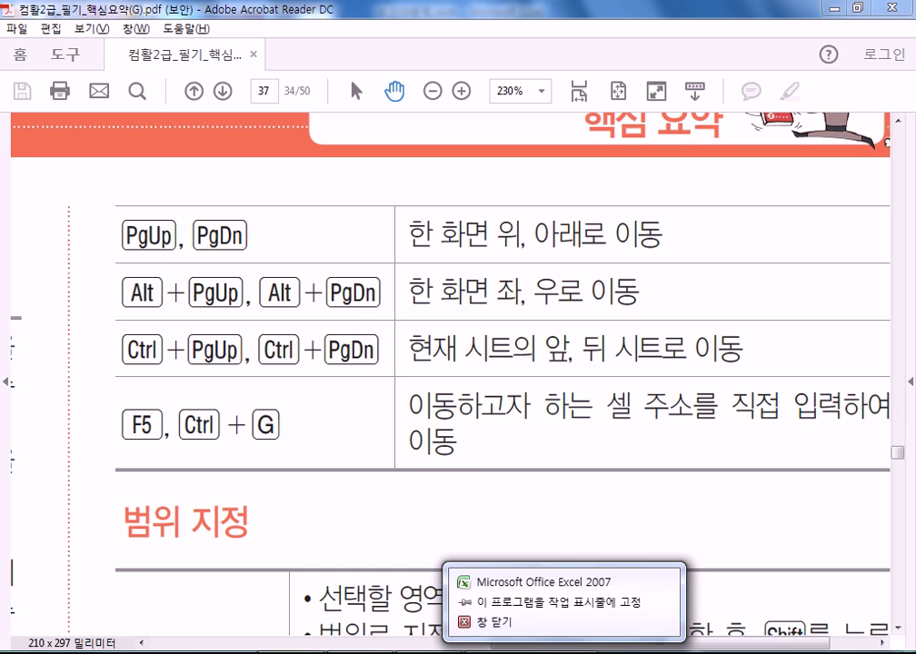
pyautogui.click(562, 641)
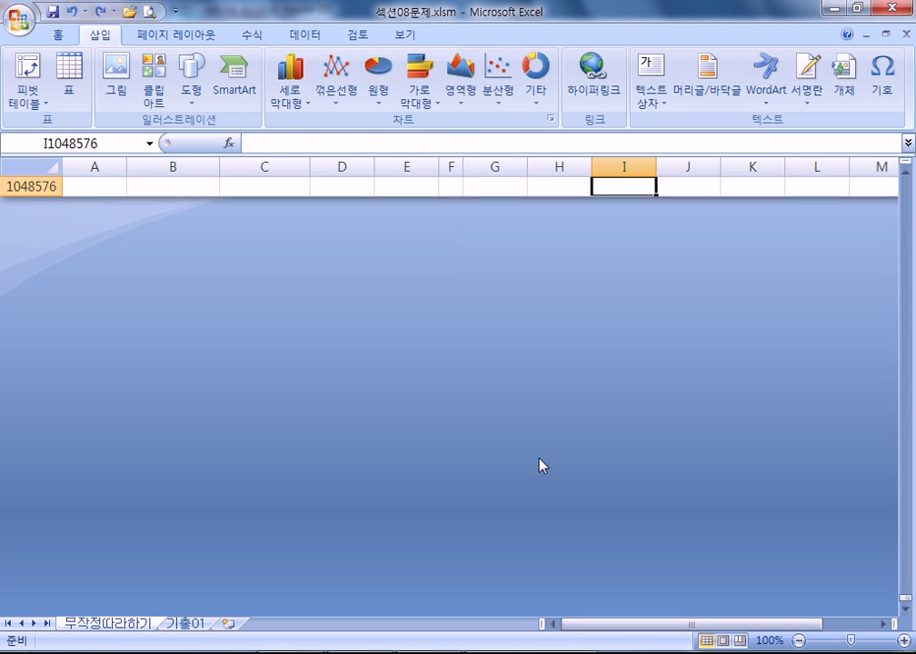
# - Jump to A1 with Ctrl+Home and scroll the sheet down and back up
pyautogui.scroll(5, 542, 455)
pyautogui.hotkey('ctrl', 'Home')
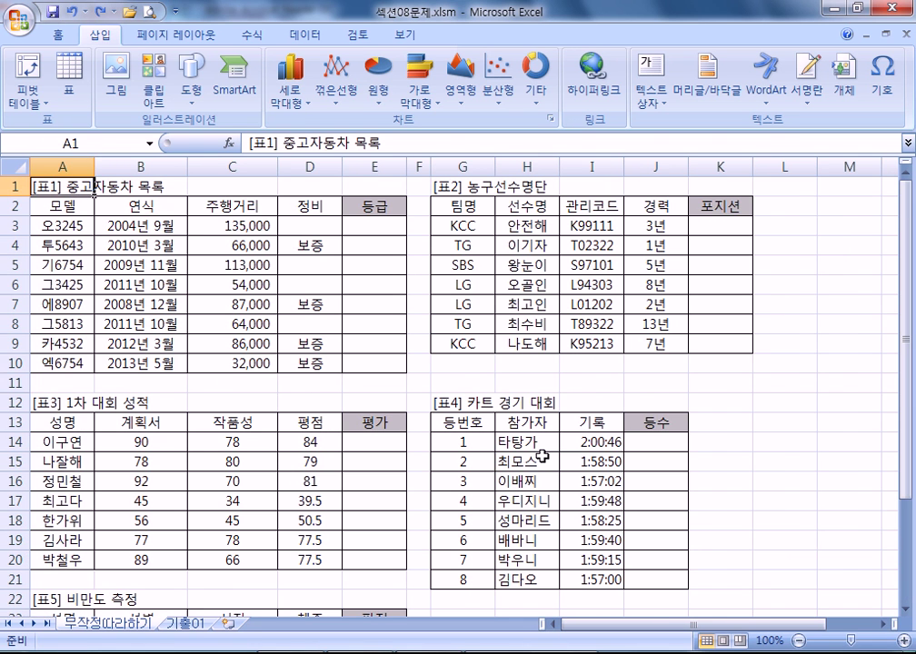
pyautogui.scroll(-4, 472, 389)
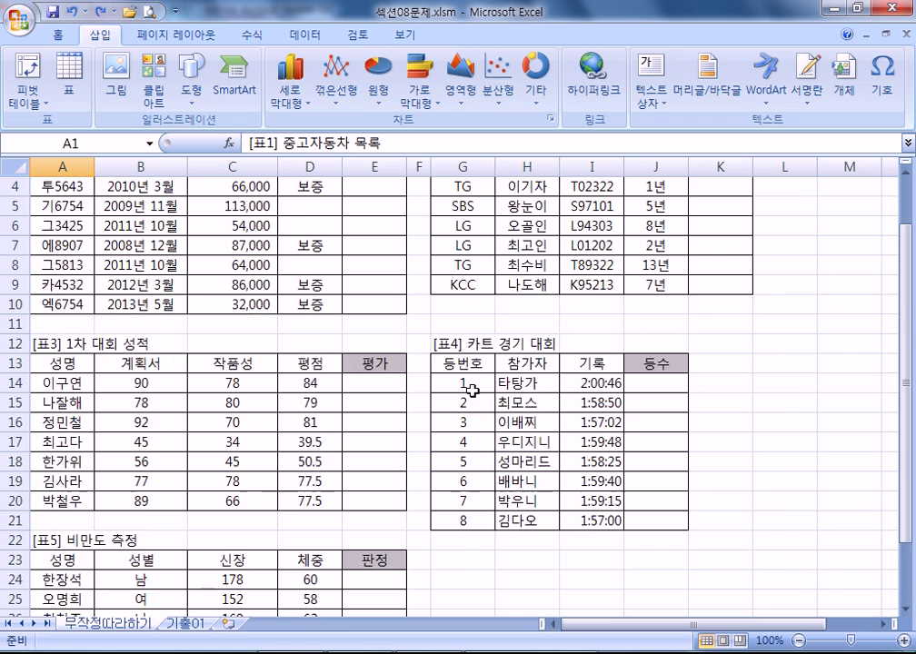
pyautogui.scroll(4, 471, 395)
pyautogui.scroll(-3, 473, 394)
pyautogui.press('alt')
pyautogui.scroll(3, 475, 395)
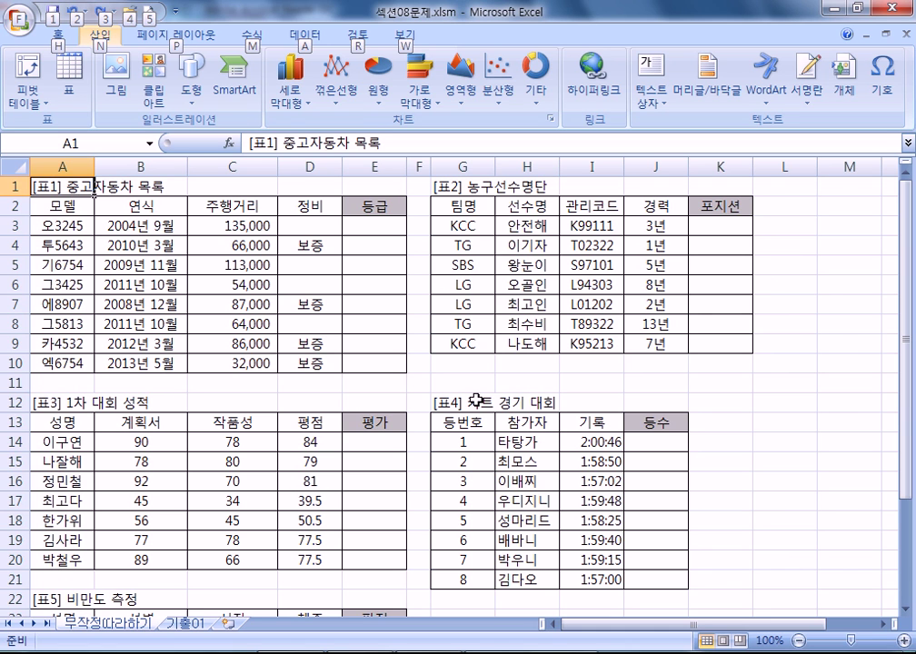
pyautogui.press('ctrl')
# - Page down through the sheet to row 45 and page back up to the top screen at A1
pyautogui.press('Escape')
pyautogui.press('pagedown')
pyautogui.press('pagedown')
pyautogui.press('pageup')
pyautogui.press('pageup')
pyautogui.press('pagedown')
pyautogui.press('pagedown')
pyautogui.press('pageup')
pyautogui.press('pageup')
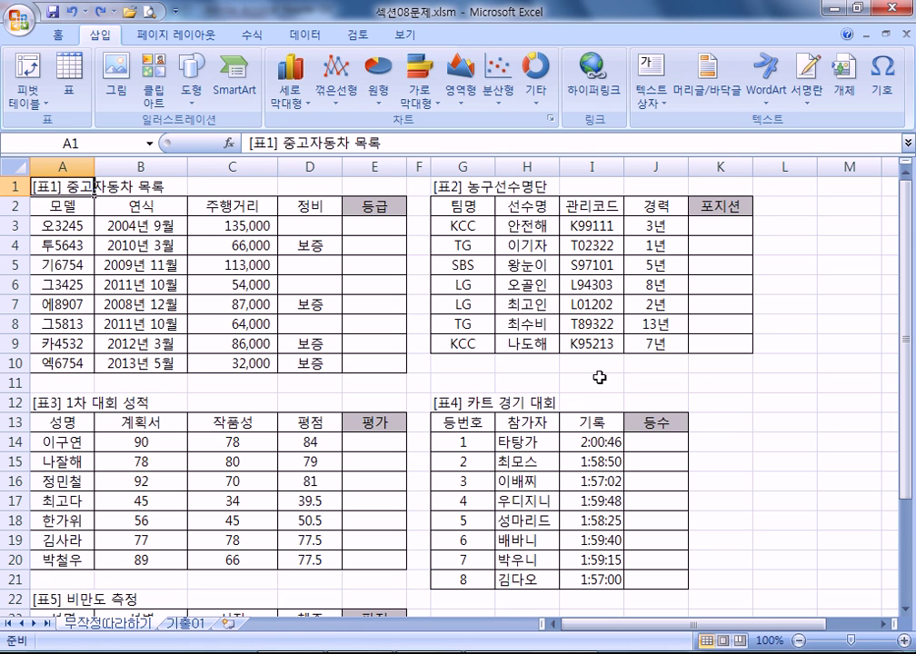
# - Switch to the 기출01 sheet with Ctrl+PgDn, then move to Book1 and cycle through Sheet1–Sheet3
pyautogui.hotkey('ctrl', 'pagedown')
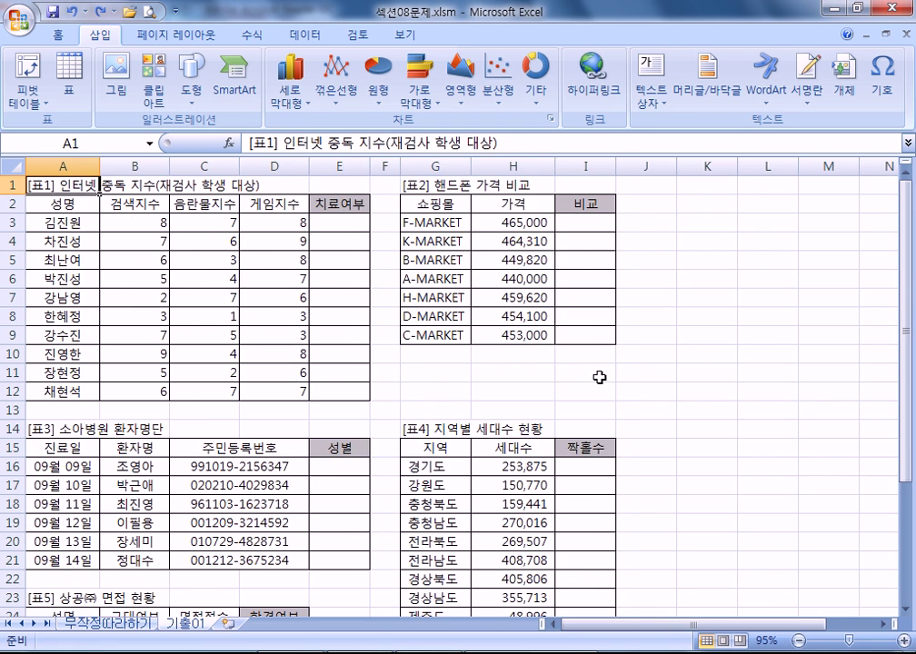
pyautogui.hotkey('ctrl', 'pageup')
pyautogui.hotkey('ctrl', 'pagedown')
pyautogui.hotkey('ctrl', 'Tab')
pyautogui.hotkey('ctrl', 'pagedown')
pyautogui.hotkey('ctrl', 'pagedown')
pyautogui.hotkey('ctrl', 'pageup')
pyautogui.hotkey('ctrl', 'pageup')
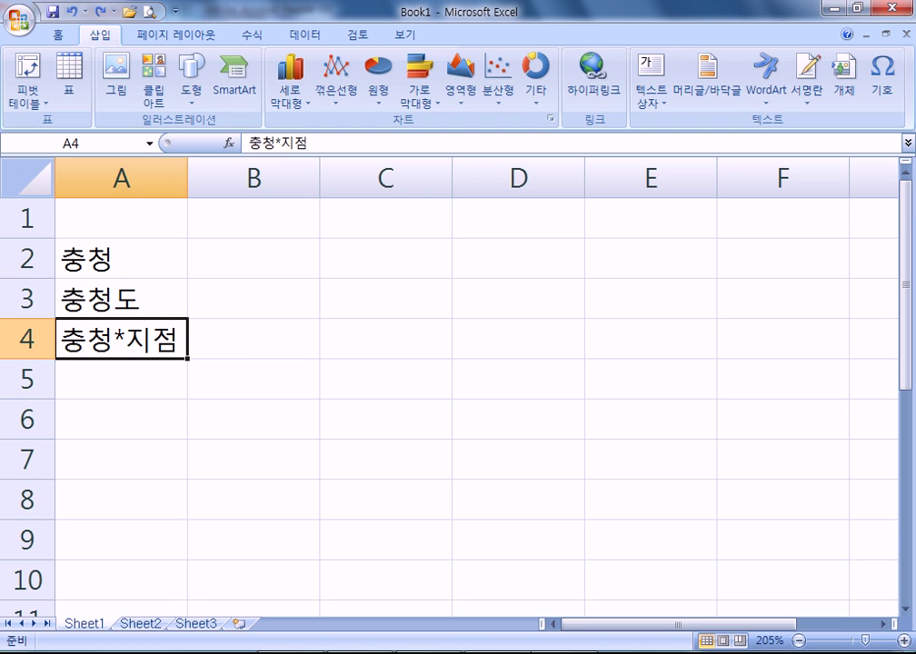
# - Move Book1 a screen at a time: across columns, down to row 14 and back, and right
pyautogui.press('alt')
pyautogui.press('Right')
pyautogui.press('Right')
pyautogui.press('Right')
pyautogui.press('Right')
pyautogui.press('Right')
pyautogui.press('Right')
pyautogui.press('Right')
pyautogui.press('Right')
pyautogui.press('Right')
pyautogui.press('Right')
pyautogui.press('Right')
pyautogui.press('Right')
pyautogui.press('Right')
pyautogui.press('Right')
pyautogui.press('Right')
pyautogui.press('Right')
pyautogui.press('Right')
pyautogui.press('Right')
pyautogui.press('Right')
pyautogui.press('Right')
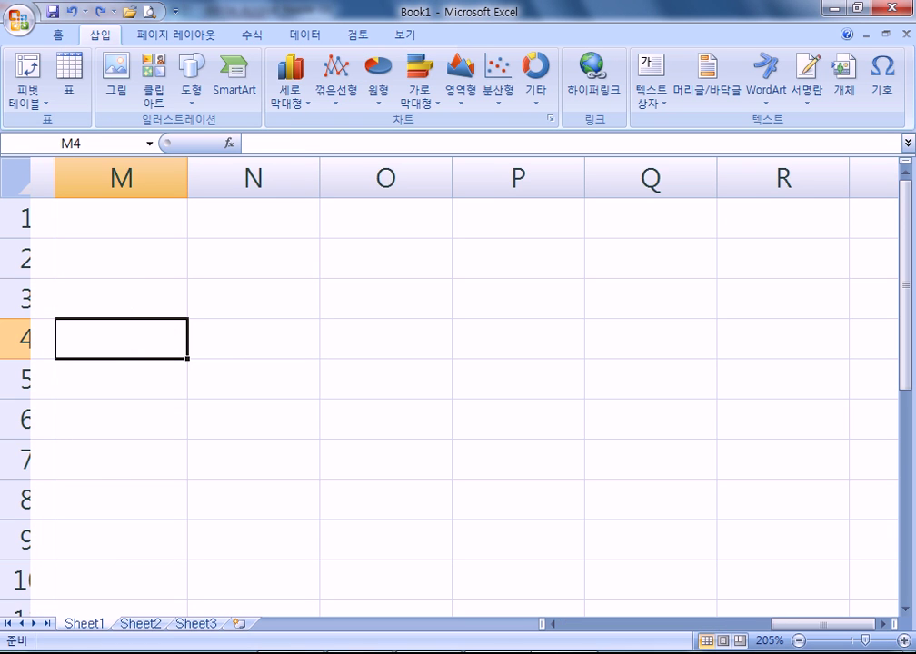
pyautogui.press('Left')
pyautogui.press('Left')
pyautogui.press('Left')
pyautogui.press('Left')
pyautogui.press('Left')
pyautogui.press('Left')
pyautogui.press('Left')
pyautogui.press('Left')
pyautogui.press('Left')
pyautogui.press('Left')
pyautogui.press('Left')
pyautogui.press('Left')
pyautogui.press('Left')
pyautogui.press('Left')
pyautogui.press('Left')
pyautogui.press('Left')
pyautogui.press('Left')
pyautogui.press('Left')
pyautogui.press('Left')
pyautogui.press('Left')
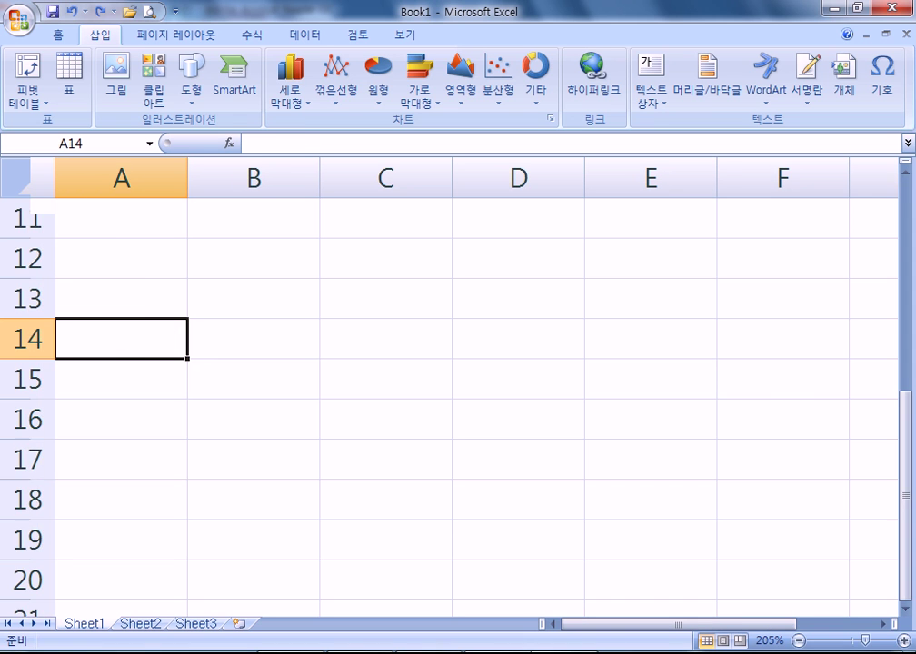
pyautogui.press('pagedown')
pyautogui.press('pageup')
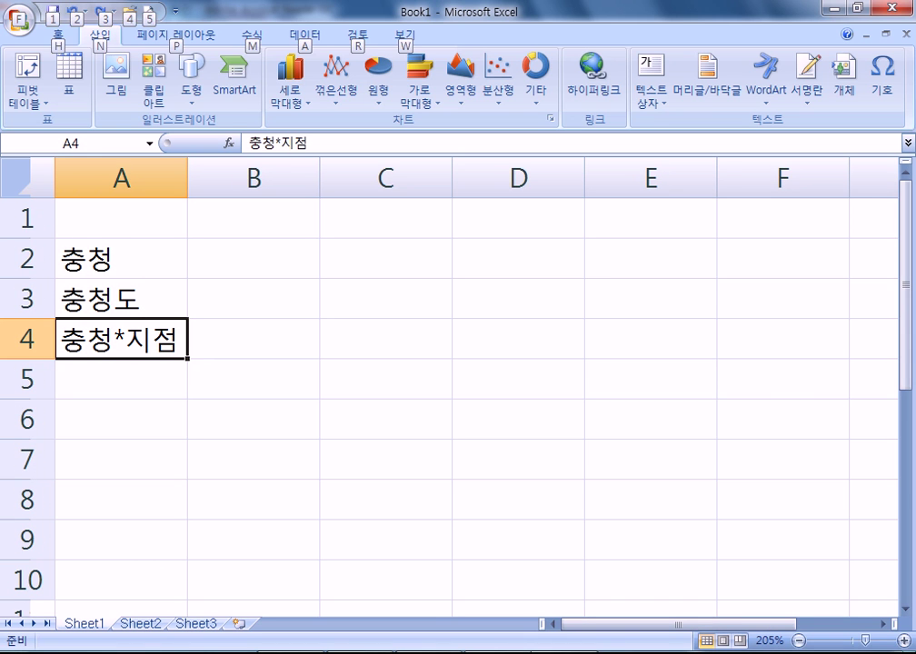
pyautogui.hotkey('alt', 'pagedown')
pyautogui.hotkey('alt', 'pagedown')
pyautogui.hotkey('alt', 'pagedown')
pyautogui.hotkey('alt', 'pagedown')
pyautogui.hotkey('alt', 'pagedown')
pyautogui.hotkey('alt', 'pagedown')
pyautogui.hotkey('alt', 'pagedown')
pyautogui.hotkey('alt', 'pagedown')
pyautogui.hotkey('alt', 'pagedown')
pyautogui.hotkey('alt', 'pagedown')
pyautogui.hotkey('alt', 'pagedown')
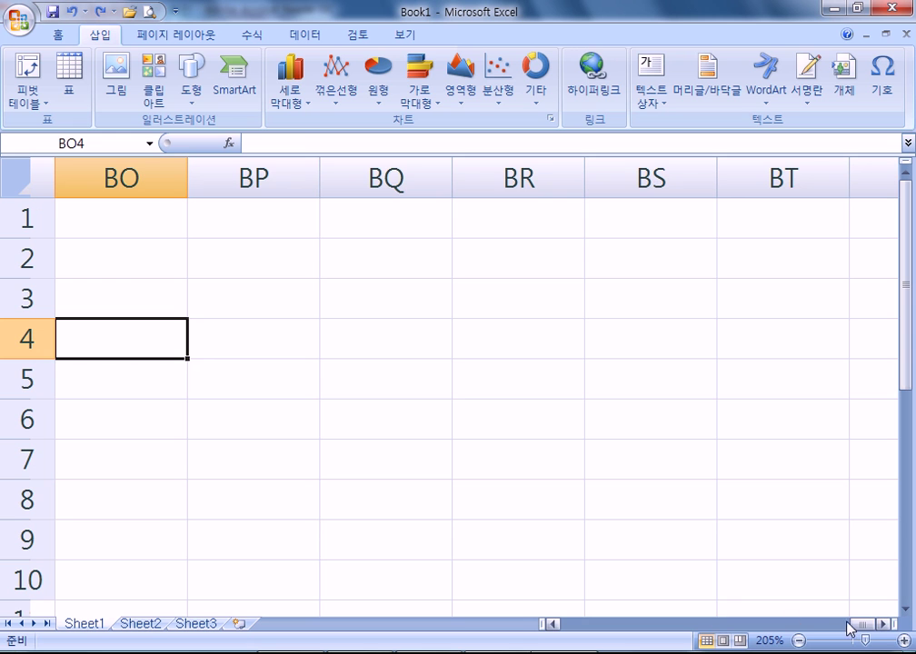
# - Pan Book1 far to the right with middle-click autoscroll, then return to 섹션08문제.xlsm
pyautogui.click(884, 625)
pyautogui.moveTo(883, 625); pyautogui.dragTo(879, 626)
pyautogui.moveTo(636, 298); pyautogui.dragTo(912, 301)
pyautogui.middleClick(671, 273)
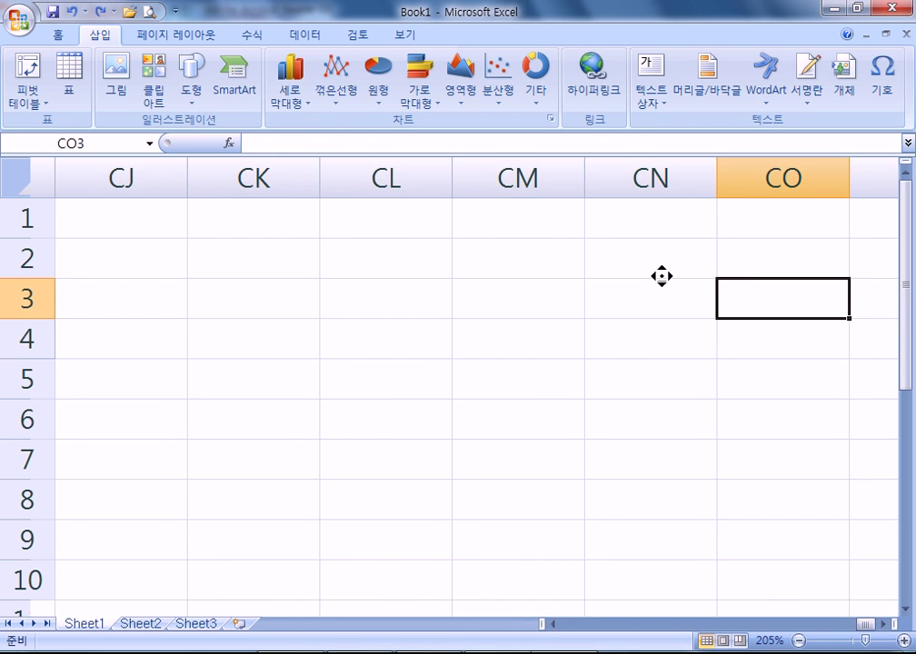
pyautogui.middleClick(787, 280)
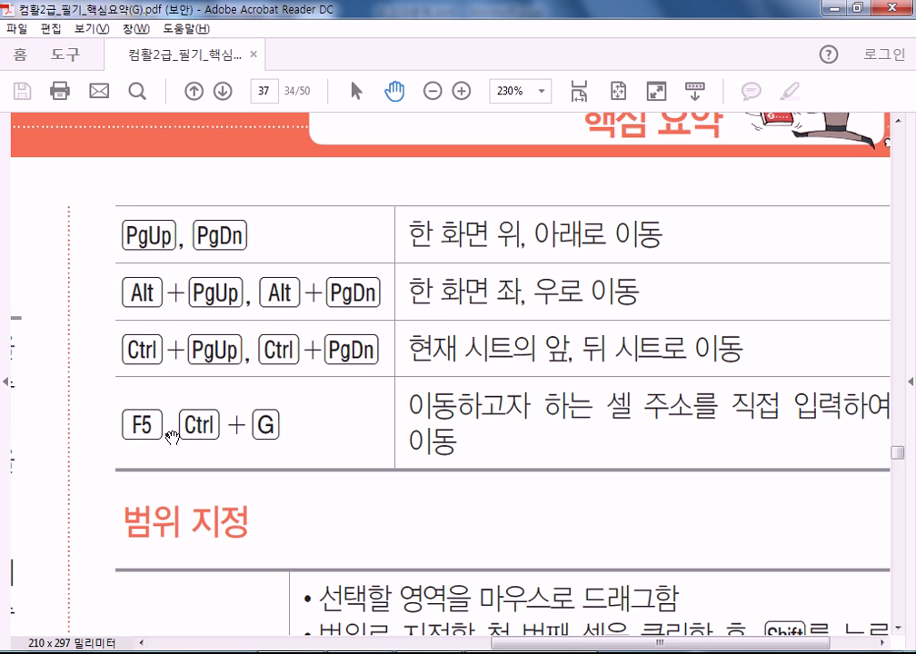
pyautogui.hotkey('alt', 'Tab')
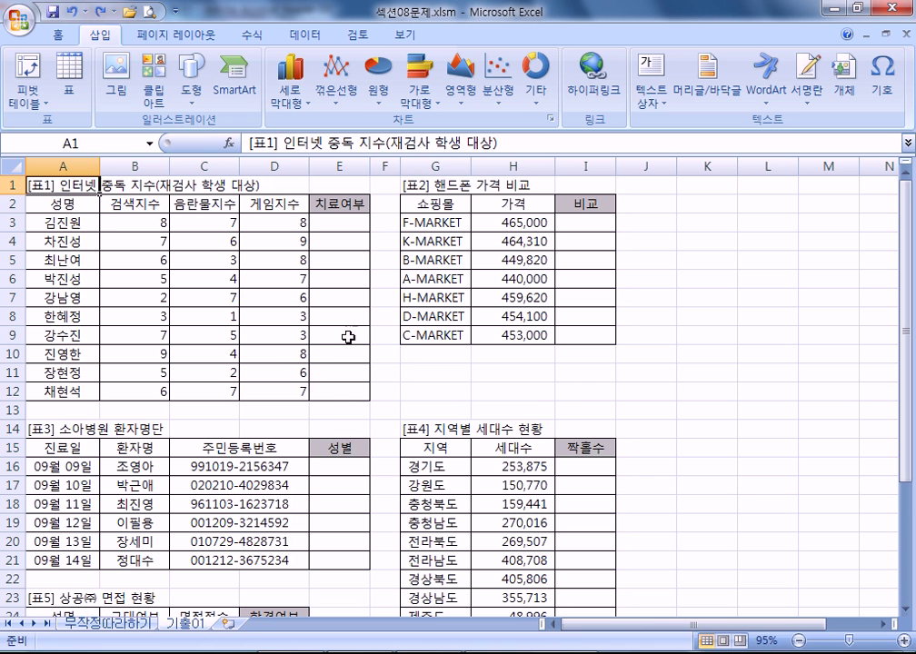
# - Go to cell A5000 using the F5 Go To box
pyautogui.press('F5')
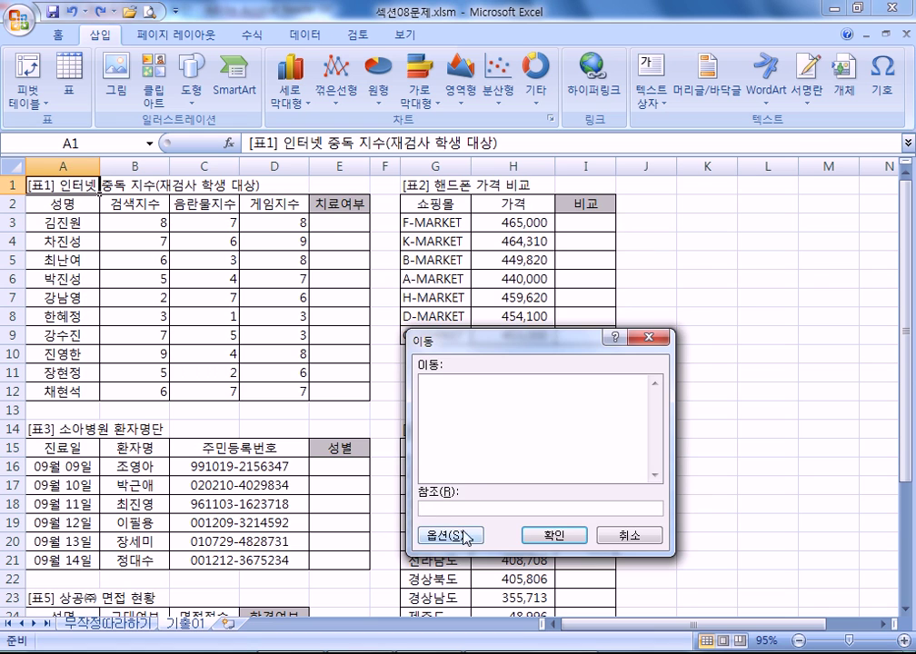
pyautogui.moveTo(480, 344); pyautogui.dragTo(621, 160)
pyautogui.click(582, 320)
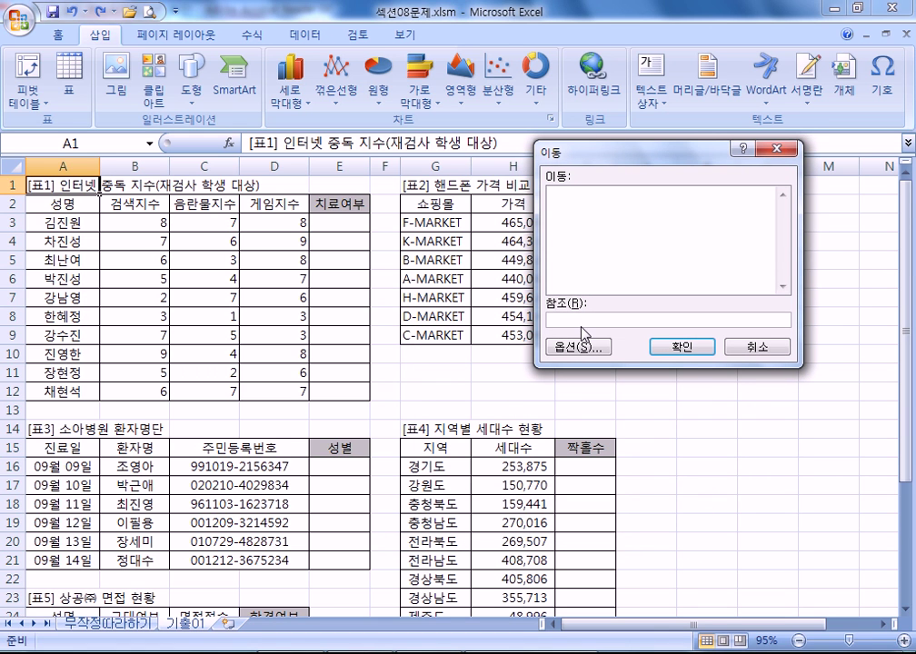
pyautogui.write('ㅁ5000a')
pyautogui.click(680, 348)
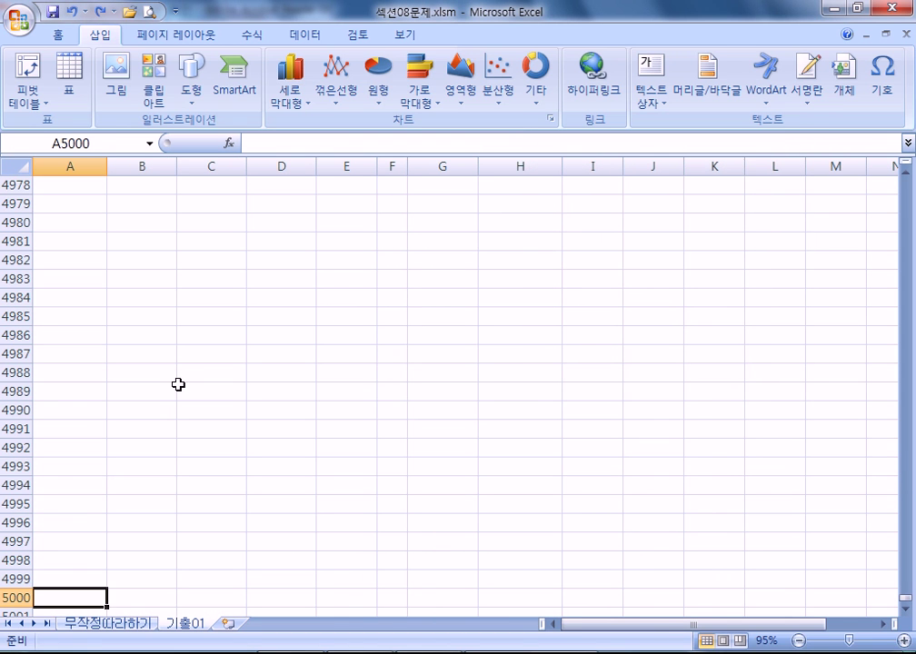
pyautogui.scroll(-4, 137, 363)
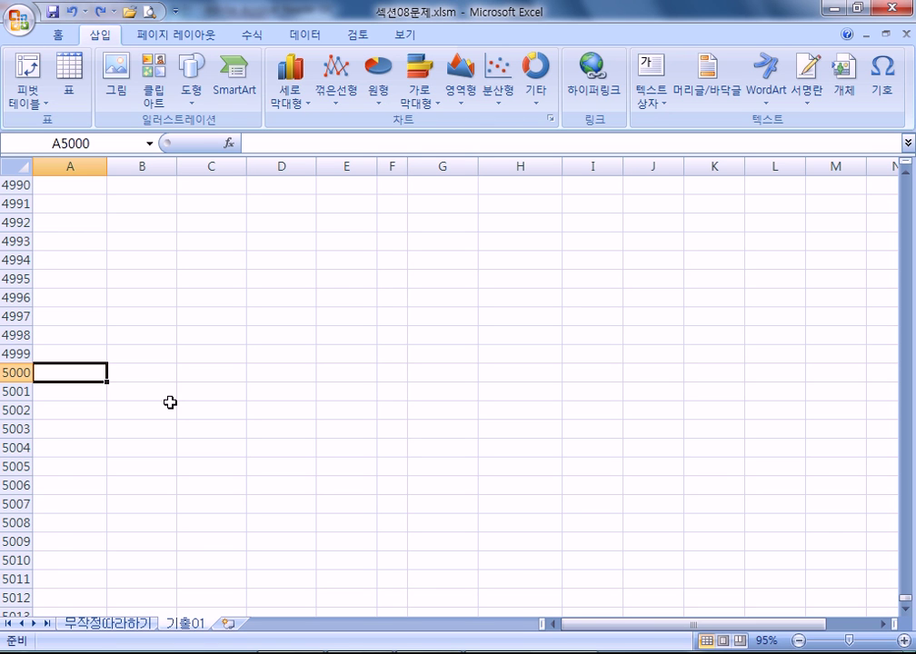
# - Look over the PDF's 범위 지정 table and return to the workbook
pyautogui.hotkey('alt', 'Tab')
pyautogui.scroll(-1, 313, 289)
pyautogui.scroll(-4, 313, 289)
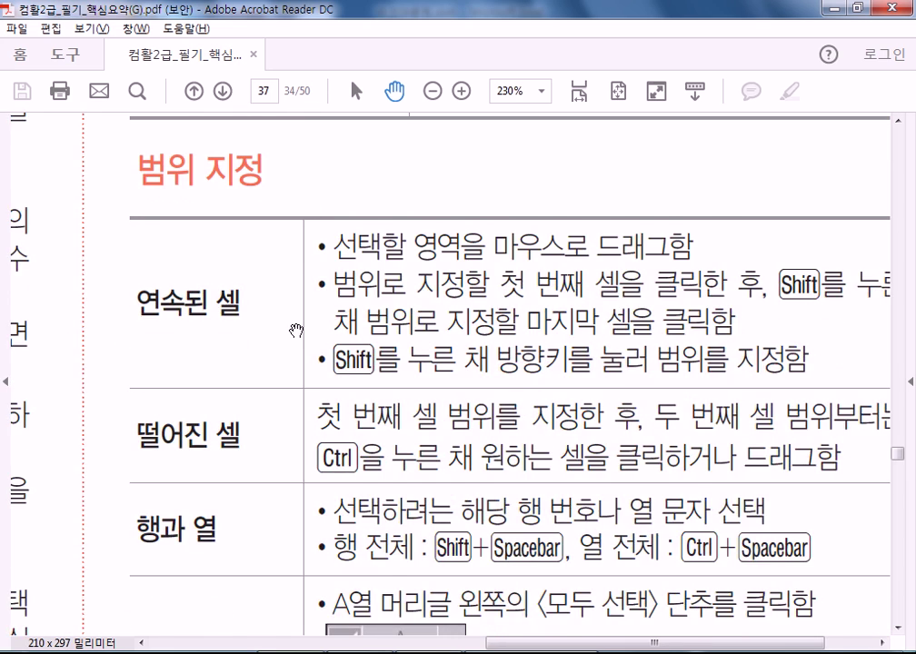
pyautogui.scroll(2, 298, 291)
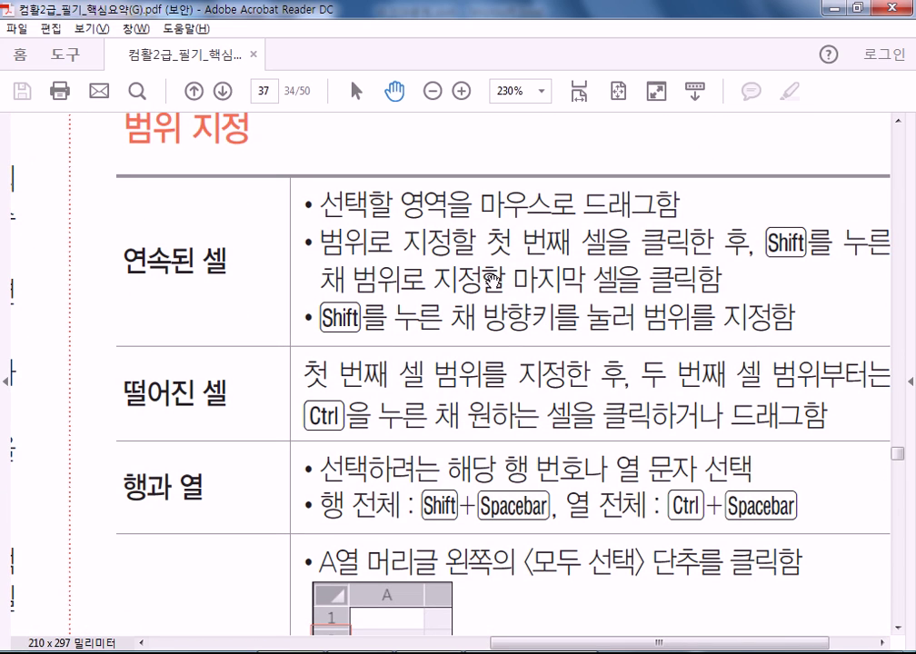
pyautogui.hotkey('alt', 'Tab')
# - Practise extending a selection from D4992 to L5003
pyautogui.click(265, 219)
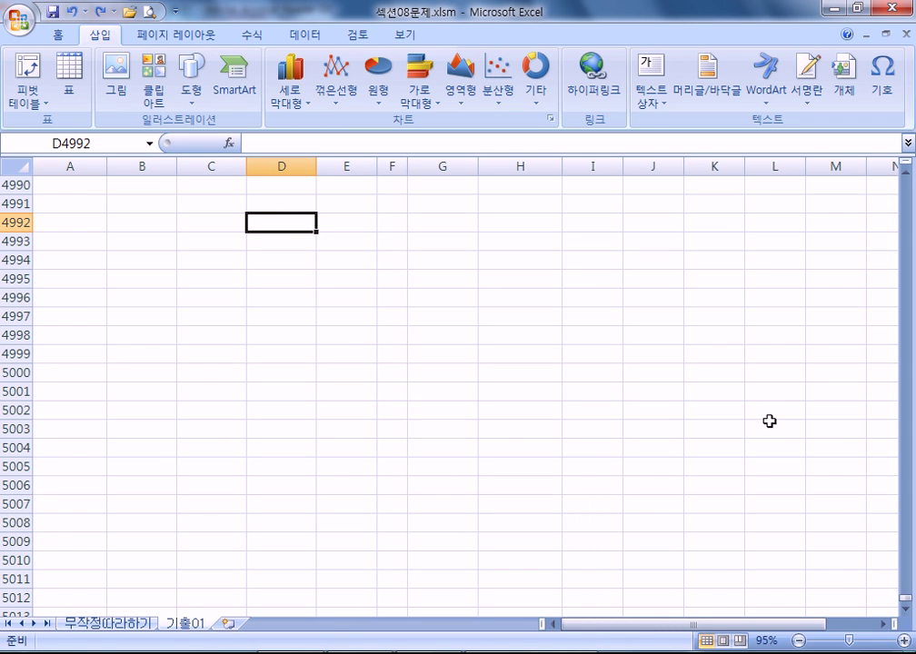
pyautogui.keyDown('shift'); pyautogui.click(769, 421); pyautogui.keyUp('shift')
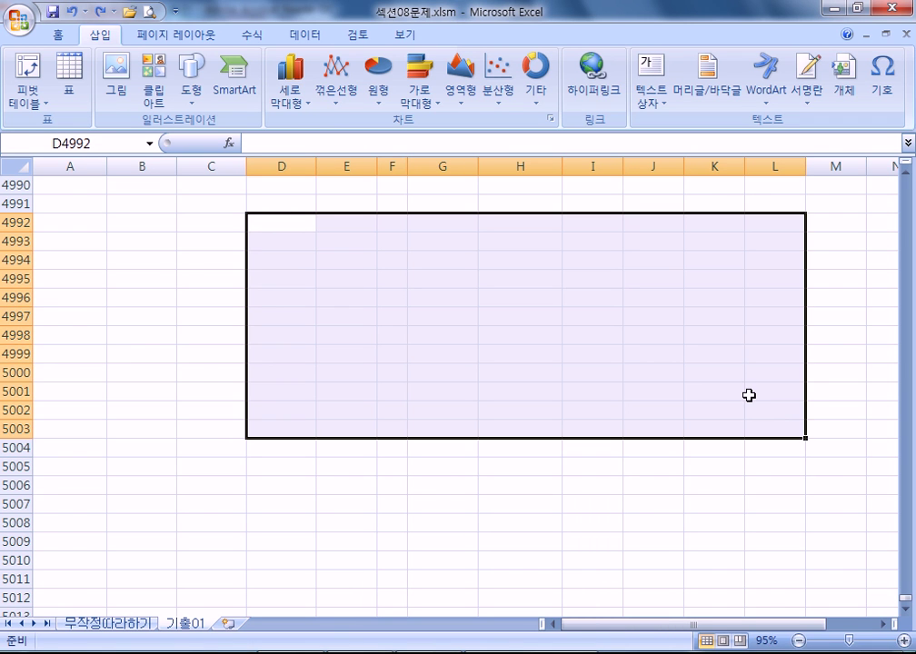
pyautogui.scroll(-1, 660, 421)
pyautogui.moveTo(266, 427); pyautogui.dragTo(769, 565)
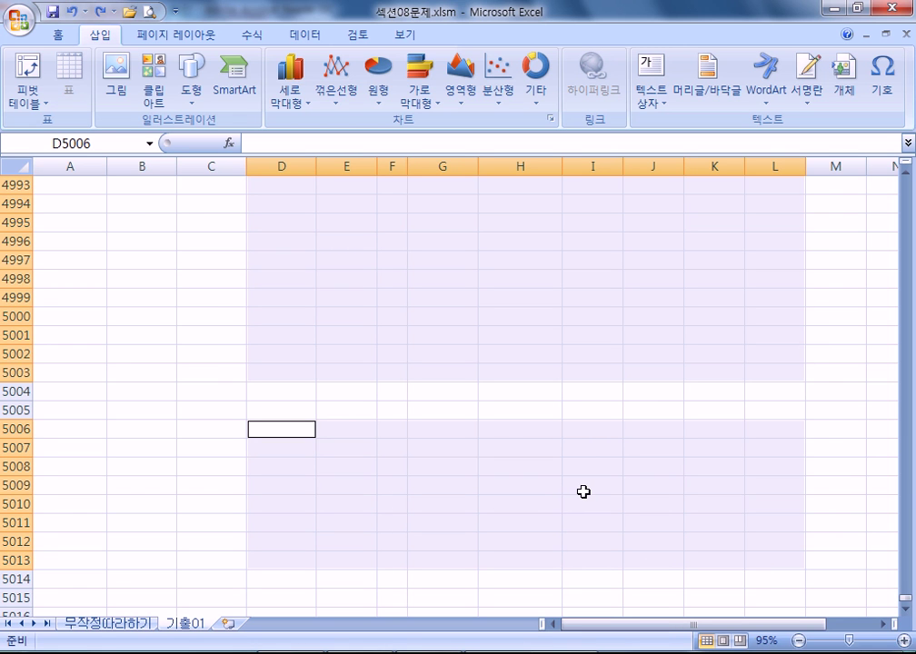
# - Select C4994:F4999 and add H4994:K4999 as a separate second range
pyautogui.moveTo(205, 209); pyautogui.dragTo(393, 300)
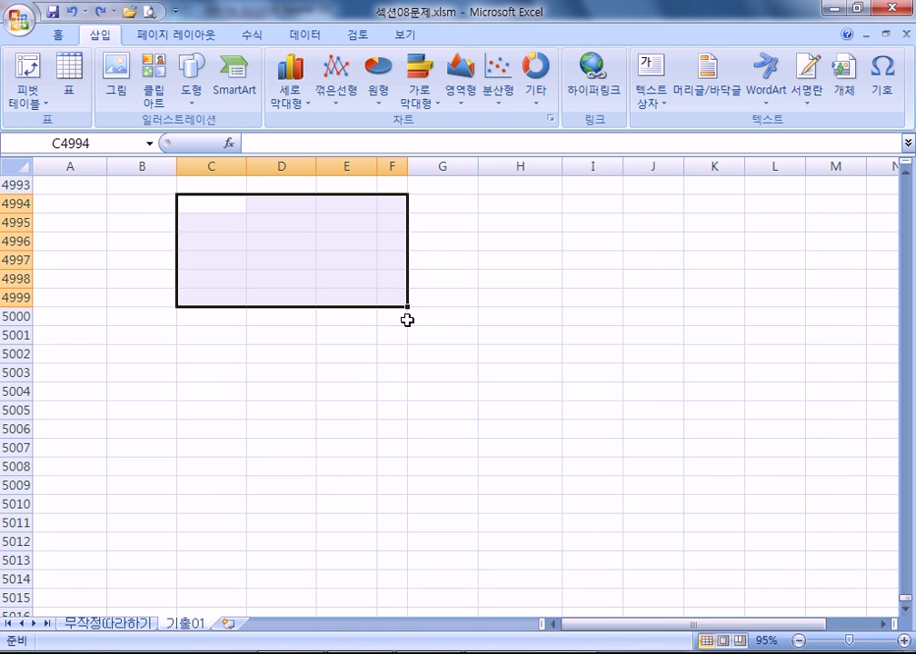
pyautogui.moveTo(519, 206); pyautogui.dragTo(651, 300)
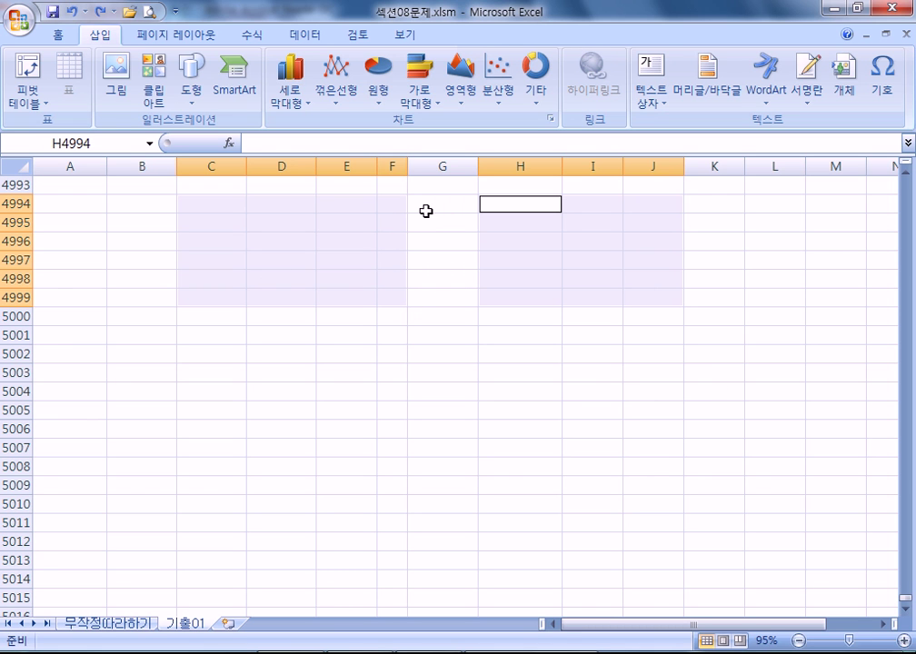
pyautogui.moveTo(203, 205); pyautogui.dragTo(386, 297)
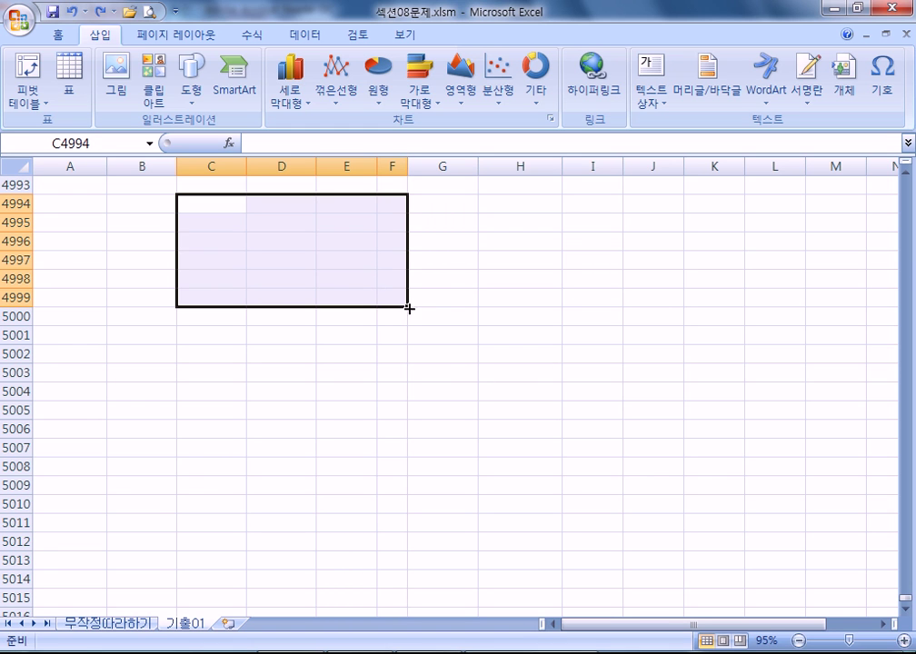
pyautogui.moveTo(497, 202); pyautogui.dragTo(693, 302)
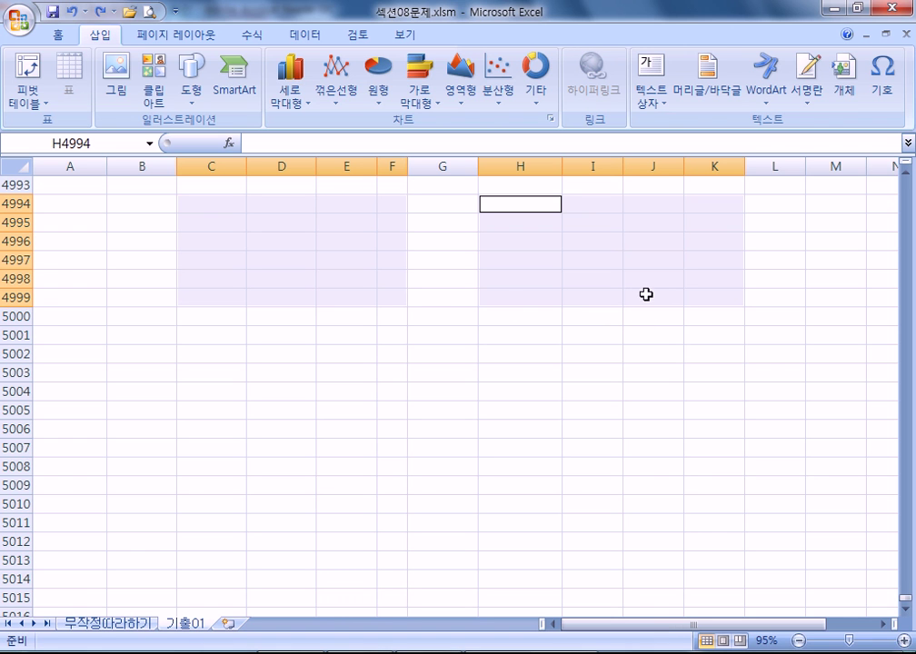
# - Fill both ranges yellow, undo the fill, deselect, and glance at the PDF notes
pyautogui.click(58, 35)
pyautogui.click(200, 95)
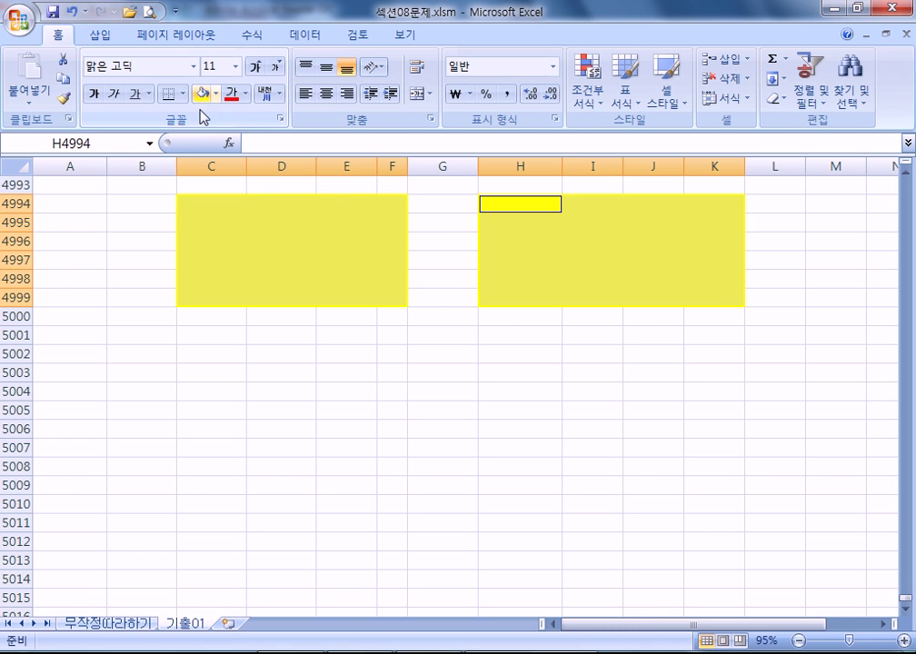
pyautogui.hotkey('ctrl', 'z')
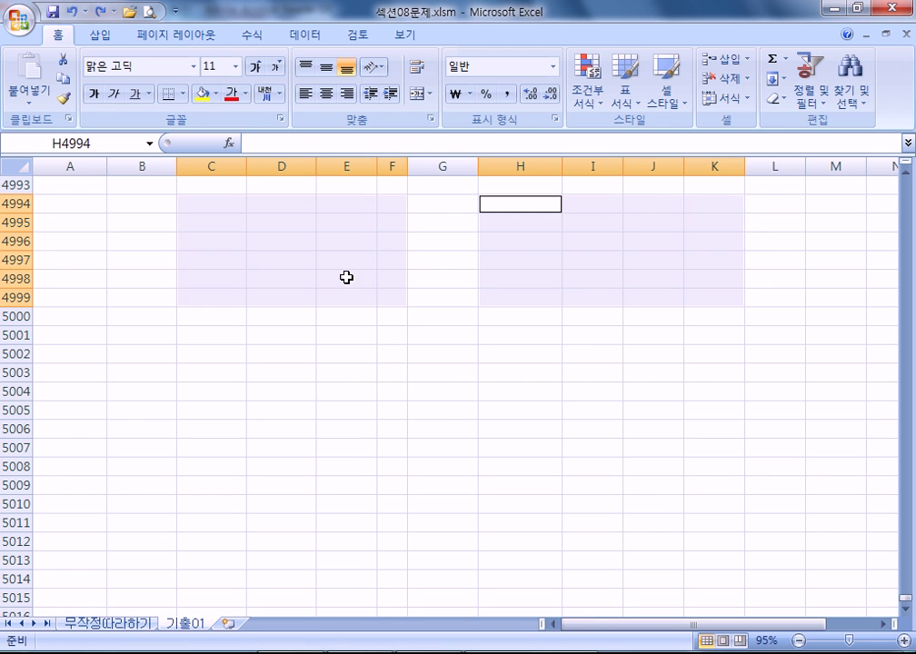
pyautogui.click(443, 357)
pyautogui.hotkey('alt', 'Tab')
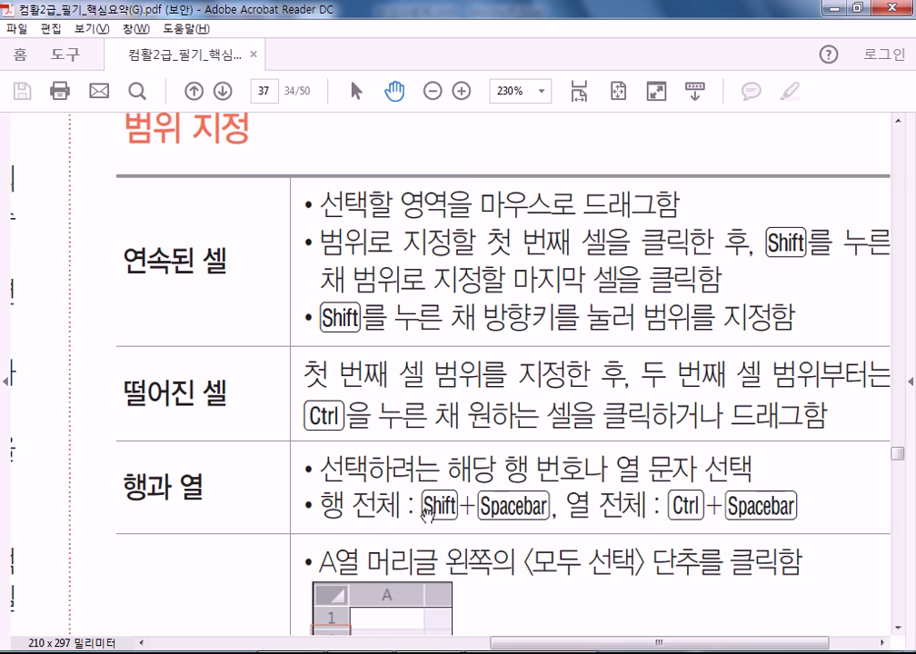
pyautogui.hotkey('alt', 'Tab')
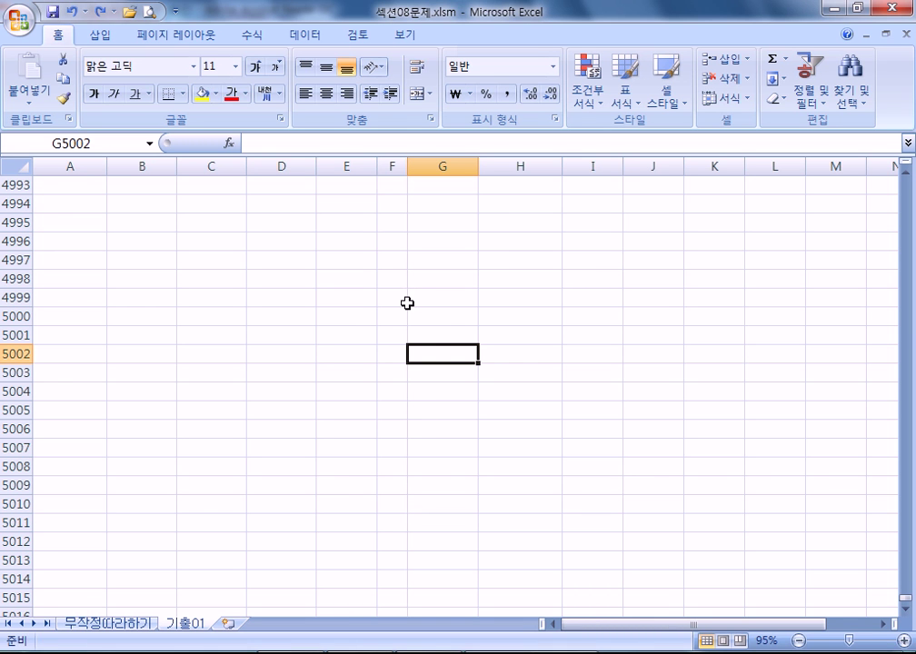
# - Select row 5002 with Shift+Space and column I with Ctrl+Space
pyautogui.hotkey('shift', 'space')
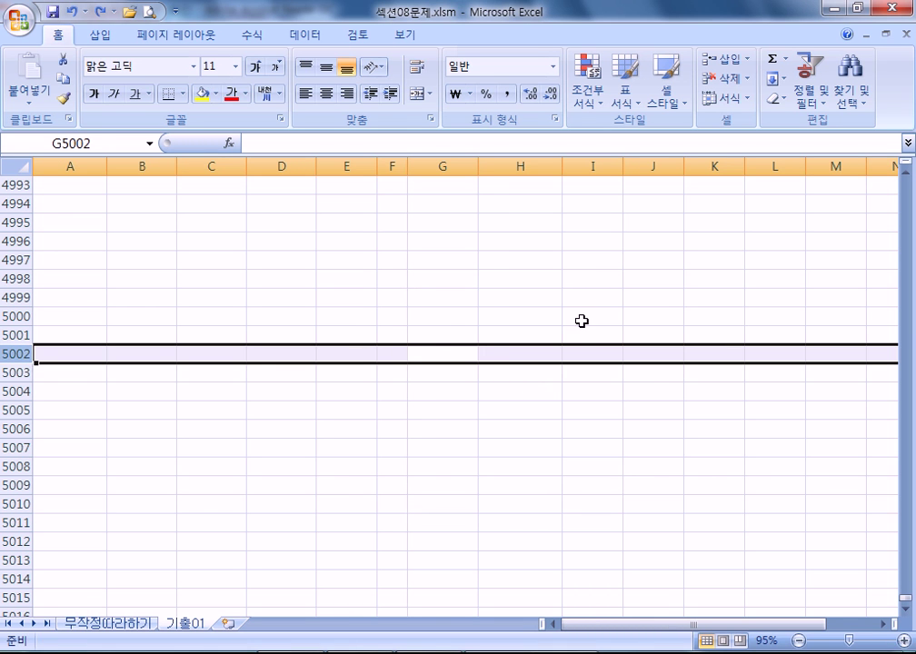
pyautogui.click(582, 300)
pyautogui.hotkey('ctrl', 'space')
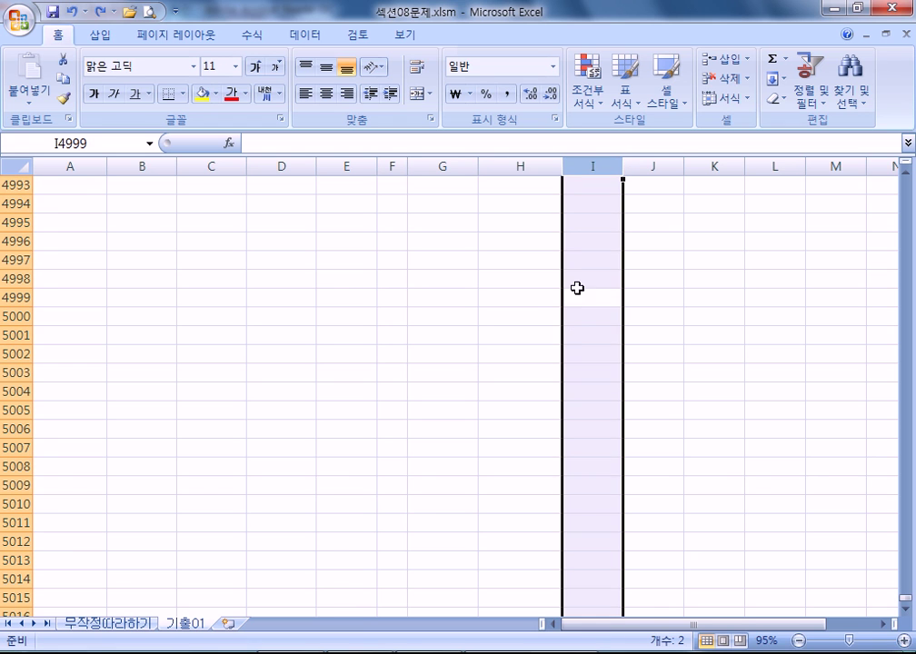
# - Select the whole worksheet with Ctrl+A and with the Select All corner button
pyautogui.click(297, 237)
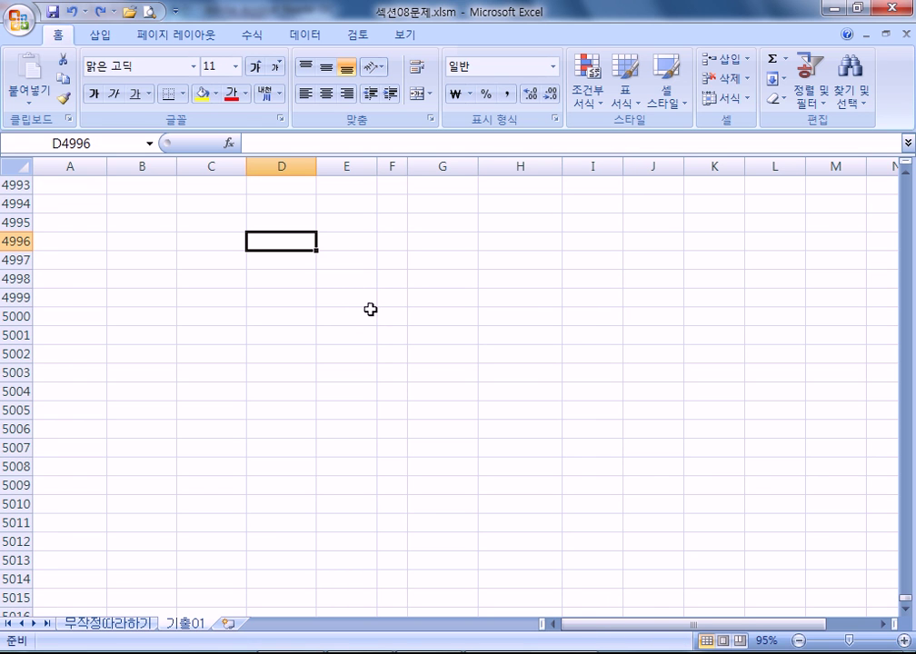
pyautogui.hotkey('ctrl', 'a')
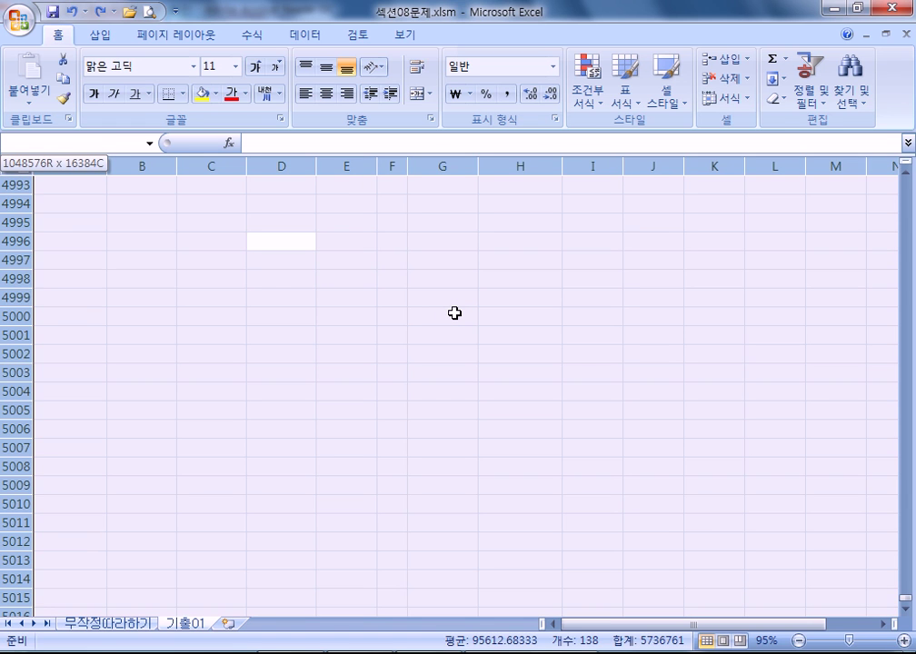
pyautogui.click(269, 299)
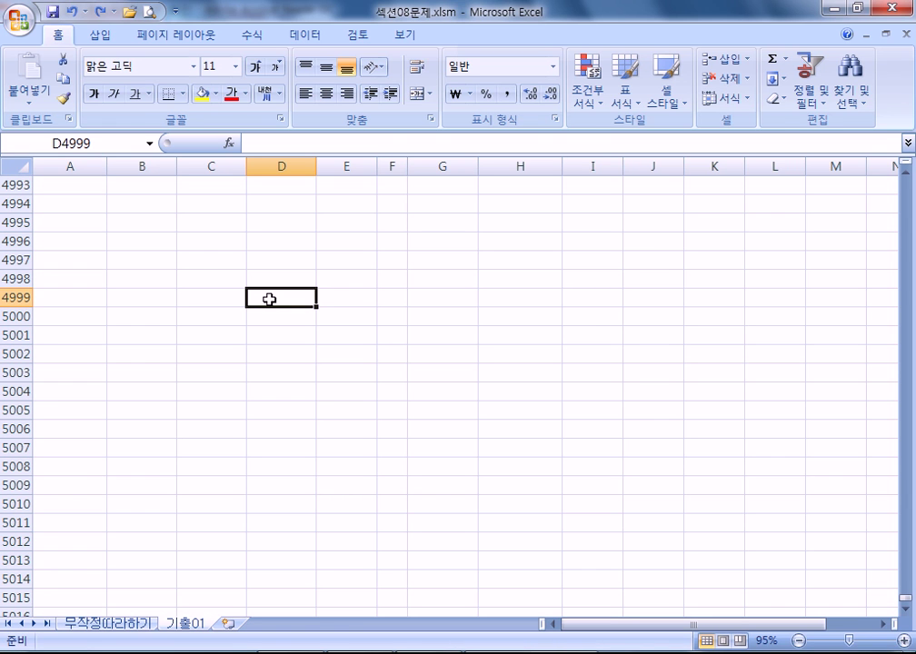
pyautogui.hotkey('ctrl', 'a')
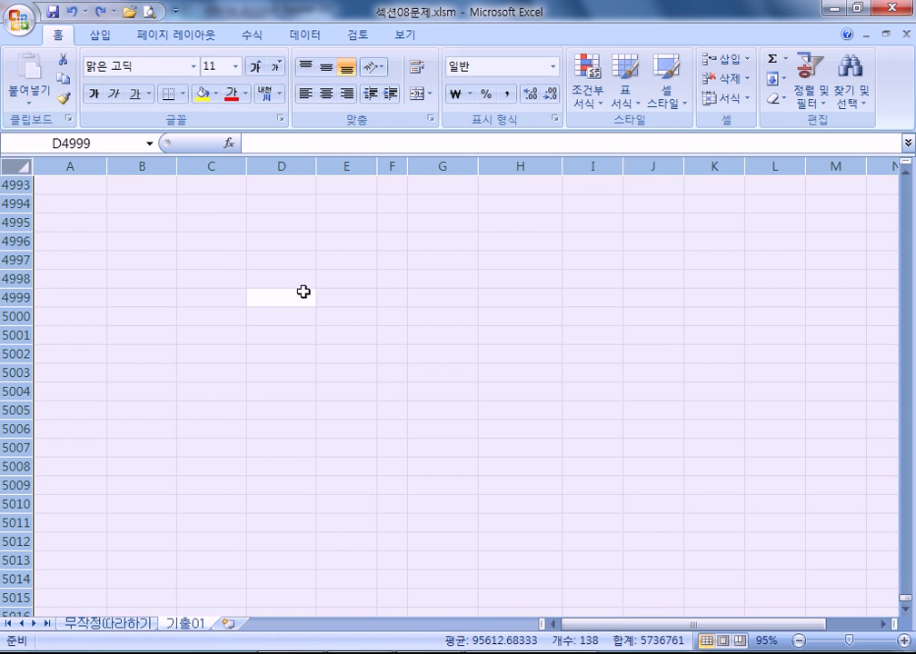
pyautogui.click(303, 293)
pyautogui.click(17, 173)
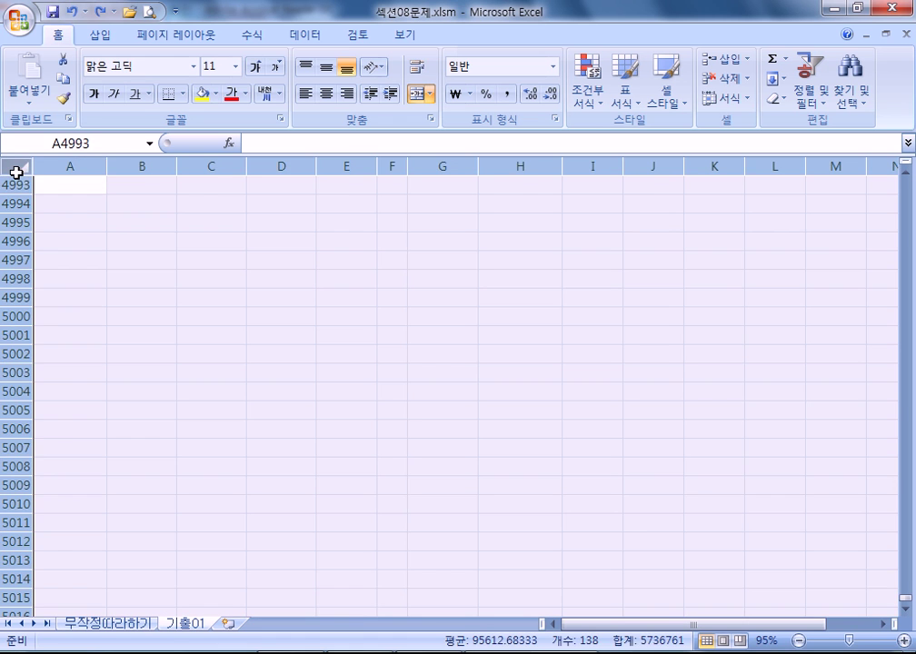
pyautogui.moveTo(281, 316); pyautogui.dragTo(281, 297)
pyautogui.click(12, 167)
# - Repeat whole-sheet selection from C5000 and D4999, then bring up the PDF's 워크시트 전체 section
pyautogui.click(182, 316)
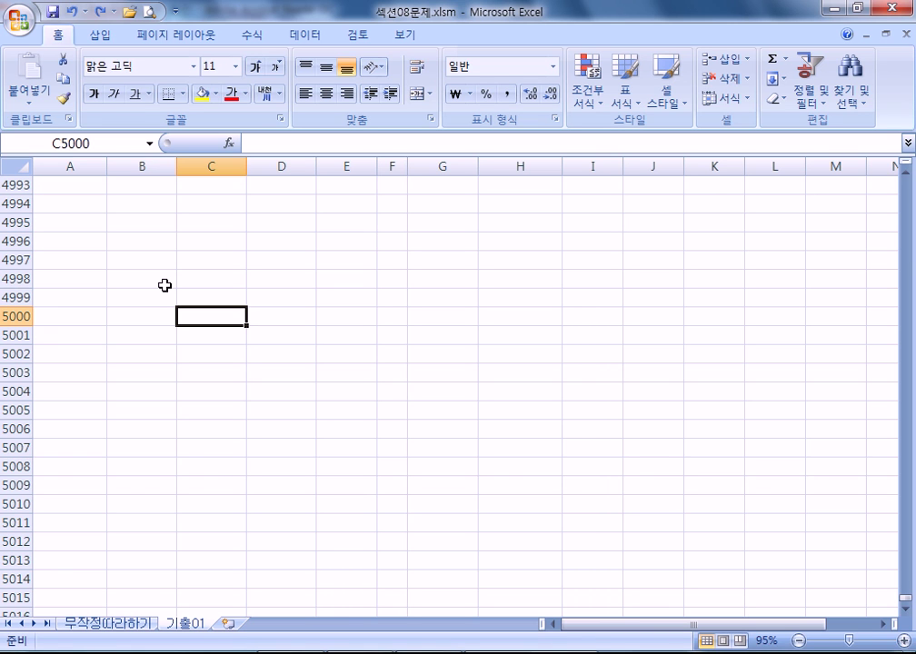
pyautogui.hotkey('ctrl', 'a')
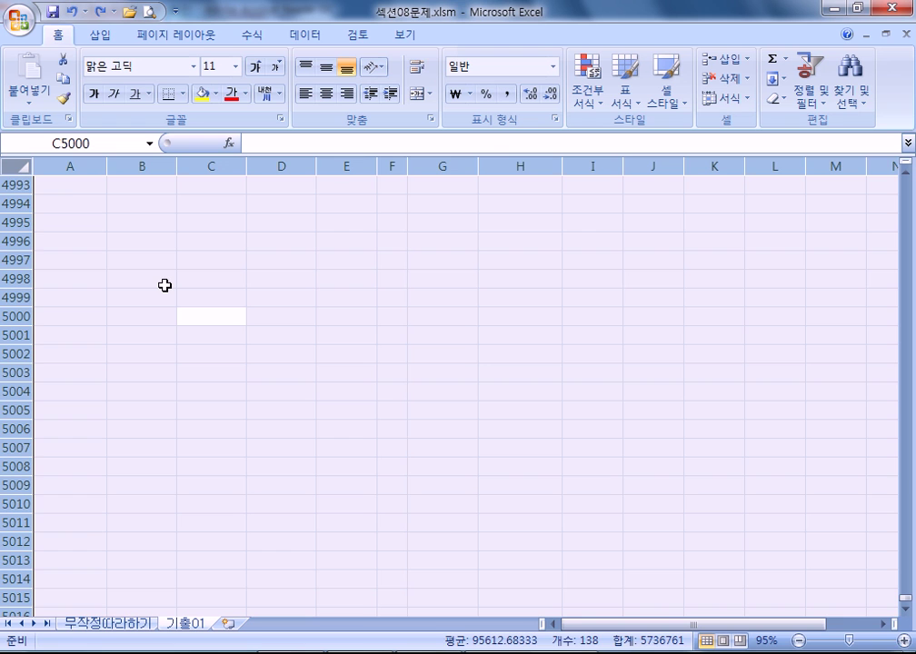
pyautogui.press('Up')
pyautogui.click(15, 168)
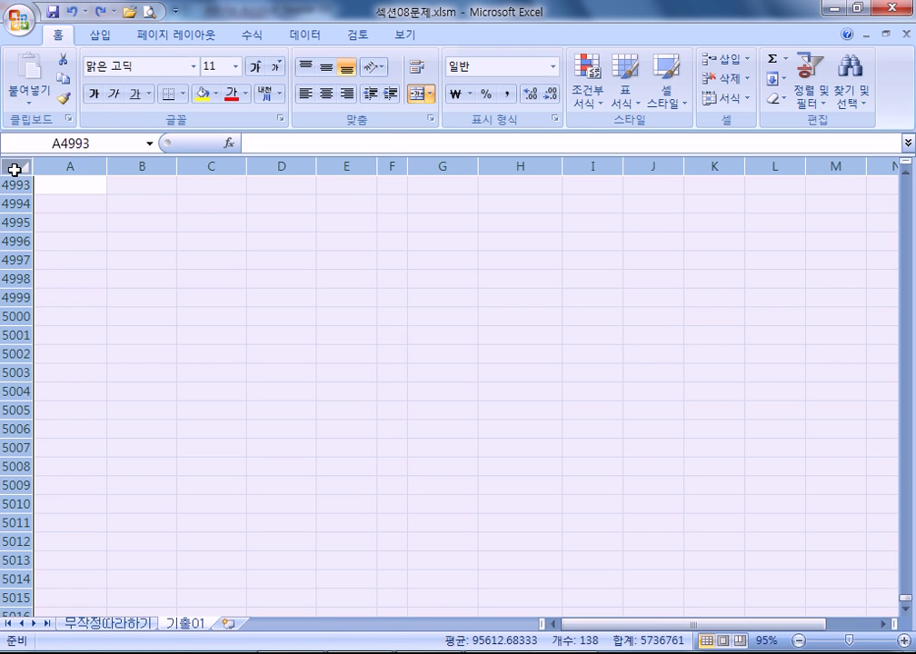
pyautogui.click(256, 294)
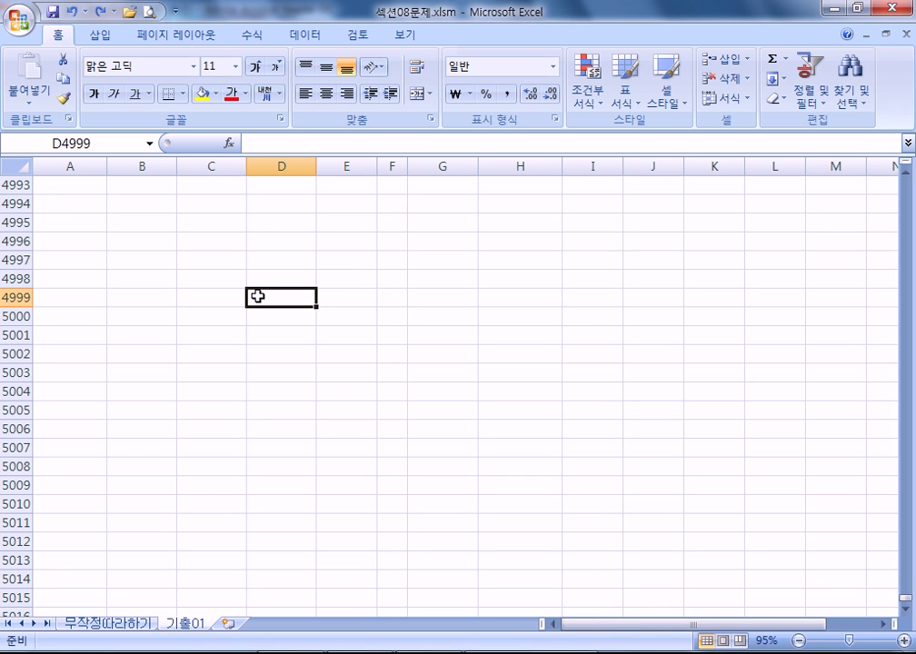
pyautogui.hotkey('ctrl', 'a')
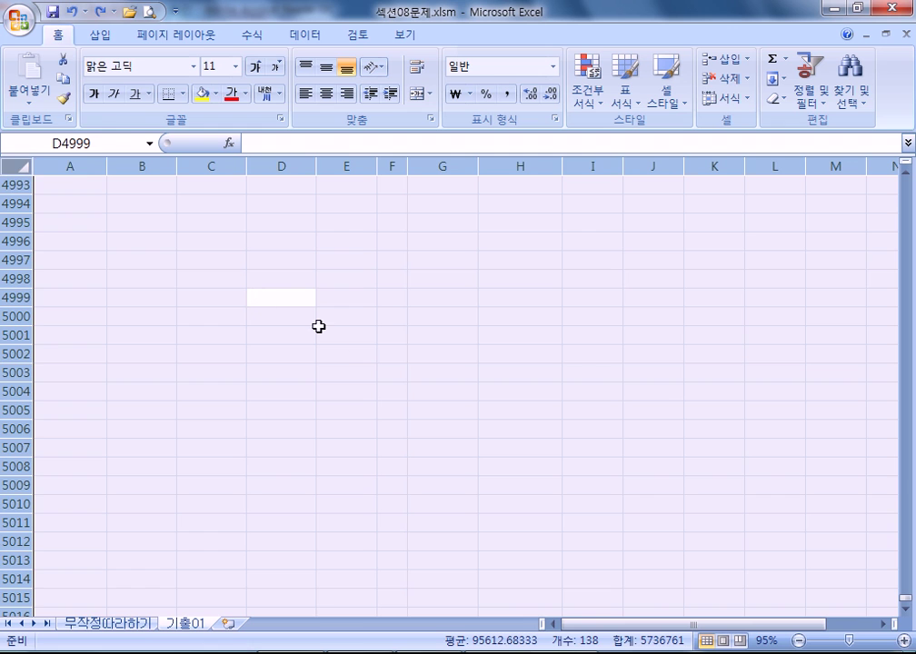
pyautogui.click(288, 330)
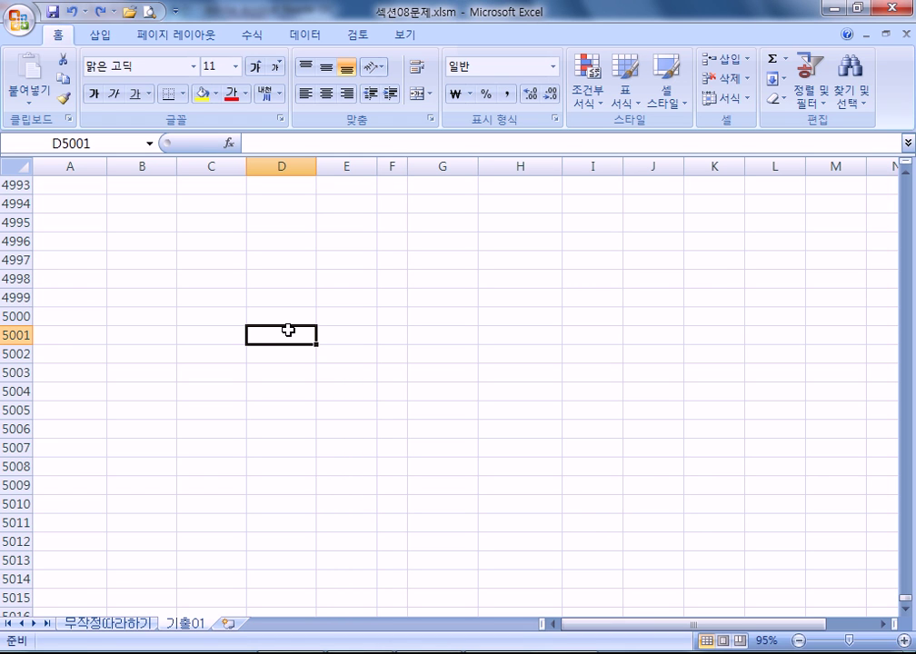
pyautogui.hotkey('alt', 'Tab')
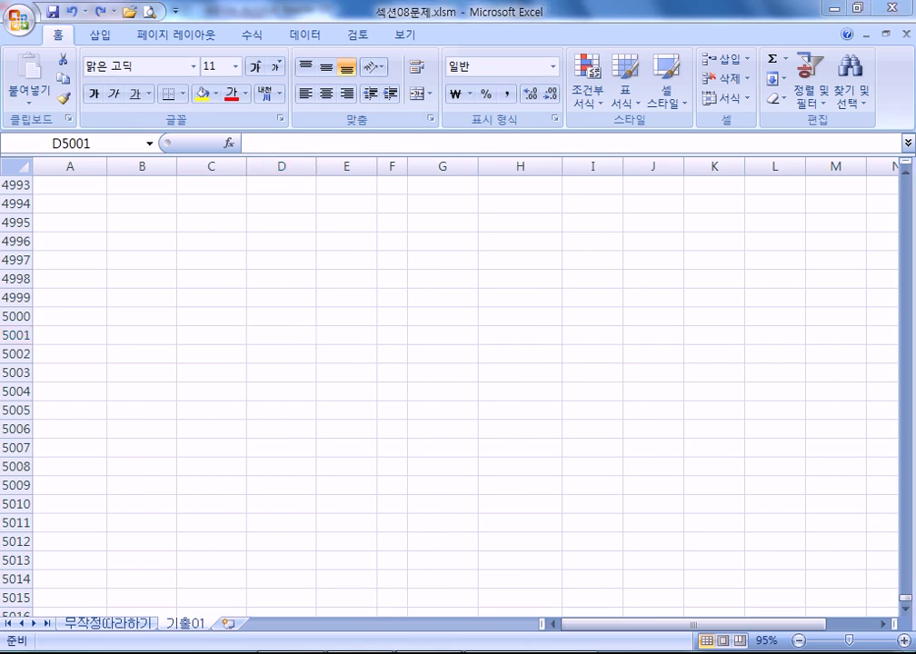
pyautogui.scroll(-5, 296, 437)
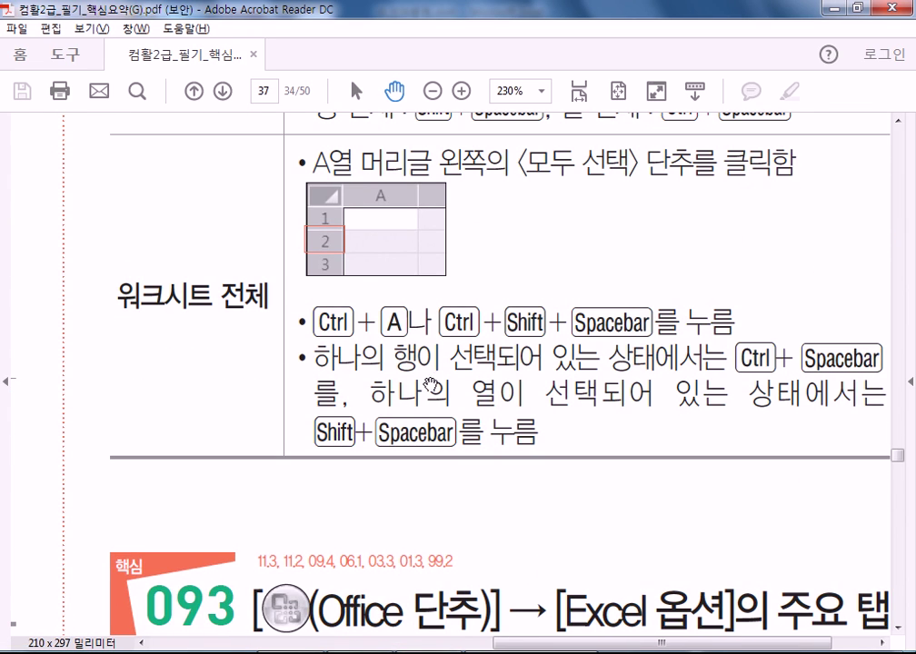
# - Pan and scroll the study guide past the 093 Excel options section
pyautogui.moveTo(433, 391); pyautogui.dragTo(397, 399)
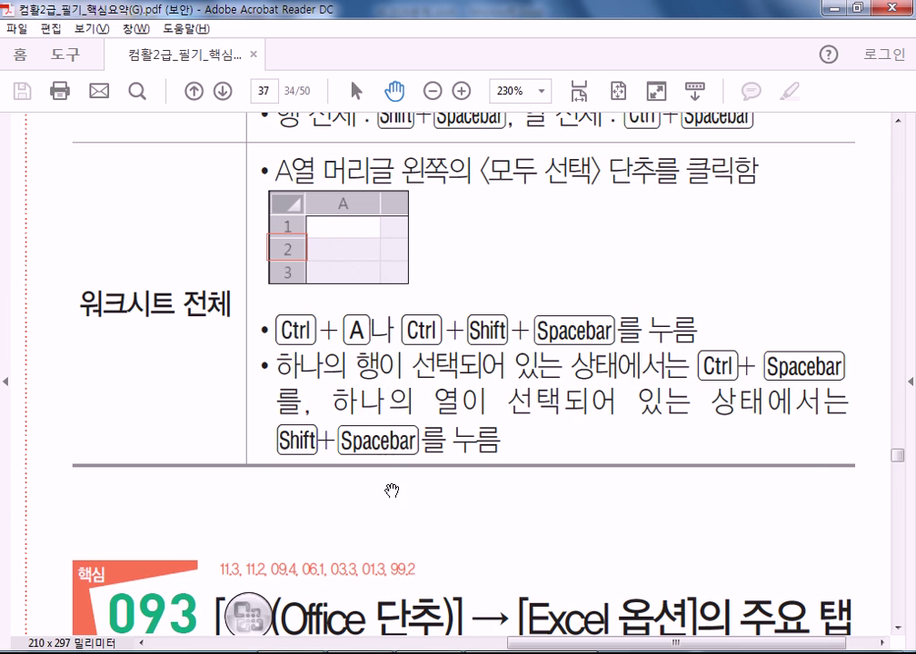
pyautogui.moveTo(404, 473); pyautogui.dragTo(387, 287)
pyautogui.scroll(-3, 387, 287)
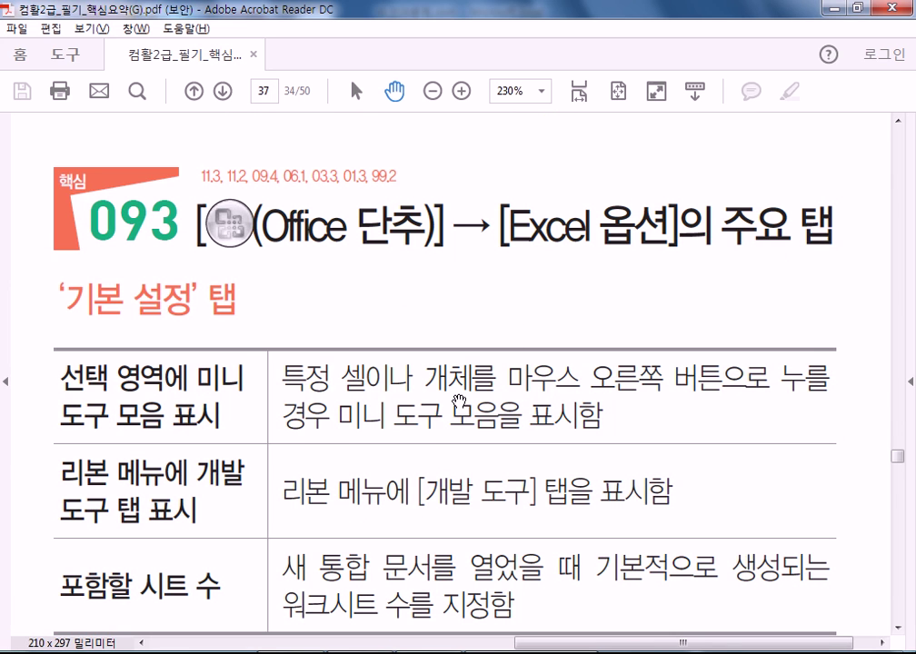
pyautogui.scroll(-2, 391, 507)
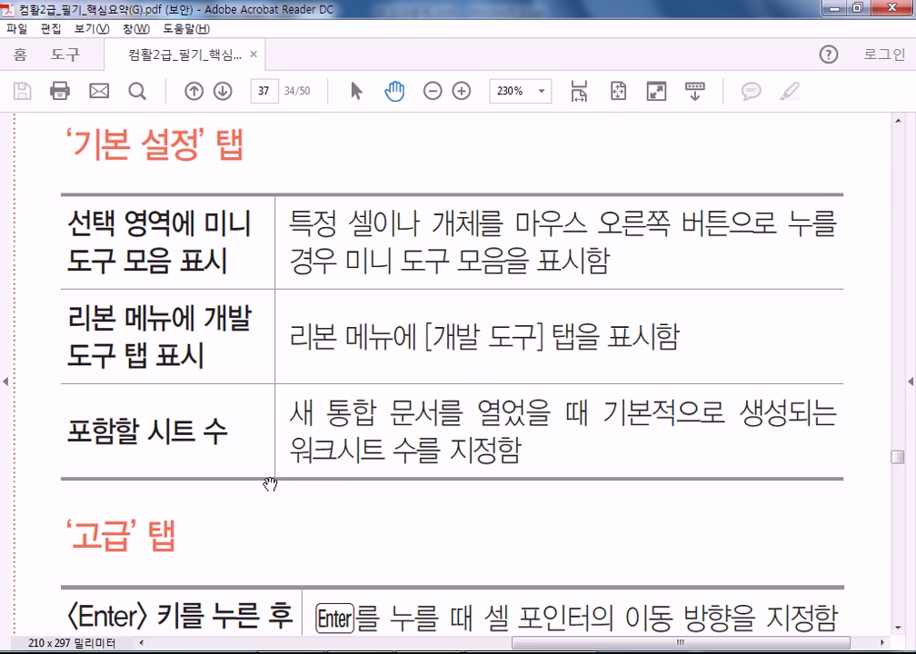
pyautogui.scroll(-3, 286, 491)
pyautogui.scroll(-3, 320, 352)
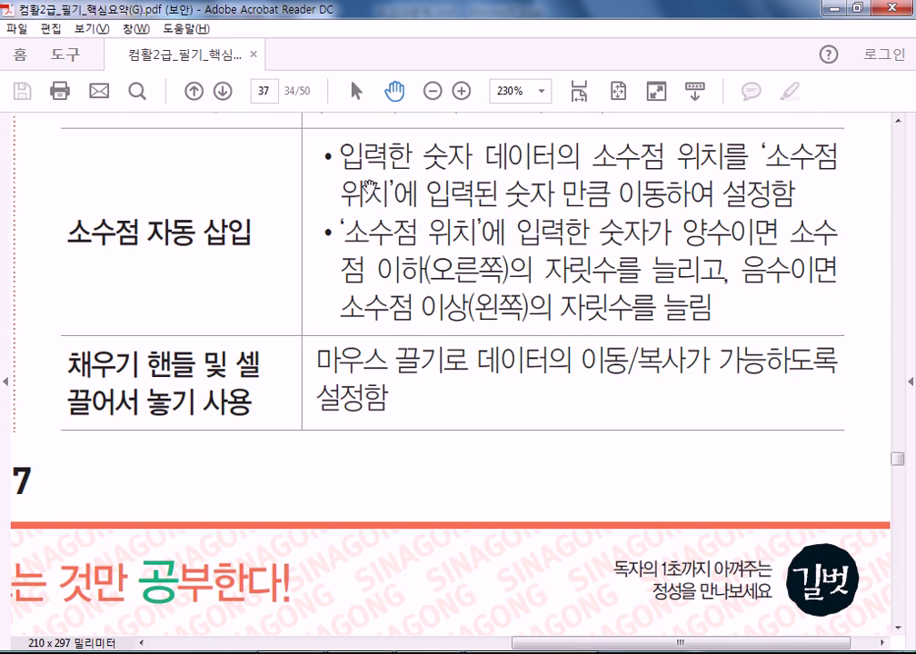
pyautogui.scroll(-3, 241, 407)
pyautogui.scroll(-3, 310, 442)
# - Go back to the bottom of page 37 and scroll down to page 38's insert/delete table
pyautogui.moveTo(312, 227); pyautogui.dragTo(146, 561)
pyautogui.scroll(2, 496, 296)
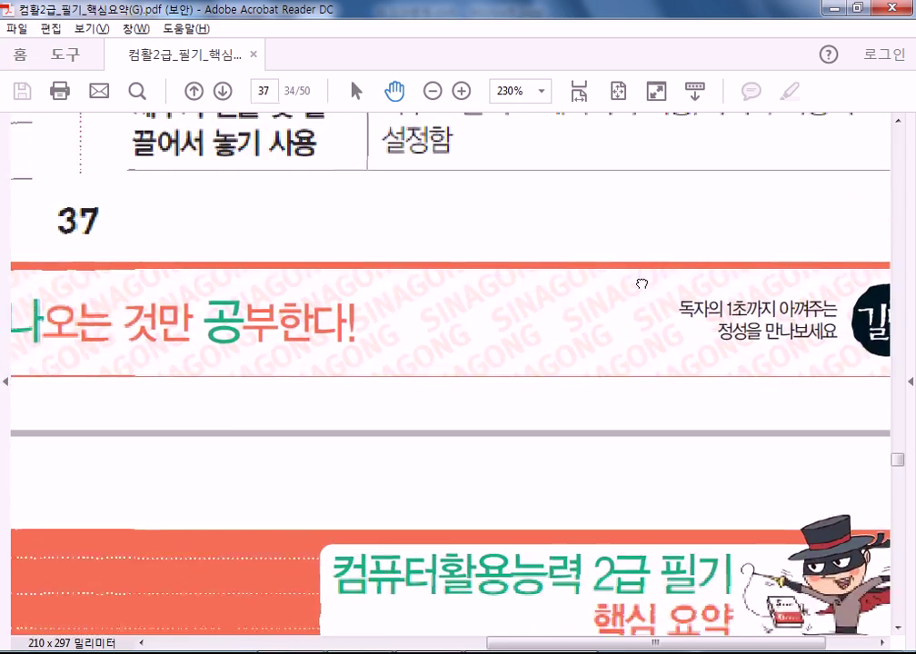
pyautogui.moveTo(632, 289); pyautogui.dragTo(849, 327)
pyautogui.scroll(-5, 350, 245)
pyautogui.scroll(-3, 351, 247)
pyautogui.scroll(-5, 296, 382)
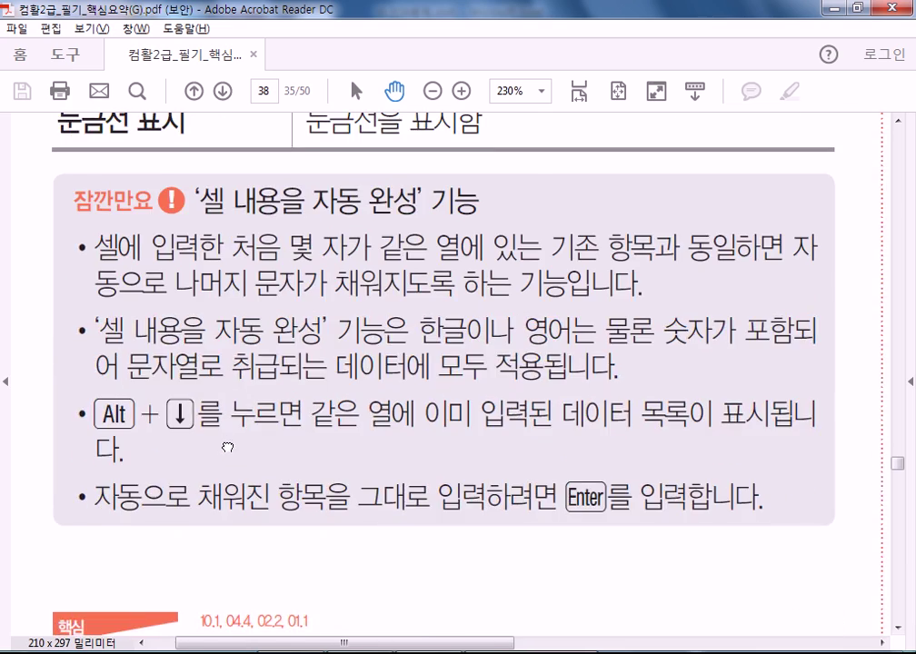
pyautogui.scroll(-8, 225, 466)
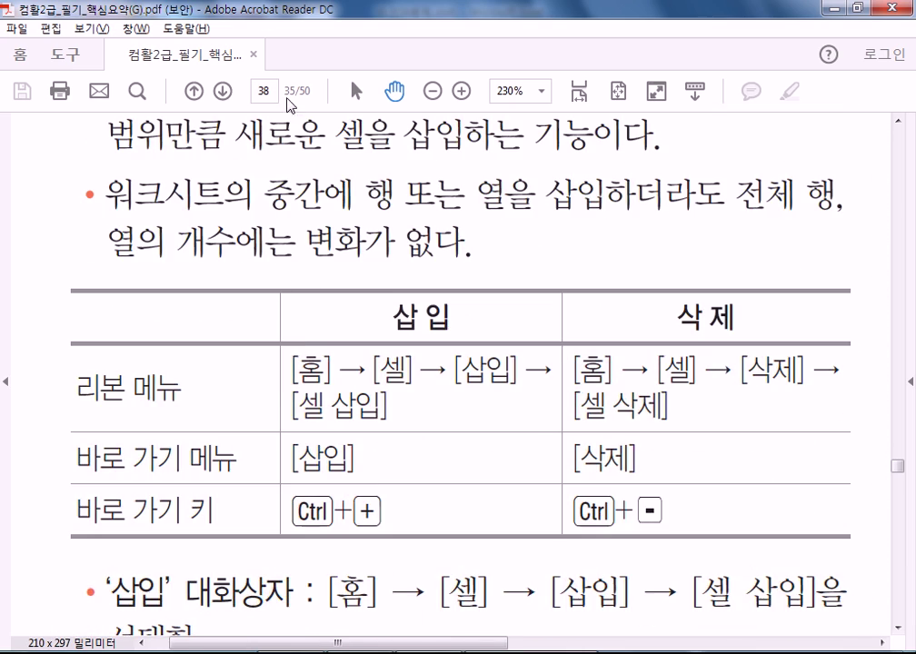
pyautogui.moveTo(276, 343); pyautogui.dragTo(306, 261)
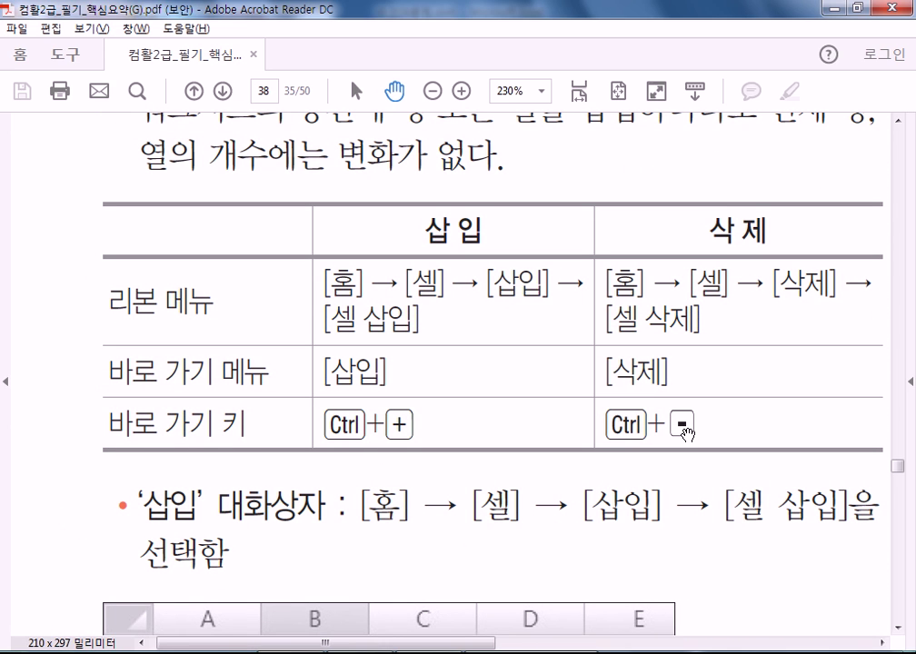
# - Glance at Book1, then return to 섹션08문제.xlsm at the top of sheet 기출01
pyautogui.hotkey('alt', 'Tab')
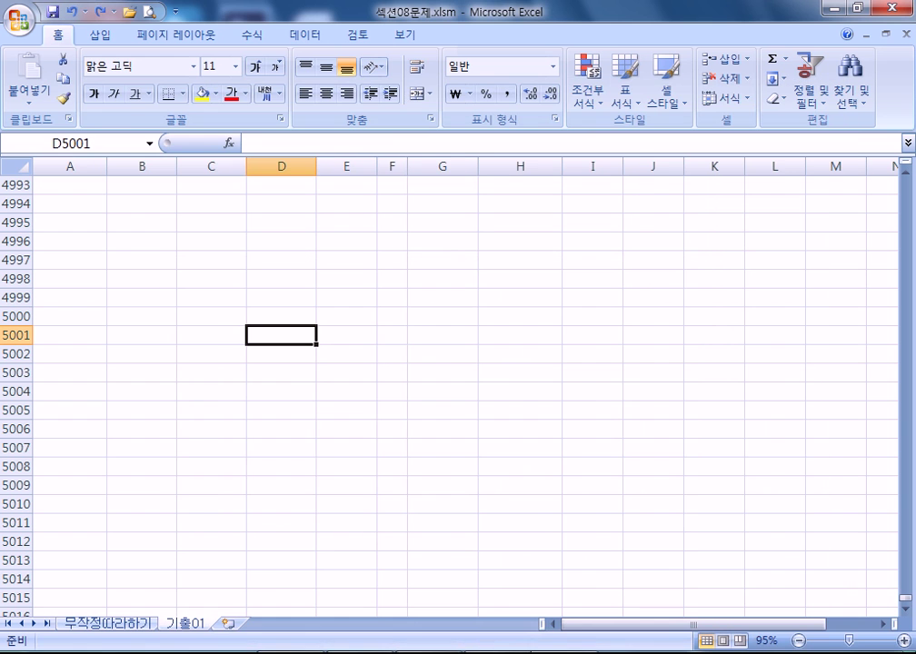
pyautogui.click(429, 563)
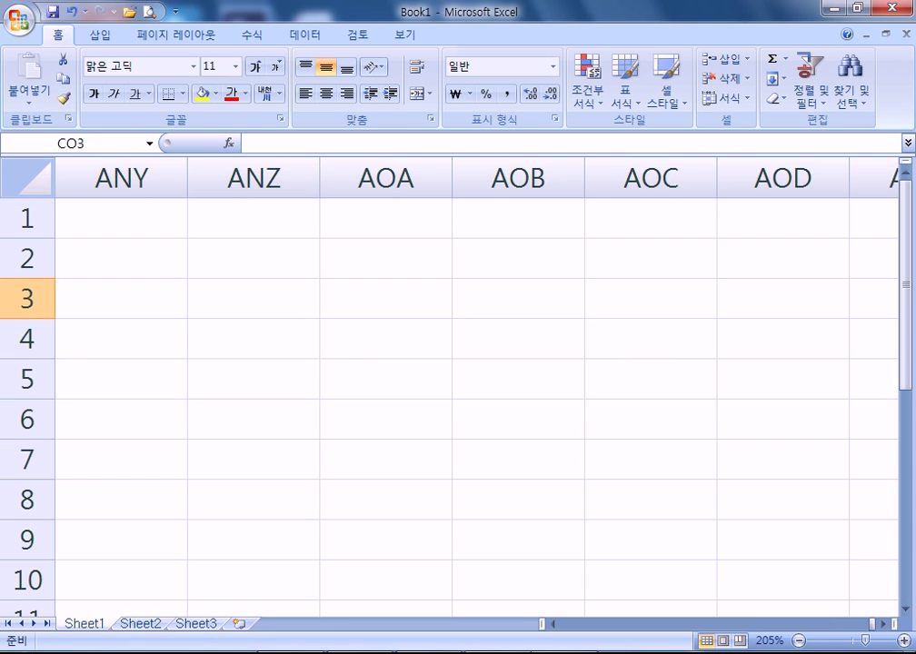
pyautogui.hotkey('ctrl', 'Home')
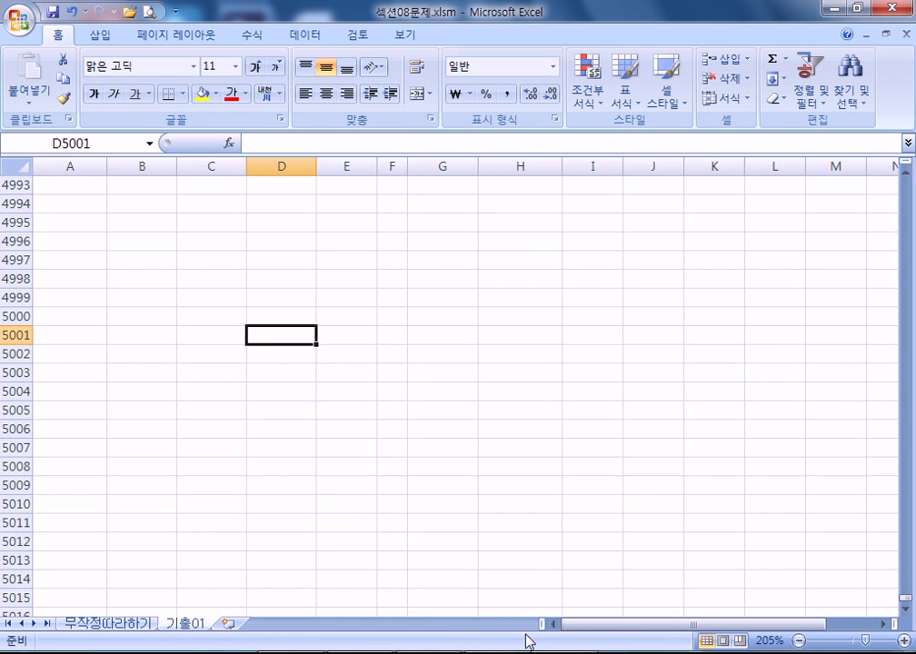
pyautogui.click(320, 450)
pyautogui.hotkey('ctrl', 'Home')
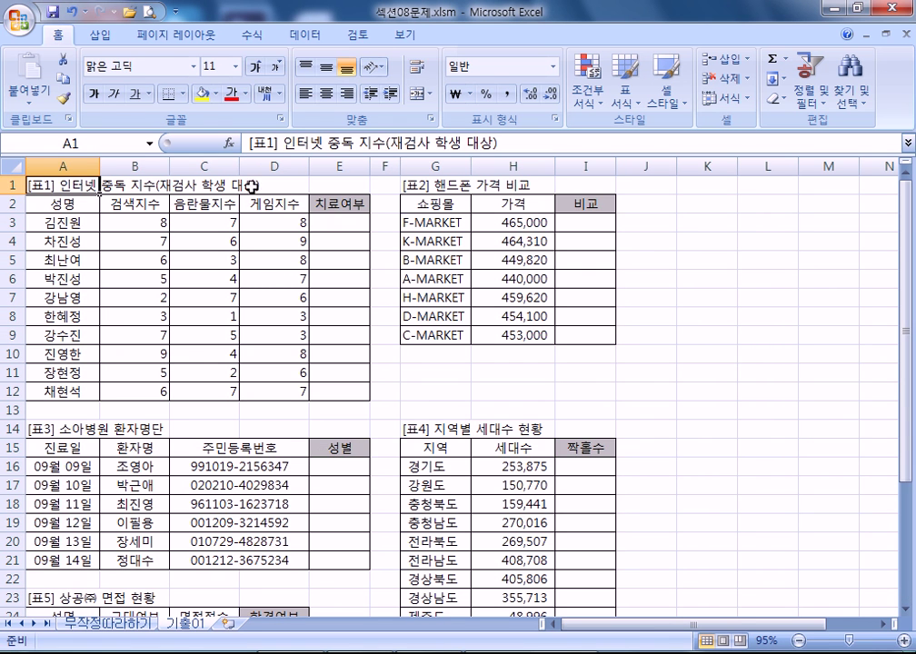
# - Try inserting shifted-down cells at header cell C2, cancelling at the merge warning
pyautogui.click(186, 204)
pyautogui.hotkey('ctrl', 'shift', '=')
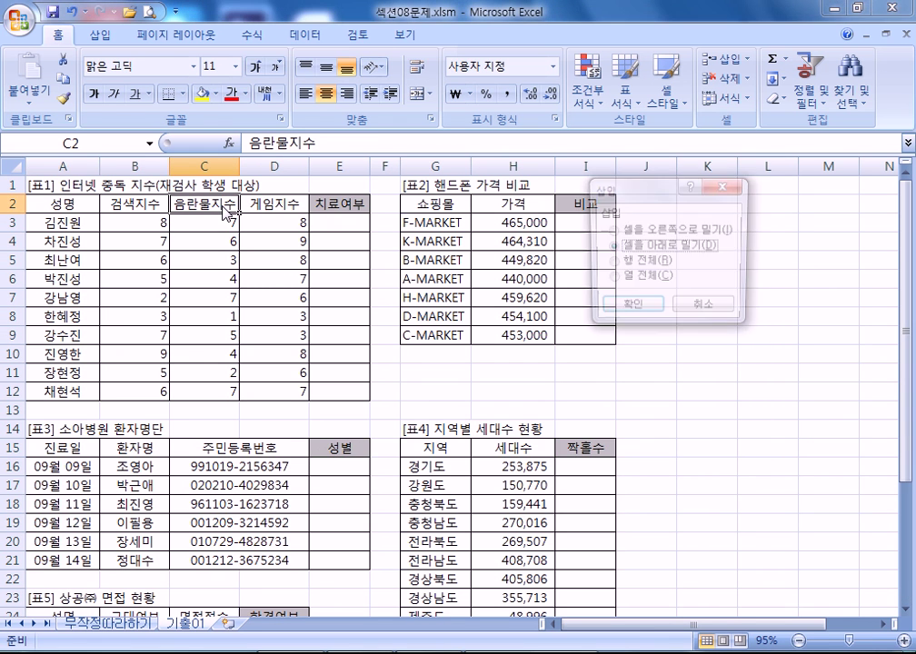
pyautogui.press('Return')
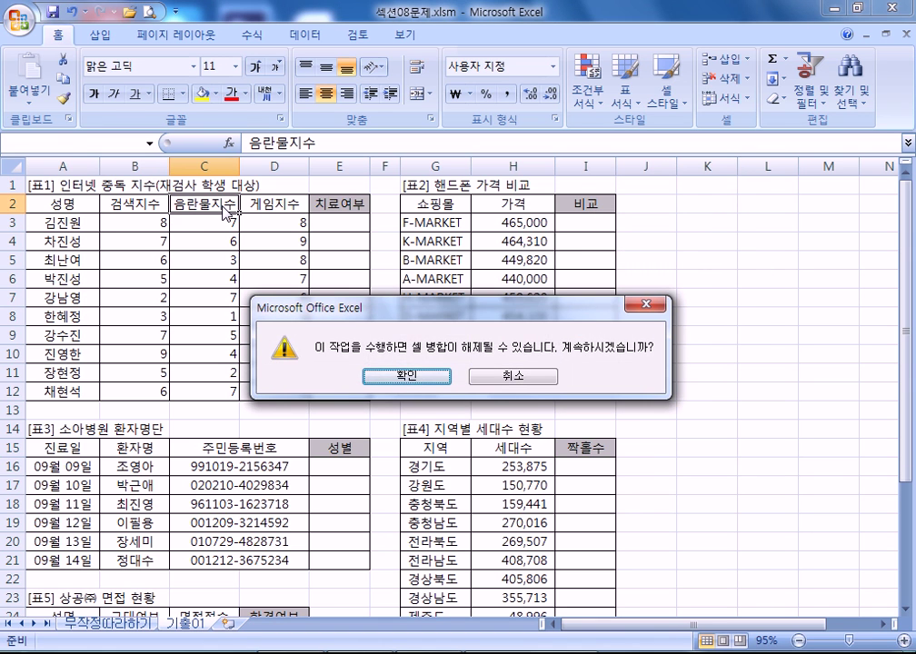
pyautogui.press('Escape')
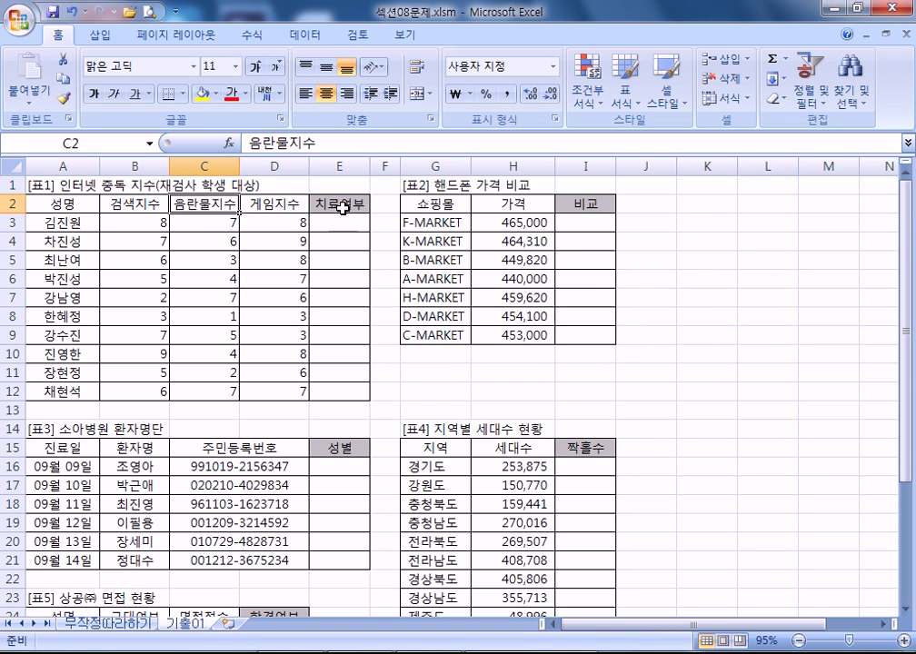
# - Delete entire header row 2 with Ctrl+-, then undo the deletion
pyautogui.hotkey('ctrl', '-')
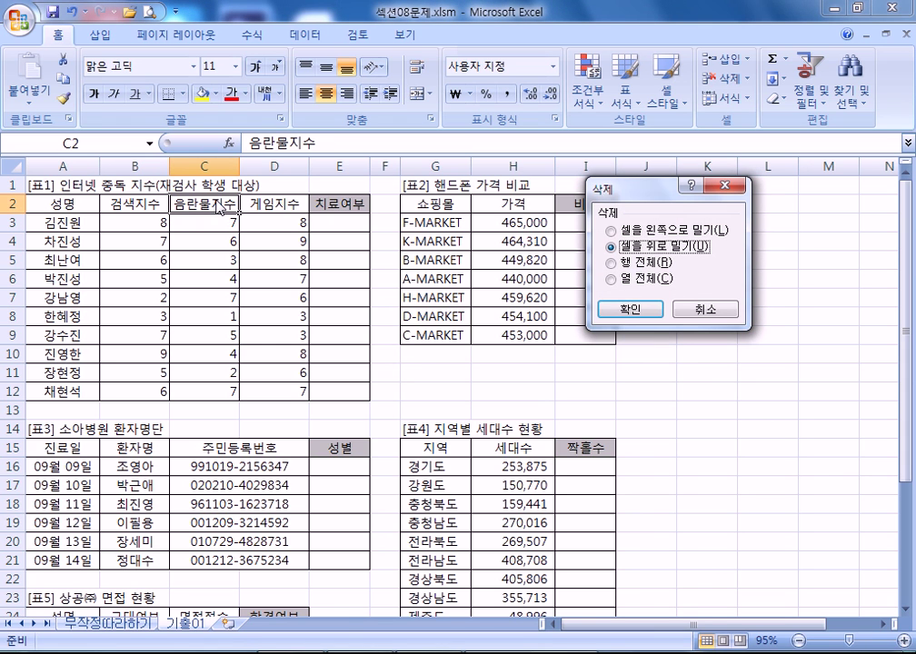
pyautogui.press('Down')
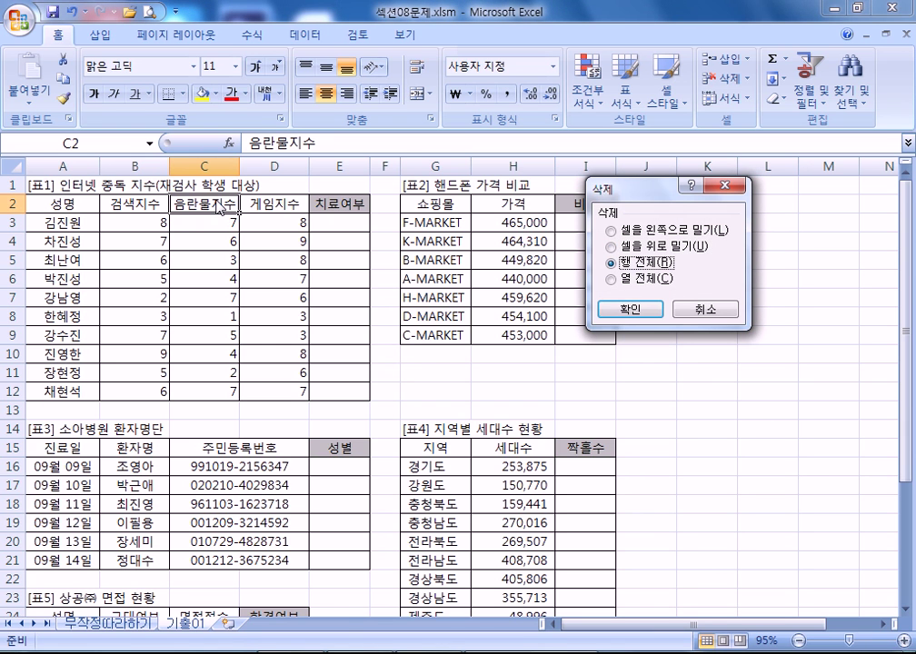
pyautogui.press('Return')
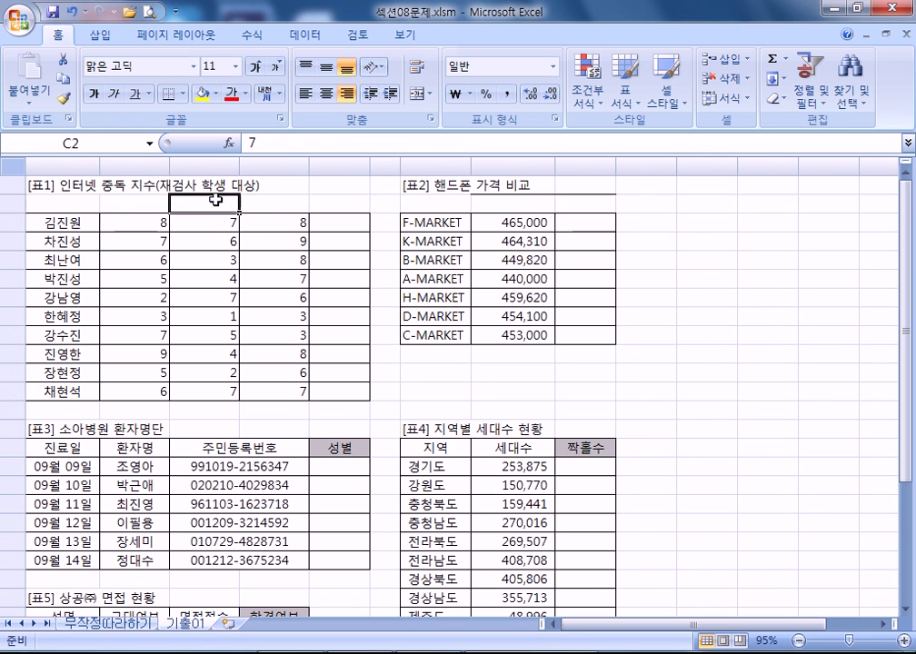
pyautogui.hotkey('ctrl', 'z')
pyautogui.press('Up')
# - Insert one entire blank row at row 2 with Ctrl++
pyautogui.hotkey('ctrl', '+')
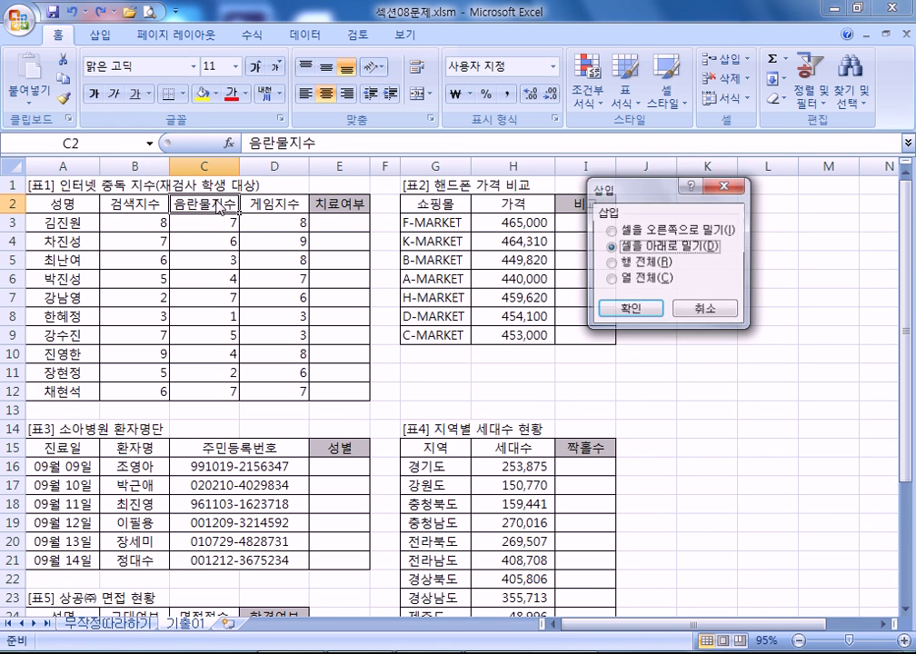
pyautogui.press('Down')
pyautogui.press('Return')
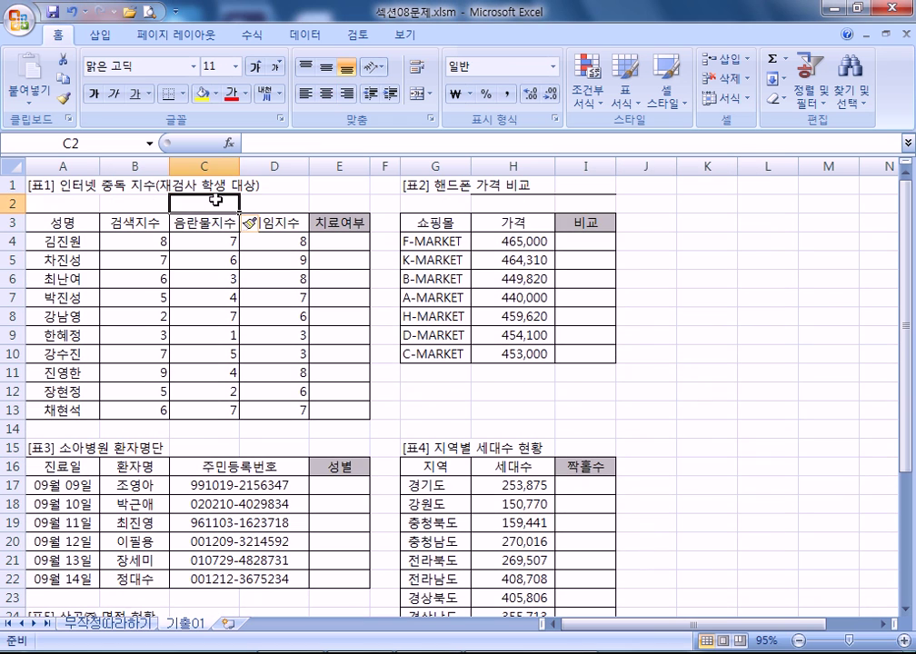
pyautogui.press('Right')
pyautogui.press('Left')
# - Select C2:D5 and insert four entire blank rows at rows 2–5
pyautogui.hotkey('shift', 'Down')
pyautogui.hotkey('shift', 'Down')
pyautogui.hotkey('shift', 'Down')
pyautogui.hotkey('shift', 'Right')
pyautogui.hotkey('ctrl', '+')
pyautogui.press('r')
pyautogui.press('Return')
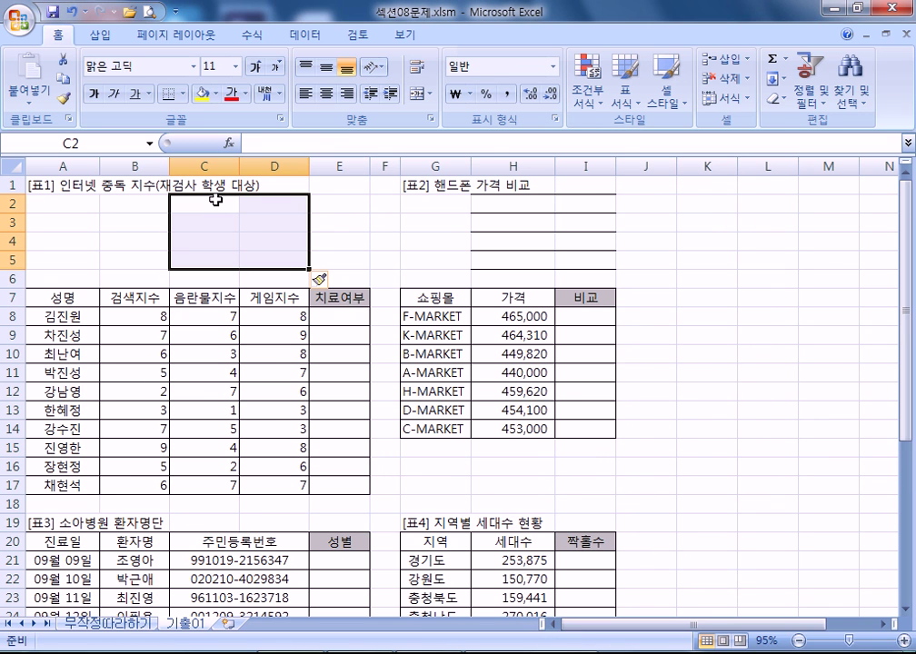
# - Delete the entire rows 2–5 again with the Delete dialog
pyautogui.hotkey('ctrl', '-')
pyautogui.press('Down')
pyautogui.press('Down')
pyautogui.press('Down')
pyautogui.press('Up')
pyautogui.press('Up')
pyautogui.press('Up')
pyautogui.press('Down')
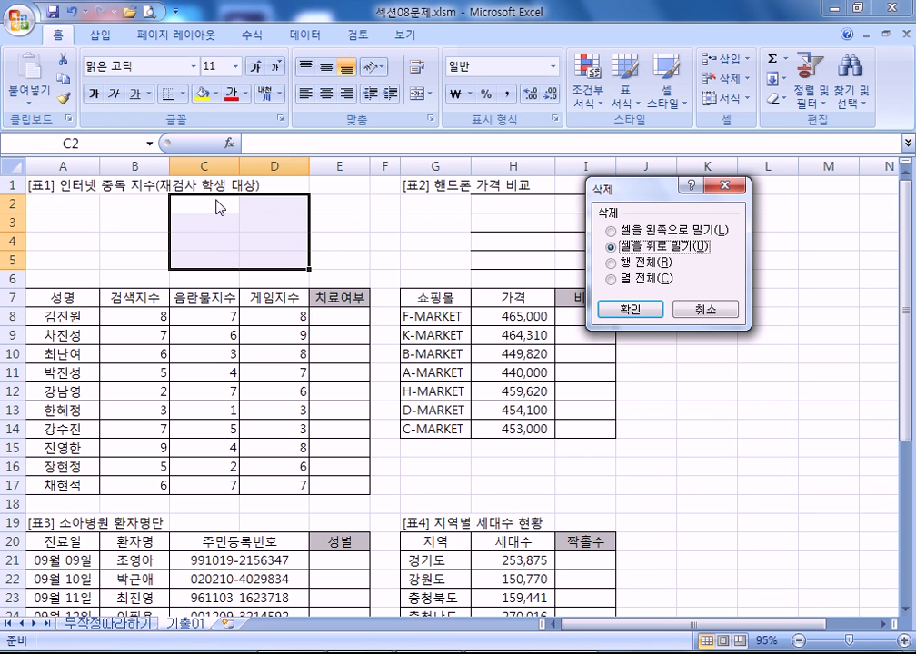
pyautogui.press('Down')
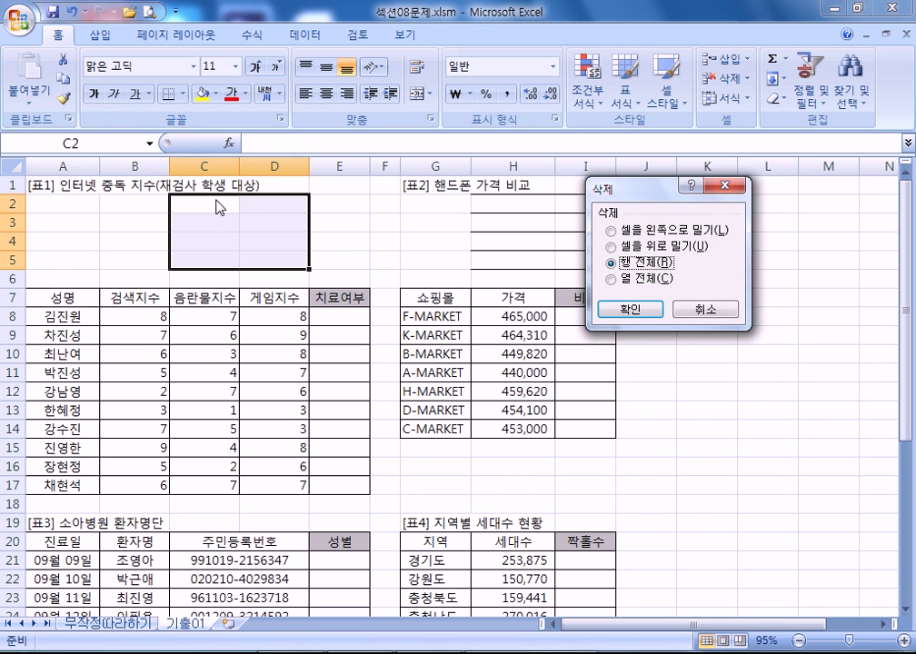
pyautogui.press('Return')
pyautogui.press('Home')
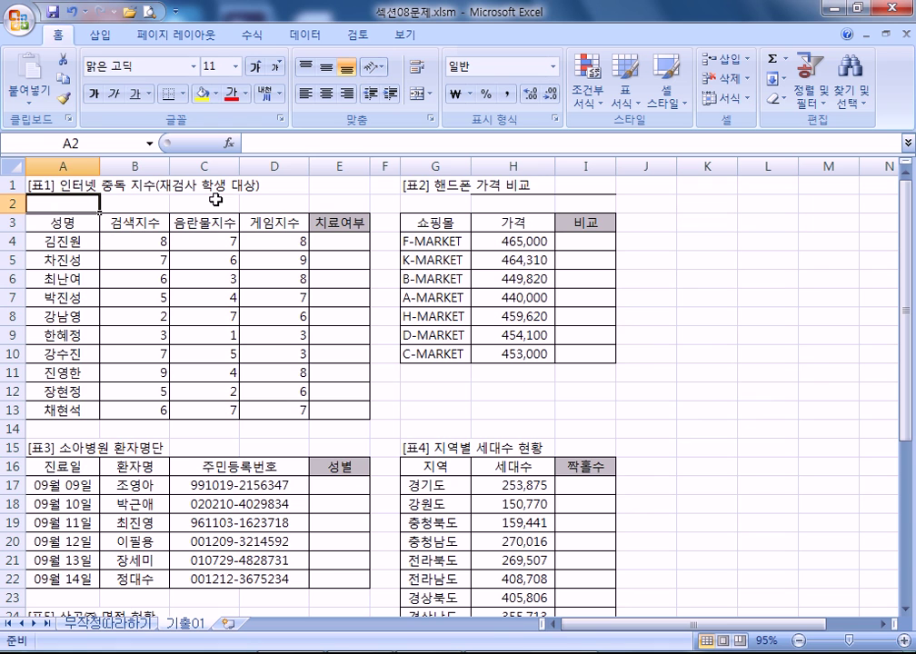
# - Open and dismiss the shortcut menu for C2:E8 unchanged, then return to the PDF guide via Book1
pyautogui.moveTo(215, 202); pyautogui.dragTo(311, 312)
pyautogui.rightClick(294, 281)
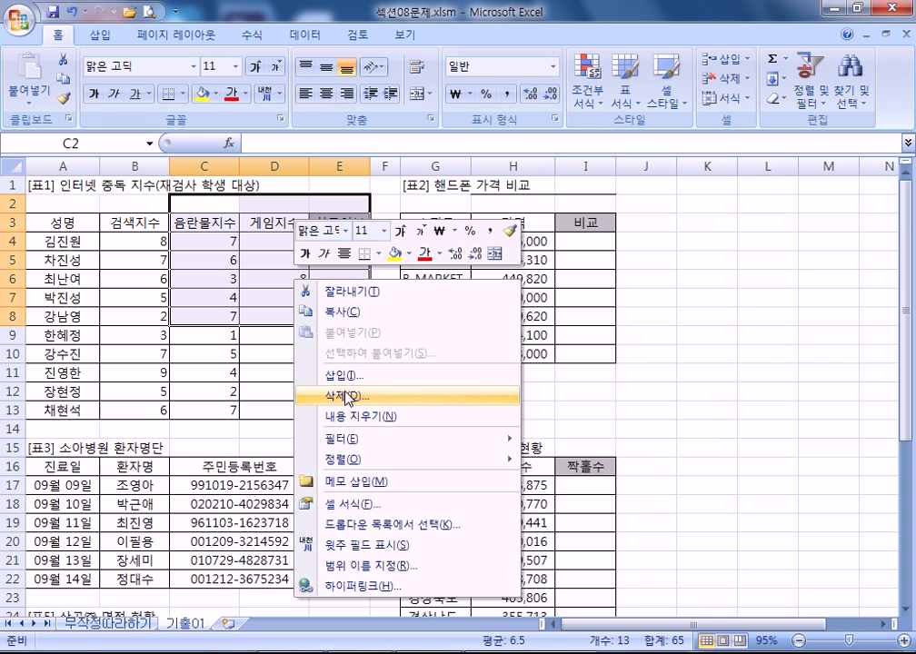
pyautogui.click(227, 336)
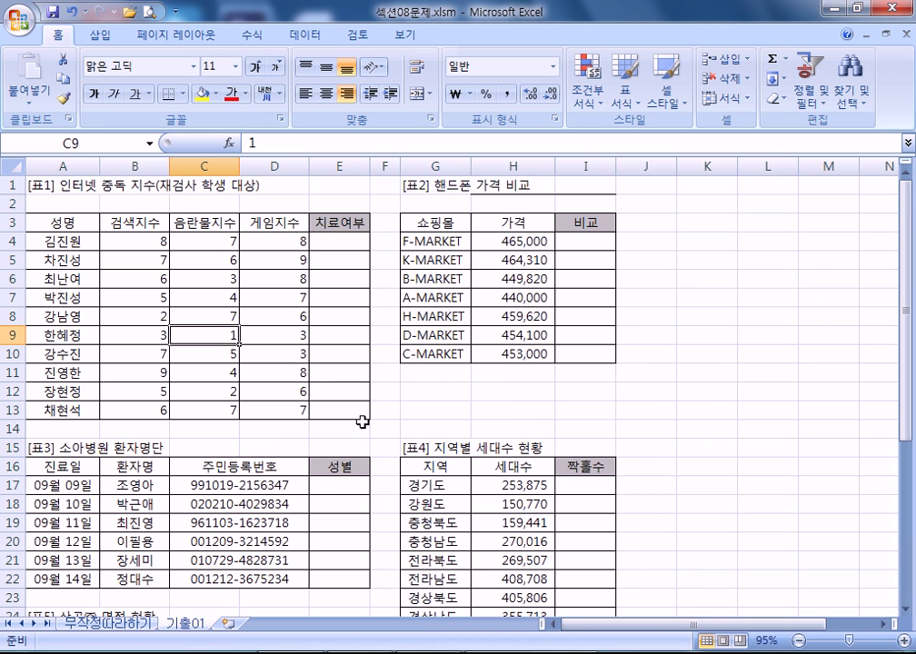
pyautogui.hotkey('ctrl', 'Tab')
pyautogui.hotkey('ctrl', 'Tab')
pyautogui.hotkey('alt', 'Tab')
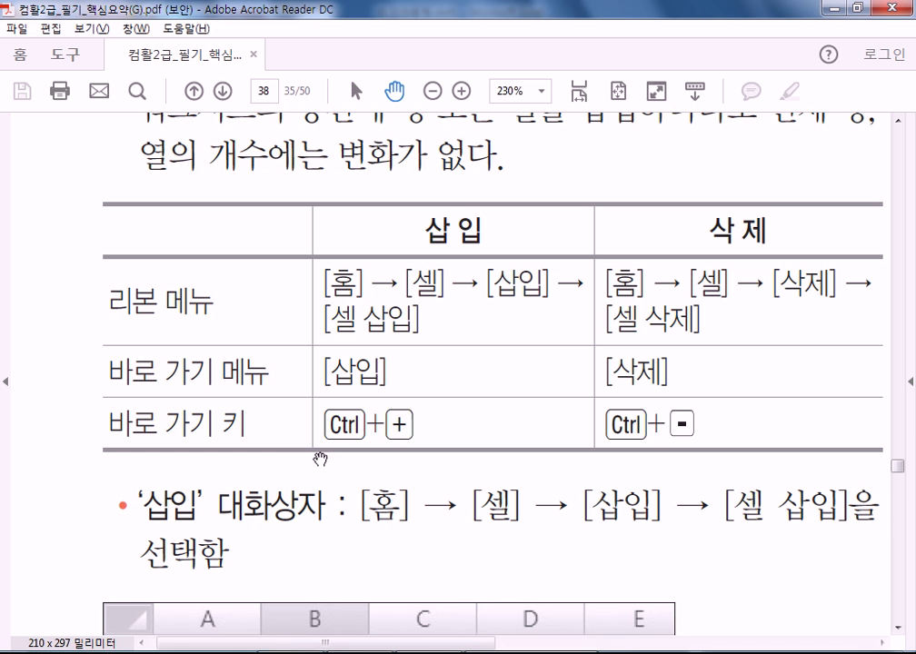
# - Scroll back and forth through the guide's 셀 삽입 illustrations
pyautogui.scroll(-3, 361, 257)
pyautogui.scroll(-2, 362, 257)
pyautogui.hscroll(-2, 362, 258)
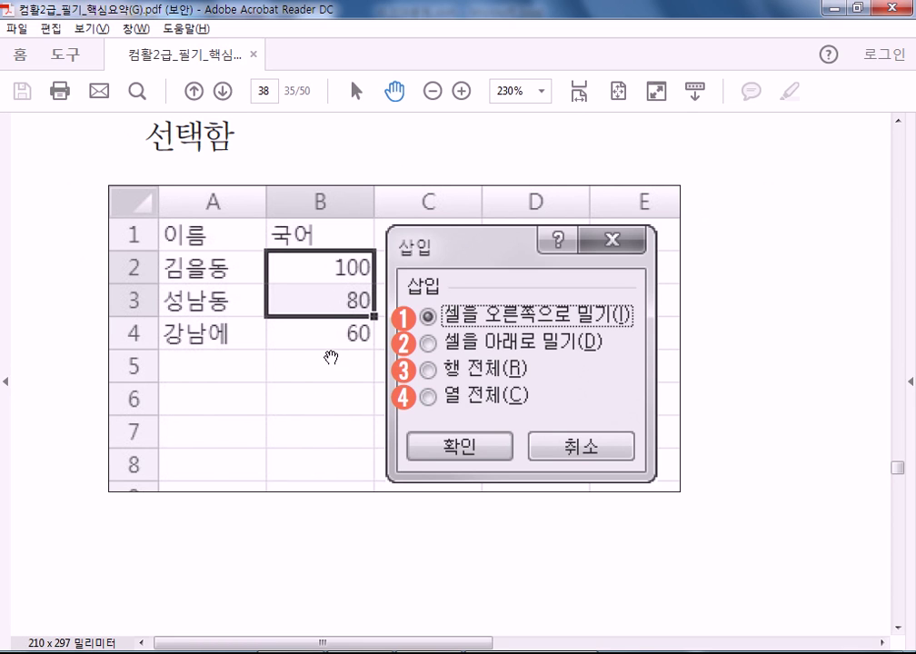
pyautogui.scroll(-10, 336, 367)
pyautogui.hscroll(5, 347, 511)
pyautogui.scroll(10, 471, 204)
pyautogui.hscroll(-5, 471, 205)
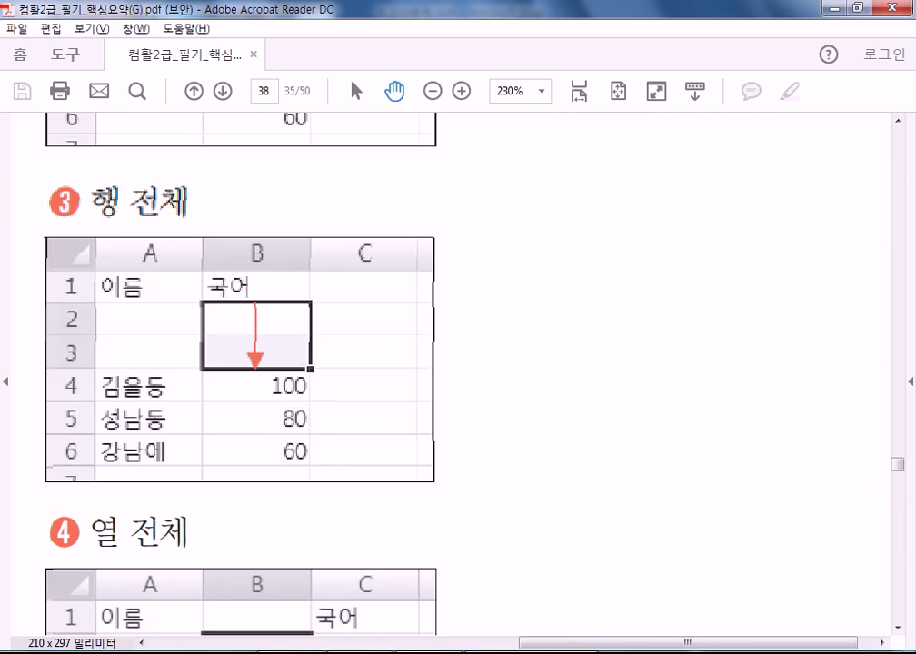
pyautogui.scroll(4, 528, 587)
pyautogui.hscroll(-2, 527, 587)
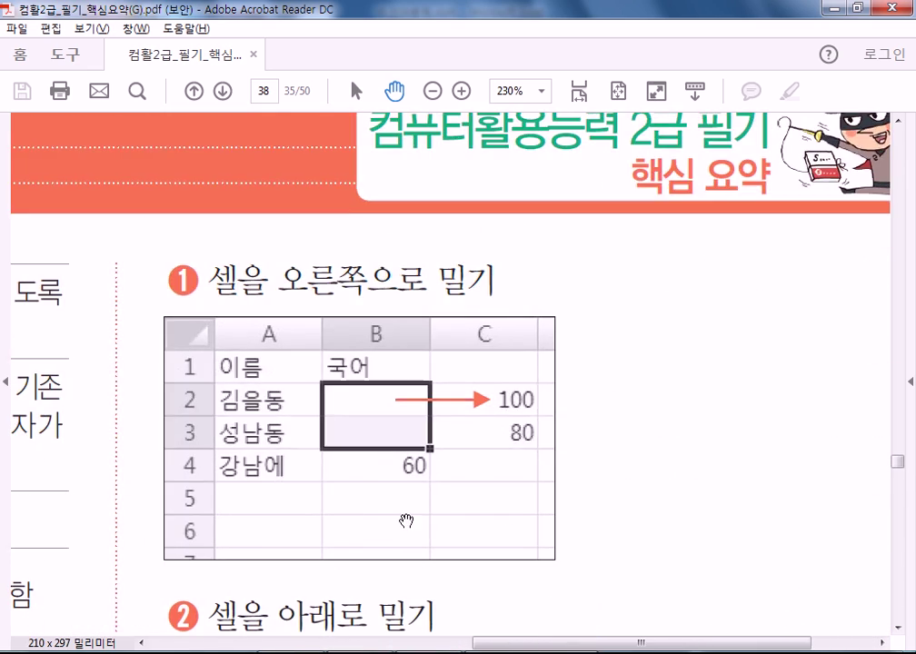
pyautogui.scroll(-1, 399, 345)
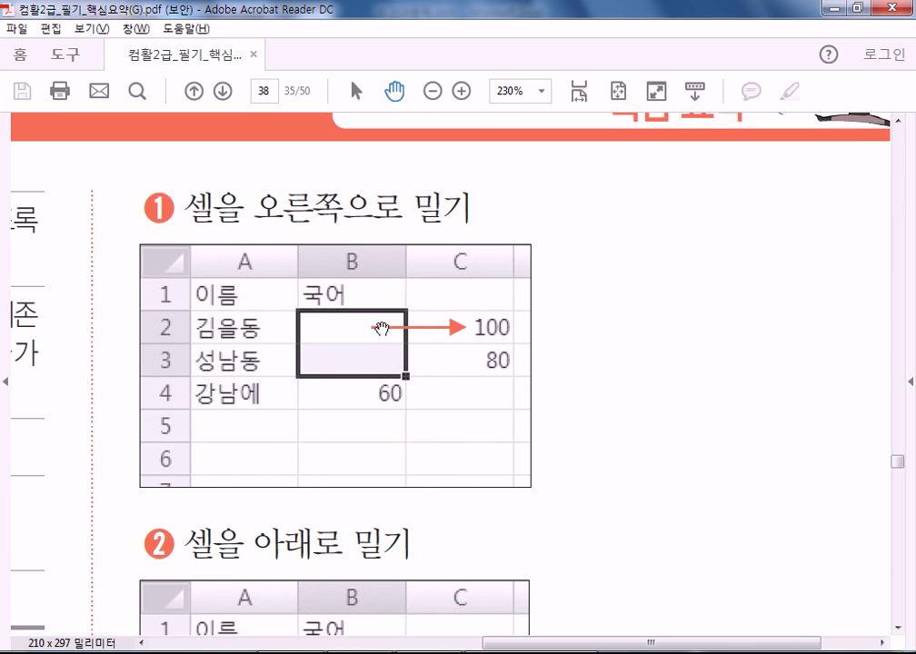
pyautogui.scroll(-3, 370, 196)
pyautogui.hscroll(-1, 370, 196)
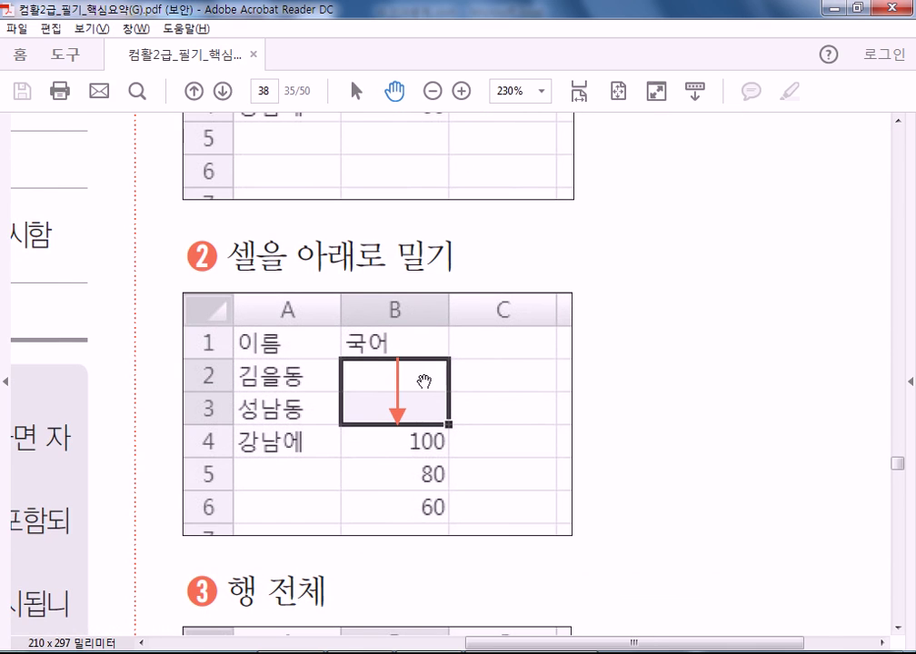
pyautogui.scroll(-3, 415, 525)
pyautogui.hscroll(-1, 415, 525)
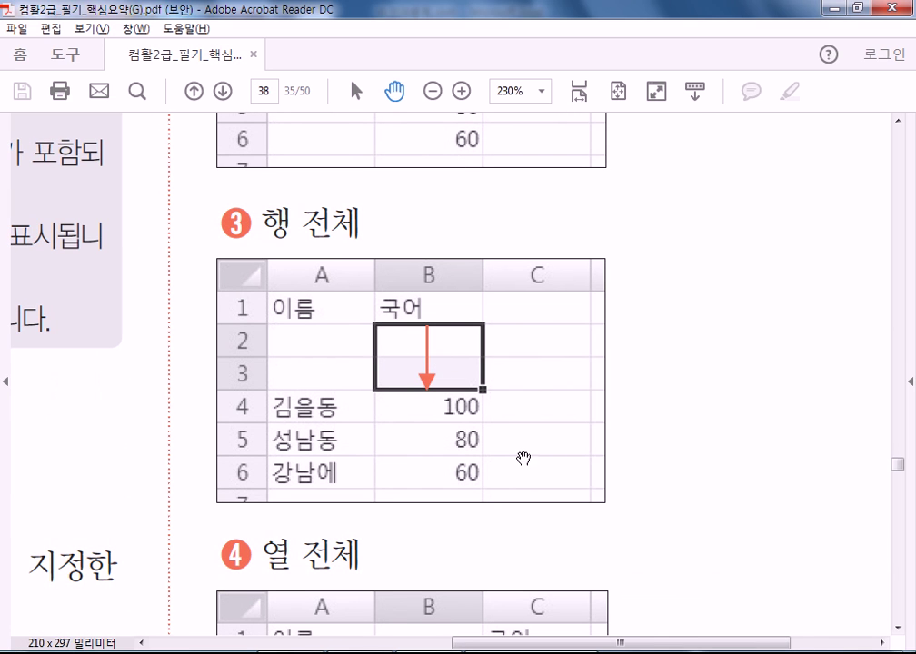
# - Pan past the whole-column insert illustration to section 095 행/열 크기 변경/숨기기
pyautogui.moveTo(523, 441); pyautogui.dragTo(531, 226)
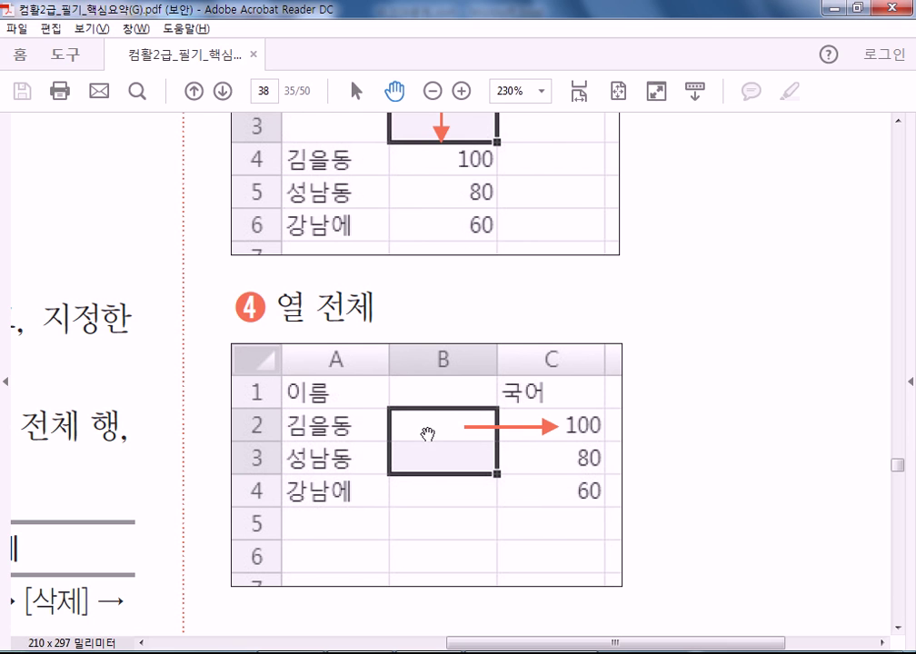
pyautogui.moveTo(517, 558); pyautogui.dragTo(460, 336)
pyautogui.scroll(-5, 571, 370)
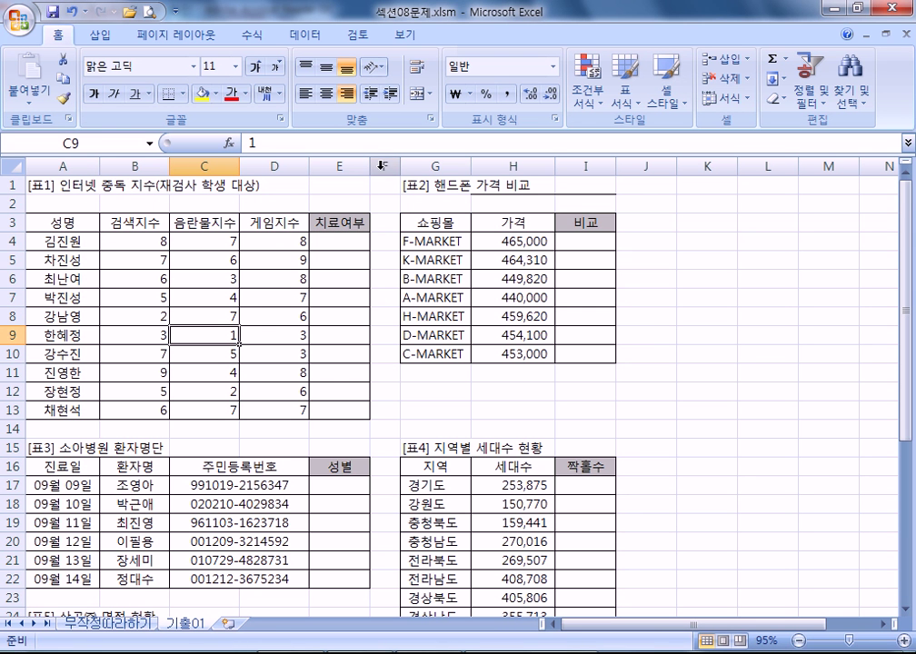
# - Resize column E, fitting it to the 치료여부 heading and then widening it to 22.75
pyautogui.moveTo(368, 165); pyautogui.dragTo(428, 164)
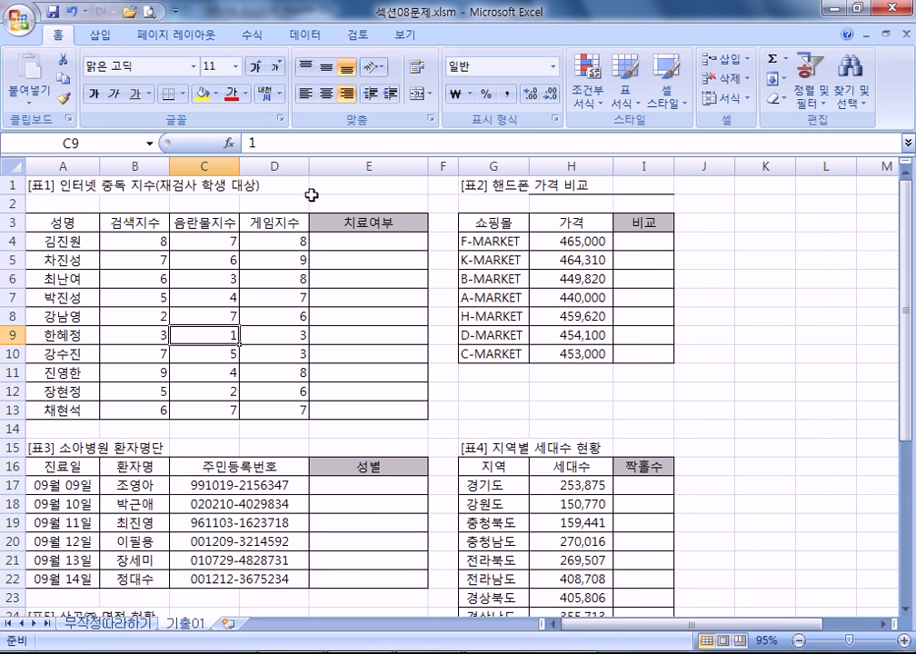
pyautogui.moveTo(310, 167); pyautogui.dragTo(323, 167)
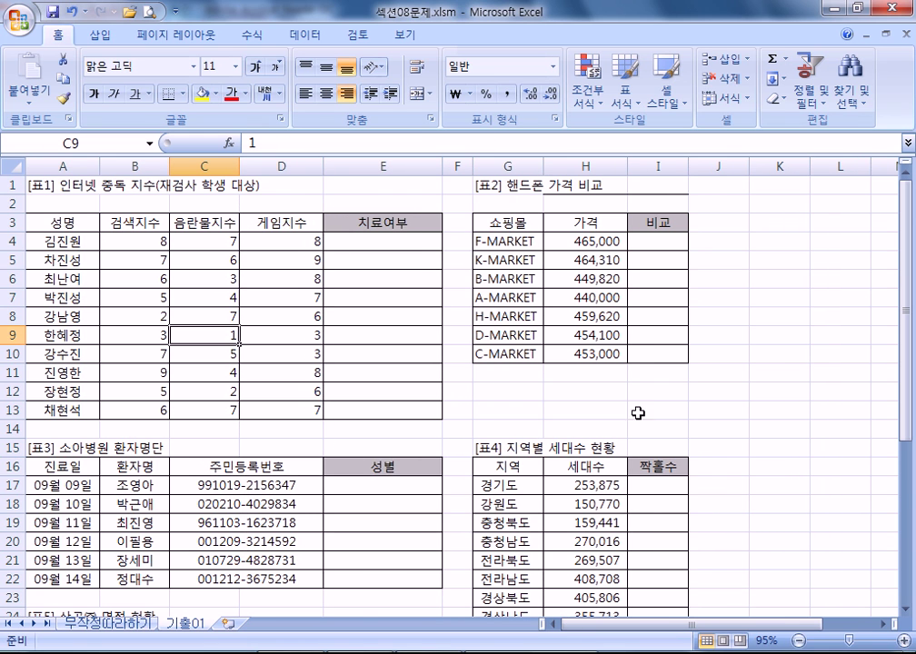
pyautogui.click(383, 225)
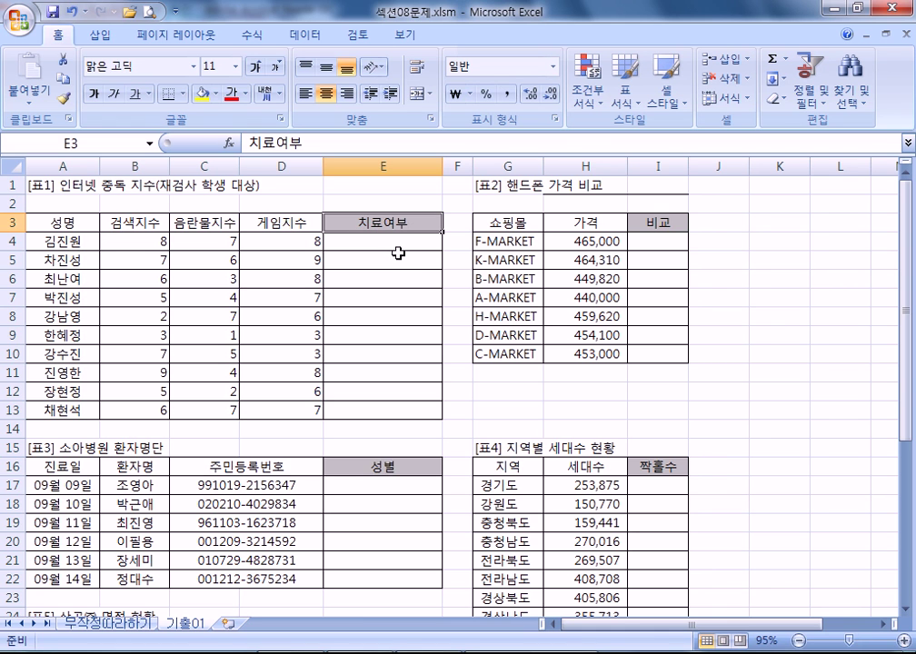
pyautogui.moveTo(441, 166); pyautogui.dragTo(354, 166)
pyautogui.doubleClick(354, 166)
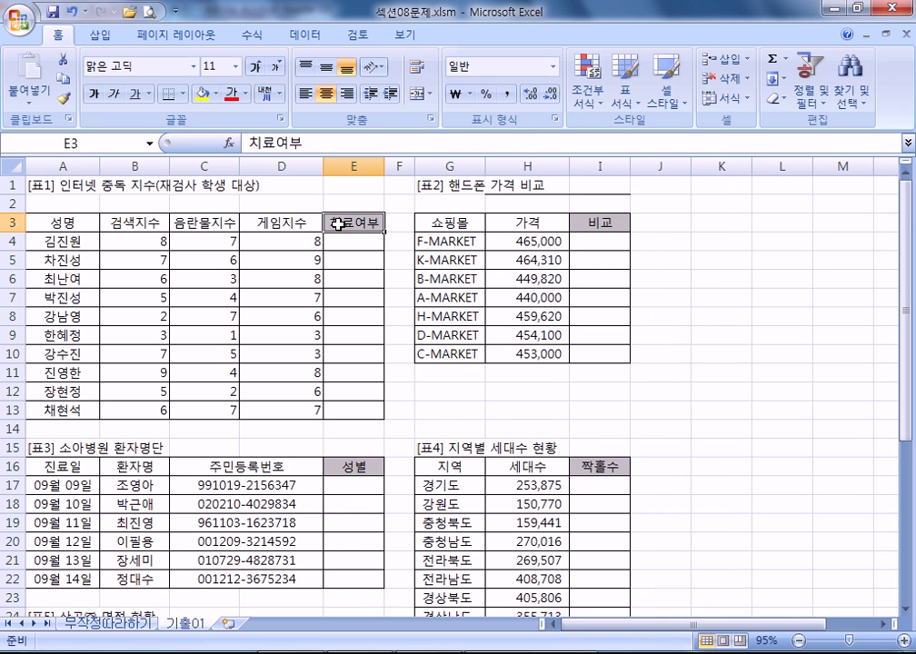
pyautogui.moveTo(383, 165); pyautogui.dragTo(484, 165)
# - Autofit column D to its contents, then widen it slightly
pyautogui.click(298, 238)
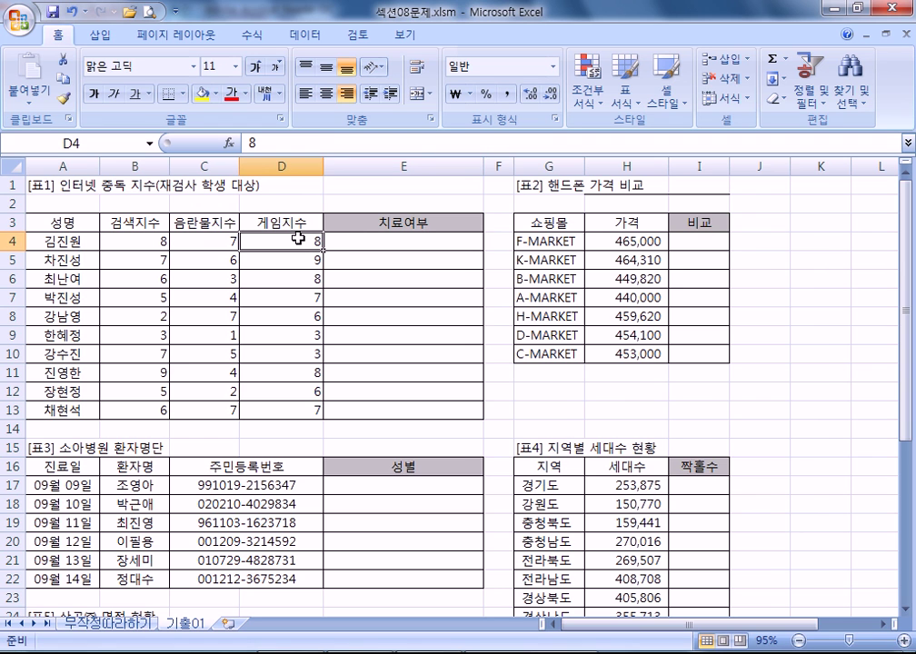
pyautogui.doubleClick(324, 163)
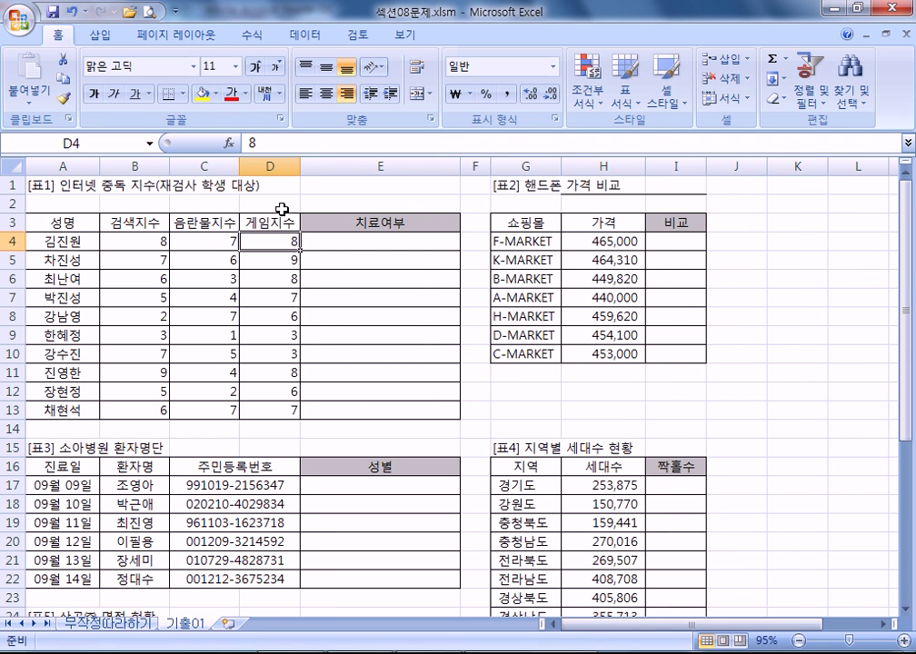
pyautogui.moveTo(299, 167); pyautogui.dragTo(344, 166)
# - Fit column A to its longest entry, then undo the width change
pyautogui.click(60, 185)
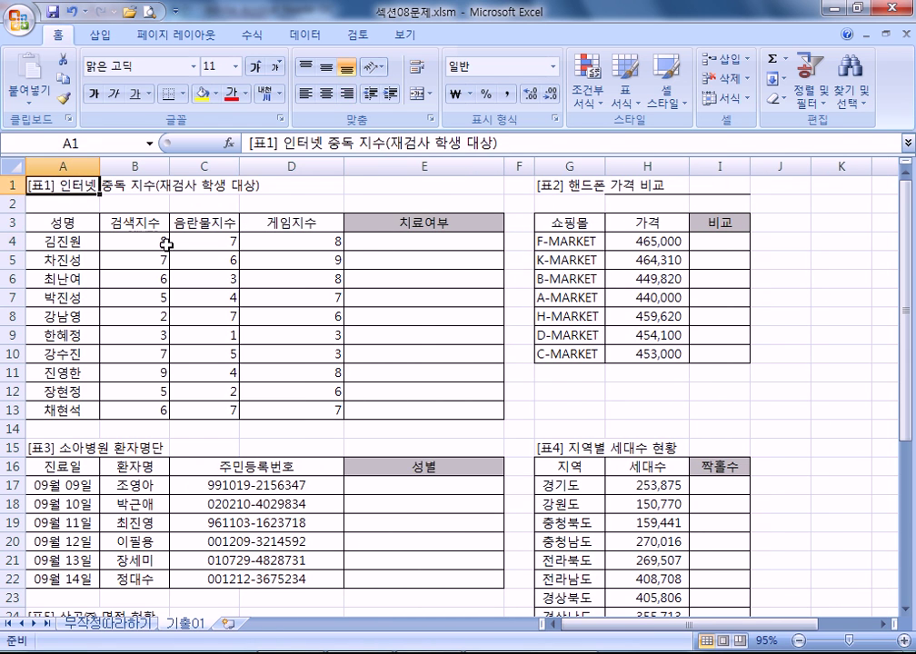
pyautogui.doubleClick(99, 165)
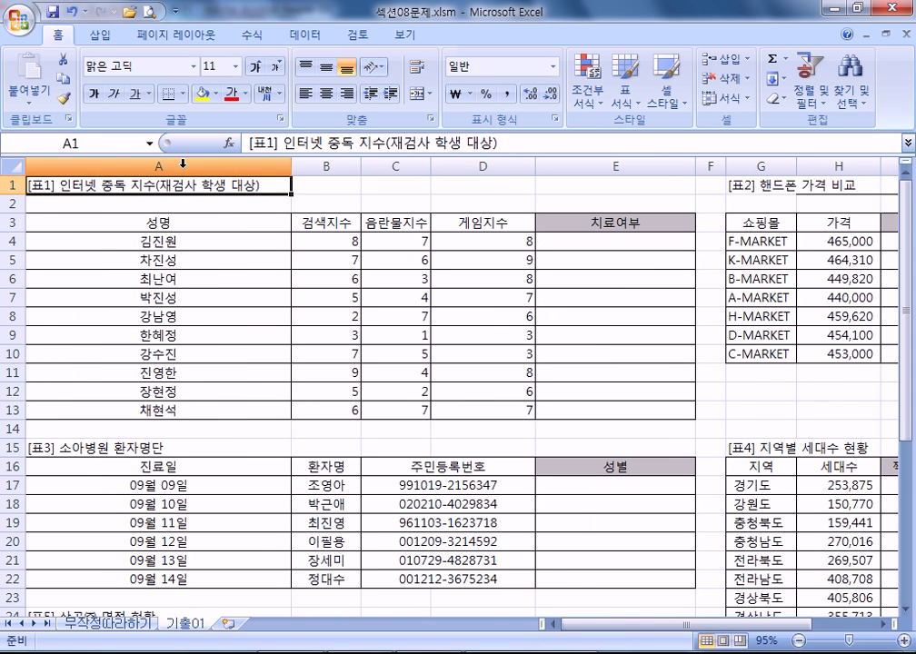
pyautogui.click(181, 168)
pyautogui.click(294, 315)
pyautogui.hotkey('ctrl', 'z')
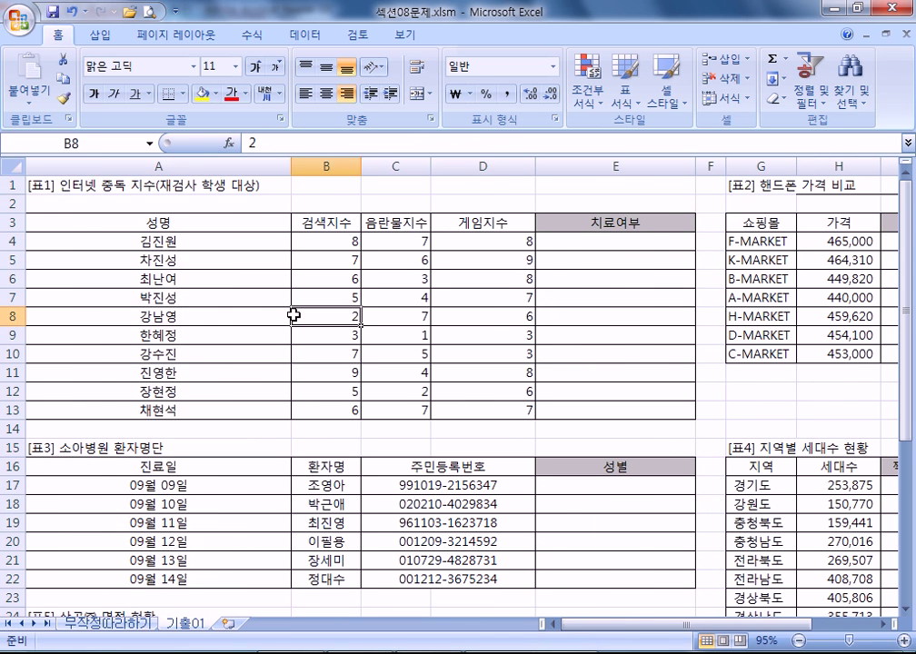
# - Enlarge the 8 in B4 to font size 22 and adjust row 4's height to fit
pyautogui.click(12, 241)
pyautogui.click(127, 240)
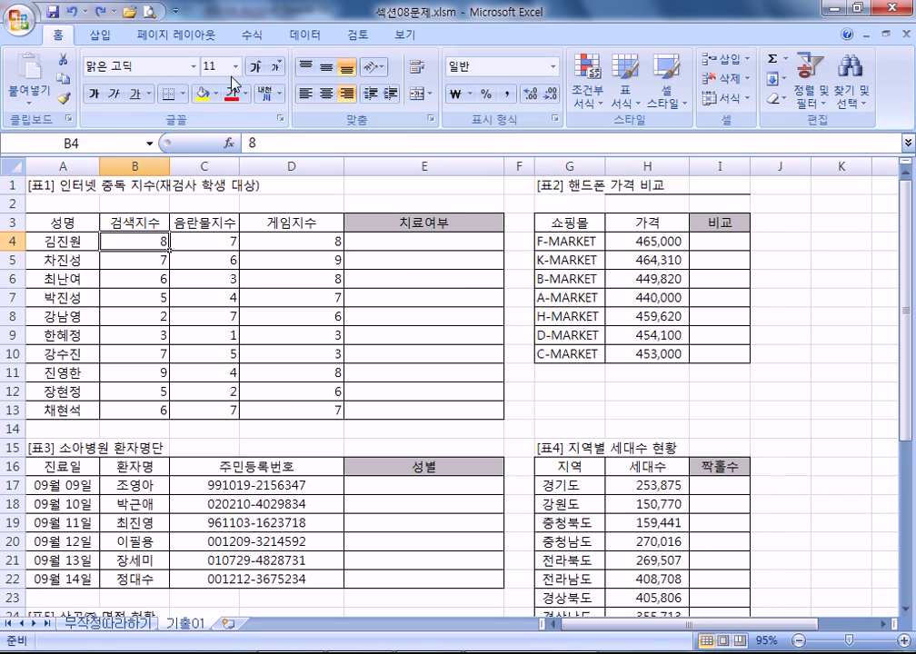
pyautogui.click(259, 69)
pyautogui.click(259, 69)
pyautogui.click(259, 69)
pyautogui.click(259, 69)
pyautogui.click(259, 69)
pyautogui.click(259, 69)
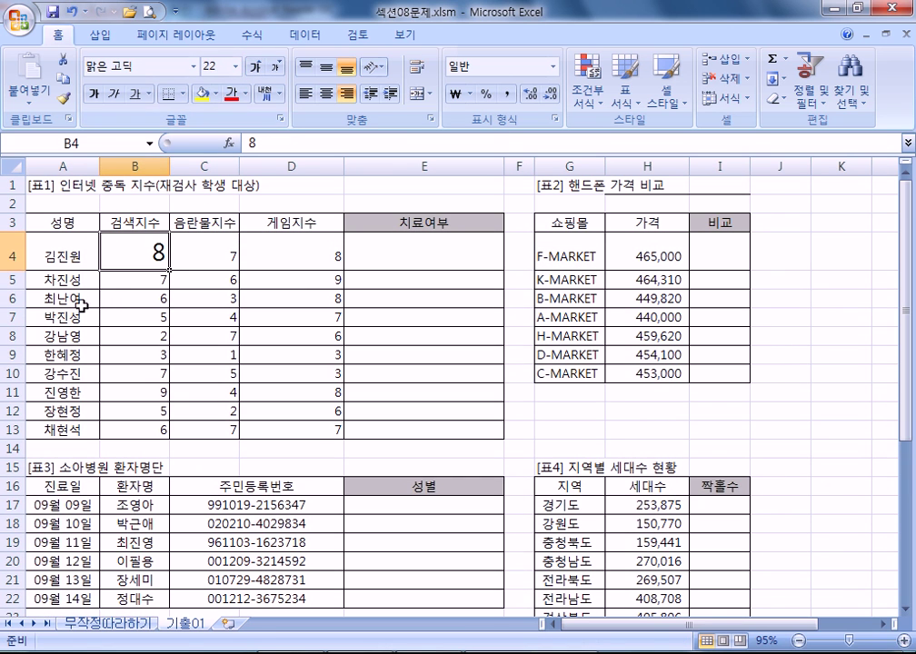
pyautogui.click(29, 298)
pyautogui.moveTo(18, 269); pyautogui.dragTo(15, 342)
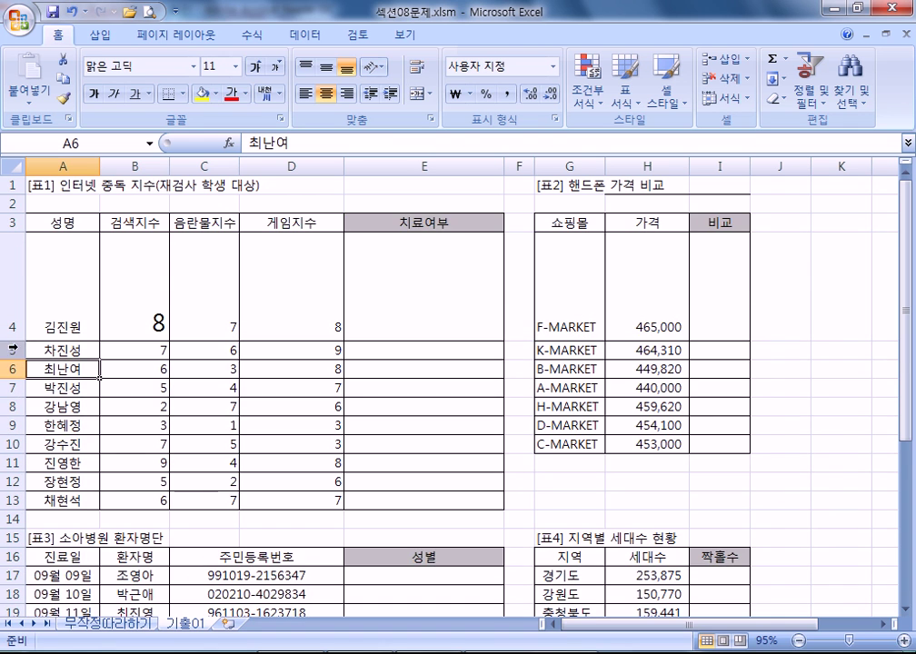
pyautogui.doubleClick(14, 341)
pyautogui.click(122, 253)
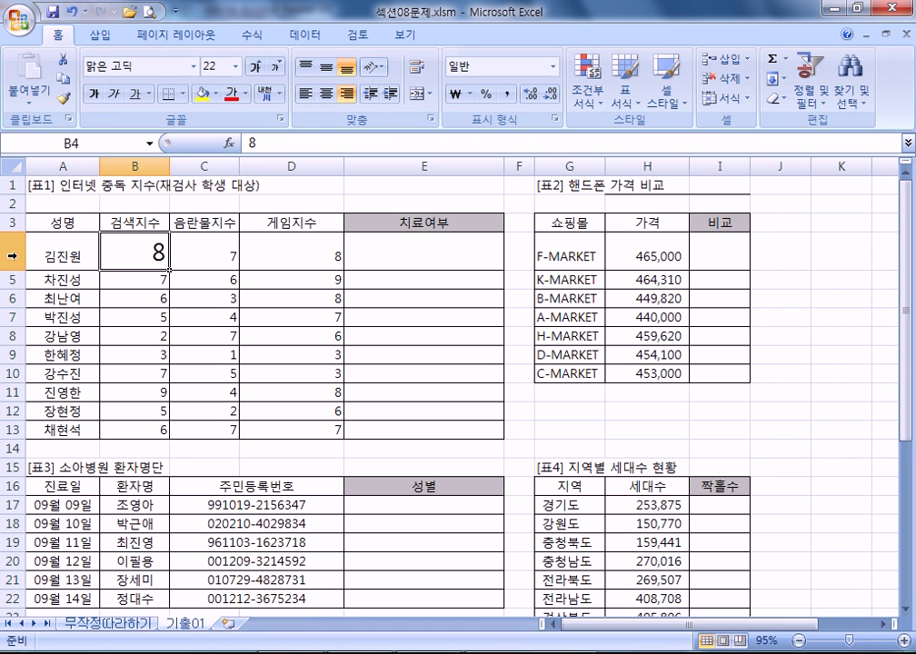
pyautogui.scroll(-3, 175, 363)
pyautogui.scroll(3, 185, 432)
pyautogui.hotkey('alt', 'Tab')
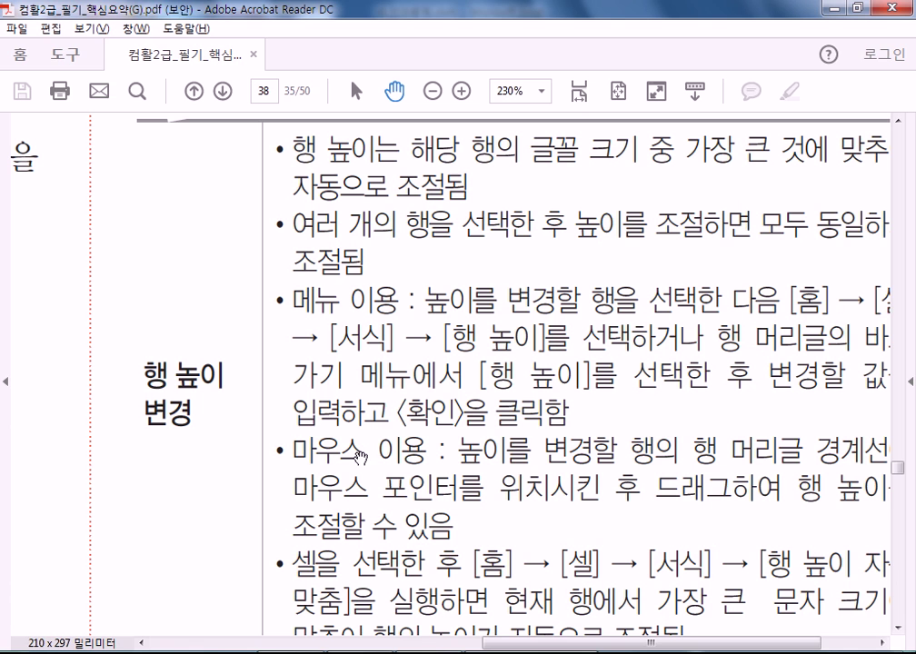
pyautogui.scroll(-5, 282, 423)
pyautogui.scroll(-10, 496, 195)
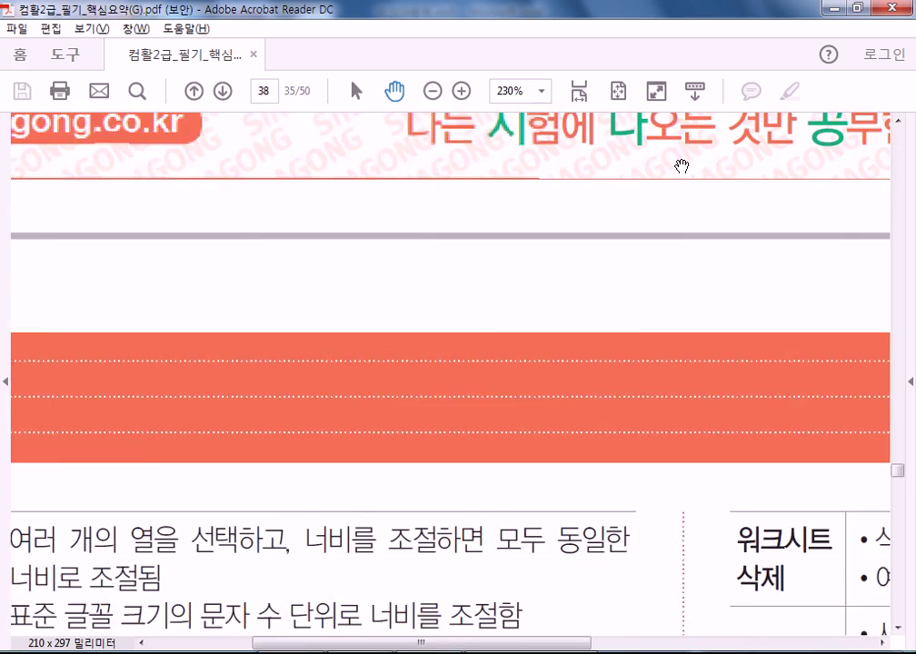
pyautogui.scroll(-8, 505, 409)
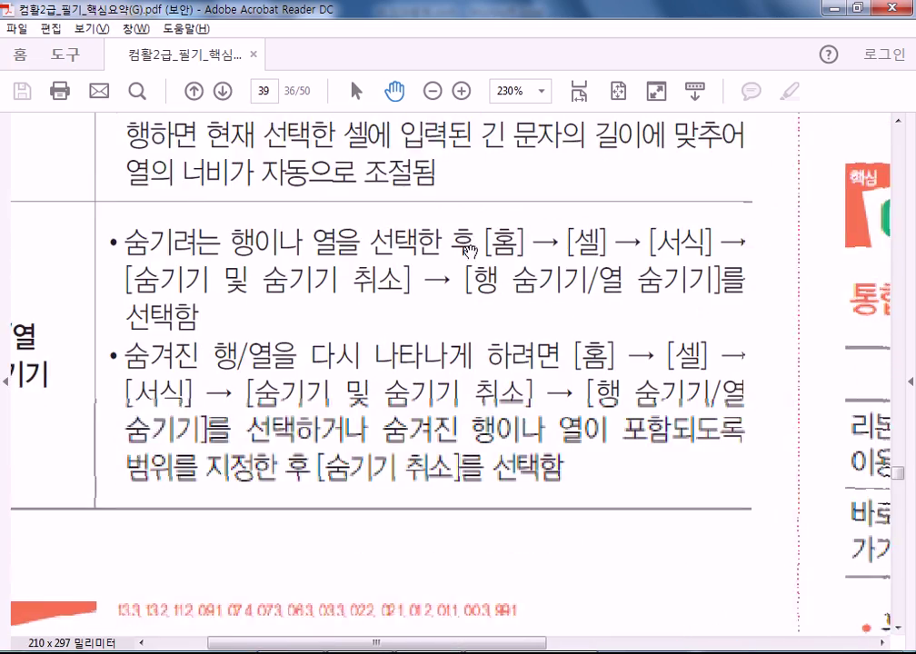
pyautogui.scroll(3, 407, 357)
pyautogui.hotkey('alt', 'Tab')
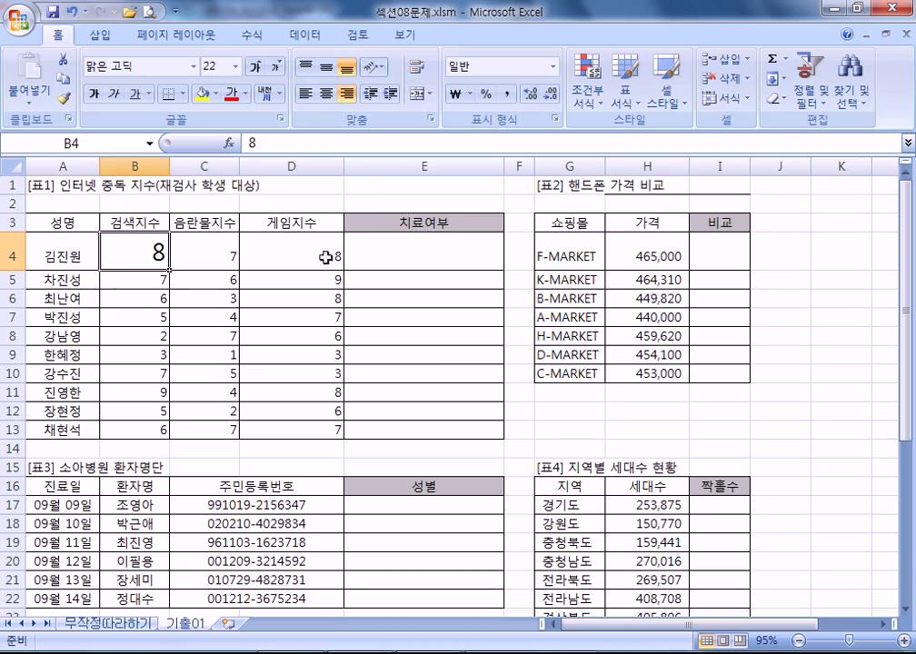
# - Hide column D using its shortcut menu
pyautogui.click(279, 164)
pyautogui.rightClick(299, 170)
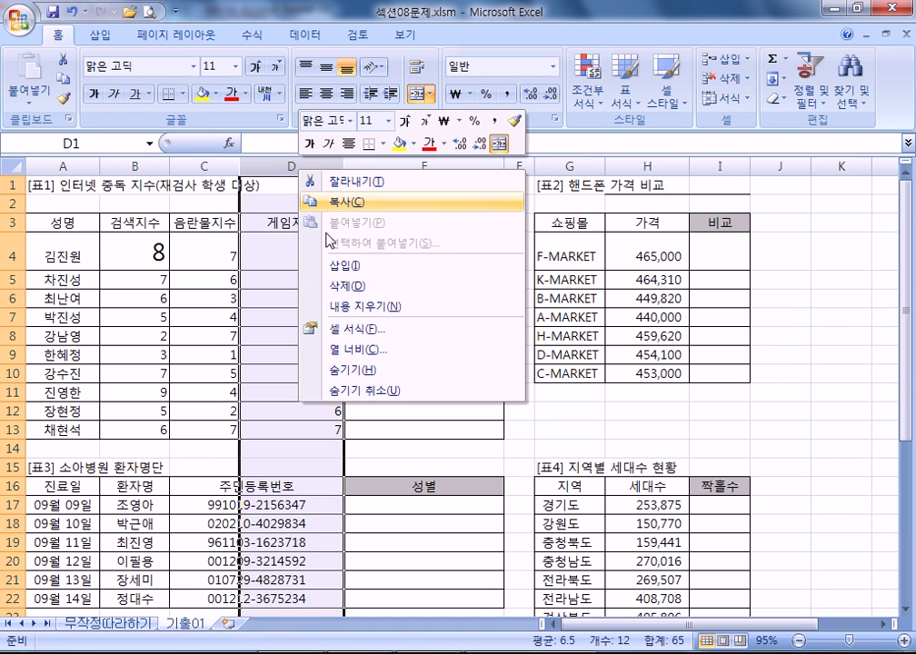
pyautogui.click(349, 371)
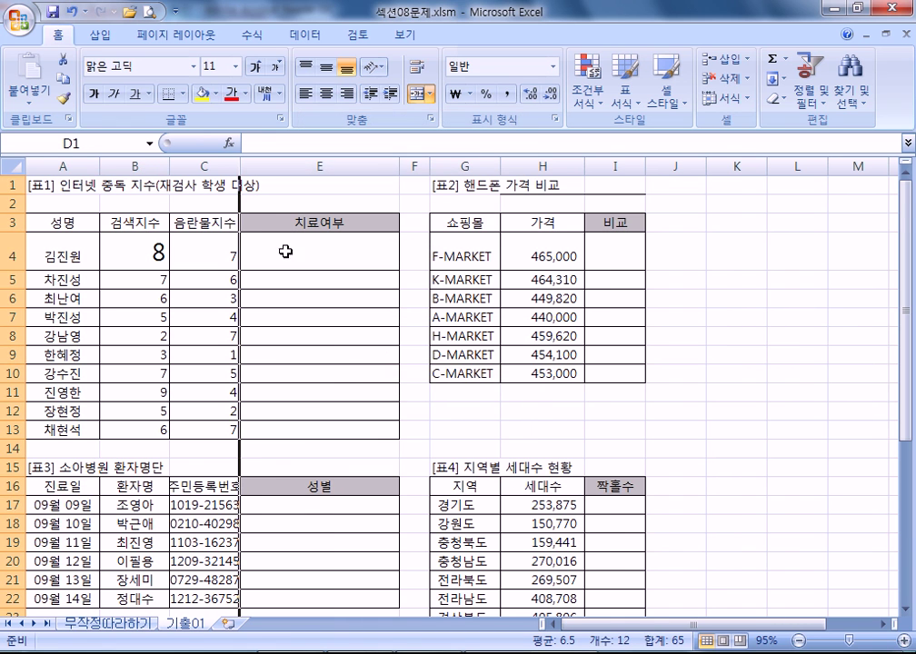
pyautogui.click(318, 392)
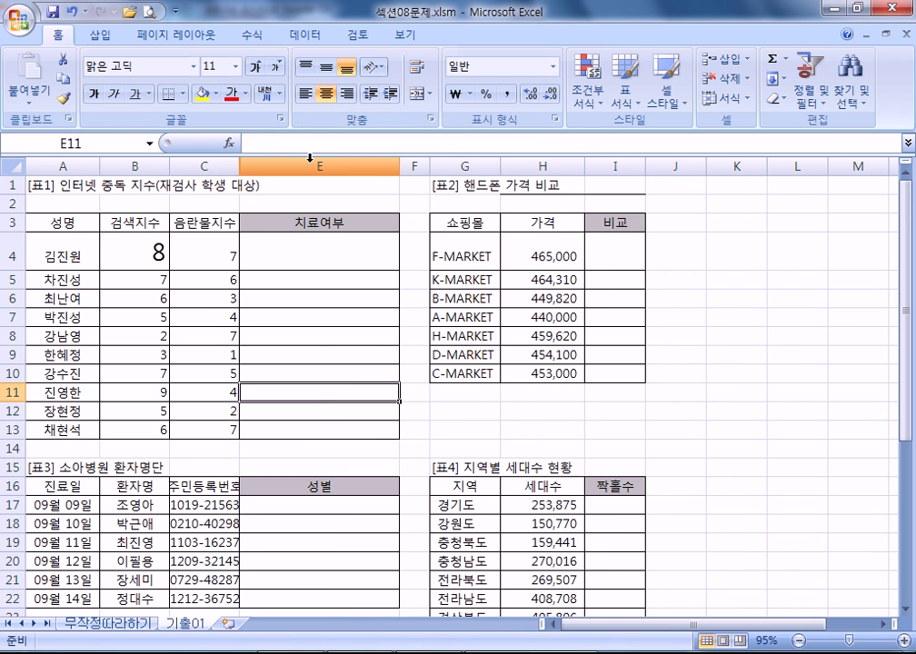
# - Unhide column D by selecting columns C–E and choosing 숨기기 취소, then return to the PDF
pyautogui.moveTo(204, 164); pyautogui.dragTo(313, 164)
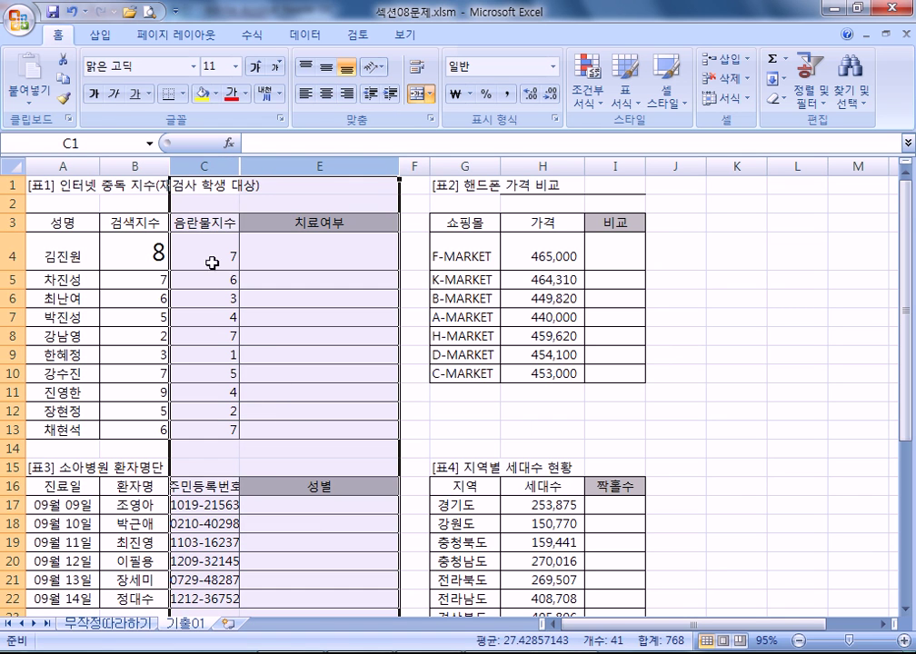
pyautogui.rightClick(284, 166)
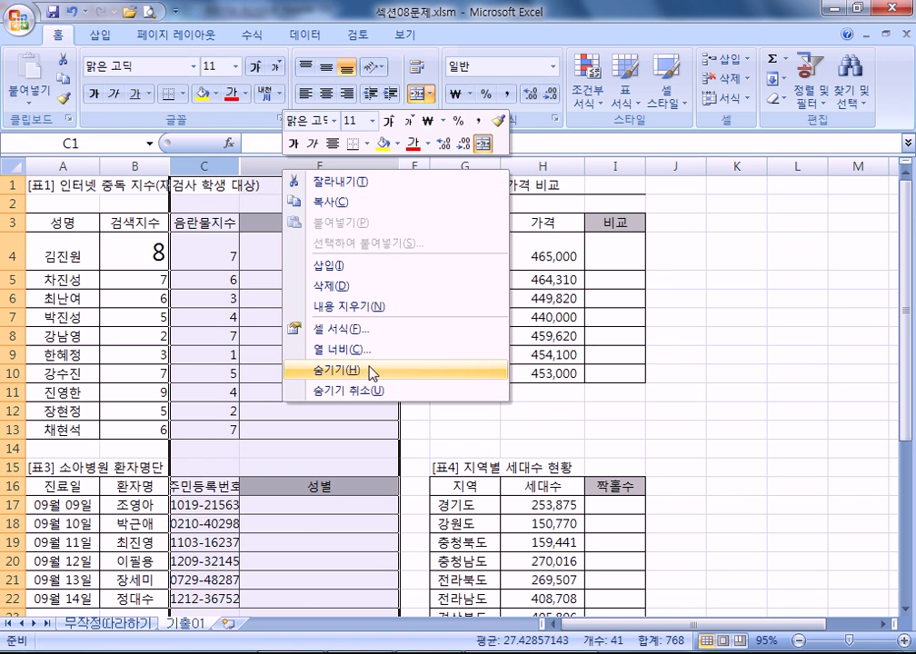
pyautogui.click(361, 392)
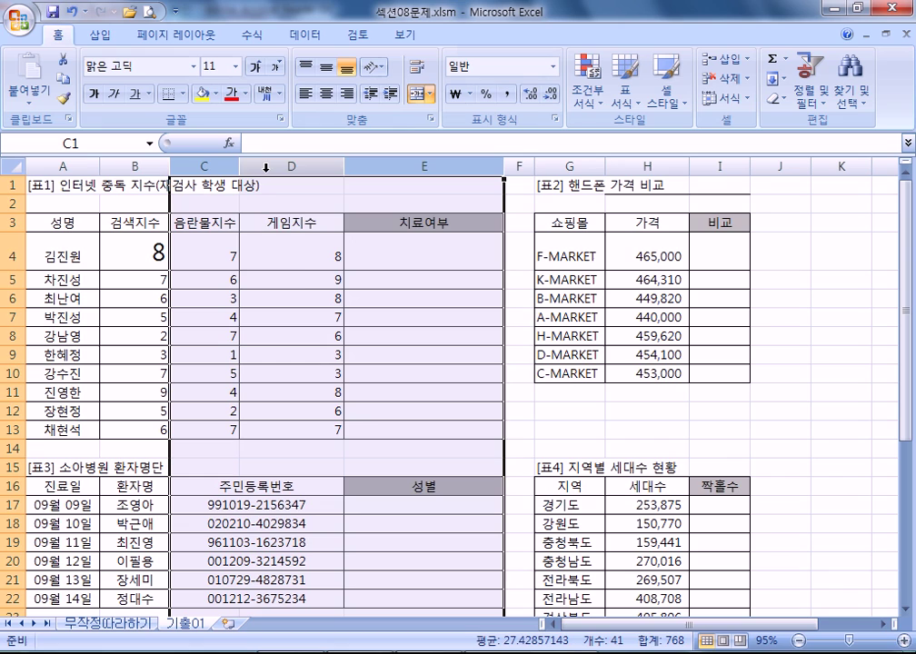
pyautogui.click(312, 296)
pyautogui.hotkey('alt', 'Tab')
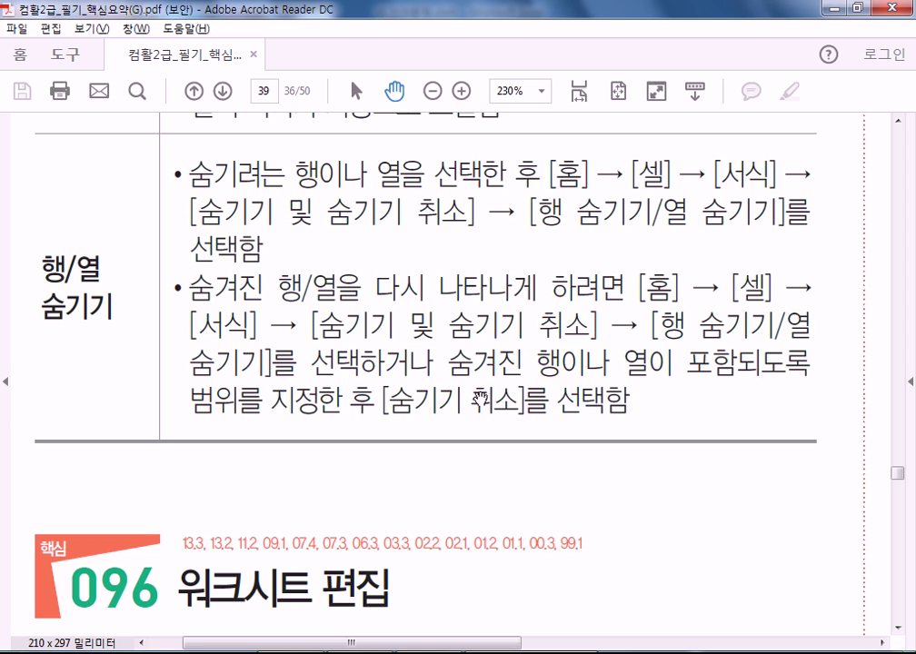
# - Scroll the guide to section 096, then restore Book1 to a smaller window over it
pyautogui.scroll(-5, 351, 507)
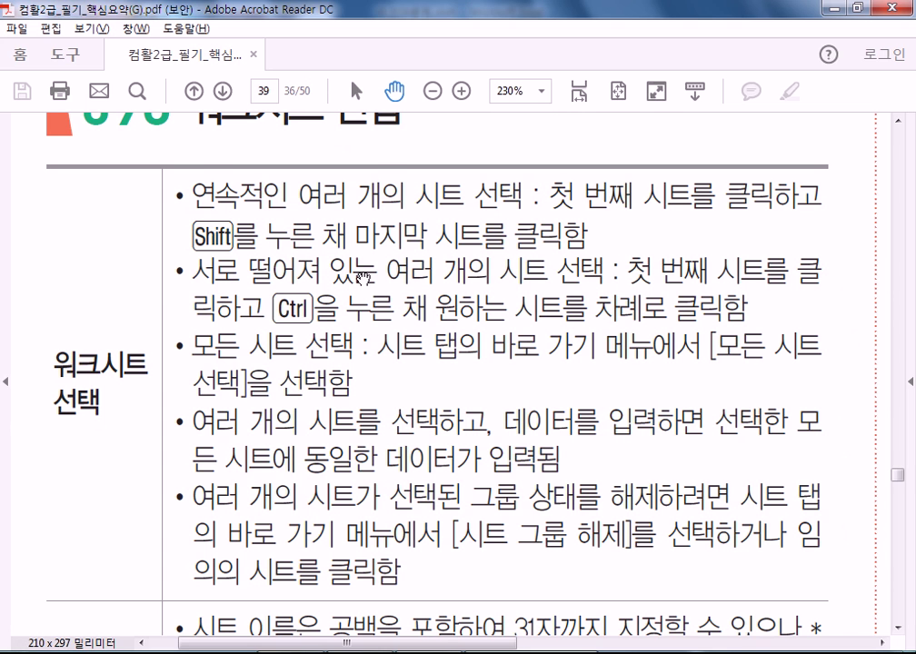
pyautogui.scroll(1, 362, 277)
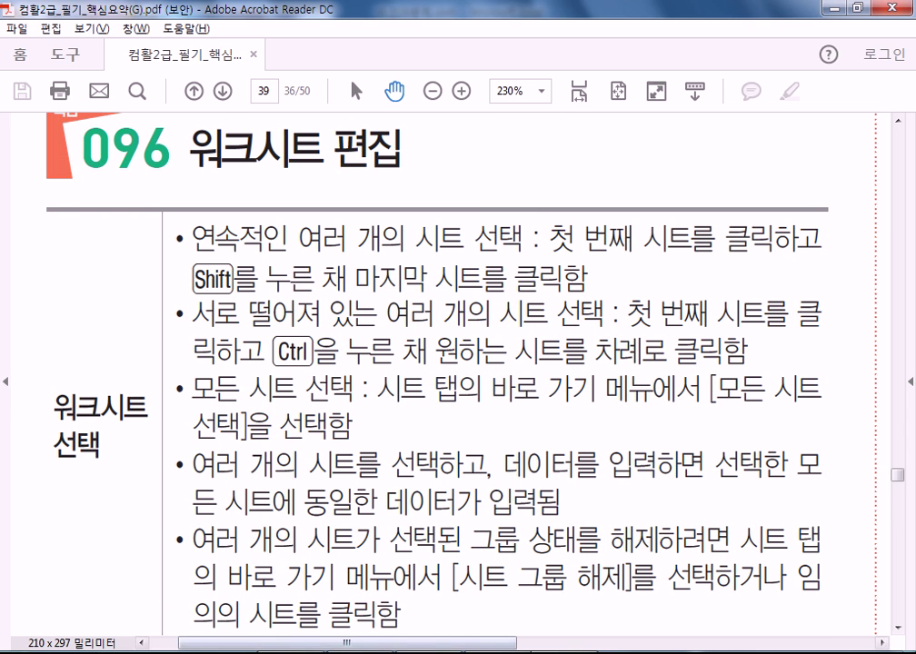
pyautogui.hotkey('alt', 'Tab')
pyautogui.doubleClick(659, 9)
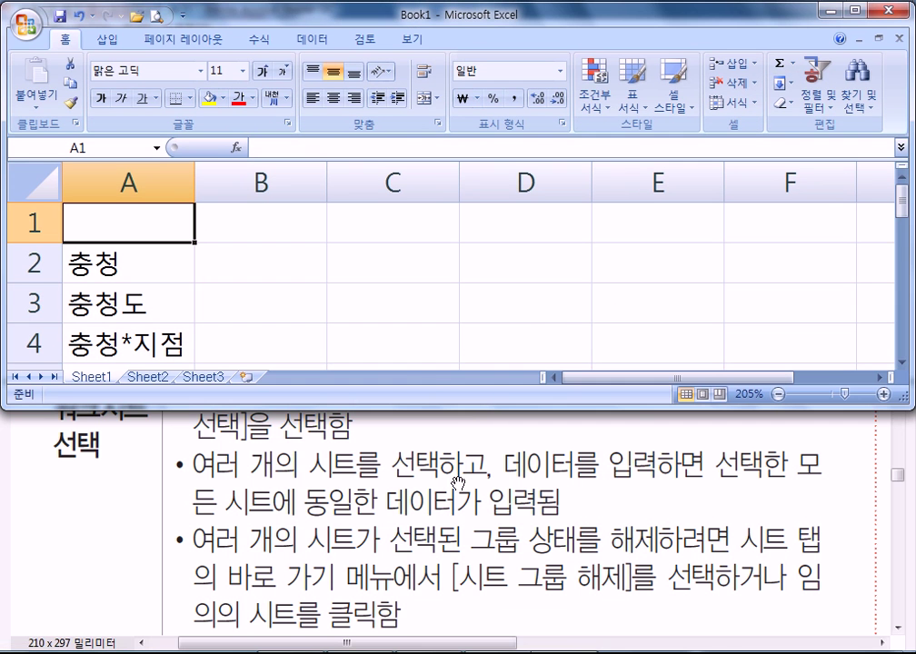
# - Group Sheet3 with Sheet1 and enter 입력 in cell C1
pyautogui.keyDown('shift'); pyautogui.click(199, 377); pyautogui.keyUp('shift')
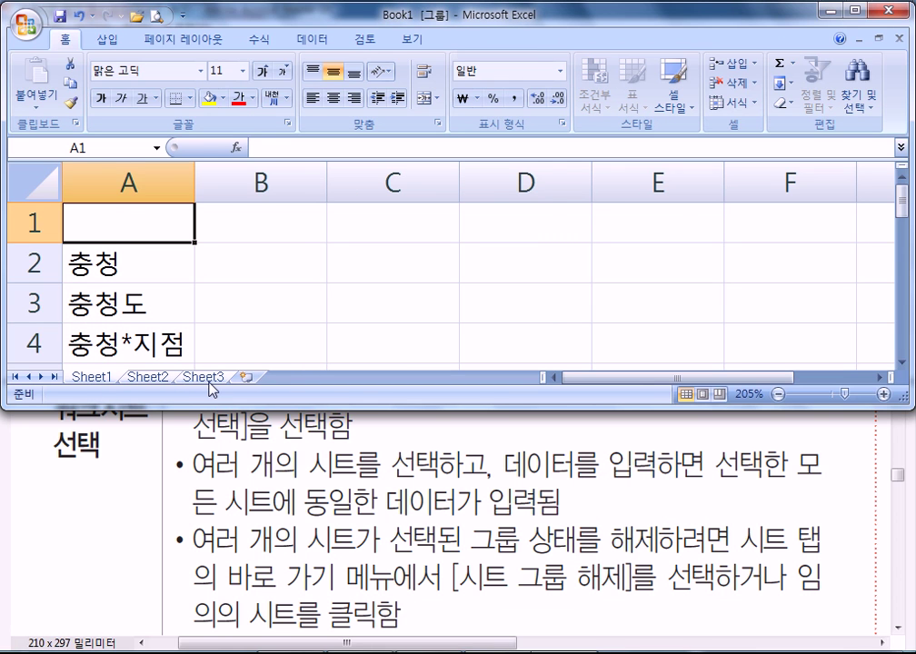
pyautogui.click(205, 378)
pyautogui.click(95, 377)
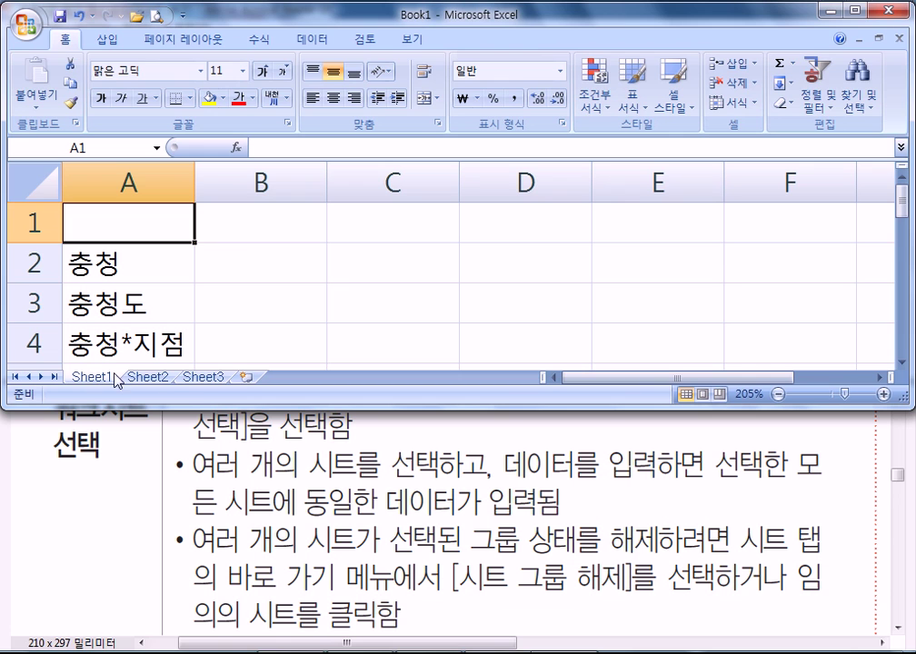
pyautogui.keyDown('shift'); pyautogui.click(198, 378); pyautogui.keyUp('shift')
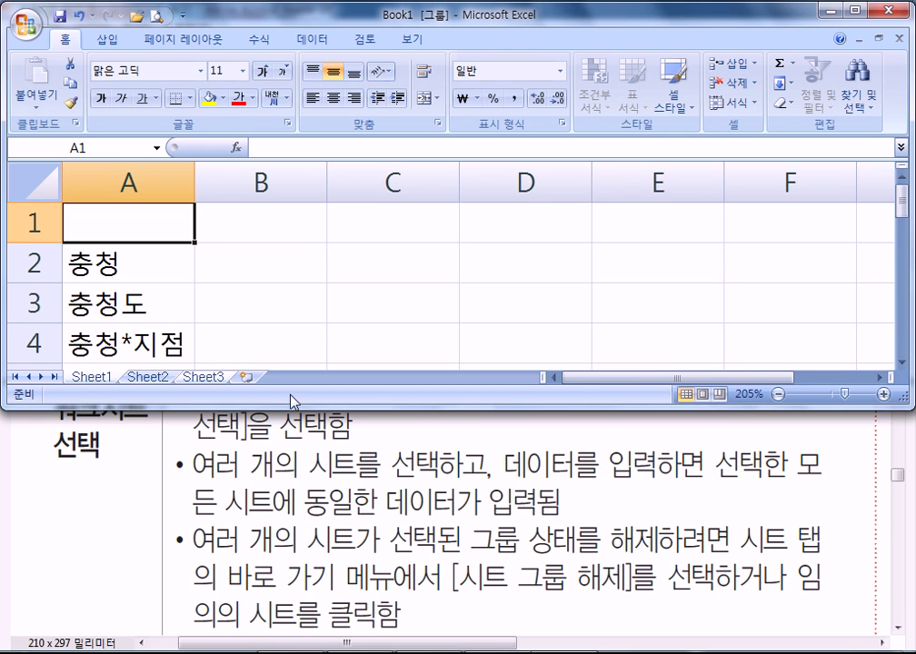
pyautogui.click(379, 229)
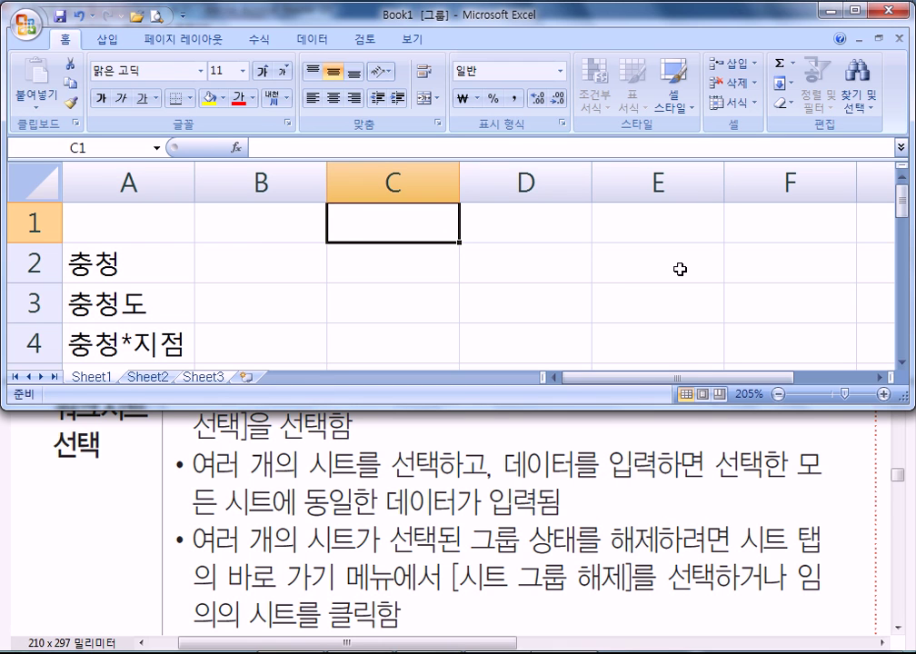
pyautogui.write('dlqfur')
pyautogui.press('Return')
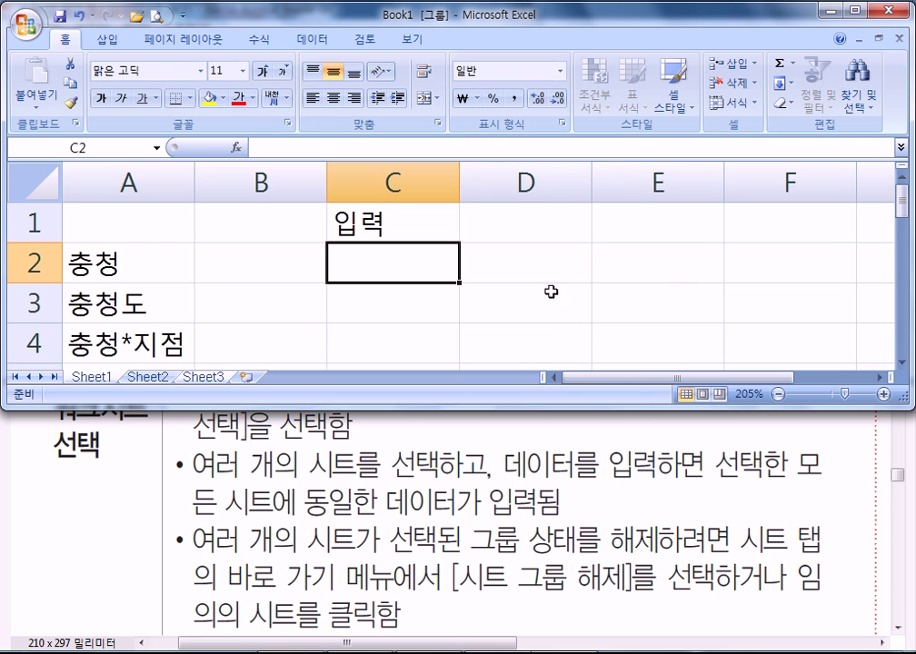
# - Confirm 입력 appears in Sheet3's C1 while ungrouped Sheet2 stays empty
pyautogui.click(204, 377)
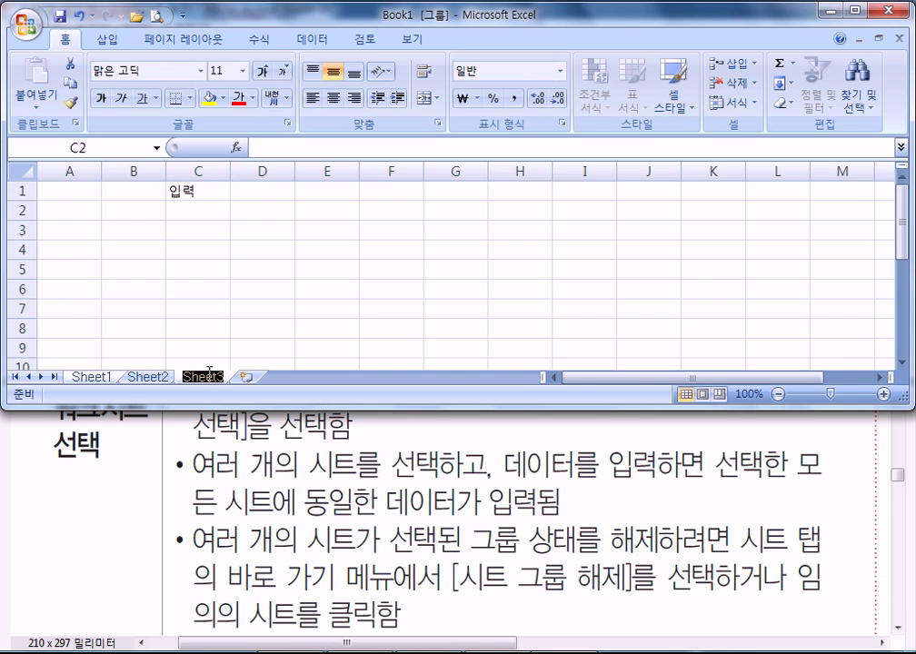
pyautogui.click(202, 193)
pyautogui.click(94, 369)
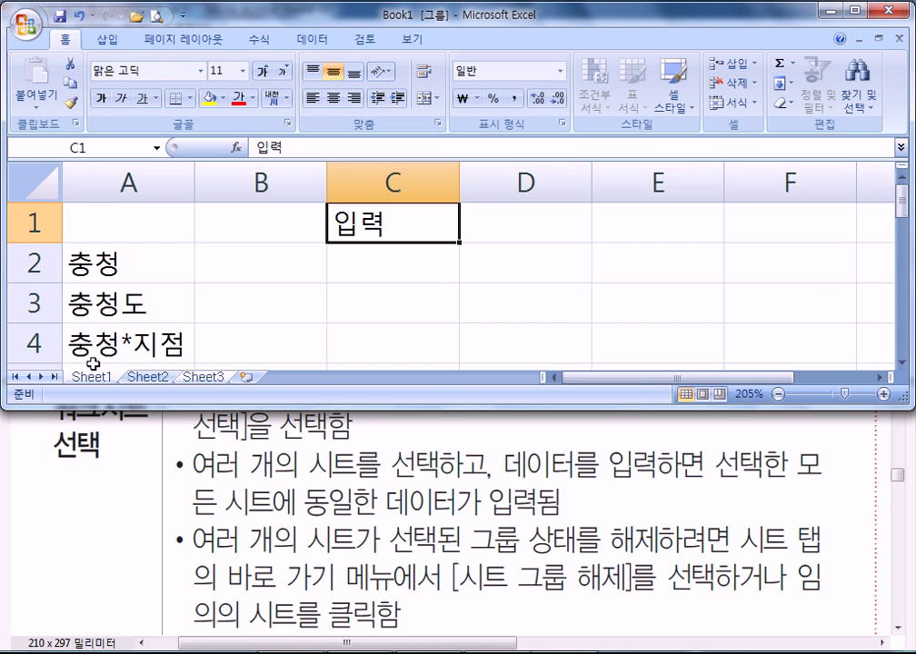
pyautogui.click(351, 258)
pyautogui.click(186, 377)
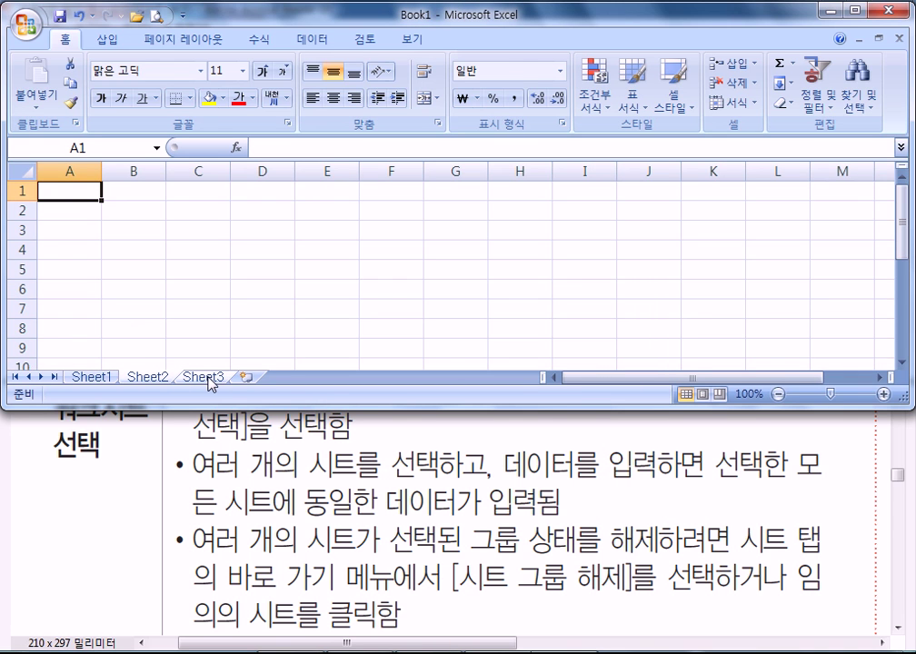
pyautogui.click(92, 376)
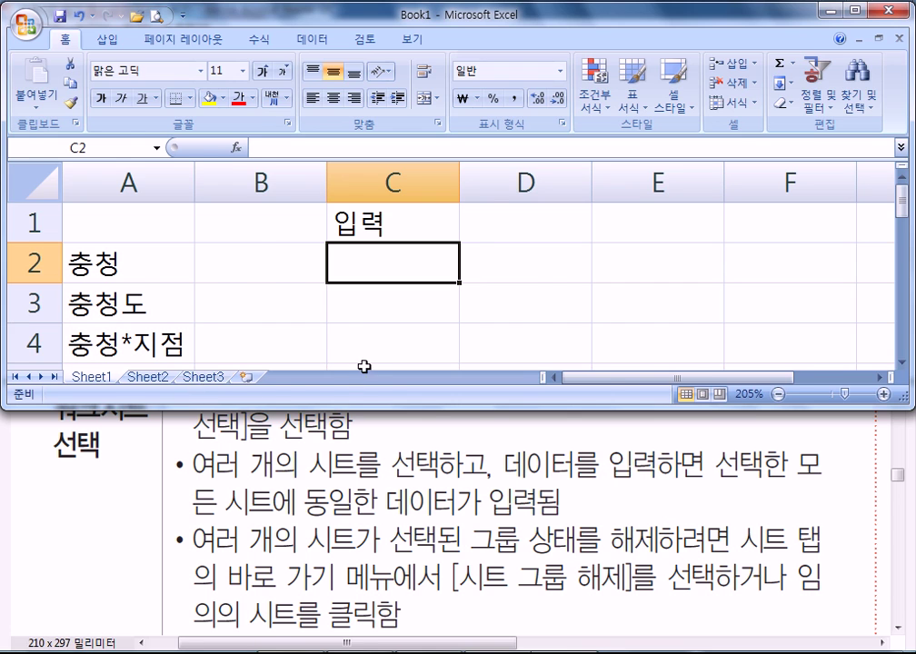
# - Scroll the PDF guide to the 워크시트 이름 바꾸기 notes on 31-character sheet names
pyautogui.hotkey('alt', 'Tab')
pyautogui.scroll(-3, 303, 302)
pyautogui.scroll(-3, 302, 303)
pyautogui.scroll(-5, 276, 378)
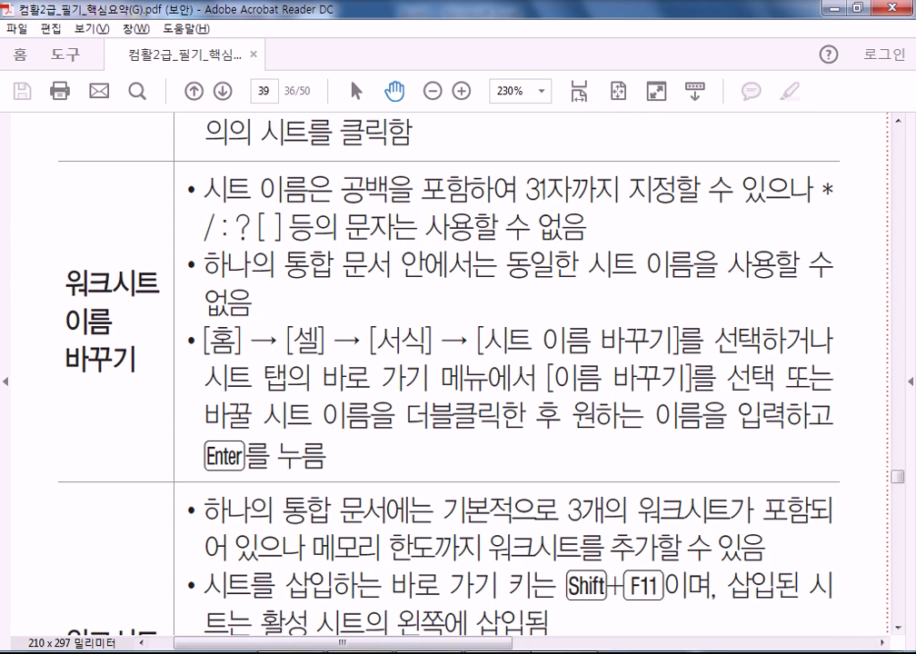
# - Read the guide down to the 워크시트 삽입 (Shift+F11) notes, then return to Book1
pyautogui.hotkey('alt', 'Tab')
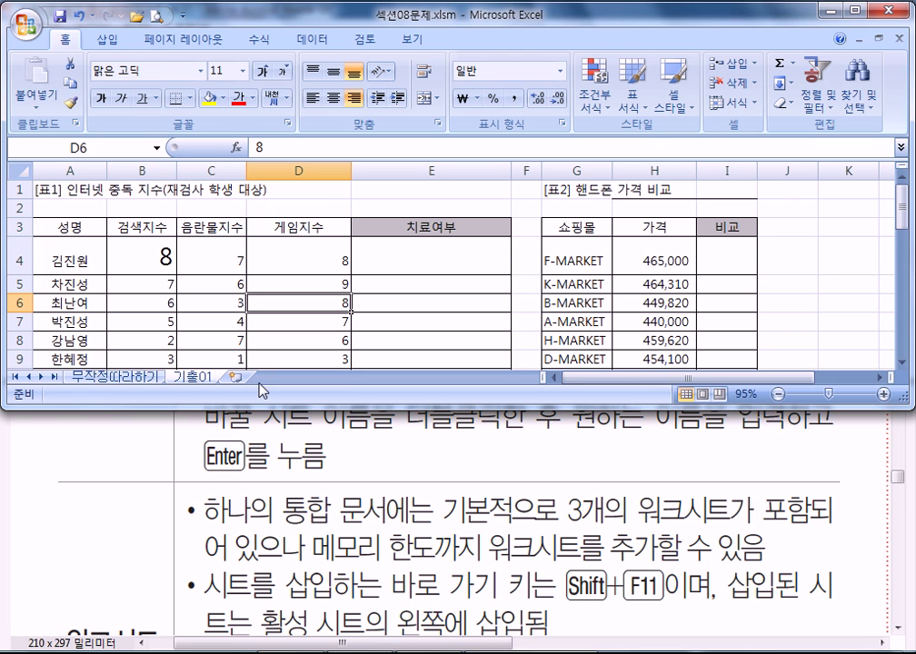
pyautogui.click(359, 575)
pyautogui.moveTo(360, 576); pyautogui.dragTo(383, 312)
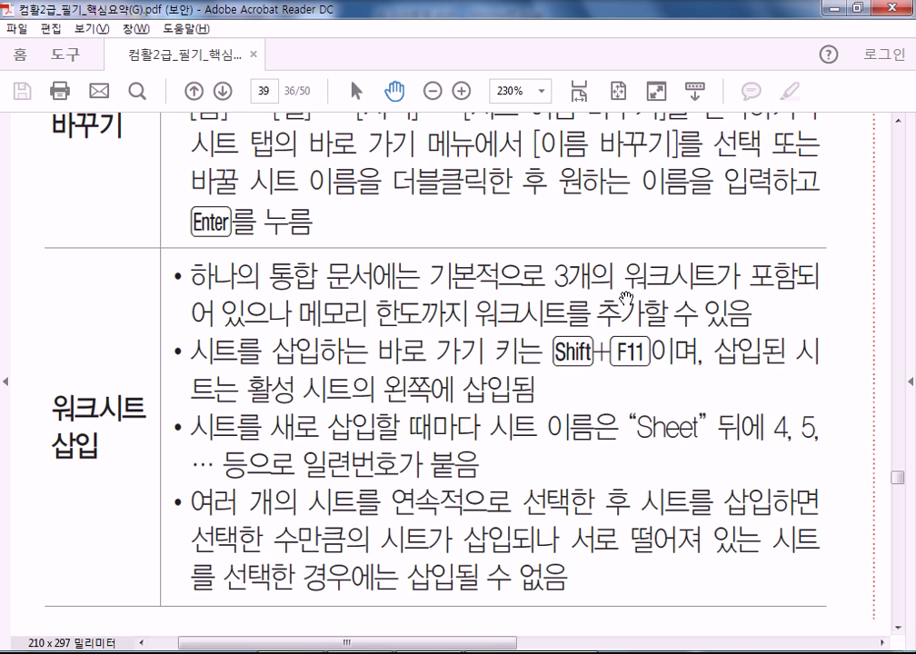
pyautogui.scroll(-4, 366, 400)
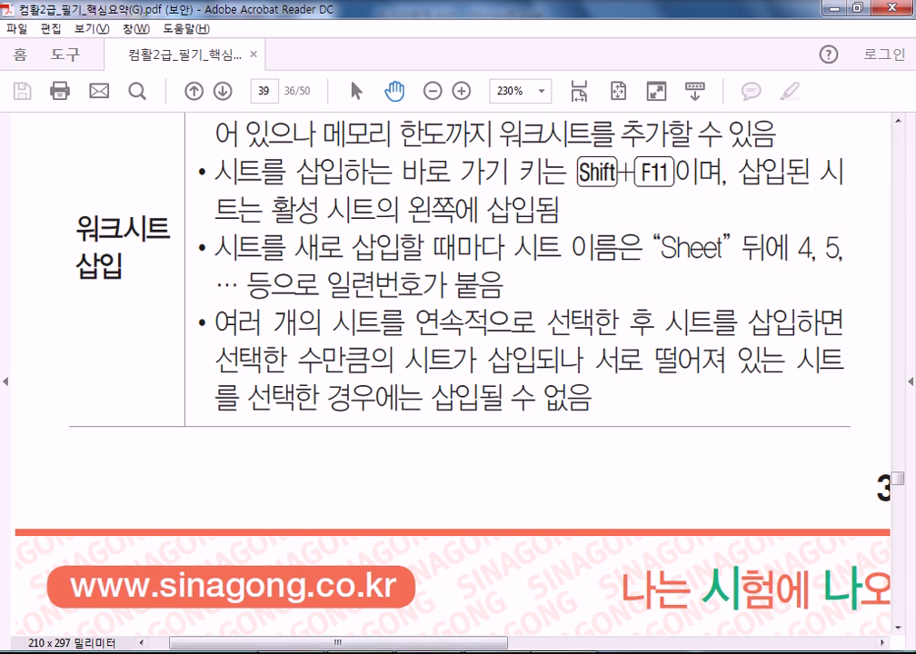
pyautogui.hotkey('alt', 'Tab')
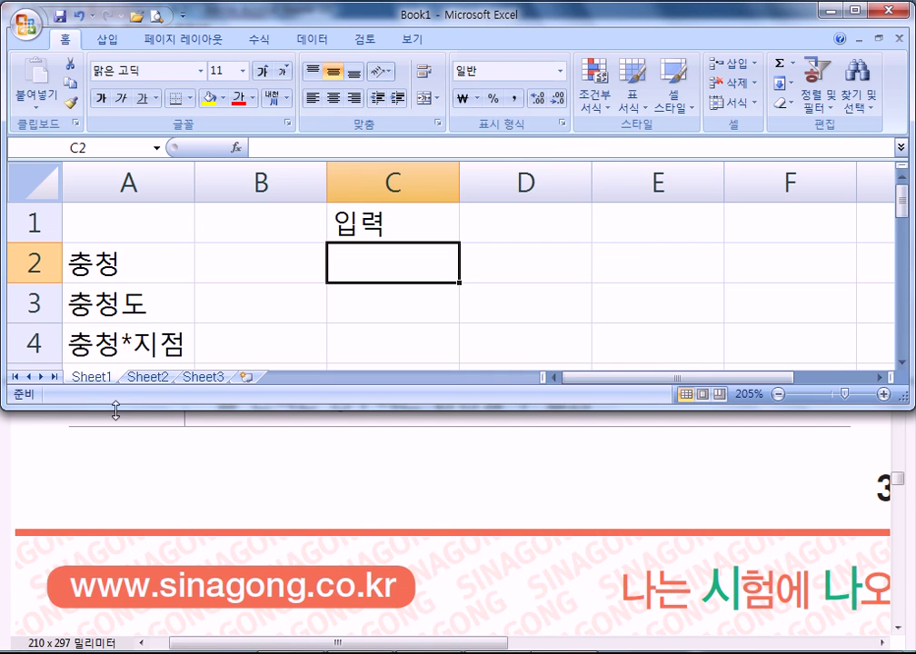
# - Group Sheet1 with Sheet2 and insert new worksheets, creating Sheet4 and Sheet5
pyautogui.keyDown('shift'); pyautogui.click(149, 377); pyautogui.keyUp('shift')
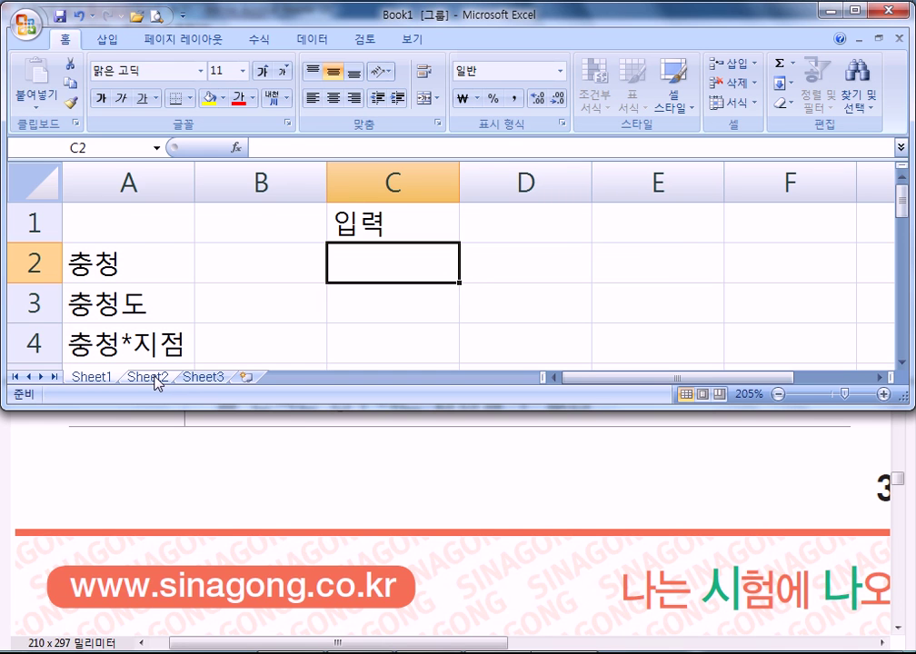
pyautogui.scroll(-7, 156, 381)
pyautogui.rightClick(157, 381)
pyautogui.click(203, 387)
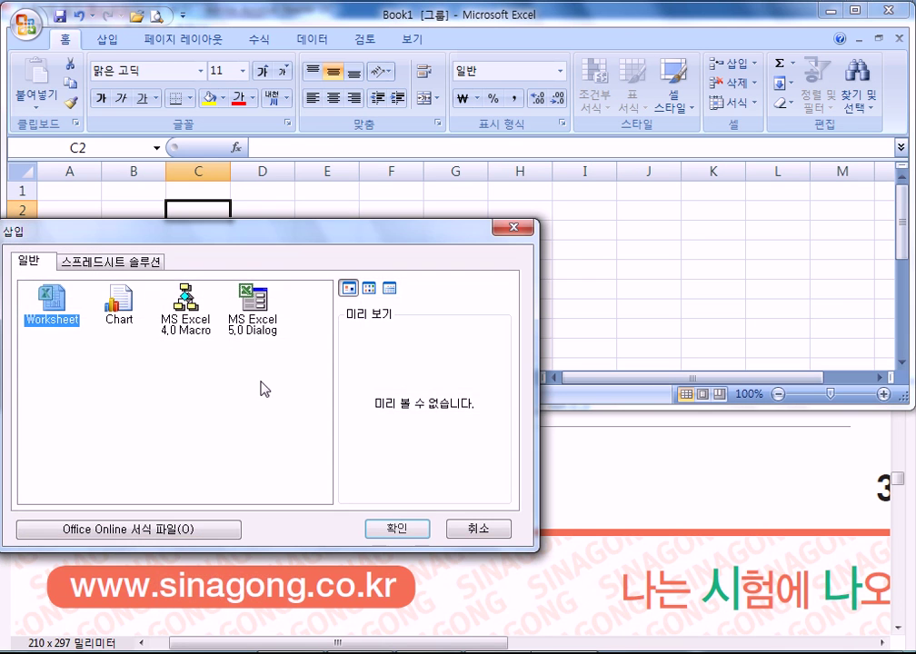
pyautogui.click(398, 529)
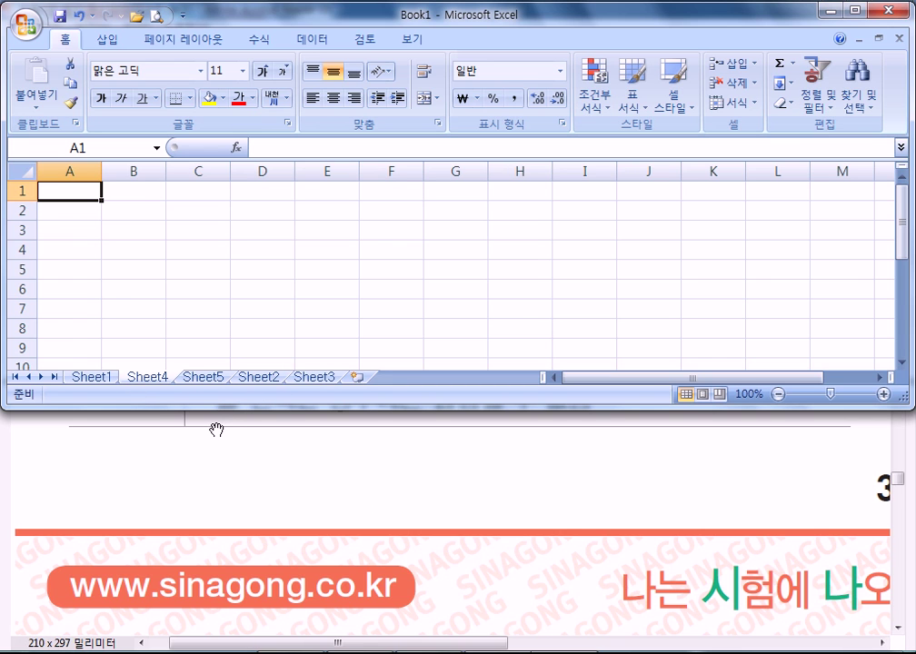
# - Try inserting a worksheet into the non-adjacent Sheet1/Sheet3 group and dismiss the multi-selection error
pyautogui.click(90, 376)
pyautogui.keyDown('shift'); pyautogui.click(318, 378); pyautogui.keyUp('shift')
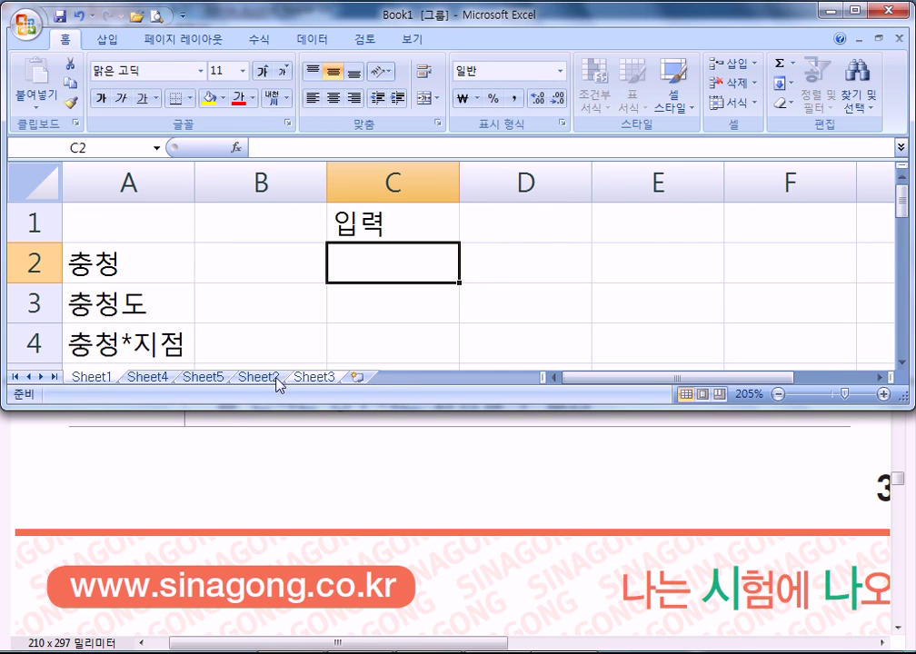
pyautogui.rightClick(324, 378)
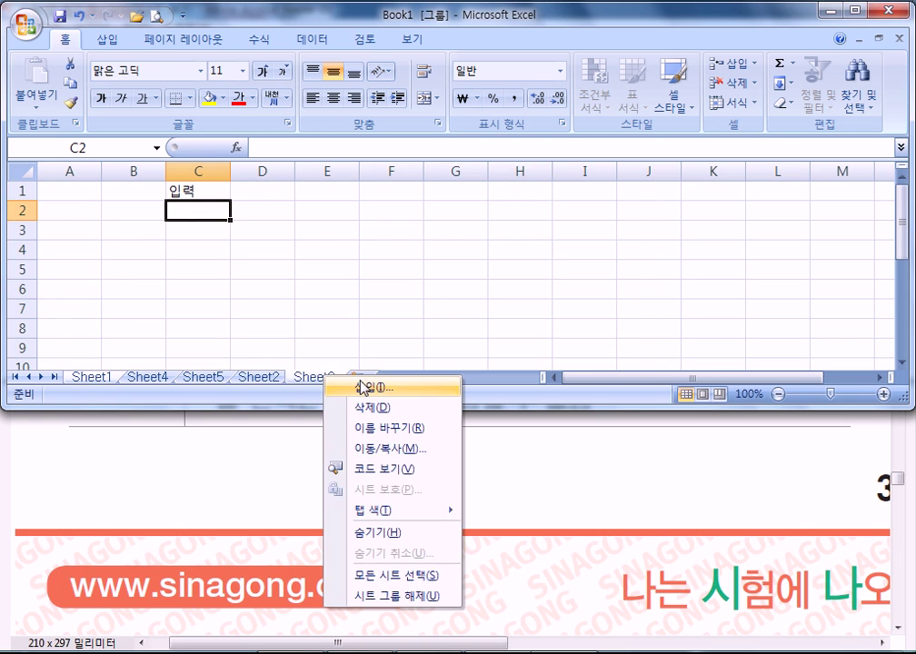
pyautogui.click(363, 388)
pyautogui.click(469, 515)
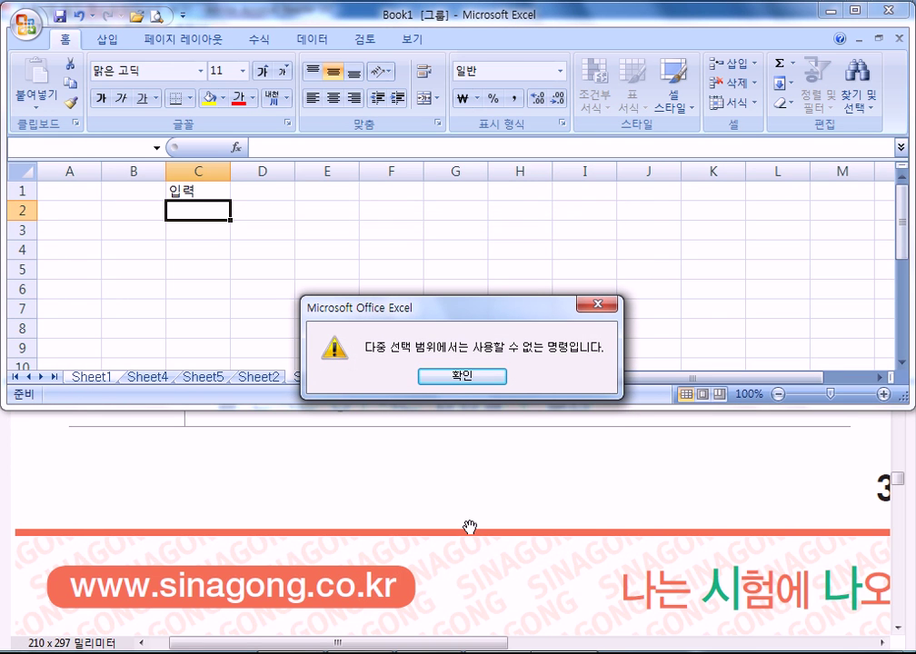
pyautogui.press('Return')
# - Group Sheet1, Sheet4 and Sheet5 and insert another blank worksheet
pyautogui.click(158, 379)
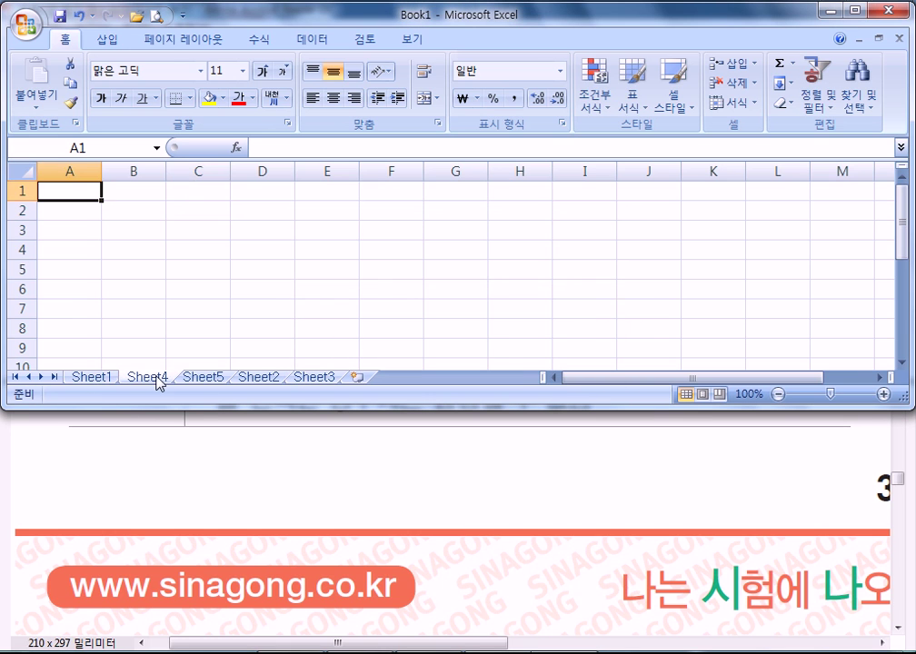
pyautogui.click(91, 378)
pyautogui.keyDown('ctrl'); pyautogui.click(147, 378); pyautogui.keyUp('ctrl')
pyautogui.keyDown('ctrl'); pyautogui.click(201, 378); pyautogui.keyUp('ctrl')
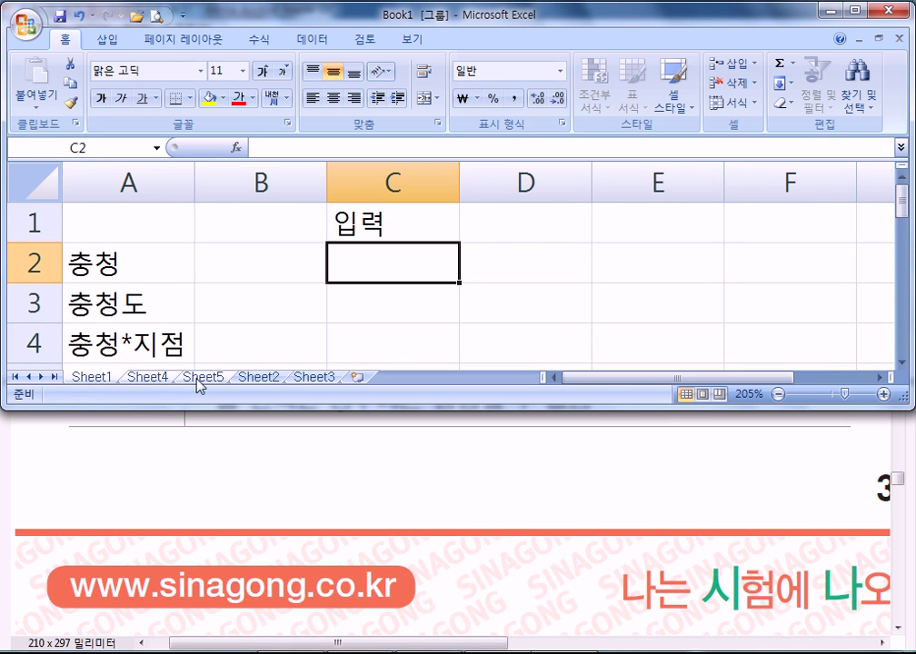
pyautogui.rightClick(206, 379)
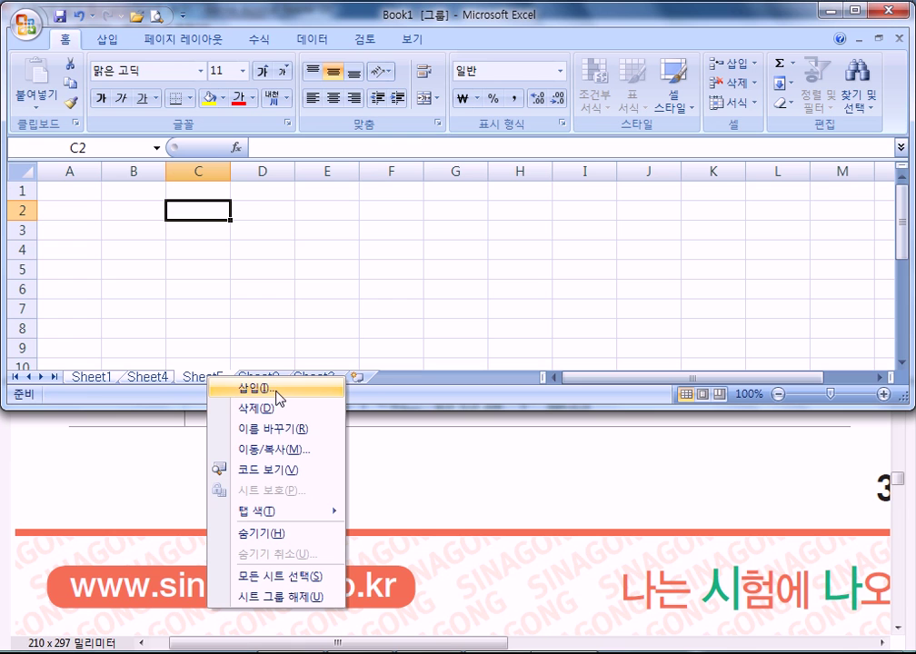
pyautogui.click(275, 400)
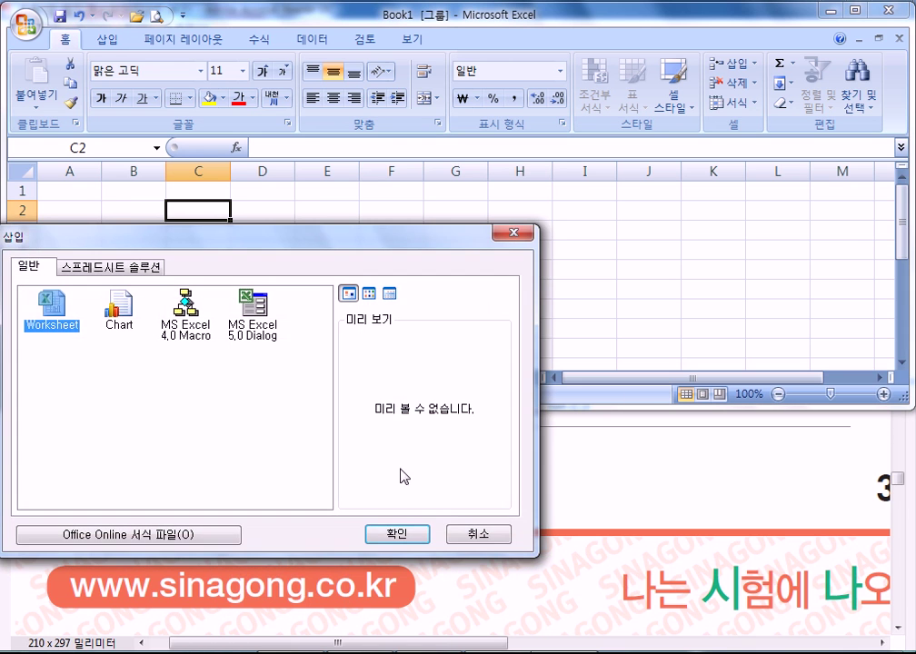
pyautogui.click(398, 534)
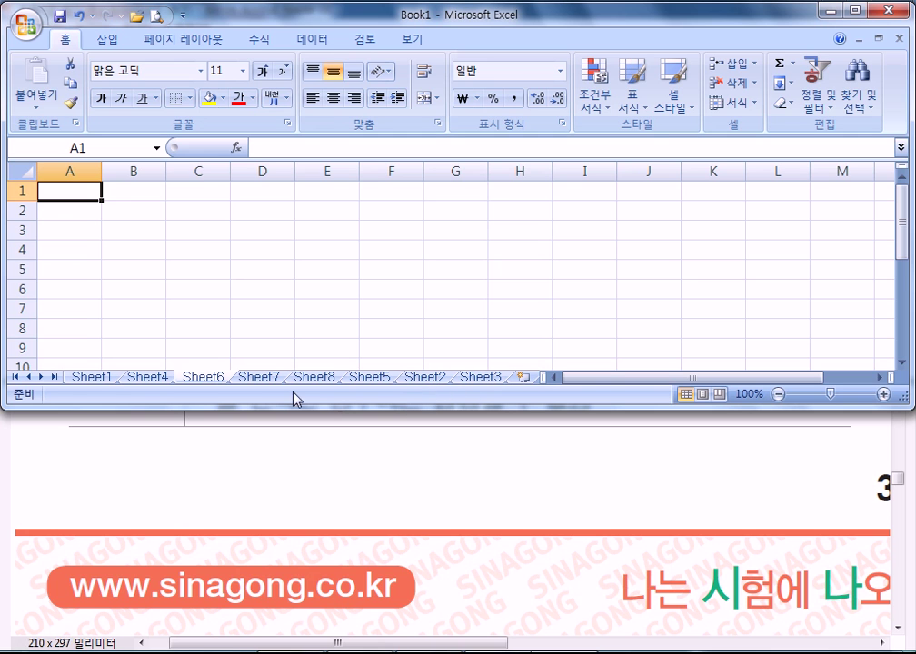
# - Delete the grouped Sheet2, Sheet3, Sheet6 and Sheet8 together
pyautogui.keyDown('shift'); pyautogui.click(318, 379); pyautogui.keyUp('shift')
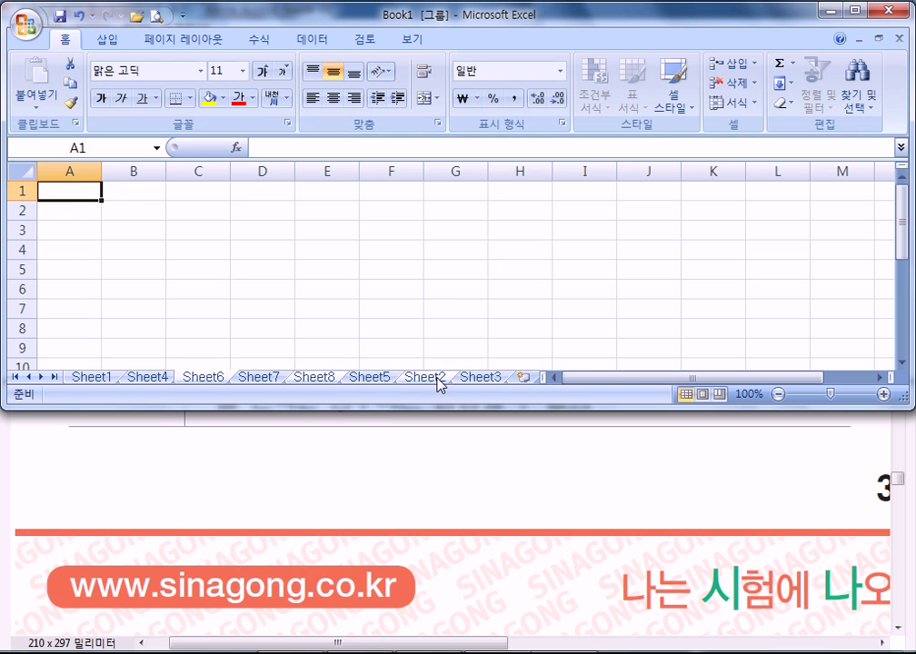
pyautogui.rightClick(480, 386)
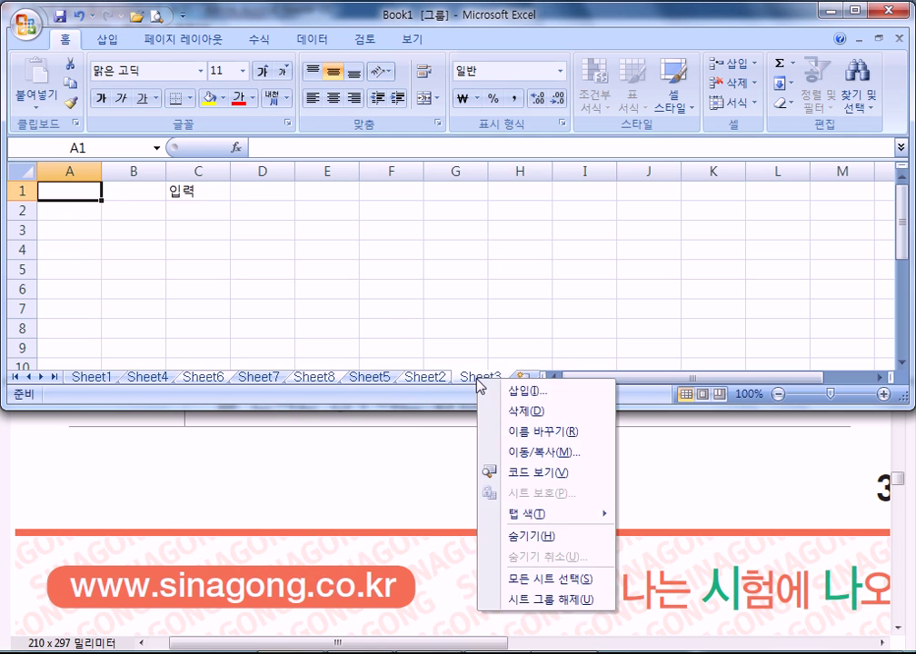
pyautogui.click(498, 409)
pyautogui.click(425, 377)
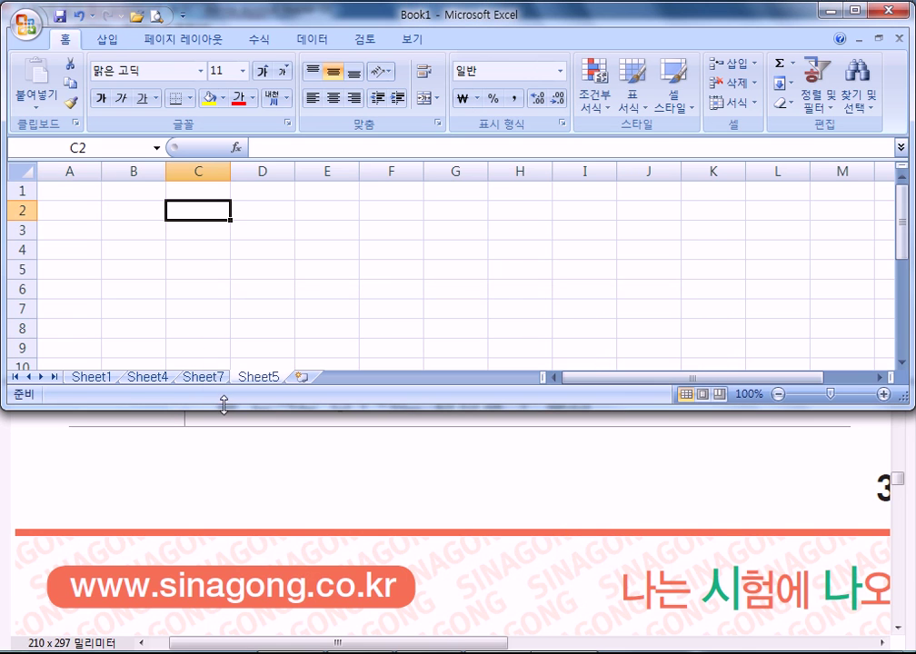
# - Permanently delete Sheet1
pyautogui.click(91, 380)
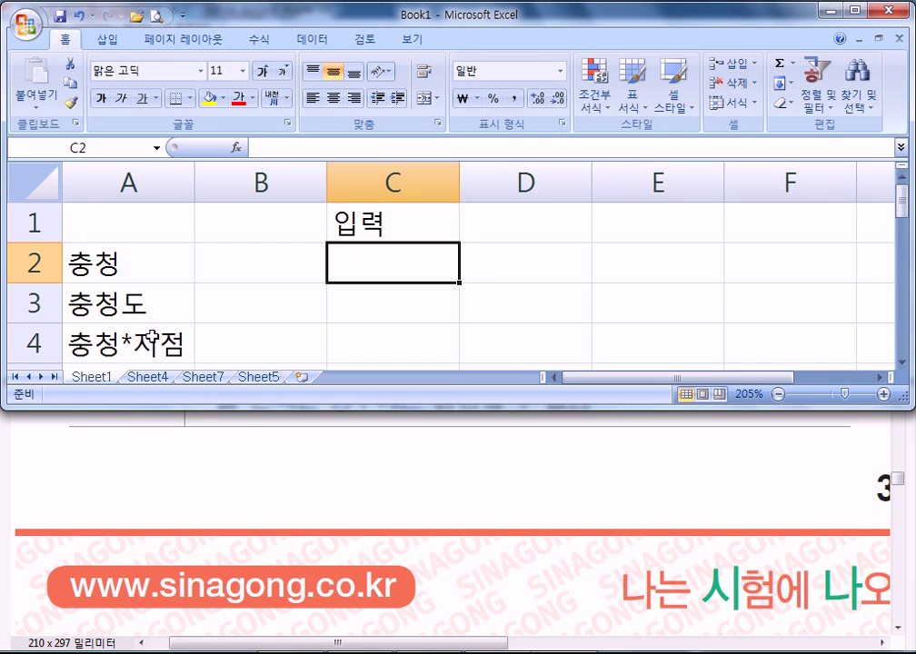
pyautogui.rightClick(107, 385)
pyautogui.click(174, 413)
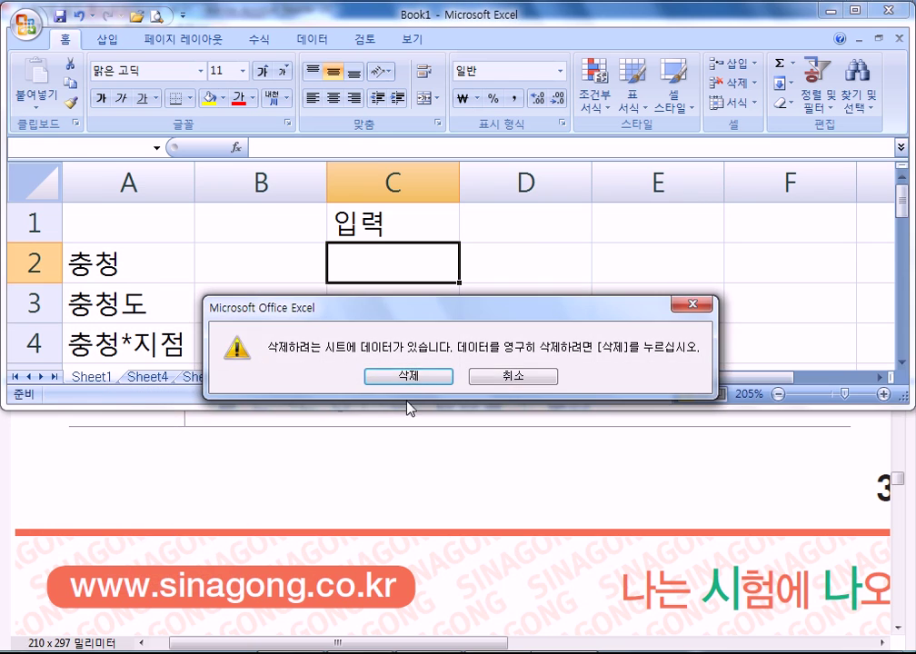
pyautogui.click(409, 378)
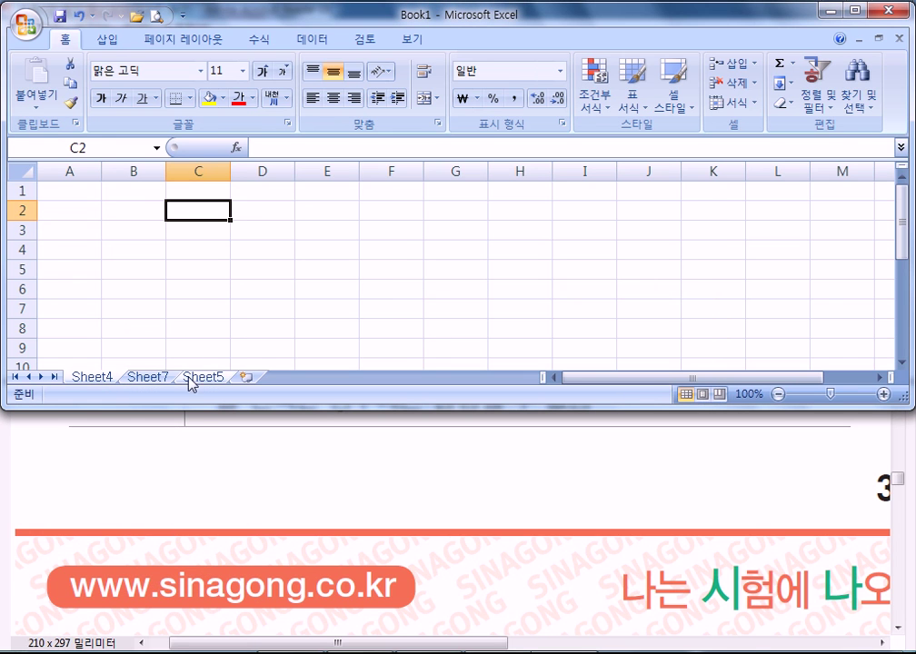
# - Look through Sheet7, Sheet4 and Sheet5, and type 'ㅂㅈㅇㅁㄴㅇ' into Sheet7's cell C4
pyautogui.click(152, 378)
pyautogui.click(100, 378)
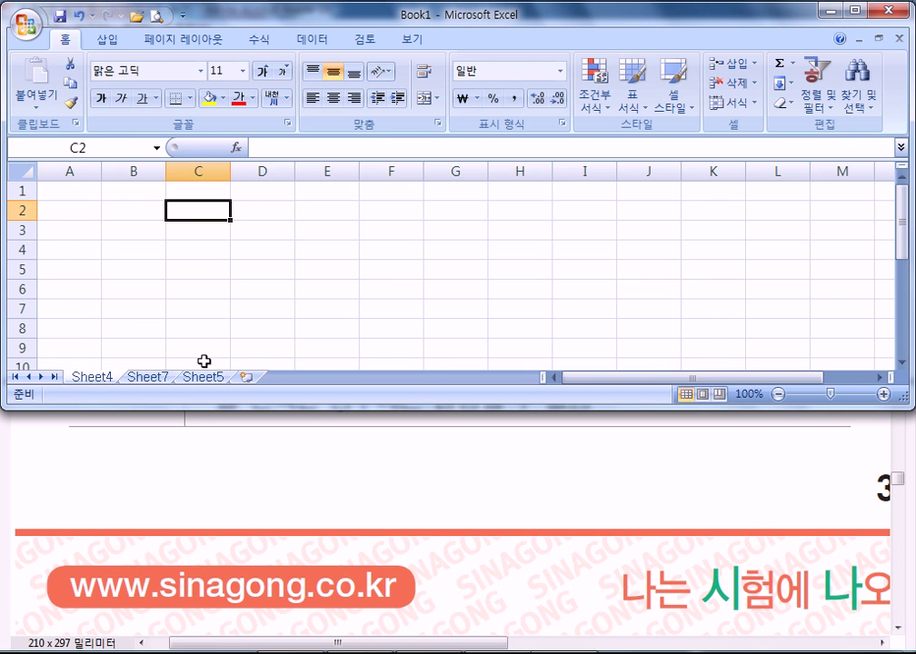
pyautogui.click(209, 378)
pyautogui.click(147, 378)
pyautogui.click(208, 247)
pyautogui.write('ㅂㅈㅇㅁㄴㅇ')
pyautogui.click(424, 289)
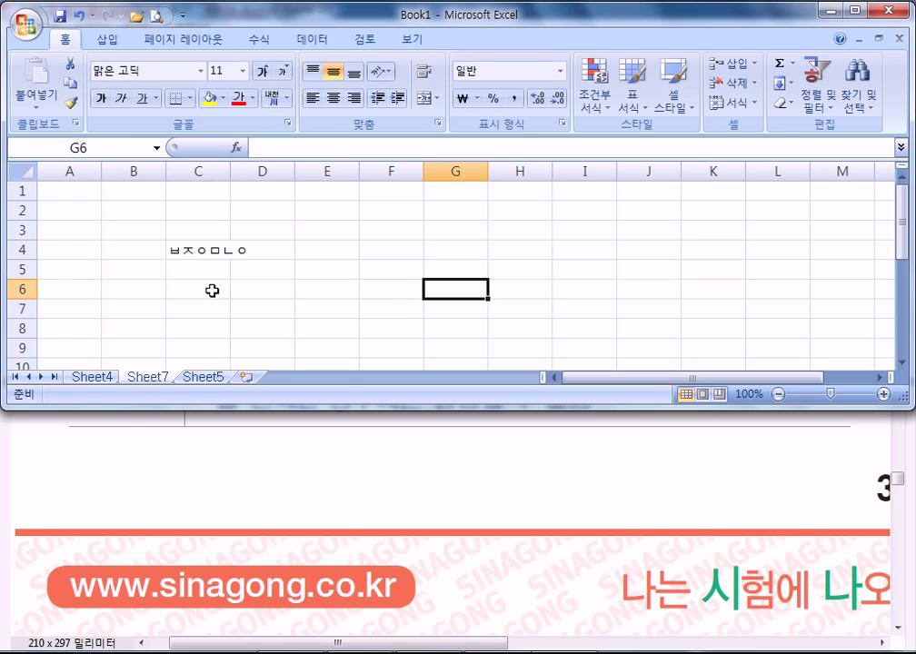
# - Delete Sheet5 and Sheet7, leaving only Sheet4, then bring the PDF guide forward
pyautogui.click(209, 380)
pyautogui.rightClick(211, 380)
pyautogui.click(265, 409)
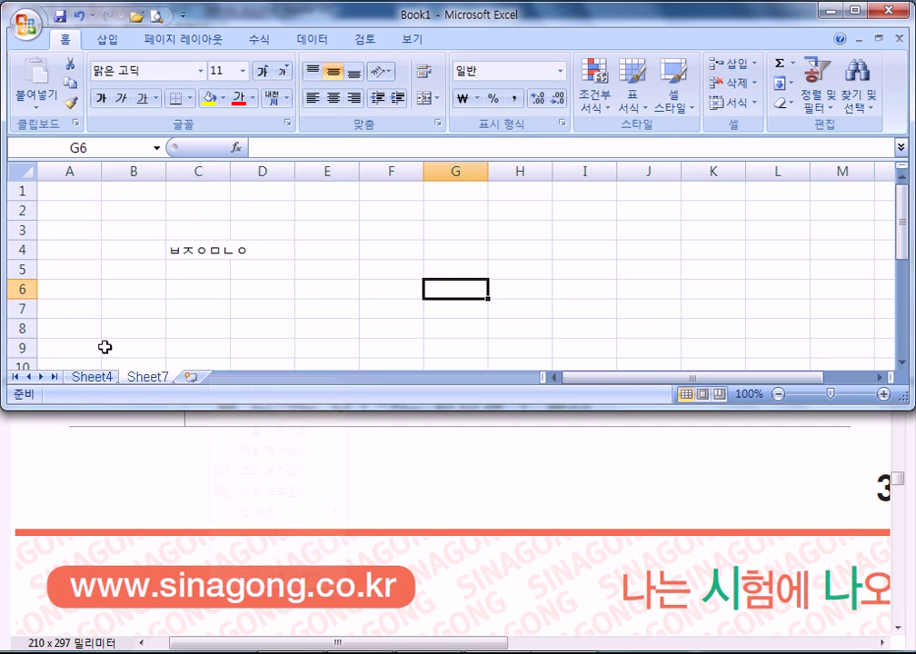
pyautogui.rightClick(153, 379)
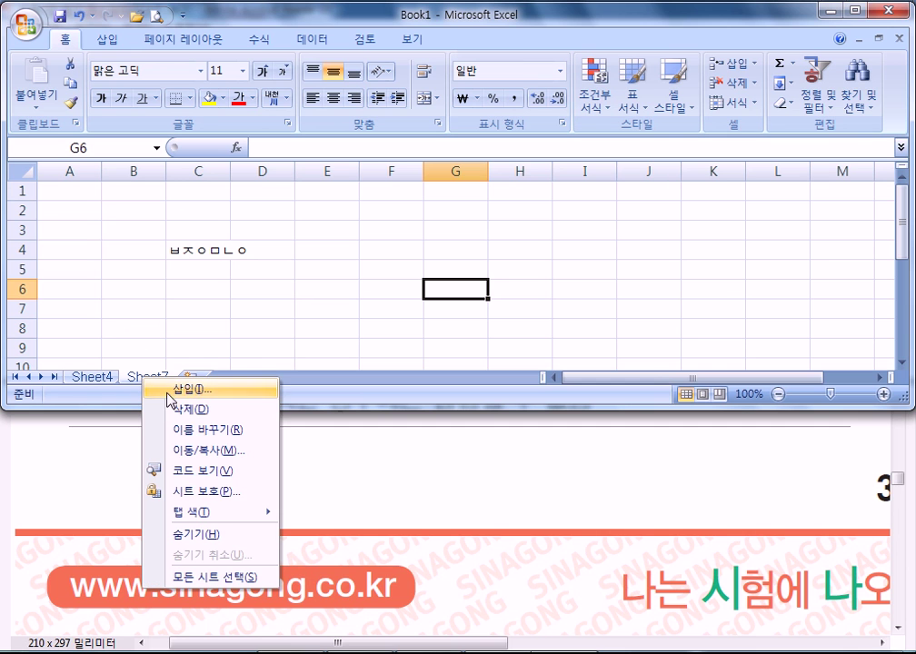
pyautogui.click(169, 408)
pyautogui.moveTo(421, 308); pyautogui.dragTo(461, 269)
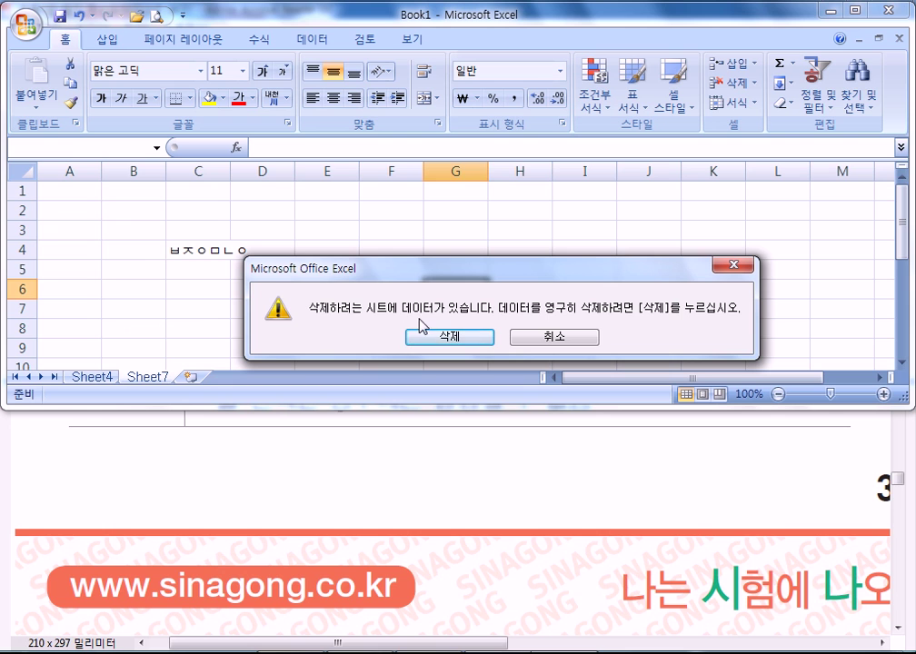
pyautogui.click(465, 340)
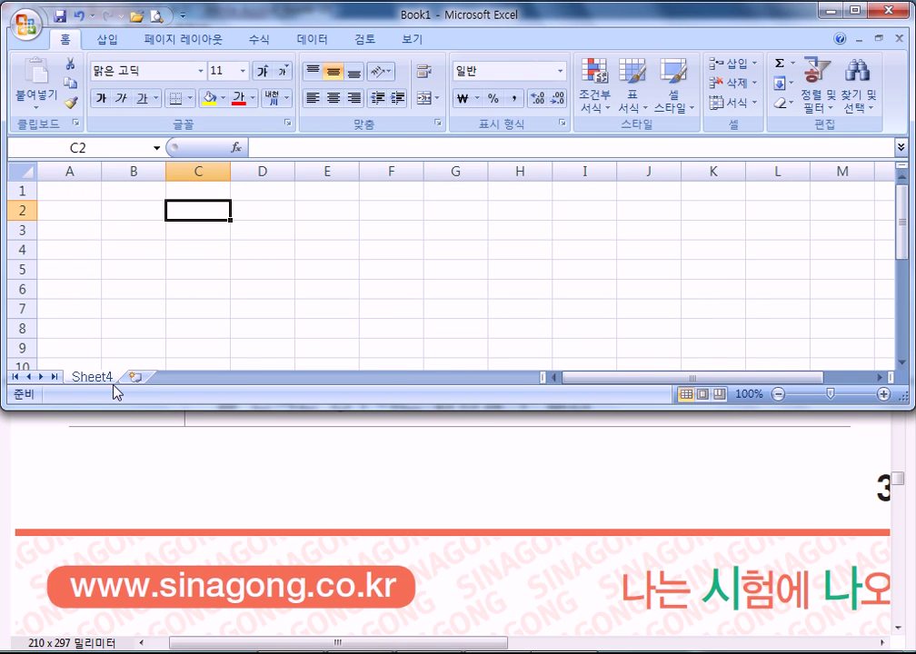
pyautogui.click(440, 416)
# - Scroll the guide to the savable Excel formats (xlsx, xlsm, xltx), then return to Book1
pyautogui.scroll(-5, 374, 403)
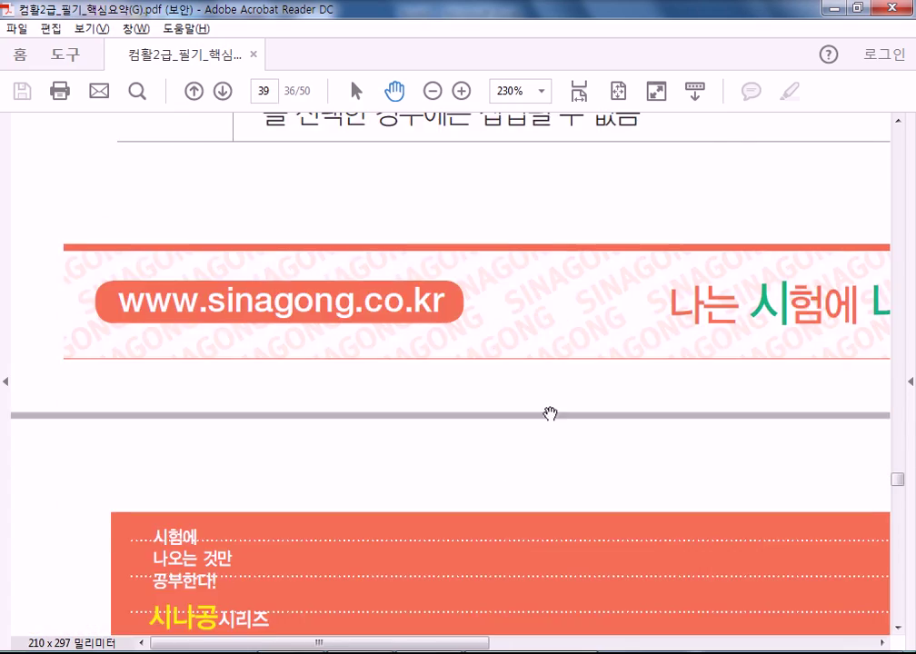
pyautogui.scroll(10, 510, 470)
pyautogui.hscroll(3, 491, 364)
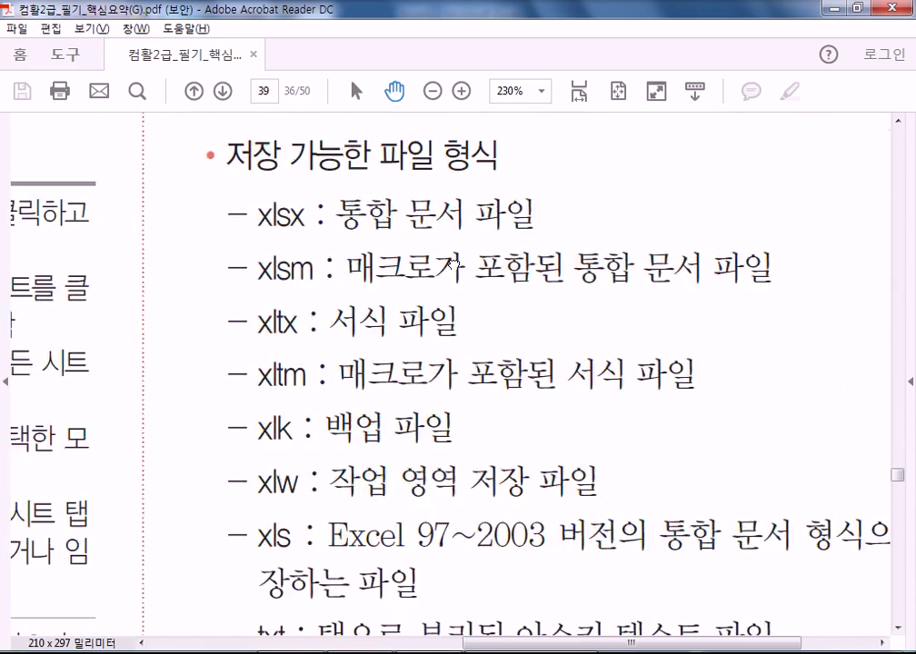
pyautogui.scroll(15, 378, 424)
pyautogui.hscroll(-2, 414, 634)
pyautogui.scroll(-5, 415, 634)
pyautogui.hscroll(2, 580, 316)
pyautogui.scroll(-1, 580, 315)
pyautogui.hscroll(-1, 563, 336)
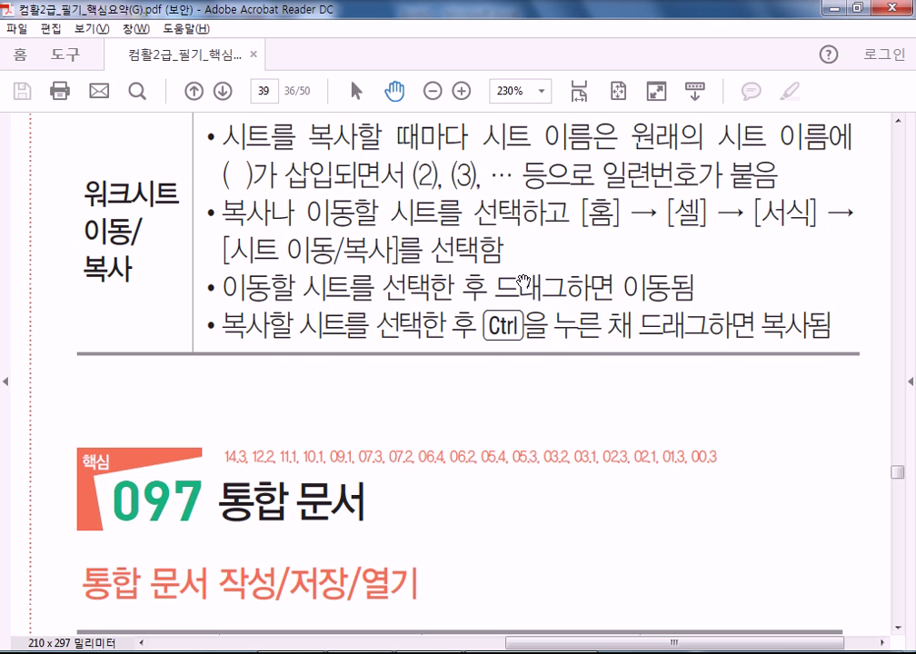
pyautogui.scroll(-5, 468, 427)
pyautogui.scroll(-1, 445, 293)
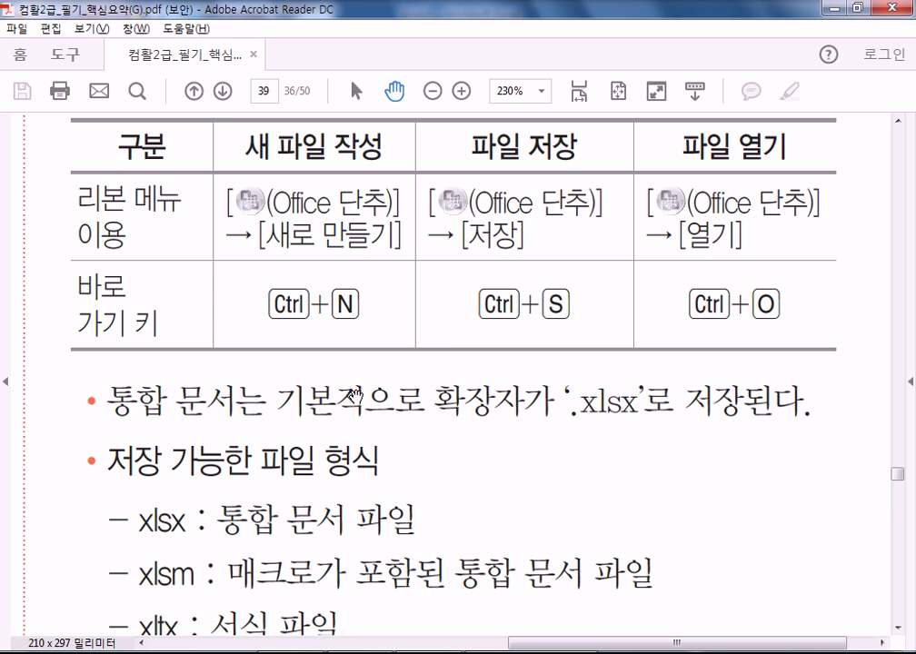
pyautogui.scroll(-3, 311, 506)
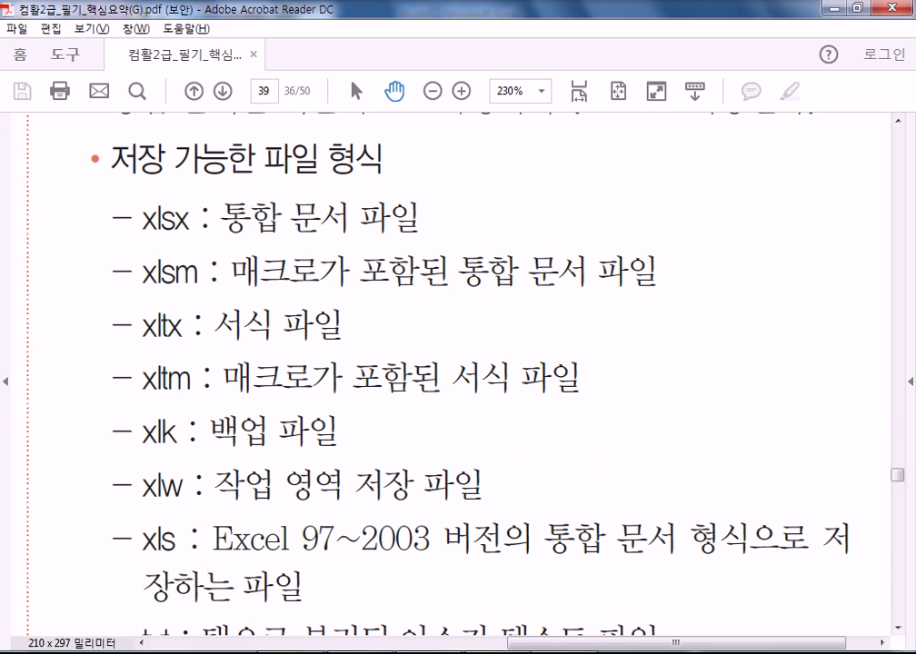
pyautogui.hotkey('alt', 'Tab')
pyautogui.hotkey('ctrl', 'Tab')
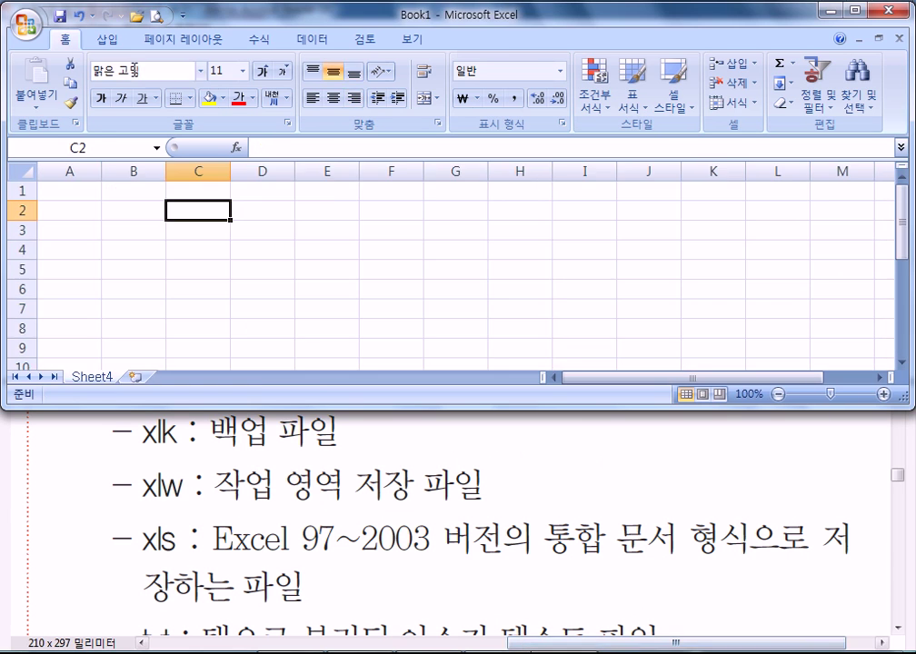
# - Browse Book1's Save As file type list, then return to the PDF's format list
pyautogui.click(60, 16)
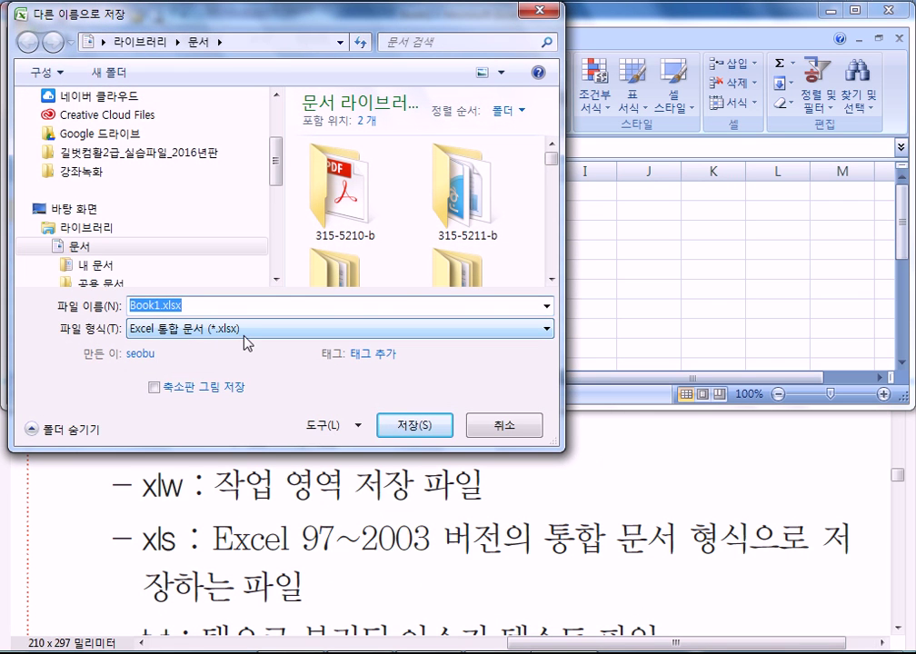
pyautogui.click(245, 343)
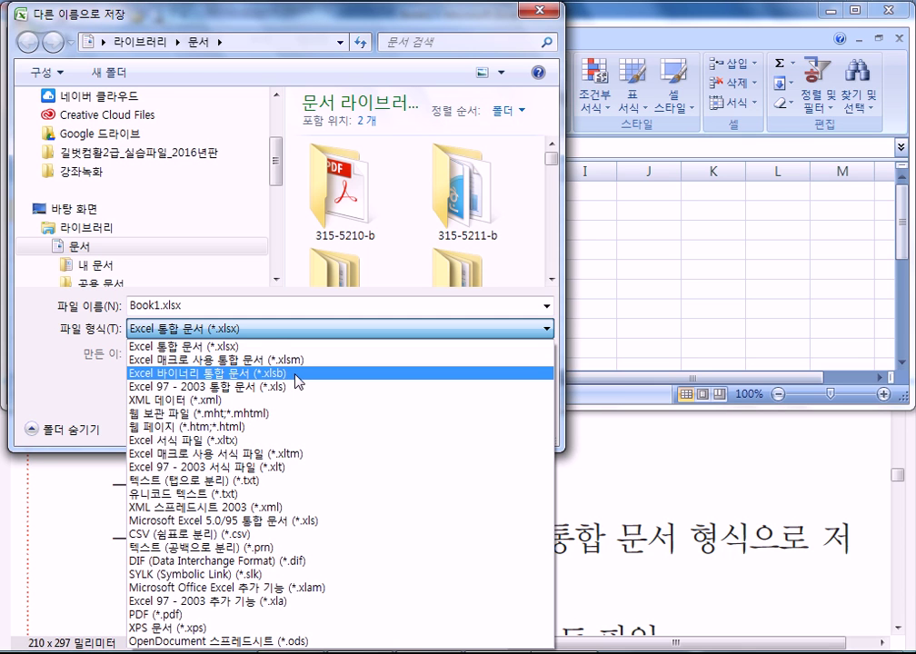
pyautogui.click(623, 506)
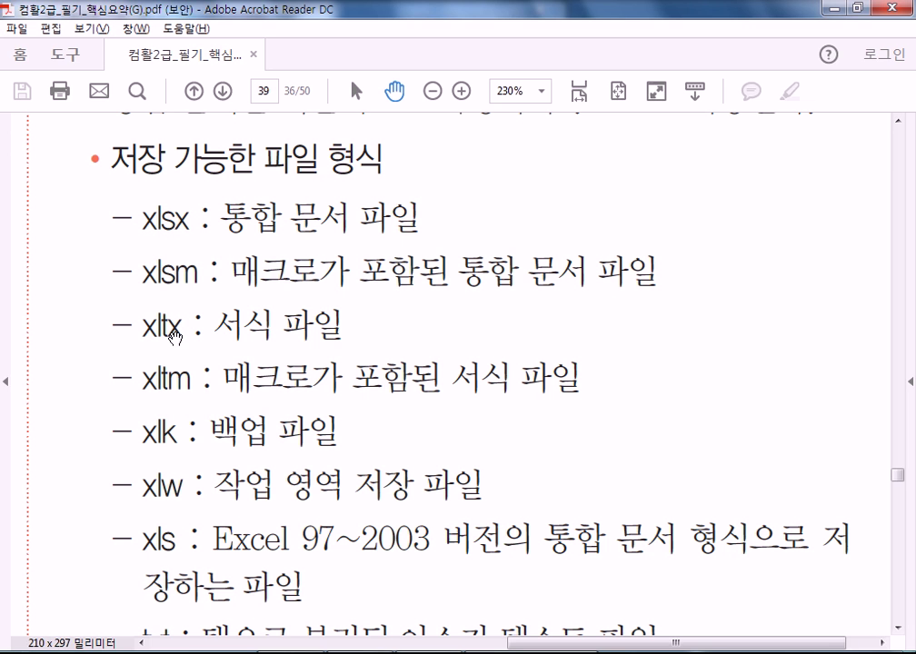
# - Pan the guide to the txt, prn, csv, htm formats and 일반 옵션, then return to Excel's Save As
pyautogui.moveTo(365, 447); pyautogui.dragTo(379, 239)
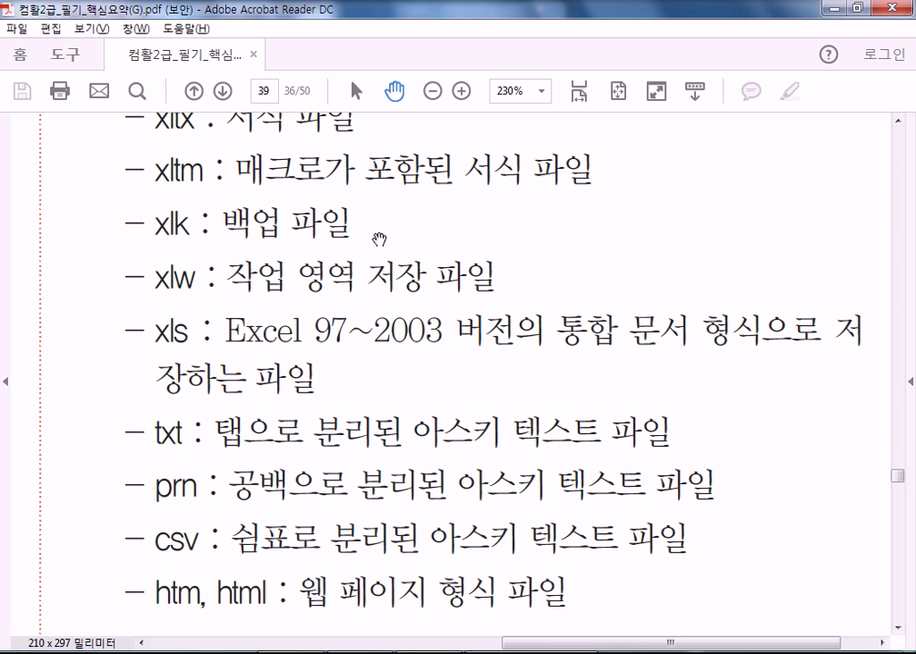
pyautogui.moveTo(338, 417); pyautogui.dragTo(371, 181)
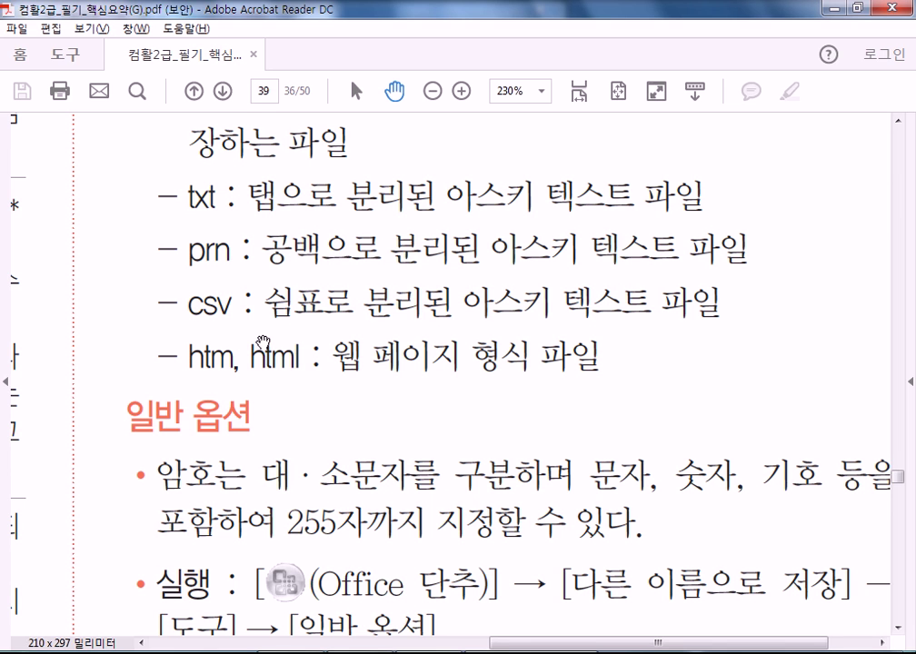
pyautogui.hotkey('alt', 'Tab')
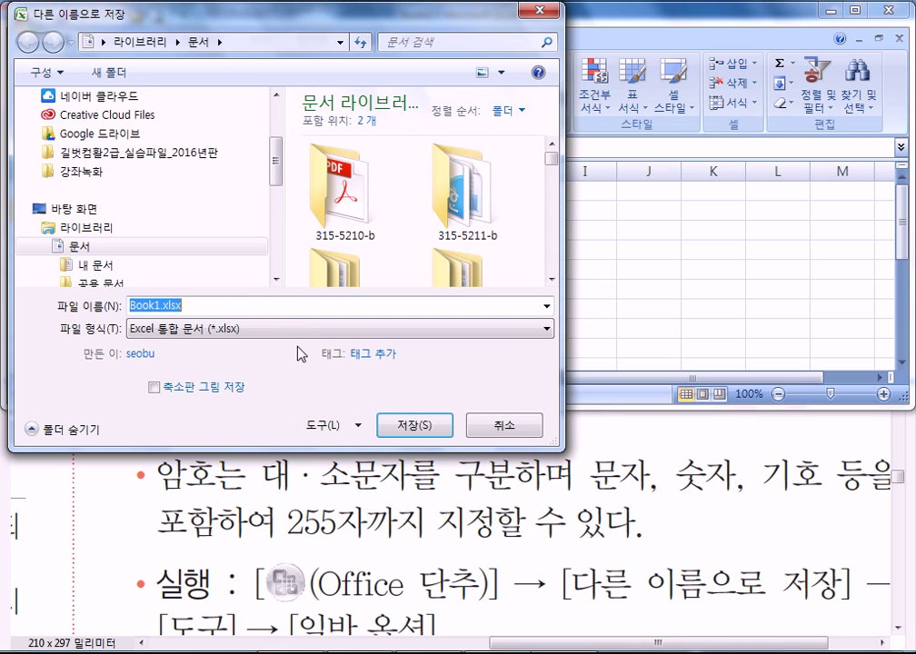
# - Cancel Save As and enter 1 through 6 across A1:F1 of Sheet4
pyautogui.click(506, 427)
pyautogui.click(90, 193)
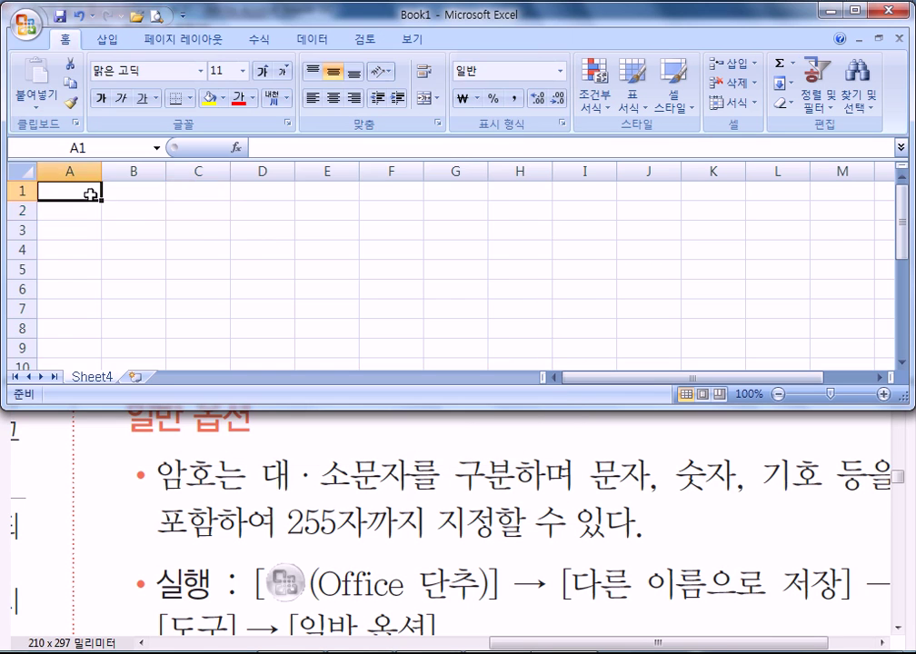
pyautogui.write('1')
pyautogui.press('Tab')
pyautogui.write('2')
pyautogui.press('Tab')
pyautogui.write('3')
pyautogui.press('Tab')
pyautogui.write('4')
pyautogui.press('Tab')
pyautogui.write('5\t6')
pyautogui.press('Return')
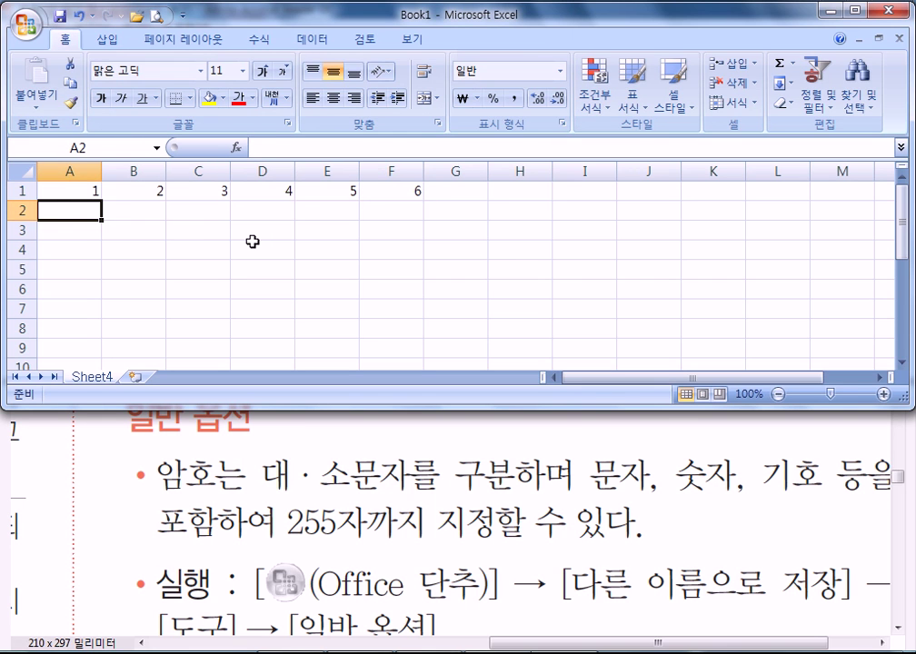
# - Highlight the numbers in A1:F1, deselect, then open and close the Office menu
pyautogui.moveTo(53, 190); pyautogui.dragTo(400, 190)
pyautogui.click(205, 231)
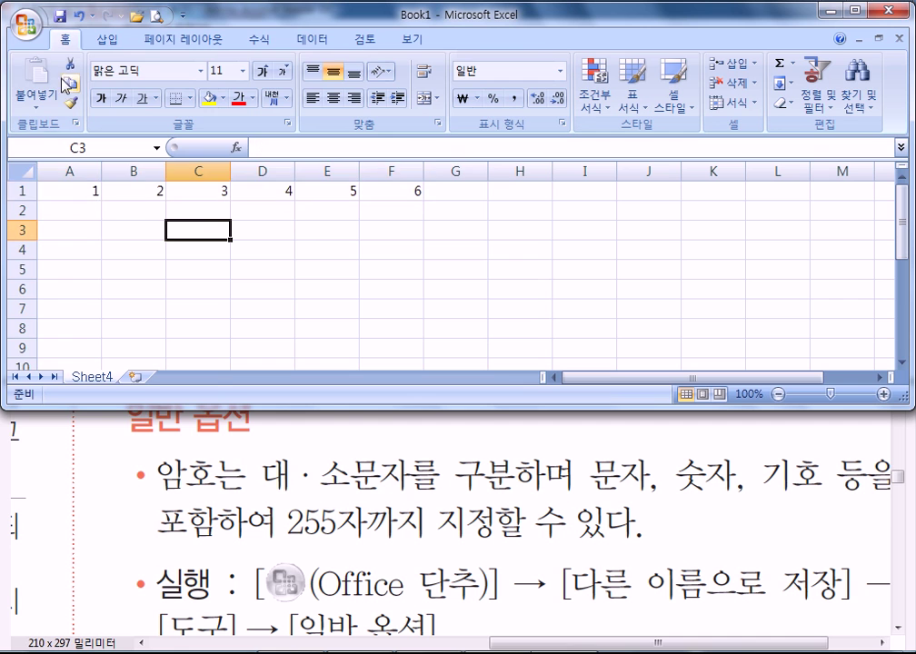
pyautogui.click(25, 23)
pyautogui.click(624, 291)
# - Launch Notepad and type 1 2 3 4 5 6 7 8 separated by spaces
pyautogui.press('super')
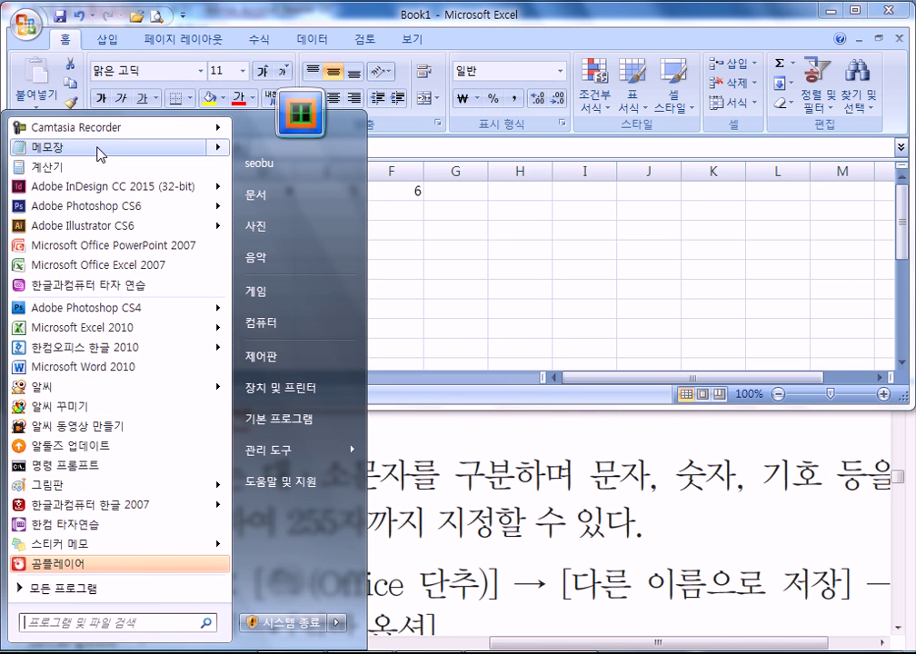
pyautogui.click(98, 148)
pyautogui.write('12345678')
pyautogui.press('Home')
pyautogui.press('Right')
pyautogui.press('Right')
pyautogui.press('Right')
pyautogui.press('Right')
pyautogui.press('Right')
pyautogui.press('Right')
pyautogui.press('Right')
pyautogui.press('End')
pyautogui.press('Return')
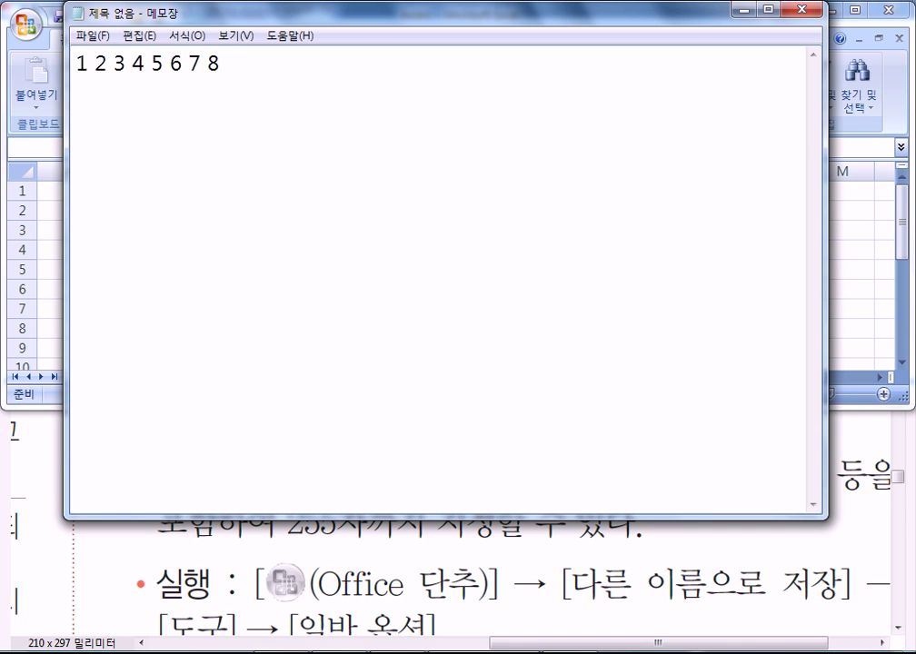
# - On a new line, type 1 to 5 separated by tabs
pyautogui.write('1')
pyautogui.press('BackSpace')
pyautogui.write('1')
pyautogui.press('Tab')
pyautogui.write('2')
pyautogui.press('Tab')
pyautogui.write('3')
pyautogui.press('Tab')
pyautogui.write('4')
pyautogui.press('Tab')
pyautogui.write('8')
pyautogui.press('Tab')
pyautogui.press('BackSpace')
pyautogui.press('BackSpace')
pyautogui.write('5')
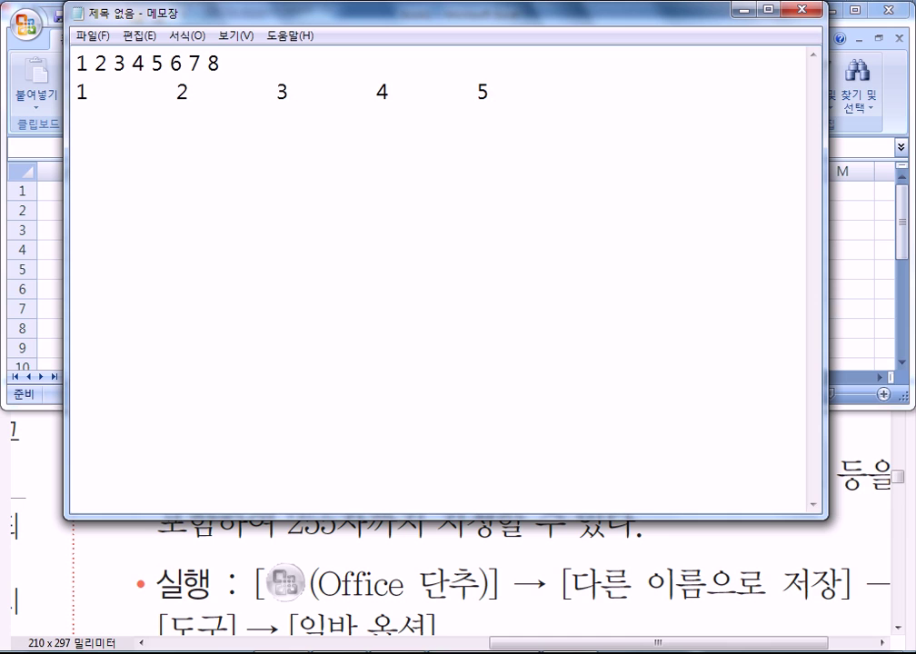
# - Add a third line reading 1,2,3,4,5 and return to Excel
pyautogui.press('Return')
pyautogui.write('1,2,3,4,5')
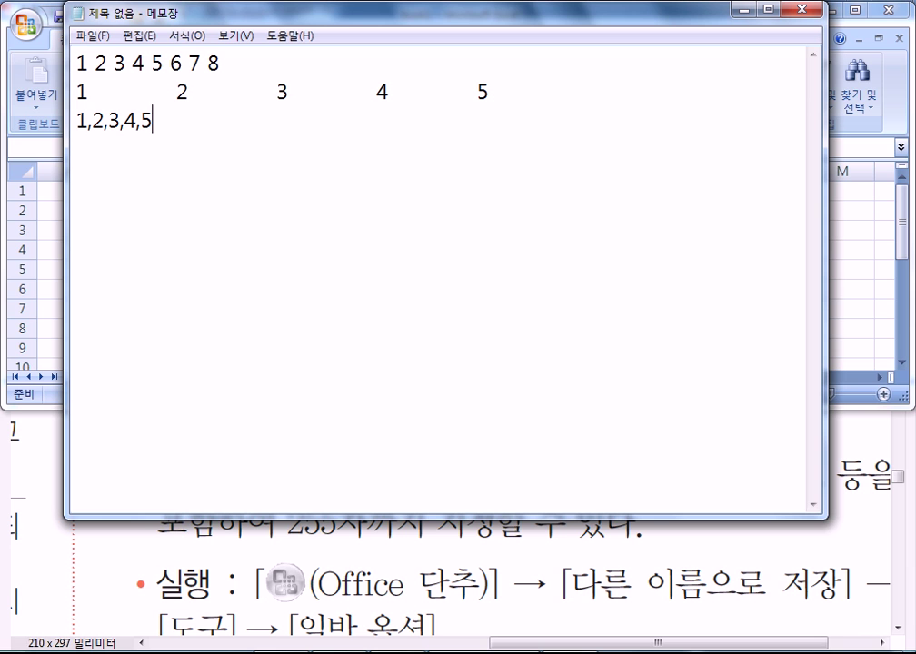
pyautogui.hotkey('alt', 'Tab')
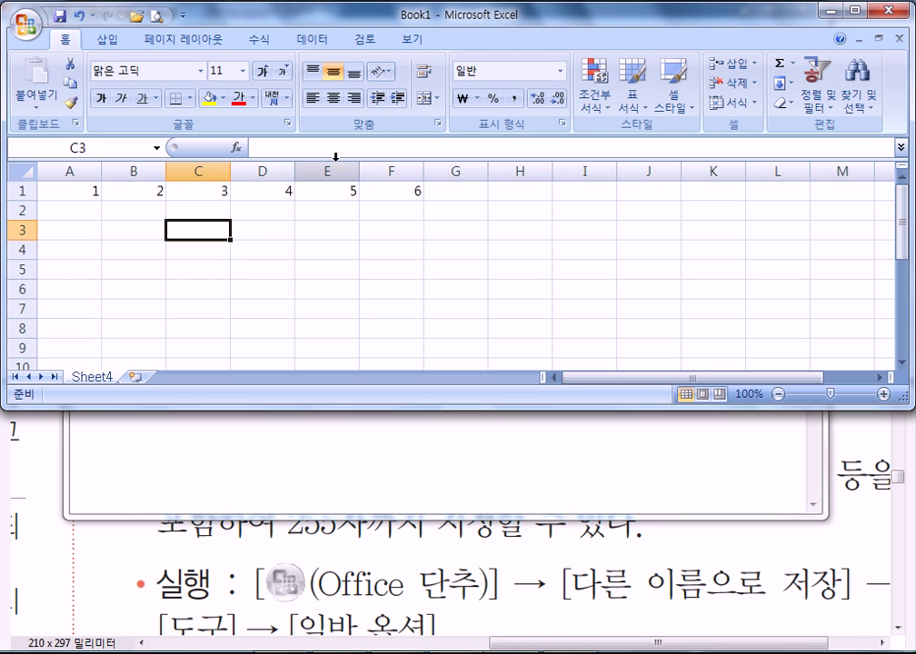
# - In Notepad, add a fourth line: a sample name, a tab, then 서울,양천
pyautogui.hotkey('alt', 'Tab')
pyautogui.press('Return')
pyautogui.write('ghdrl')
pyautogui.press('BackSpace')
pyautogui.press('BackSpace')
pyautogui.press('BackSpace')
pyautogui.press('BackSpace')
pyautogui.press('BackSpace')
pyautogui.press('Hangul')
pyautogui.write('홍길동')
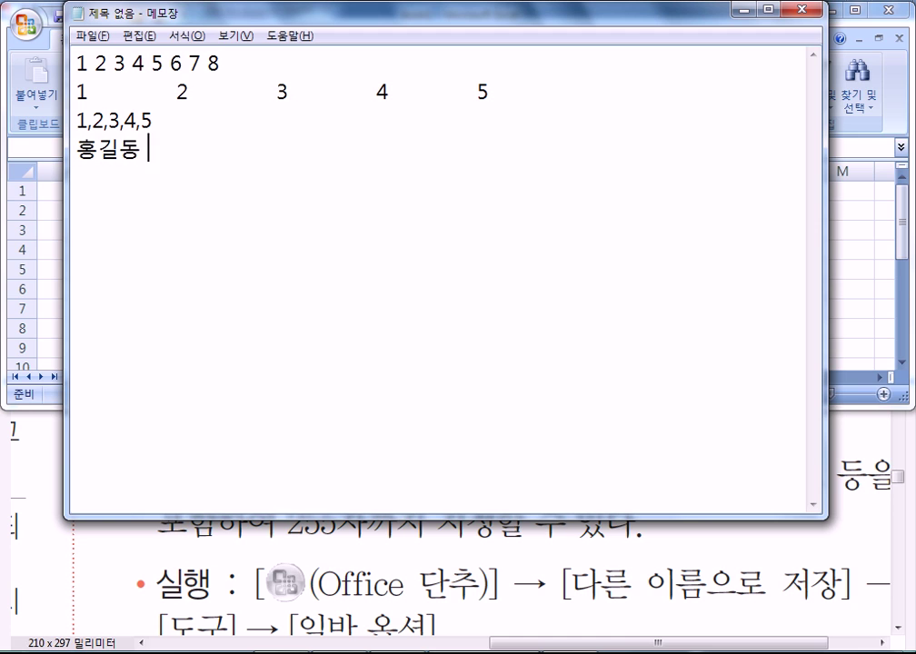
pyautogui.press('BackSpace')
pyautogui.press('Tab')
pyautogui.write('서울')
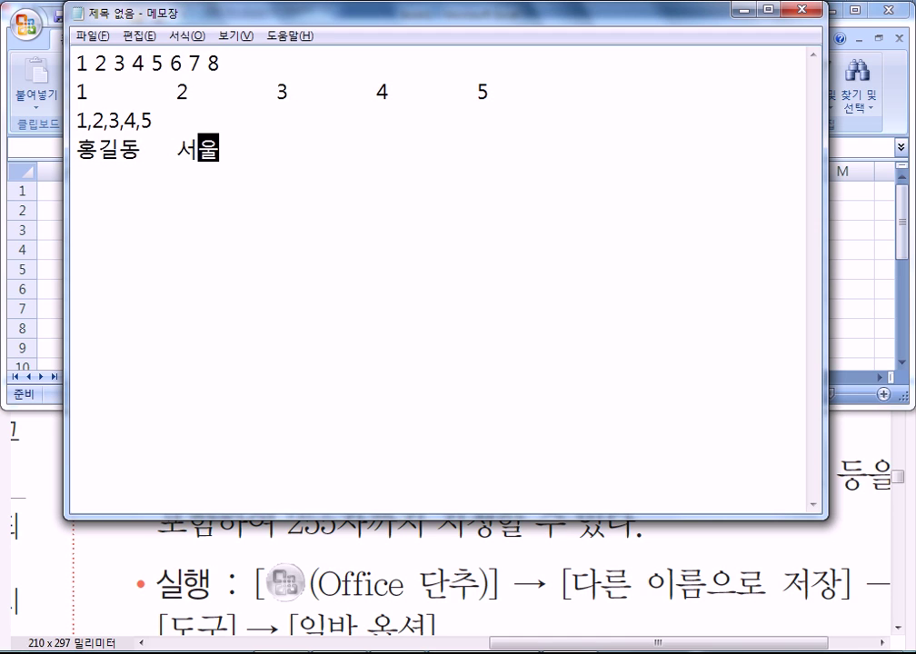
pyautogui.write(',양천')
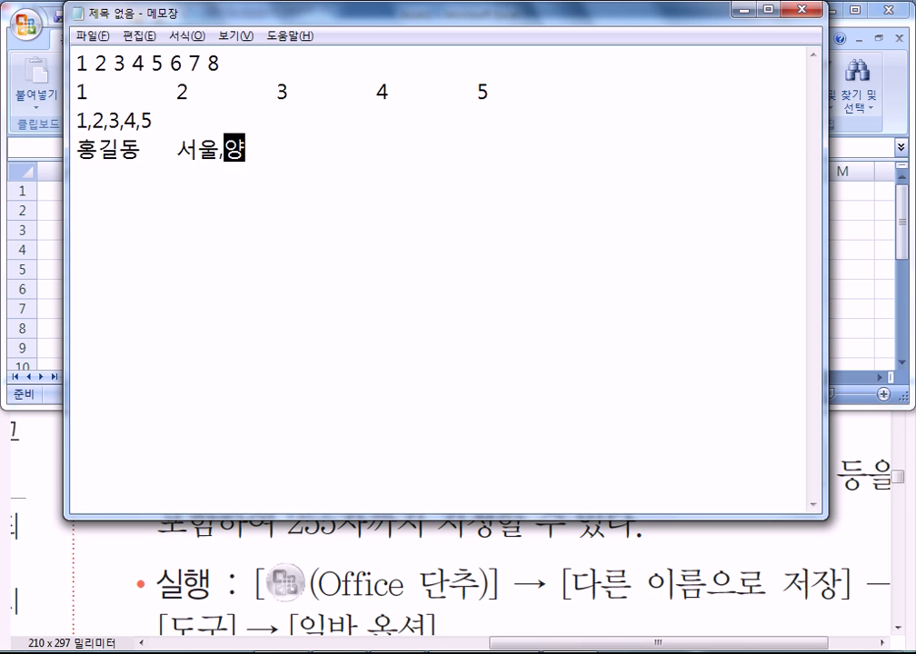
pyautogui.press('Return')
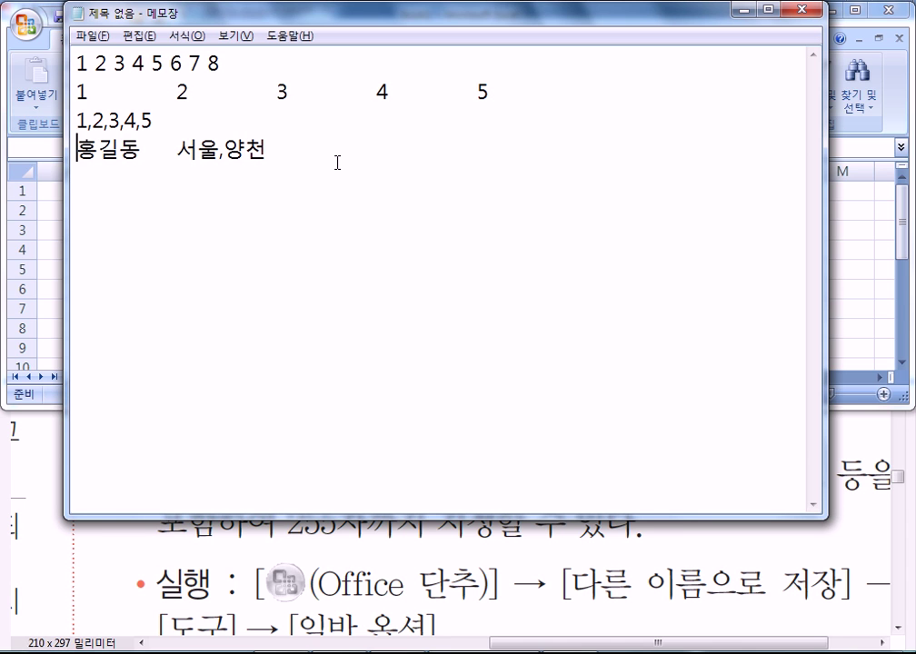
# - Enter the sample name in C3 and 서울,인천 in D3, then select Notepad's tab gap
pyautogui.hotkey('alt', 'Tab')
pyautogui.write('홍길도')
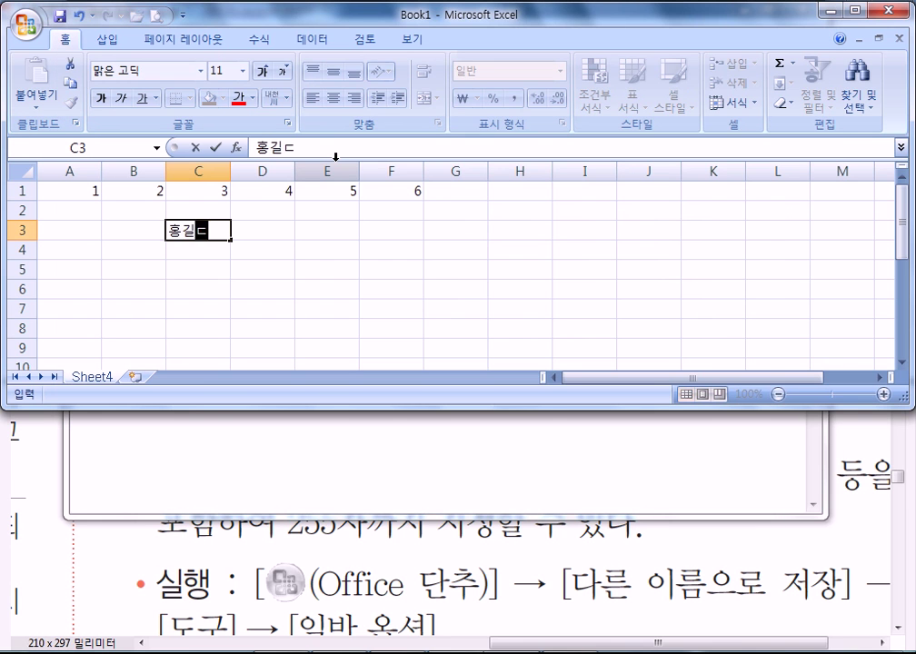
pyautogui.write('ㅇ')
pyautogui.press('Tab')
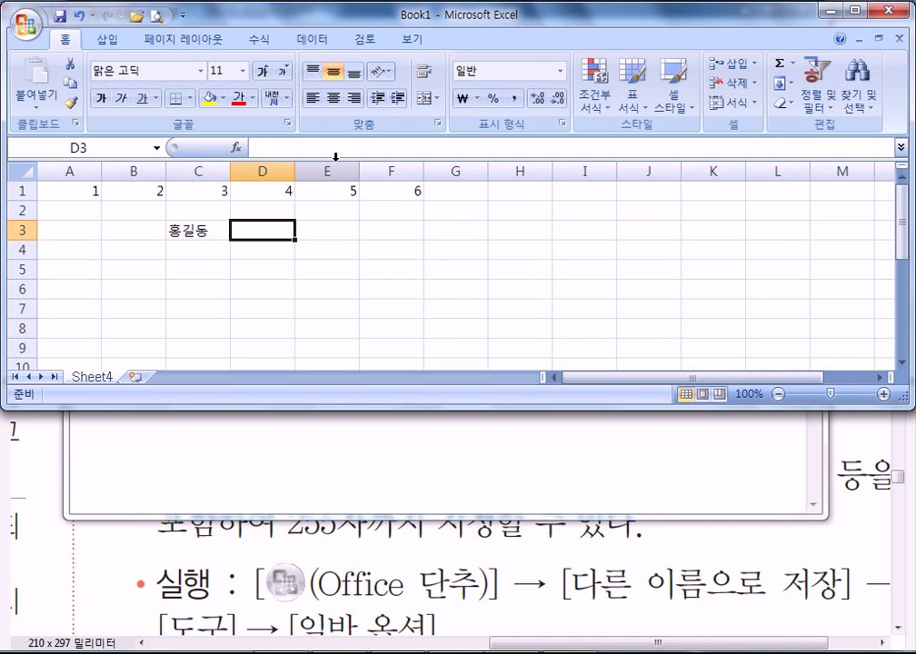
pyautogui.write('서울,인천')
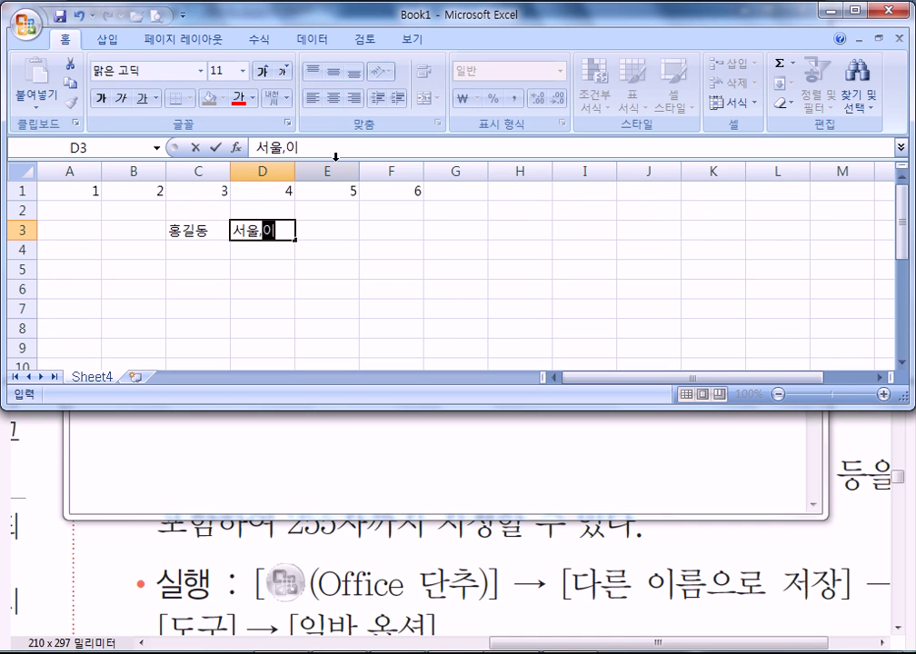
pyautogui.press('Return')
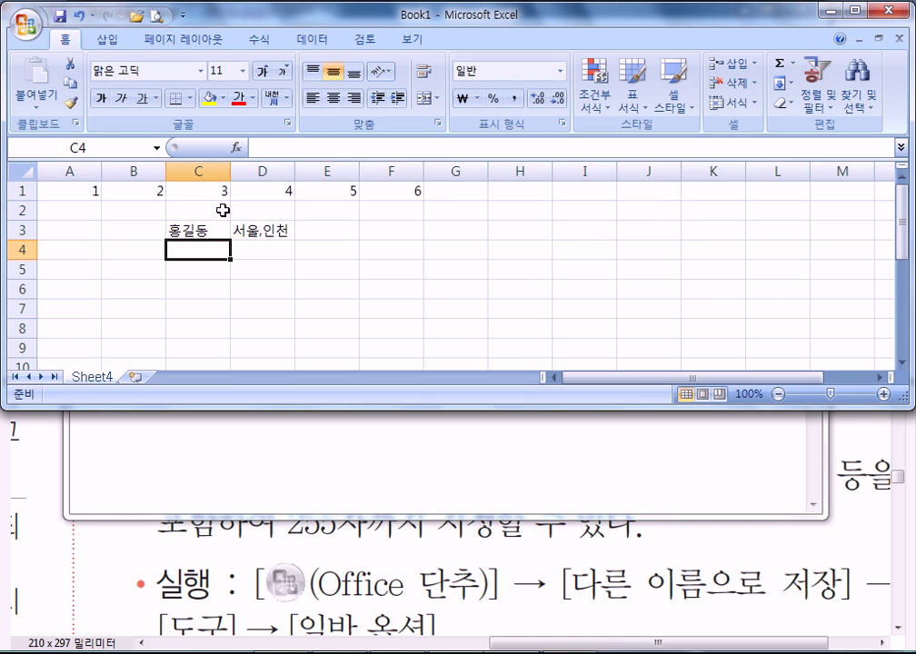
pyautogui.moveTo(202, 233); pyautogui.dragTo(273, 231)
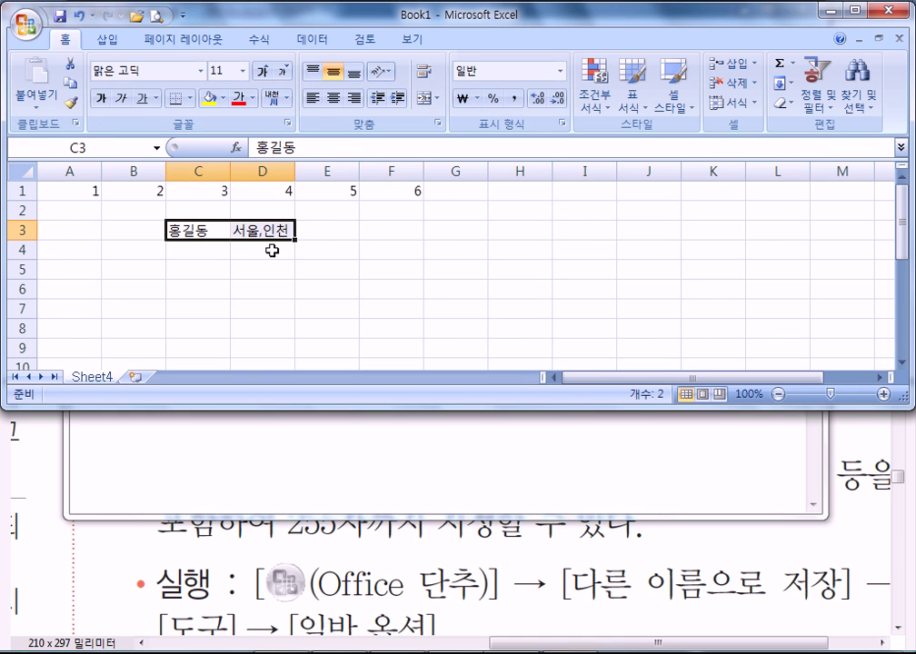
pyautogui.hotkey('alt', 'Tab')
pyautogui.moveTo(141, 150); pyautogui.dragTo(77, 150)
# - Replace the tab after the name with a comma and select the whole line
pyautogui.press('Delete')
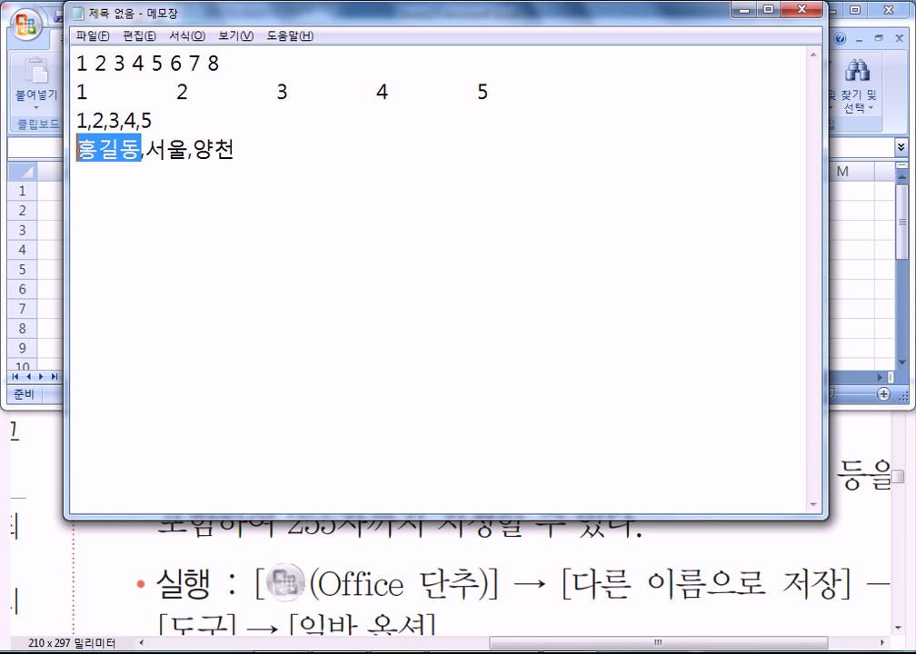
pyautogui.moveTo(145, 150); pyautogui.dragTo(235, 150)
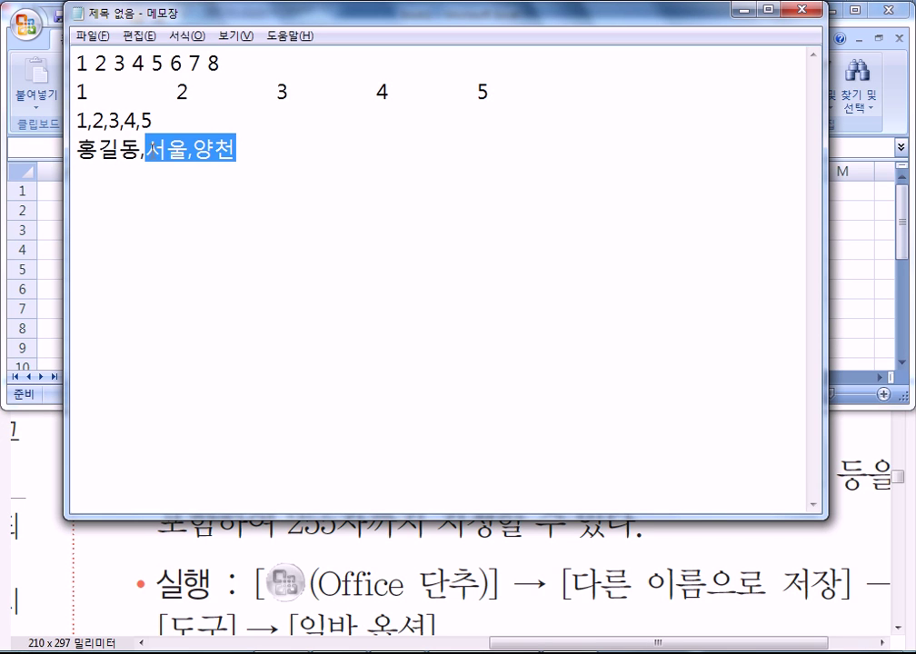
pyautogui.click(139, 152)
pyautogui.click(162, 214)
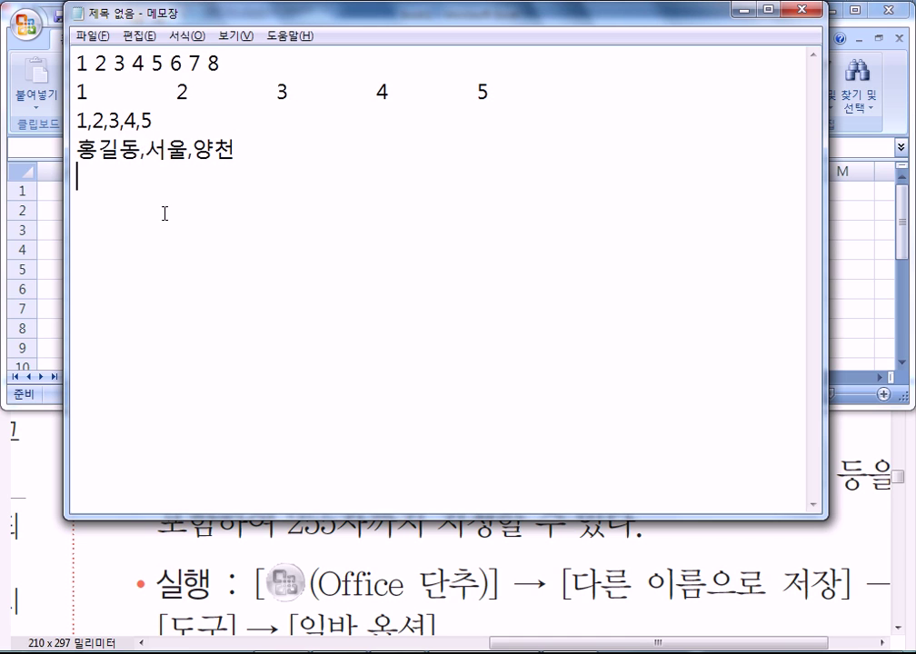
pyautogui.moveTo(83, 162); pyautogui.dragTo(237, 150)
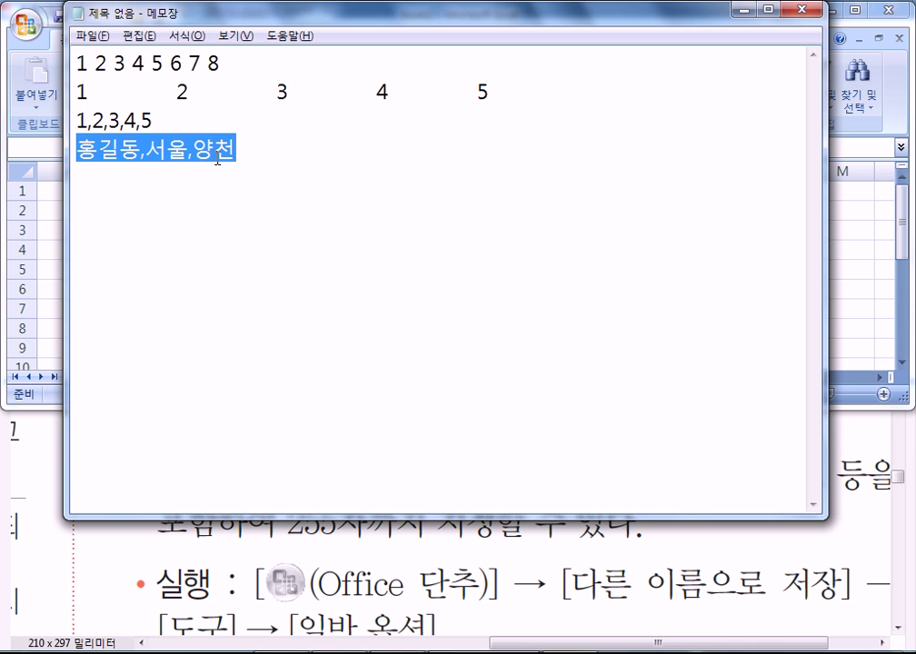
# - Compare the line with Excel's entries at cell C4, then bring the PDF guide forward
pyautogui.hotkey('alt', 'Tab')
pyautogui.click(209, 250)
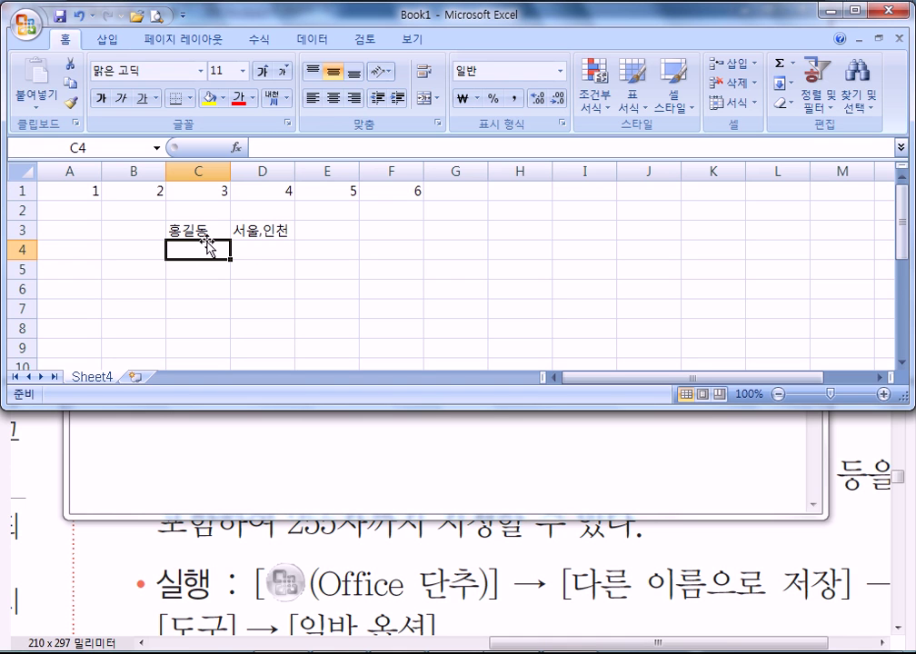
pyautogui.hotkey('alt', 'Tab')
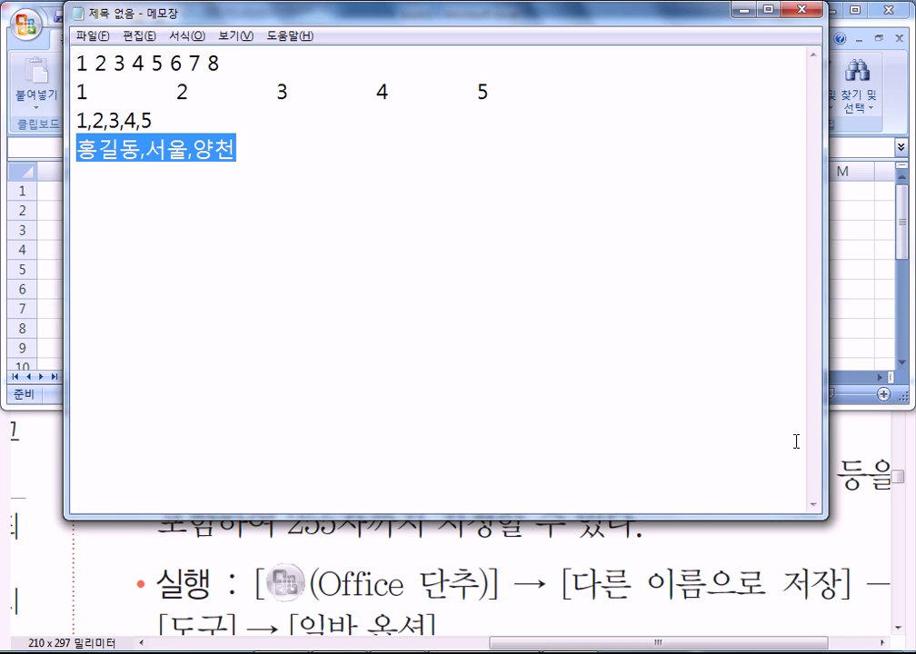
pyautogui.click(687, 445)
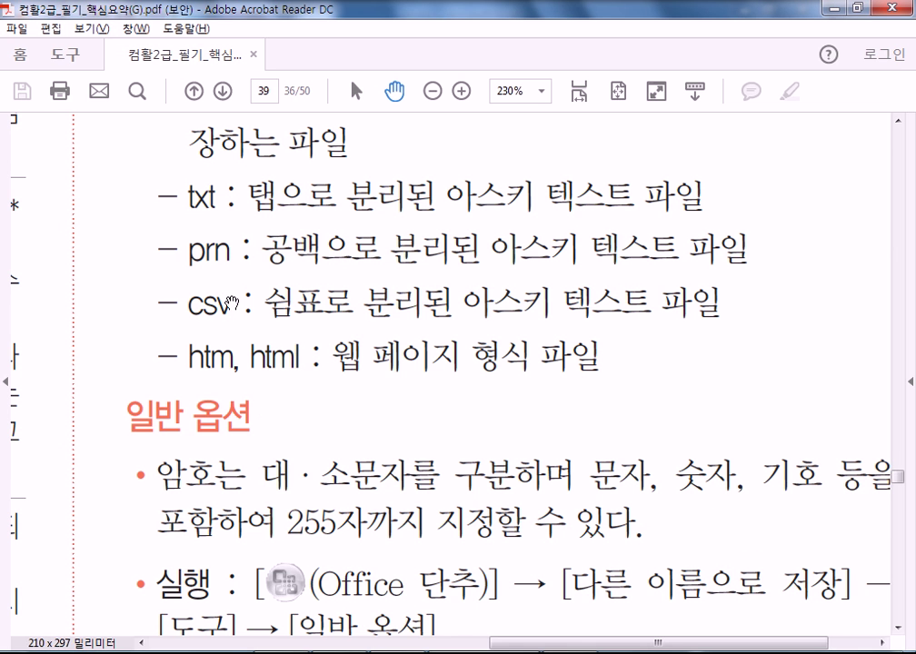
# - Pan to the 일반 옵션 password notes and close Acrobat Reader
pyautogui.moveTo(367, 487); pyautogui.dragTo(314, 261)
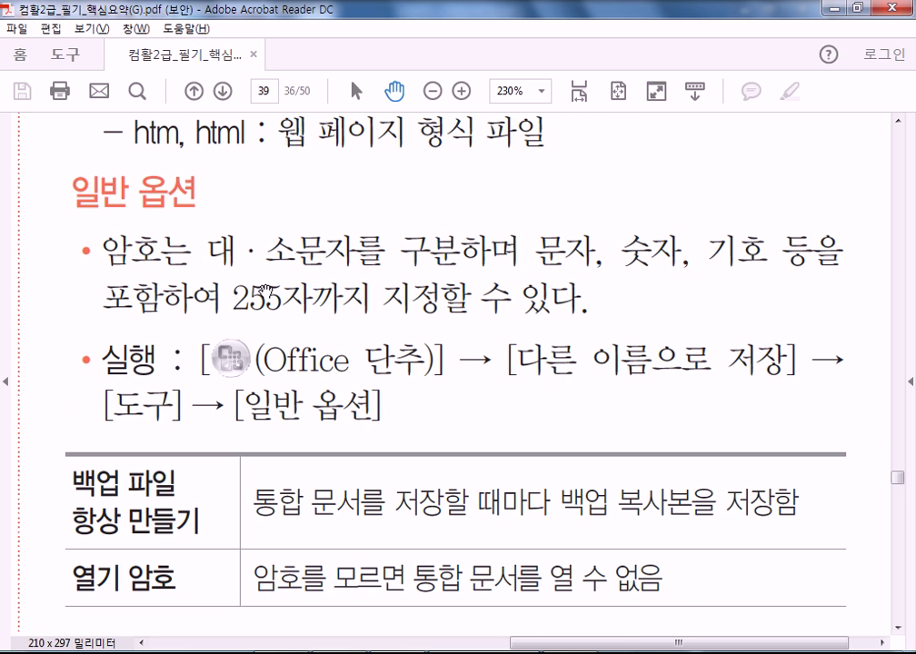
pyautogui.hotkey('alt', 'F4')
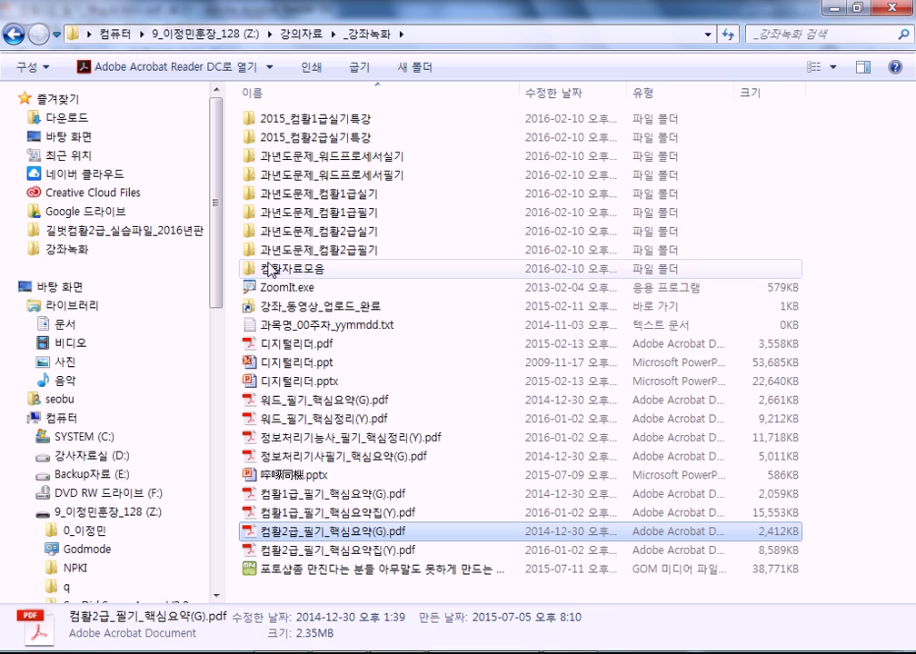
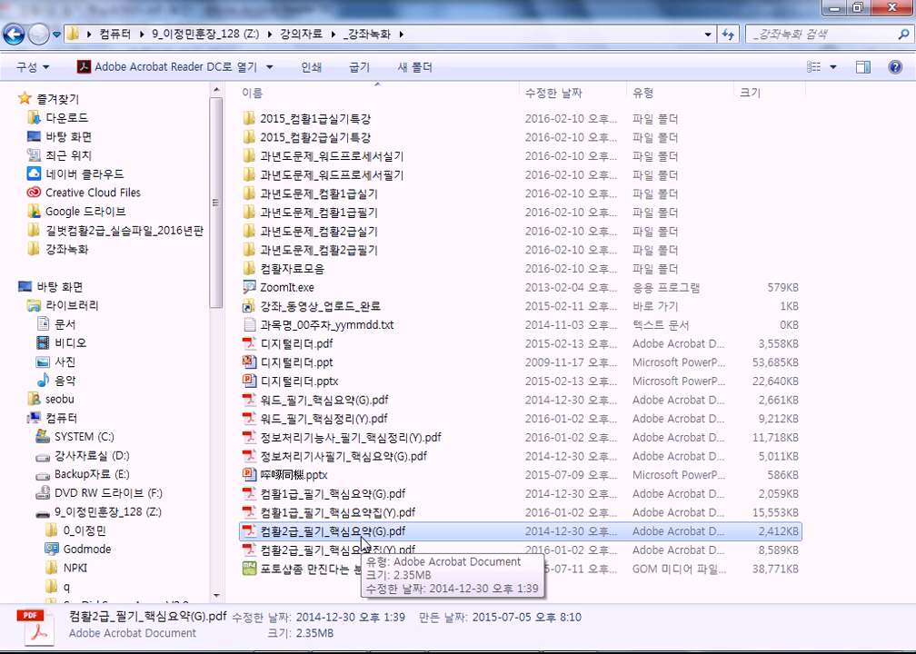
# - Open the 컴활2급 summary PDF, read down to section 098 보호 on page 40, then close it
pyautogui.doubleClick(362, 543)
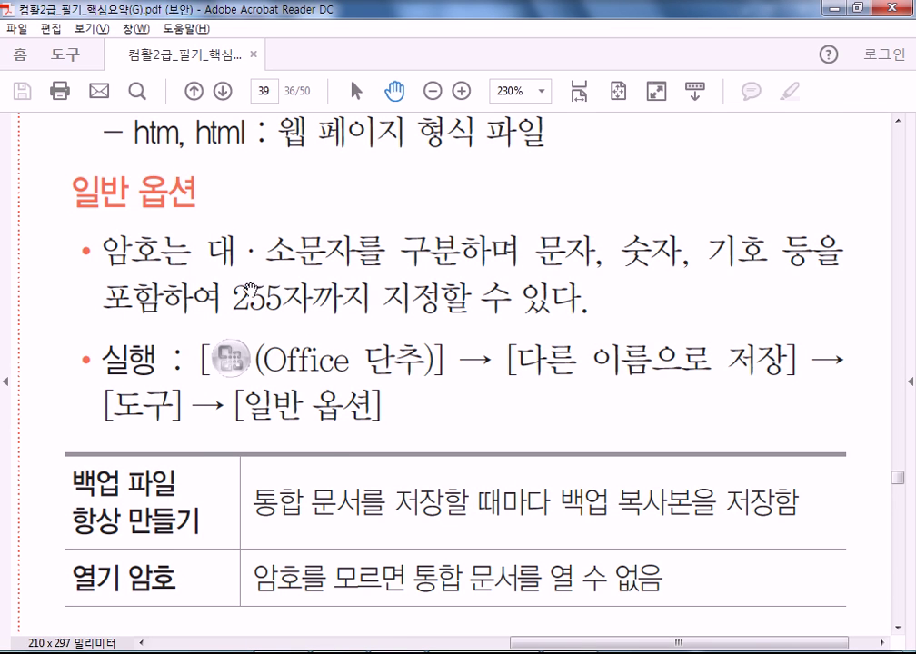
pyautogui.scroll(-1, 363, 449)
pyautogui.scroll(-5, 363, 449)
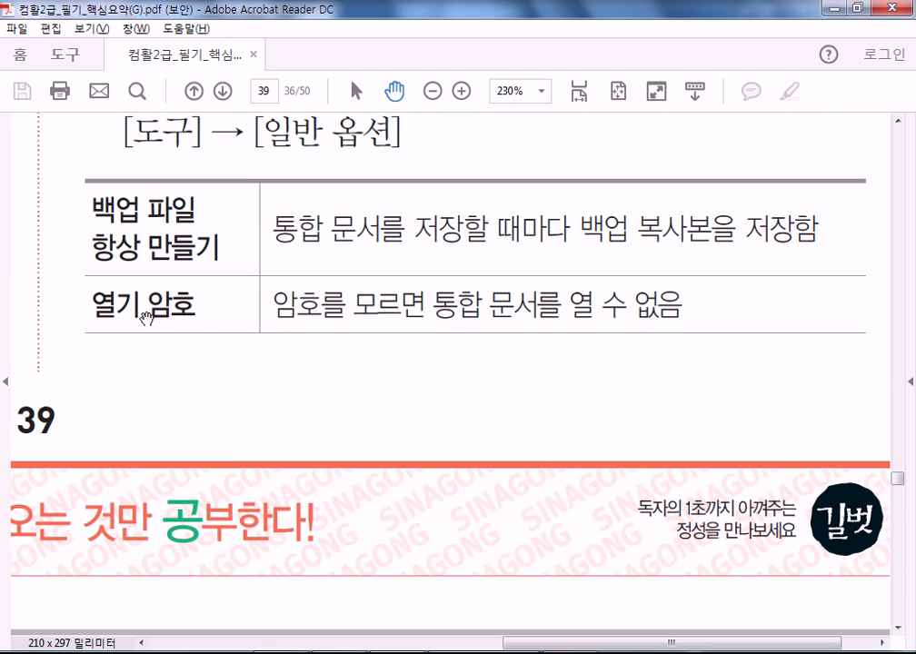
pyautogui.scroll(-12, 403, 474)
pyautogui.scroll(-10, 395, 445)
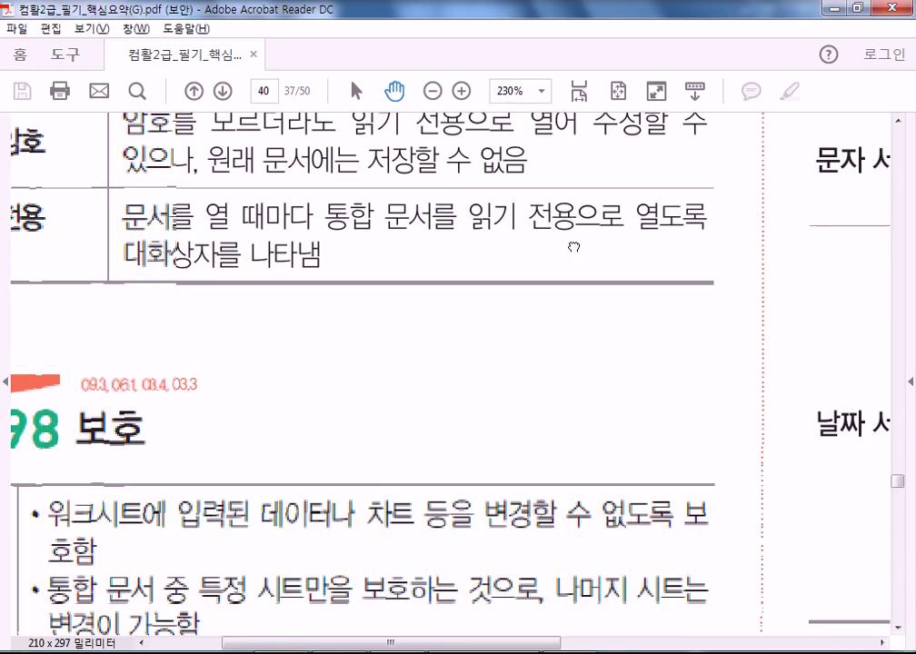
pyautogui.scroll(3, 412, 493)
pyautogui.moveTo(415, 431); pyautogui.dragTo(415, 490)
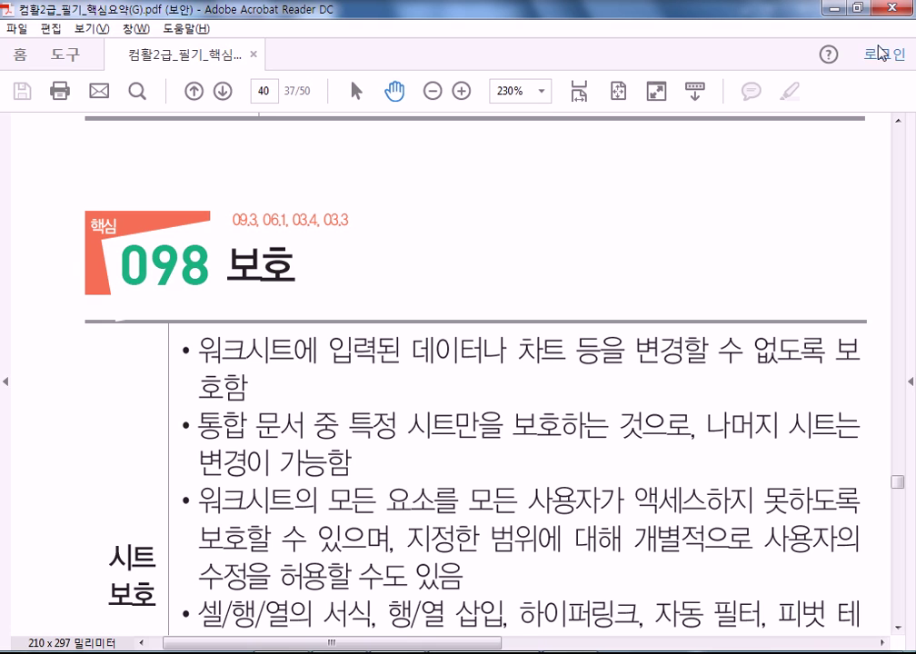
pyautogui.click(879, 8)
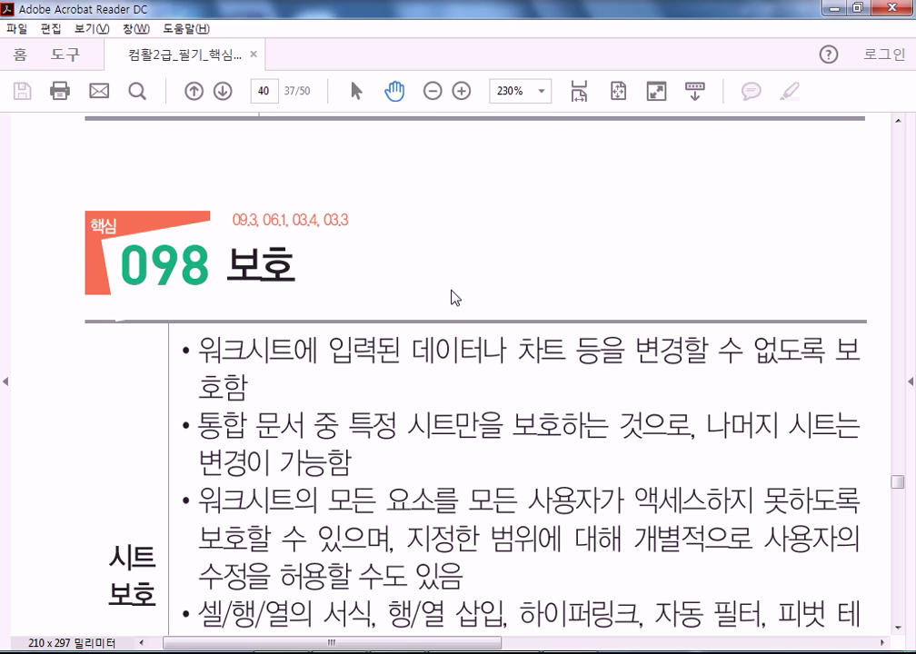
# - Close Explorer, the untitled notes, Book1 and 섹션08문제 without saving, leaving 섹션15문제.xlsm open
pyautogui.click(893, 8)
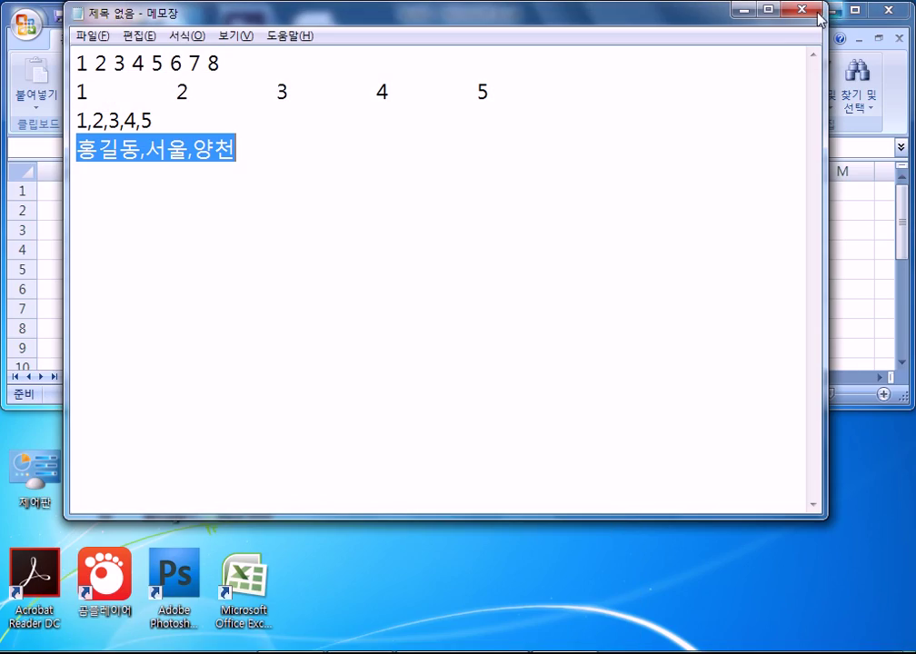
pyautogui.click(802, 9)
pyautogui.click(465, 346)
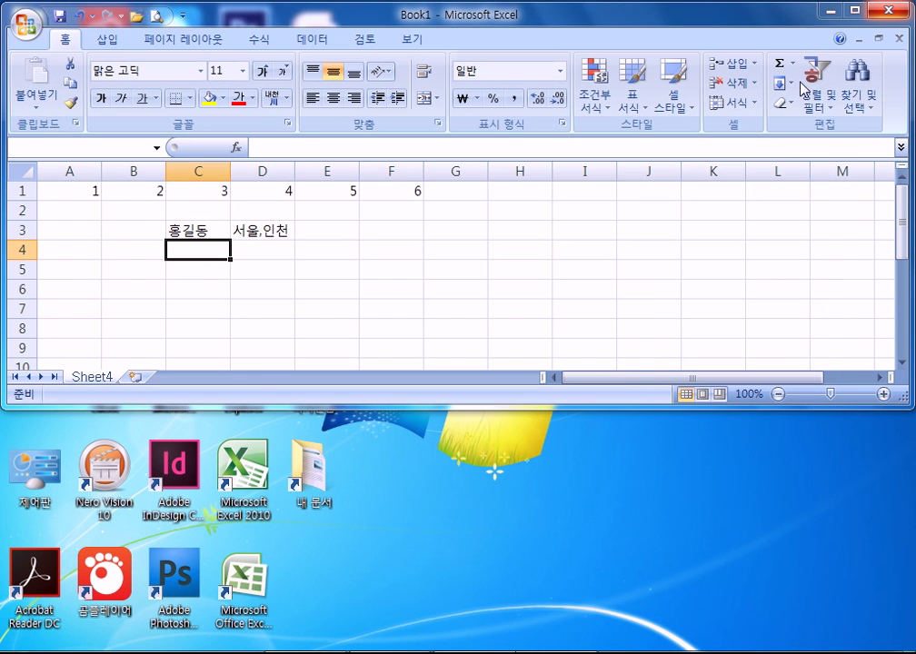
pyautogui.click(878, 10)
pyautogui.click(464, 375)
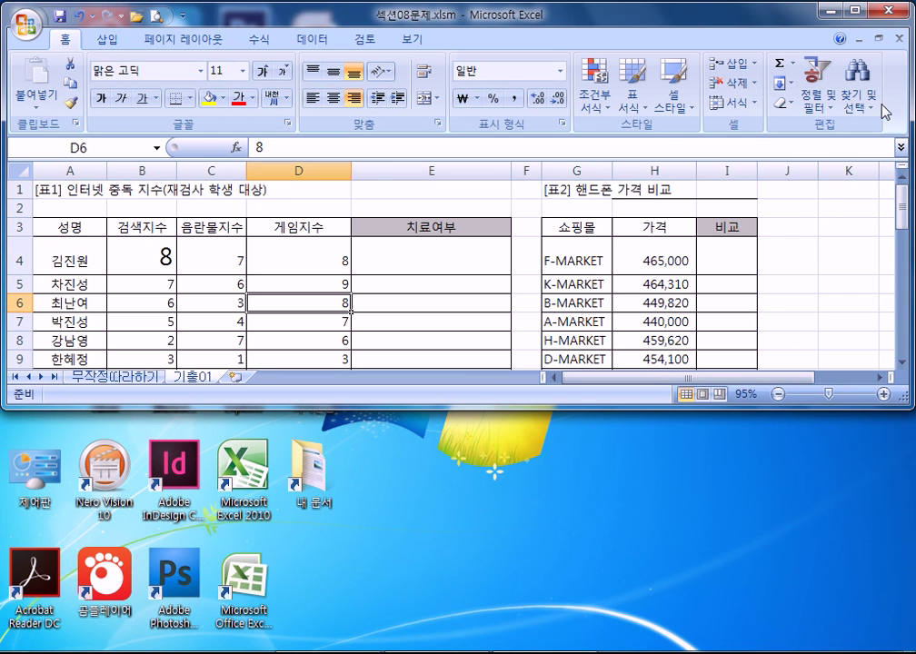
pyautogui.click(878, 10)
pyautogui.click(474, 377)
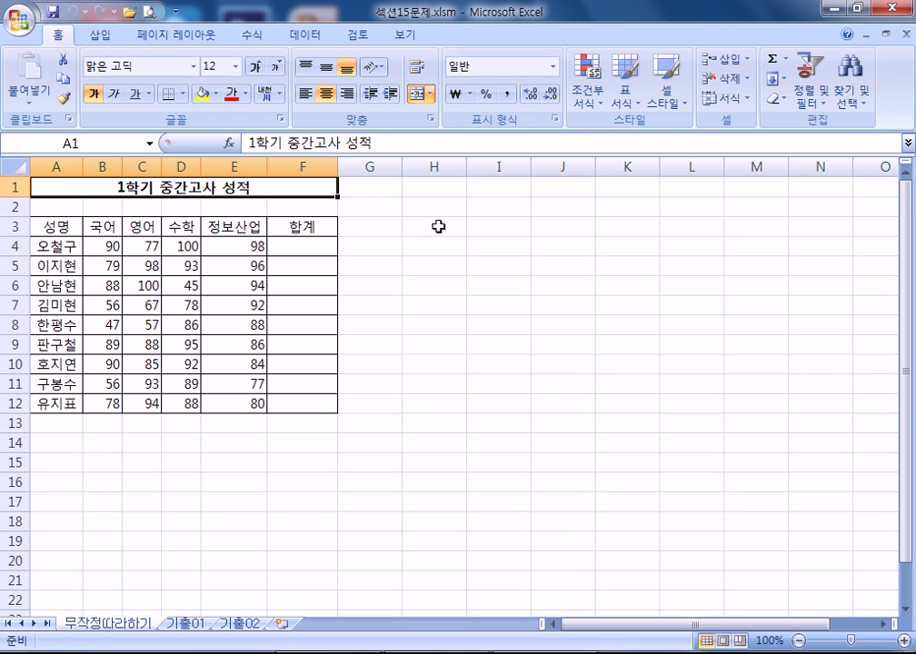
# - Select H2:H12, enlarge its font twice, then undo both enlargements
pyautogui.click(417, 212)
pyautogui.moveTo(417, 212); pyautogui.dragTo(445, 399)
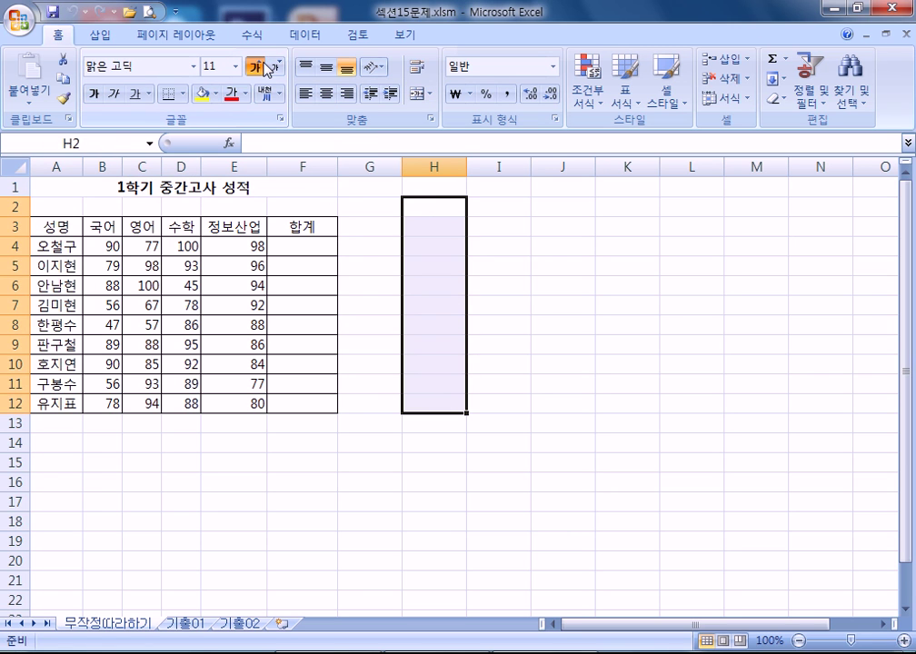
pyautogui.click(261, 67)
pyautogui.click(262, 67)
pyautogui.click(261, 67)
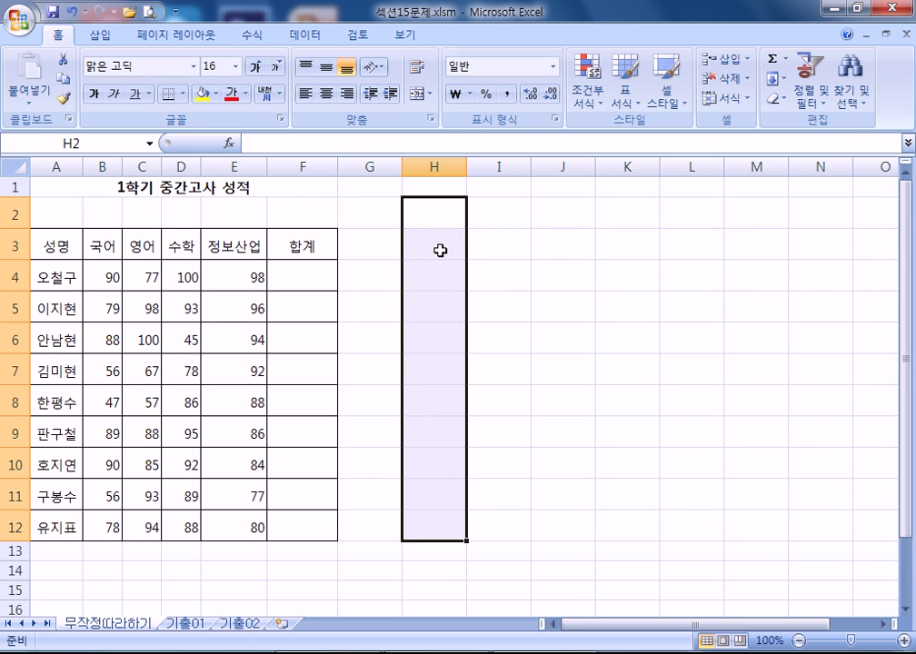
pyautogui.hotkey('ctrl', 'z')
pyautogui.hotkey('ctrl', 'z')
pyautogui.hotkey('ctrl', 'z')
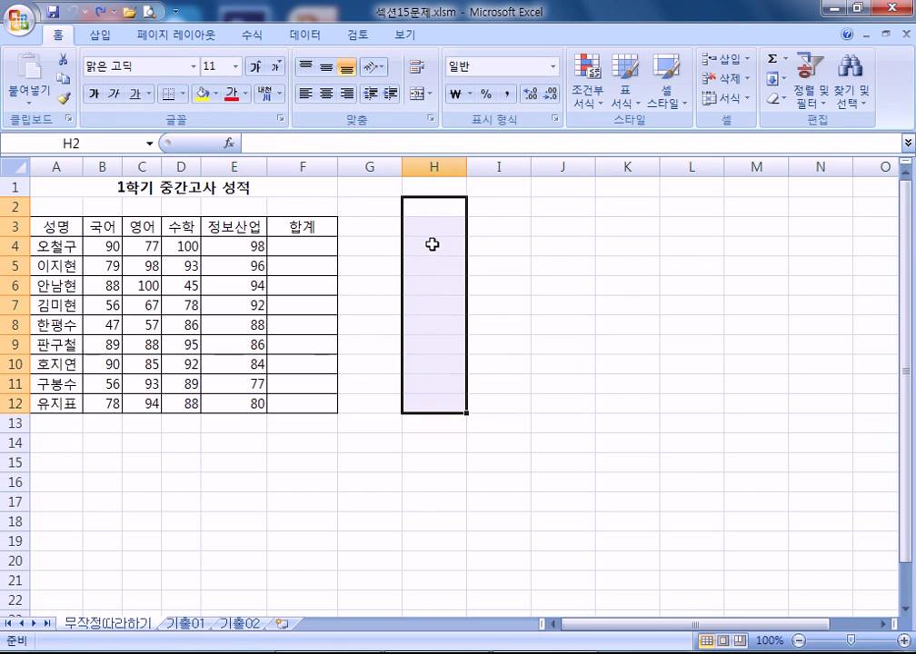
pyautogui.click(434, 238)
# - Enter the note '* 매크로 = 명령들의 모임' in cell H3
pyautogui.click(422, 218)
pyautogui.write('* a')
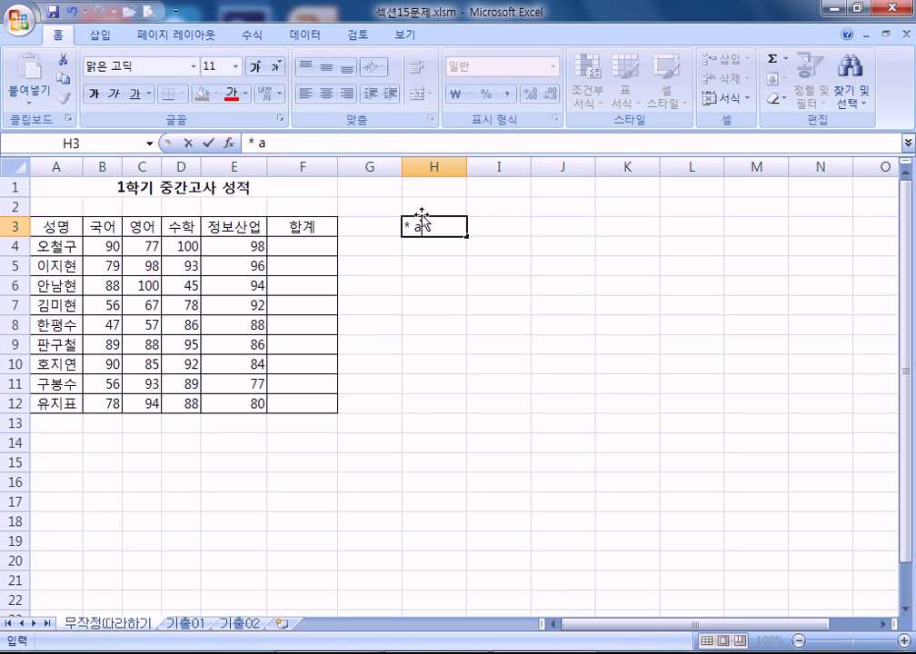
pyautogui.press('BackSpace')
pyautogui.write('명령들의 모임')
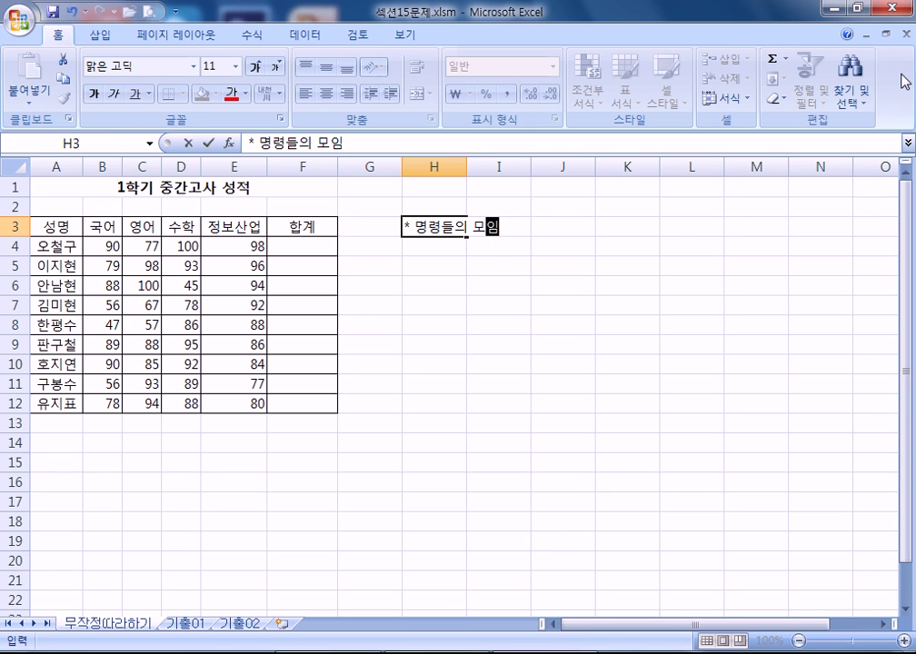
pyautogui.press('Left')
pyautogui.press('Right')
pyautogui.press('F2')
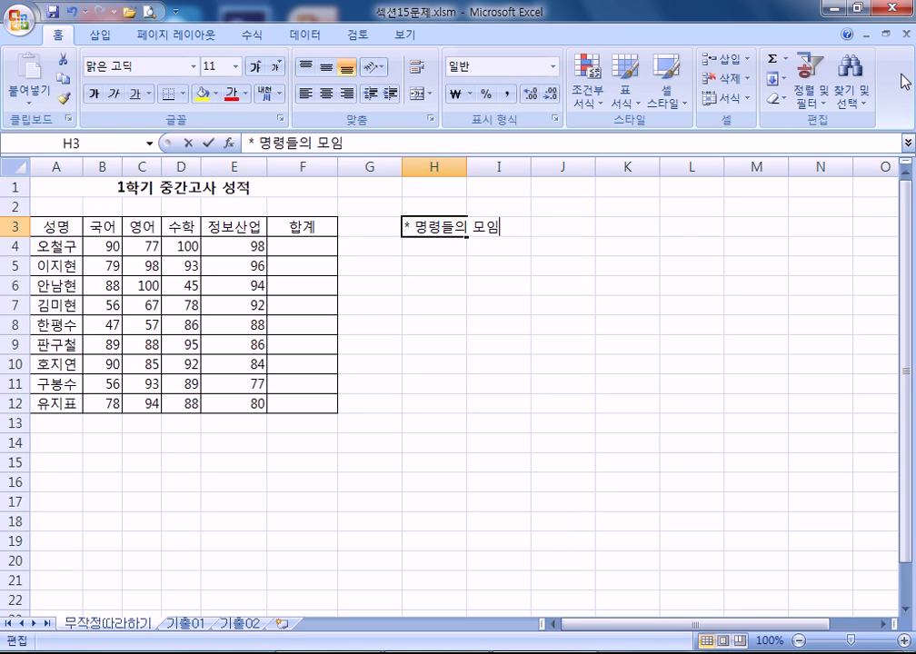
pyautogui.press('Home')
pyautogui.press('Right')
pyautogui.press('Right')
pyautogui.write('매크로 =')
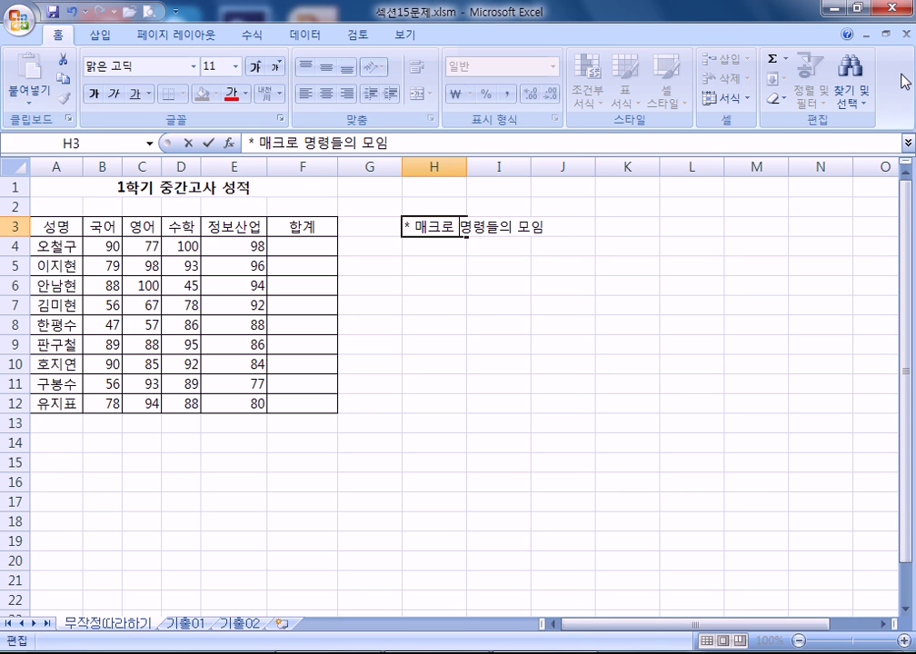
pyautogui.press('Return')
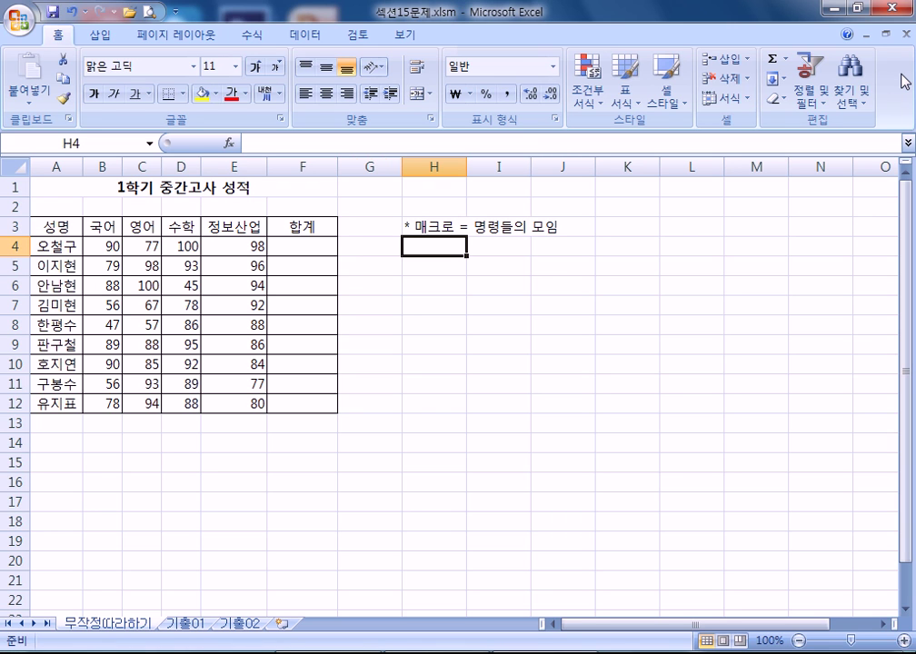
# - List the macro steps in H5–H7: '1. F4셀로 이동', '2. 합계를 계산', '3. 자동채우기'
pyautogui.click(440, 265)
pyautogui.write('1.')
pyautogui.press('BackSpace')
pyautogui.write('F4셀로 이동')
pyautogui.press('Return')
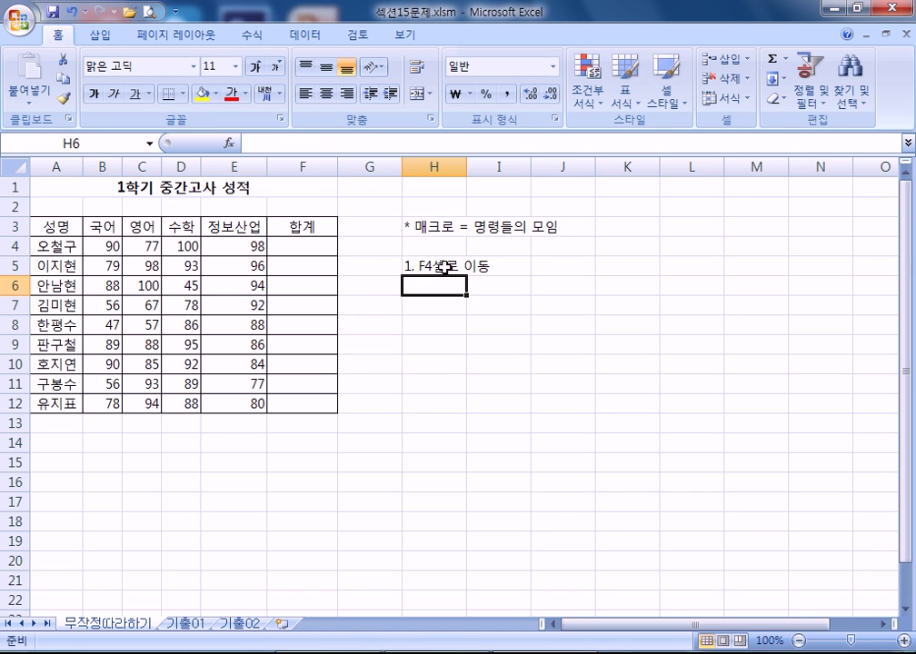
pyautogui.click(301, 245)
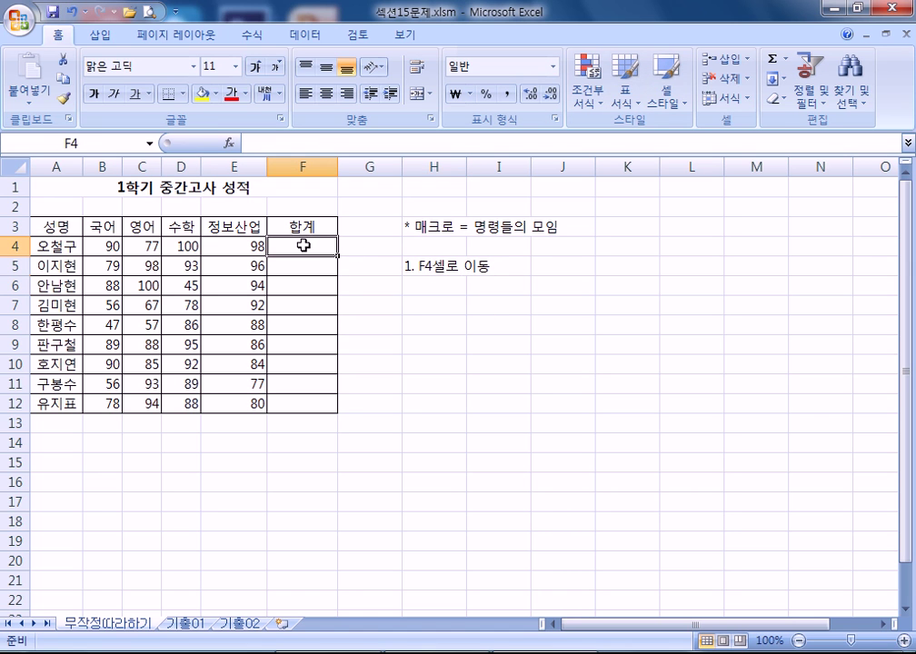
pyautogui.click(423, 285)
pyautogui.write('2.')
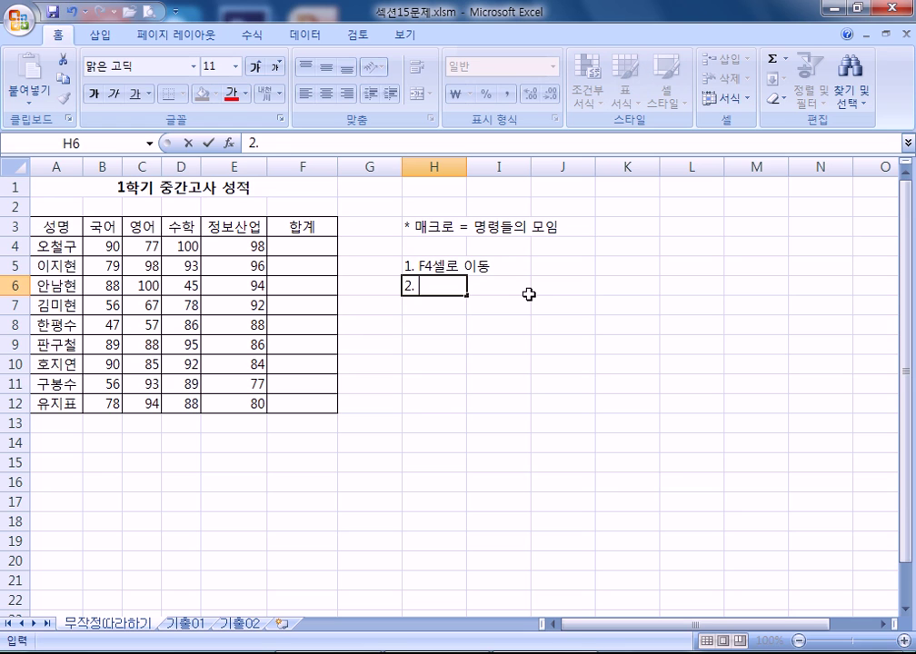
pyautogui.write(' 합계를 ㄱ계산')
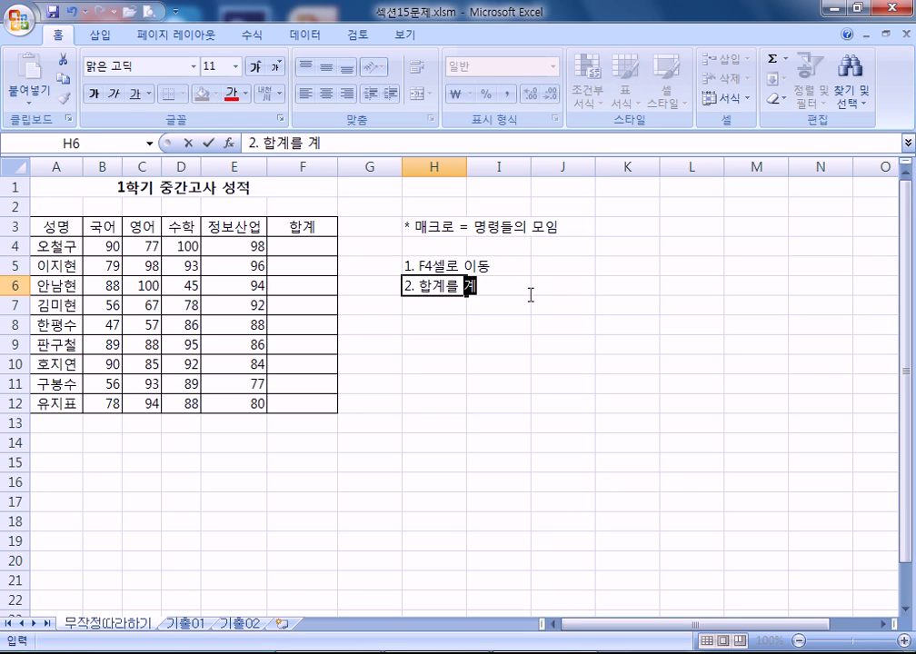
pyautogui.press('Return')
pyautogui.write('3.')
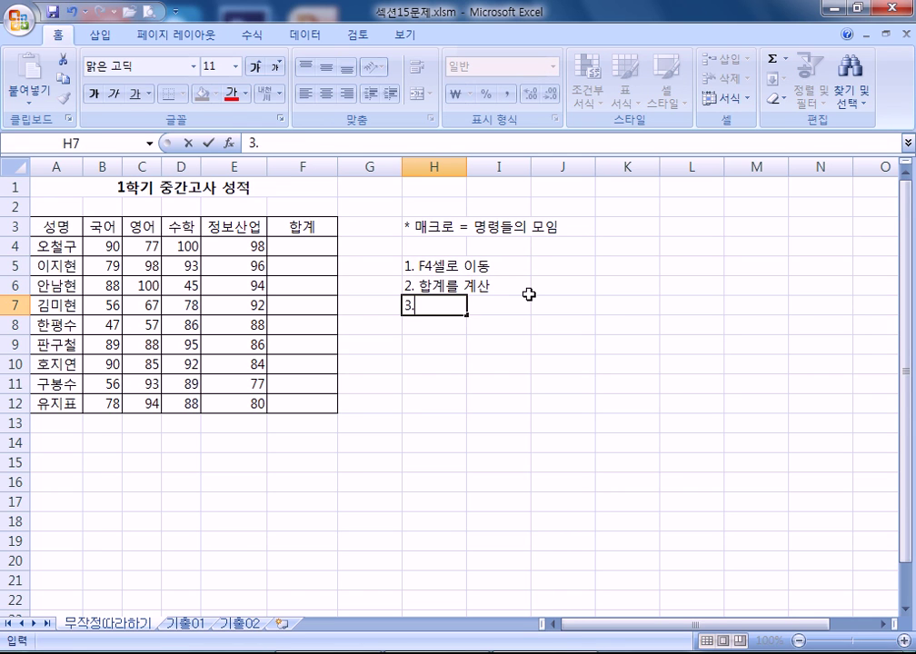
pyautogui.write(' 잘동채우기')
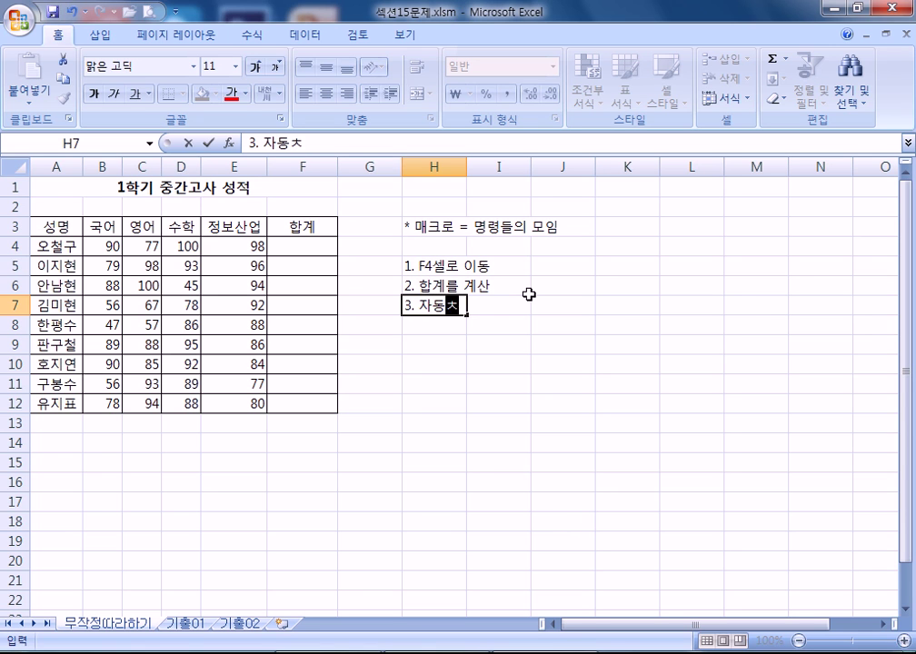
pyautogui.press('Return')
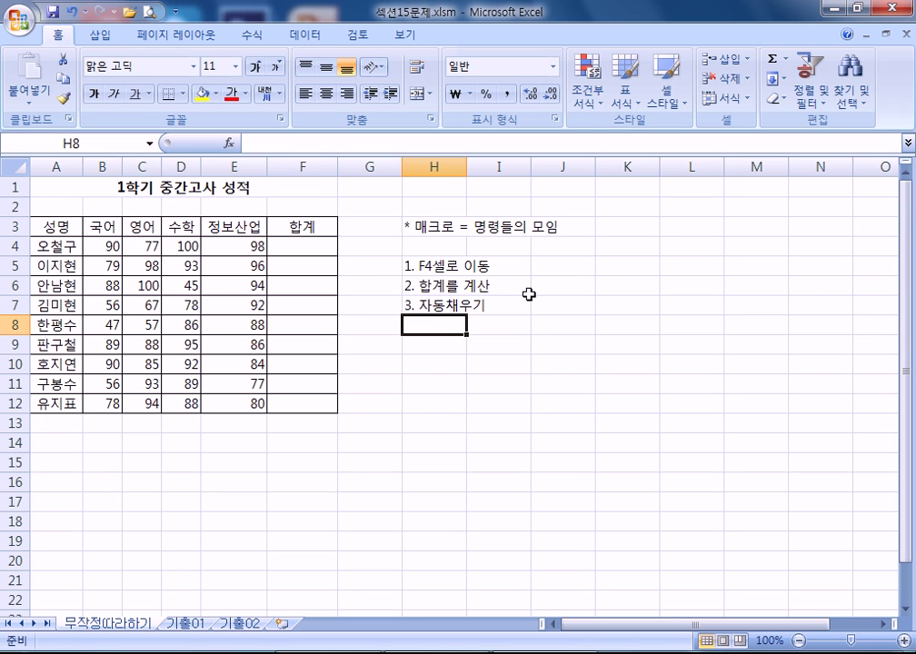
# - Revise H6 to read '2. 합계를 자동 합계 기능을 이용해서 계산', then select H9
pyautogui.press('Up')
pyautogui.press('Up')
pyautogui.click(528, 293)
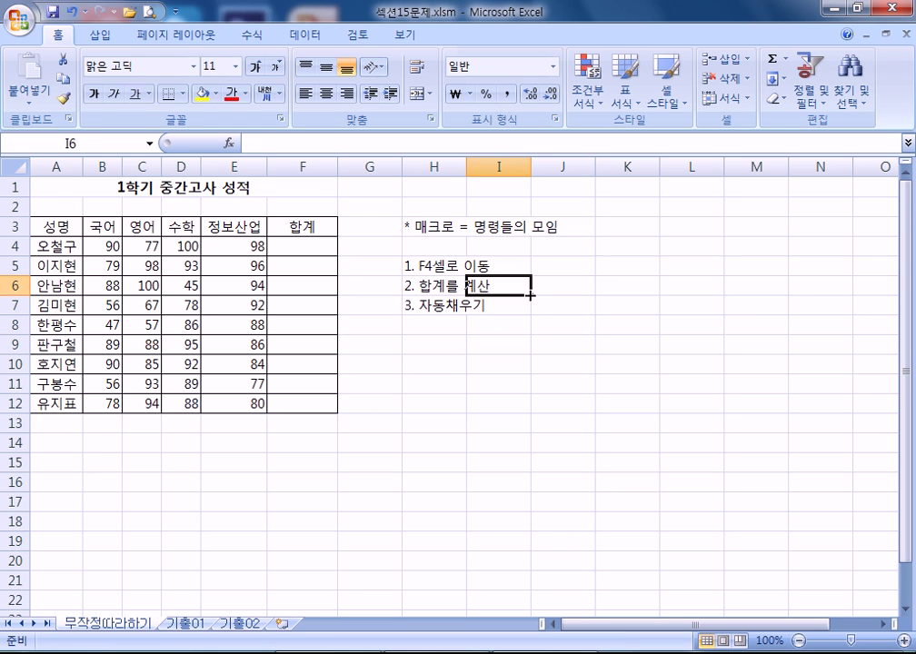
pyautogui.press('Up')
pyautogui.press('Left')
pyautogui.press('Down')
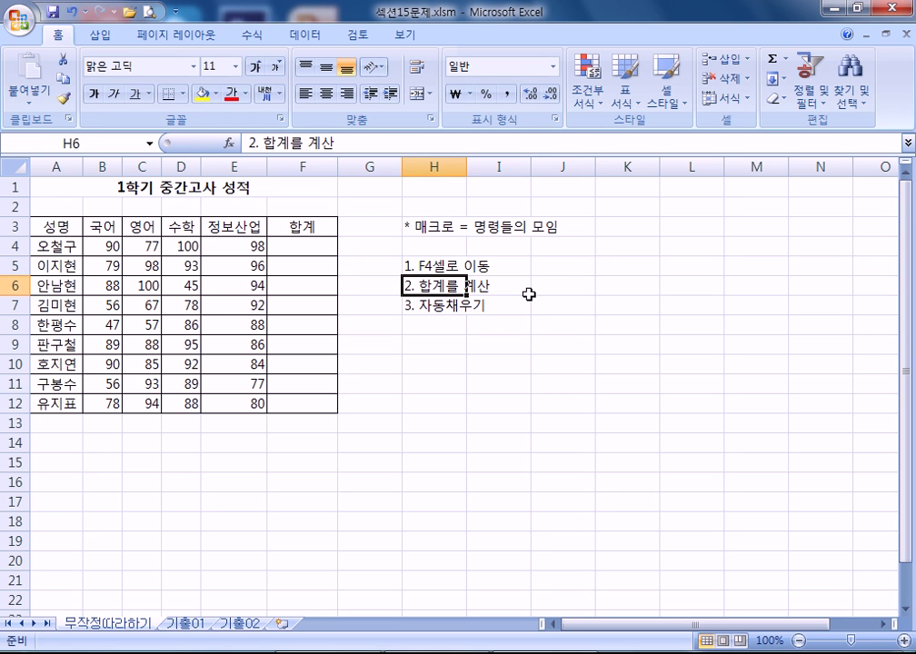
pyautogui.press('F2')
pyautogui.press('Left')
pyautogui.press('Left')
pyautogui.press('Left')
pyautogui.press('Right')
pyautogui.press('Right')
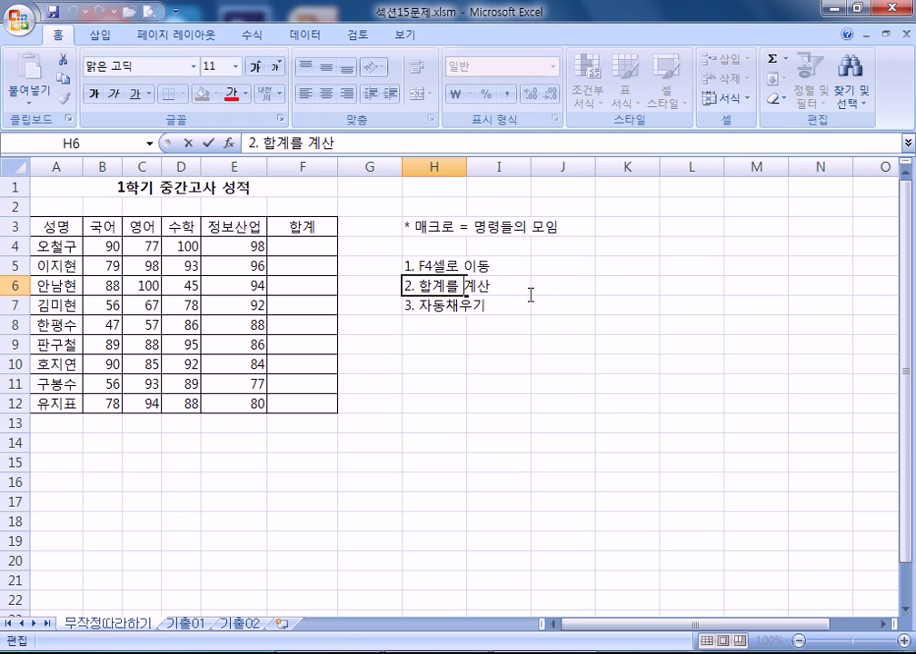
pyautogui.write('ㅈ')
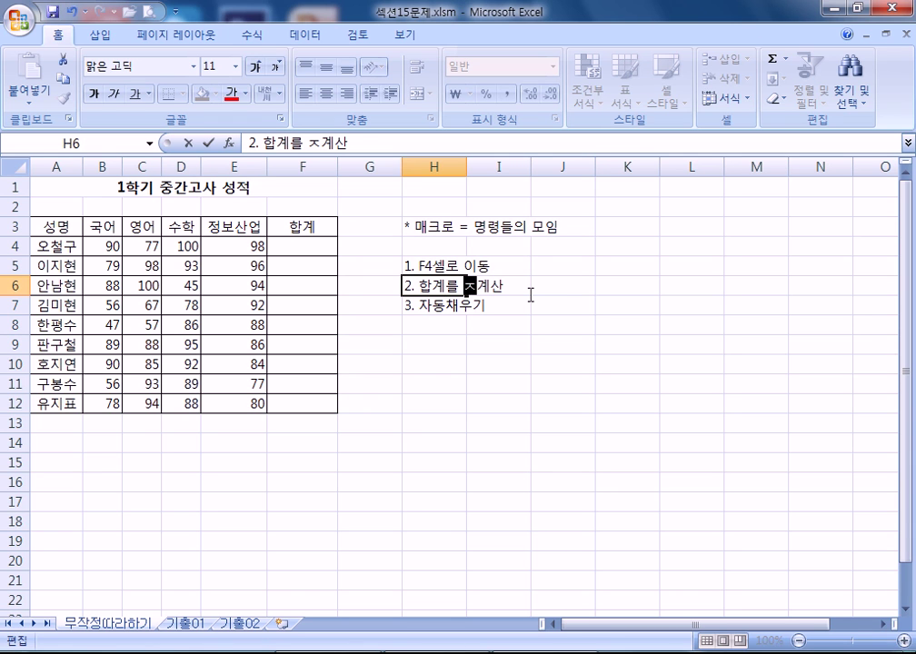
pyautogui.write('ㅏ동')
pyautogui.press('BackSpace')
pyautogui.press('BackSpace')
pyautogui.press('BackSpace')
pyautogui.write('자동 합계')
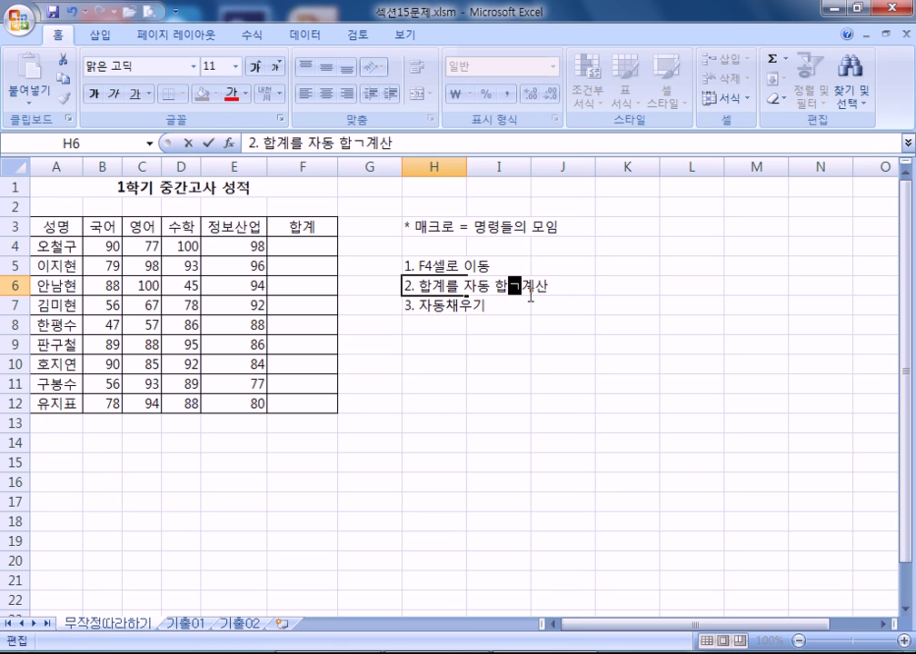
pyautogui.write(' 기능을 이요')
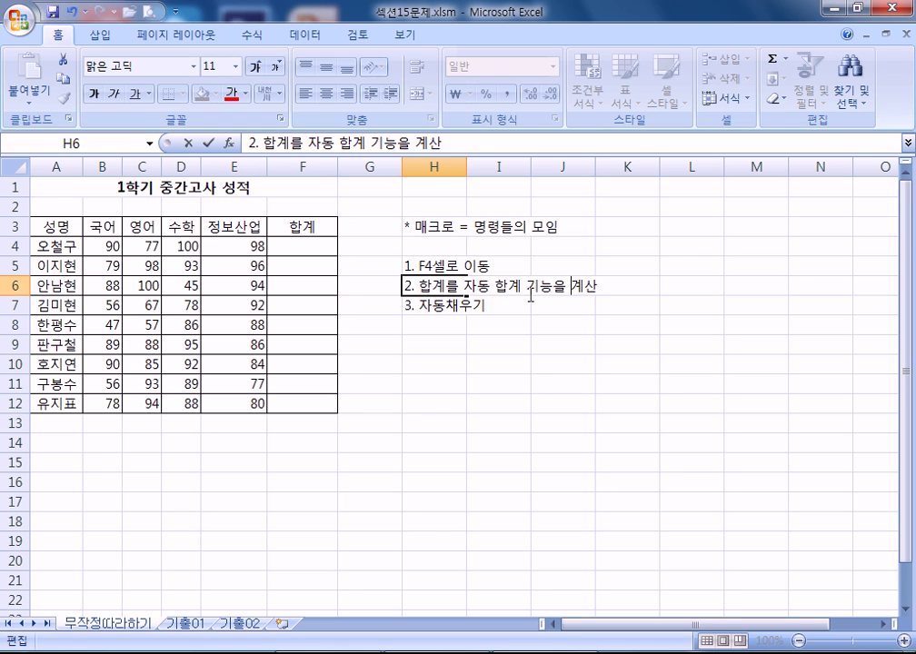
pyautogui.write('ㅇ해서')
pyautogui.press('Return')
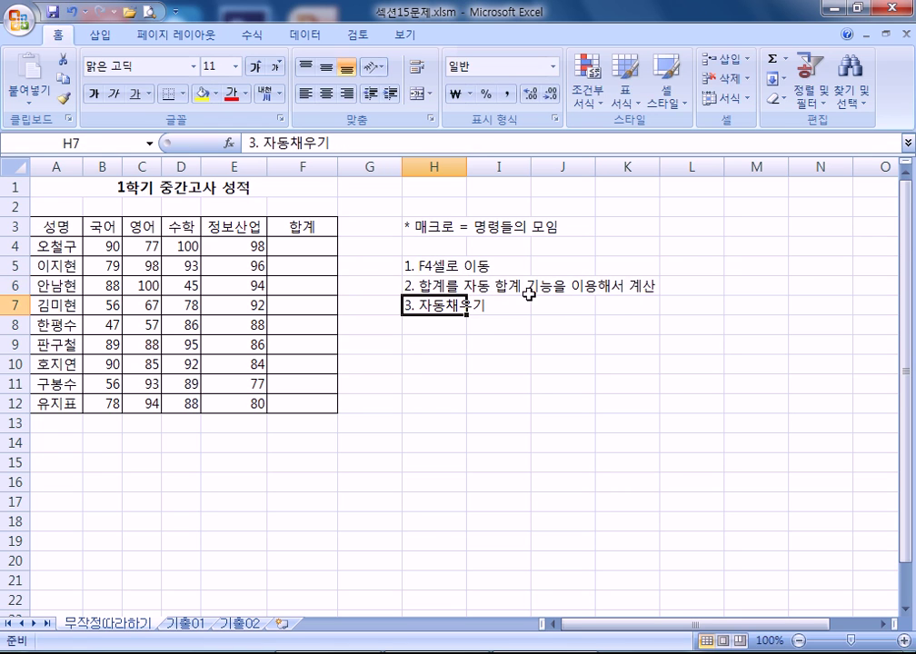
pyautogui.press('Return')
pyautogui.click(428, 345)
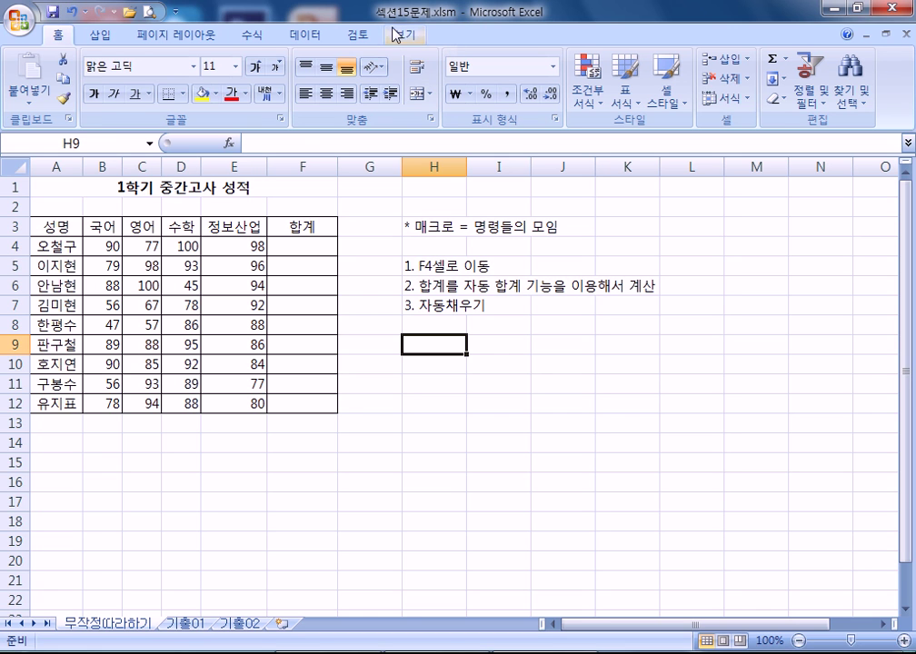
# - Turn on '리본 메뉴에 개발 도구 탭 표시' in Excel Options and show the 개발 도구 tab
pyautogui.click(15, 21)
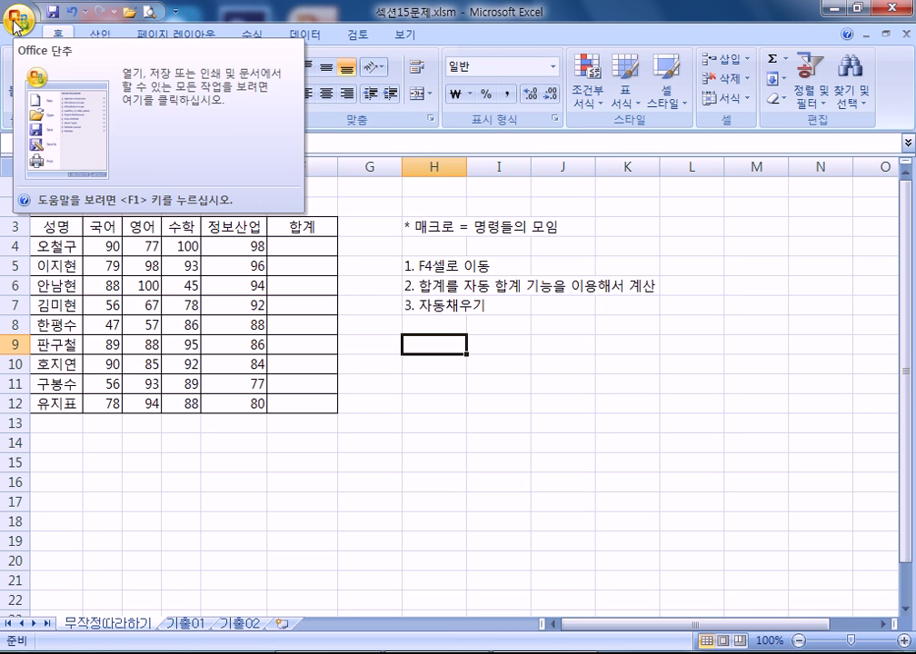
pyautogui.click(15, 22)
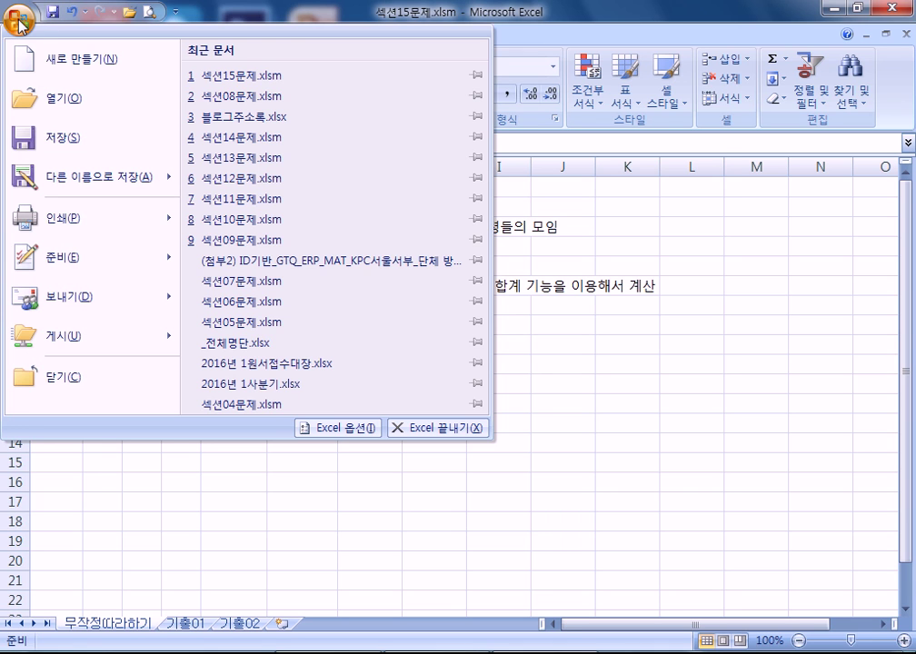
pyautogui.click(332, 427)
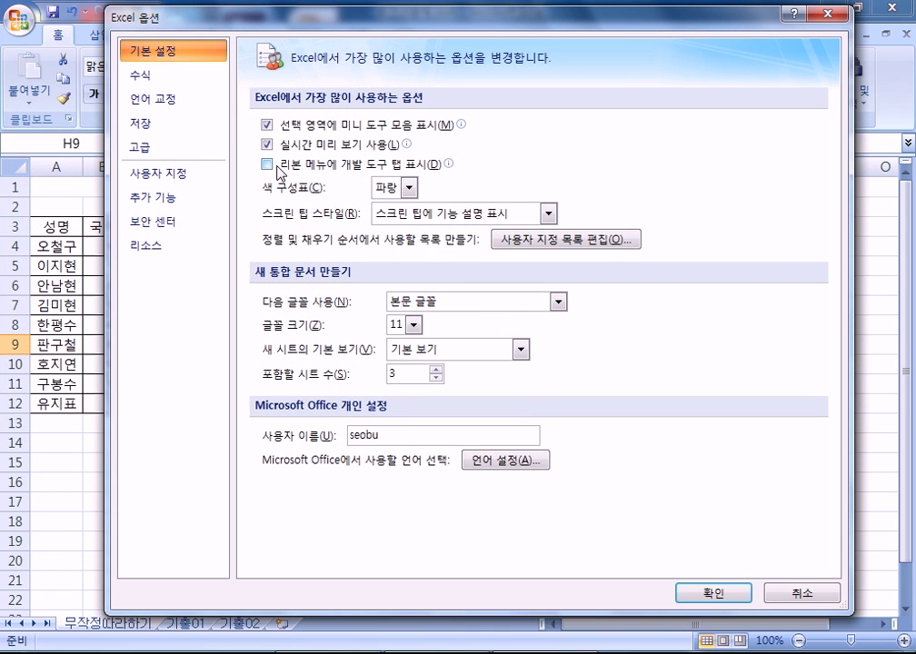
pyautogui.click(268, 166)
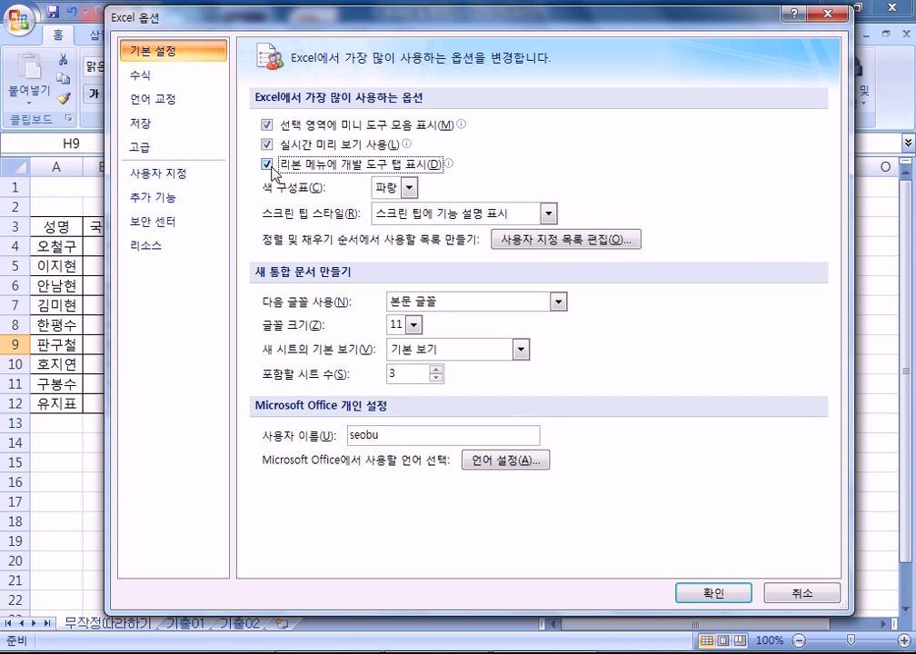
pyautogui.click(705, 600)
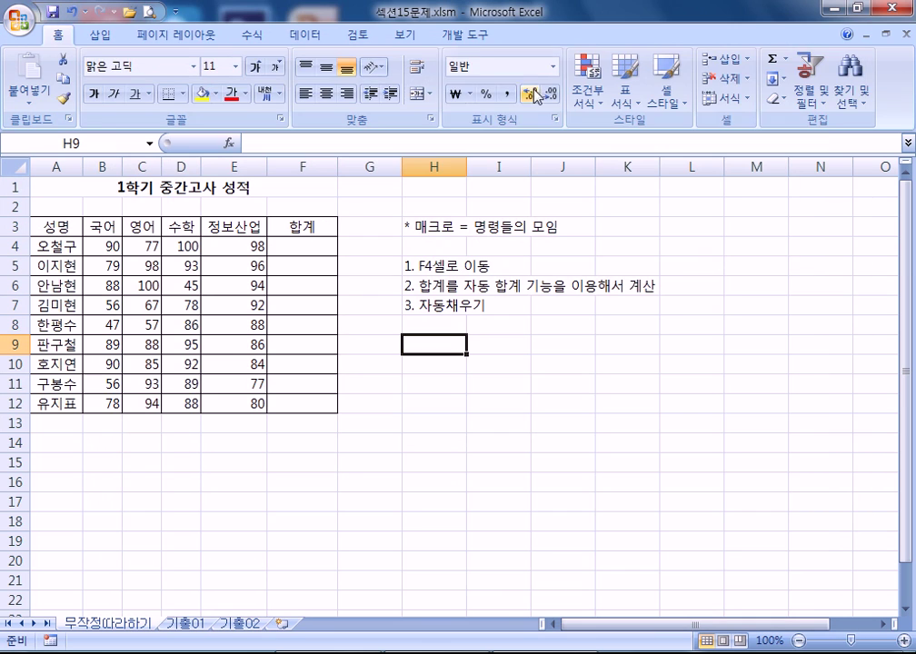
pyautogui.click(468, 40)
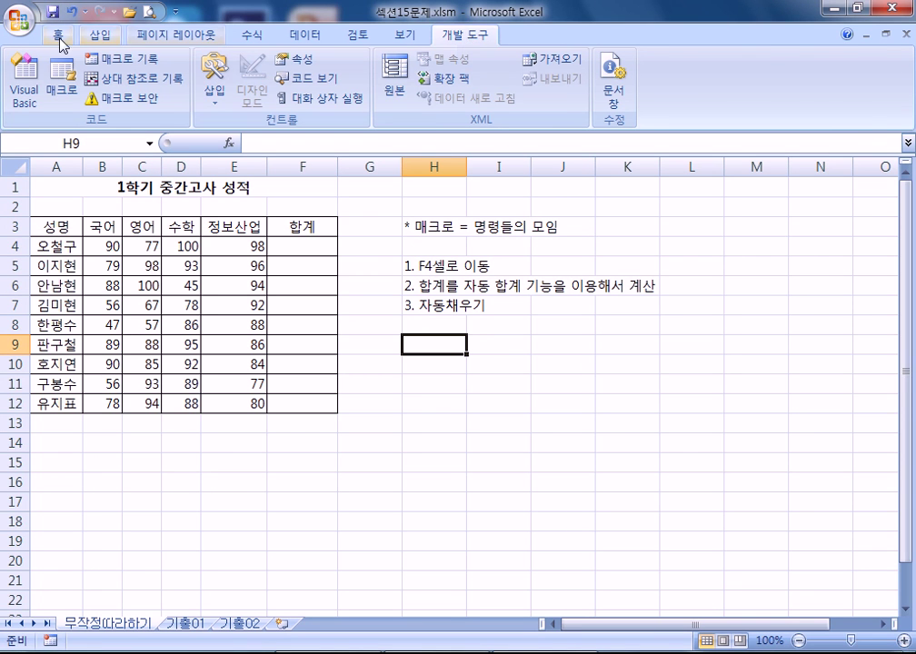
pyautogui.click(57, 35)
pyautogui.click(463, 35)
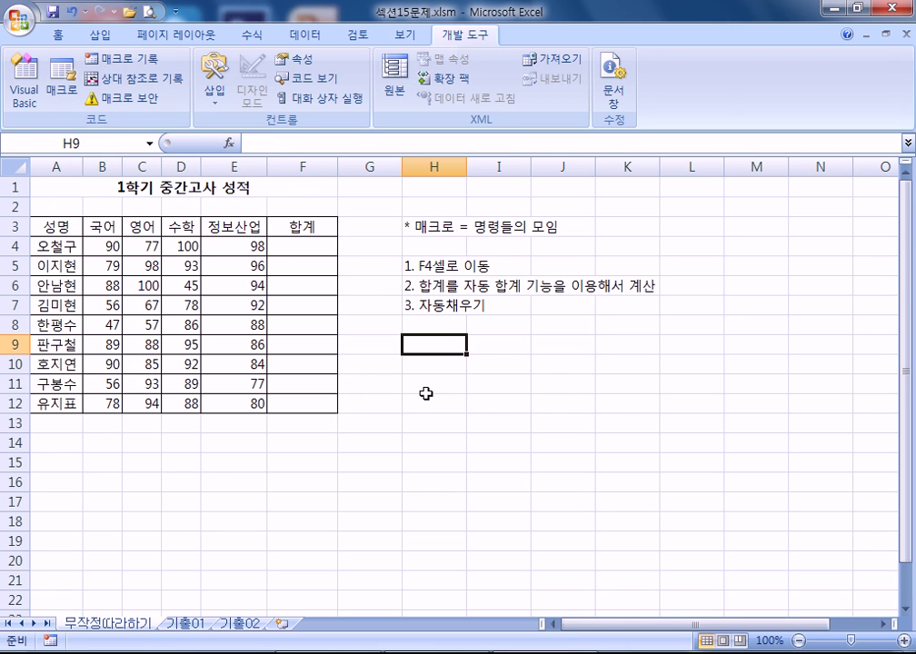
# - Launch Excel 2010 with a blank workbook, close the activation warning, and open Excel Options
pyautogui.press('super')
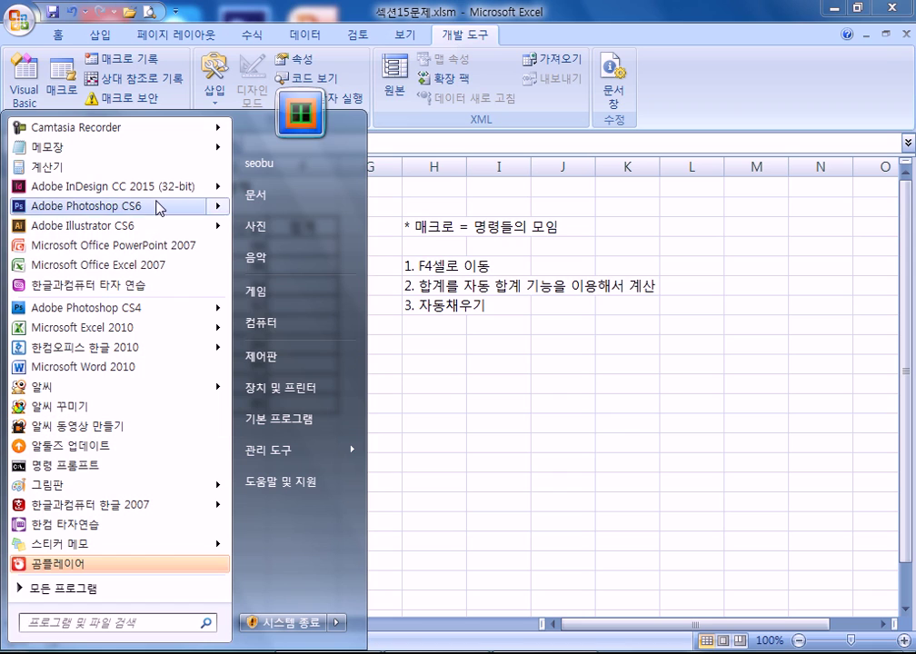
pyautogui.click(180, 329)
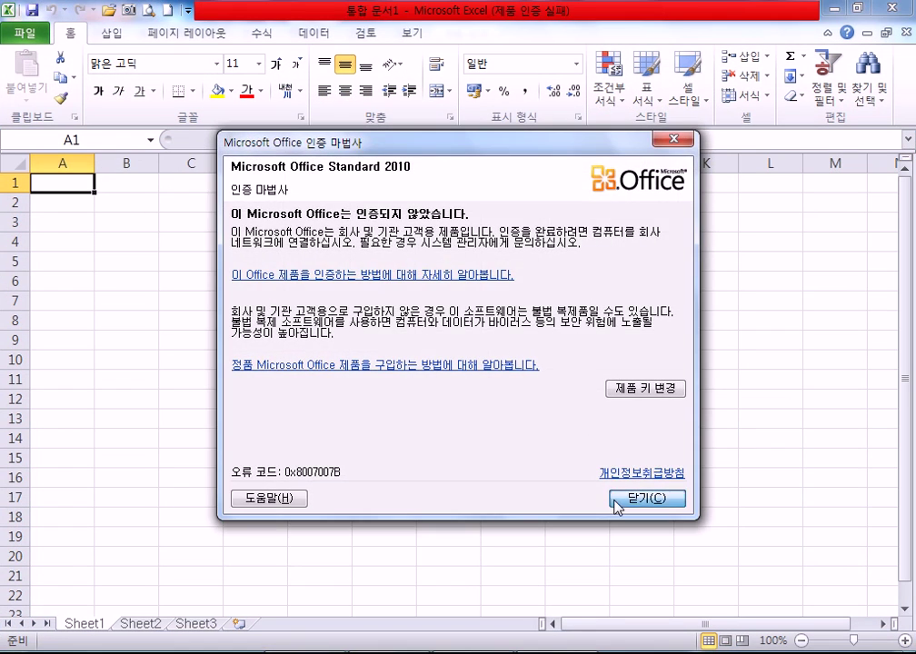
pyautogui.click(616, 498)
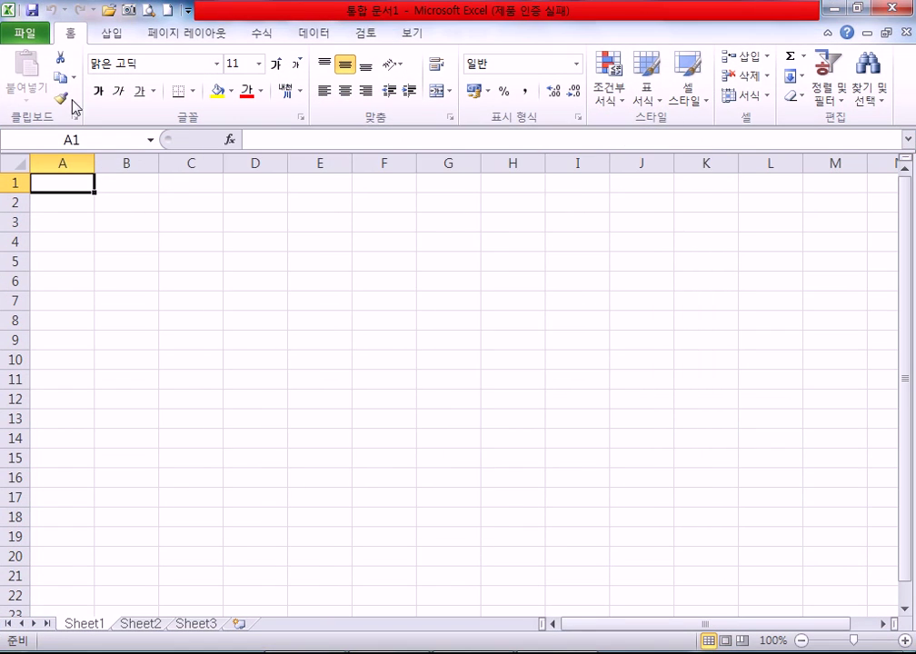
pyautogui.click(25, 41)
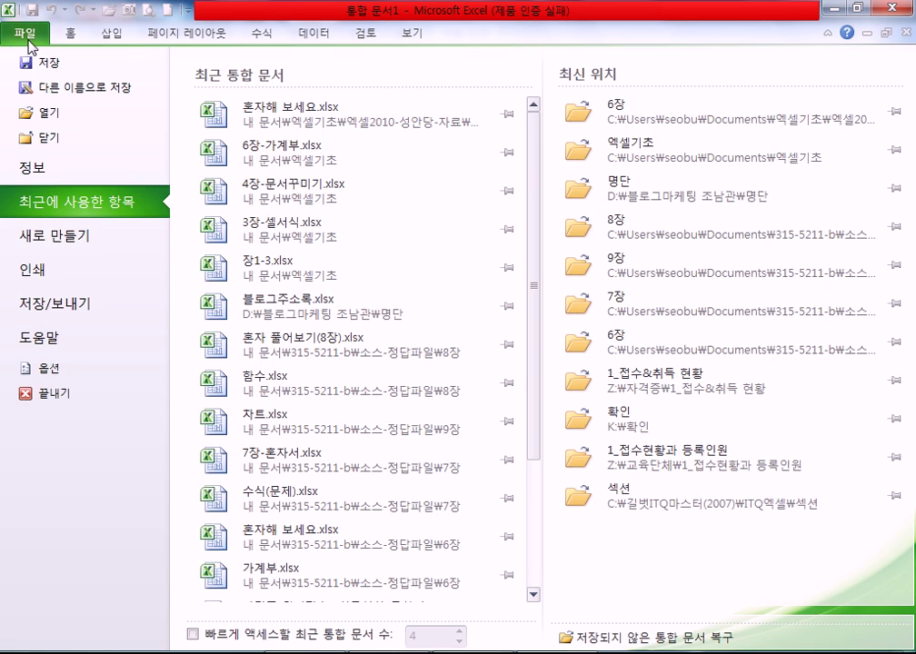
pyautogui.click(52, 373)
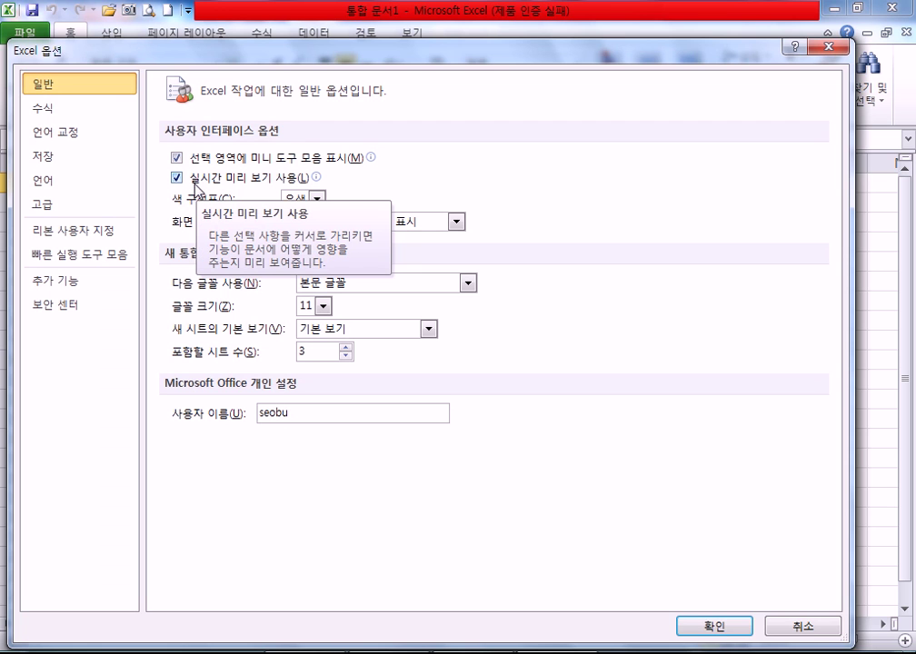
# - Check 개발 도구 under 리본 사용자 지정 in Excel 2010 options and confirm
pyautogui.click(56, 237)
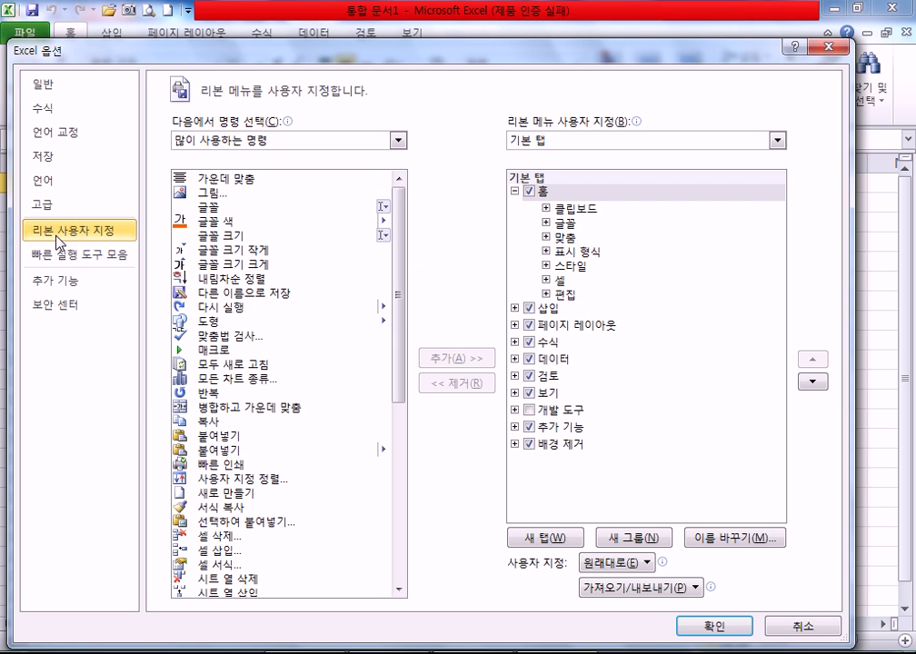
pyautogui.click(528, 410)
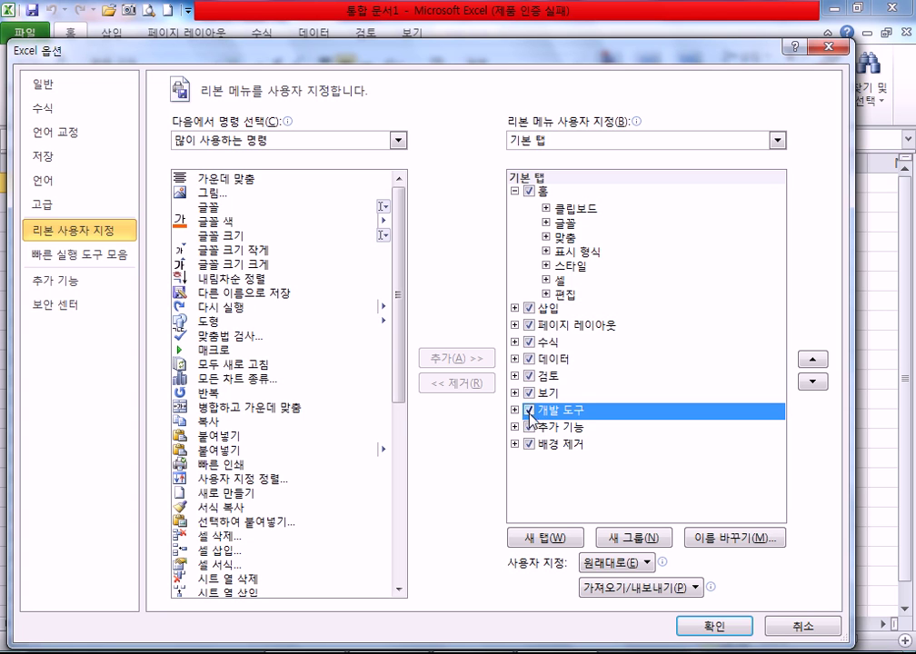
pyautogui.click(530, 410)
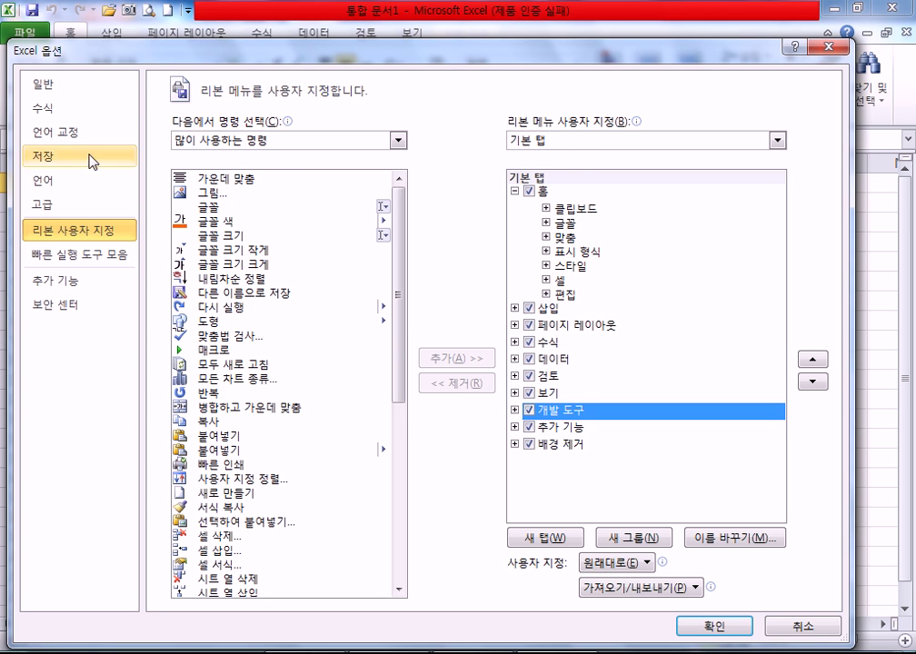
pyautogui.click(41, 85)
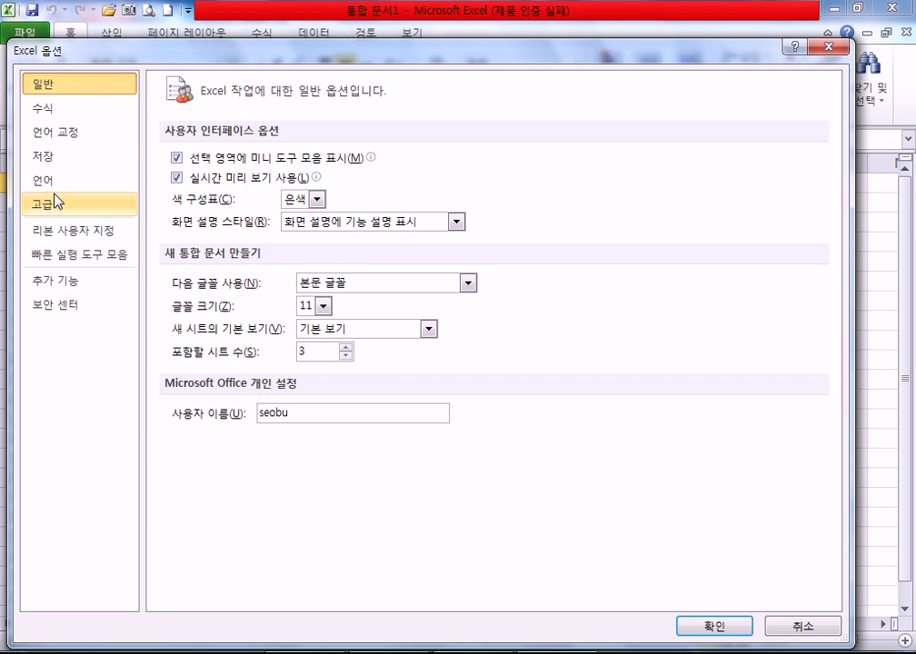
pyautogui.click(22, 234)
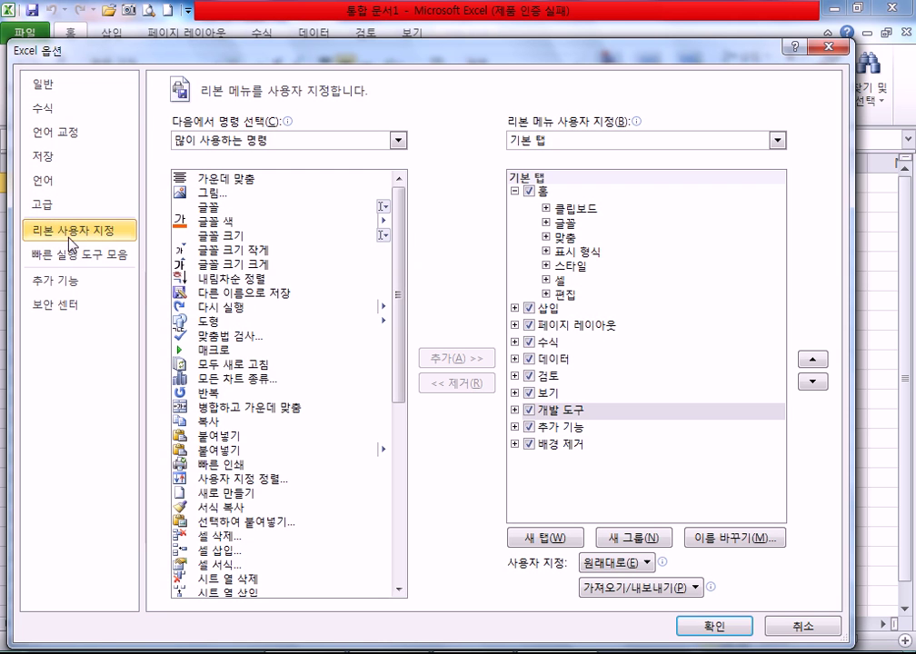
pyautogui.click(529, 414)
pyautogui.click(529, 411)
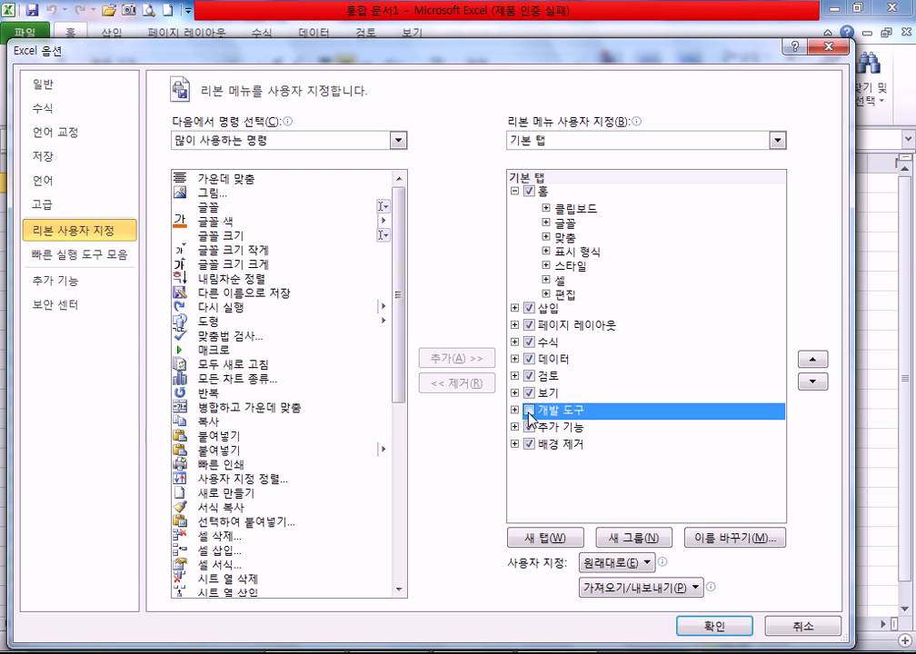
pyautogui.click(714, 626)
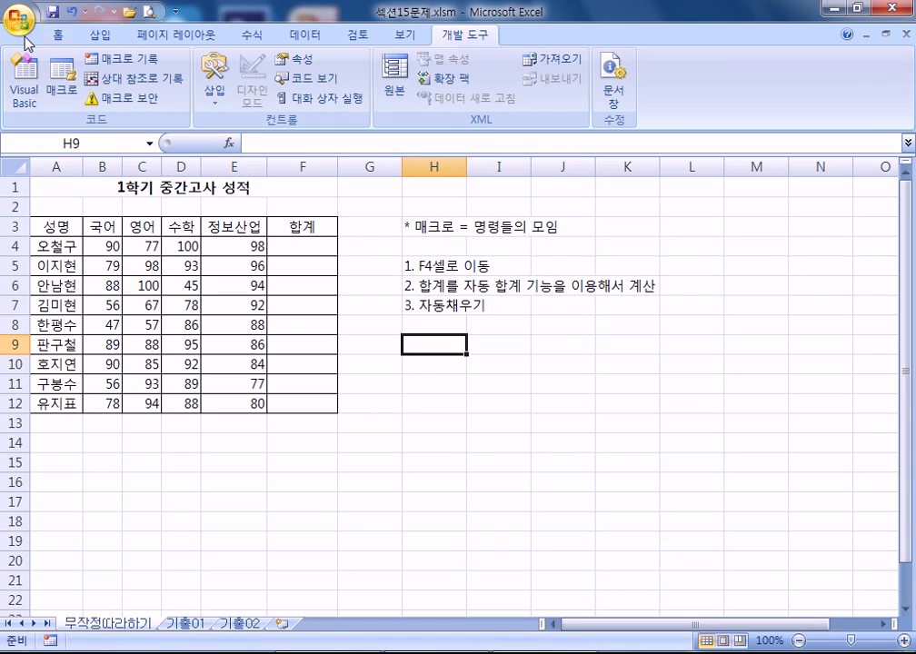
# - Recheck that '리본 메뉴에 개발 도구 탭 표시' is on in Excel 2007 options and confirm
pyautogui.click(22, 23)
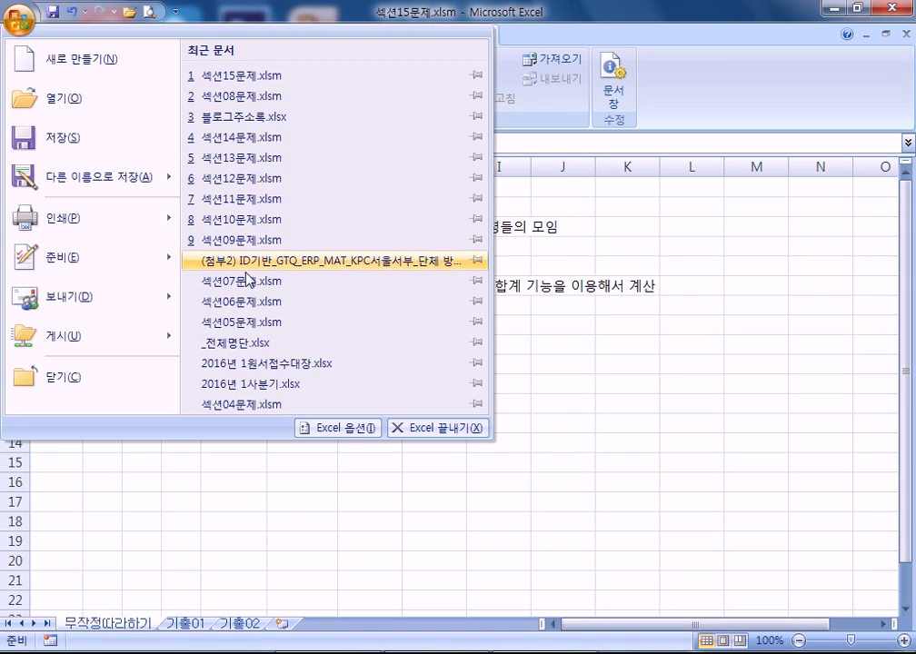
pyautogui.click(327, 429)
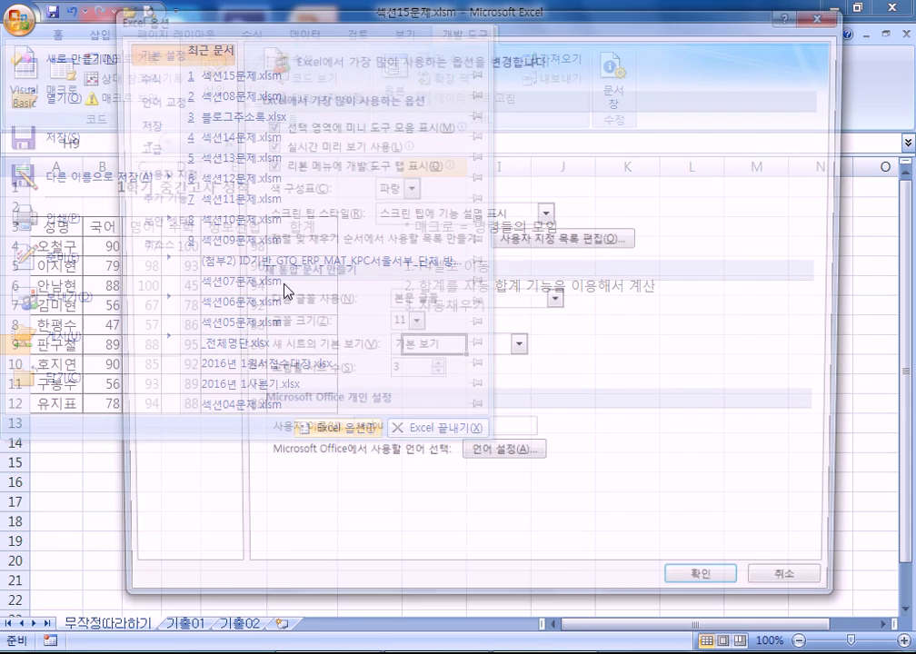
pyautogui.click(283, 173)
pyautogui.click(283, 172)
pyautogui.click(277, 167)
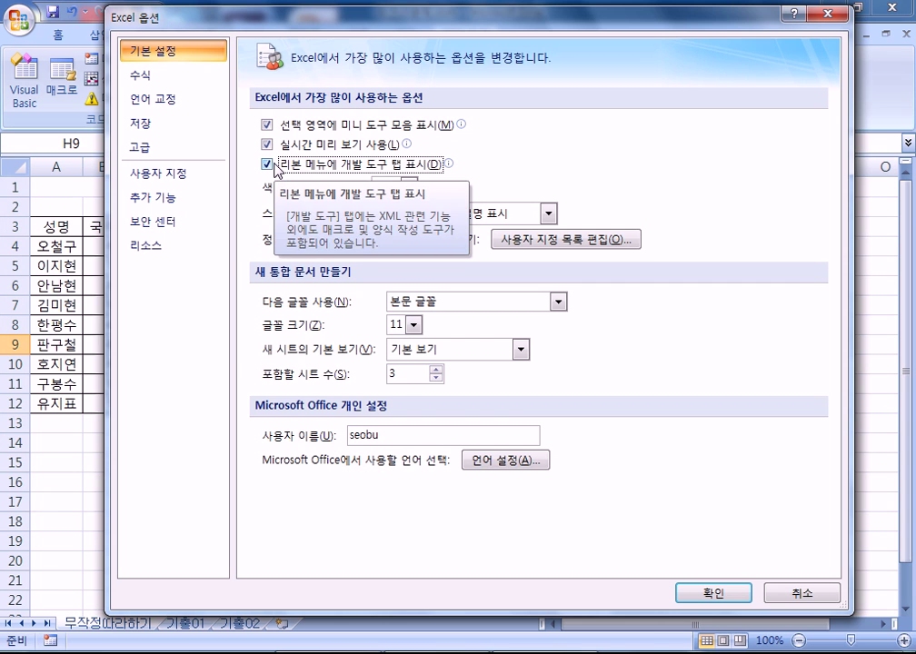
pyautogui.click(714, 593)
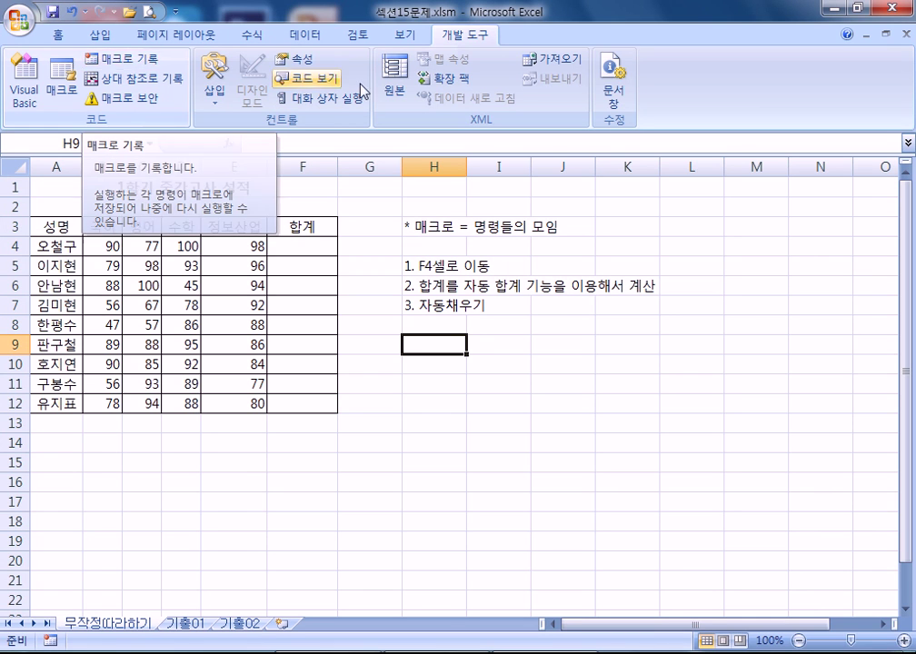
# - Start recording a macro named 연습(합계구하기) with shortcut Ctrl+Shift+A
pyautogui.click(144, 62)
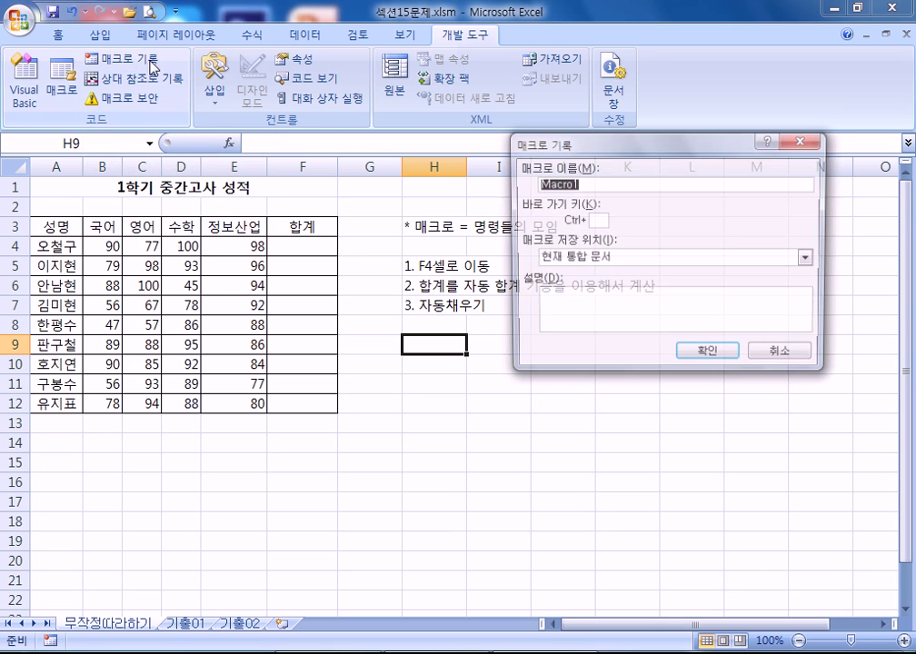
pyautogui.moveTo(621, 155); pyautogui.dragTo(664, 269)
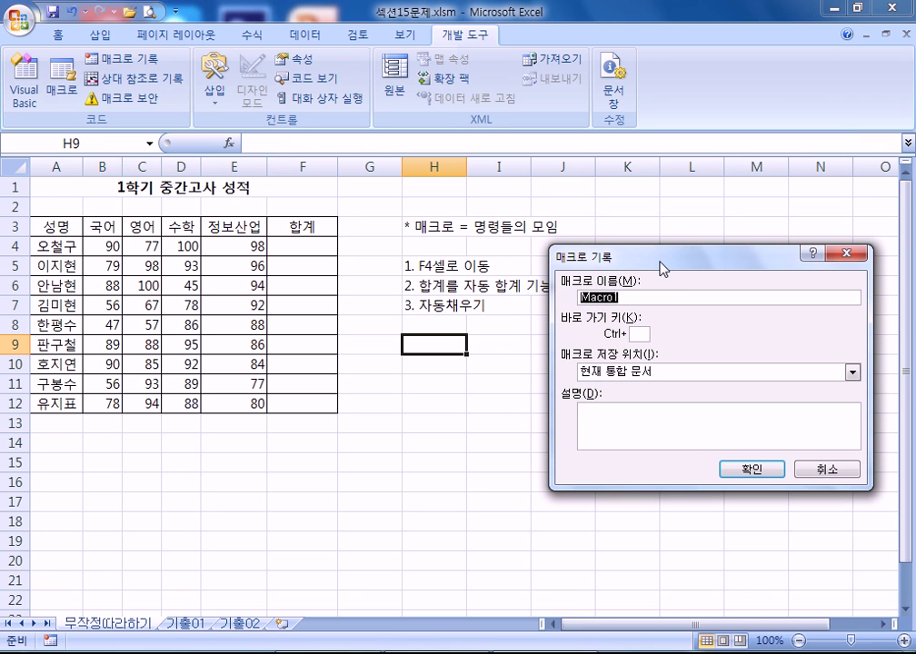
pyautogui.write('연습(합계구하기)')
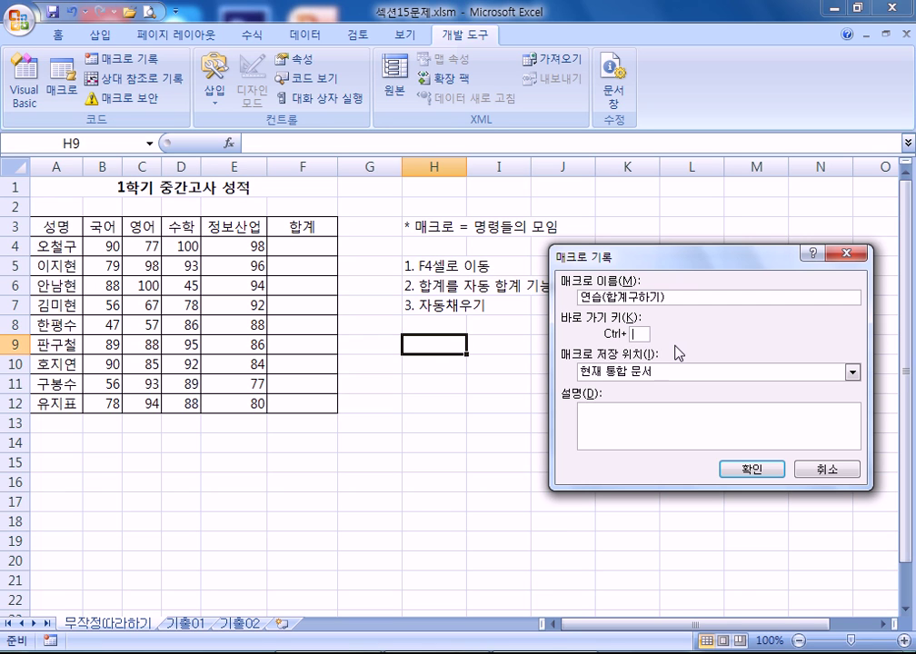
pyautogui.write('a')
pyautogui.write('A')
# - Write a macro description saying it works on the 무작정따라하기 sheet
pyautogui.click(650, 435)
pyautogui.moveTo(695, 261); pyautogui.dragTo(730, 157)
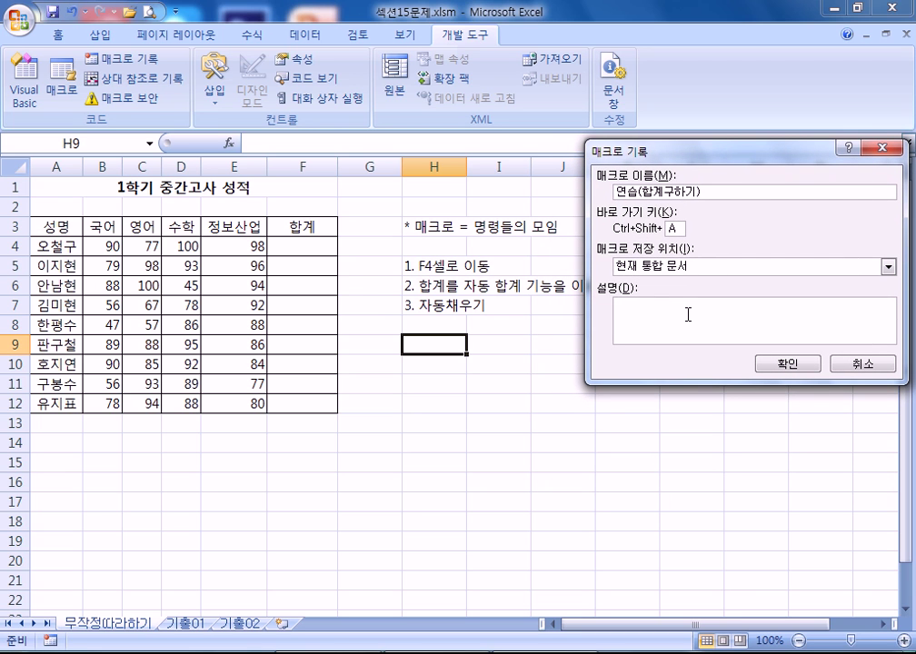
pyautogui.write('여태')
pyautogui.press('BackSpace')
pyautogui.press('BackSpace')
pyautogui.write('뫼 매크로는 무작정따라하기')
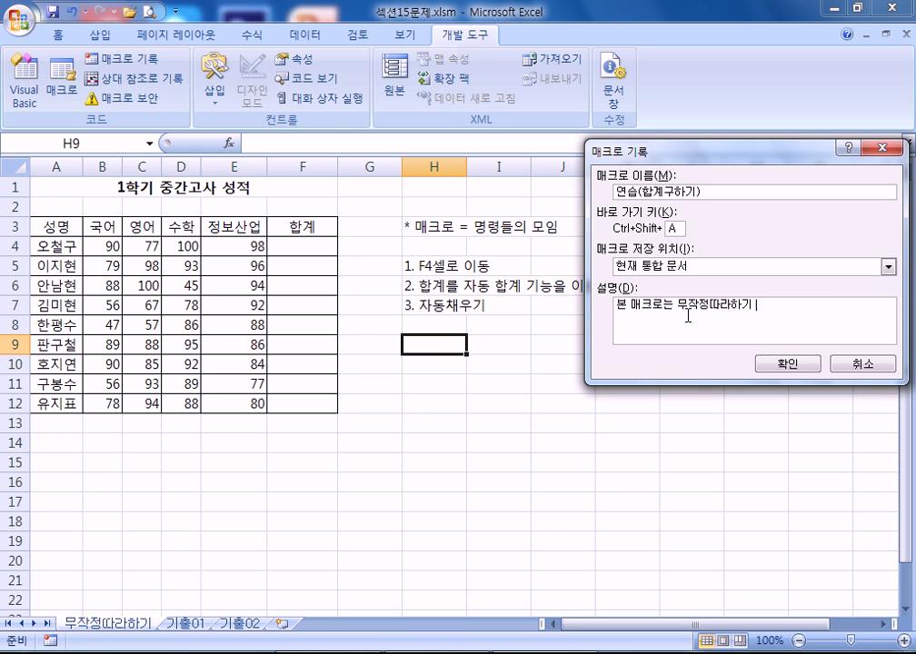
pyautogui.write(' 시트에서 자동')
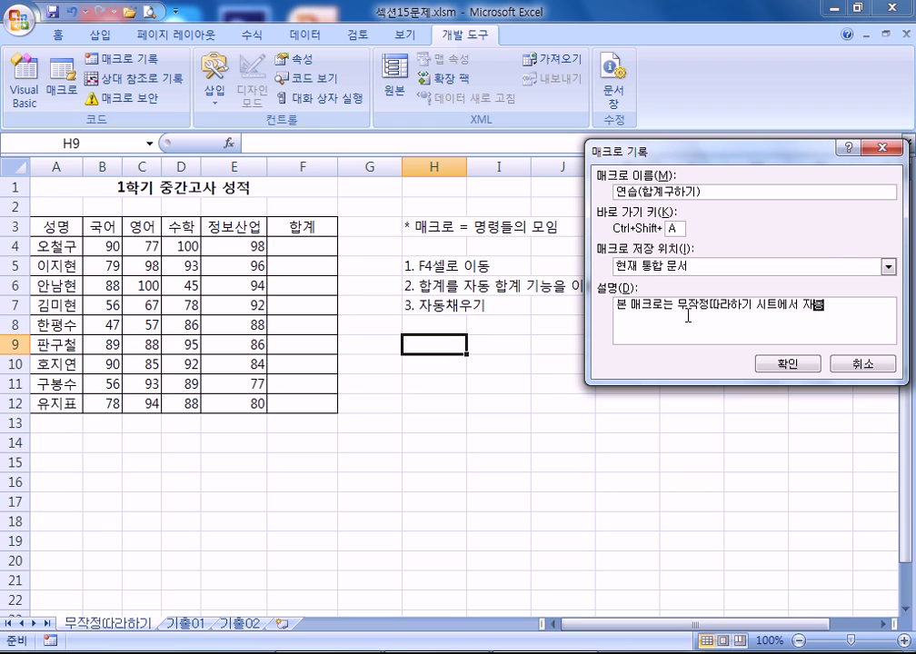
pyautogui.write('을 합니다.')
pyautogui.press('Left')
pyautogui.press('Left')
pyautogui.press('Left')
pyautogui.press('Left')
pyautogui.press('Left')
pyautogui.press('Left')
pyautogui.press('Left')
pyautogui.hotkey('shift', 'Left')
pyautogui.write('작')
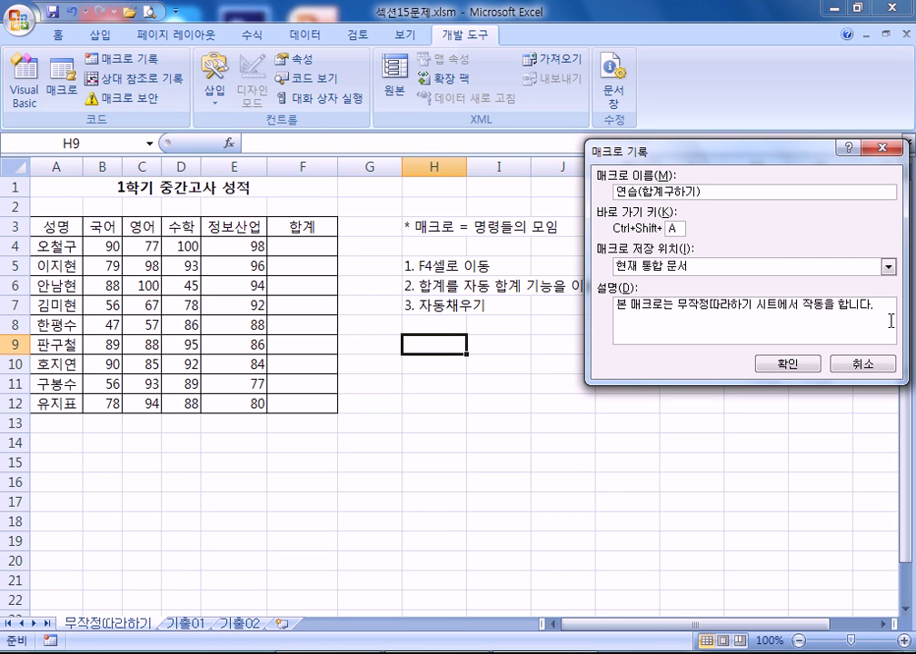
pyautogui.moveTo(885, 308); pyautogui.dragTo(594, 306)
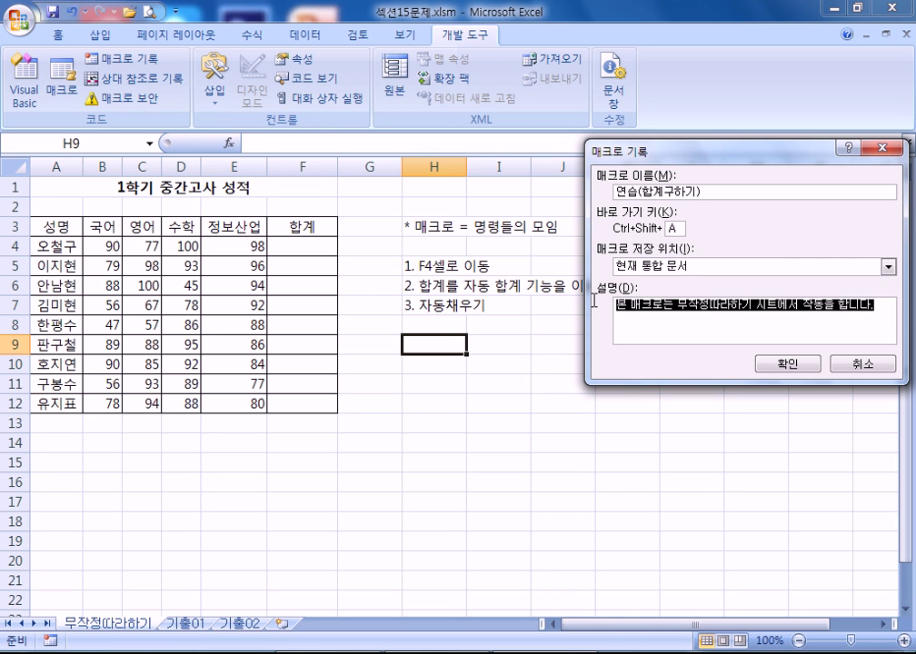
pyautogui.click(659, 318)
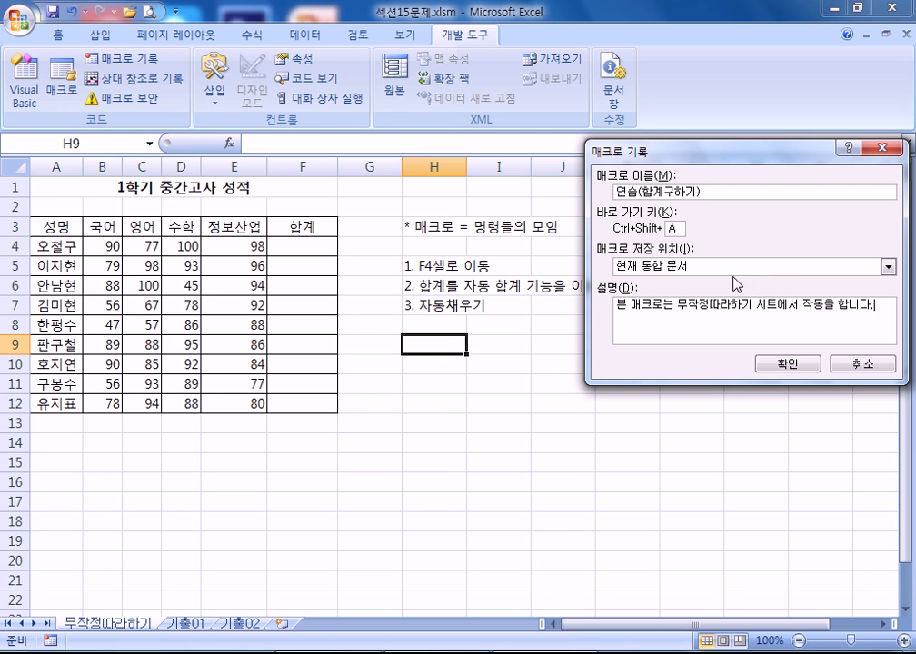
# - Dismiss the invalid-name error and replace the name's parentheses, making it 연습_합계구하기
pyautogui.click(783, 367)
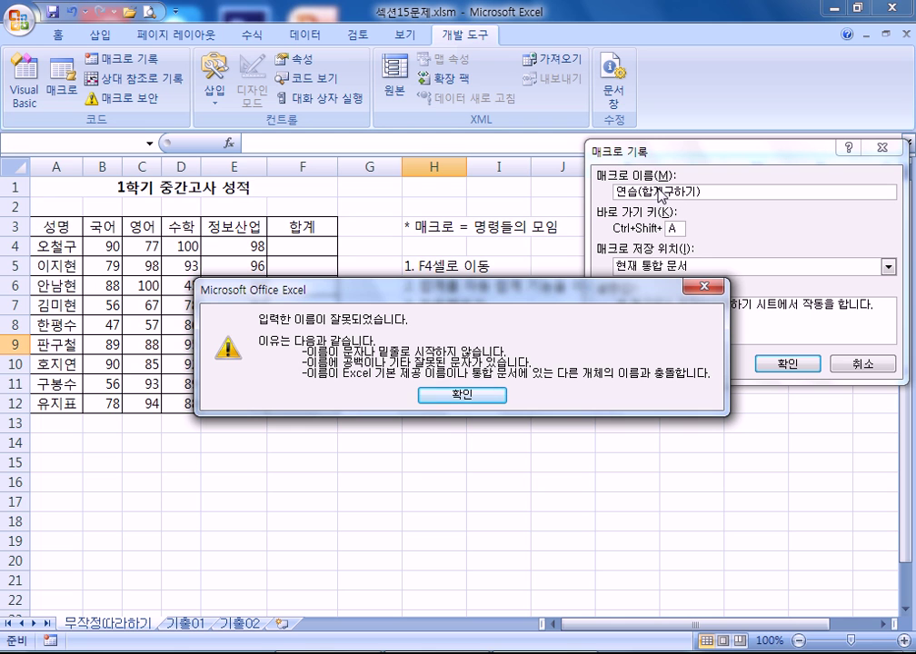
pyautogui.moveTo(595, 295); pyautogui.dragTo(818, 232)
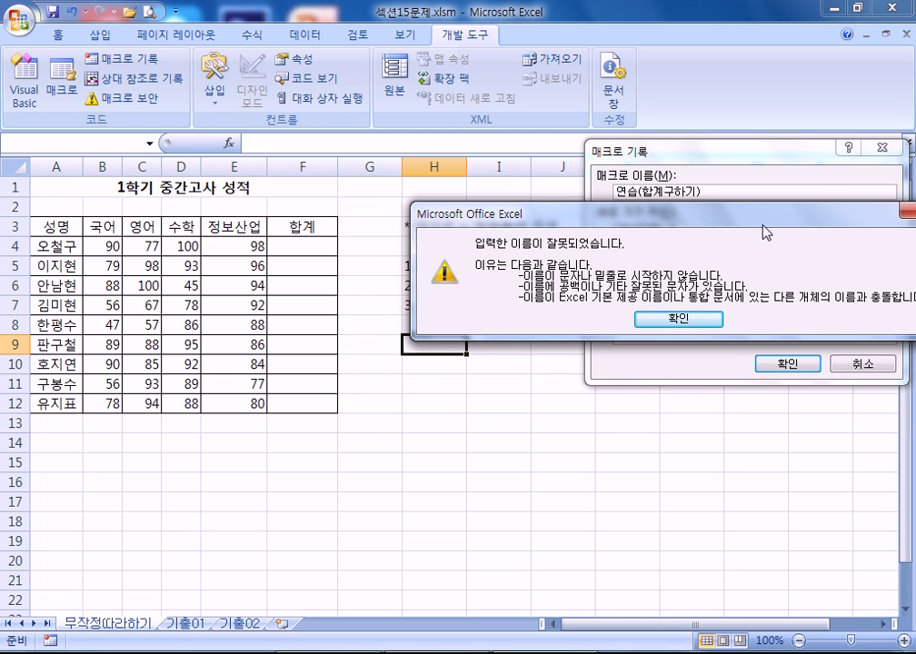
pyautogui.click(672, 319)
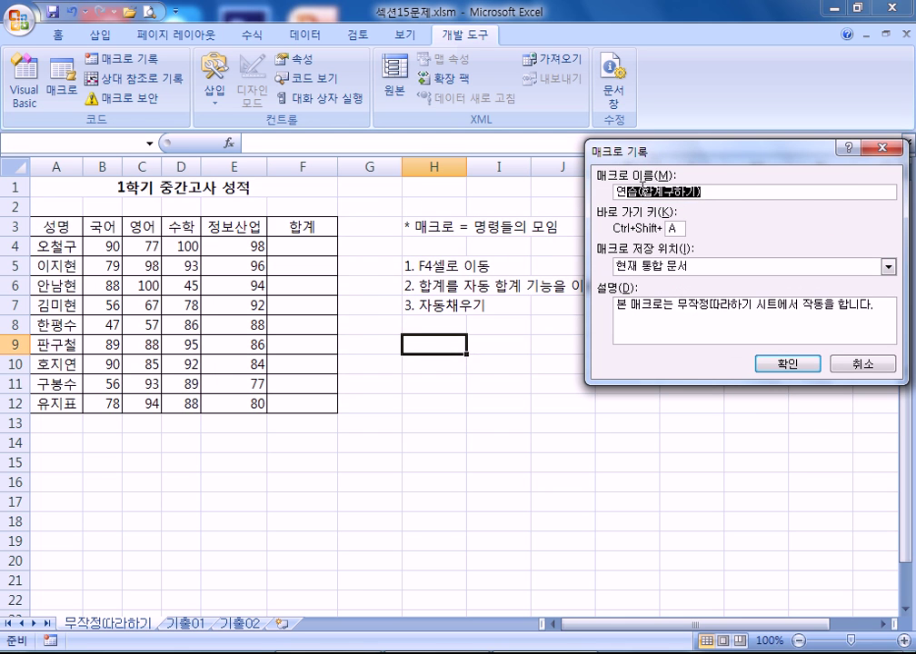
pyautogui.click(642, 189)
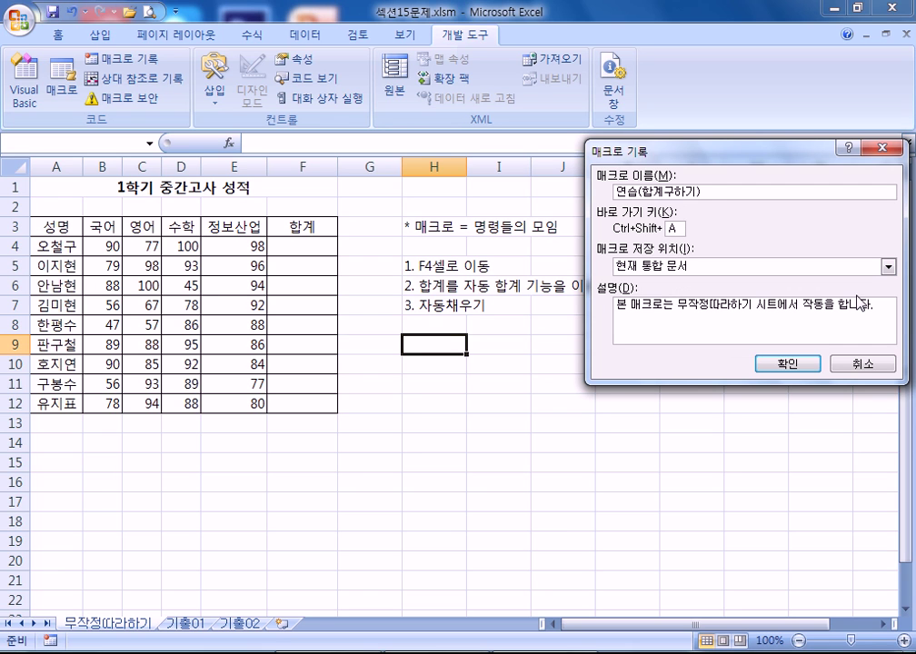
pyautogui.press('BackSpace')
pyautogui.write('_')
pyautogui.press('Delete')
# - Start recording the macro and AutoSum B4:E4 into cell F4
pyautogui.click(777, 368)
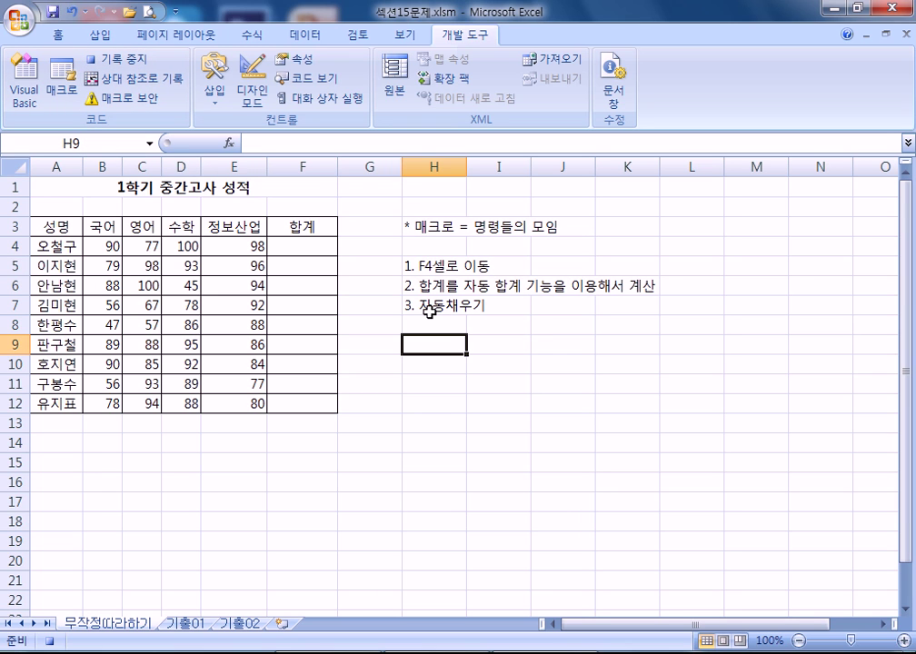
pyautogui.click(302, 242)
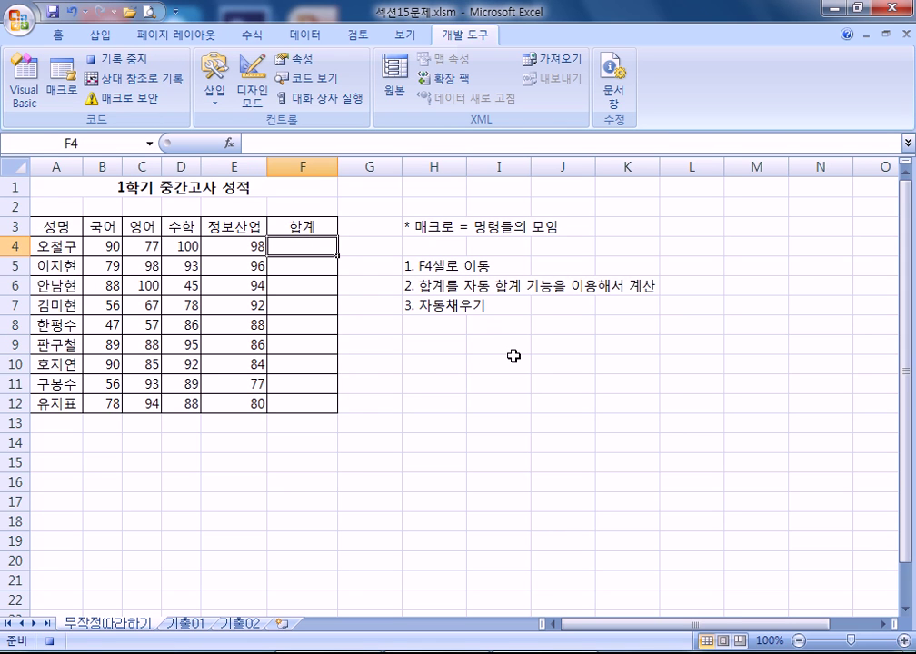
pyautogui.click(247, 39)
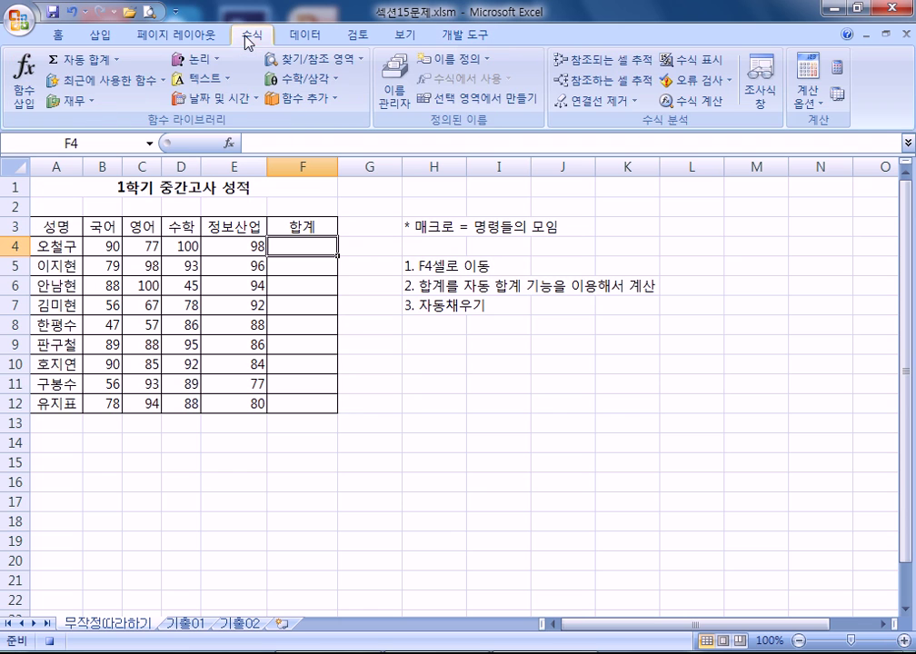
pyautogui.click(83, 60)
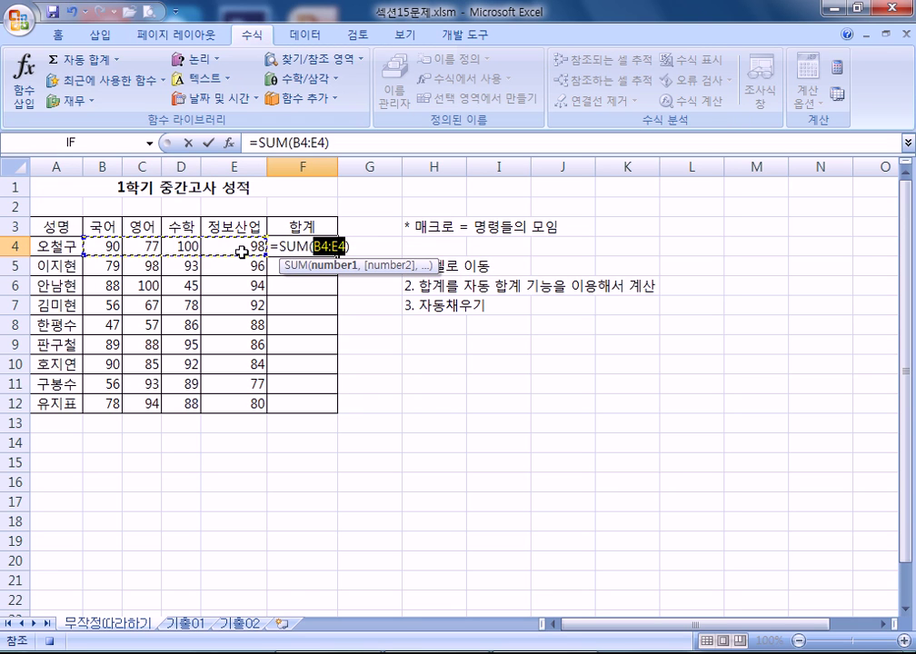
pyautogui.press('Return')
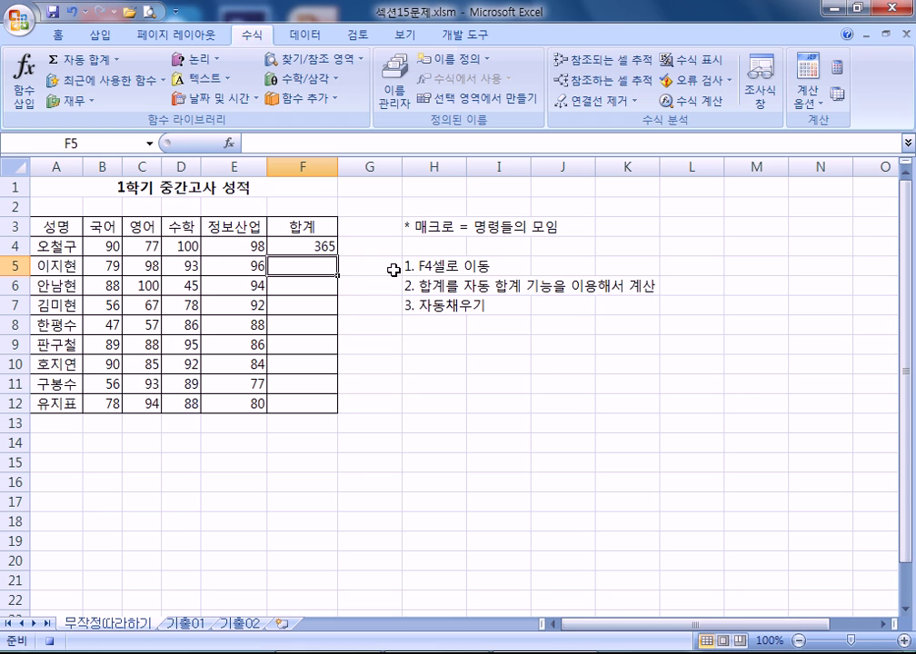
# - Fill the F4 total down to F12, giving totals from 365 to 340
pyautogui.click(298, 239)
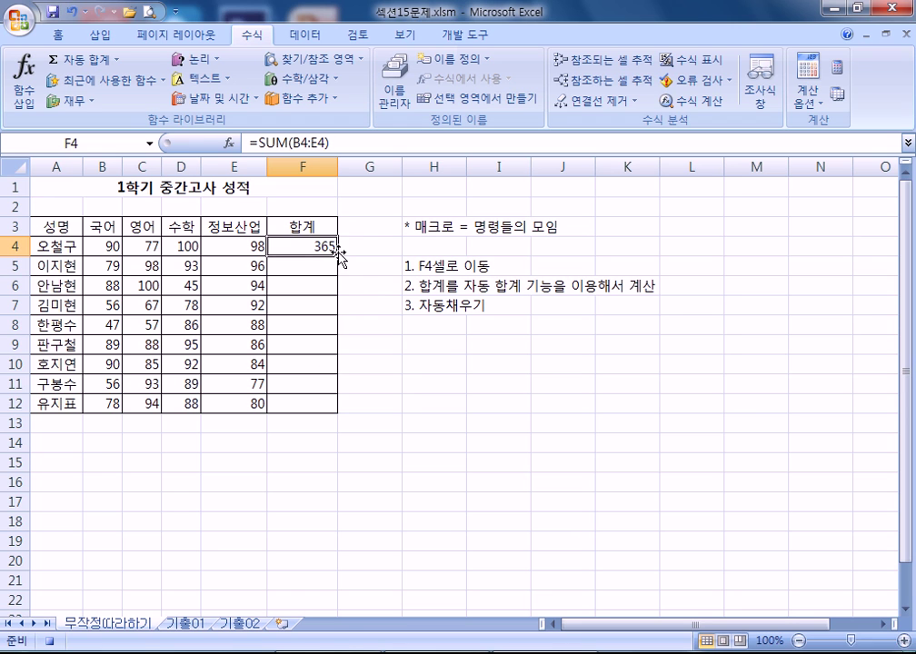
pyautogui.moveTo(338, 257); pyautogui.dragTo(338, 410)
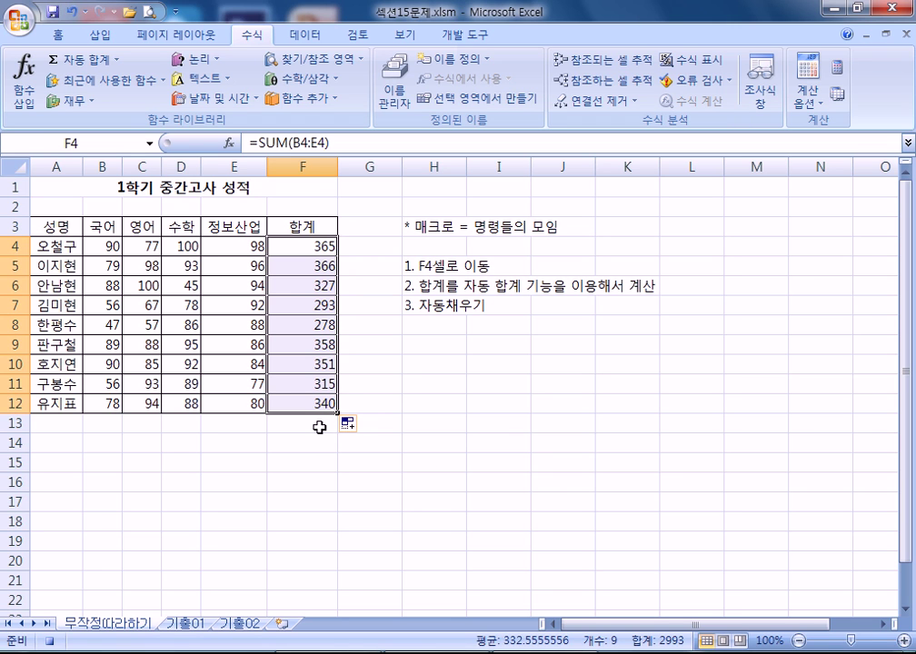
pyautogui.click(320, 427)
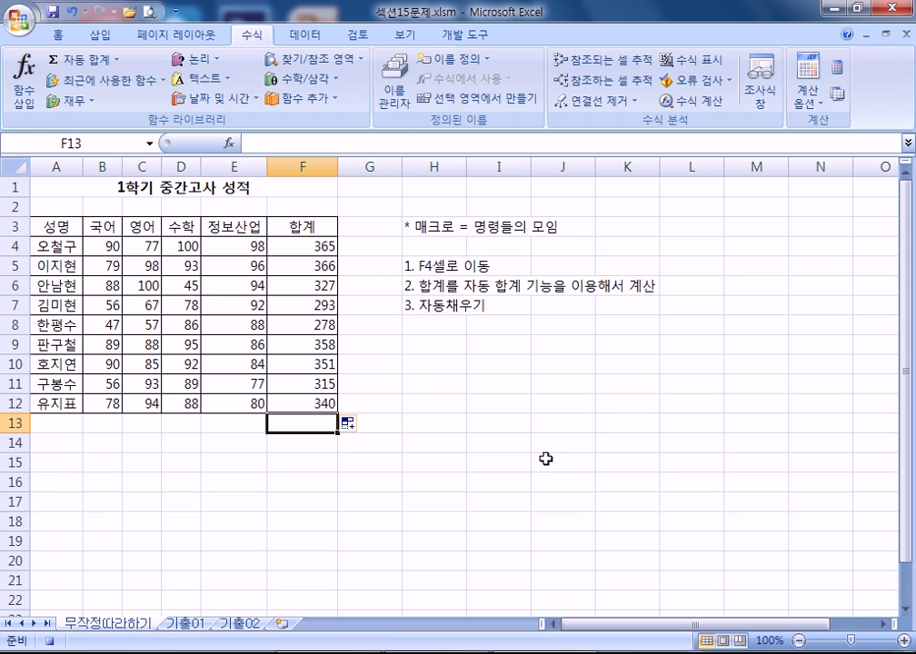
pyautogui.click(470, 40)
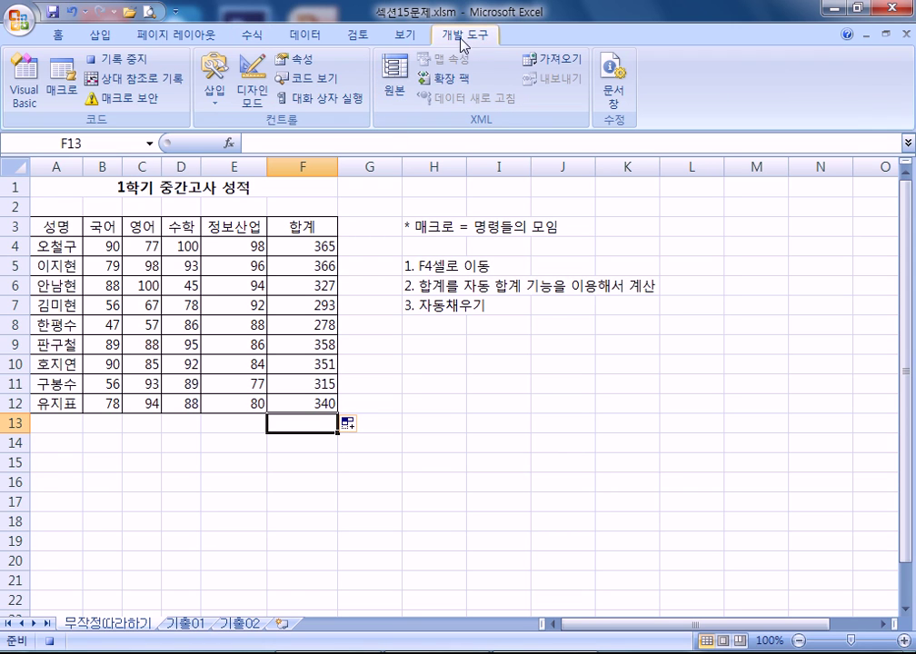
# - Stop the macro recording and reselect cell F4
pyautogui.click(109, 60)
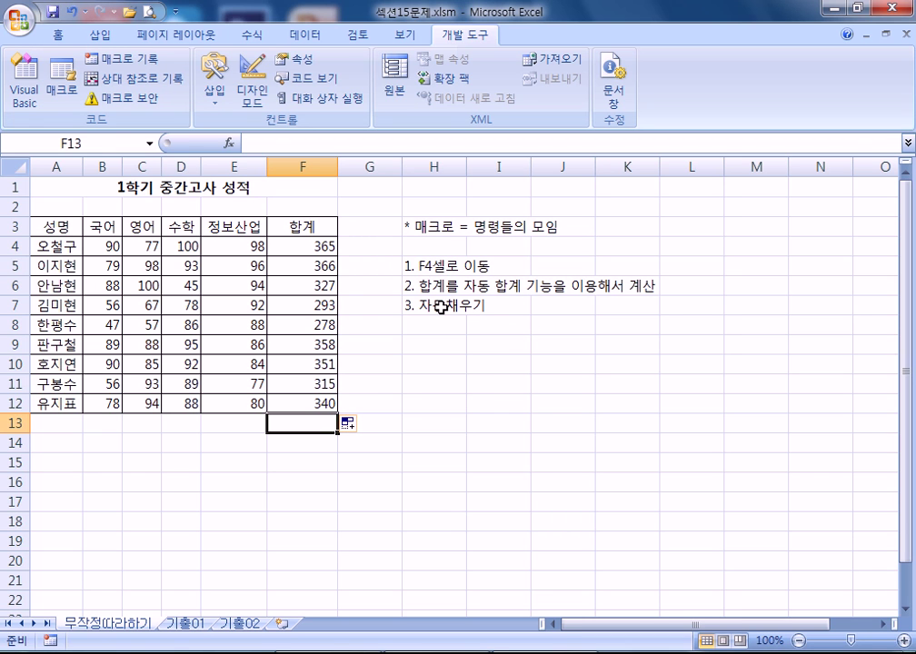
pyautogui.click(306, 245)
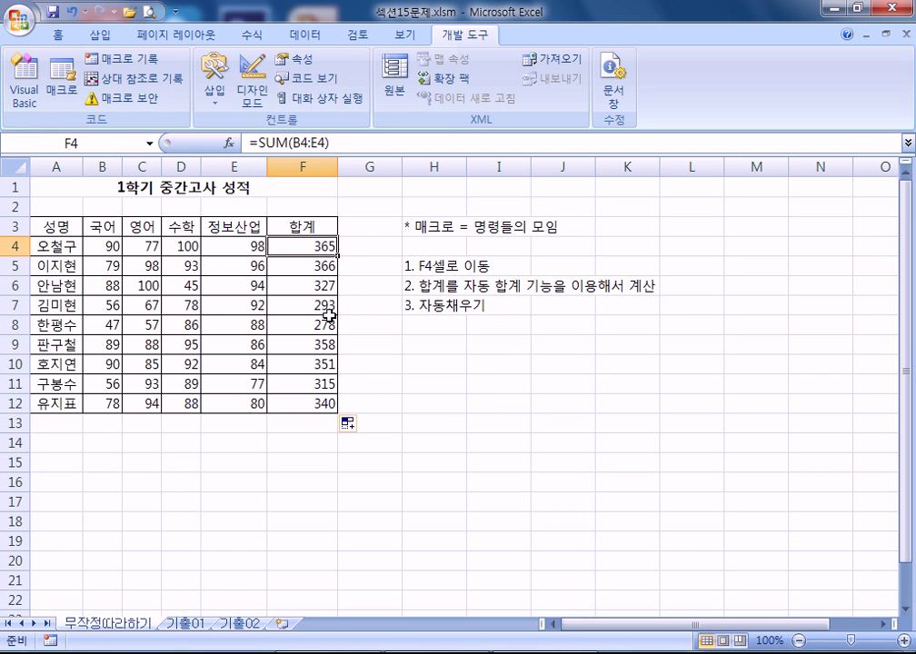
pyautogui.click(313, 40)
# - Redo the AutoSum in F4 and fill it down to F12 to review the steps
pyautogui.click(251, 34)
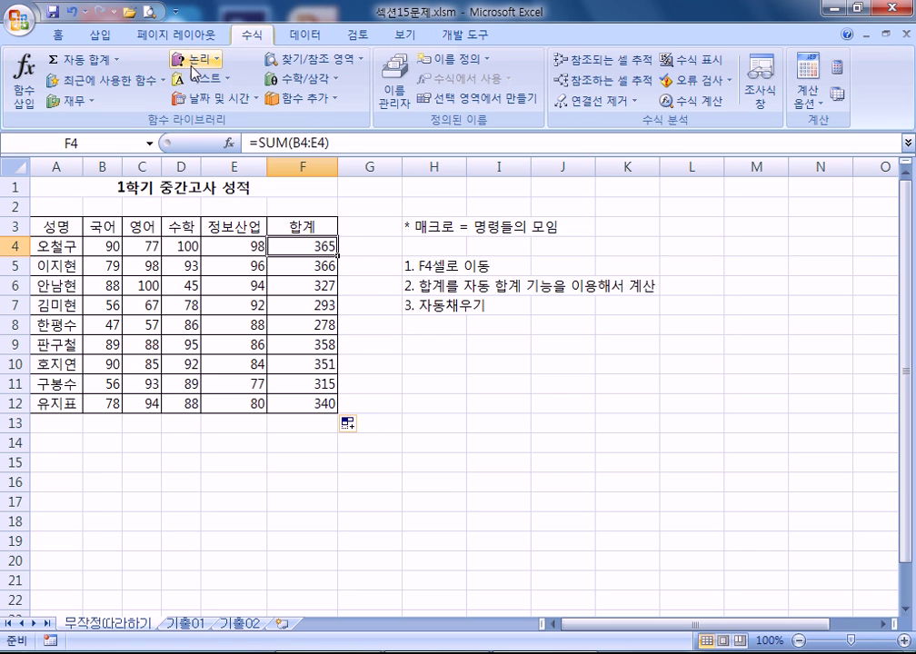
pyautogui.click(80, 60)
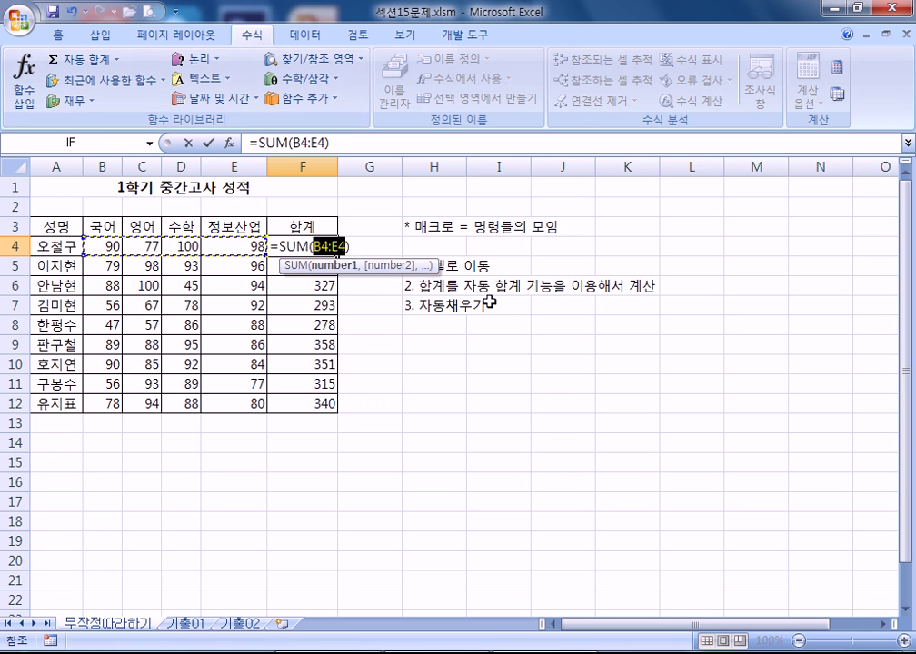
pyautogui.press('Return')
pyautogui.click(323, 246)
pyautogui.moveTo(337, 255); pyautogui.dragTo(335, 405)
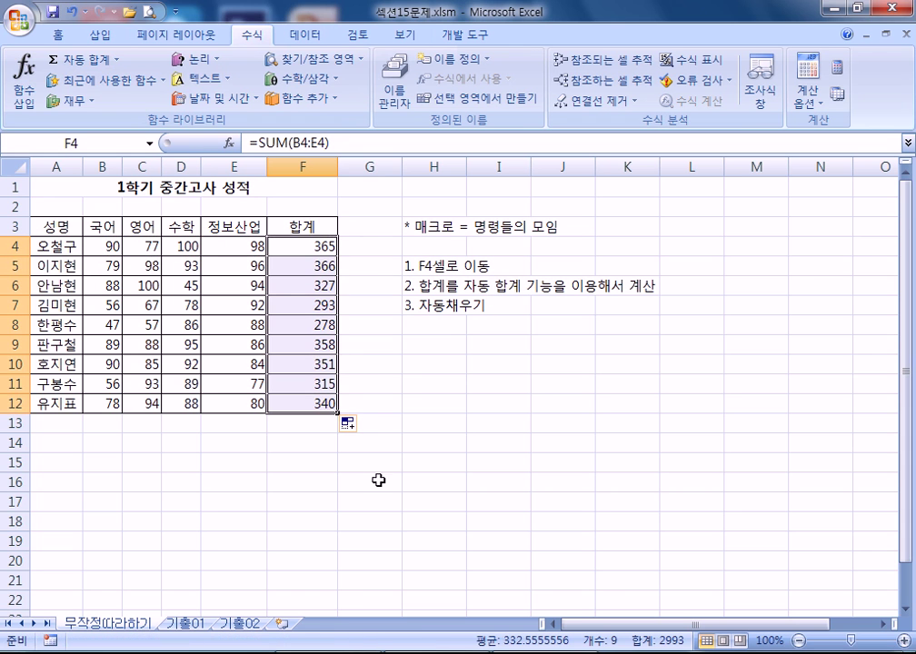
pyautogui.click(327, 425)
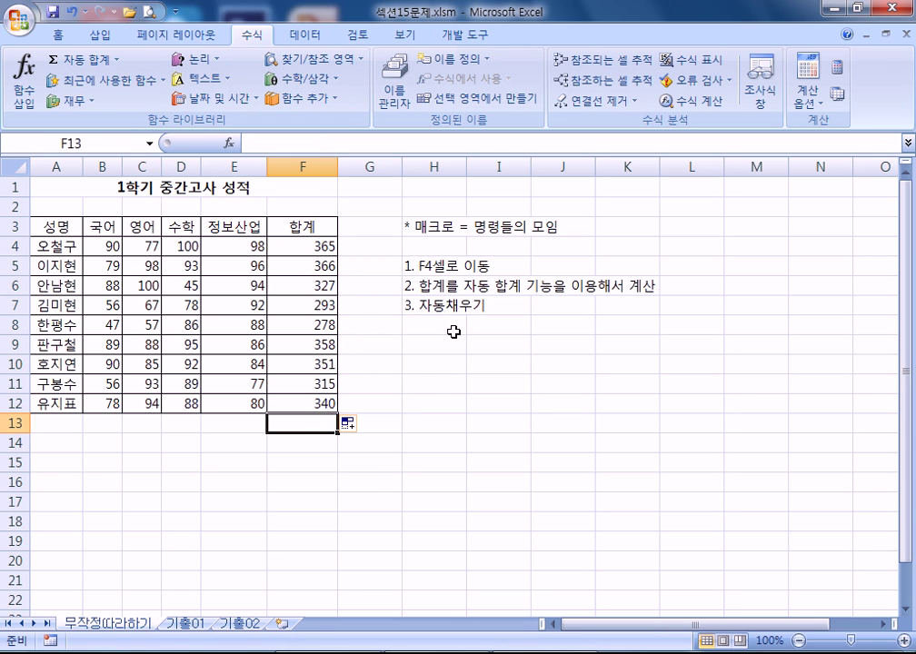
pyautogui.click(472, 38)
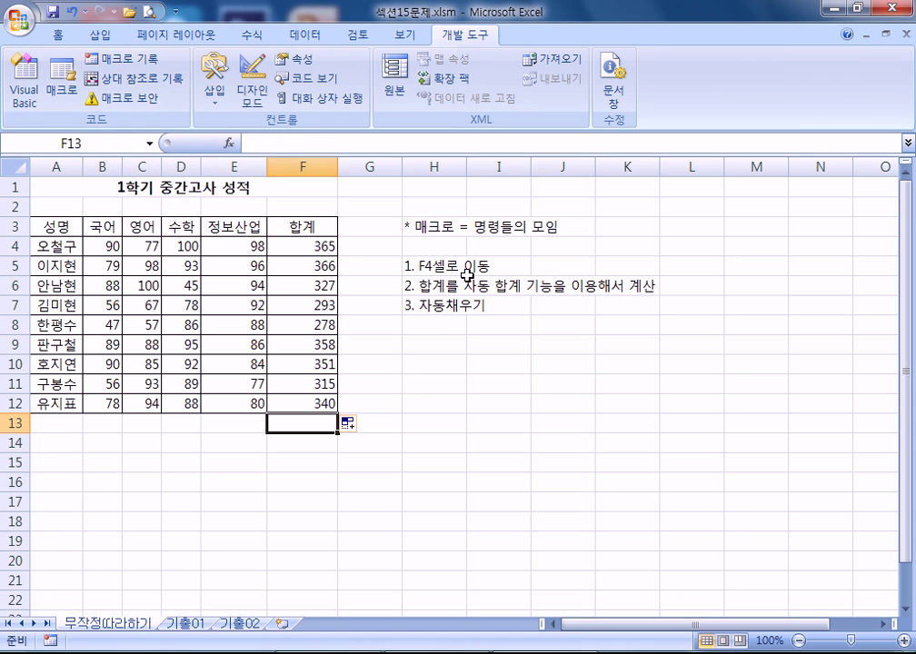
# - Delete the totals from F4:F12 in the 합계 column
pyautogui.moveTo(301, 246); pyautogui.dragTo(317, 386)
pyautogui.press('Delete')
pyautogui.click(563, 443)
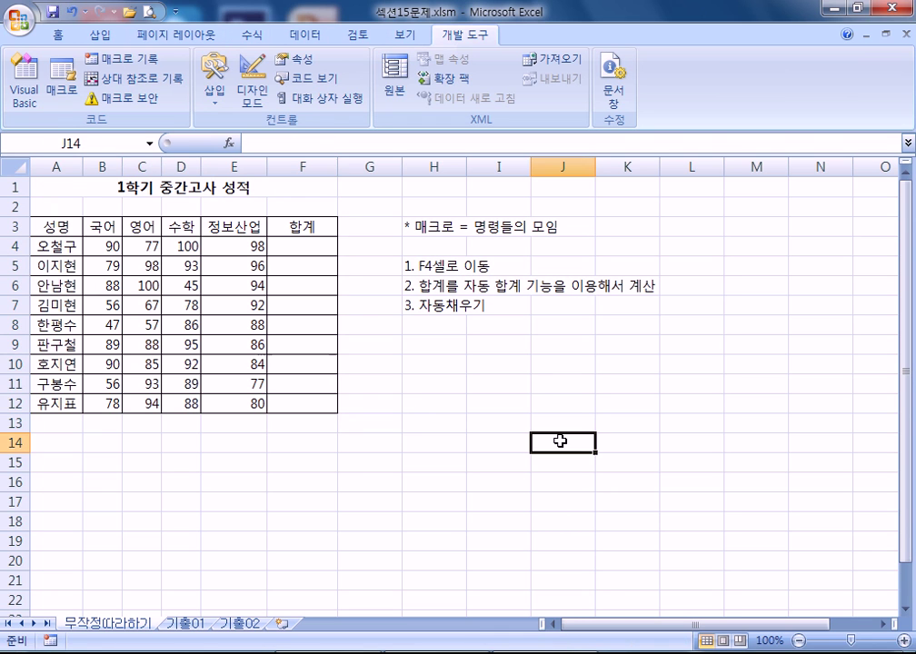
pyautogui.moveTo(301, 241); pyautogui.dragTo(301, 403)
pyautogui.click(594, 451)
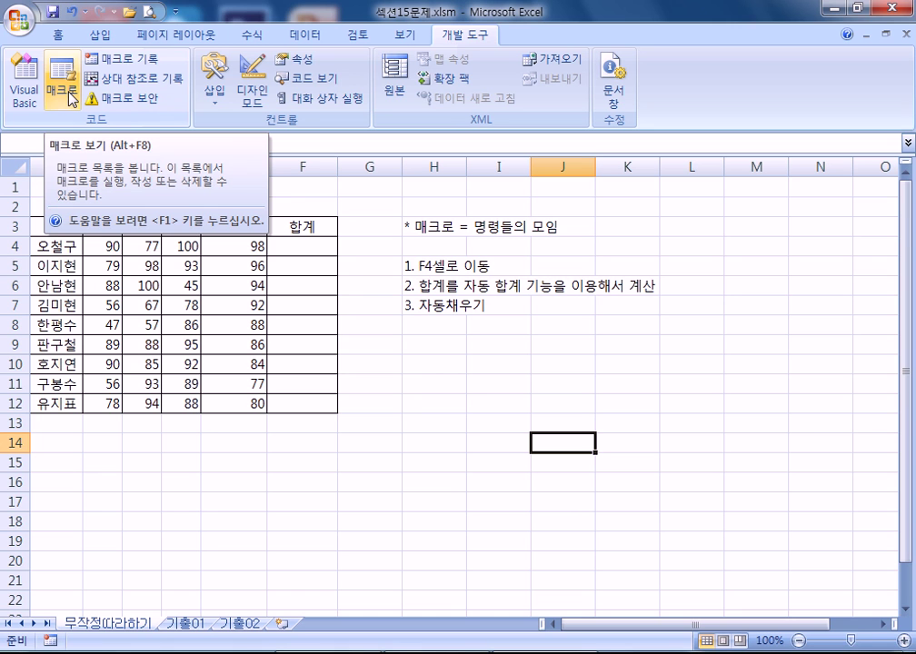
# - Cancel the Record Macro dialog and bring up the Macros list showing 연습_합계구하기
pyautogui.click(122, 61)
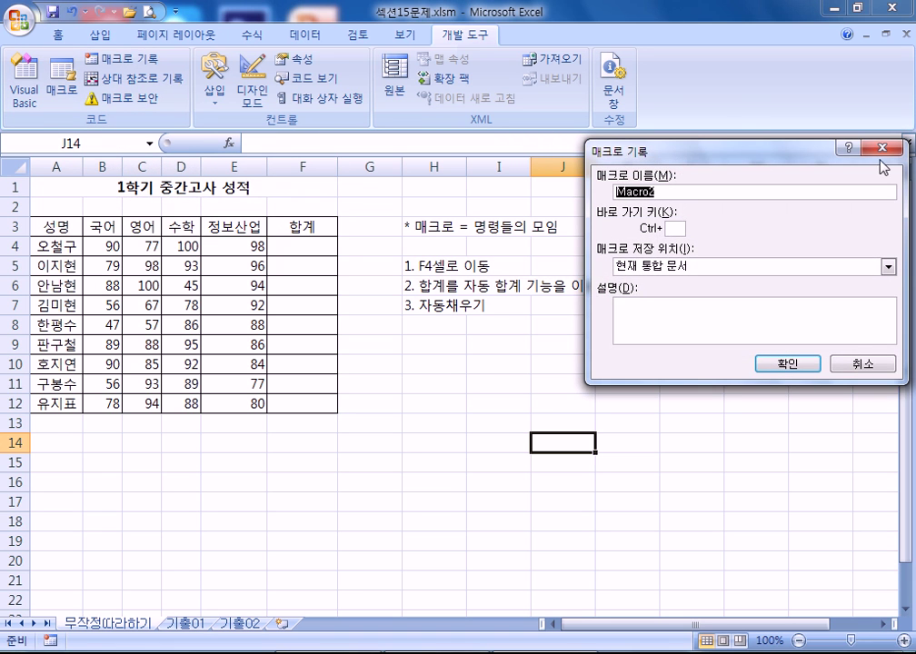
pyautogui.click(878, 148)
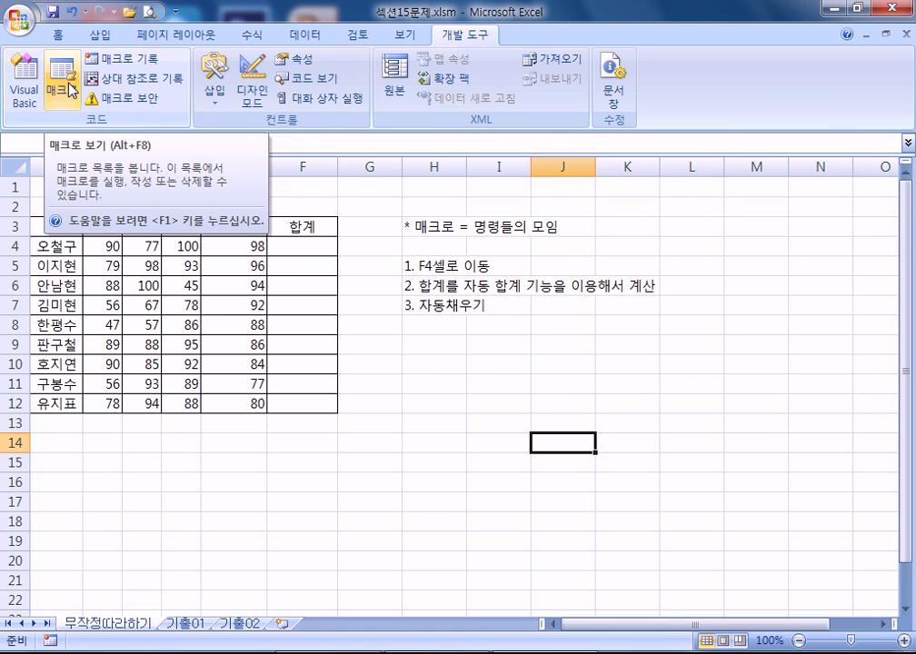
pyautogui.click(70, 88)
# - Run the 연습_합계구하기 macro to refill the 합계 totals
pyautogui.moveTo(552, 135); pyautogui.dragTo(498, 346)
pyautogui.click(495, 382)
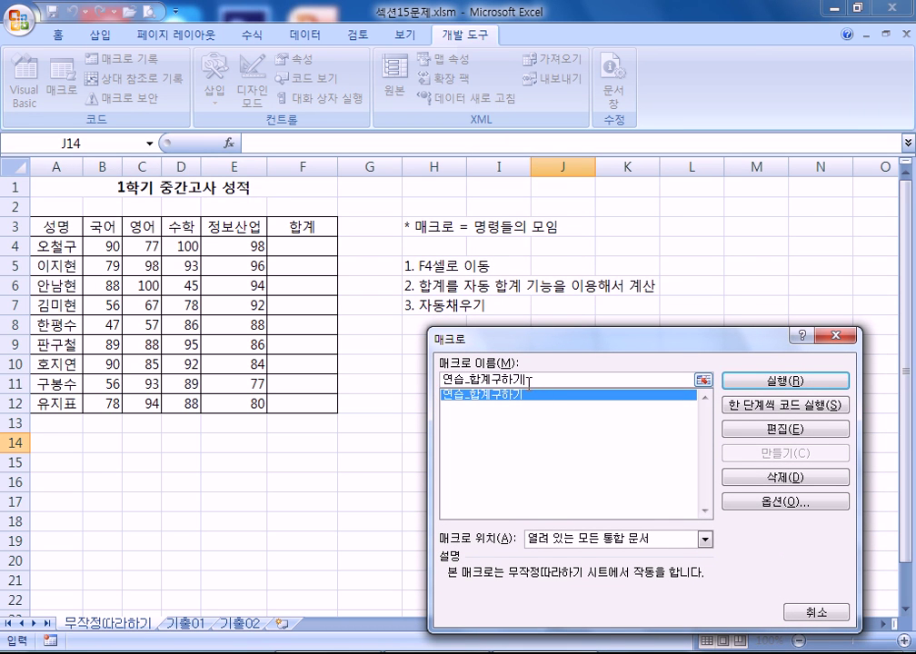
pyautogui.click(815, 383)
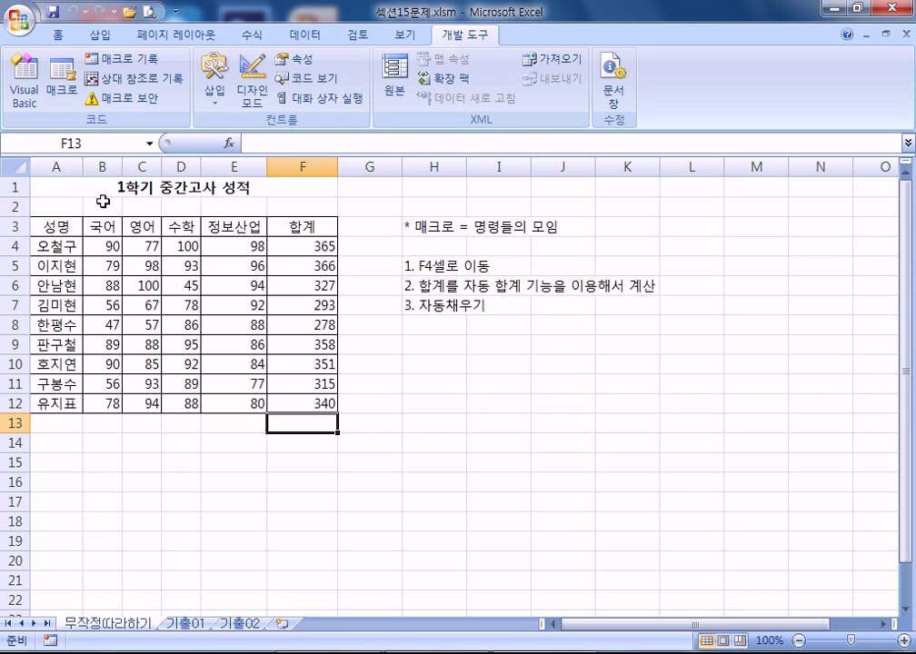
# - Delete the 연습_합계구하기 macro and check that the macro list is empty
pyautogui.click(63, 87)
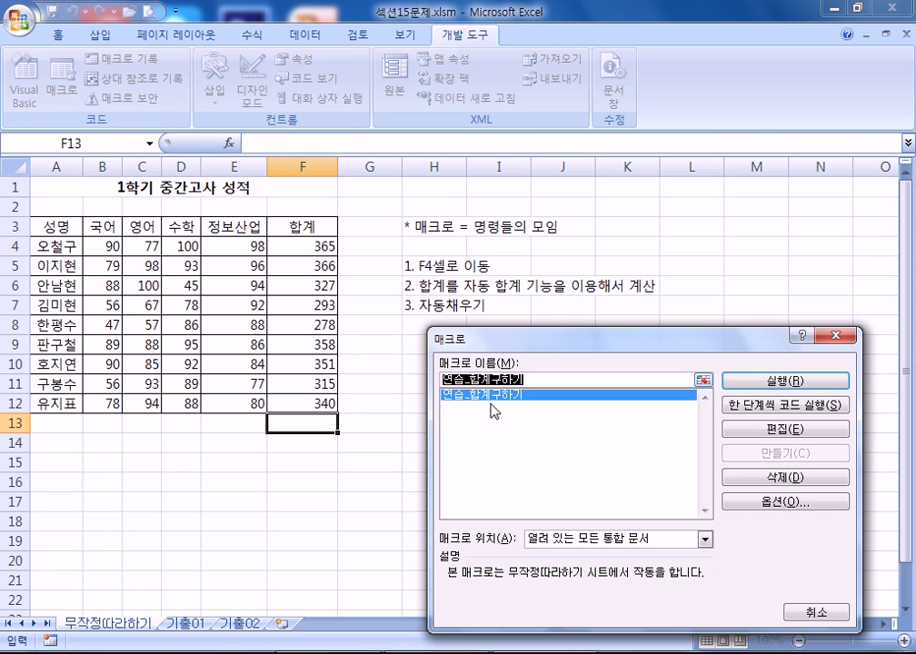
pyautogui.moveTo(562, 348); pyautogui.dragTo(580, 177)
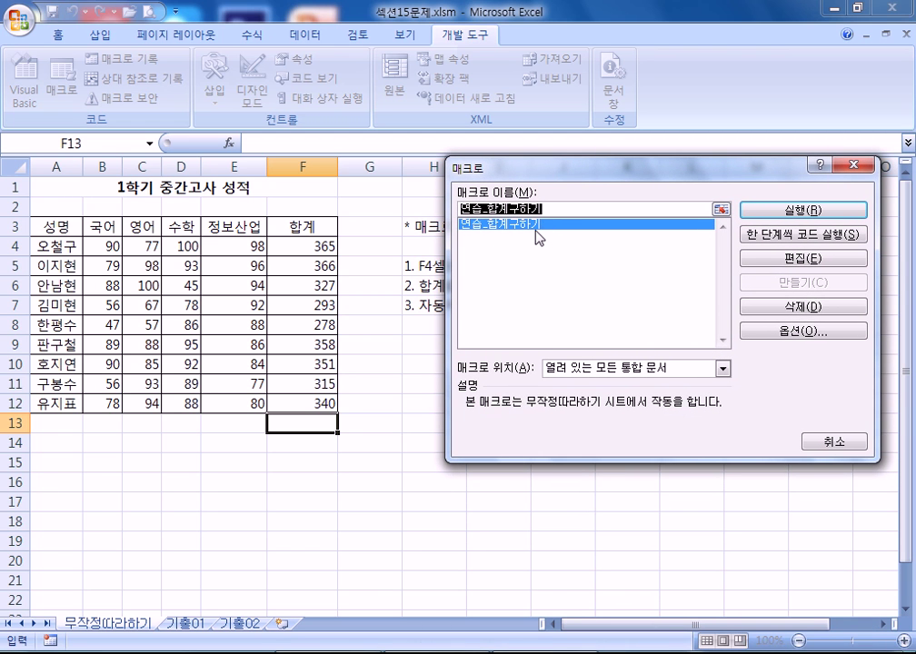
pyautogui.click(803, 307)
pyautogui.click(420, 375)
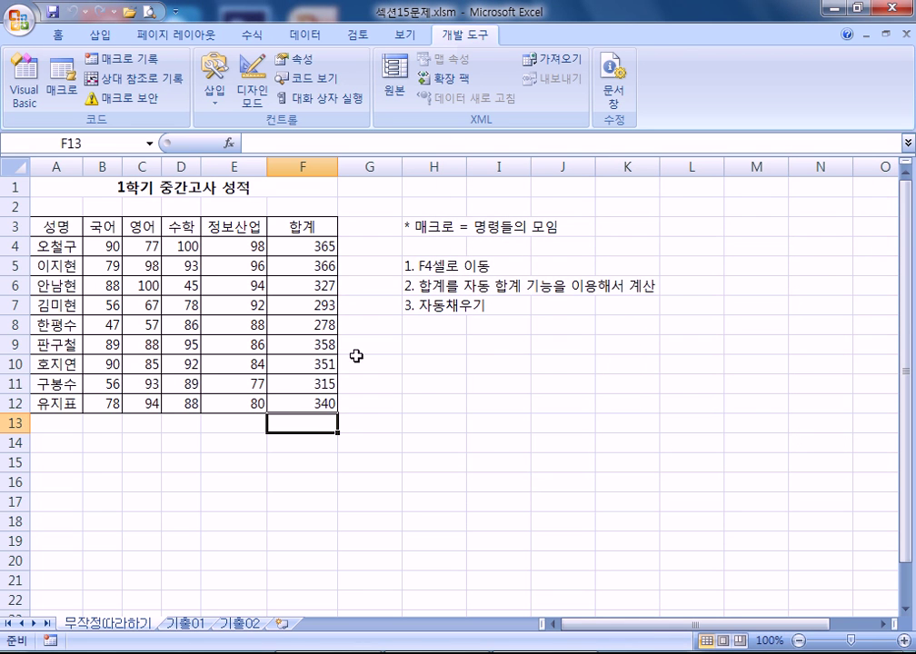
pyautogui.click(61, 72)
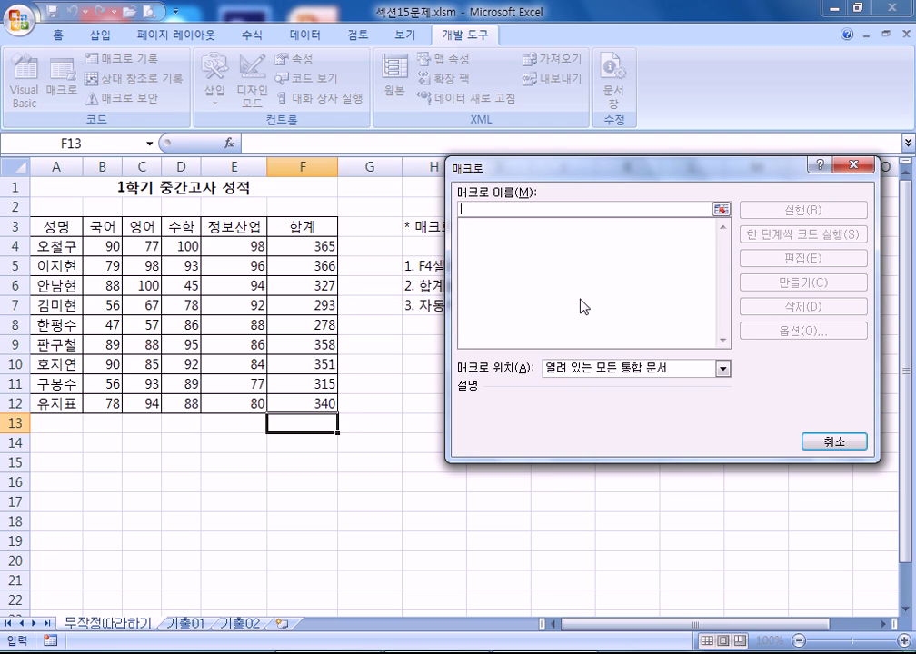
# - Close the empty macro list and delete the totals in F4:F12
pyautogui.press('Escape')
pyautogui.moveTo(303, 247); pyautogui.dragTo(302, 403)
pyautogui.press('Delete')
pyautogui.click(537, 444)
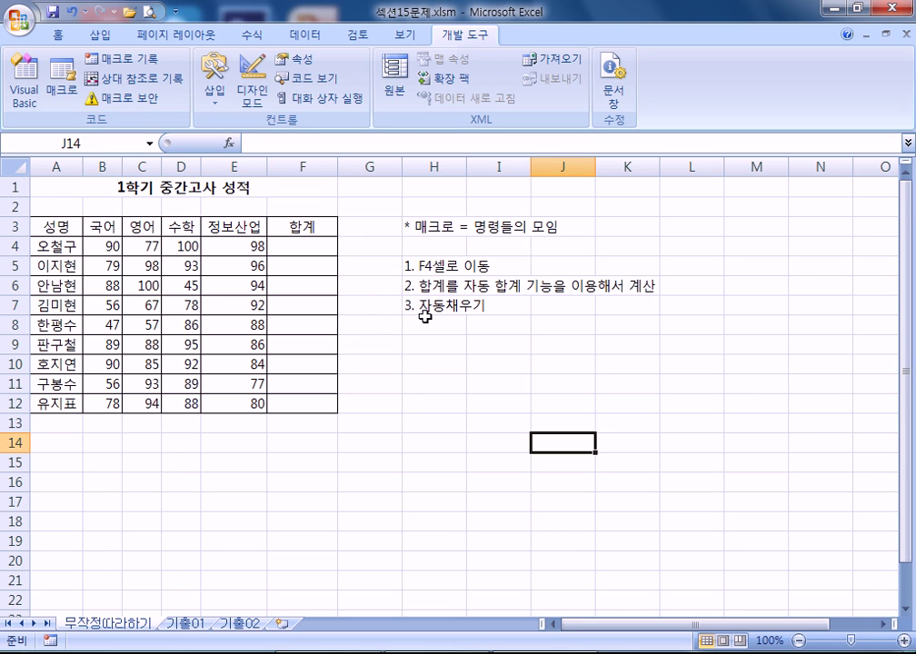
pyautogui.click(300, 244)
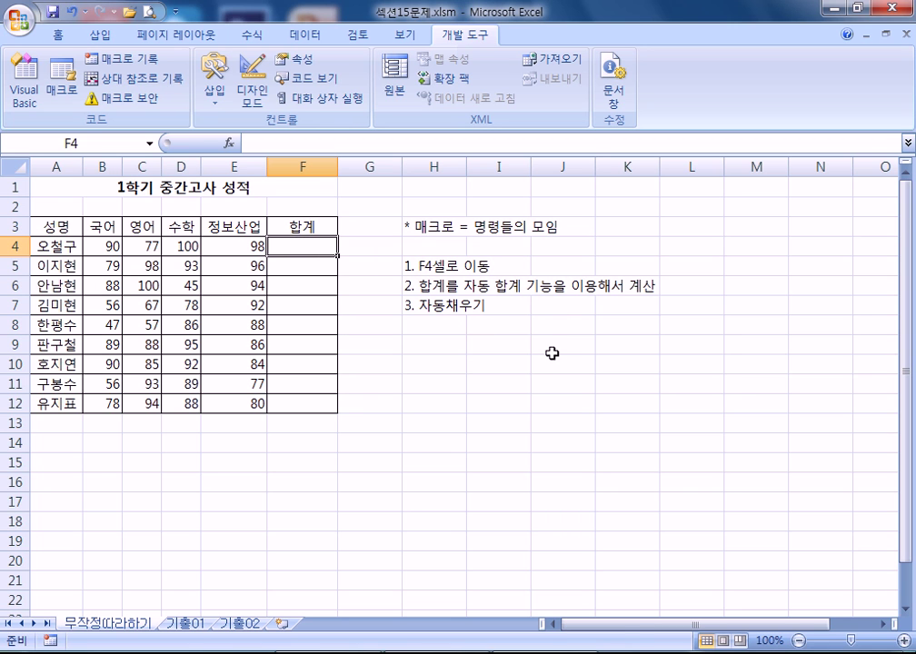
pyautogui.click(533, 347)
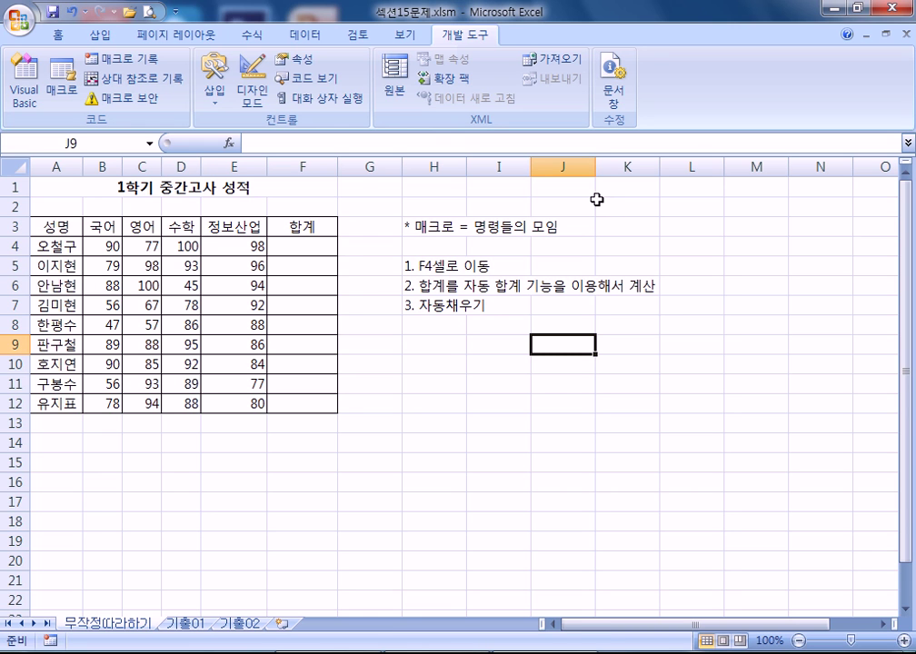
# - Start recording a new macro named 'sum' with shortcut Ctrl+Shift+A
pyautogui.click(136, 62)
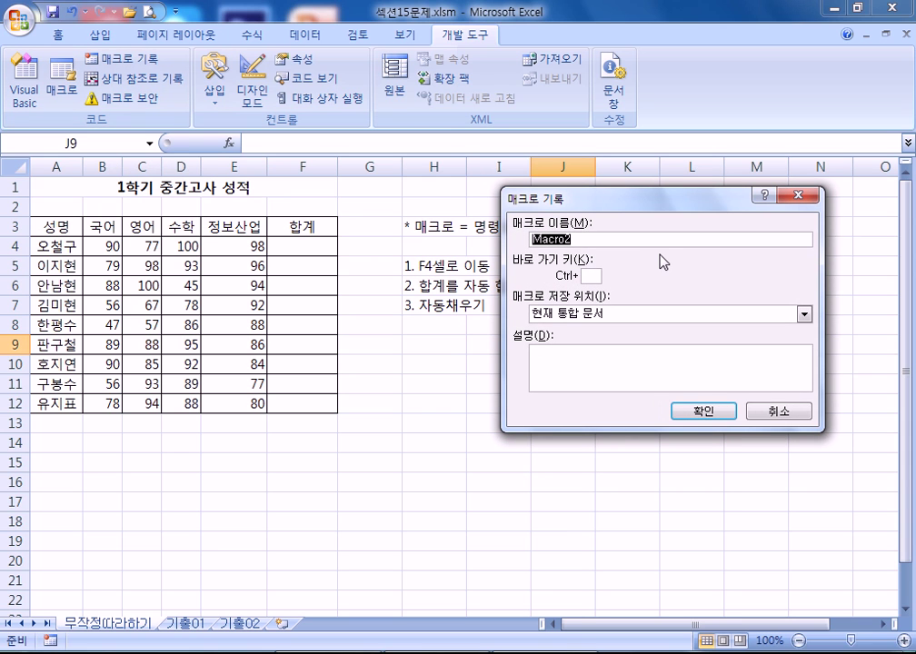
pyautogui.write('SUM')
pyautogui.press('BackSpace')
pyautogui.press('BackSpace')
pyautogui.press('BackSpace')
pyautogui.write('sum')
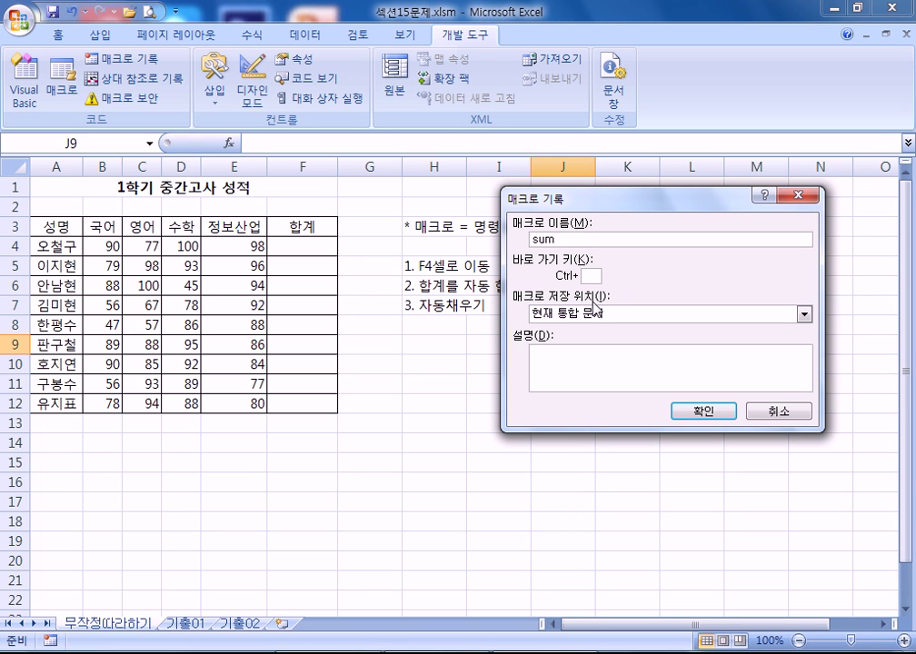
pyautogui.write('A')
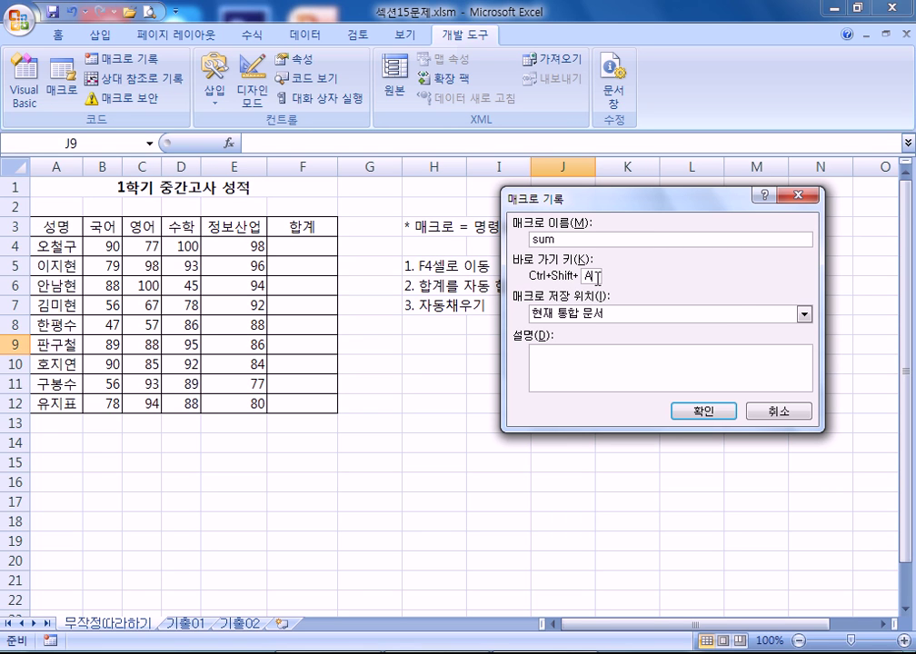
pyautogui.click(596, 361)
pyautogui.click(700, 414)
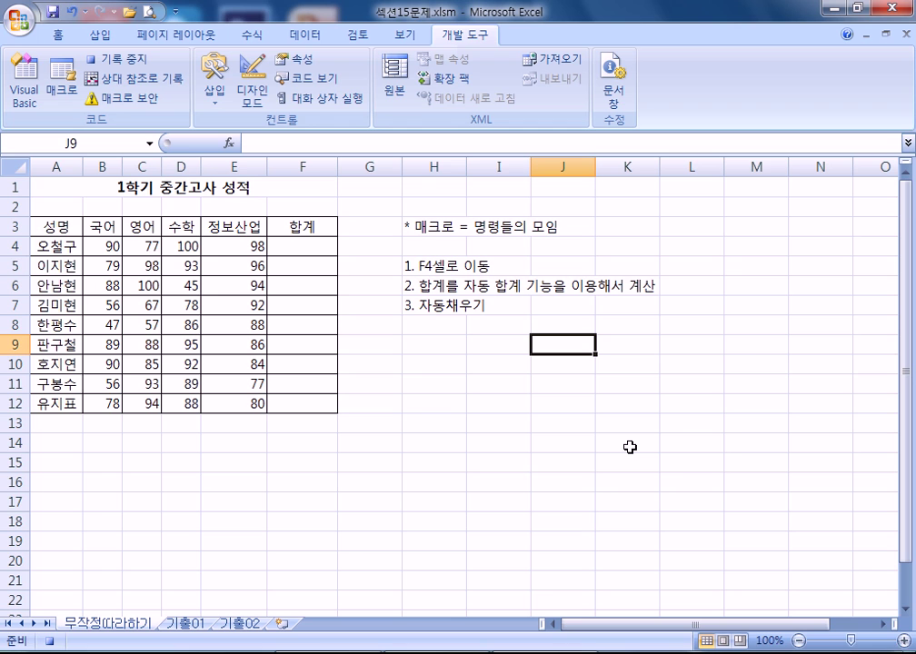
# - AutoSum B4:E4 into F4 and fill it down to F12, giving totals 365 to 340
pyautogui.click(310, 243)
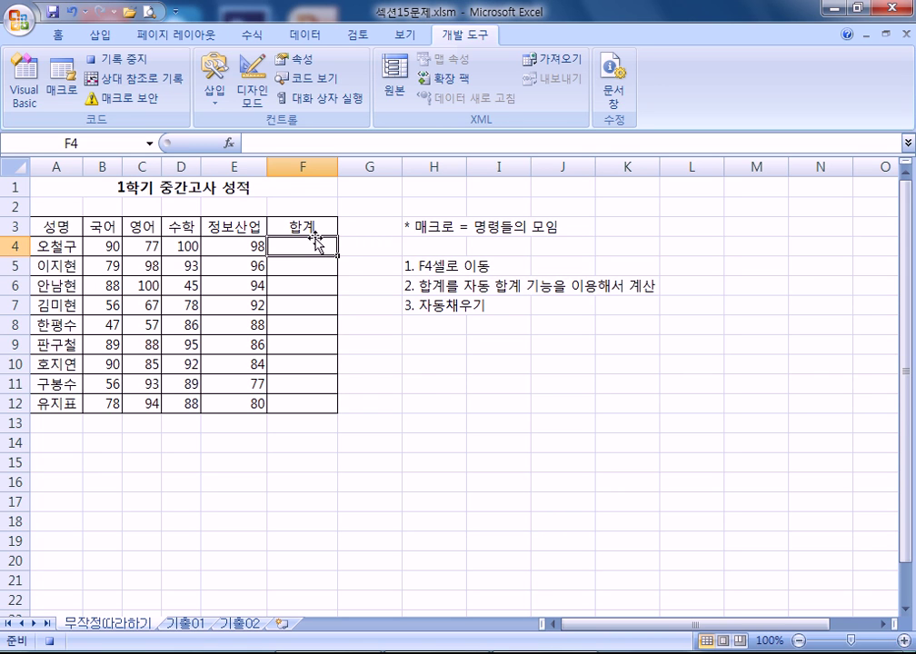
pyautogui.click(248, 36)
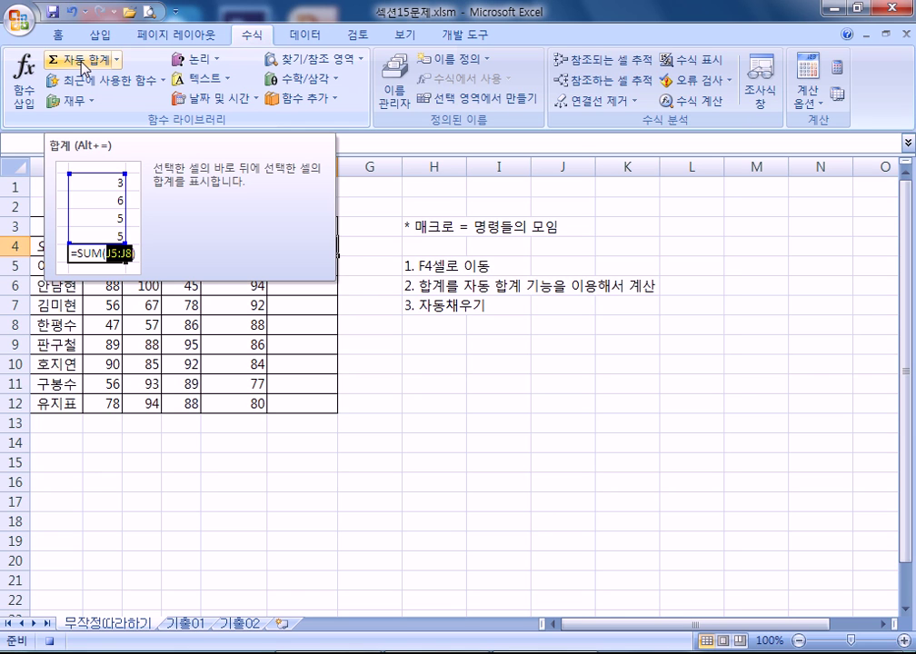
pyautogui.click(84, 66)
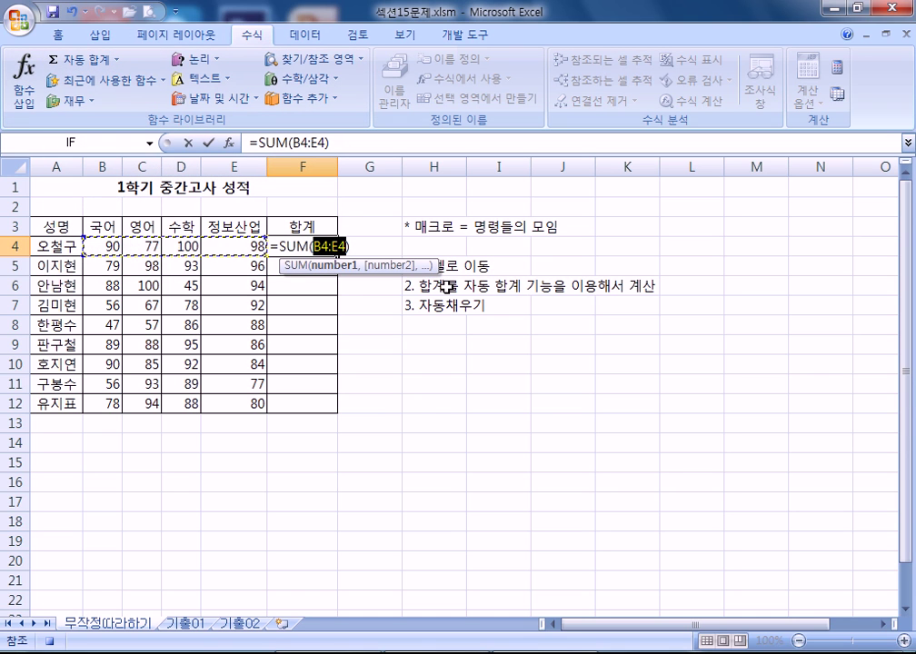
pyautogui.press('Return')
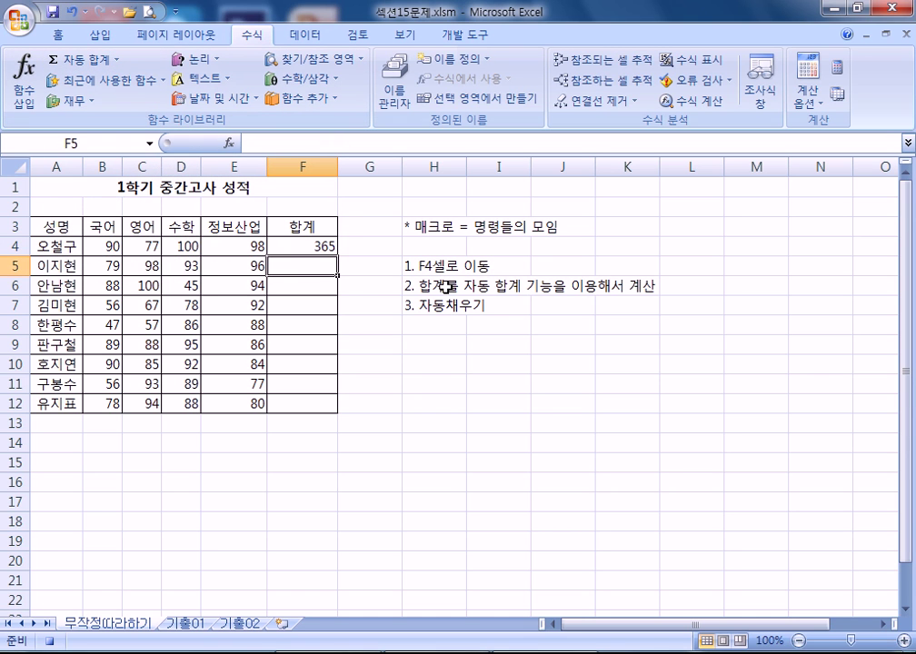
pyautogui.click(314, 242)
pyautogui.moveTo(337, 256); pyautogui.dragTo(337, 412)
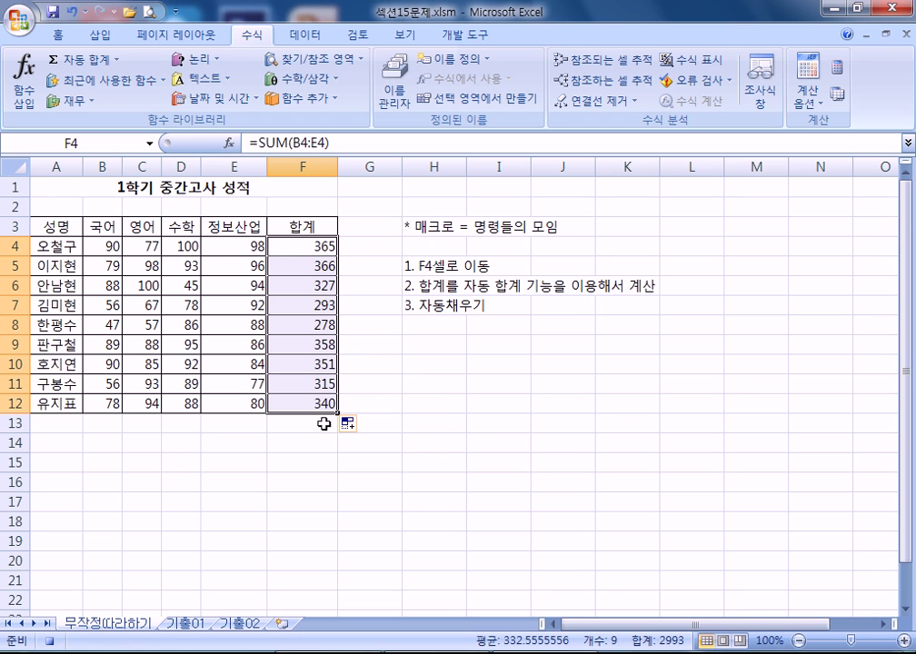
pyautogui.click(318, 423)
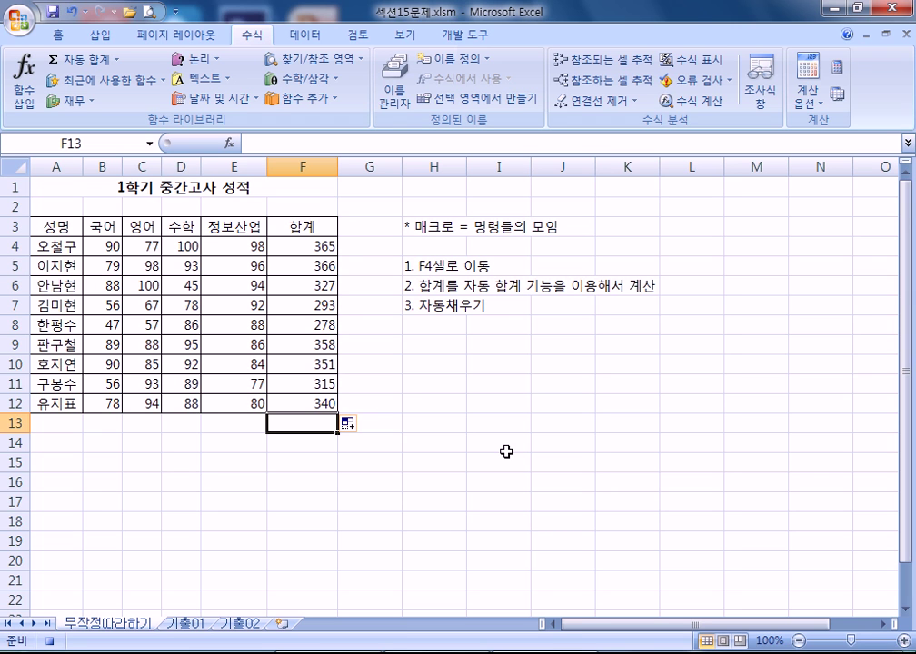
pyautogui.click(472, 34)
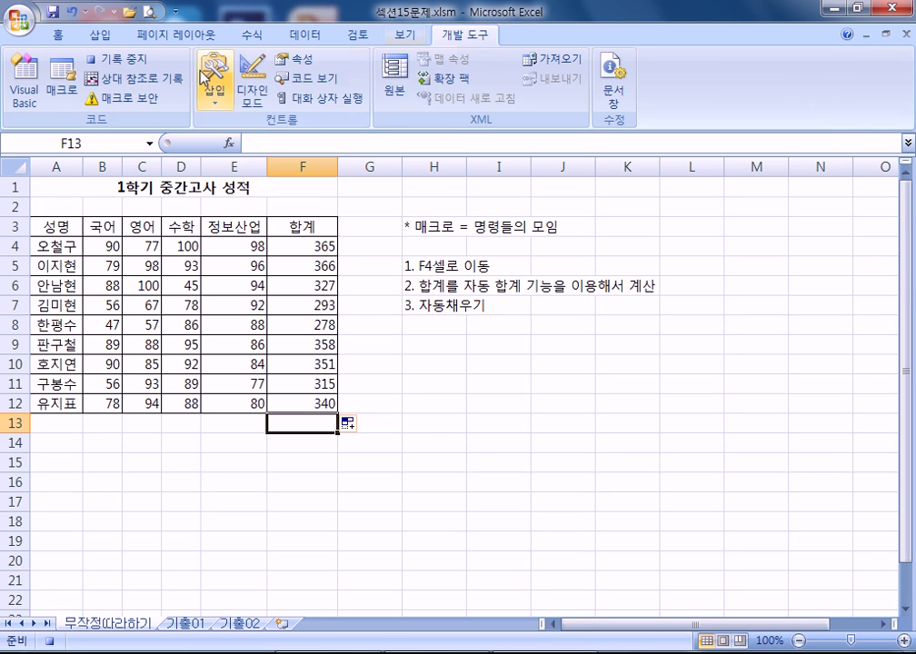
# - Stop recording the sum macro and delete the totals in F4:F12
pyautogui.click(109, 58)
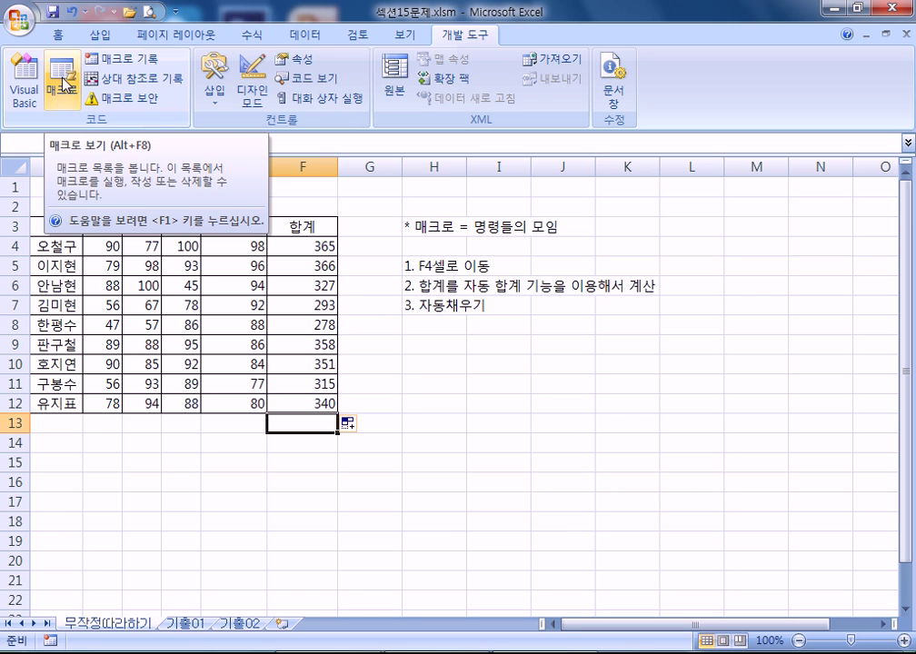
pyautogui.moveTo(311, 246); pyautogui.dragTo(311, 405)
pyautogui.press('Delete')
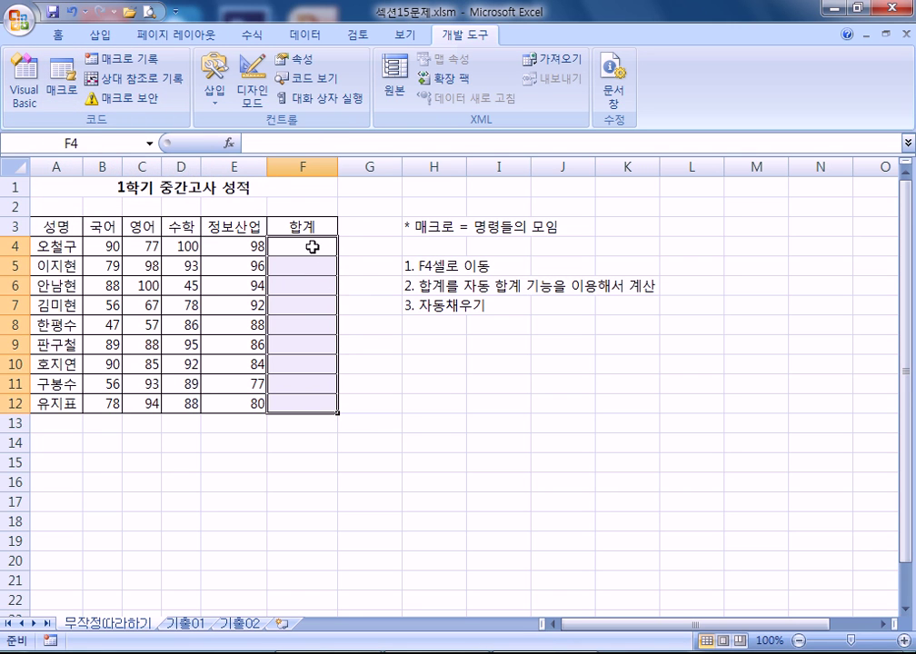
pyautogui.click(584, 405)
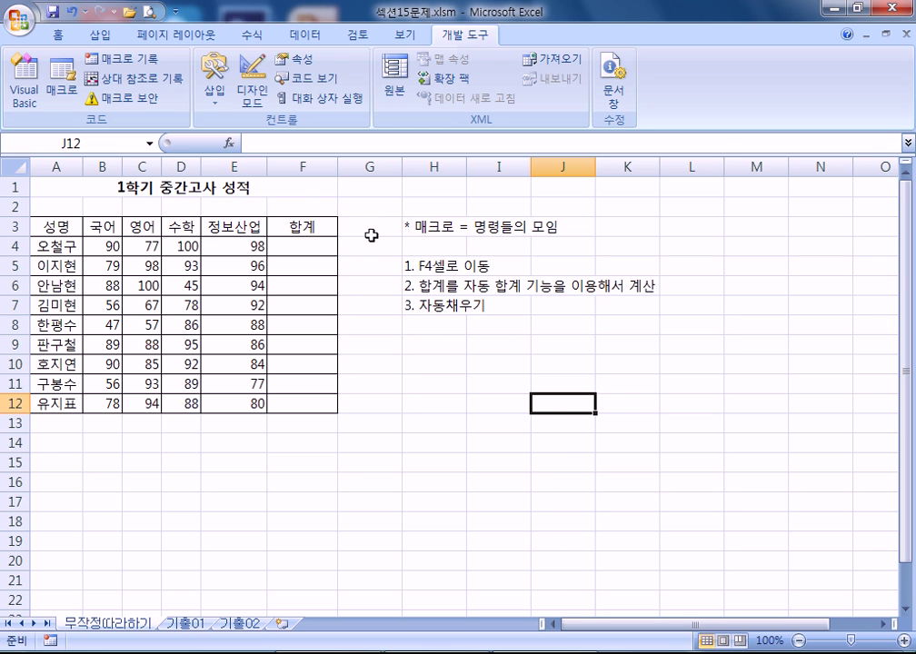
pyautogui.click(62, 91)
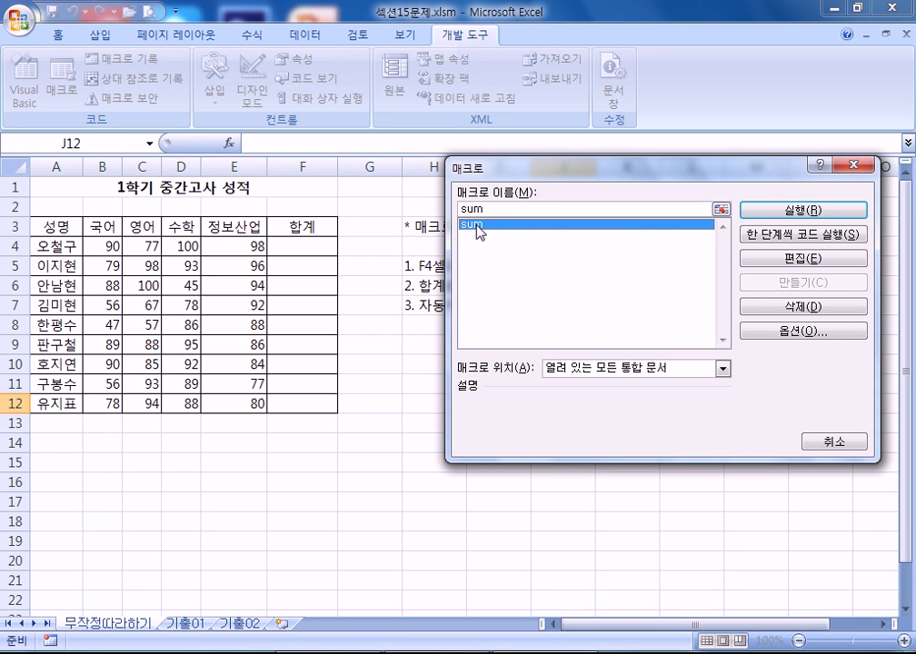
pyautogui.click(778, 215)
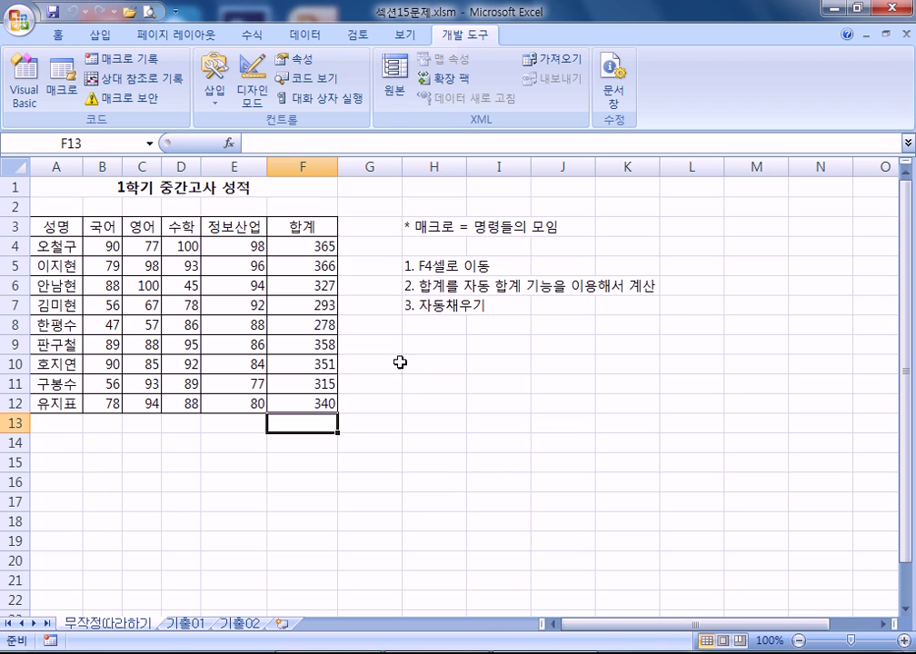
pyautogui.moveTo(292, 245); pyautogui.dragTo(303, 403)
pyautogui.press('Delete')
pyautogui.click(524, 388)
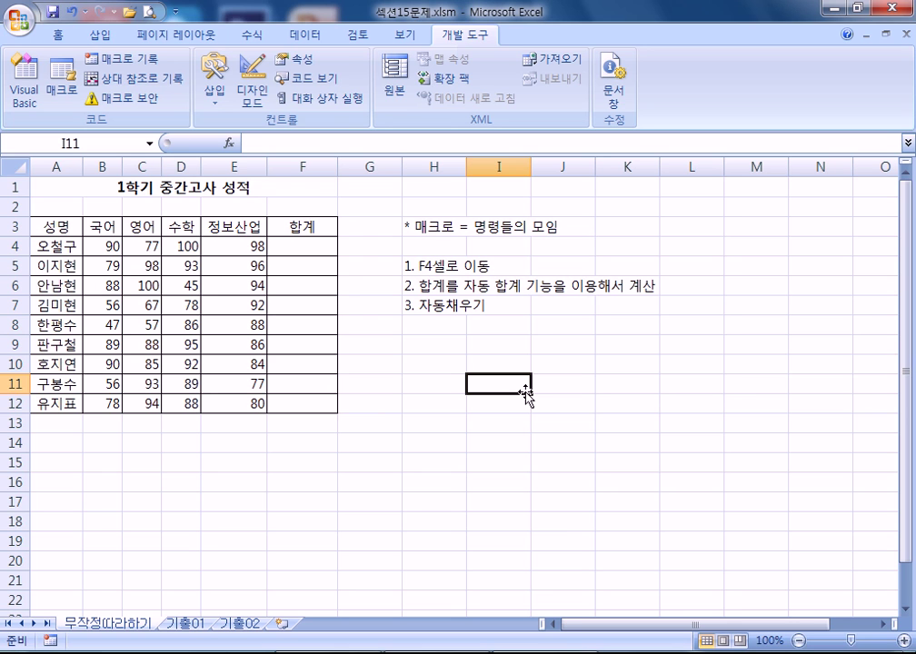
pyautogui.hotkey('ctrl', 'q')
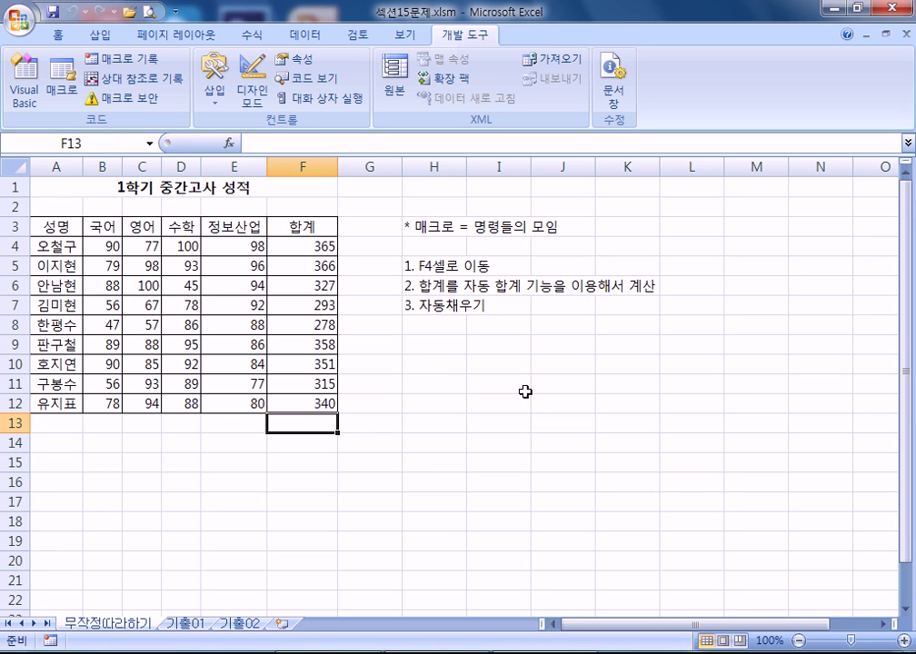
pyautogui.moveTo(302, 246); pyautogui.dragTo(309, 411)
pyautogui.press('Delete')
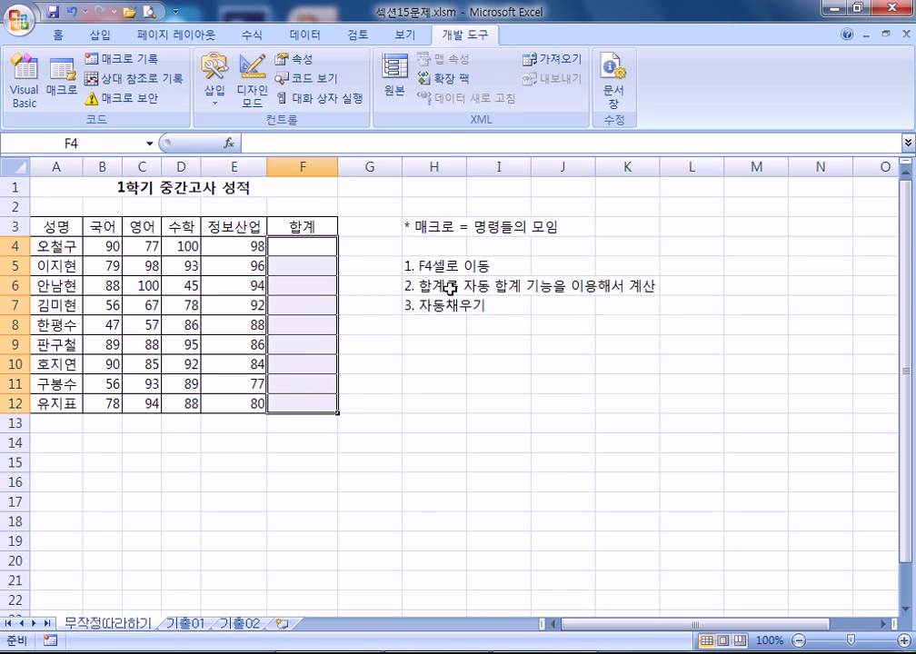
pyautogui.click(448, 287)
pyautogui.moveTo(438, 229); pyautogui.dragTo(450, 317)
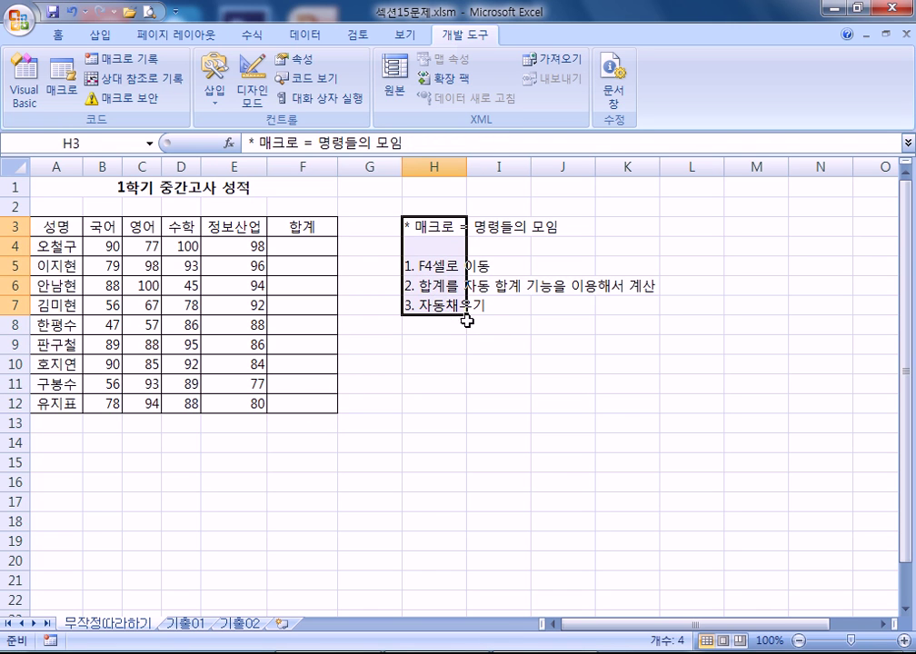
pyautogui.hotkey('ctrl', 'a')
pyautogui.click(205, 266)
pyautogui.hotkey('ctrl', 'a')
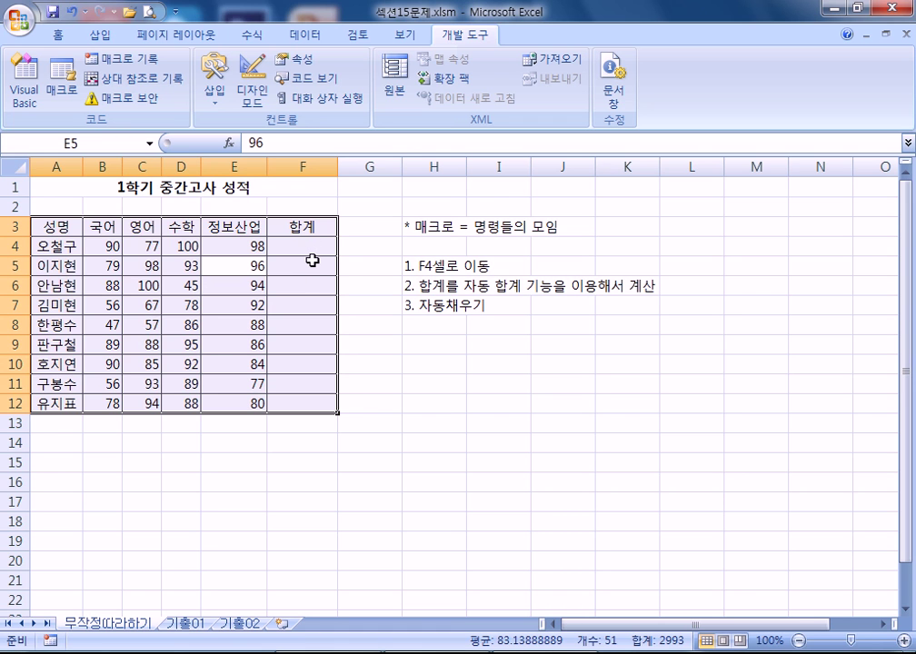
pyautogui.press('Return')
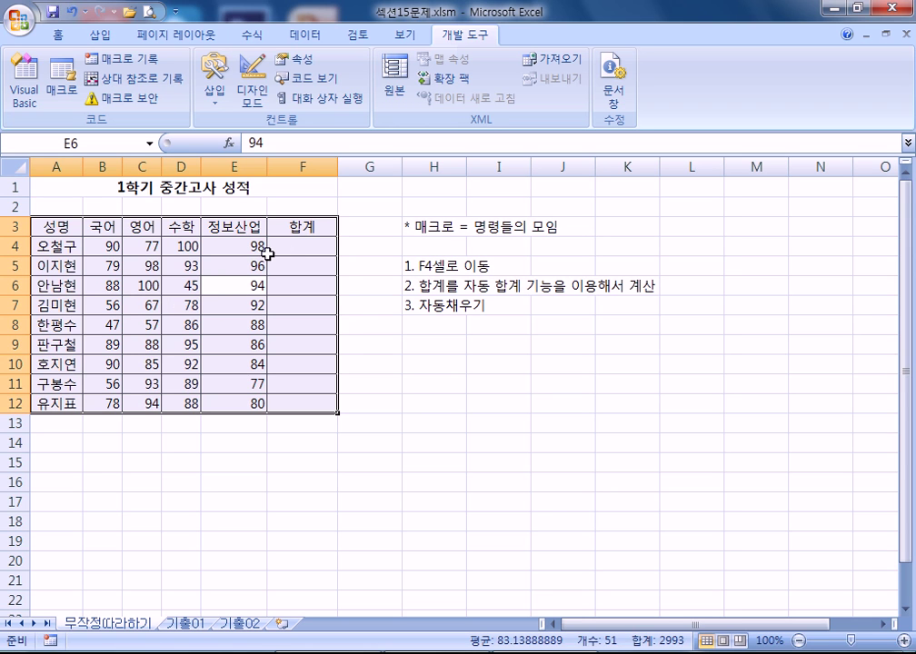
pyautogui.click(541, 378)
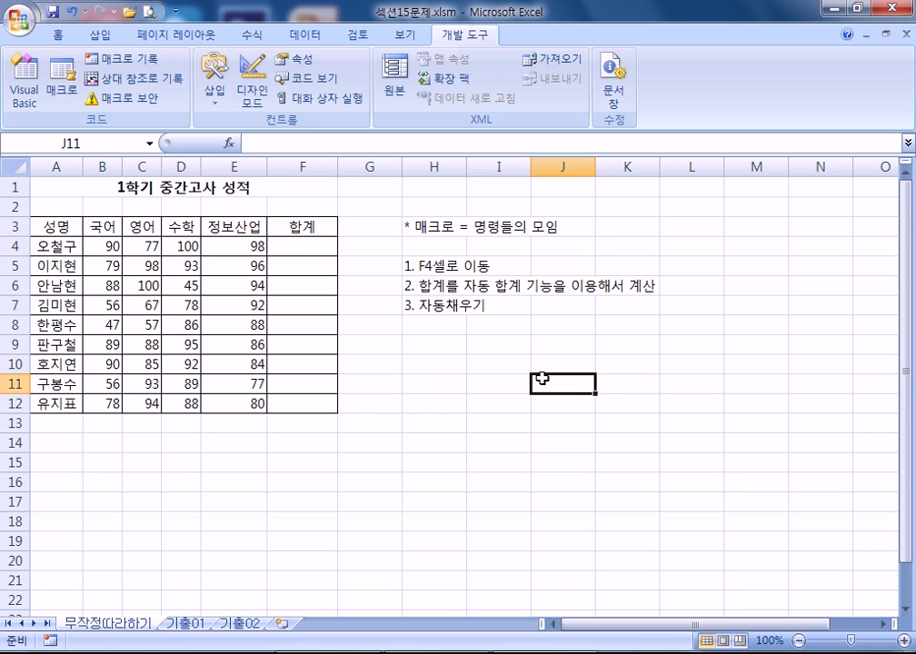
pyautogui.hotkey('ctrl', 'q')
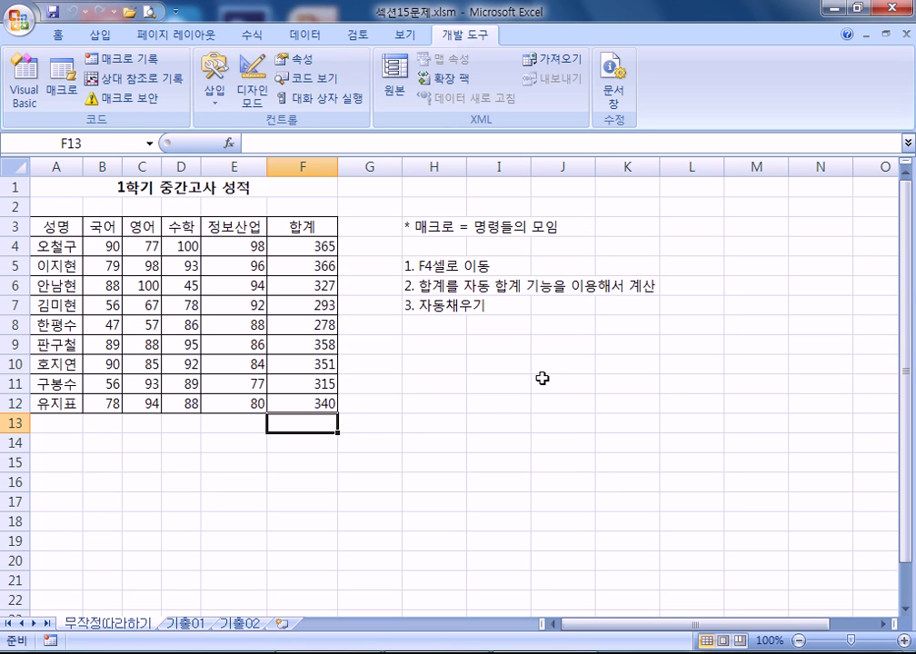
pyautogui.moveTo(316, 244); pyautogui.dragTo(302, 404)
pyautogui.press('Delete')
pyautogui.click(745, 513)
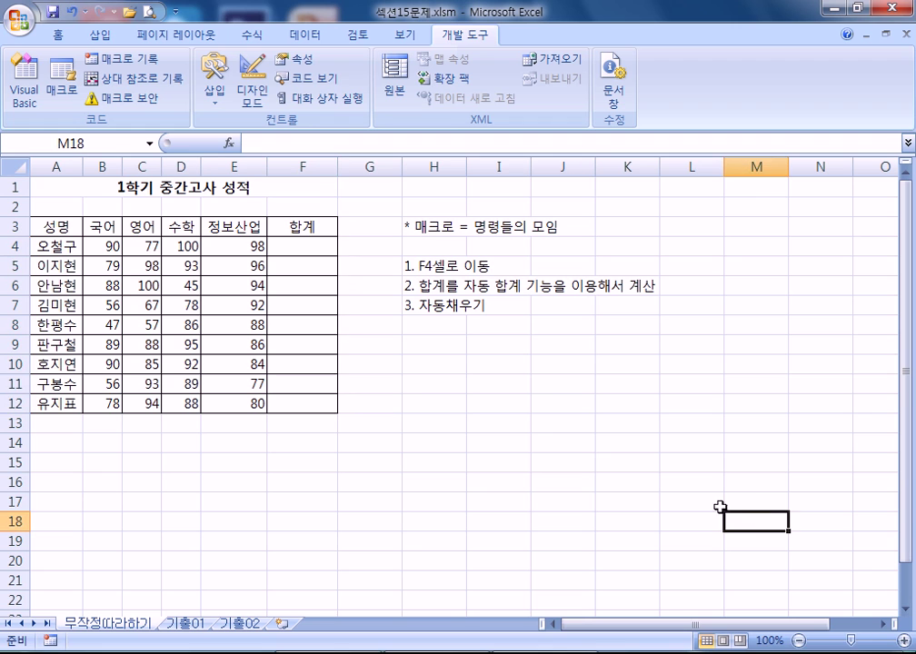
# - Run the sum macro to fill the 합계 totals
pyautogui.click(561, 470)
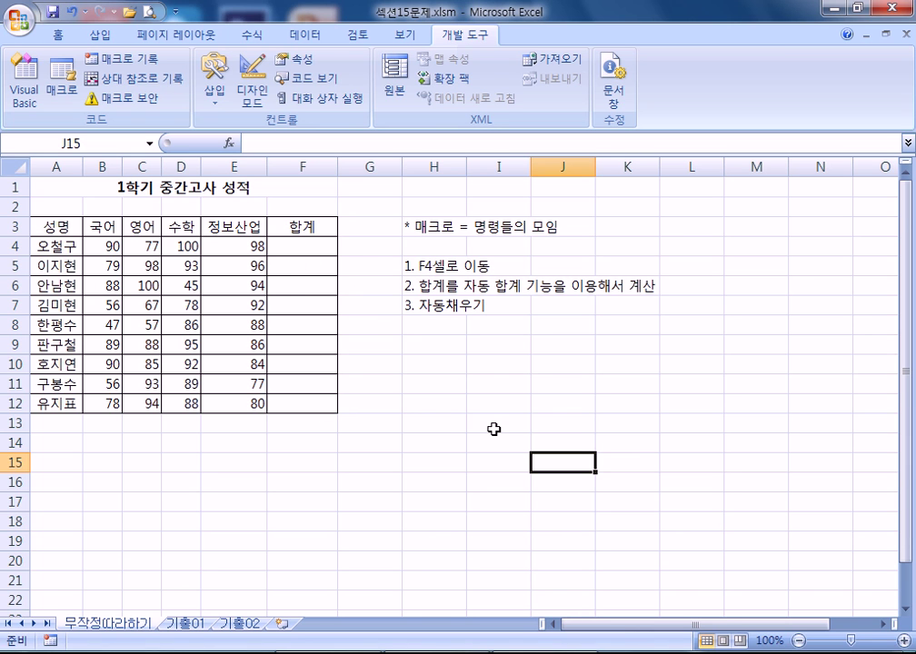
pyautogui.click(64, 90)
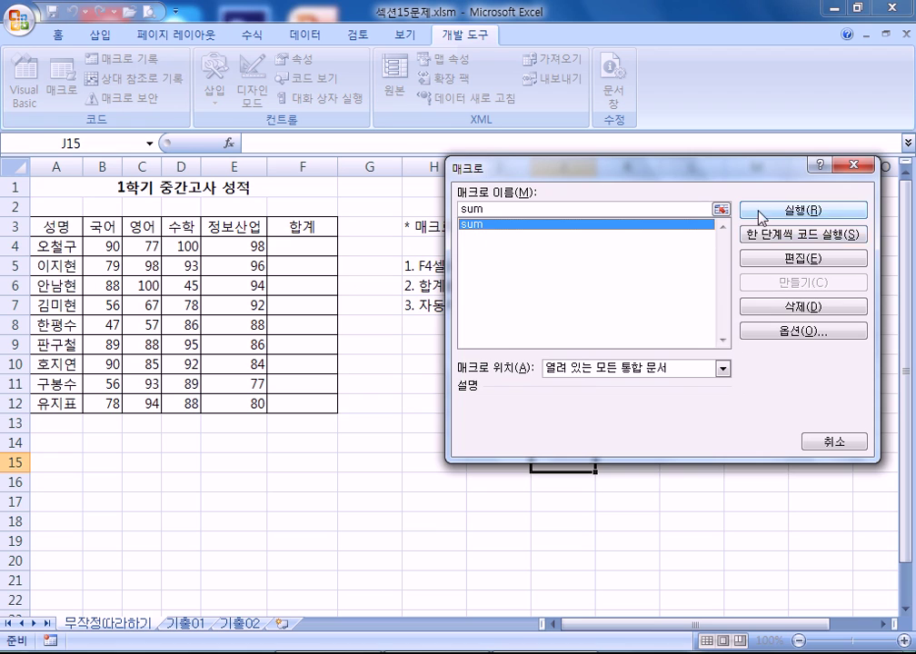
pyautogui.click(762, 211)
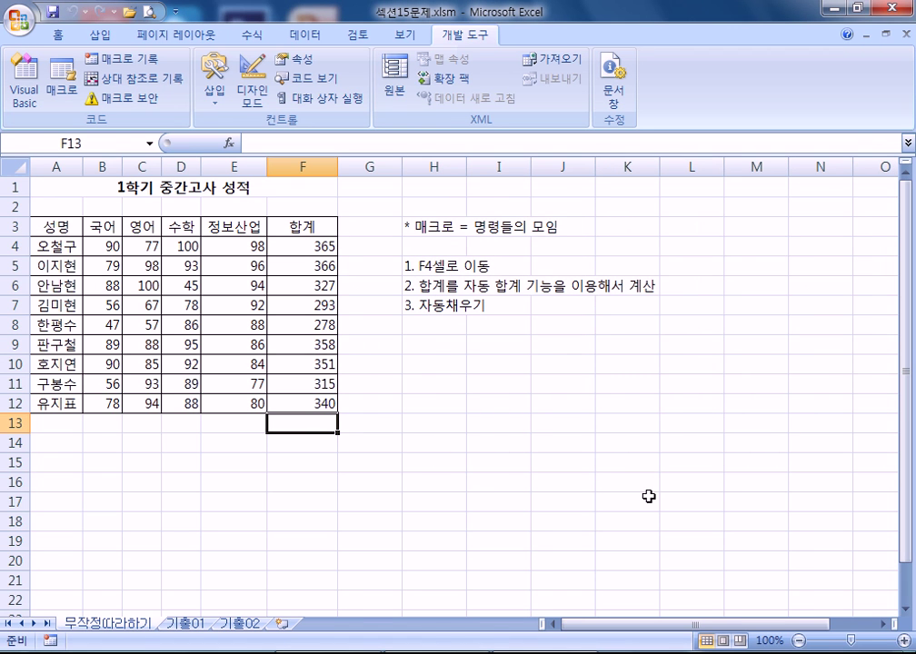
pyautogui.click(575, 467)
# - Delete the totals in F4:F12, then bring them back with Alt+=
pyautogui.moveTo(297, 248); pyautogui.dragTo(304, 402)
pyautogui.press('Delete')
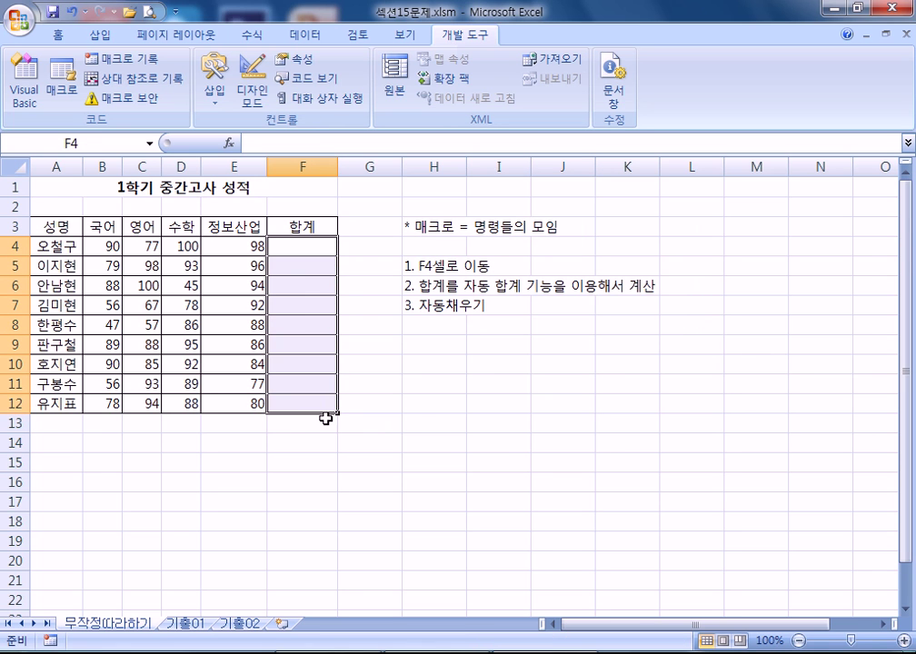
pyautogui.hotkey('alt', '=')
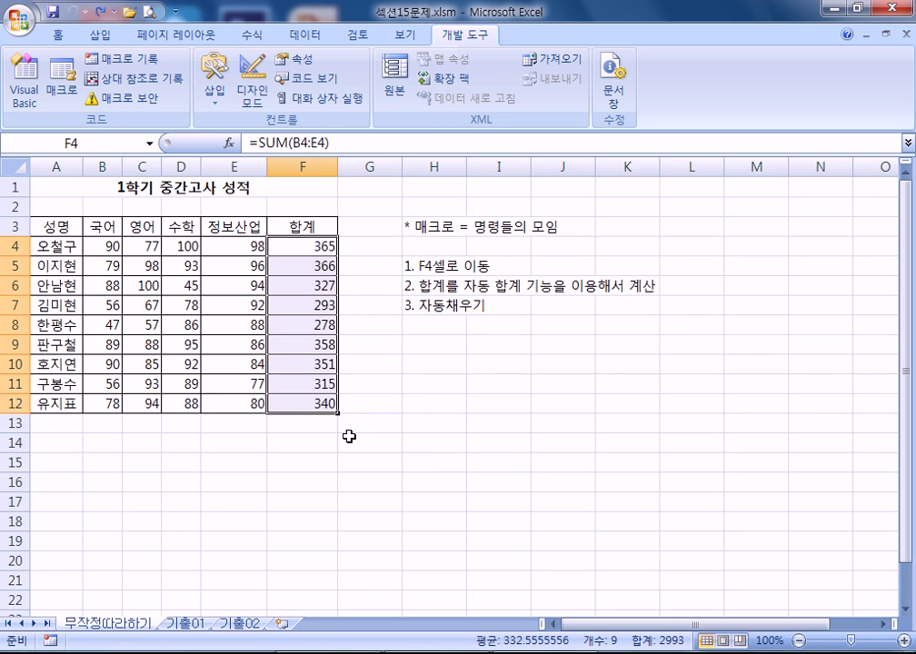
pyautogui.click(334, 424)
pyautogui.click(579, 438)
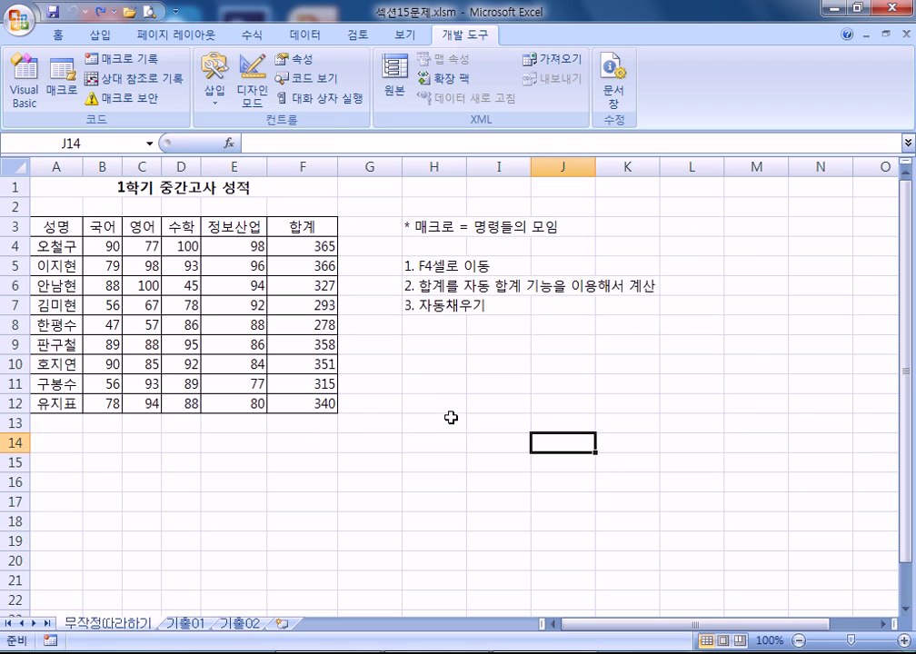
pyautogui.click(507, 347)
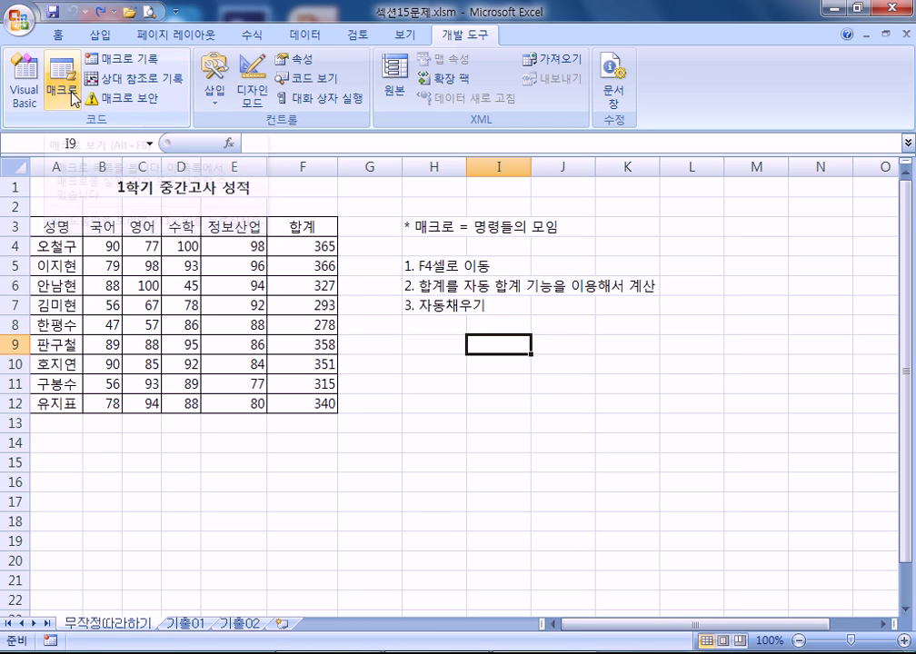
# - Start recording a macro named 'sum지우기' stored in the current workbook
pyautogui.click(136, 65)
pyautogui.write('sum wl')
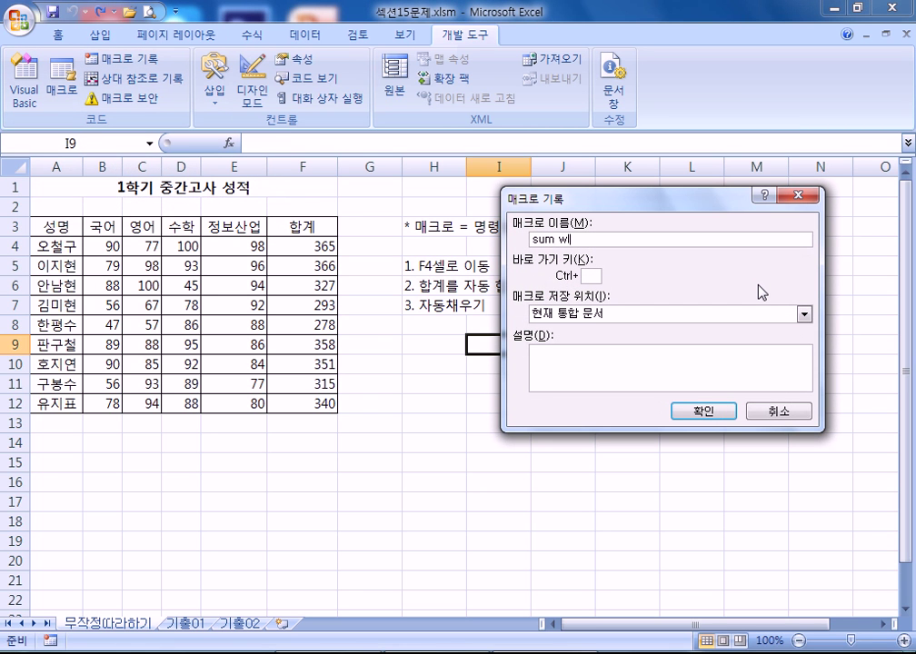
pyautogui.press('BackSpace')
pyautogui.press('BackSpace')
pyautogui.write('지우기')
pyautogui.click(706, 416)
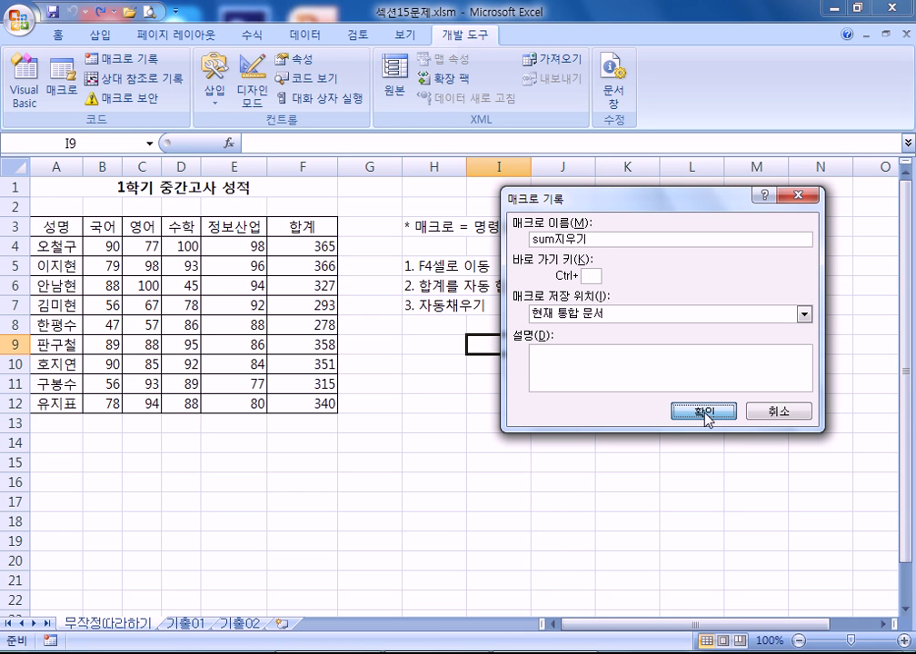
pyautogui.click(705, 412)
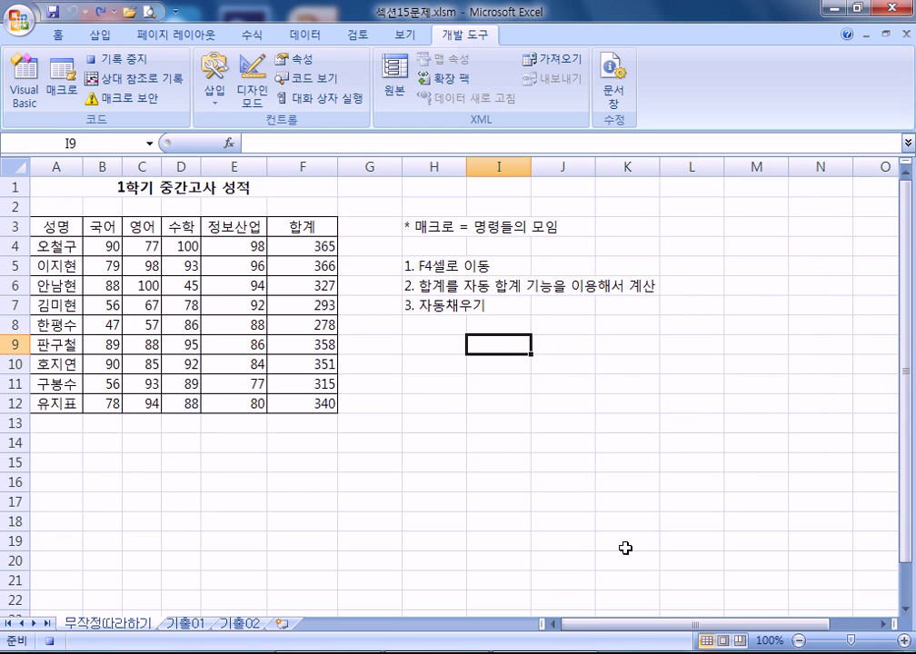
# - Delete the totals in F4:F12, select F13, and stop recording the sum지우기 macro
pyautogui.click(301, 246)
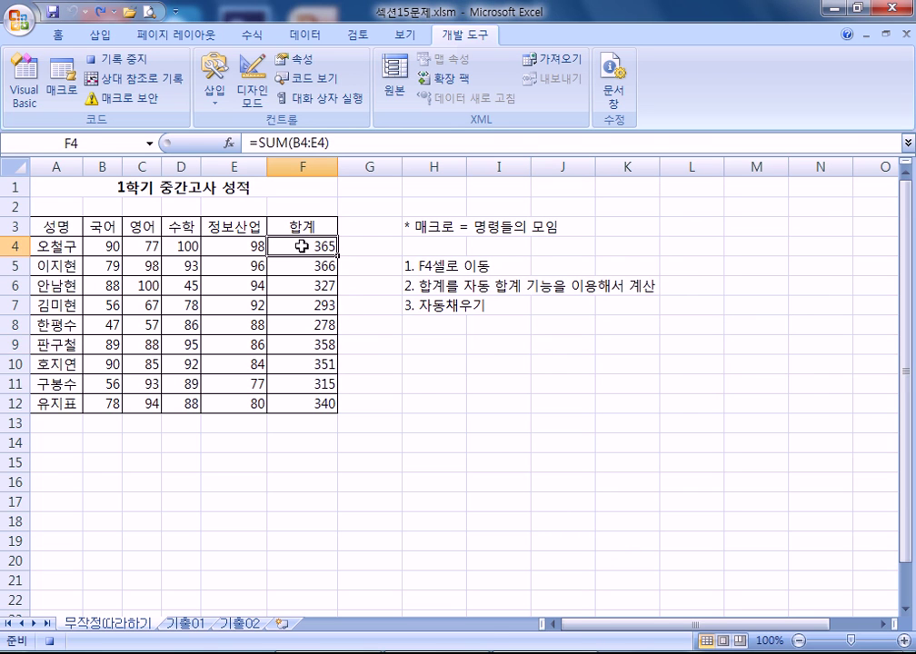
pyautogui.moveTo(300, 246); pyautogui.dragTo(301, 405)
pyautogui.press('Delete')
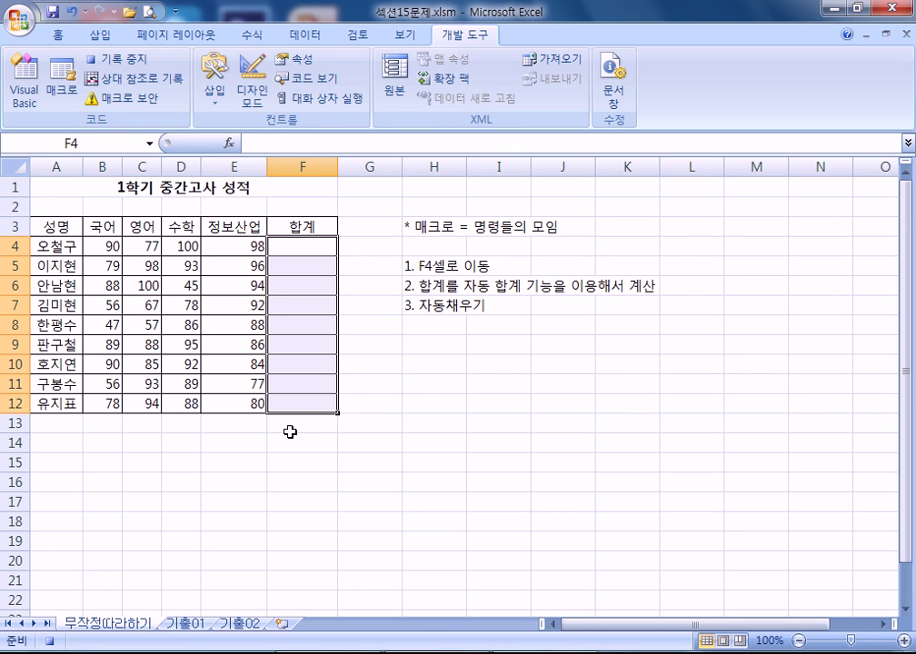
pyautogui.click(290, 424)
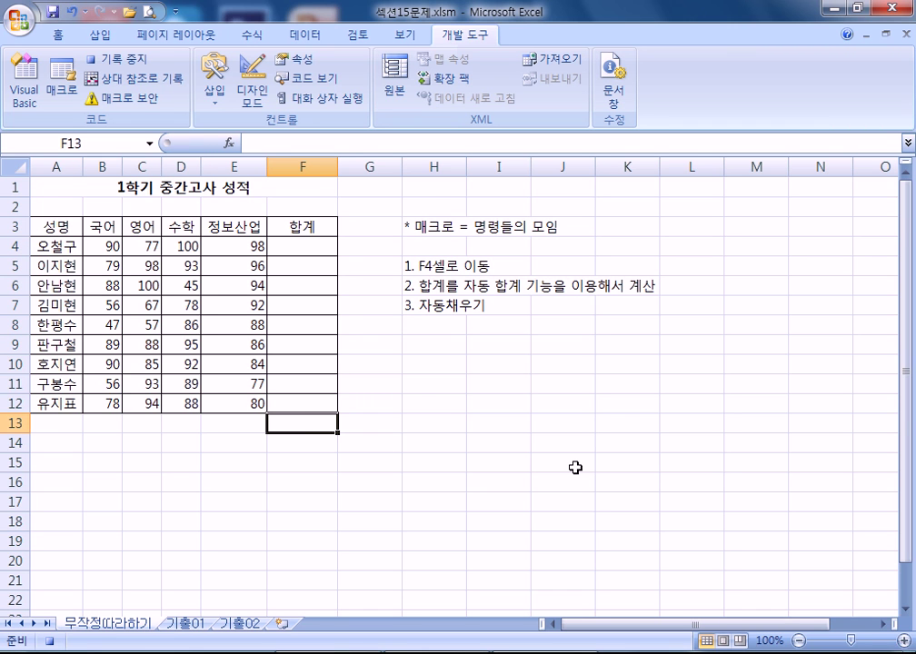
pyautogui.scroll(-1, 291, 356)
pyautogui.scroll(1, 287, 366)
pyautogui.click(135, 60)
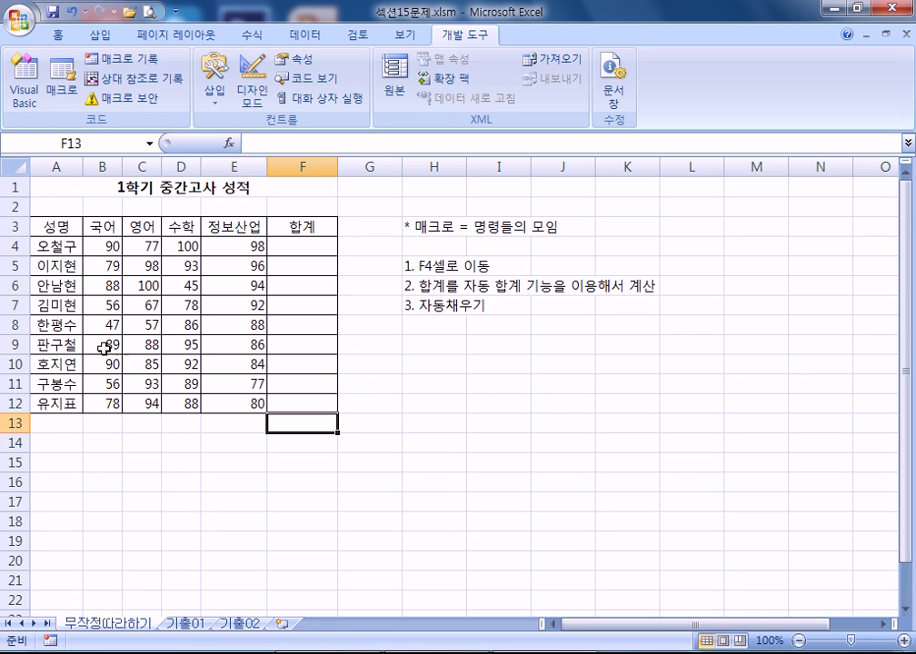
# - Run the sum macro, then the sum지우기 macro, from the Macros list
pyautogui.click(71, 85)
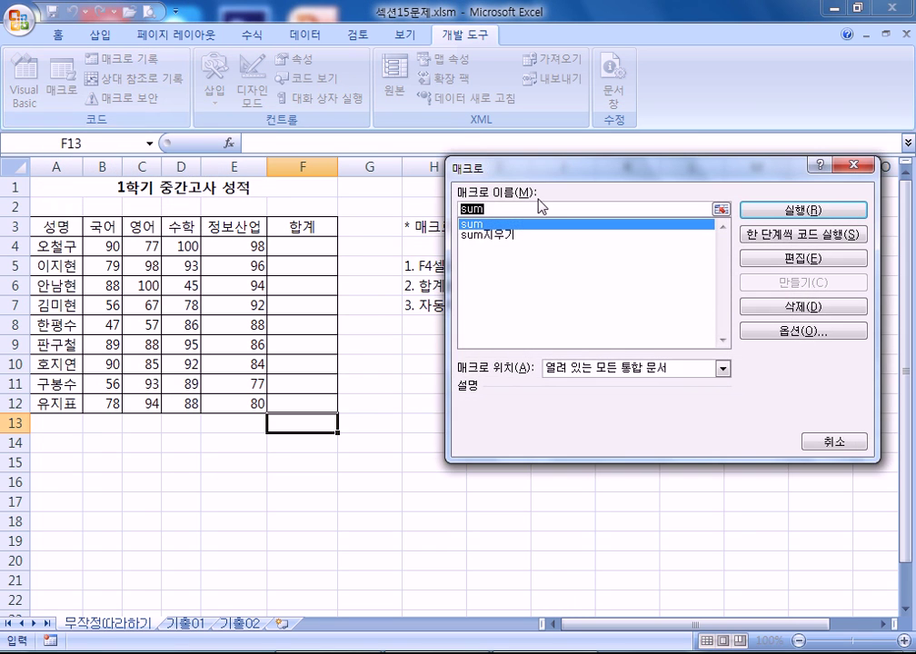
pyautogui.click(771, 213)
pyautogui.click(64, 87)
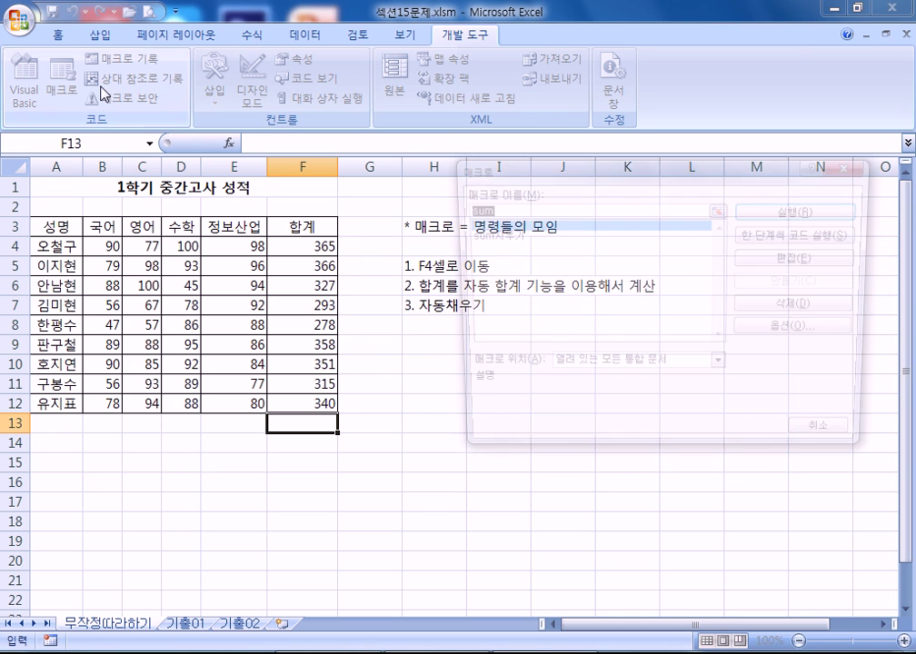
pyautogui.click(480, 235)
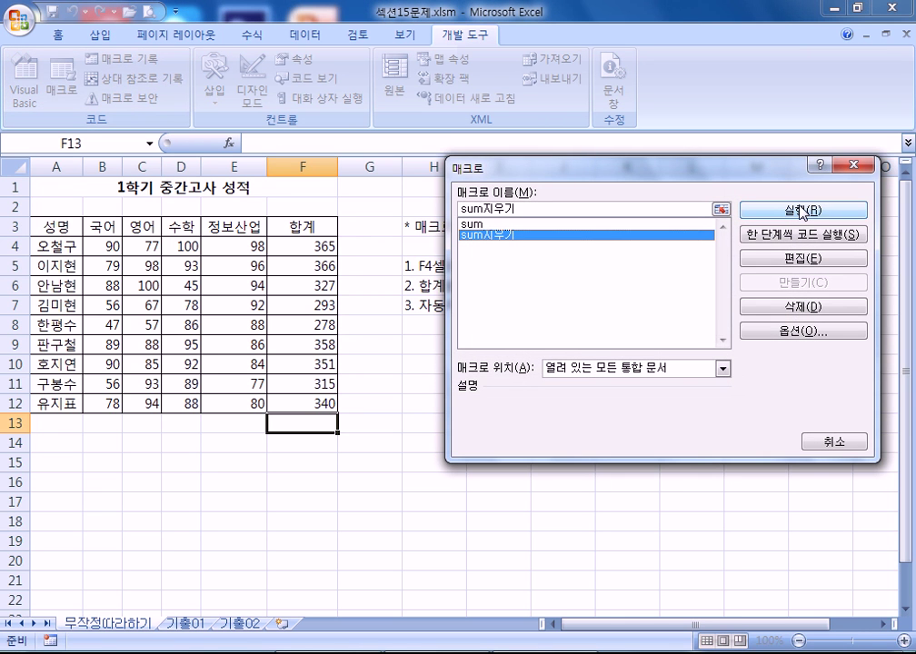
pyautogui.click(747, 208)
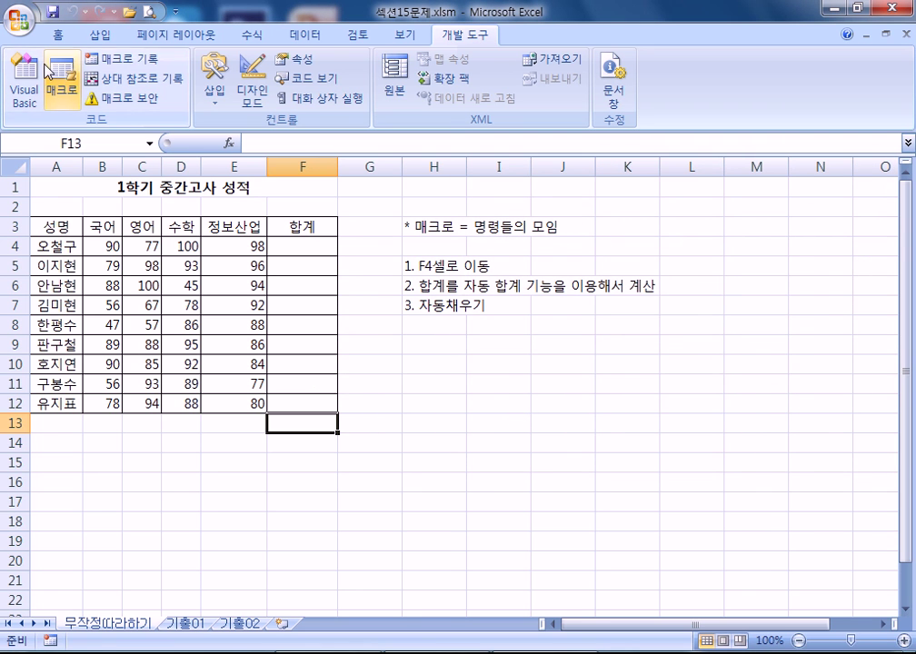
# - Run sum, sum지우기 and sum again, then select the totals in F4:F12
pyautogui.click(62, 89)
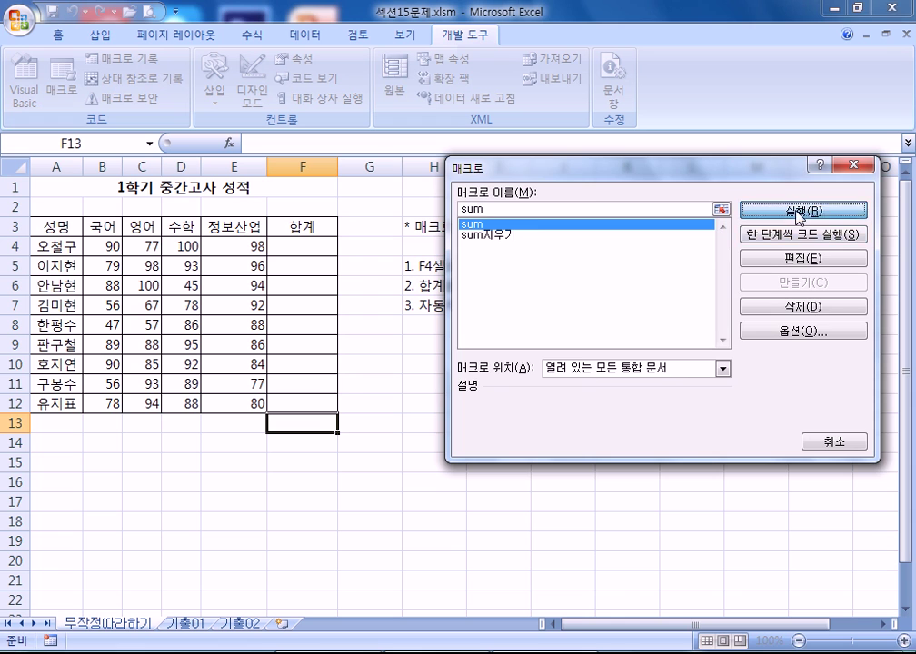
pyautogui.click(747, 211)
pyautogui.click(61, 89)
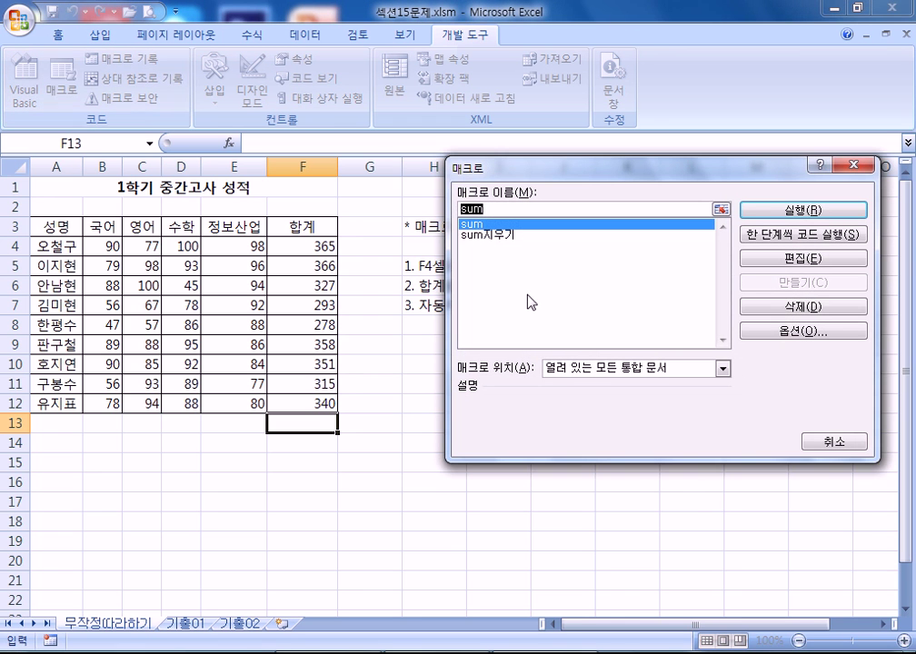
pyautogui.click(531, 238)
pyautogui.click(858, 209)
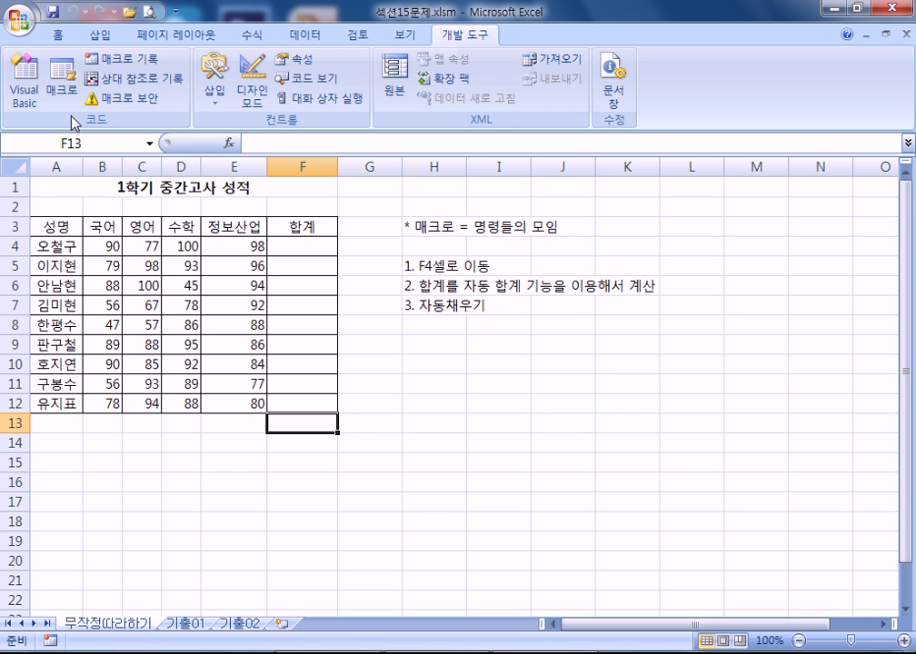
pyautogui.click(64, 89)
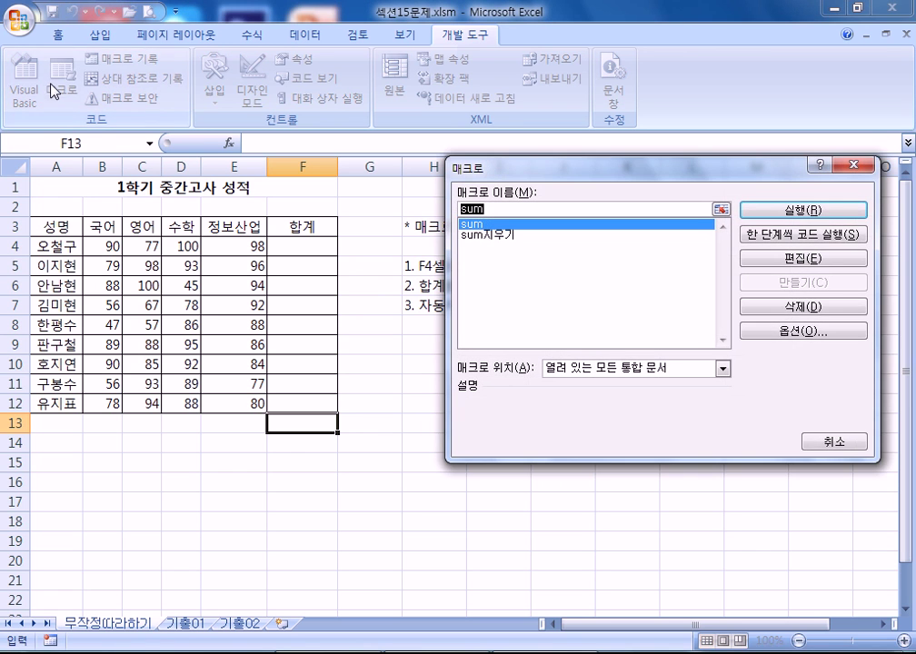
pyautogui.click(749, 211)
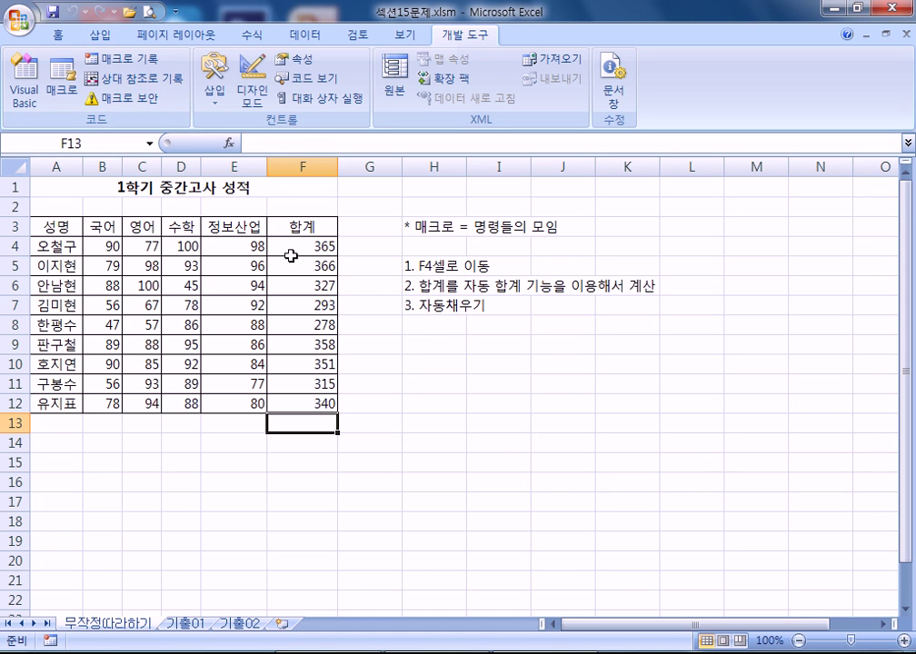
pyautogui.moveTo(303, 249); pyautogui.dragTo(302, 402)
# - Clear the F4:F12 totals and draw a rectangle to the right of the grade table
pyautogui.press('Delete')
pyautogui.click(557, 468)
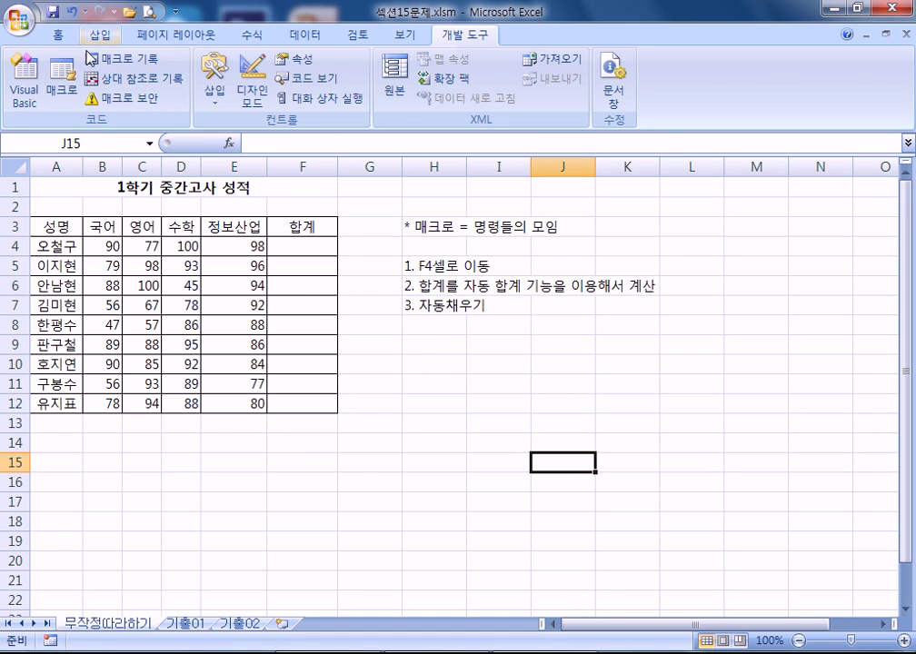
pyautogui.click(100, 35)
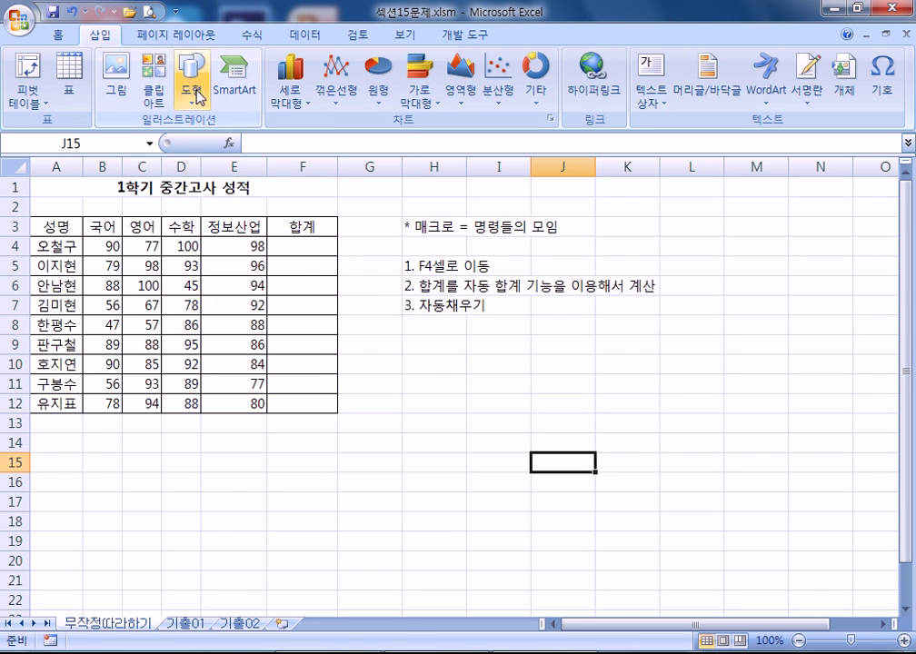
pyautogui.click(192, 91)
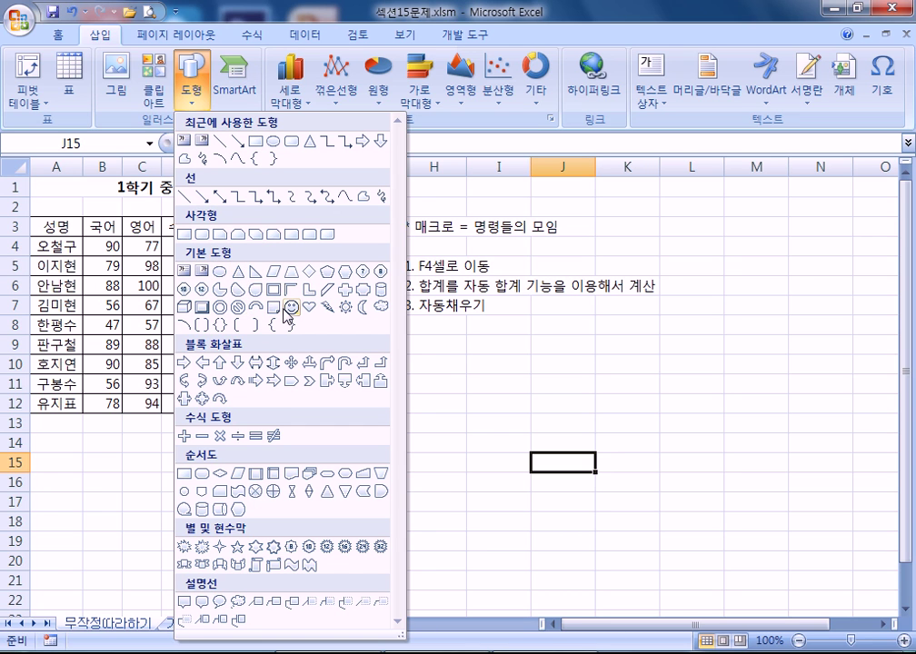
pyautogui.click(187, 236)
pyautogui.moveTo(494, 363); pyautogui.dragTo(584, 399)
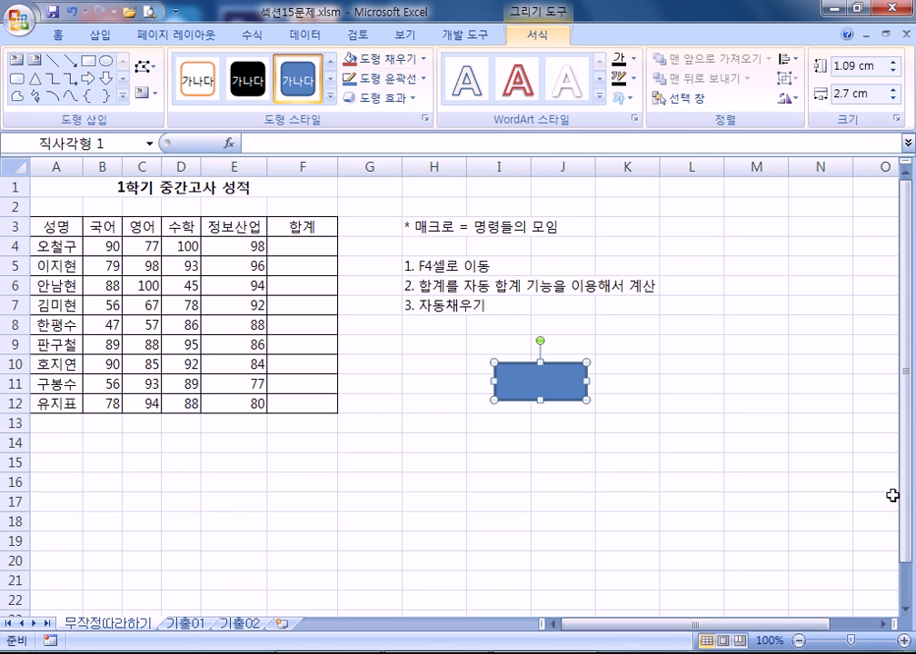
# - Move the rectangle up-left beneath the notes, around H9
pyautogui.click(745, 482)
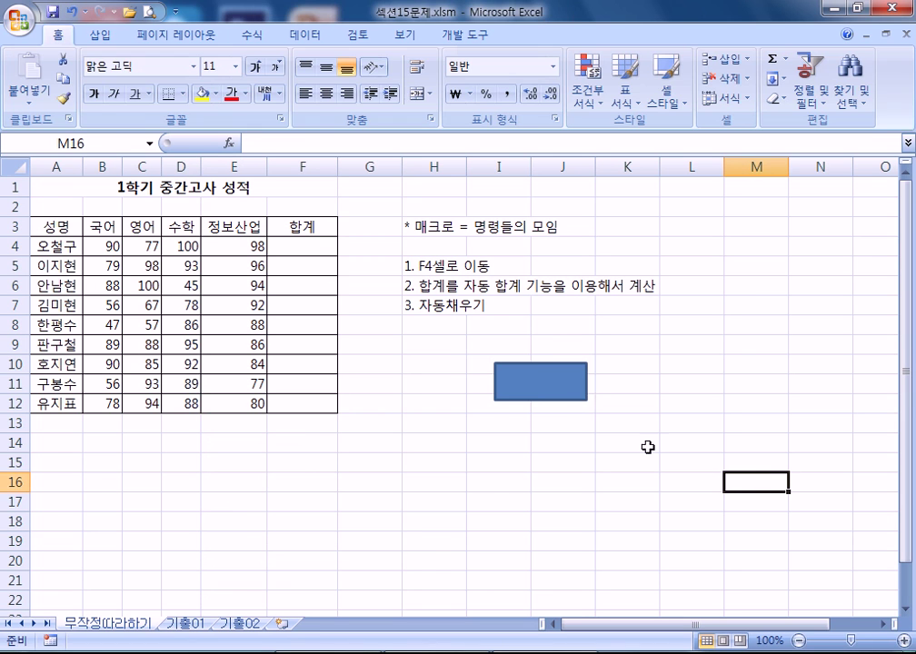
pyautogui.click(530, 382)
pyautogui.click(614, 474)
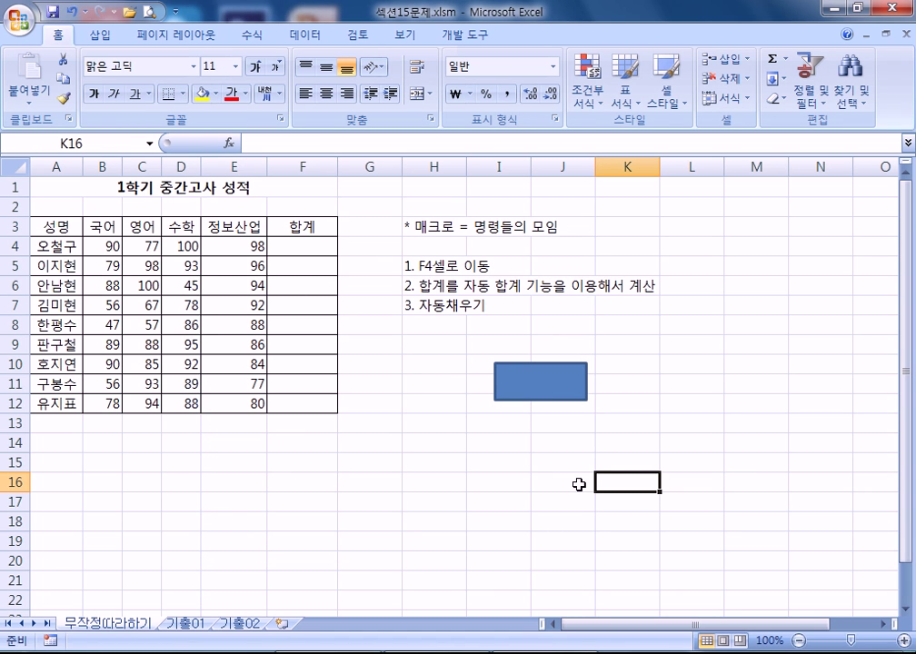
pyautogui.moveTo(538, 388)
pyautogui.mouseDown()
pyautogui.moveTo(483, 352)
pyautogui.moveTo(473, 359)
pyautogui.mouseUp()
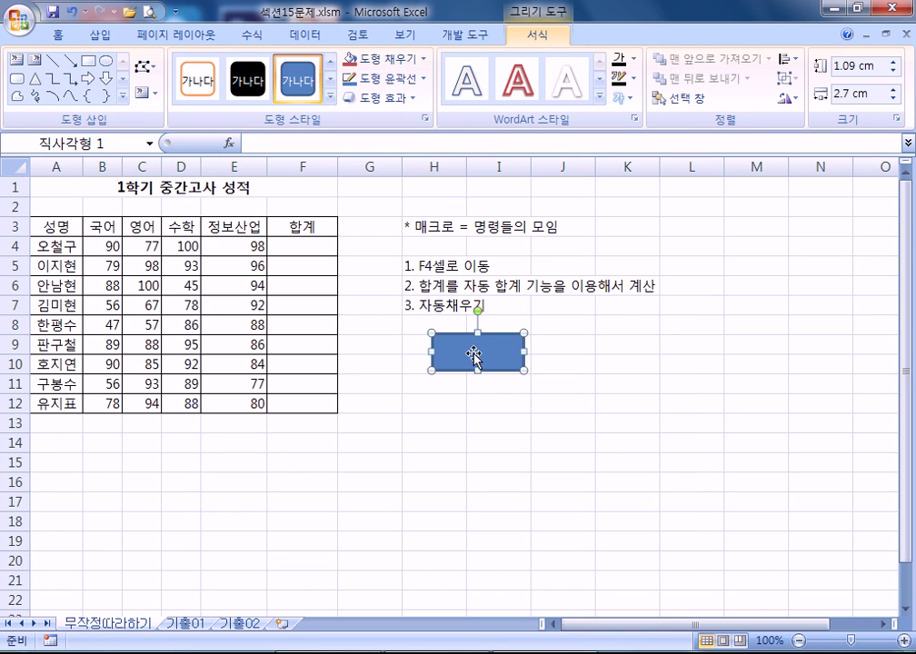
# - Assign the sum macro to the rectangle
pyautogui.rightClick(474, 355)
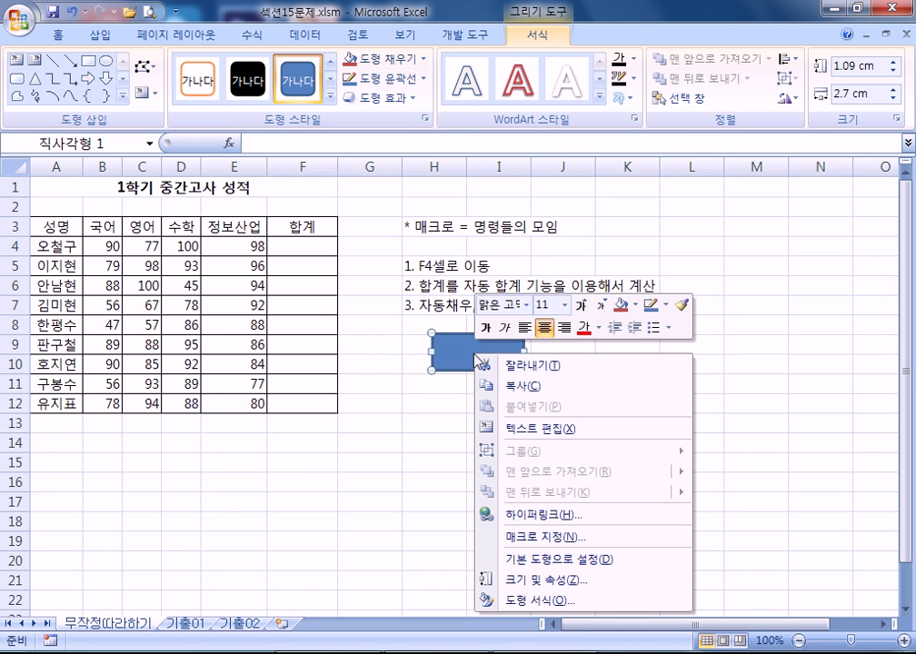
pyautogui.click(547, 520)
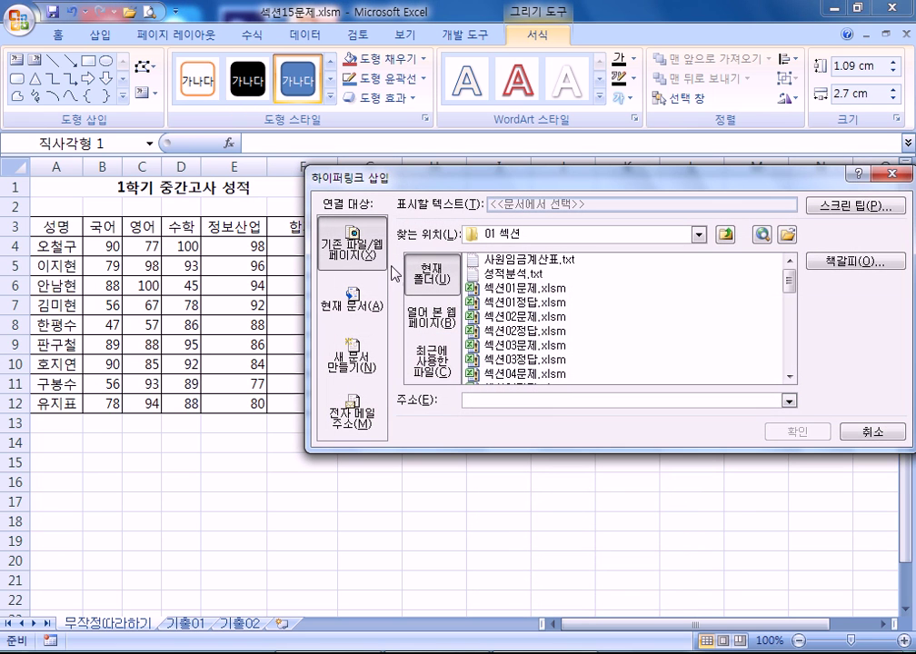
pyautogui.click(873, 431)
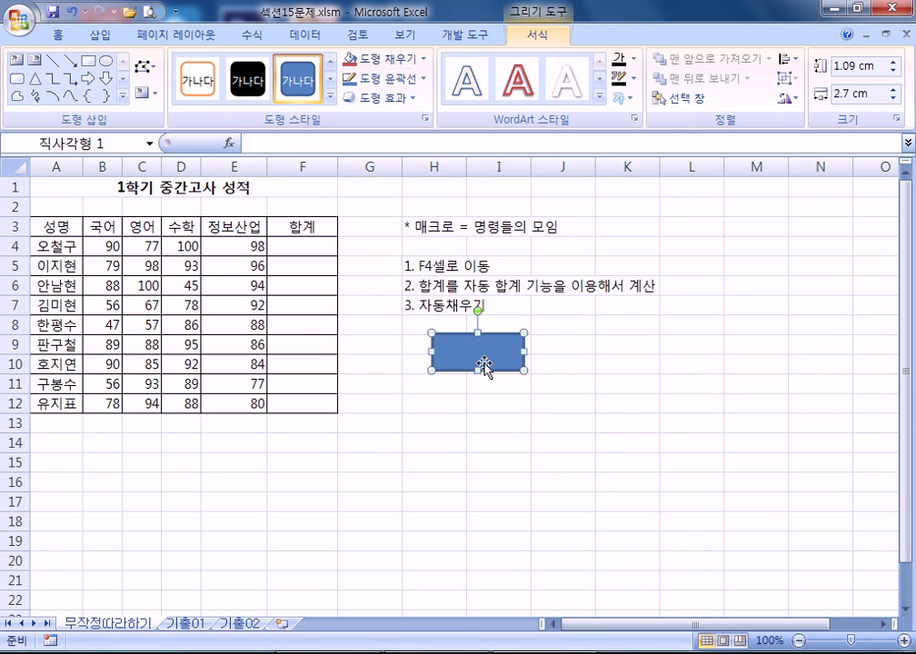
pyautogui.rightClick(480, 360)
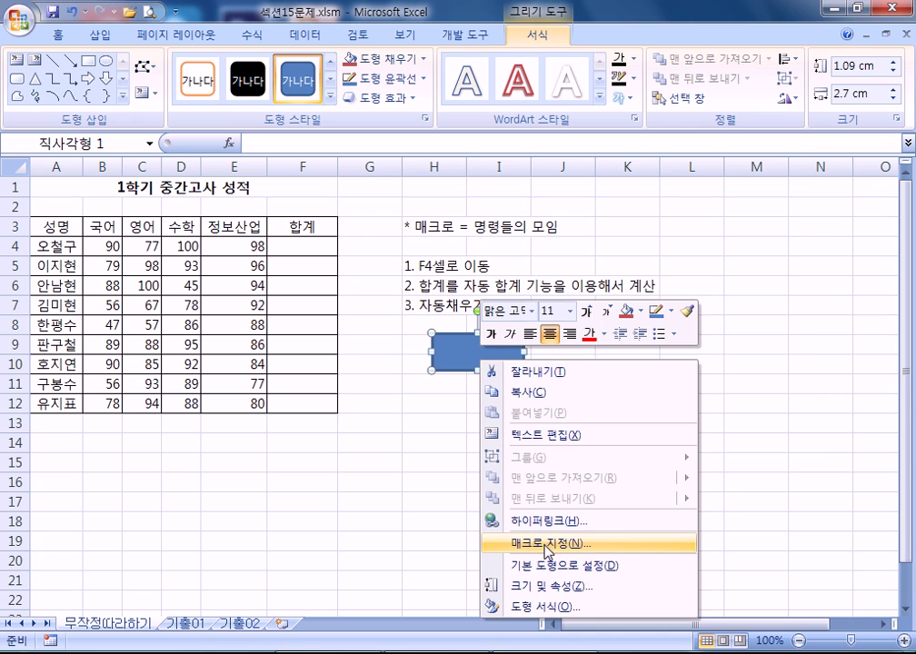
pyautogui.click(547, 544)
pyautogui.click(440, 225)
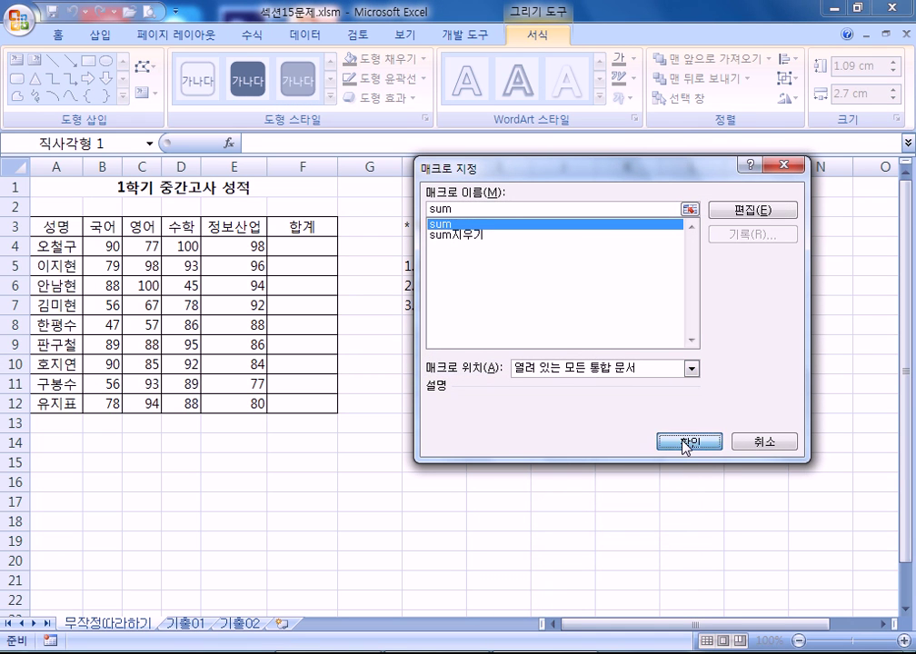
pyautogui.click(684, 442)
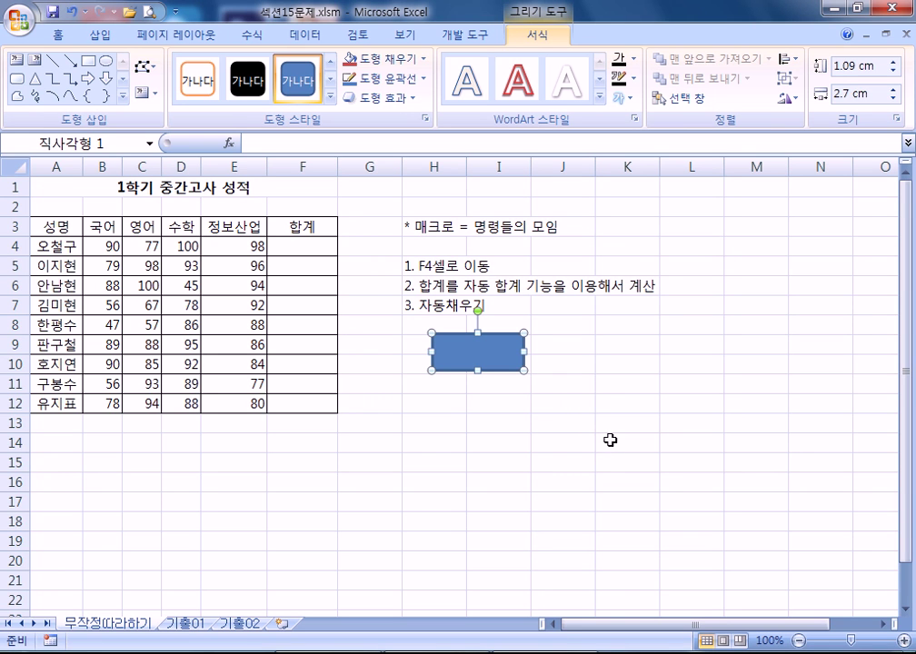
# - Label the rectangle 'sum' and deselect it
pyautogui.write('녀')
pyautogui.press('BackSpace')
pyautogui.press('BackSpace')
pyautogui.click(454, 423)
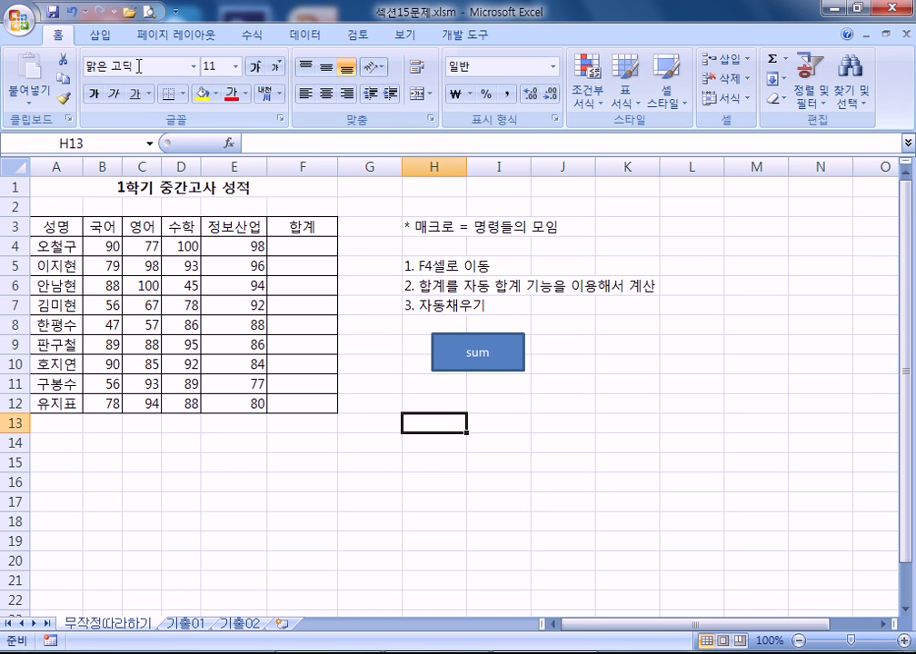
pyautogui.click(101, 37)
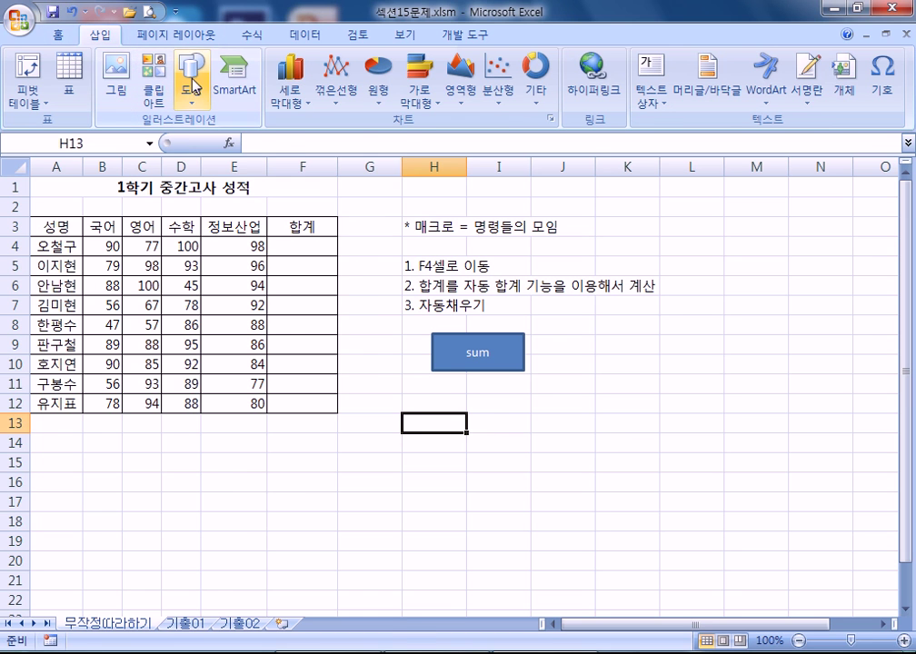
# - Draw an oval right of the sum rectangle and assign it the sum지우기 macro
pyautogui.click(191, 77)
pyautogui.click(219, 271)
pyautogui.moveTo(586, 338); pyautogui.dragTo(674, 406)
pyautogui.rightClick(633, 383)
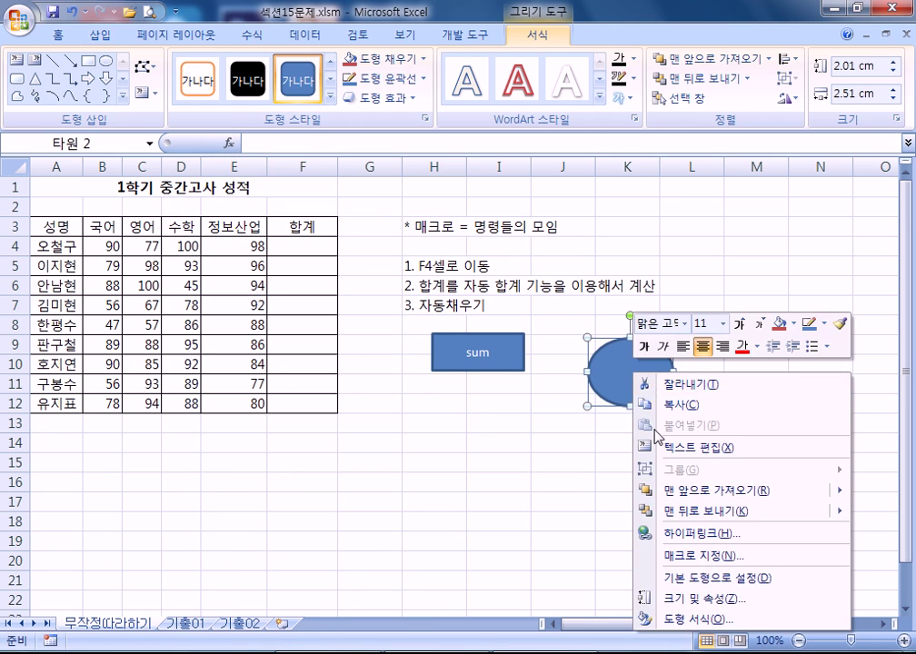
pyautogui.click(684, 557)
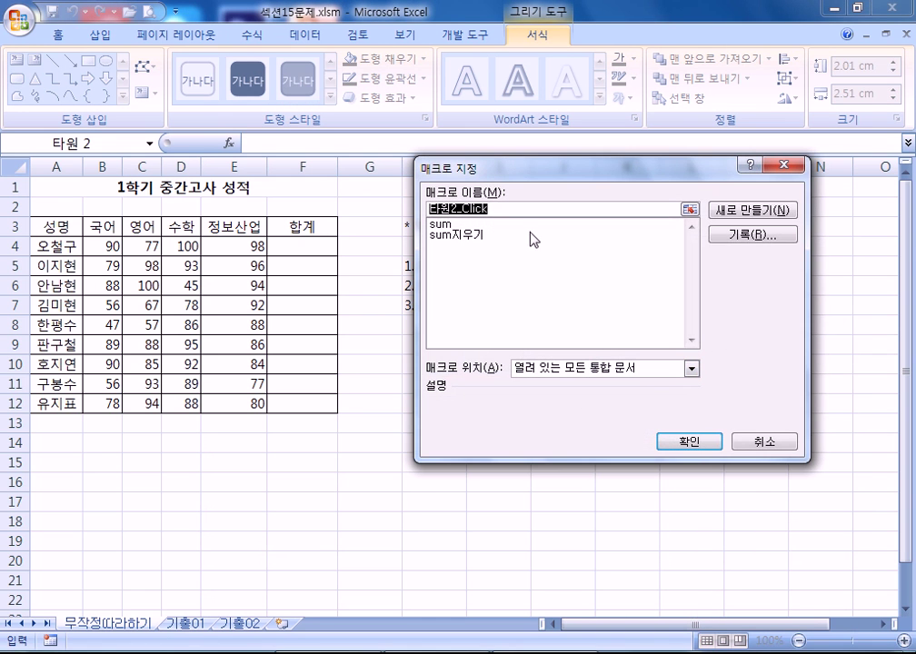
pyautogui.click(470, 236)
pyautogui.click(690, 443)
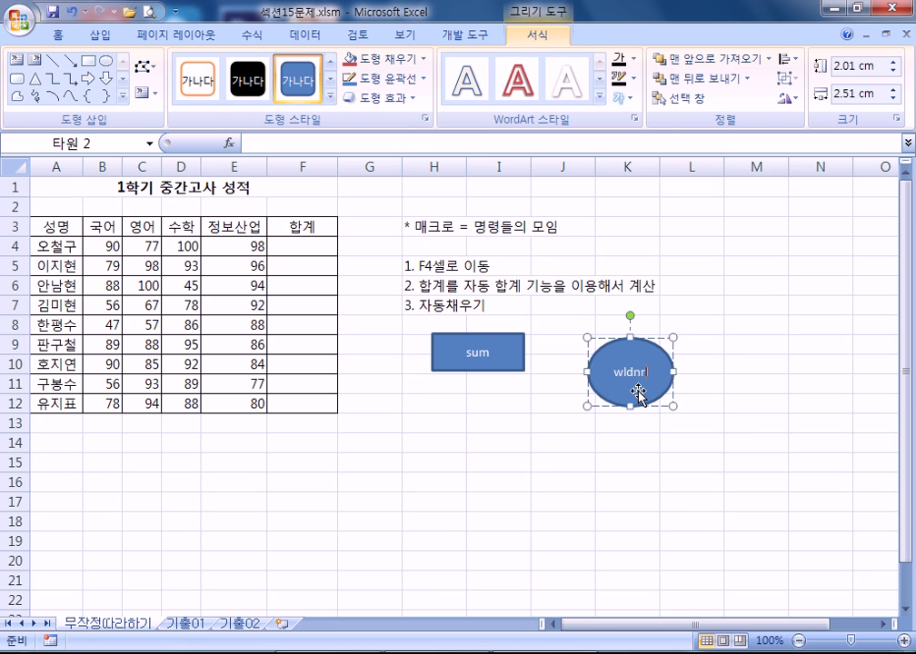
# - Label the oval '지우기'
pyautogui.press('BackSpace')
pyautogui.write('지욱')
pyautogui.write('기')
pyautogui.click(461, 445)
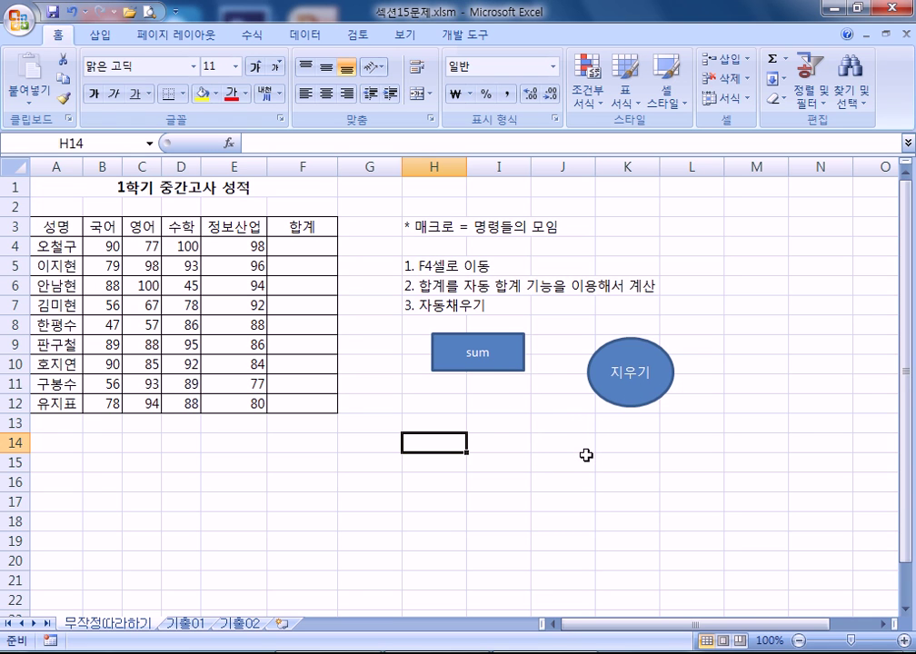
# - Alternate clicking the sum rectangle and 지우기 oval to fill and clear the totals
pyautogui.click(518, 372)
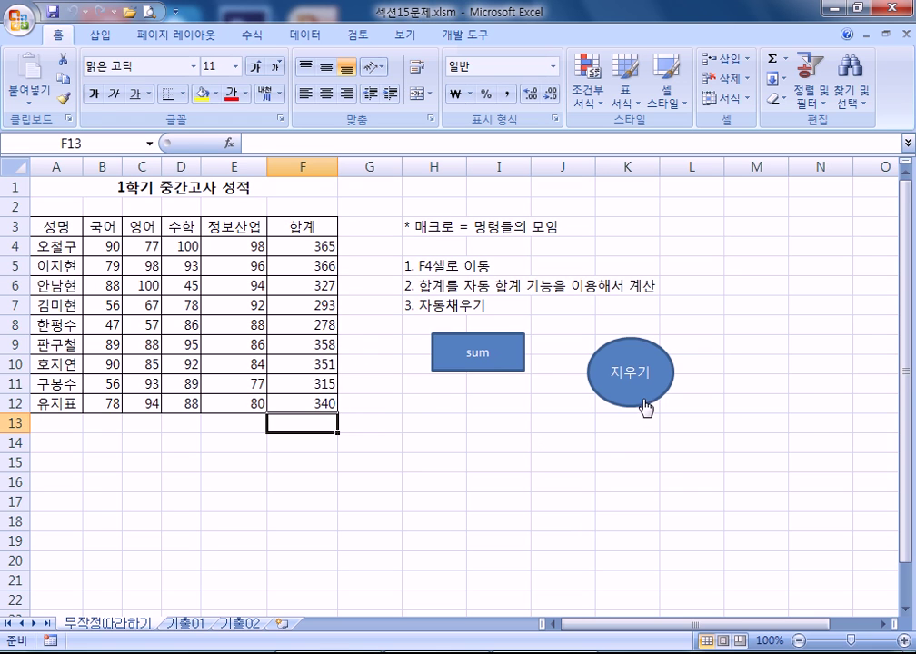
pyautogui.click(646, 409)
pyautogui.click(499, 368)
pyautogui.click(642, 401)
pyautogui.click(518, 354)
pyautogui.click(660, 385)
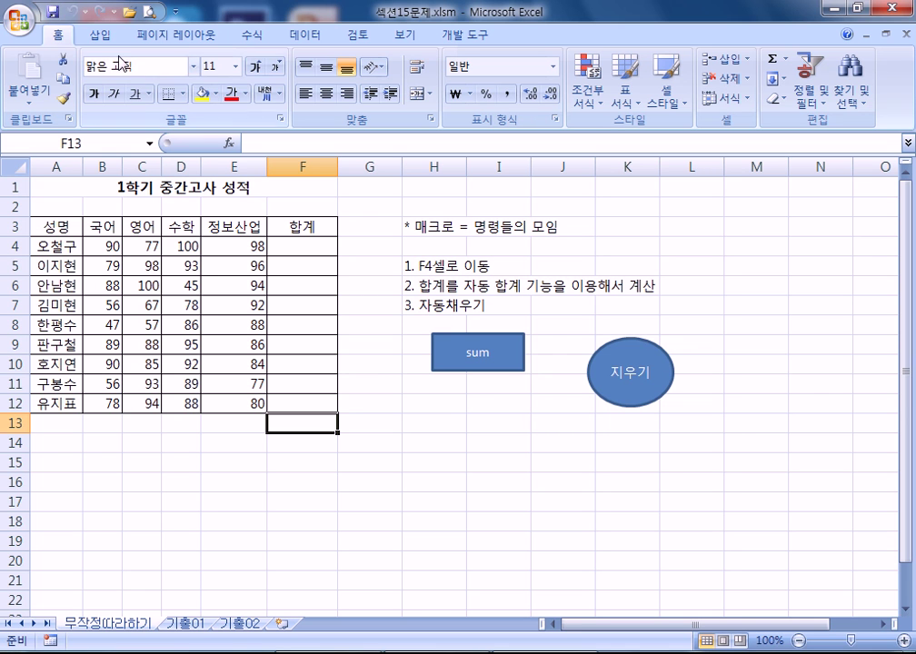
# - Run the sum macro, then sum지우기, from the Developer Macros list
pyautogui.click(457, 36)
pyautogui.click(62, 80)
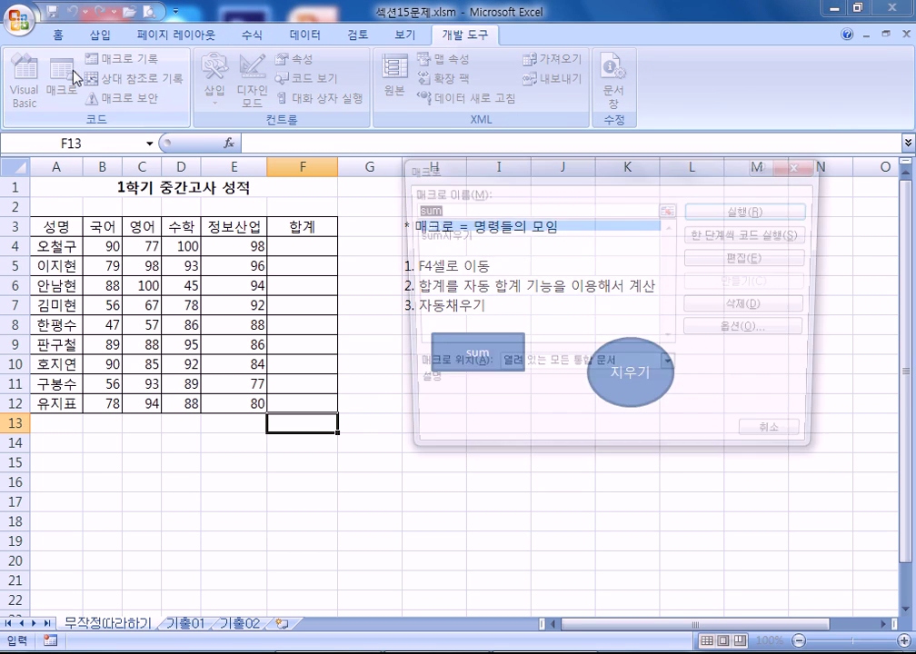
pyautogui.click(715, 210)
pyautogui.click(62, 82)
pyautogui.click(480, 237)
pyautogui.click(724, 210)
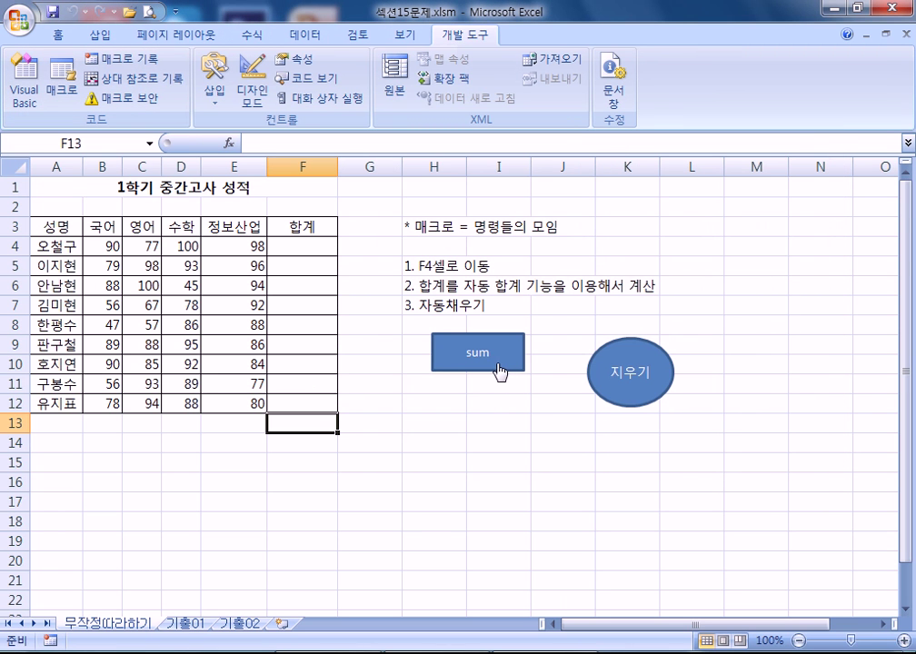
# - Toggle the shapes again, ending with sum filling totals 365 to 340 in F4:F12
pyautogui.click(501, 373)
pyautogui.click(652, 398)
pyautogui.click(476, 362)
pyautogui.click(622, 383)
pyautogui.click(489, 372)
pyautogui.click(634, 393)
pyautogui.click(501, 353)
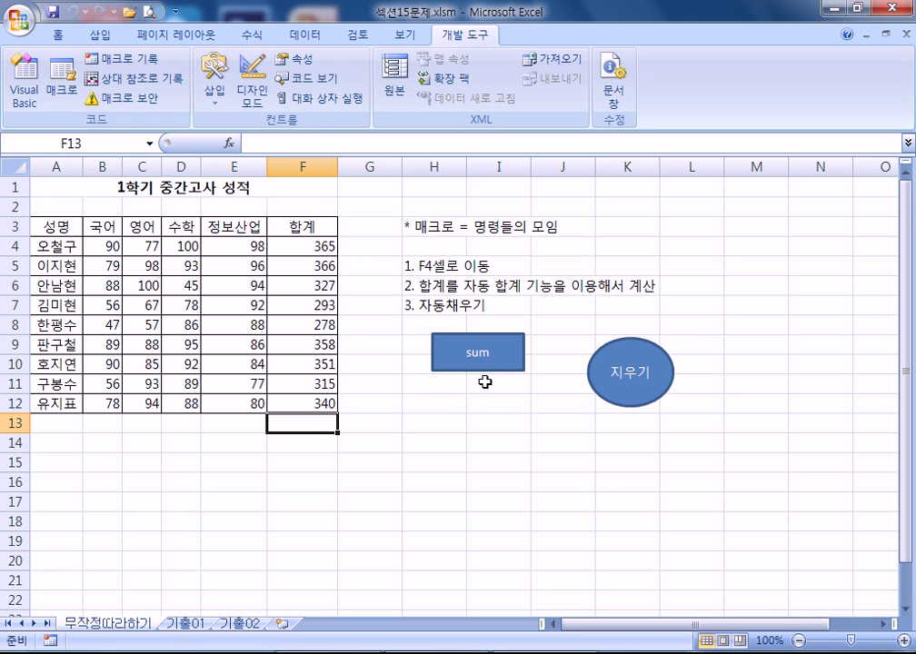
pyautogui.click(609, 400)
pyautogui.click(502, 371)
# - Enter the notes '1. 매크로', '2. 도형' and '3. 연결' in H14:H16
pyautogui.scroll(-1, 417, 394)
pyautogui.click(426, 385)
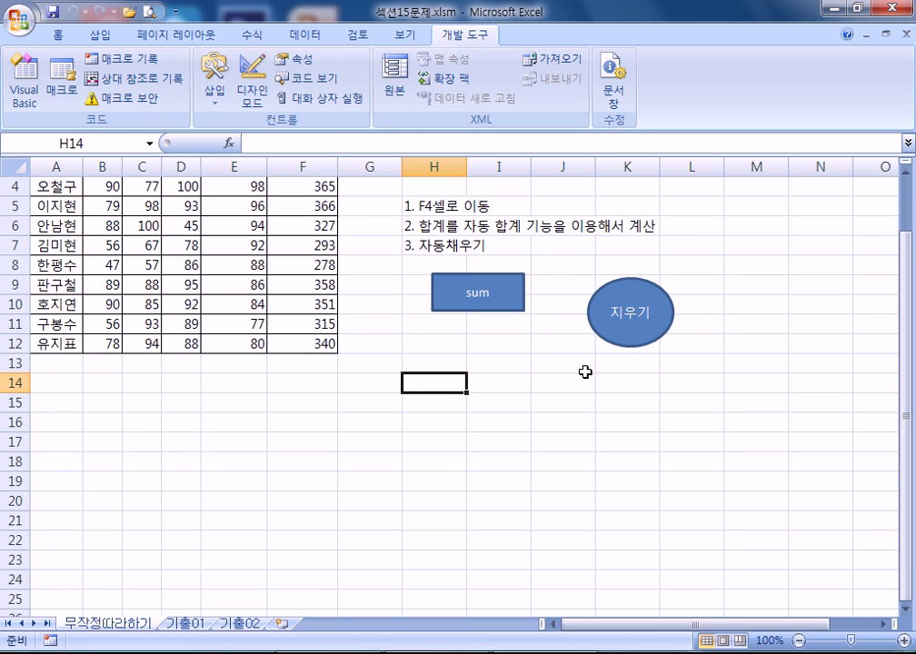
pyautogui.write('1. 매크로')
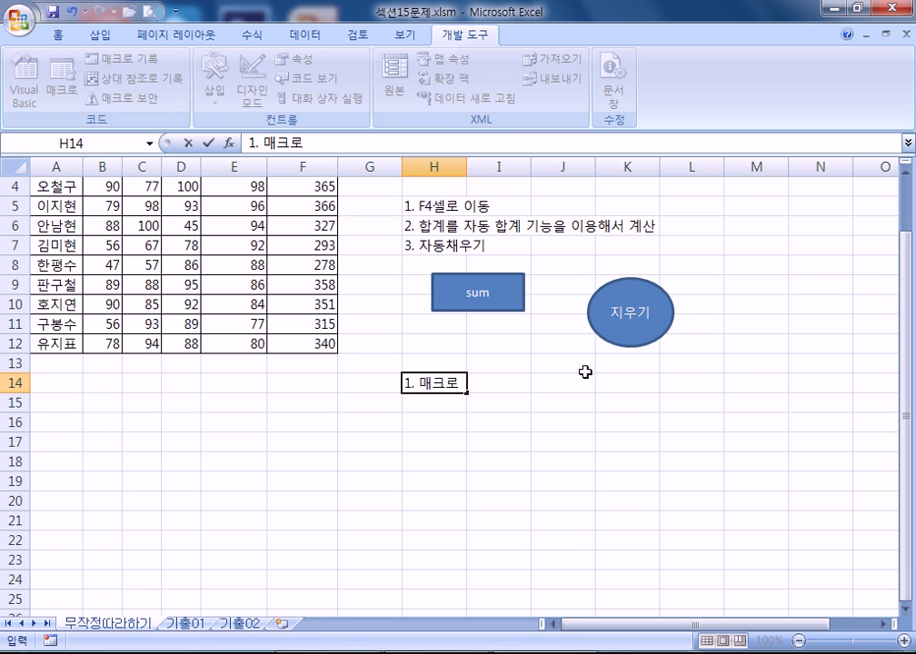
pyautogui.press('Return')
pyautogui.write('2. 도혀')
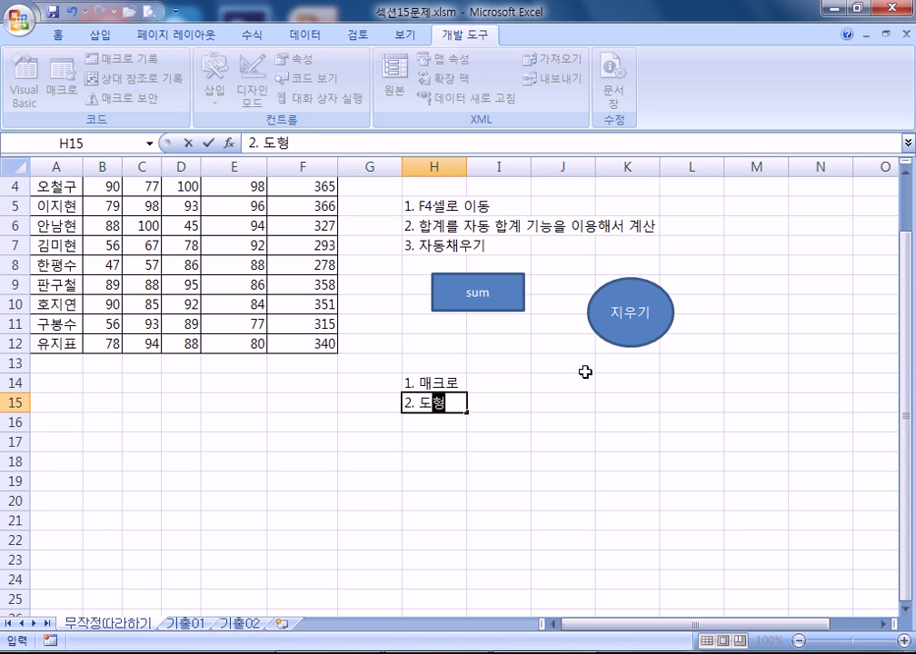
pyautogui.write('ㅇ')
pyautogui.press('Return')
pyautogui.write('3. 연결')
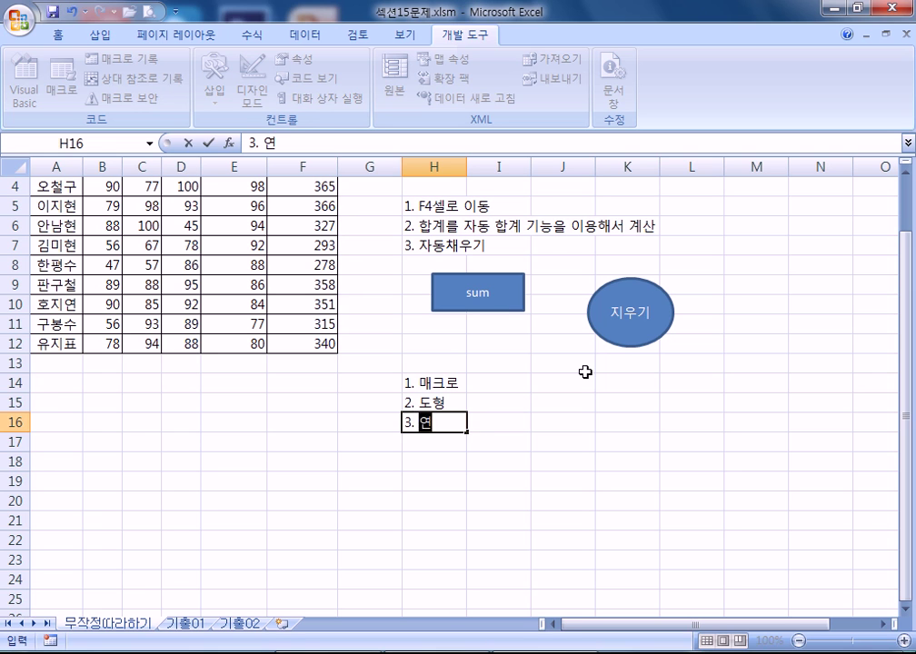
pyautogui.press('Return')
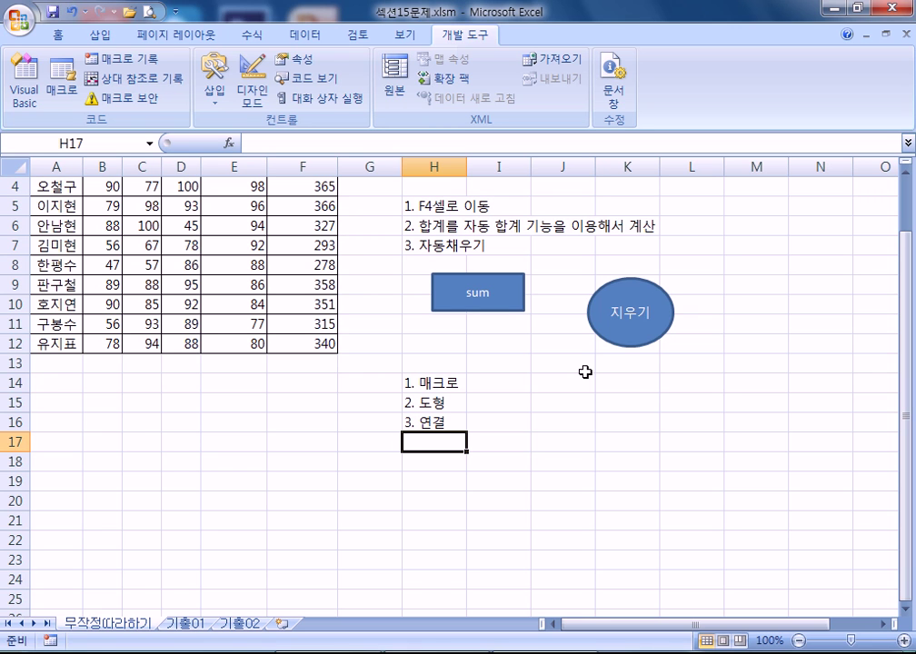
# - Enter '1. 도형' and '2. 매크로 지정' in J14:J15
pyautogui.click(566, 380)
pyautogui.write('1.')
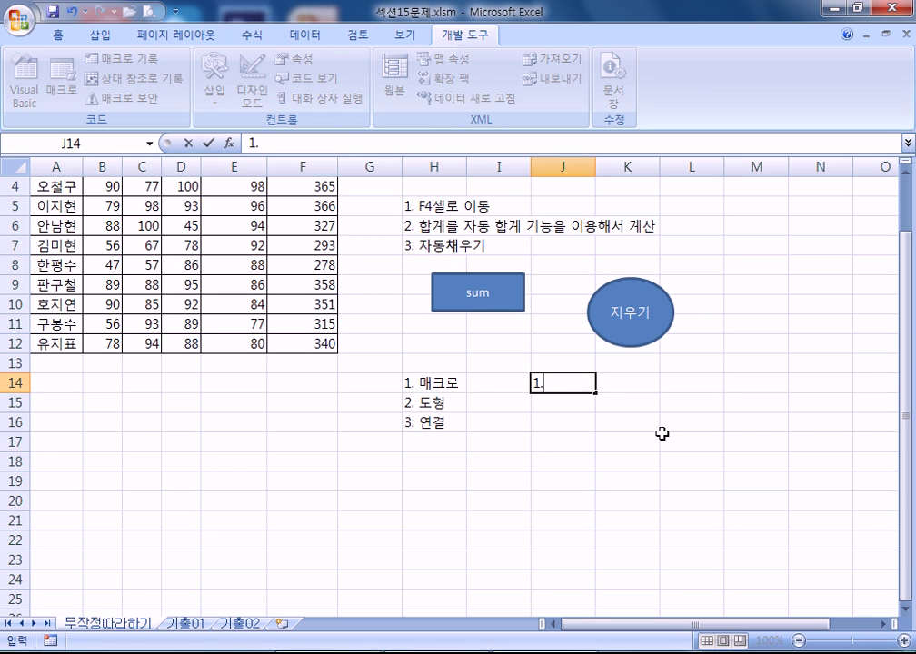
pyautogui.write(' ㄷㅗㅎㅕㅇ')
pyautogui.press('Return')
pyautogui.write('2. ')
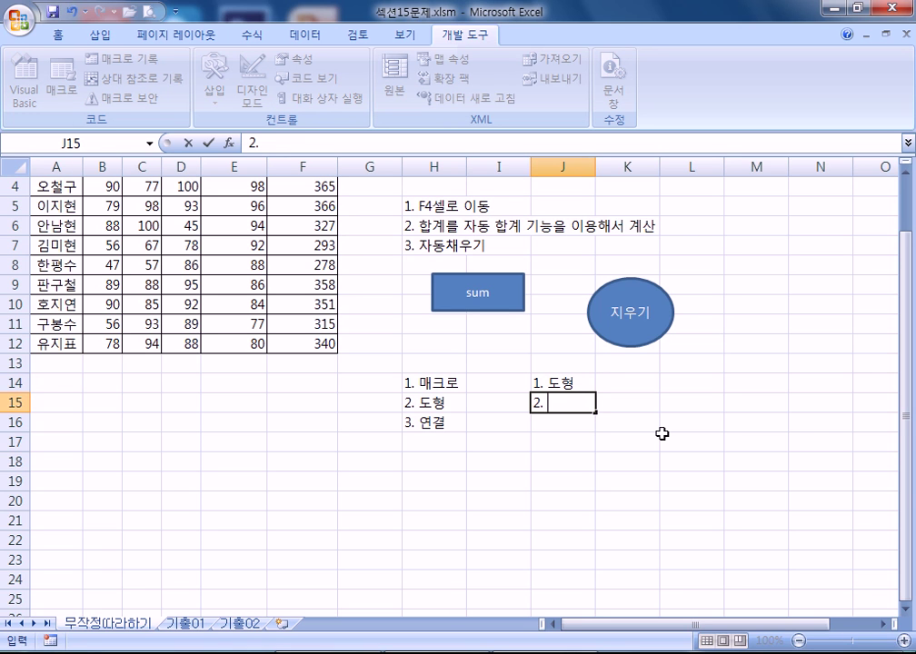
pyautogui.write('ㅁㅐㅋㅡㄹㅗ ㅈㅣㅈㅓㅇ')
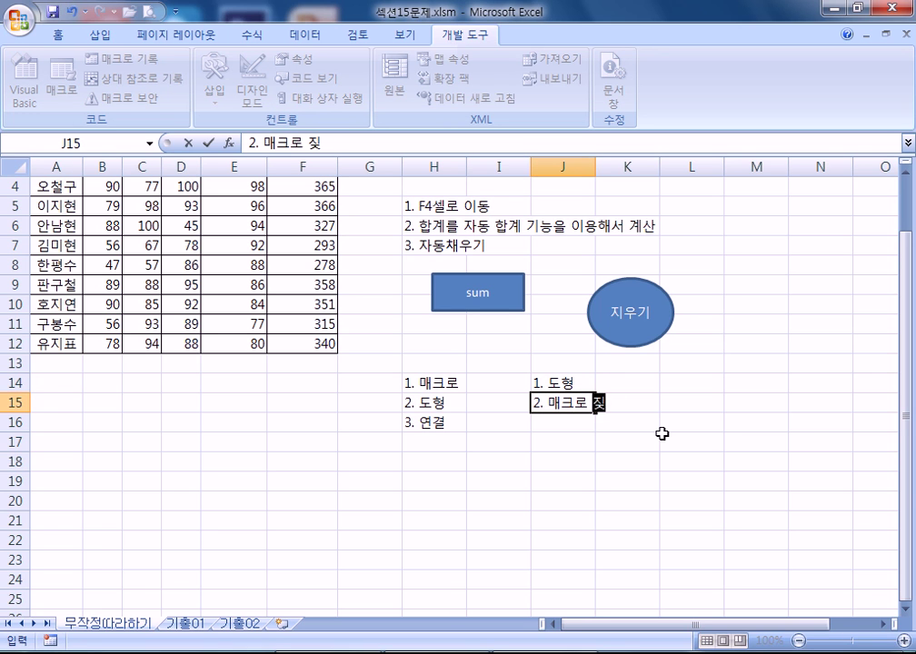
pyautogui.press('Return')
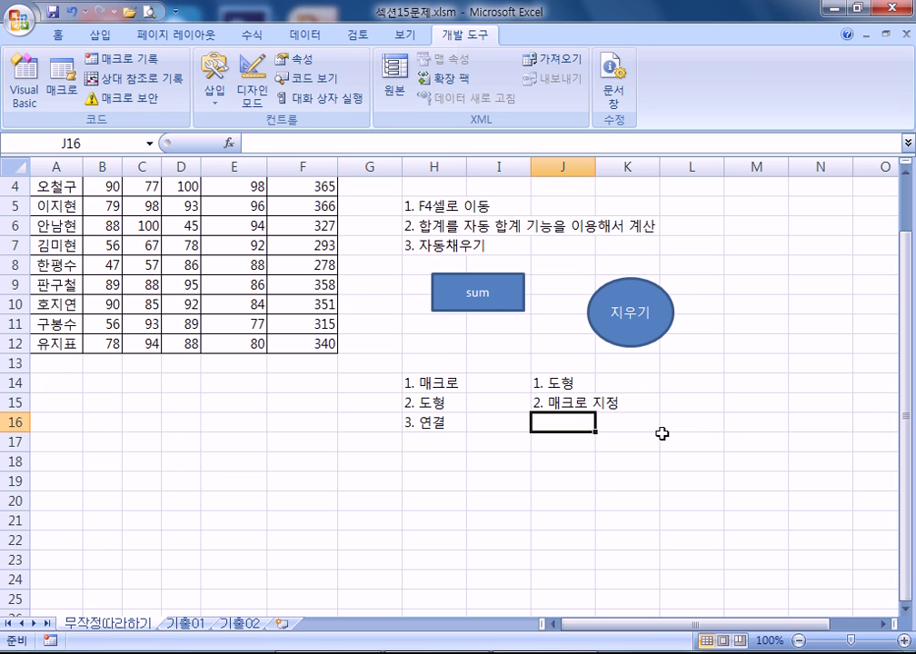
# - Select the J14:J15 and H14:H16 notes, then move to J16
pyautogui.moveTo(577, 380); pyautogui.dragTo(575, 420)
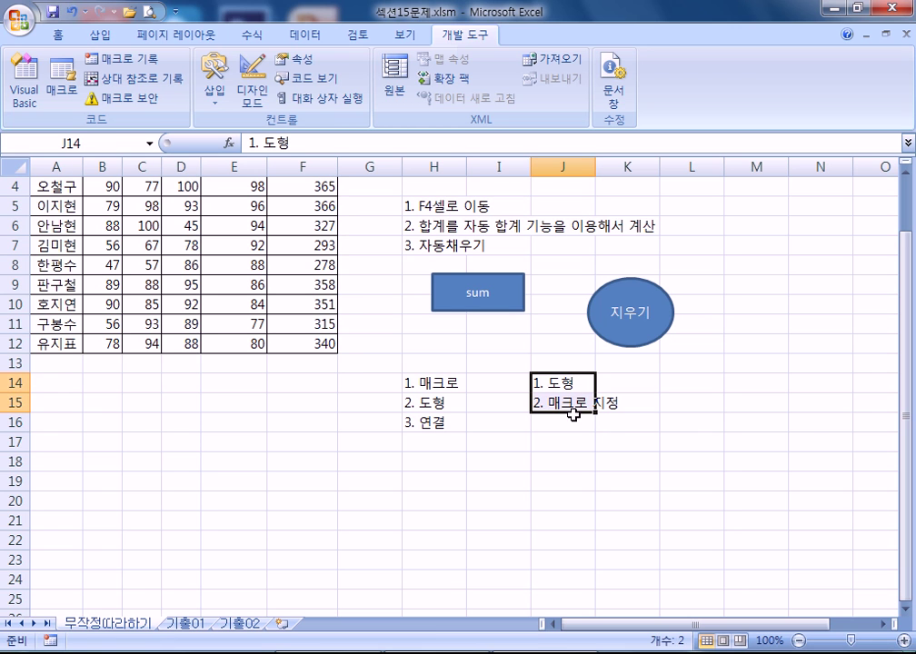
pyautogui.moveTo(418, 382); pyautogui.dragTo(425, 423)
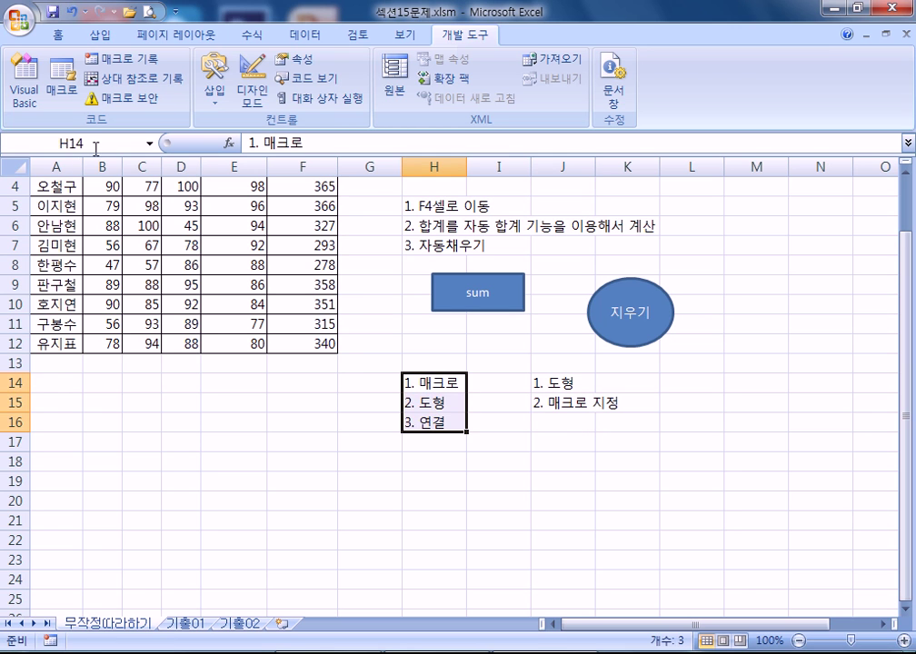
pyautogui.click(570, 424)
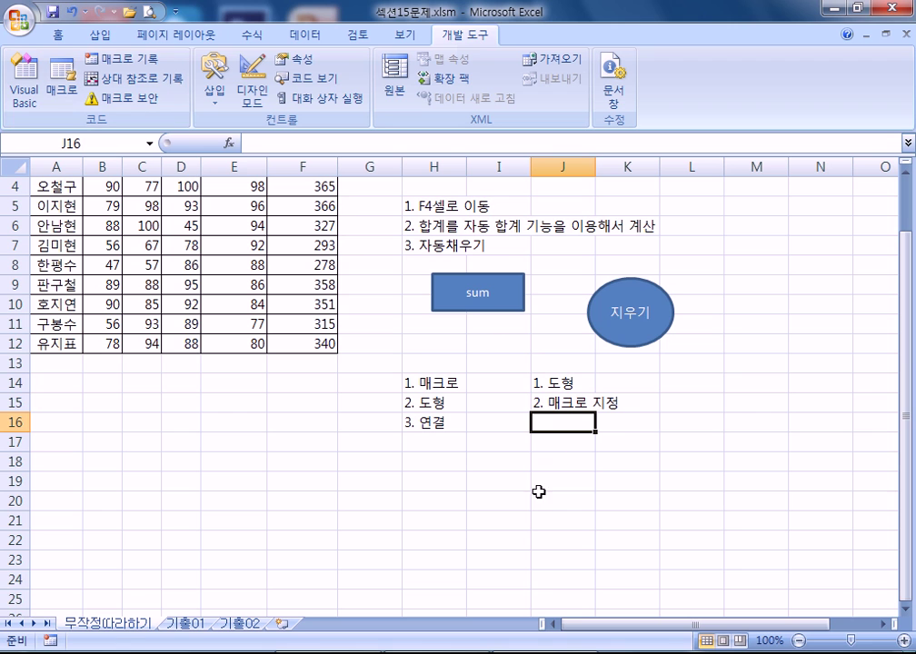
pyautogui.scroll(1, 581, 540)
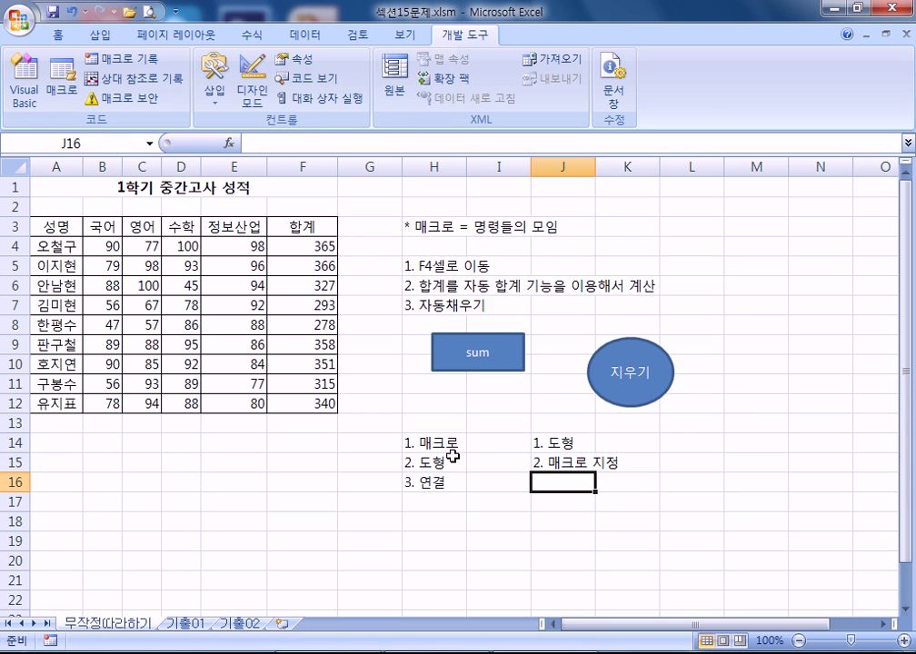
# - Clear the F4:F12 totals with the 지우기 shape and switch to the Insert tab
pyautogui.click(305, 244)
pyautogui.click(651, 381)
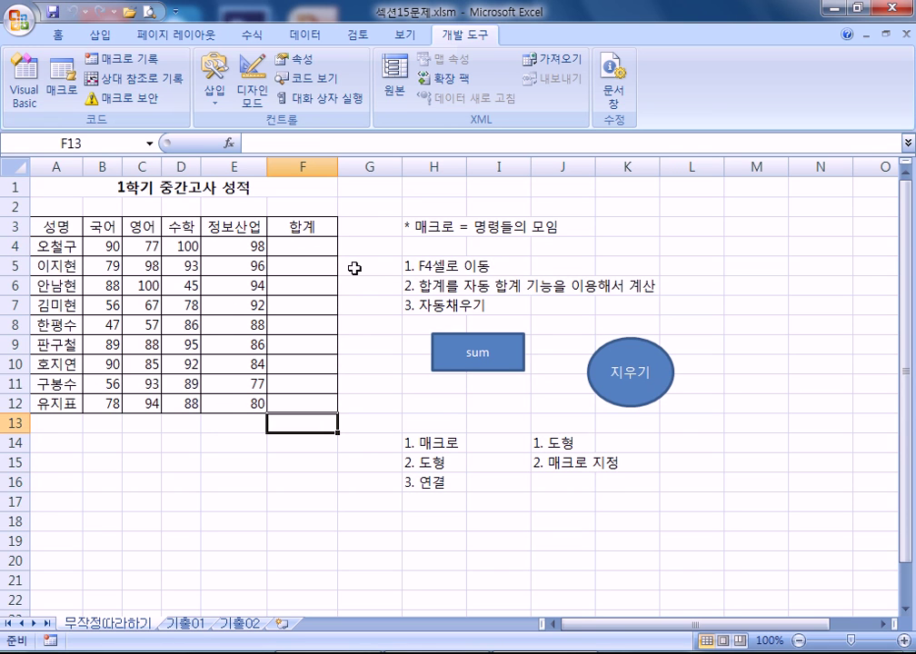
pyautogui.click(305, 242)
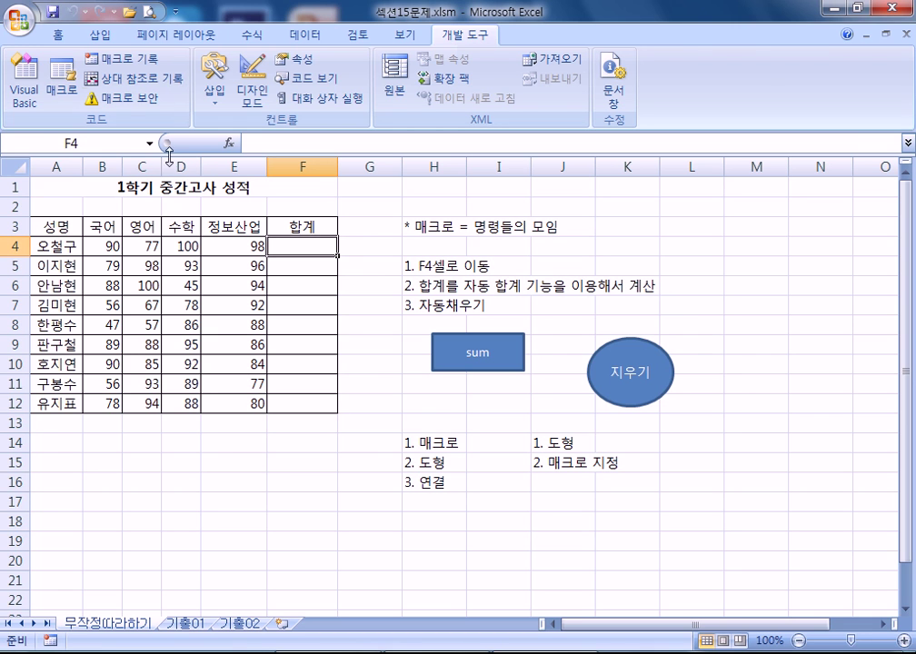
pyautogui.click(258, 35)
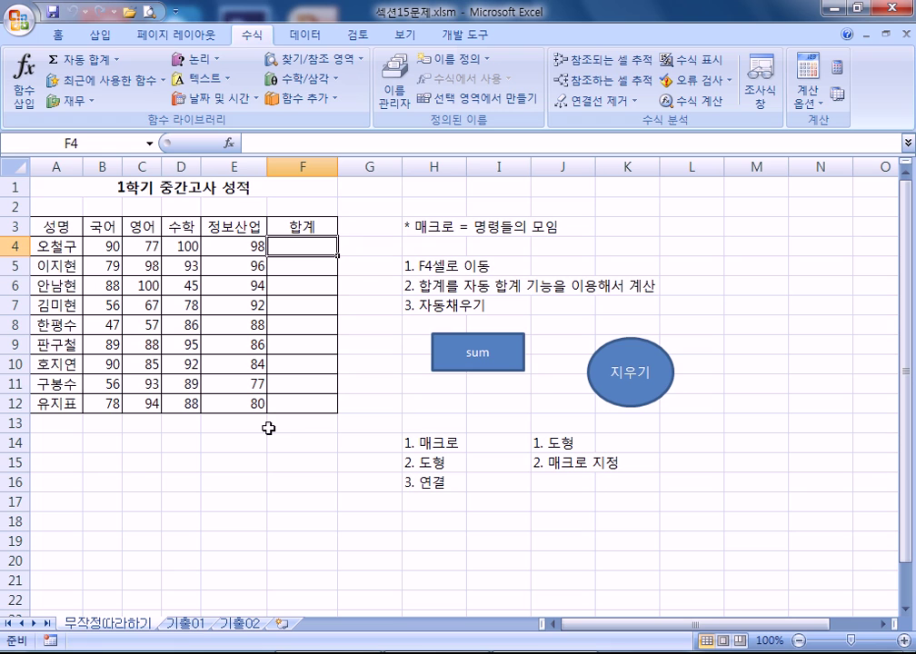
pyautogui.click(158, 461)
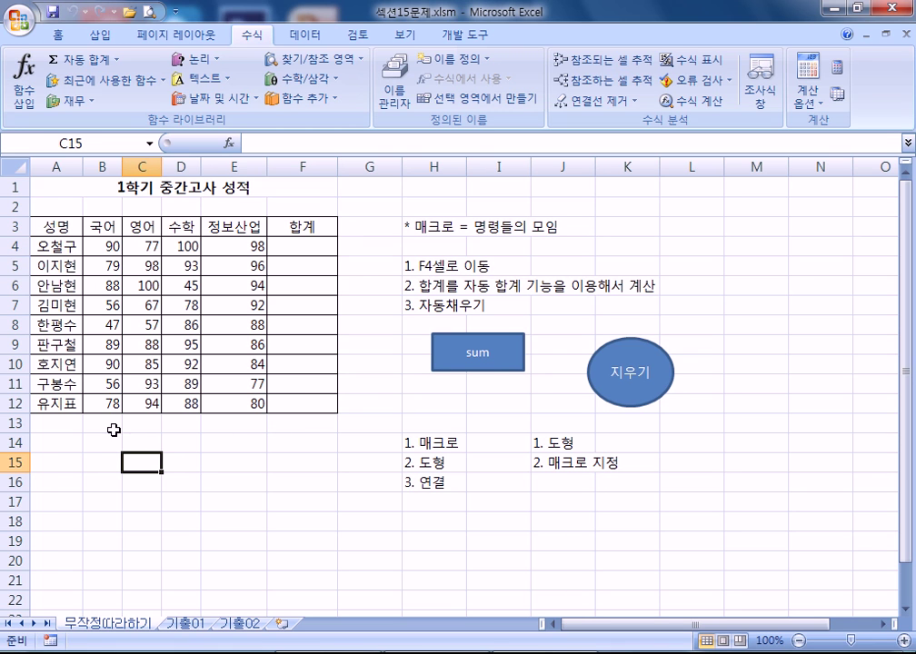
pyautogui.scroll(-1, 522, 436)
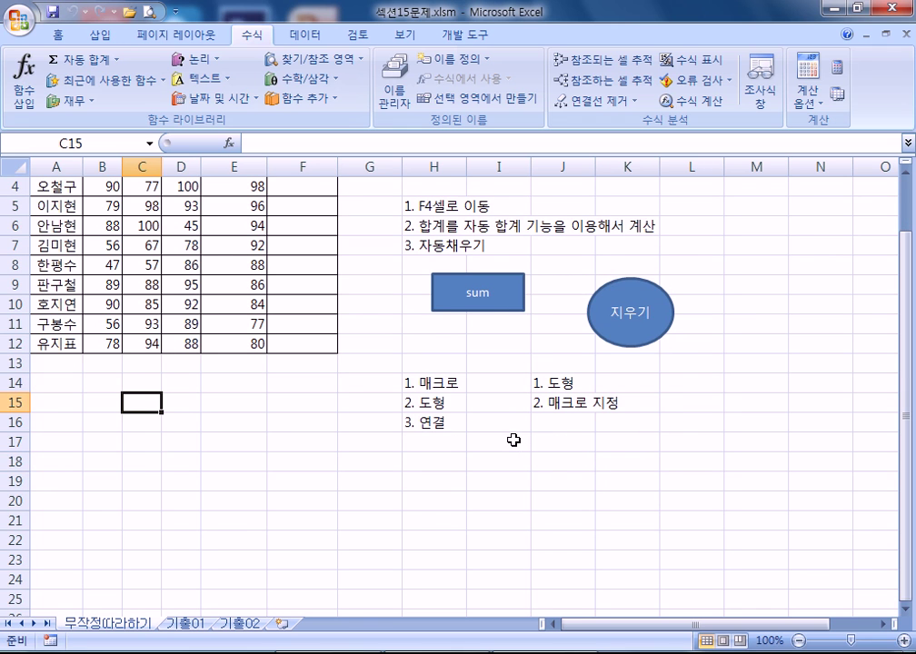
pyautogui.scroll(1, 512, 440)
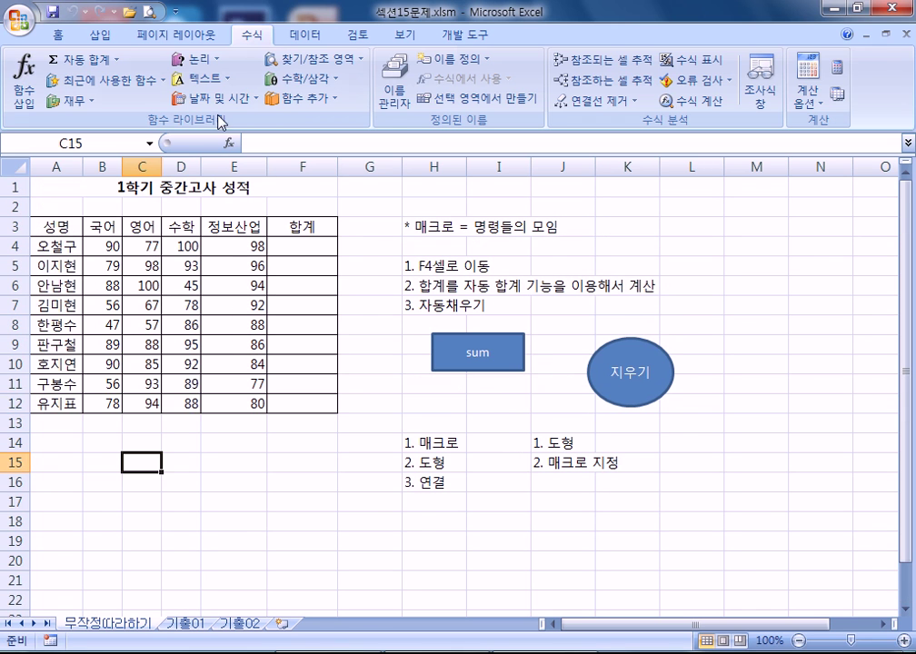
pyautogui.click(96, 34)
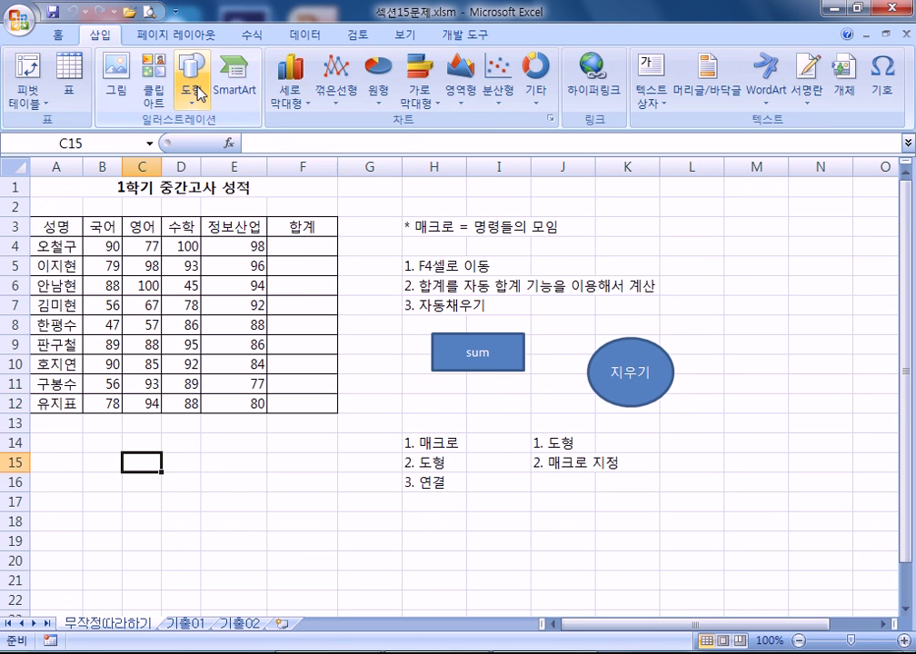
# - Draw a bevel shape around H18:J21 beneath the column-J notes
pyautogui.click(189, 78)
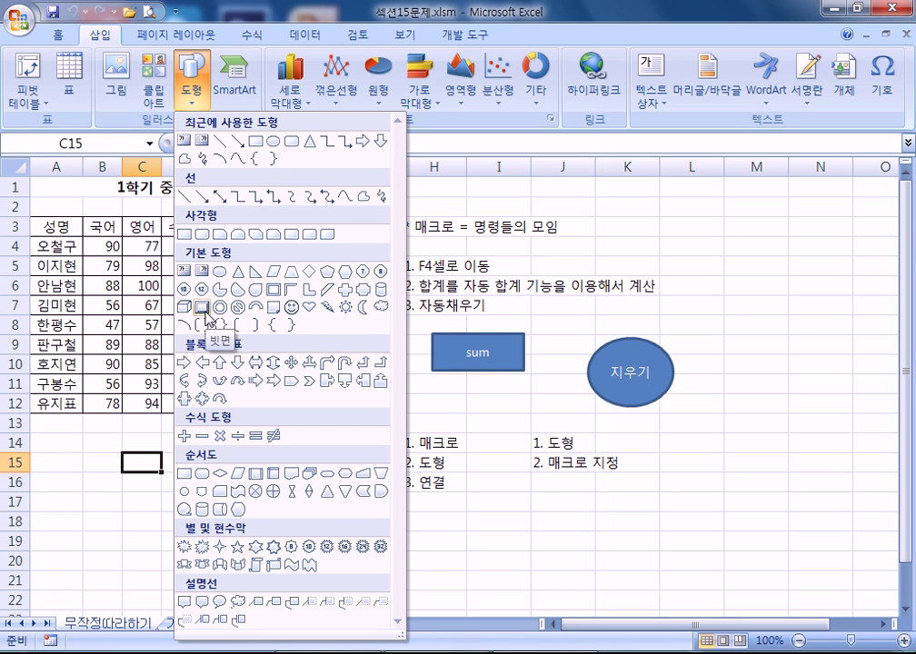
pyautogui.click(207, 318)
pyautogui.scroll(-3, 652, 319)
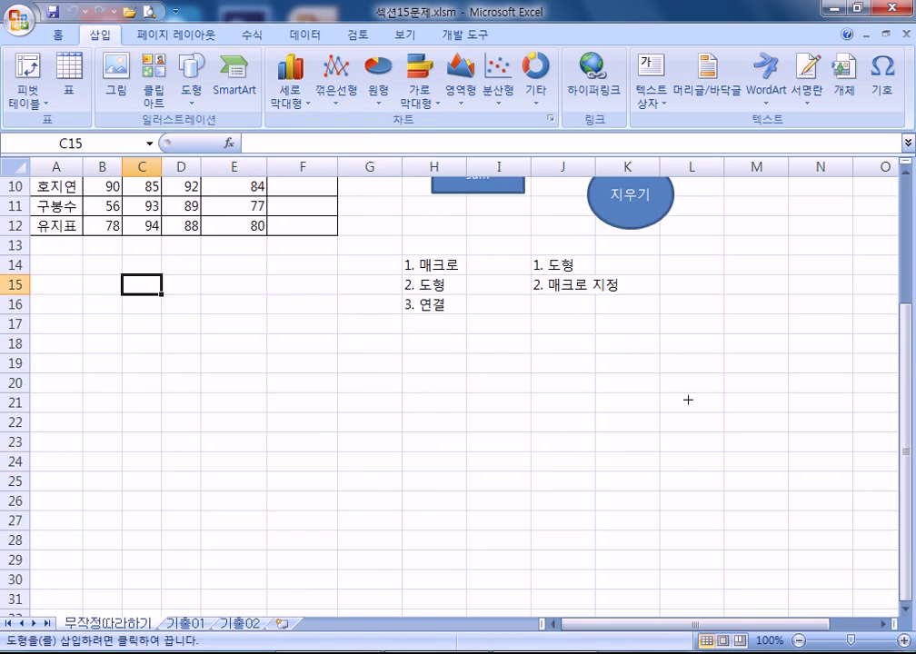
pyautogui.moveTo(499, 339); pyautogui.dragTo(639, 401)
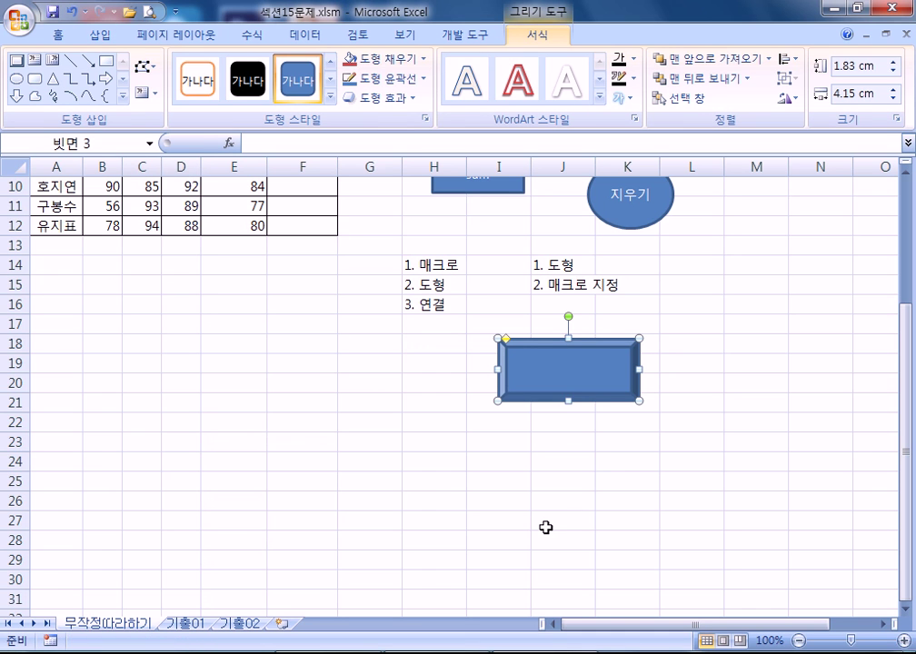
pyautogui.moveTo(100, 266); pyautogui.dragTo(181, 297)
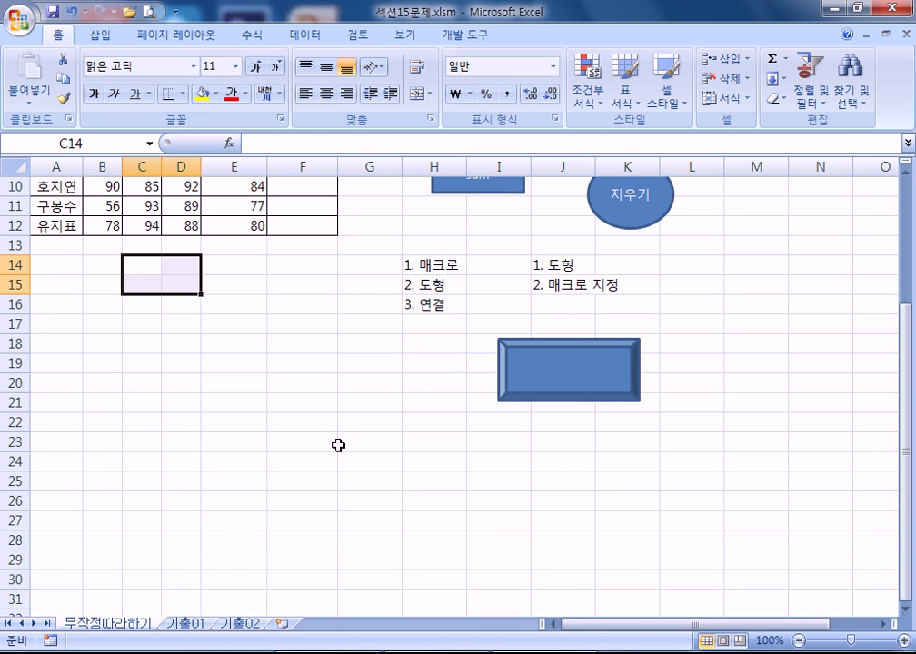
# - Delete the bevel and draw a plain rectangle over C14:D15
pyautogui.click(500, 378)
pyautogui.press('Delete')
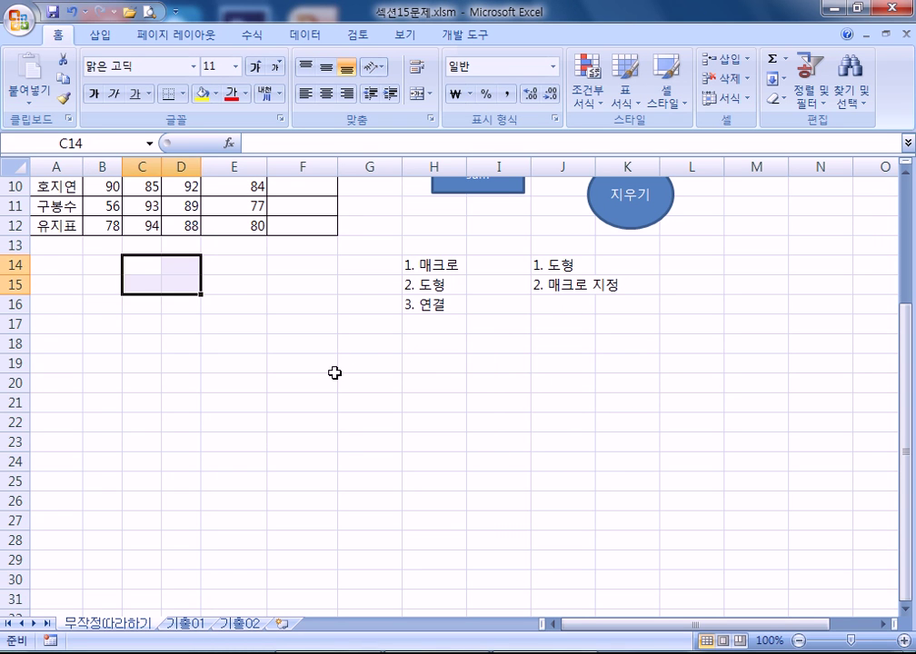
pyautogui.click(335, 372)
pyautogui.click(104, 35)
pyautogui.click(190, 89)
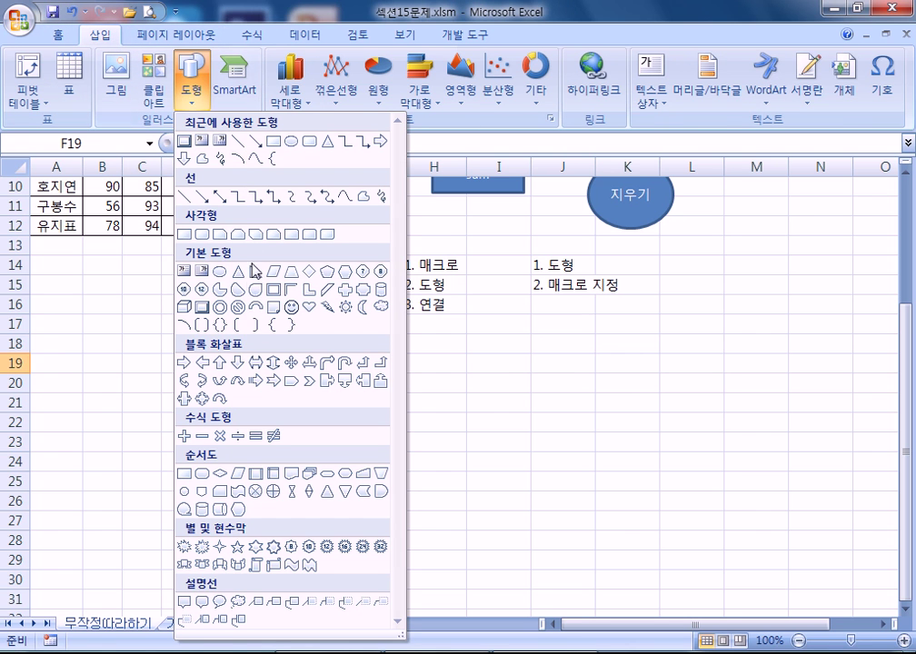
pyautogui.click(183, 234)
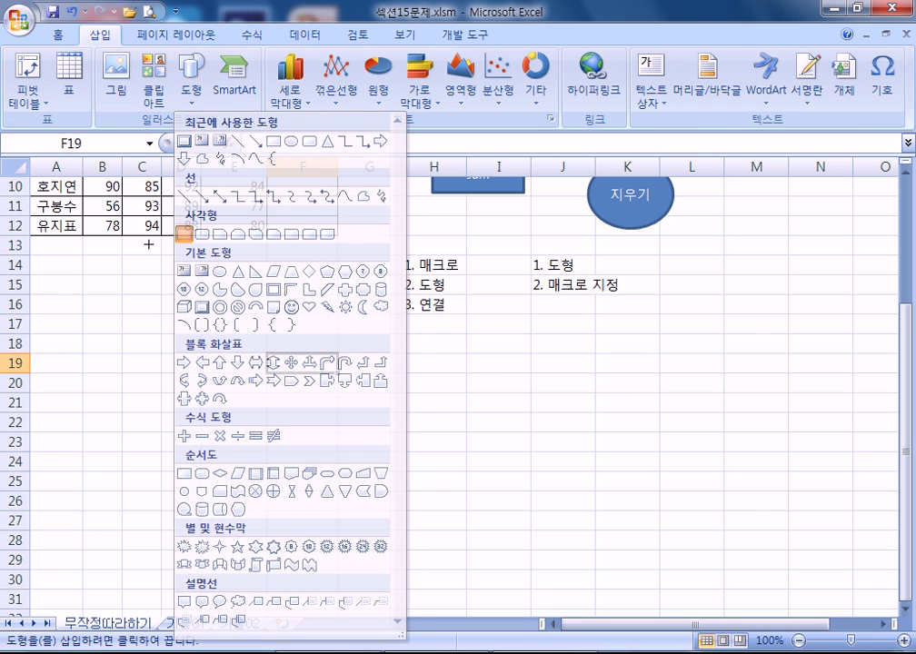
pyautogui.moveTo(124, 257)
pyautogui.mouseDown()
pyautogui.moveTo(182, 268)
pyautogui.moveTo(200, 295)
pyautogui.mouseUp()
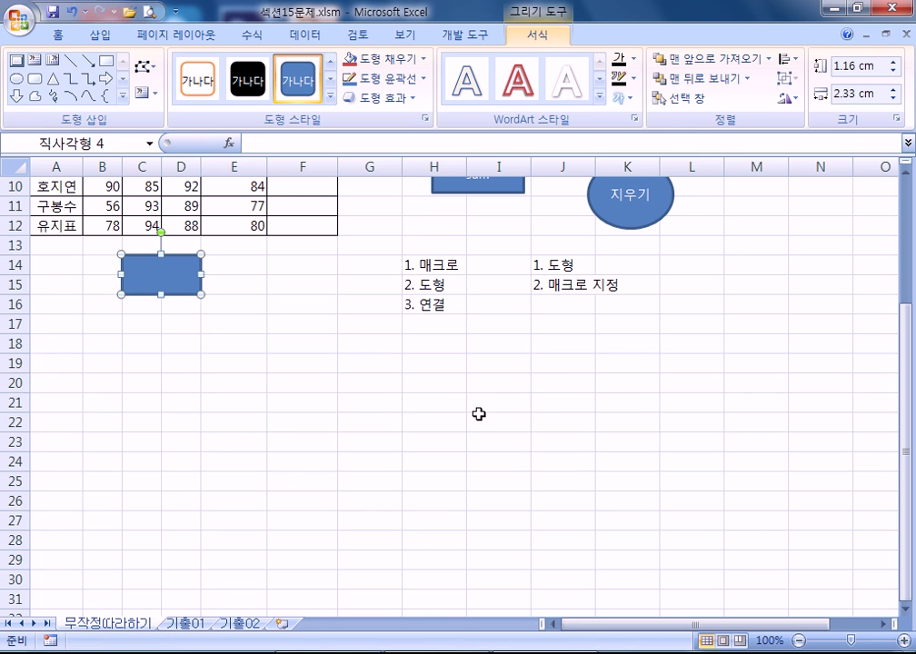
# - Draw a rounded rectangle below the notes and reposition it around I17
pyautogui.click(101, 34)
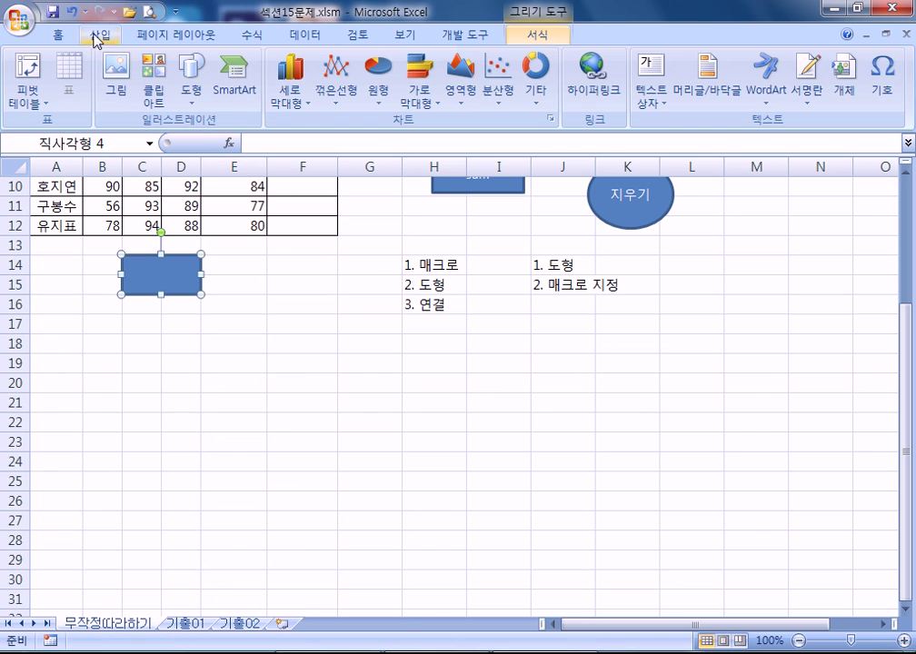
pyautogui.click(189, 91)
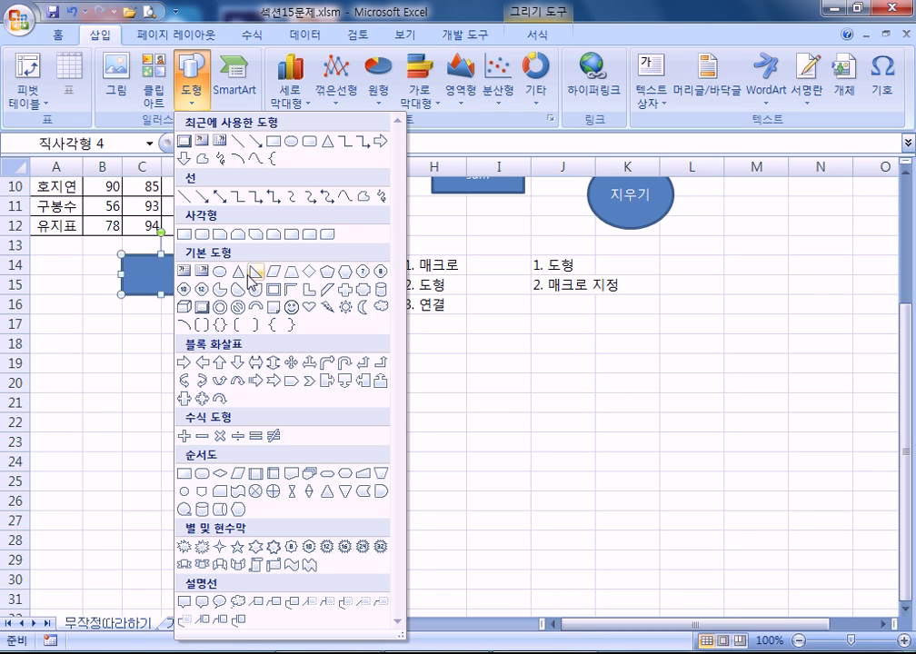
pyautogui.click(185, 234)
pyautogui.moveTo(465, 335)
pyautogui.mouseDown()
pyautogui.moveTo(540, 348)
pyautogui.moveTo(599, 391)
pyautogui.moveTo(591, 372)
pyautogui.moveTo(540, 366)
pyautogui.moveTo(564, 363)
pyautogui.moveTo(601, 405)
pyautogui.moveTo(597, 355)
pyautogui.moveTo(534, 366)
pyautogui.moveTo(583, 380)
pyautogui.mouseUp()
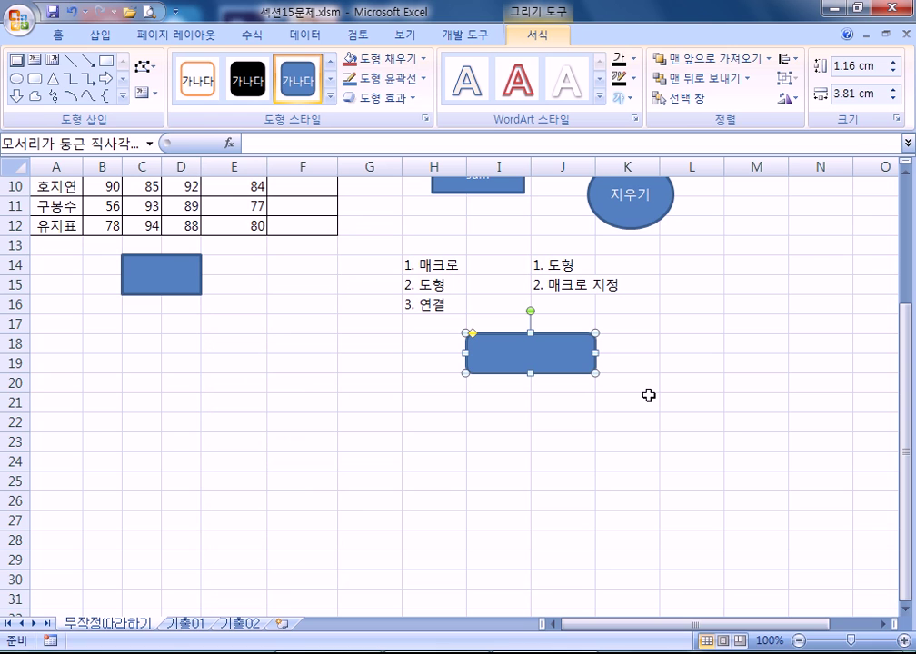
pyautogui.moveTo(533, 353); pyautogui.dragTo(641, 416)
pyautogui.moveTo(578, 400); pyautogui.dragTo(492, 330)
pyautogui.moveTo(153, 276); pyautogui.dragTo(520, 409)
# - Delete the plain rectangle and the rounded rectangle
pyautogui.press('Delete')
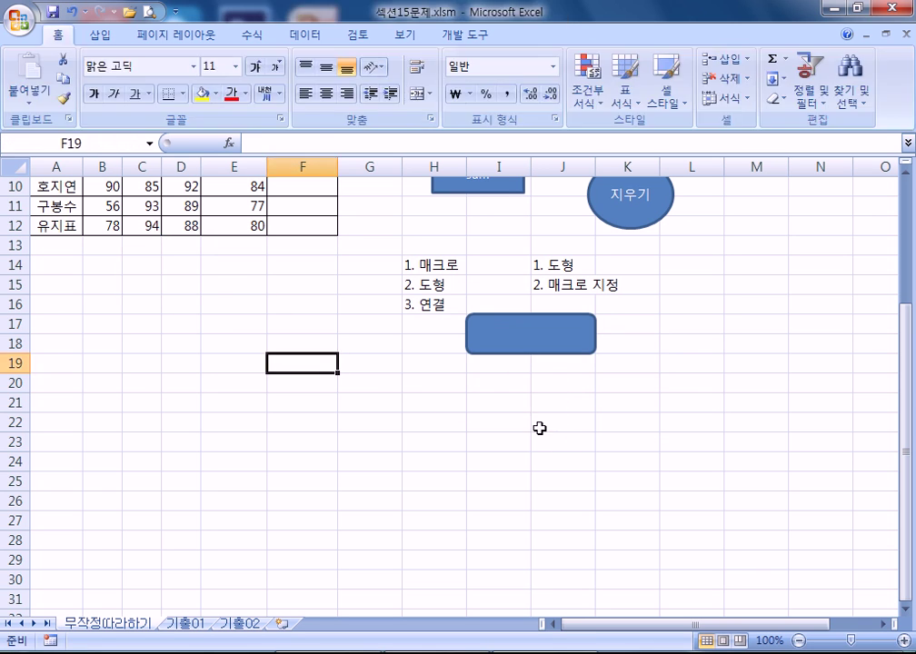
pyautogui.click(499, 343)
pyautogui.press('Delete')
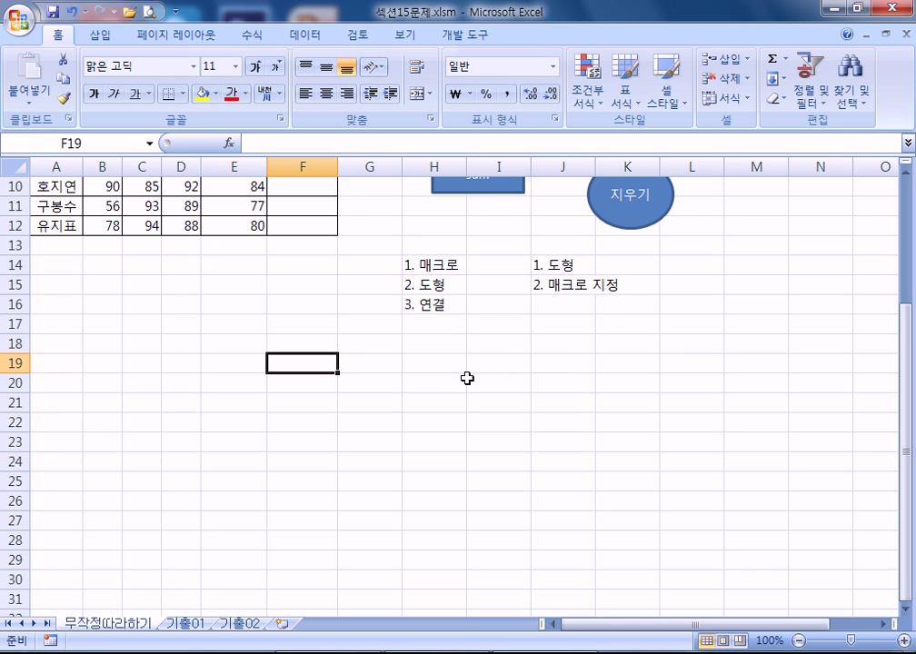
pyautogui.scroll(2, 470, 388)
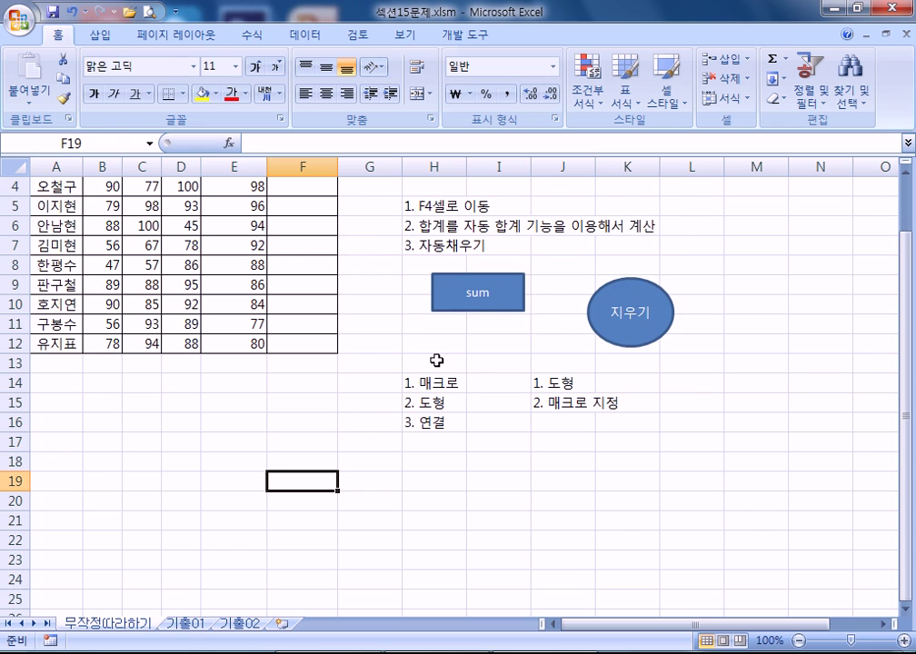
pyautogui.click(491, 307)
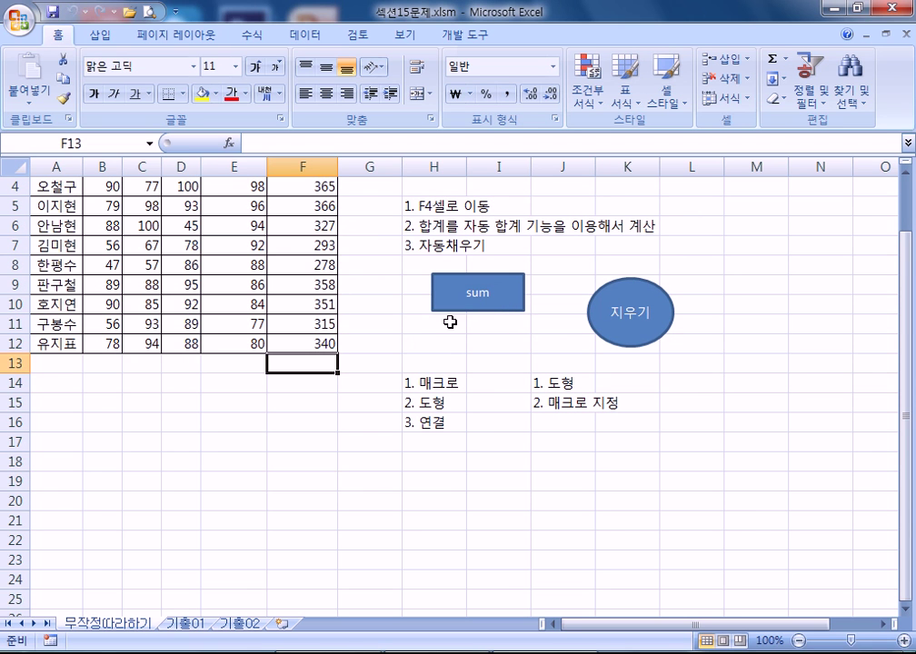
pyautogui.click(620, 338)
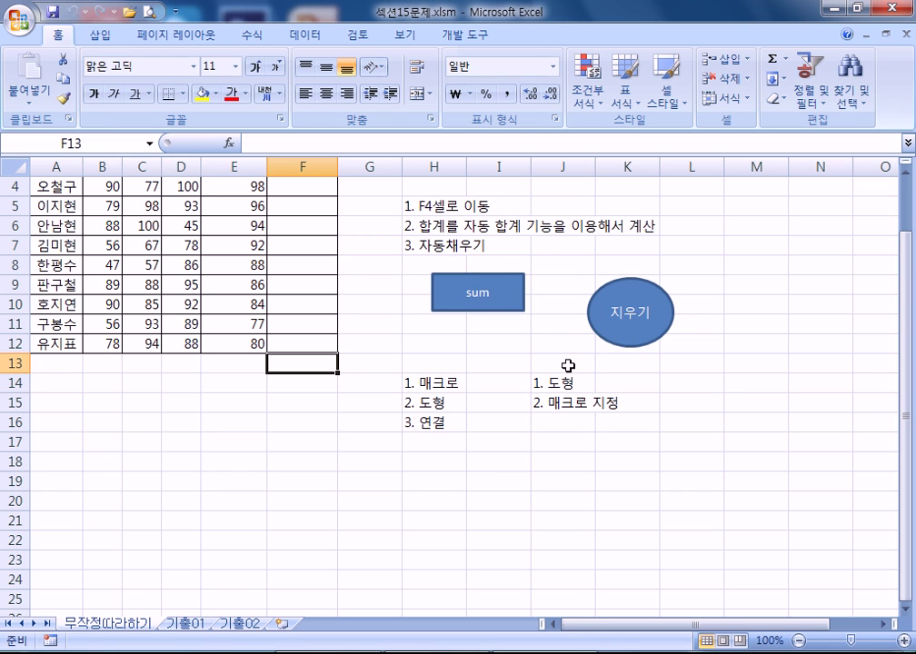
pyautogui.rightClick(491, 303)
pyautogui.click(461, 338)
pyautogui.rightClick(485, 298)
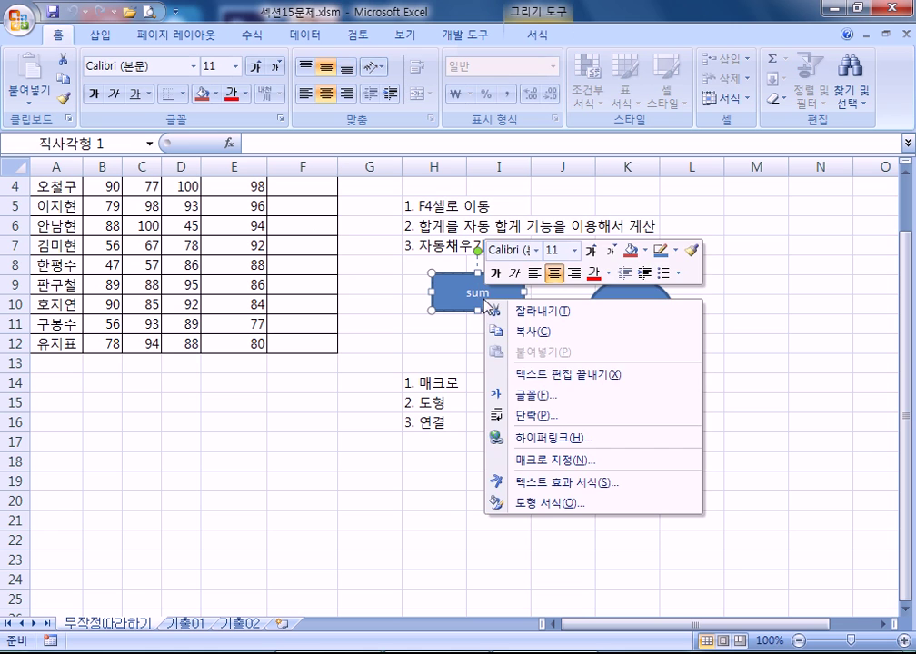
pyautogui.press('Escape')
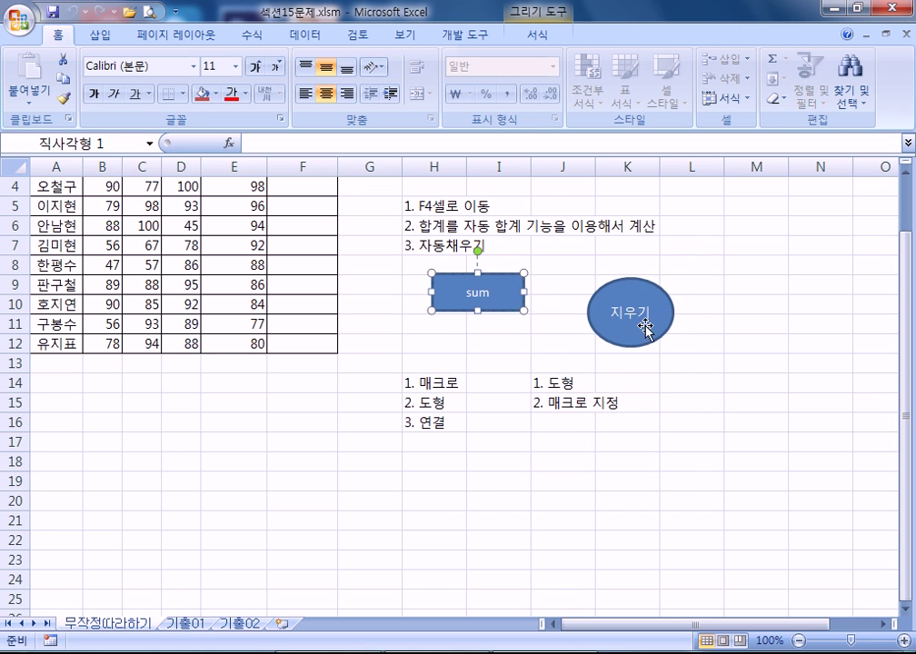
pyautogui.rightClick(612, 314)
pyautogui.press('Escape')
pyautogui.click(616, 314)
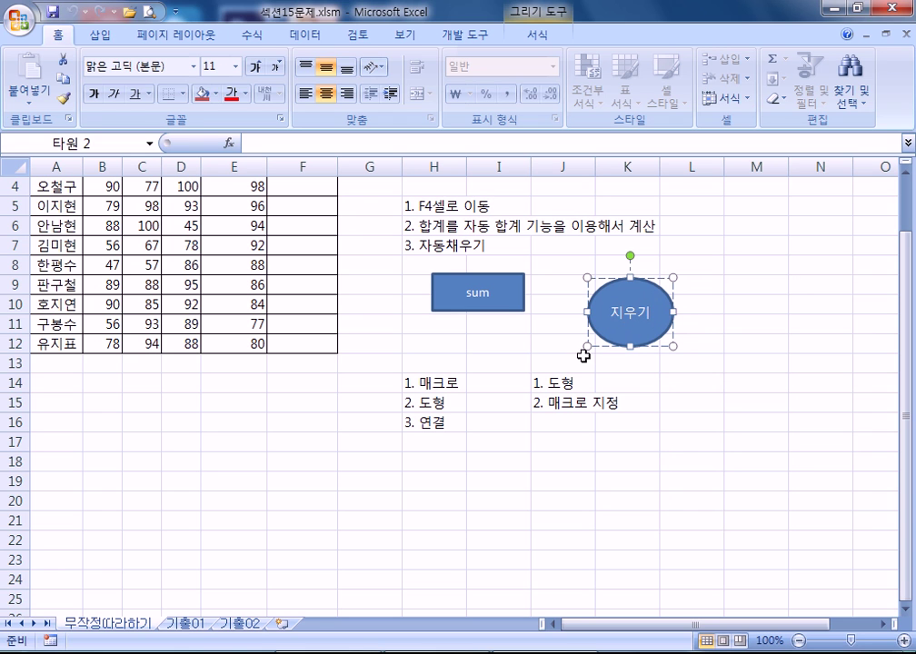
pyautogui.click(589, 443)
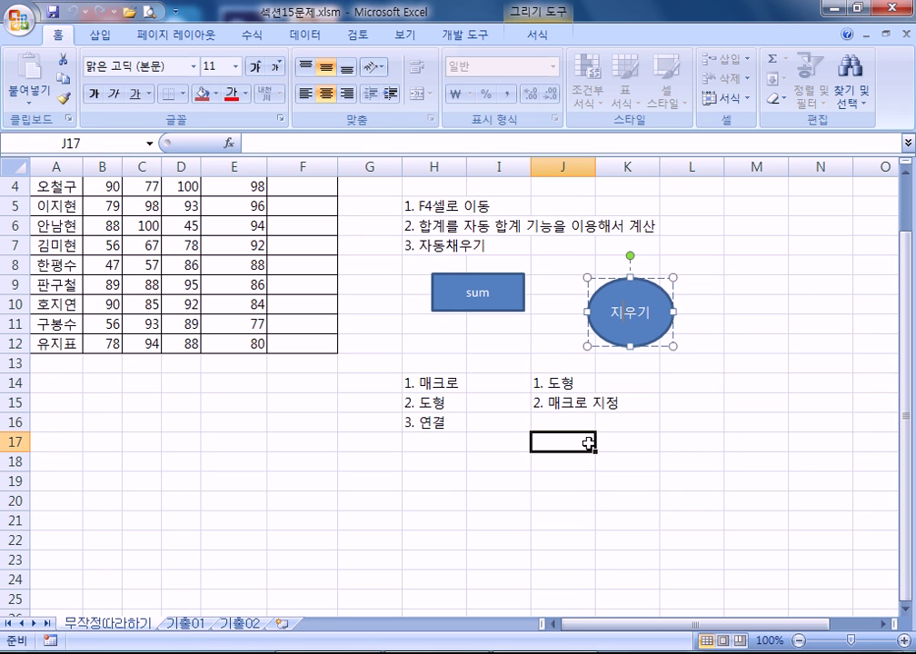
# - Replace the rectangle's 'sum' label with 합계 via Edit Text
pyautogui.click(475, 298)
pyautogui.rightClick(475, 293)
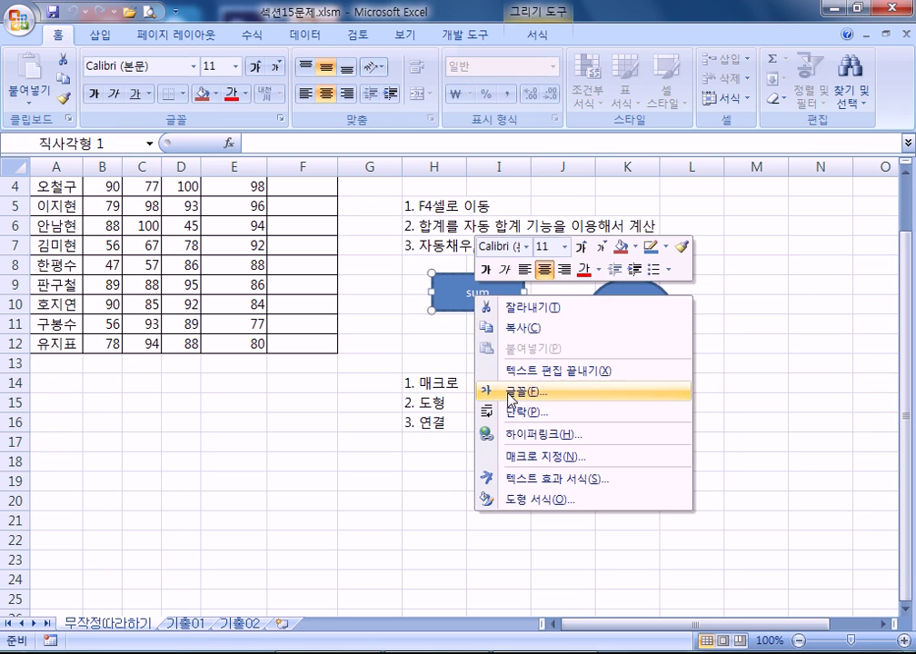
pyautogui.click(556, 325)
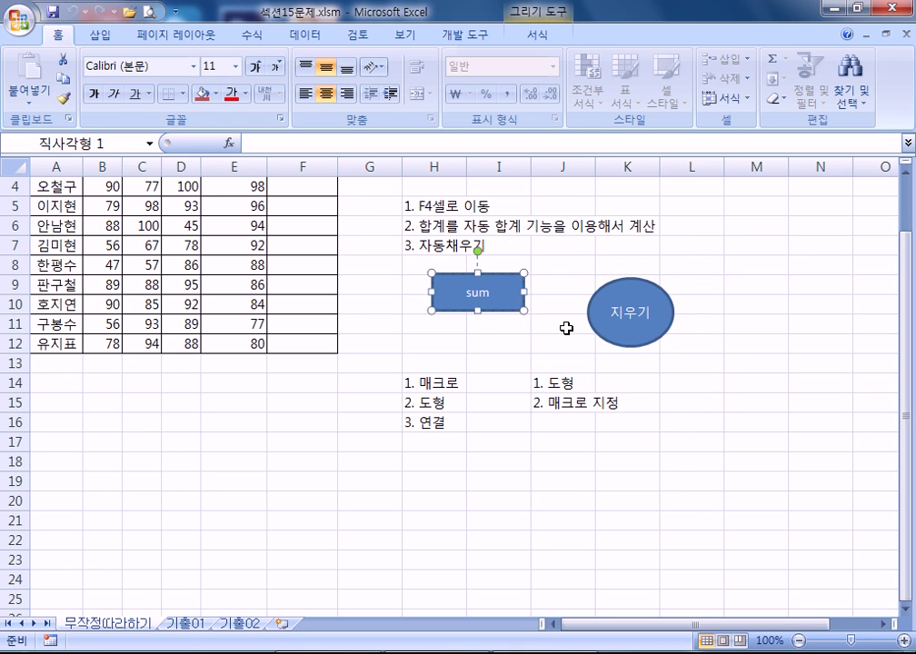
pyautogui.write('합계')
pyautogui.press('Delete')
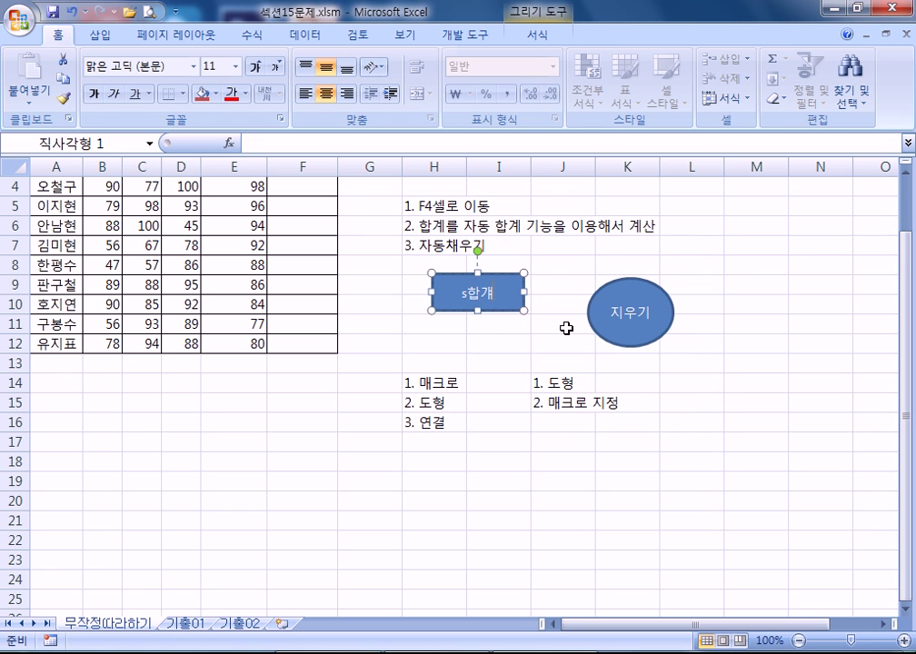
pyautogui.press('Home')
pyautogui.press('Delete')
pyautogui.press('Escape')
pyautogui.press('Escape')
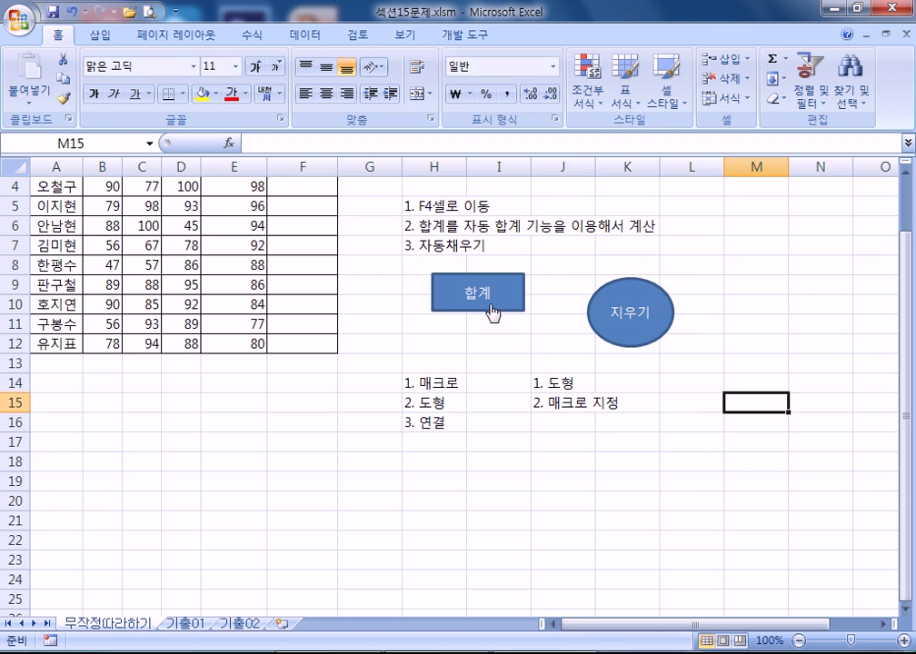
# - Check the shortcut options of the 합계 rectangle and 지우기 oval, re-entering and leaving the label edit
pyautogui.rightClick(502, 298)
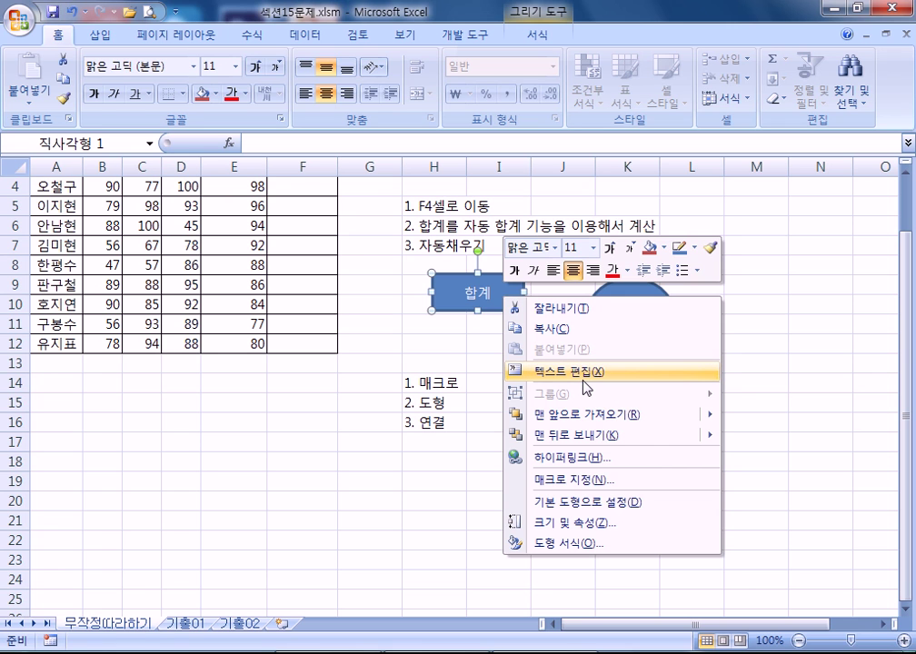
pyautogui.press('Escape')
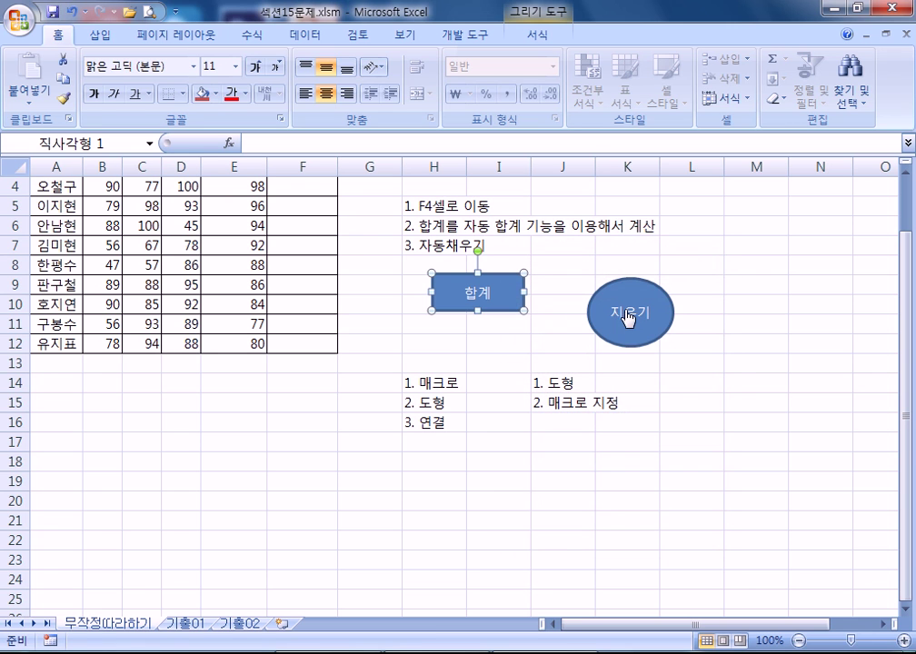
pyautogui.rightClick(627, 323)
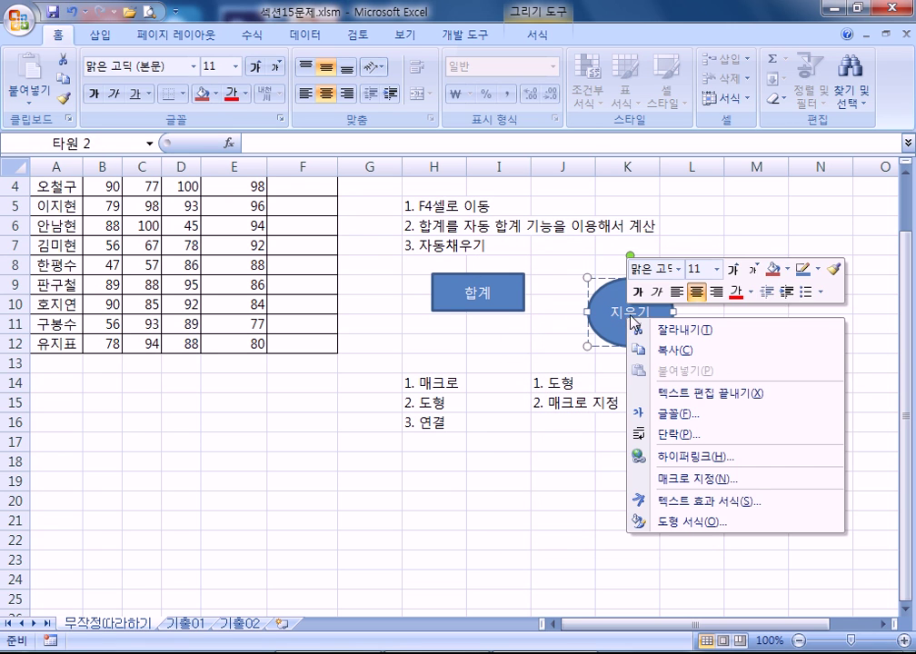
pyautogui.press('Escape')
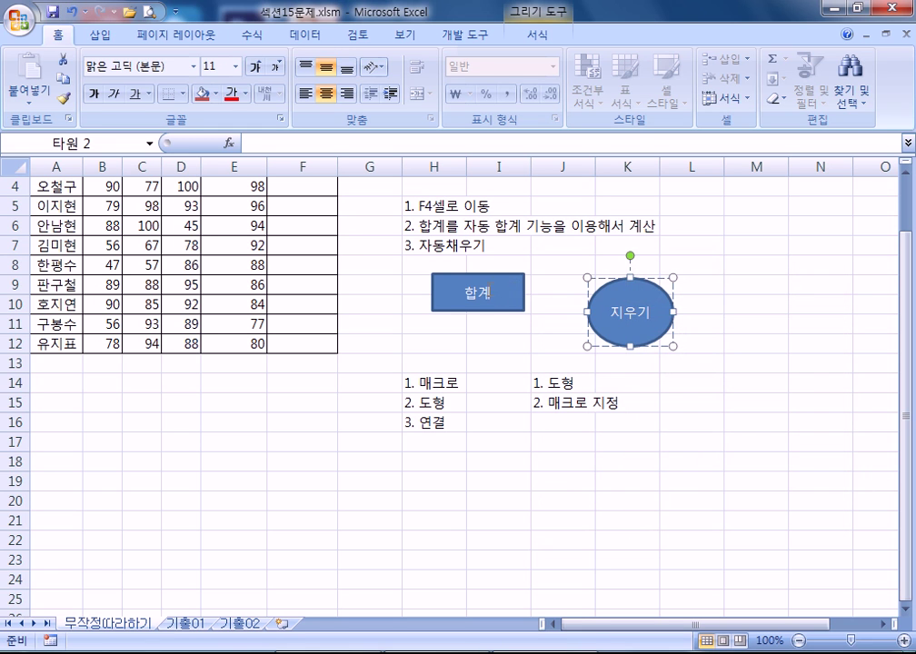
pyautogui.rightClick(512, 291)
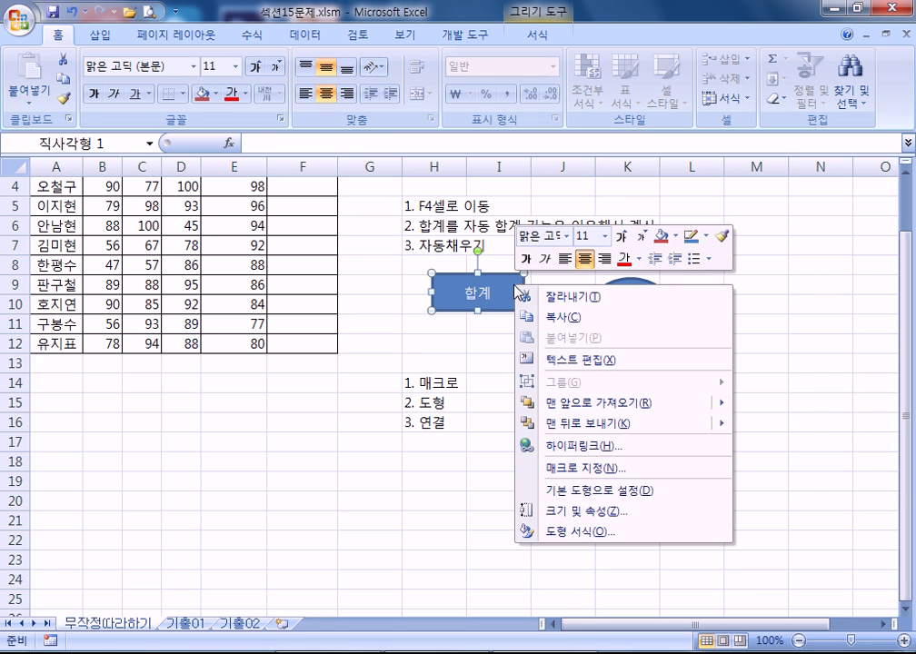
pyautogui.click(574, 361)
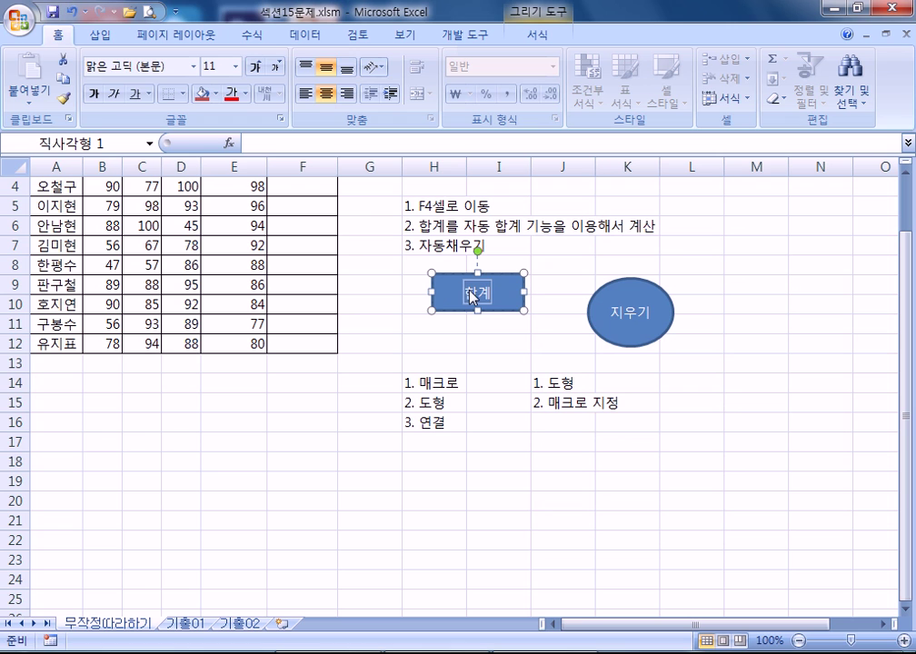
pyautogui.press('Escape')
# - Remove stray letters typed into the 지우기 oval's label and deselect it
pyautogui.rightClick(627, 319)
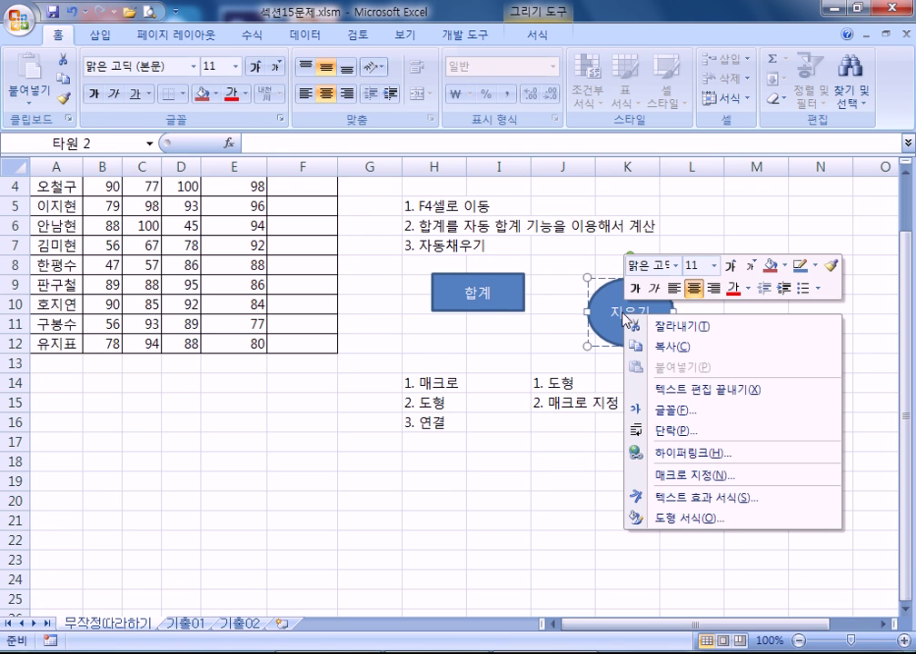
pyautogui.press('Escape')
pyautogui.write('ㄴㅇㄹ')
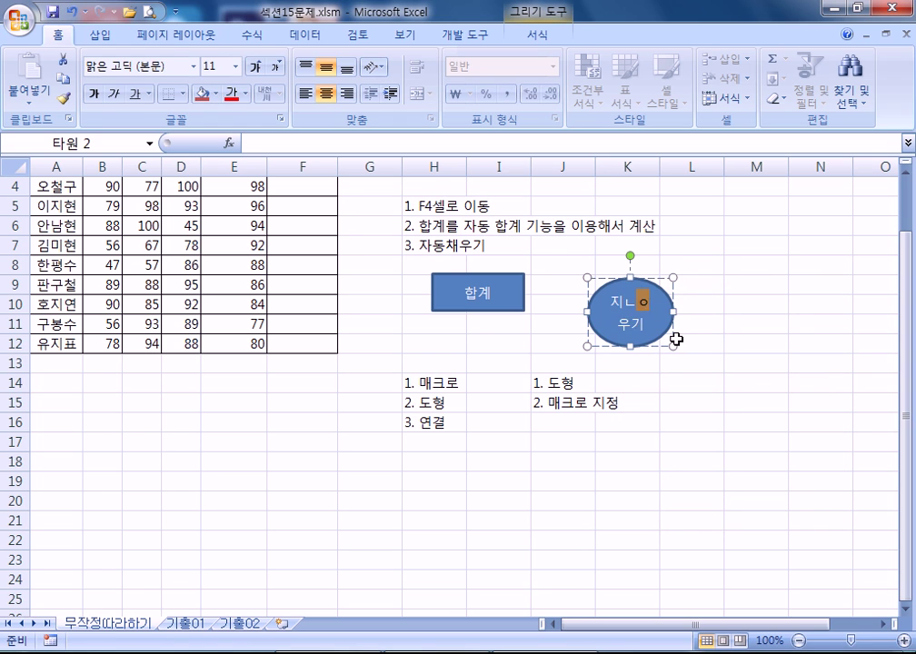
pyautogui.press('BackSpace')
pyautogui.press('BackSpace')
pyautogui.press('BackSpace')
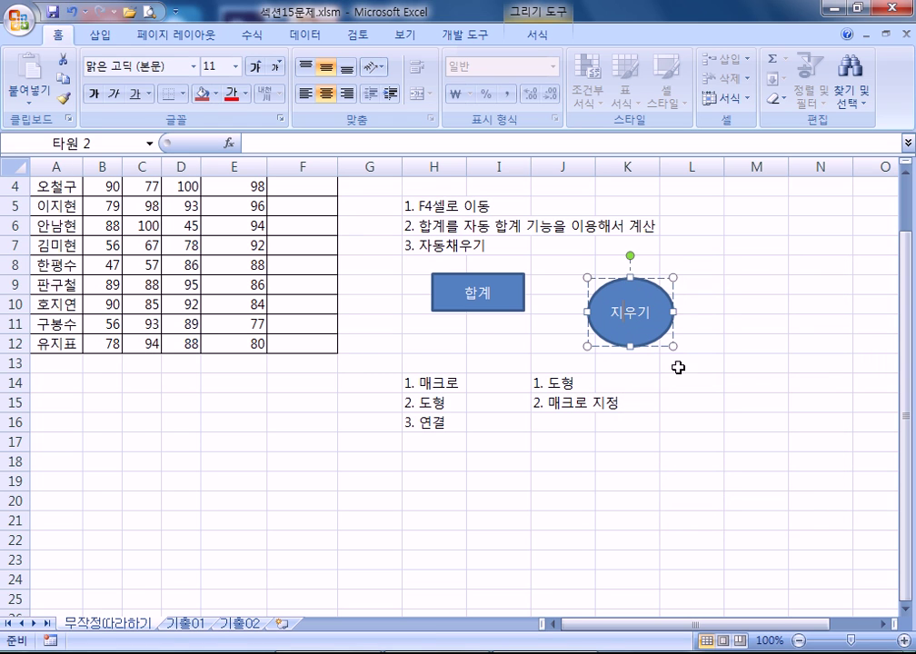
pyautogui.click(668, 407)
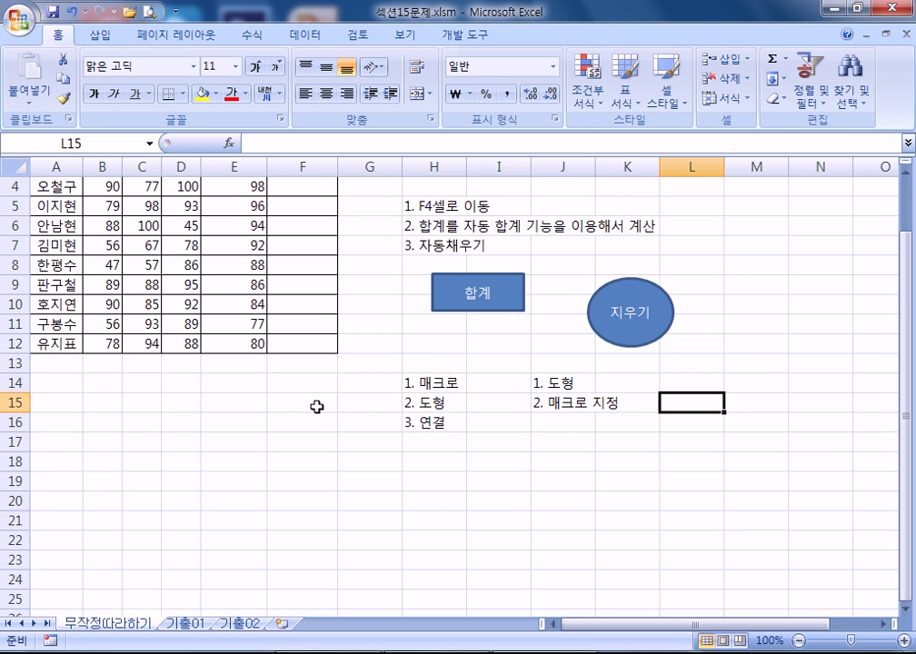
# - Shift the 지우기 oval slightly to the left
pyautogui.scroll(1, 341, 408)
pyautogui.rightClick(638, 413)
pyautogui.press('Escape')
pyautogui.moveTo(607, 401); pyautogui.dragTo(596, 385)
pyautogui.click(731, 470)
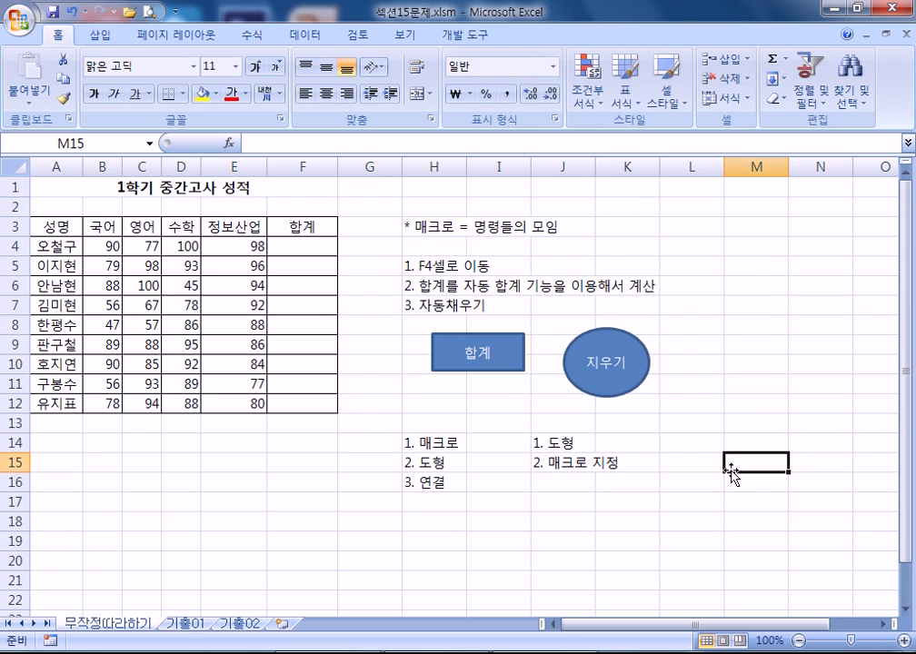
# - Select the empty total cells F4:F12, then bring up the Developer tools
pyautogui.click(305, 246)
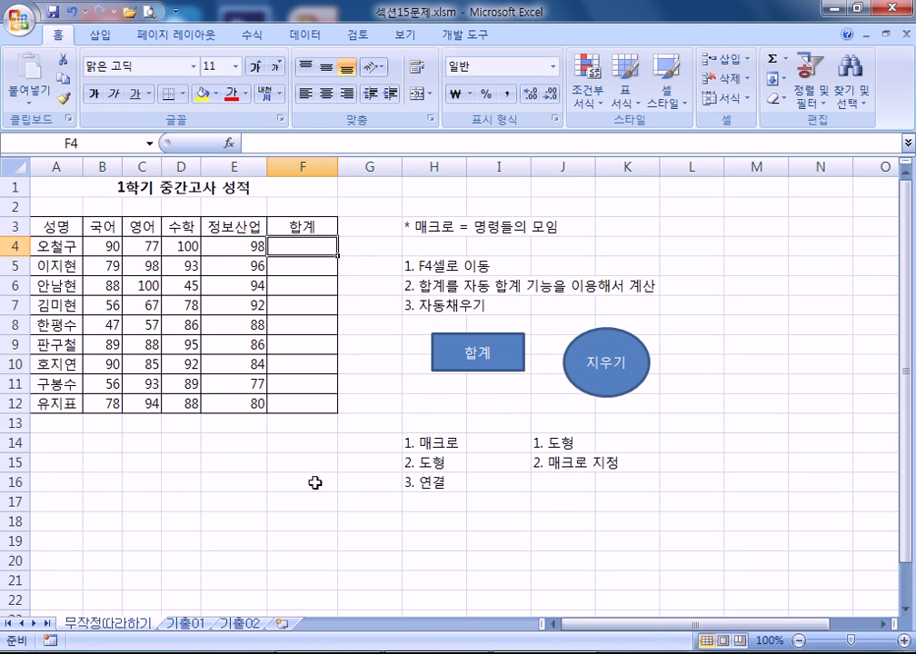
pyautogui.click(496, 501)
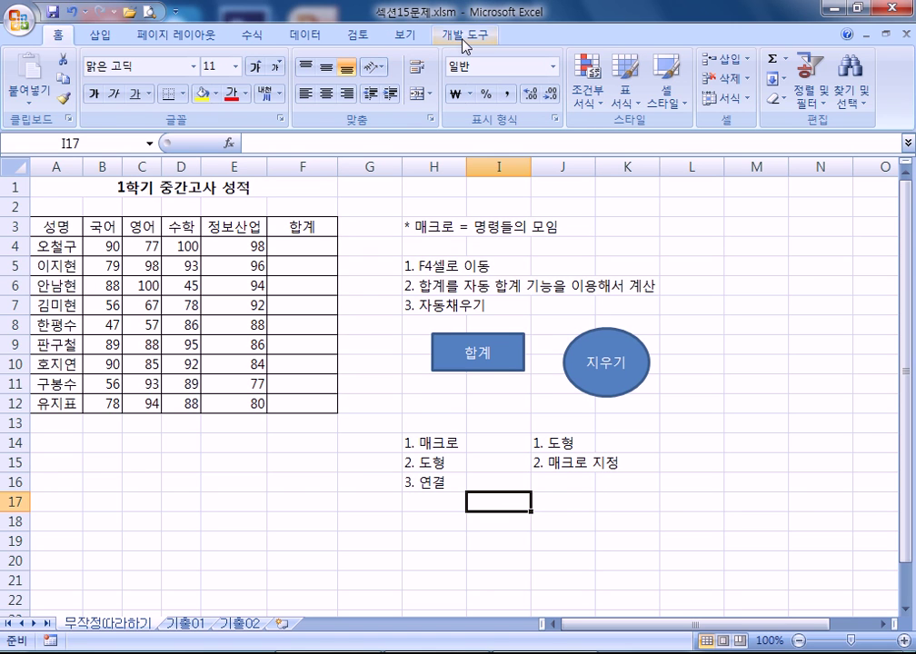
pyautogui.moveTo(323, 245); pyautogui.dragTo(317, 402)
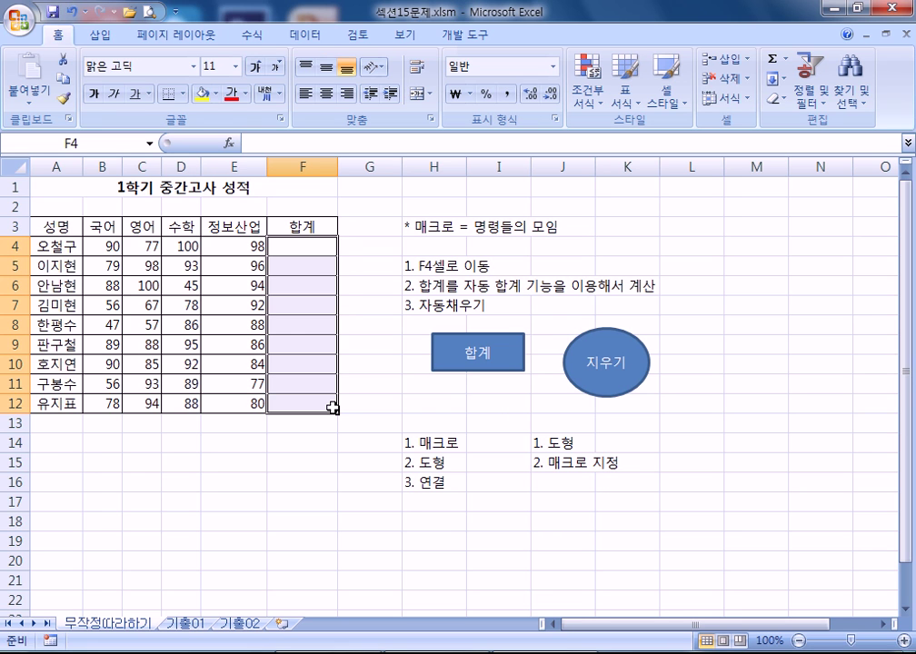
pyautogui.click(512, 442)
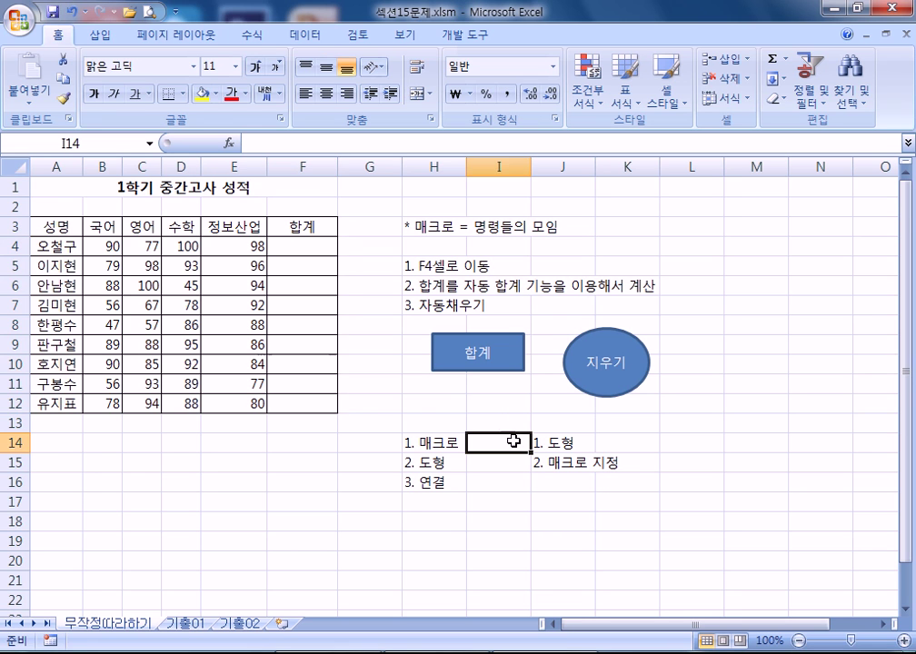
pyautogui.click(464, 35)
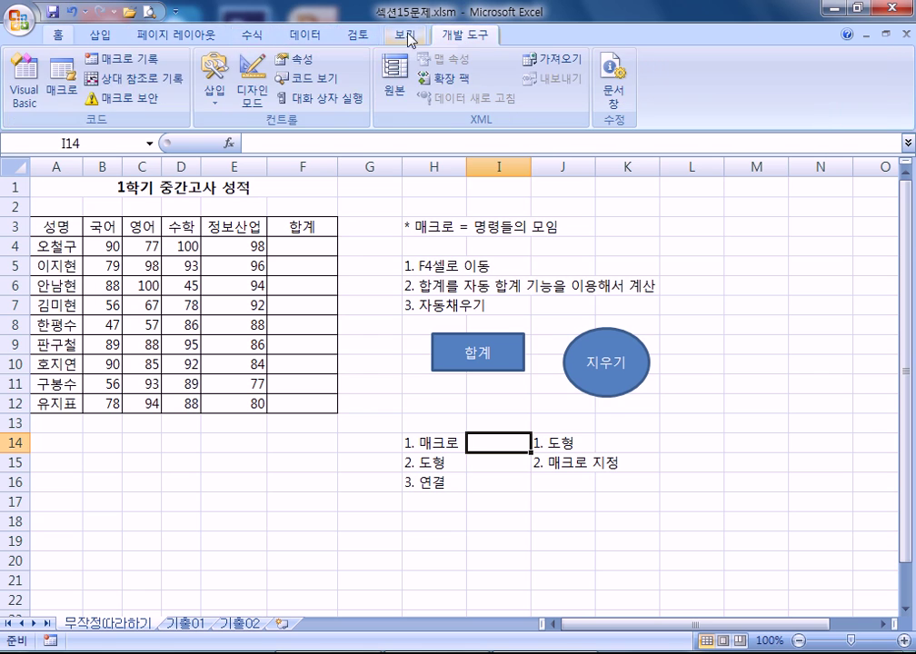
pyautogui.click(61, 80)
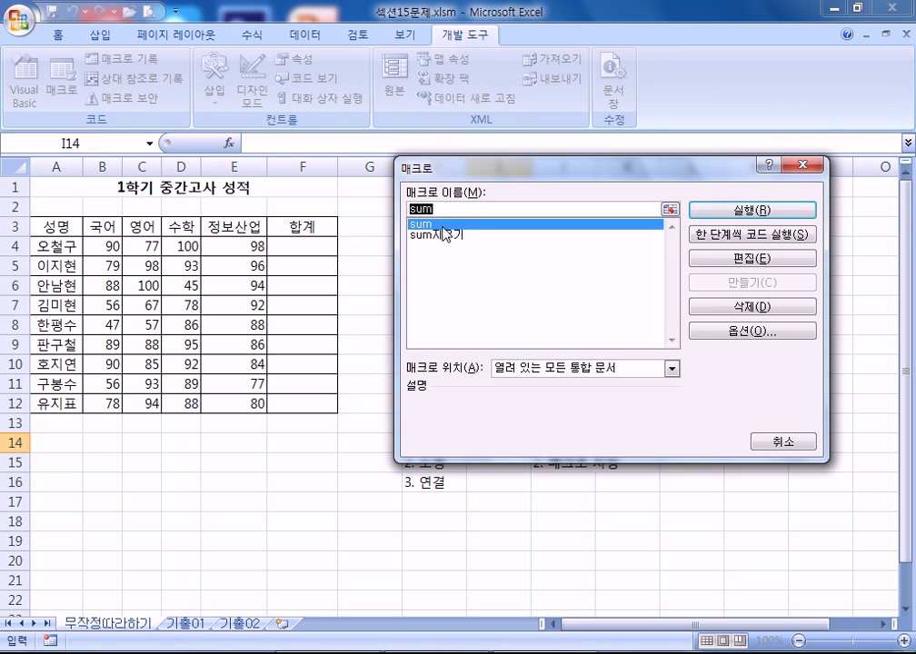
pyautogui.press('Escape')
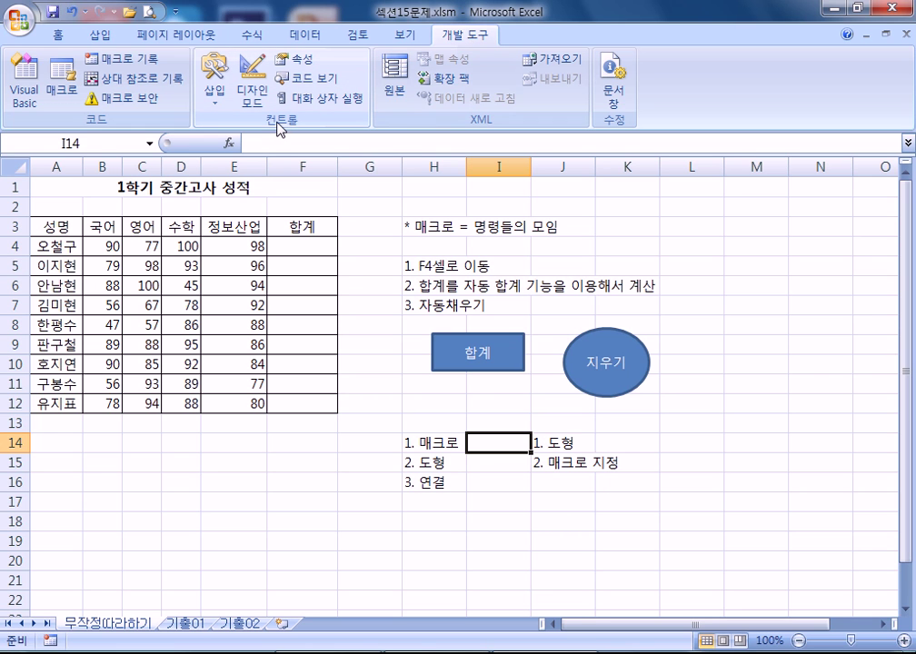
# - Draw a Form Controls button, 단추 1, below the grade table
pyautogui.click(216, 96)
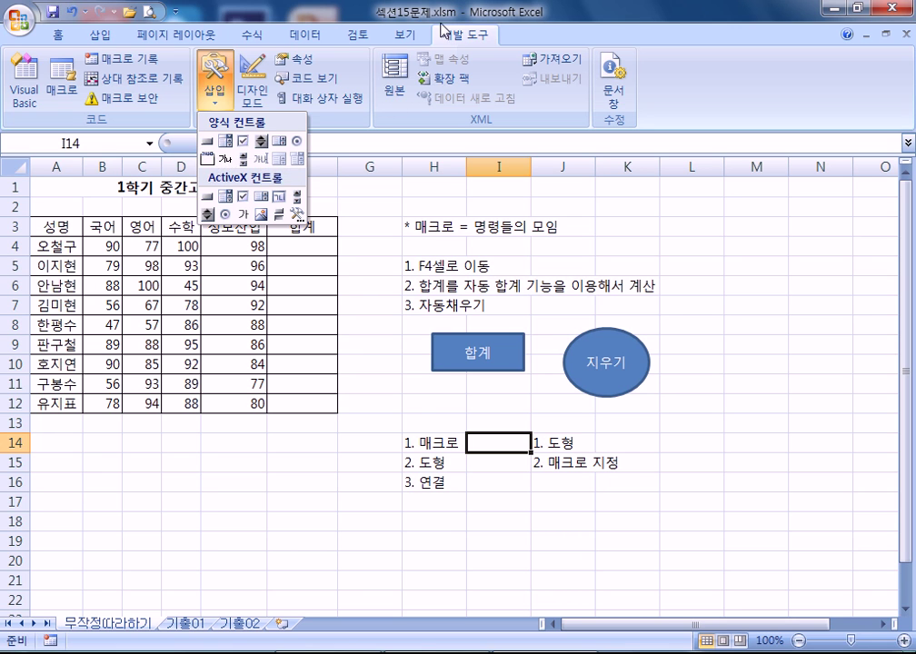
pyautogui.click(356, 39)
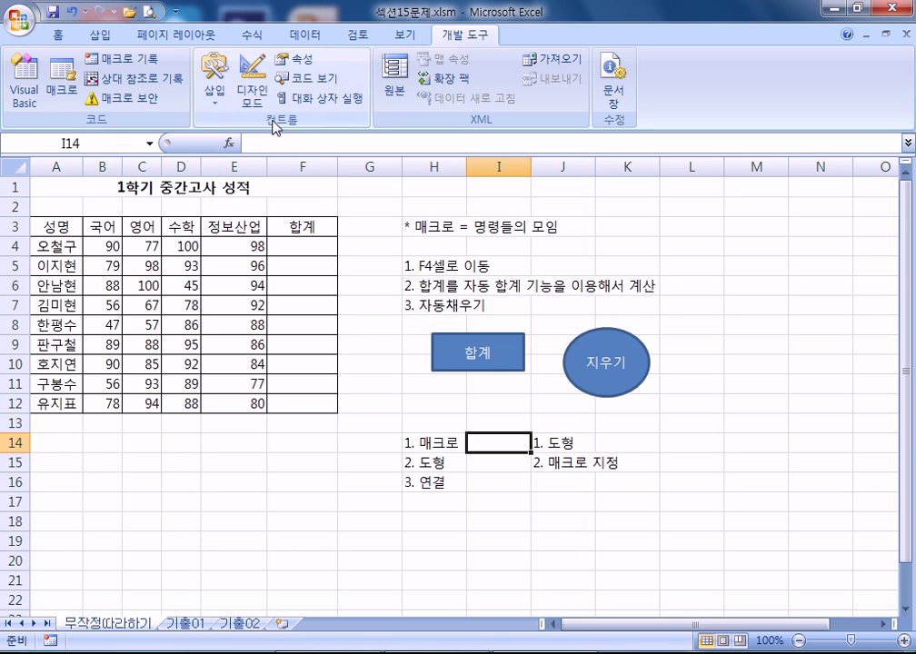
pyautogui.click(211, 100)
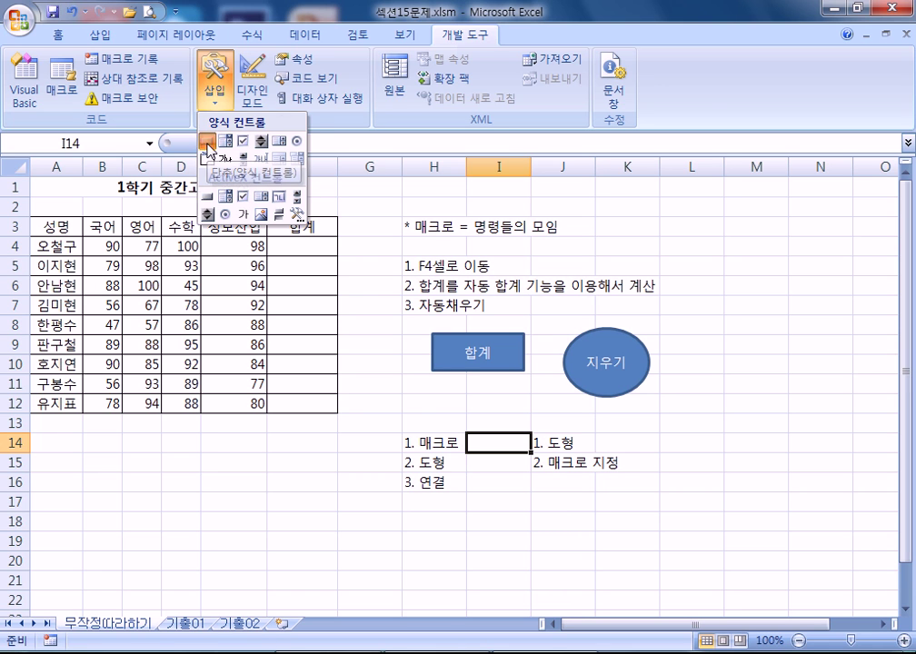
pyautogui.click(209, 142)
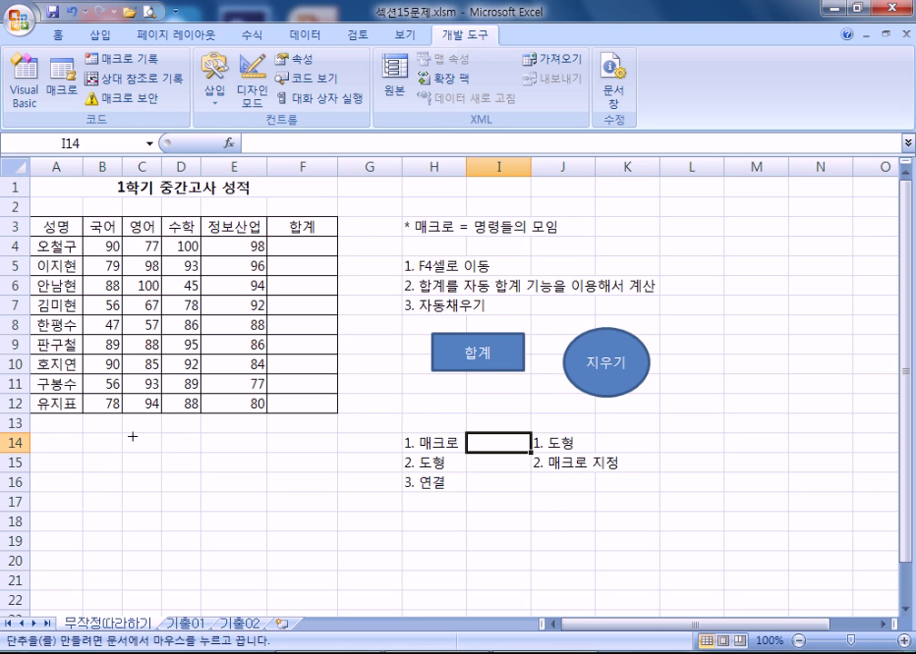
pyautogui.moveTo(123, 433); pyautogui.dragTo(185, 469)
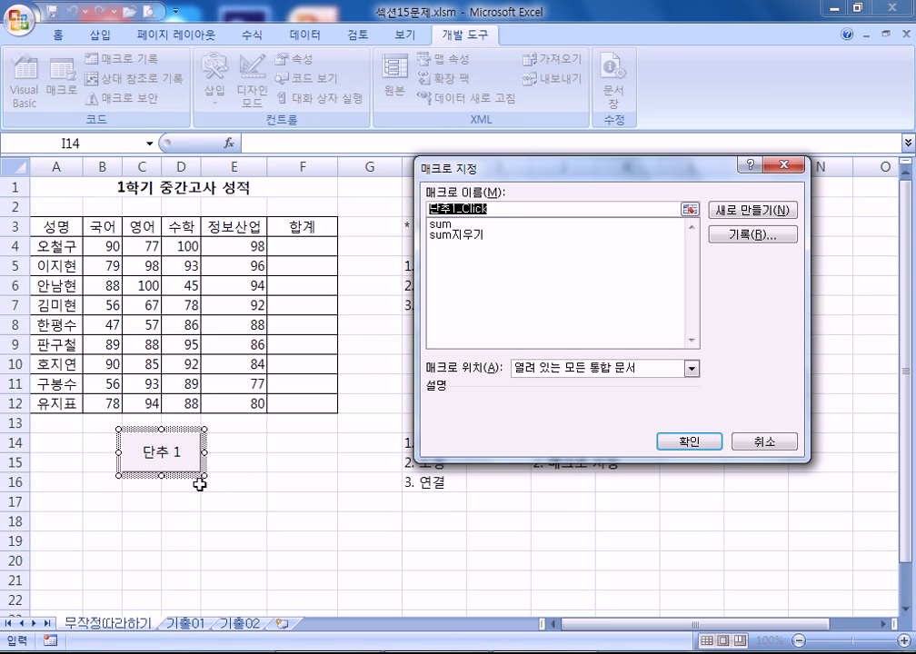
# - Name the new macro 합계 and begin recording it in the current workbook
pyautogui.moveTo(535, 169); pyautogui.dragTo(495, 167)
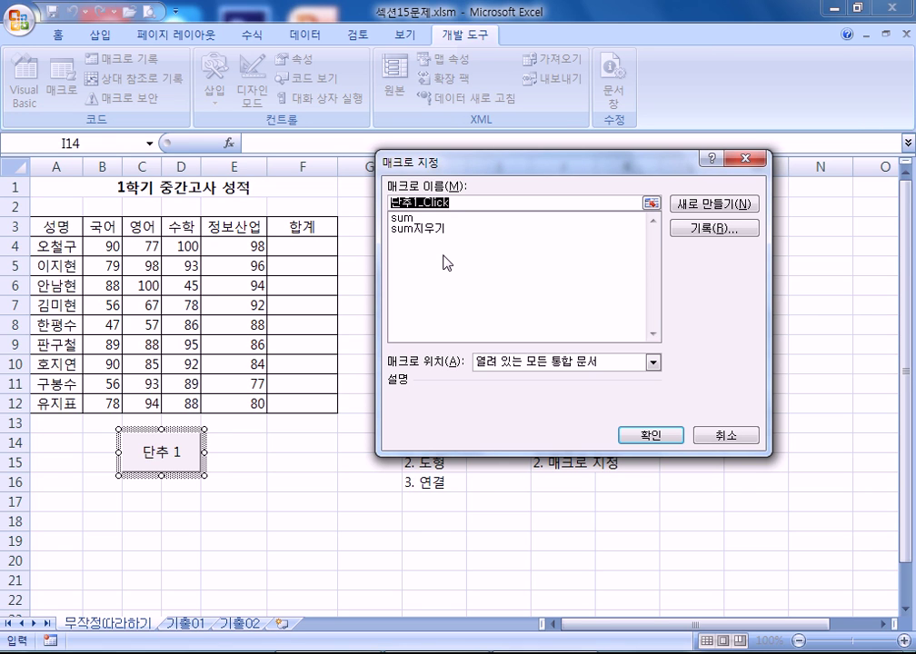
pyautogui.press('BackSpace')
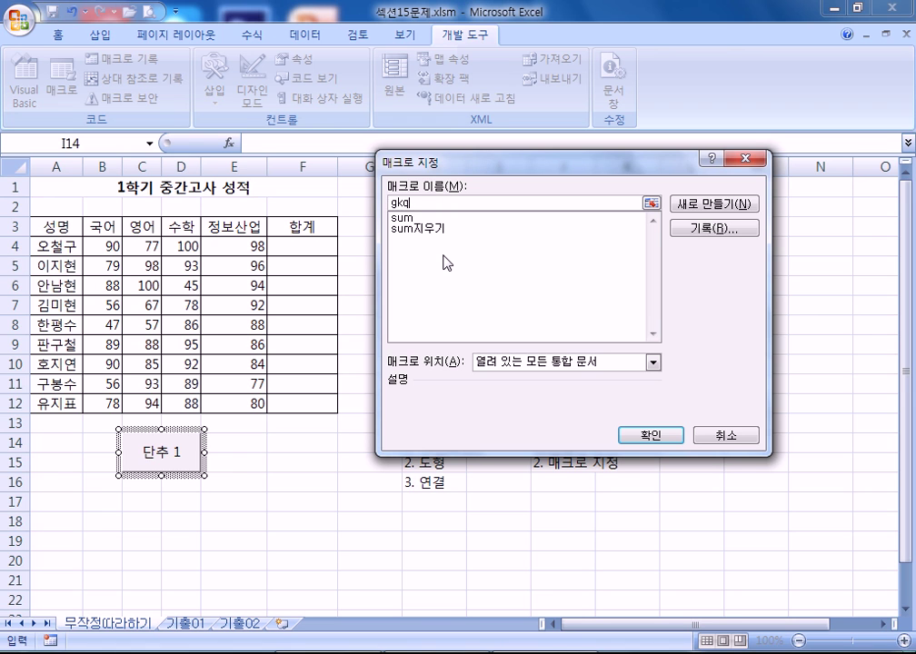
pyautogui.write('합계')
pyautogui.click(693, 234)
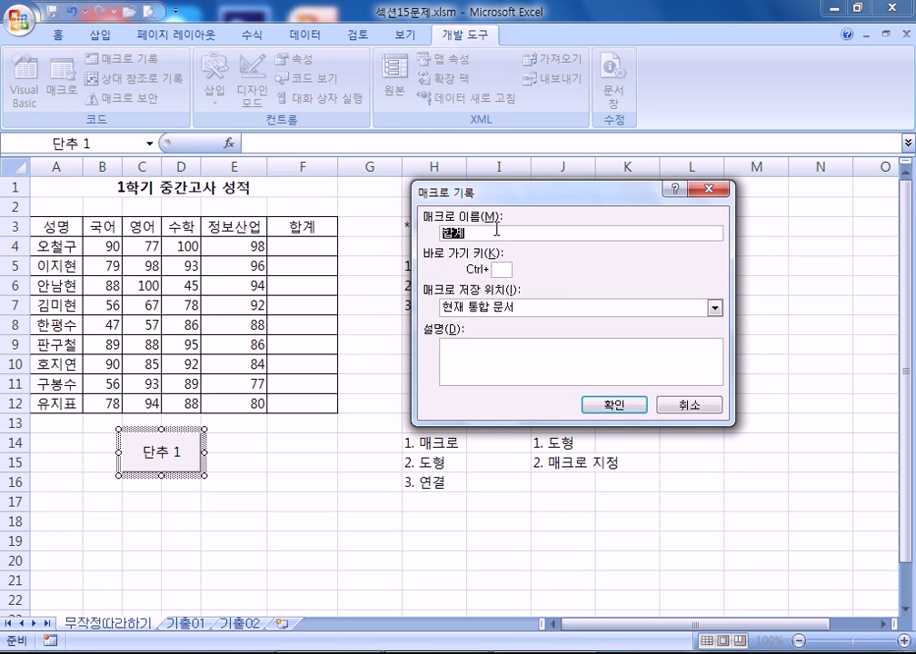
pyautogui.click(623, 406)
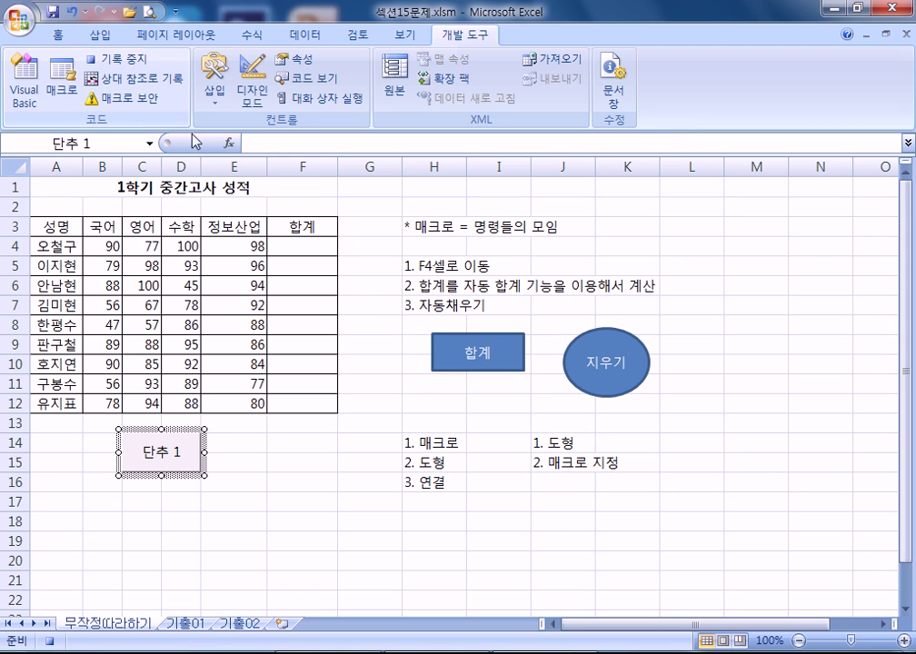
# - Record an AutoSum total in F4 filled down to F12 (365 to 340), then stop recording
pyautogui.click(301, 243)
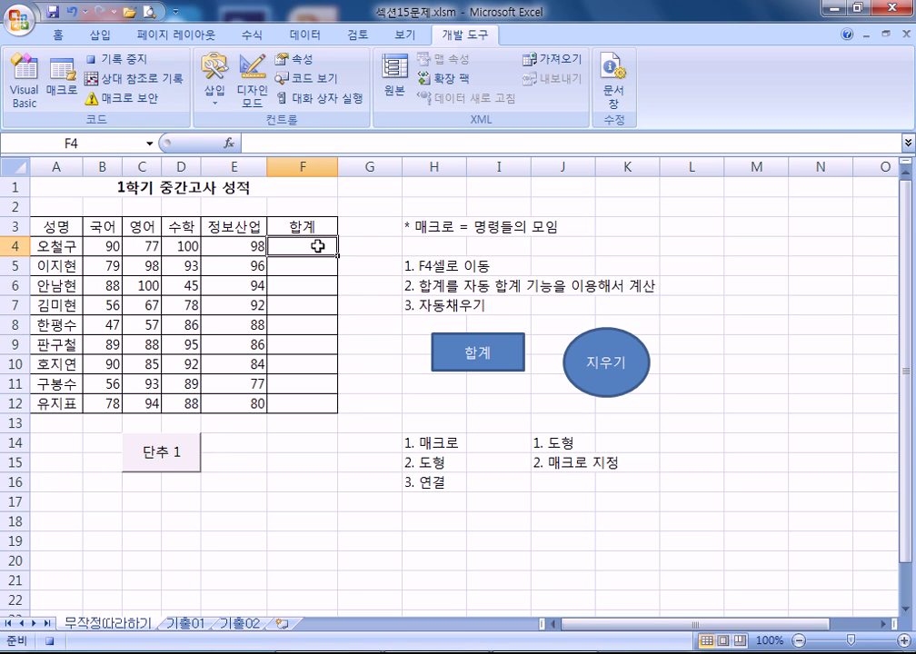
pyautogui.click(254, 37)
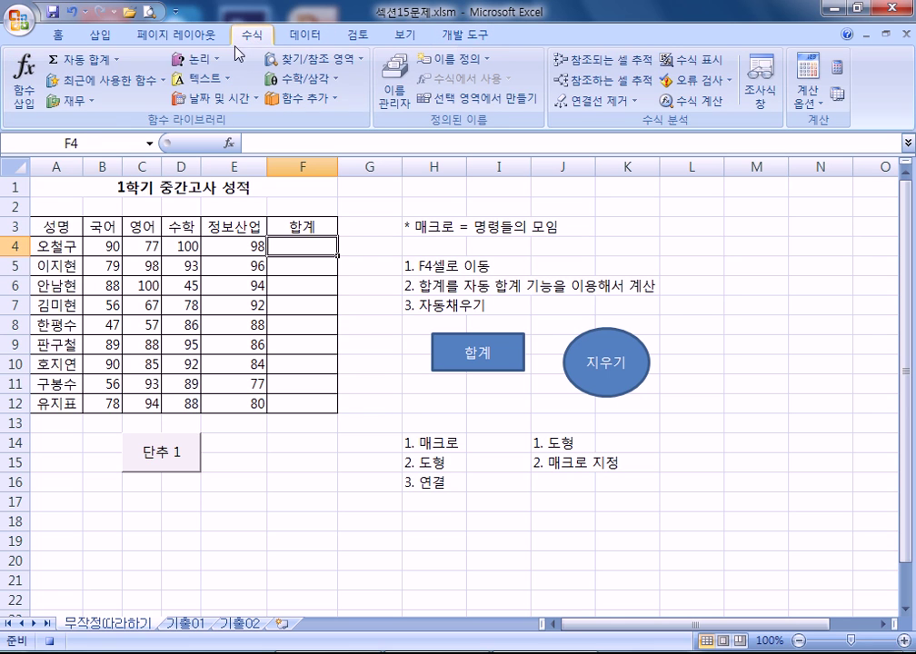
pyautogui.click(91, 60)
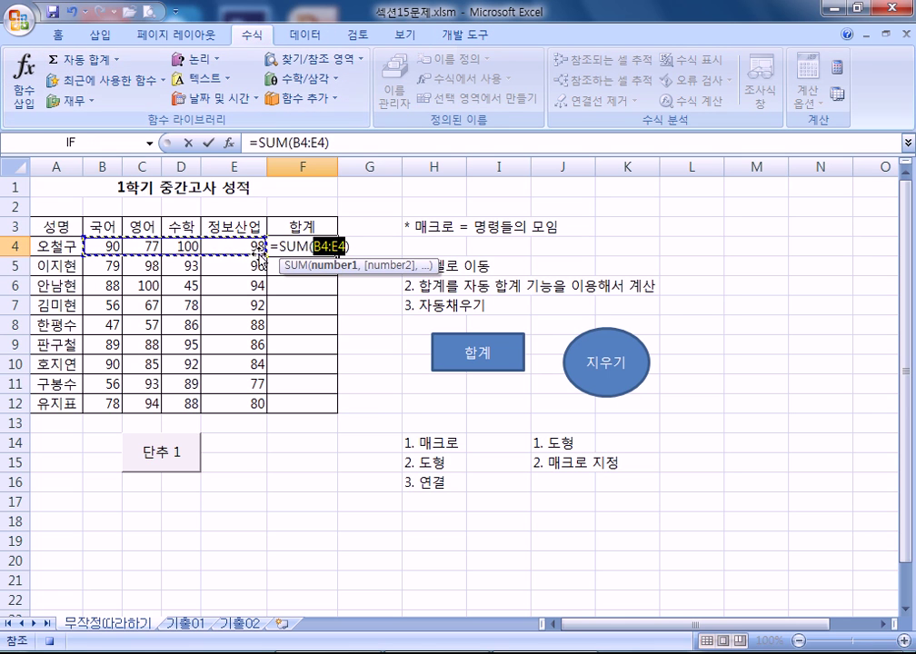
pyautogui.press('Return')
pyautogui.click(320, 242)
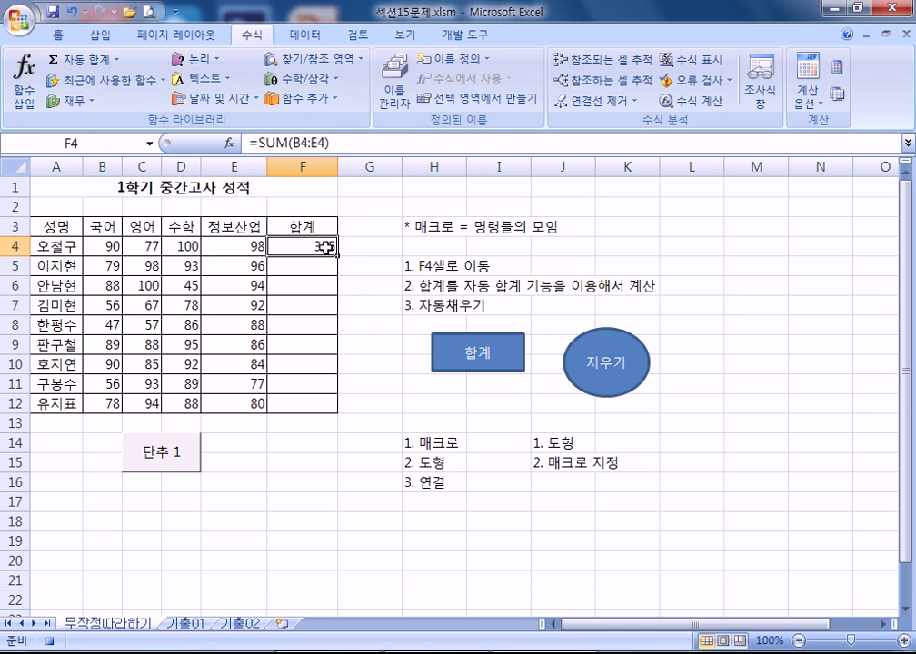
pyautogui.moveTo(338, 256); pyautogui.dragTo(337, 415)
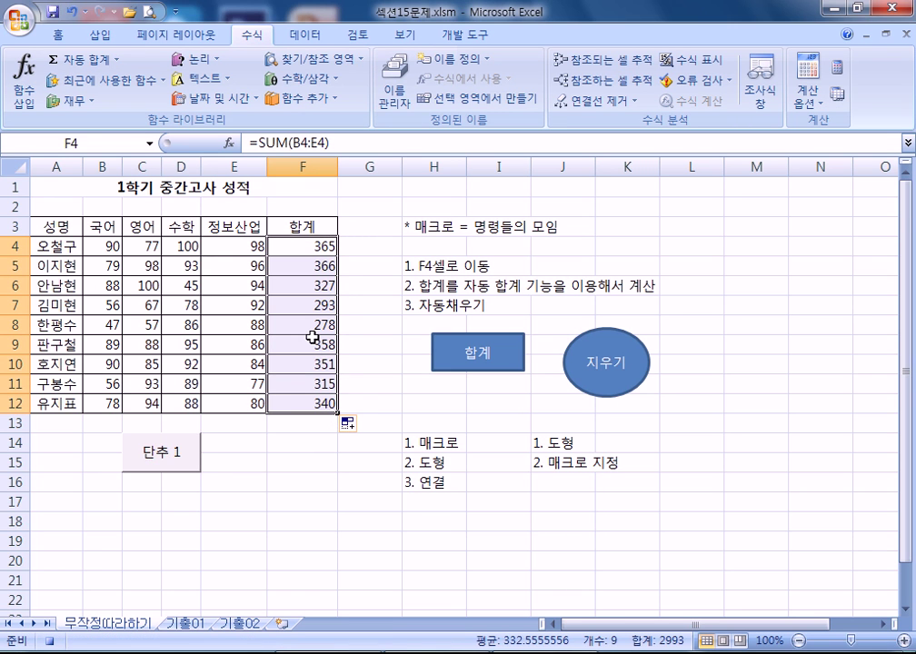
pyautogui.click(302, 422)
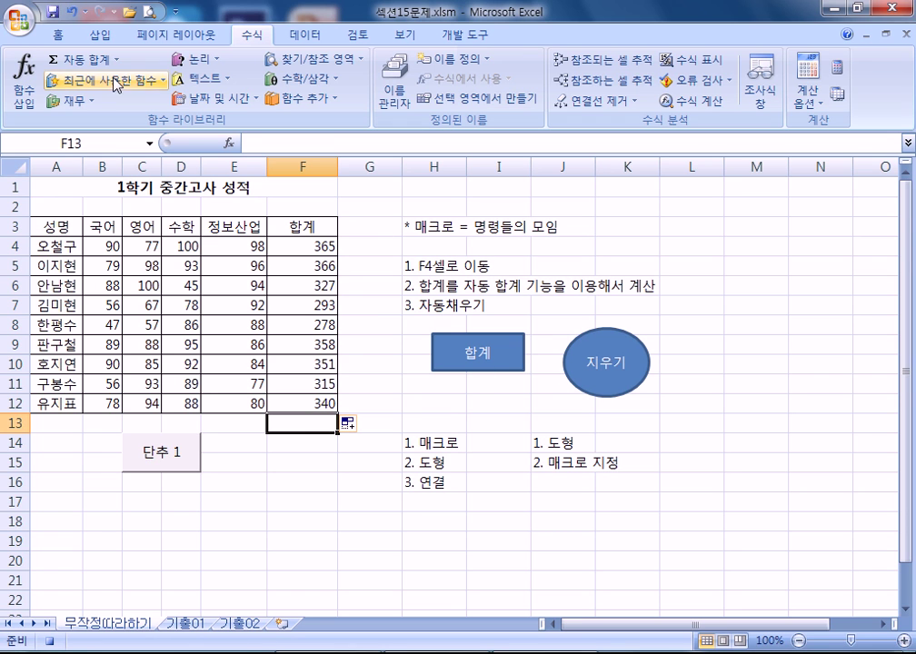
pyautogui.click(464, 35)
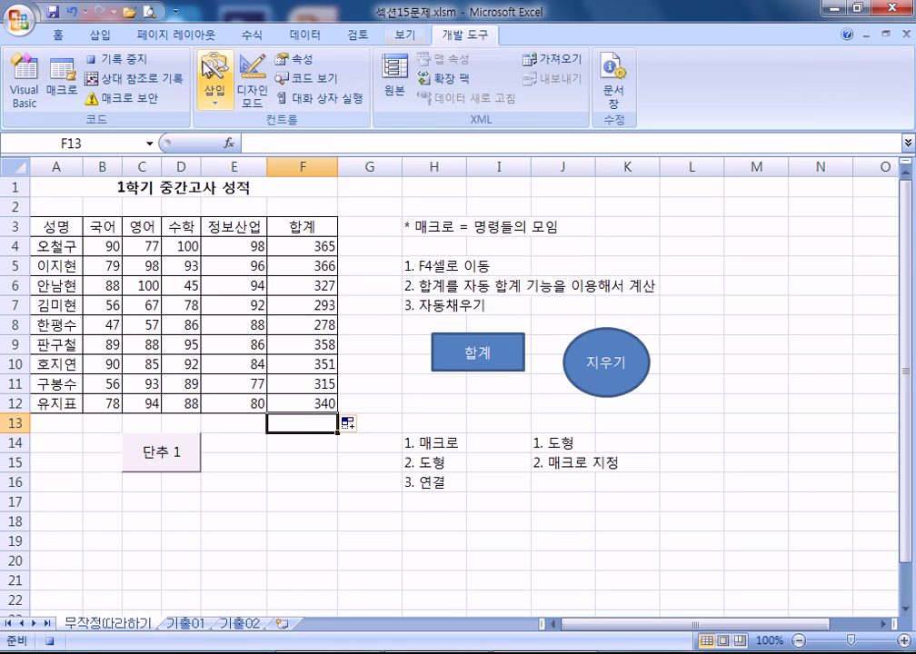
pyautogui.click(141, 62)
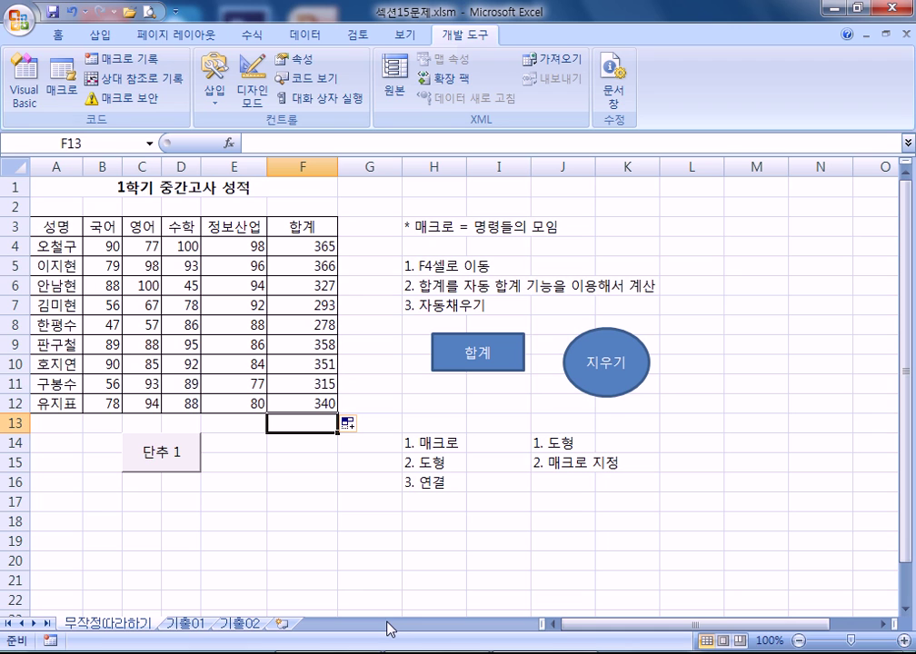
# - Relabel the 단추 1 form button as 합계
pyautogui.scroll(-2, 389, 627)
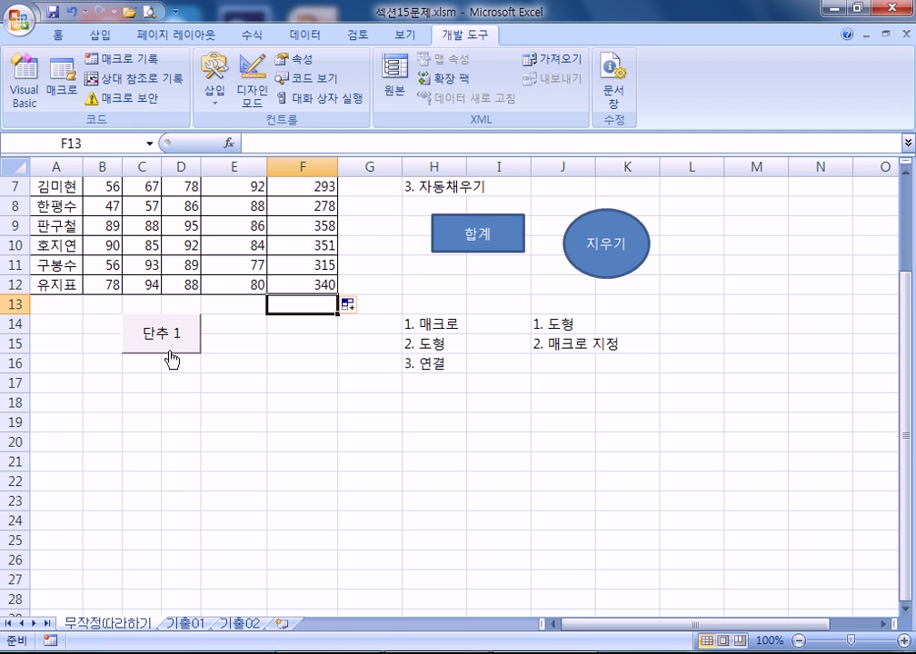
pyautogui.scroll(-1, 184, 354)
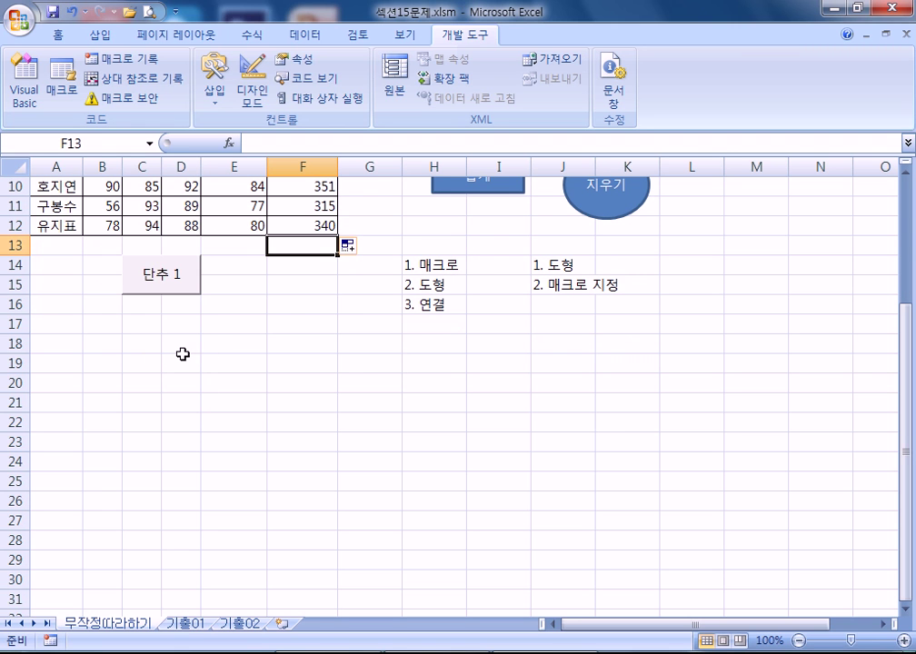
pyautogui.rightClick(175, 287)
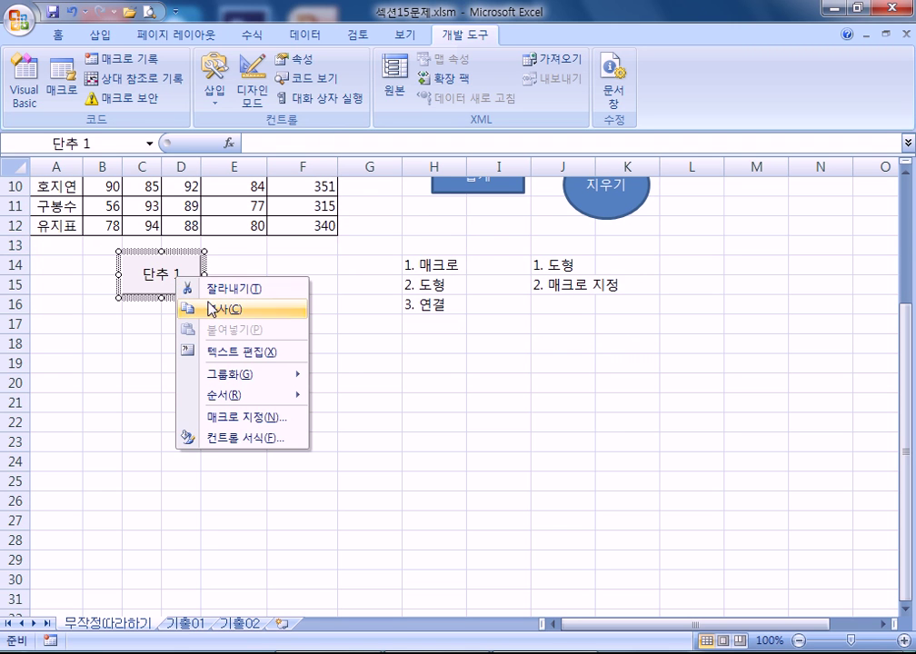
pyautogui.click(227, 356)
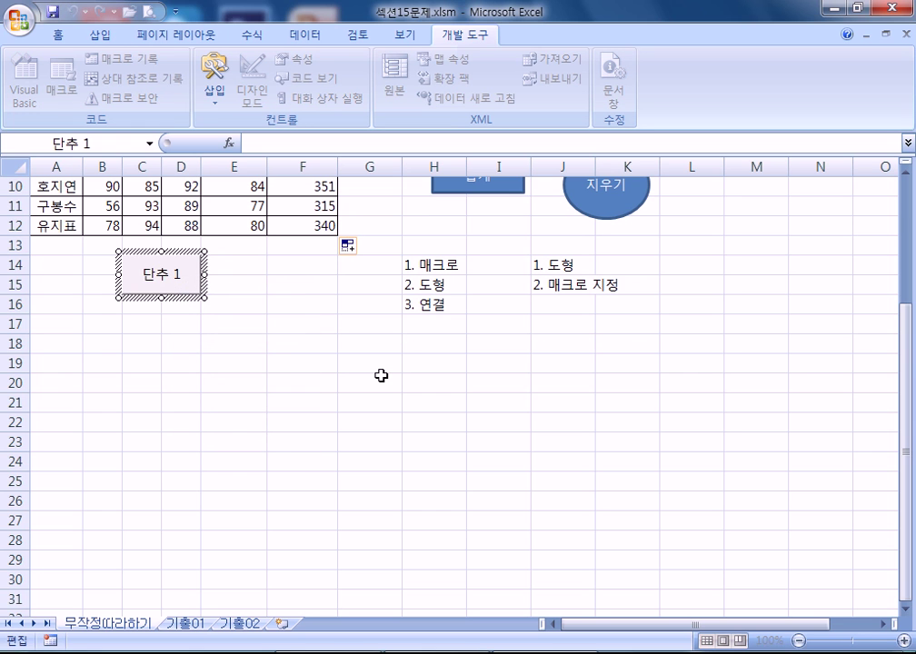
pyautogui.write('합계')
pyautogui.press('Delete')
pyautogui.press('Delete')
pyautogui.press('Delete')
pyautogui.press('Delete')
pyautogui.click(327, 382)
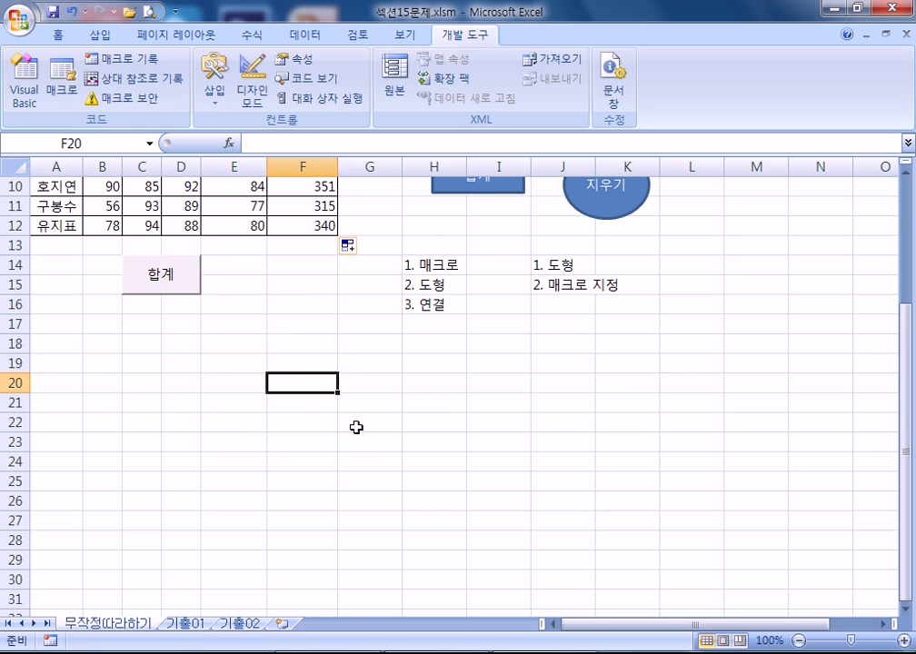
# - Clear the F4:F12 totals and run the 합계 button to refill them
pyautogui.scroll(3, 350, 421)
pyautogui.moveTo(302, 246); pyautogui.dragTo(329, 402)
pyautogui.press('Delete')
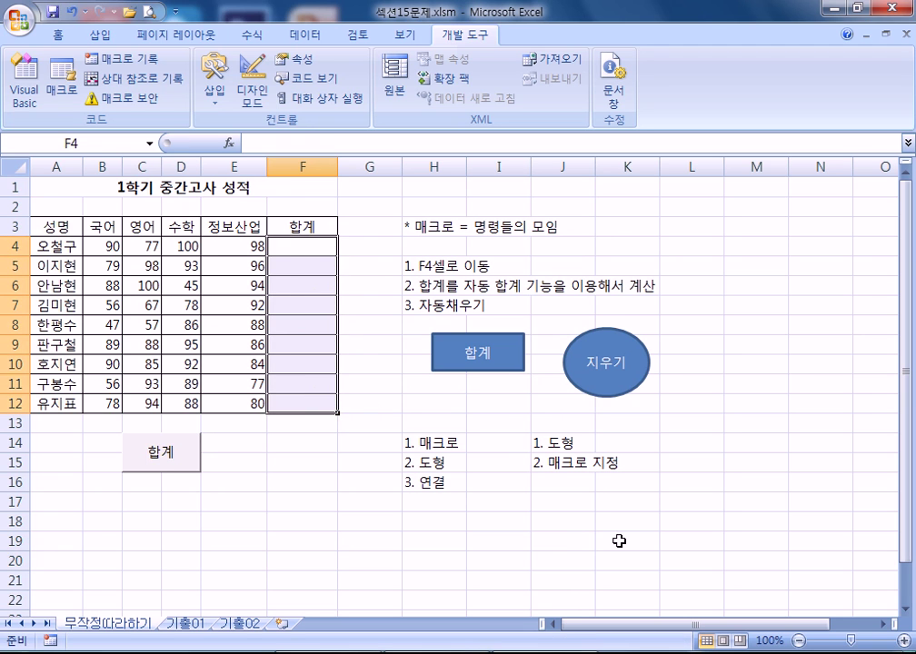
pyautogui.click(563, 540)
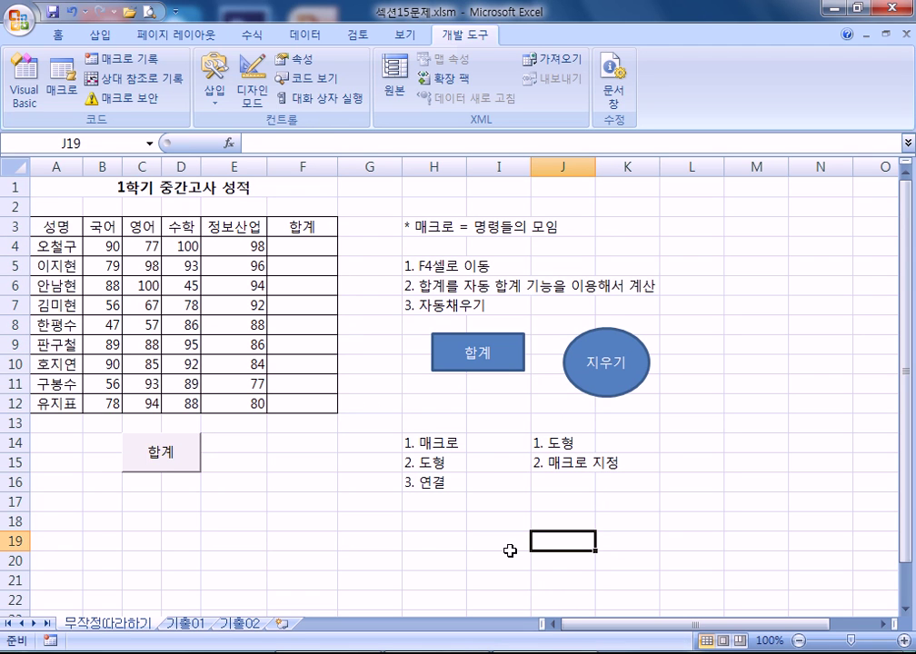
pyautogui.moveTo(303, 244); pyautogui.dragTo(313, 409)
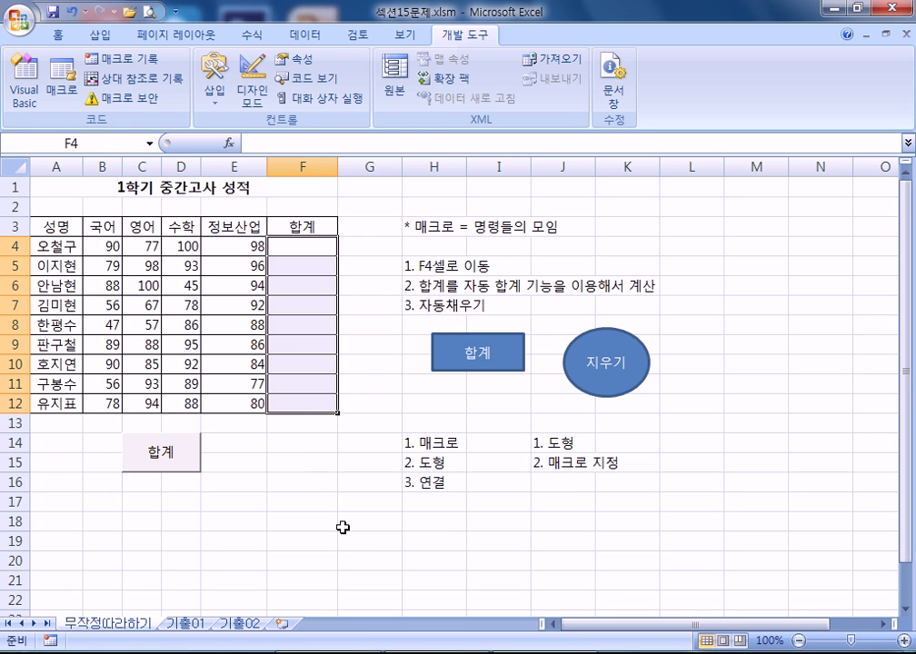
pyautogui.moveTo(347, 525); pyautogui.dragTo(300, 522)
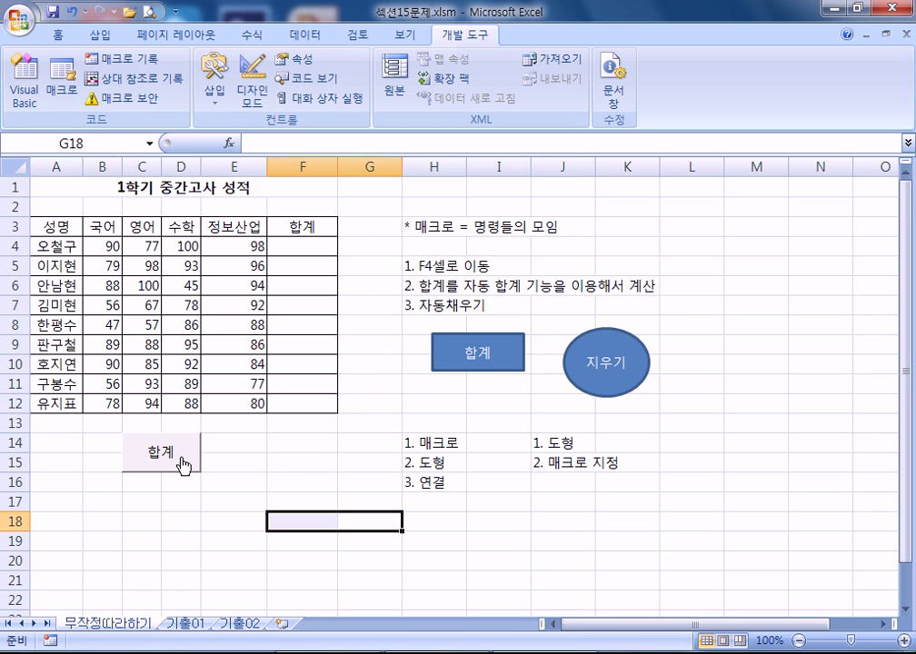
pyautogui.click(288, 483)
pyautogui.click(180, 458)
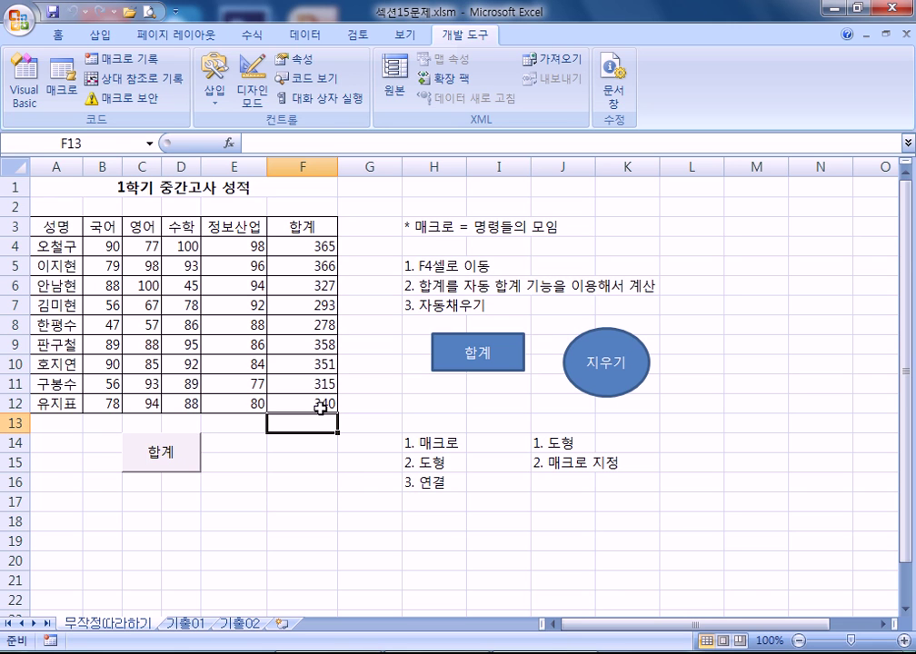
# - Clear F4:F12 a second time and rerun the 합계 button to restore totals 365 to 340
pyautogui.moveTo(313, 246); pyautogui.dragTo(317, 404)
pyautogui.press('Delete')
pyautogui.click(330, 502)
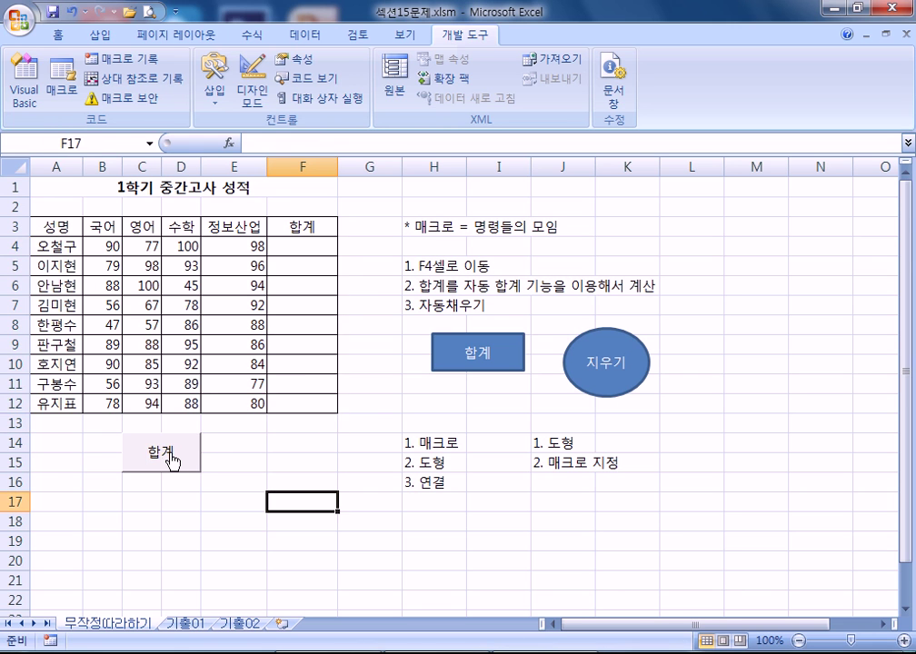
pyautogui.click(172, 459)
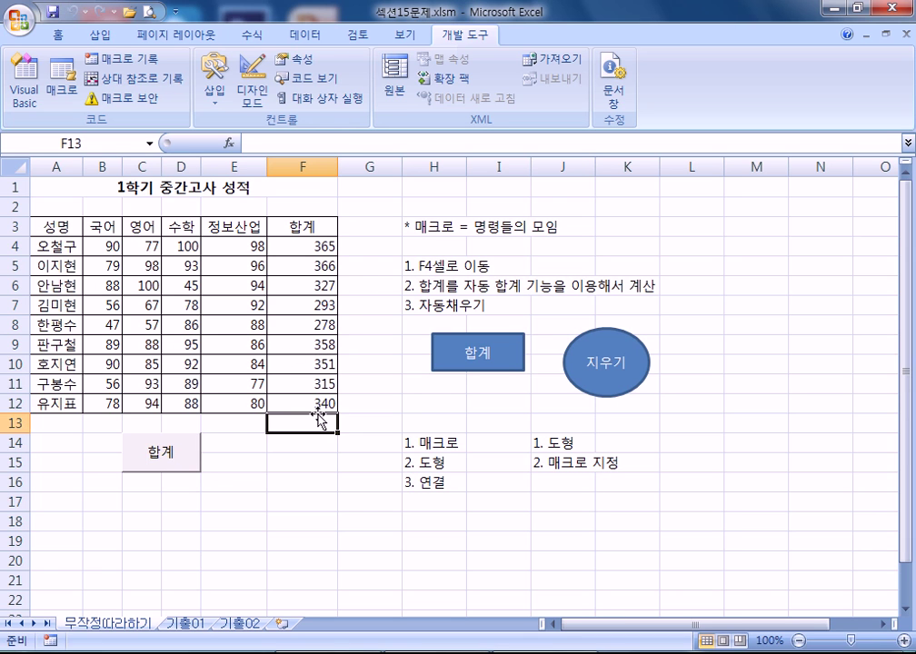
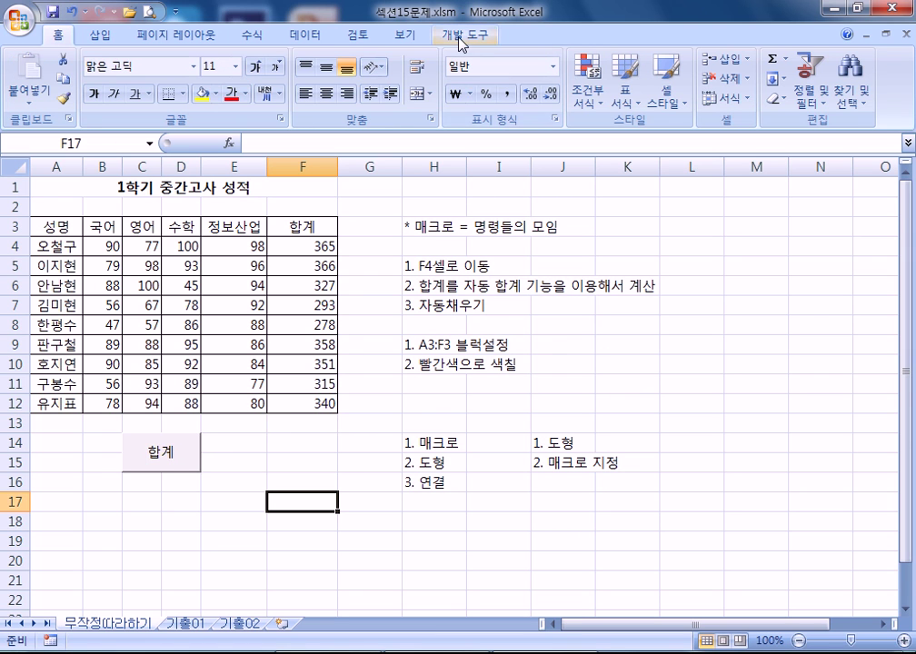
# - Draw a form-control button over F14:F15 from the Developer tab's Insert gallery
pyautogui.click(463, 41)
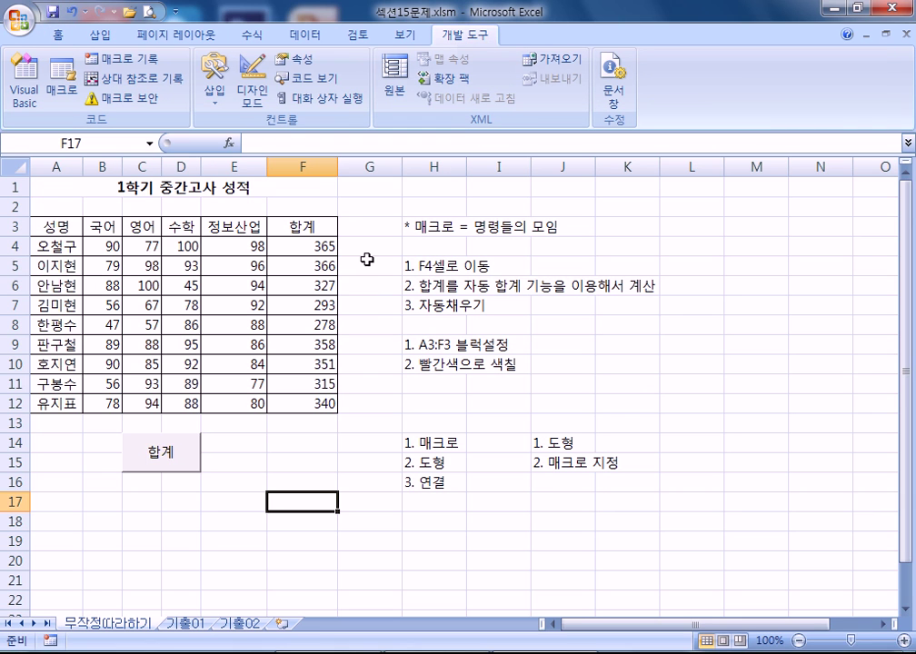
pyautogui.click(217, 102)
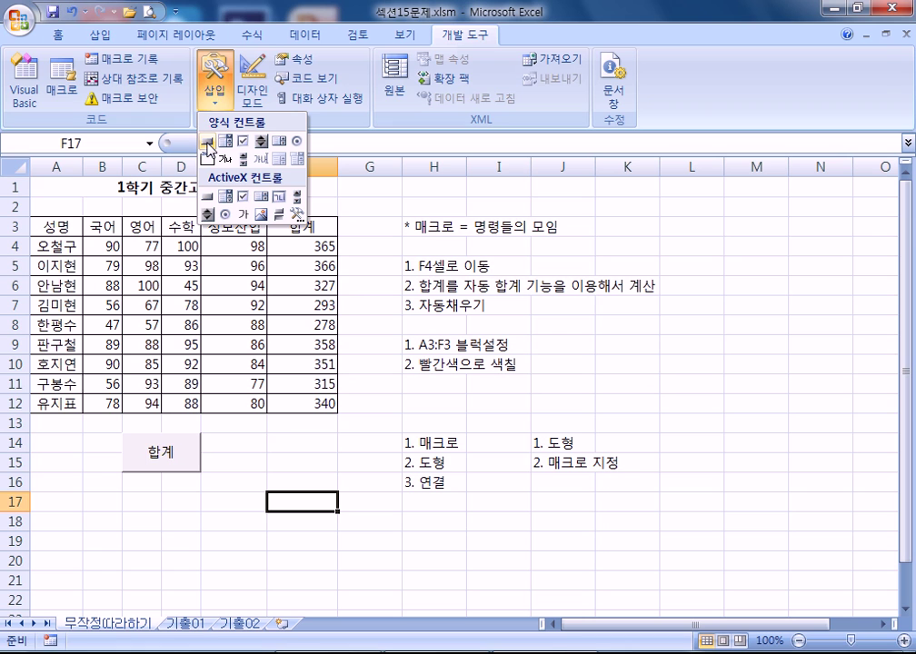
pyautogui.click(208, 142)
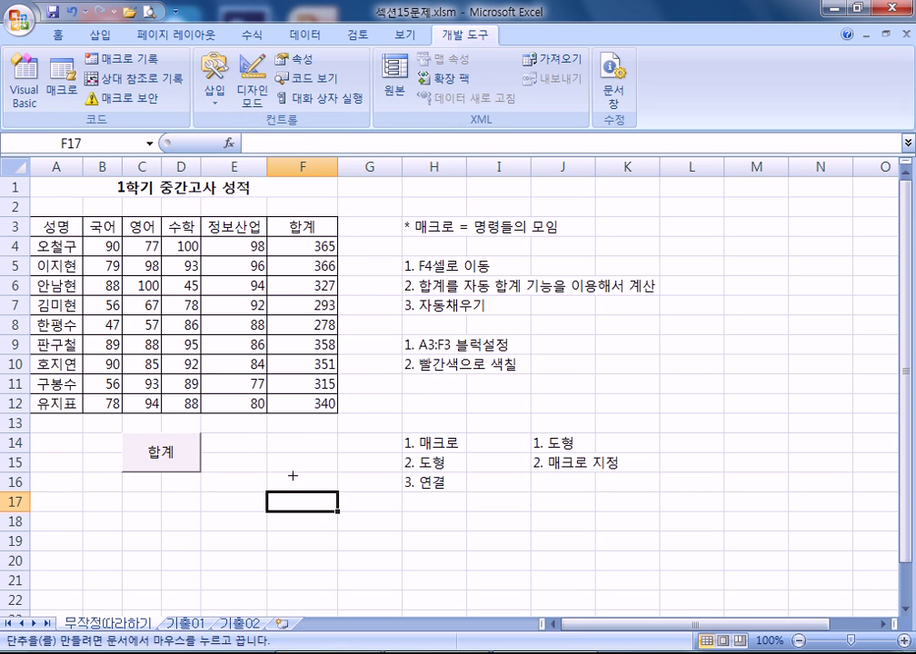
pyautogui.moveTo(268, 432); pyautogui.dragTo(338, 472)
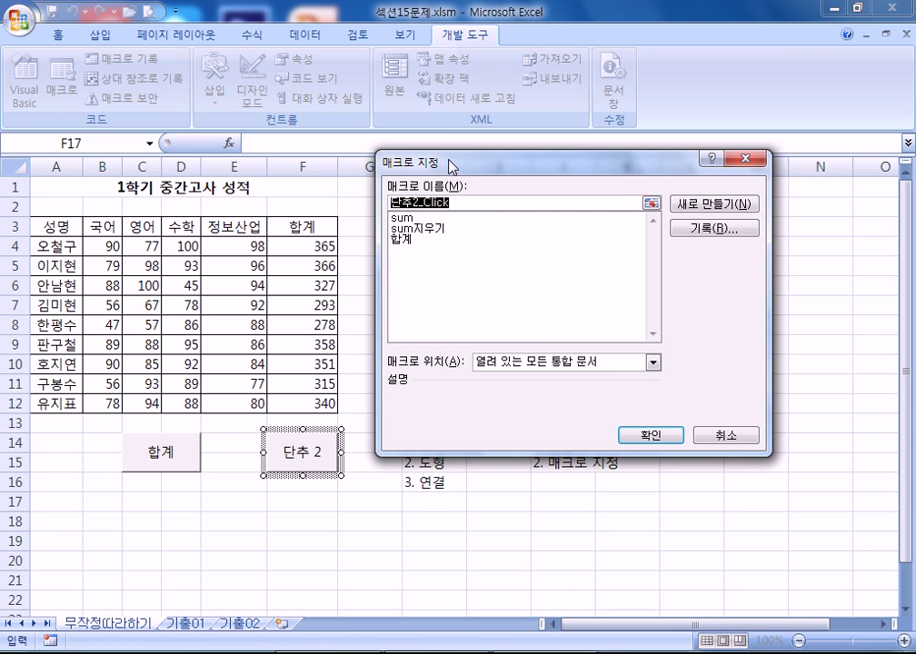
# - Name the button's macro 셀음영 and begin recording it in the current workbook
pyautogui.moveTo(451, 167); pyautogui.dragTo(434, 206)
pyautogui.write('셀음영')
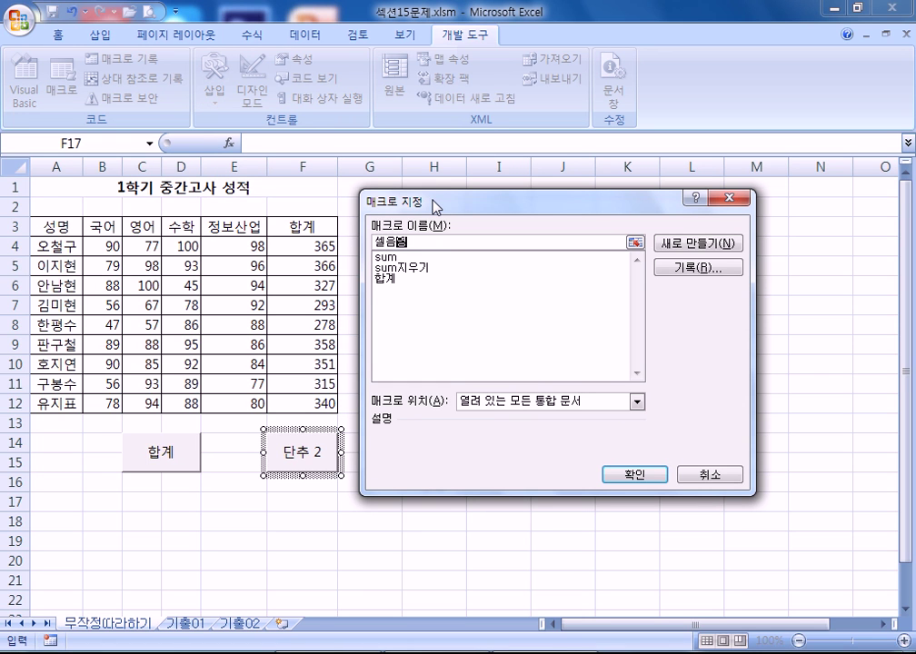
pyautogui.click(693, 279)
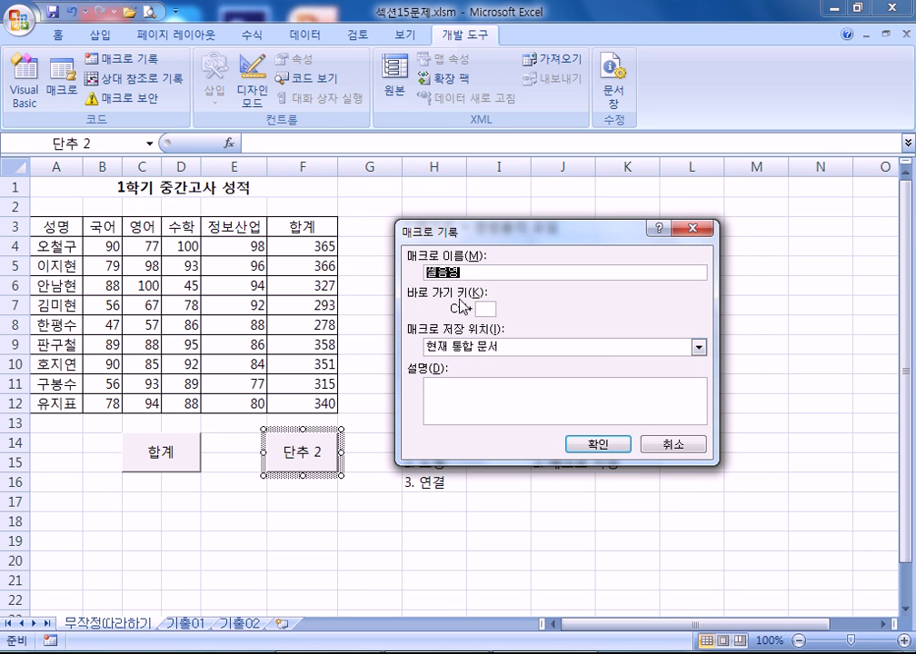
pyautogui.click(474, 273)
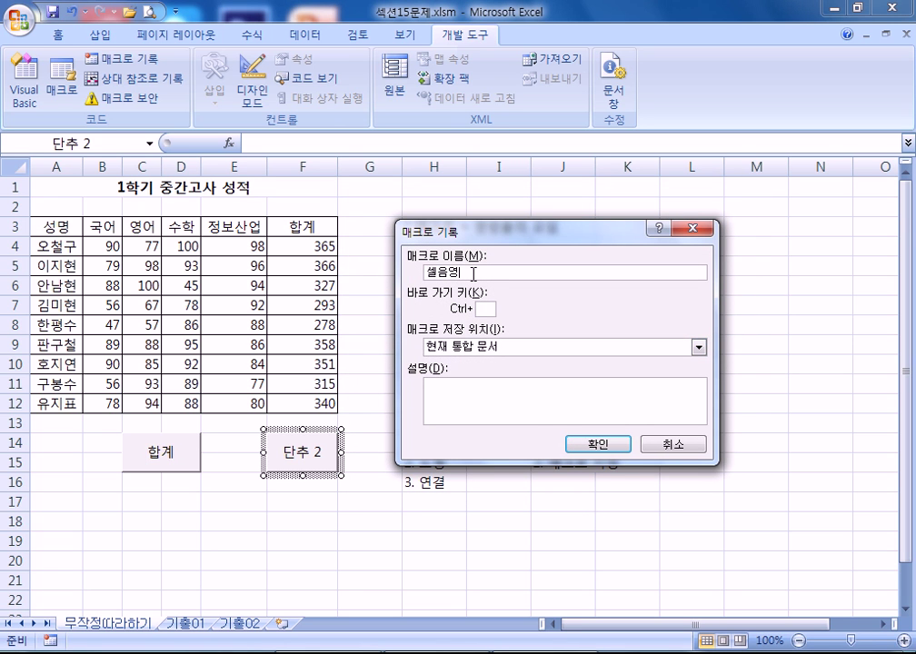
pyautogui.click(590, 450)
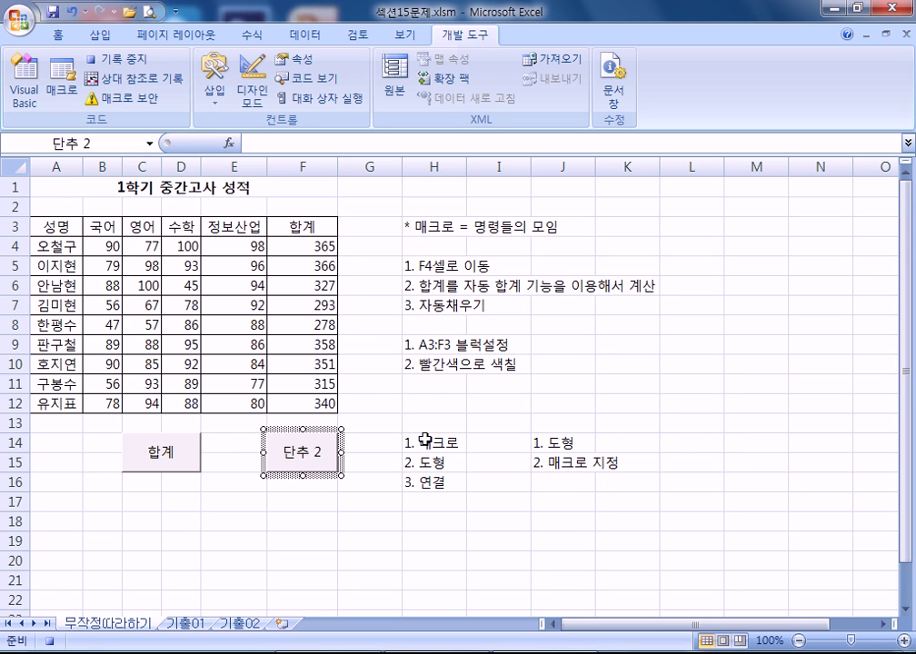
# - Fill header cells A3:F3 with red while the 셀음영 macro records
pyautogui.moveTo(46, 226); pyautogui.dragTo(302, 229)
pyautogui.click(60, 37)
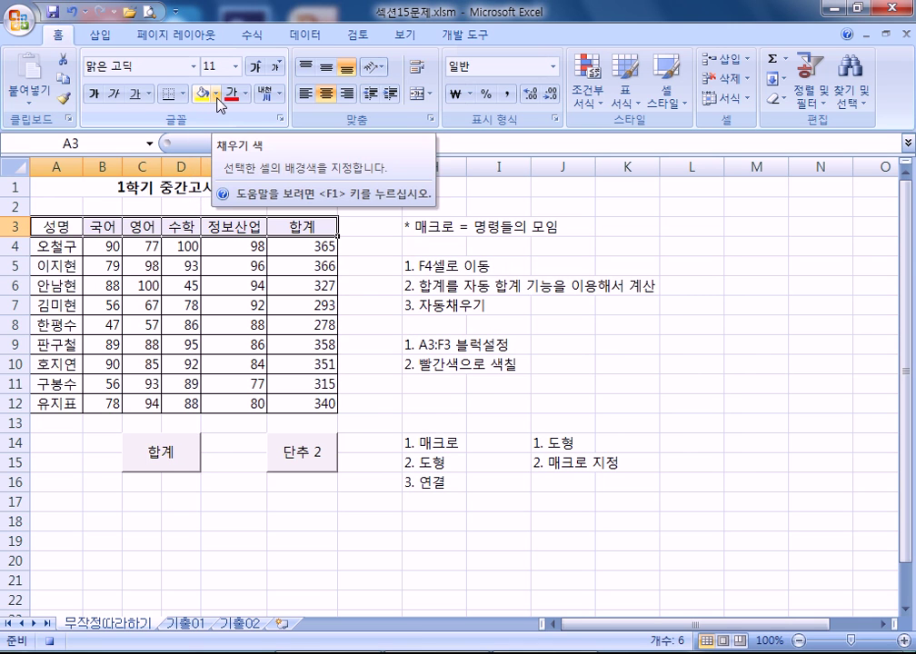
pyautogui.click(218, 95)
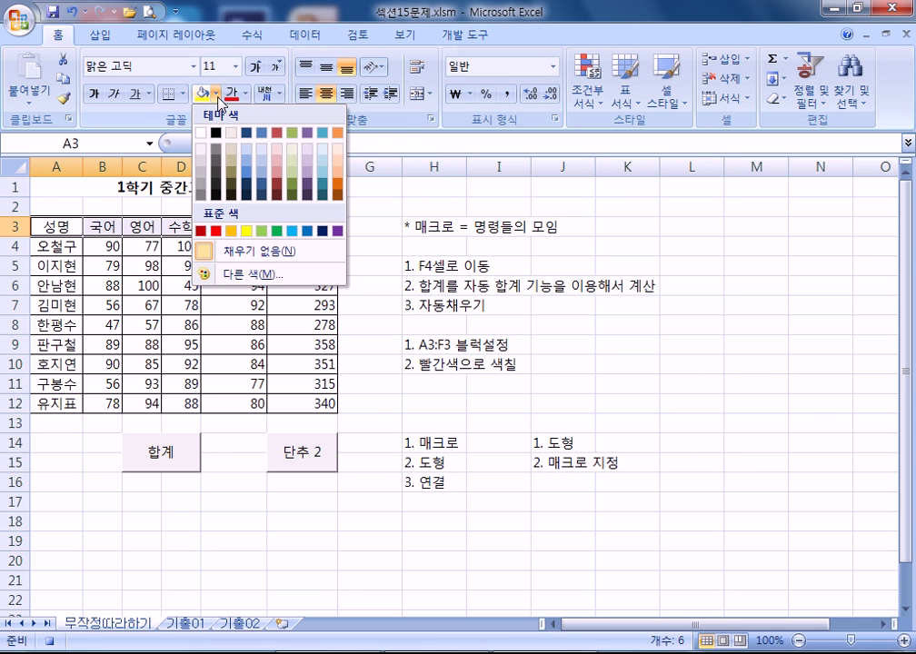
pyautogui.click(218, 232)
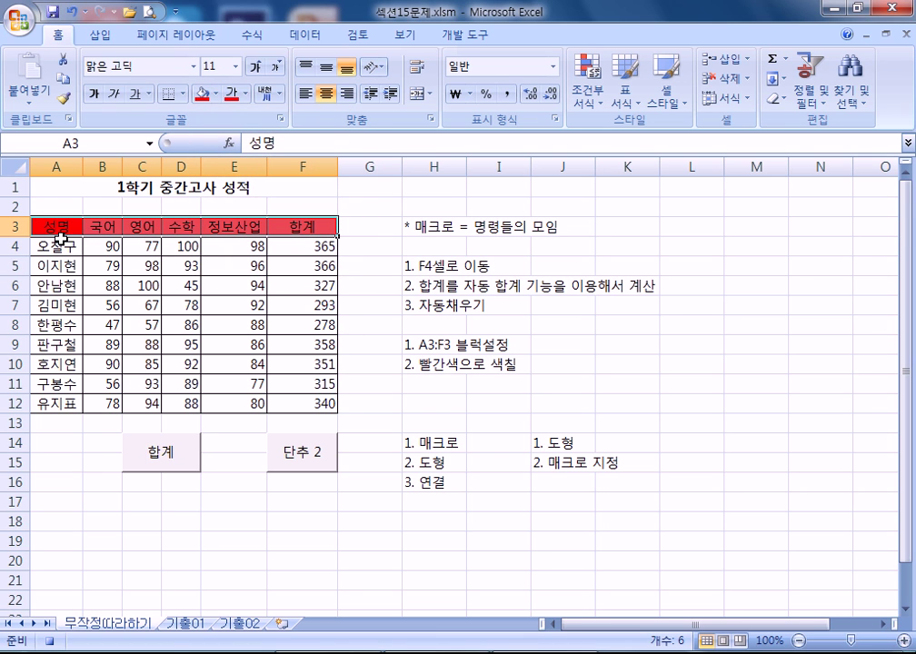
pyautogui.click(371, 227)
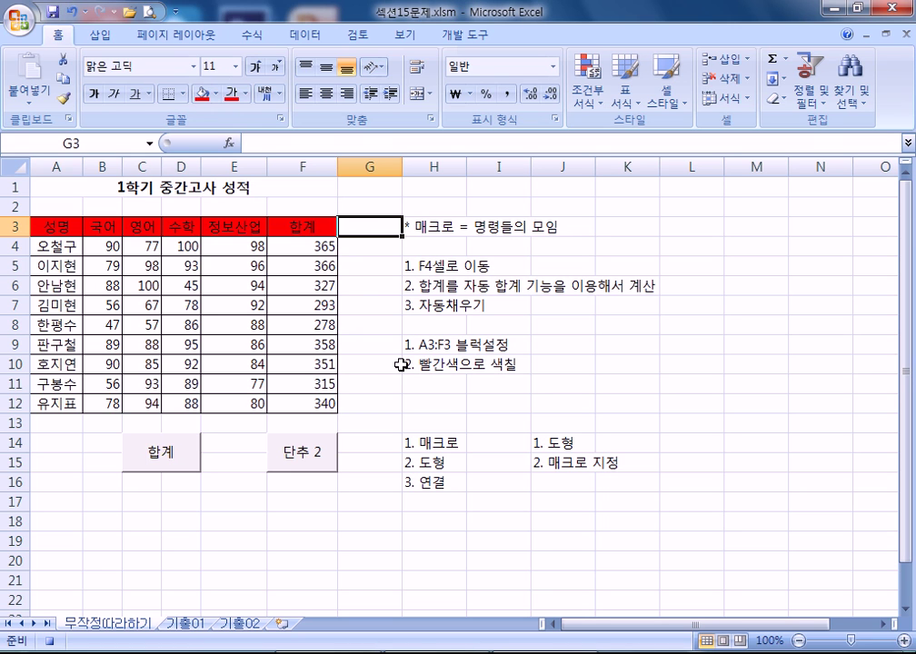
pyautogui.click(462, 35)
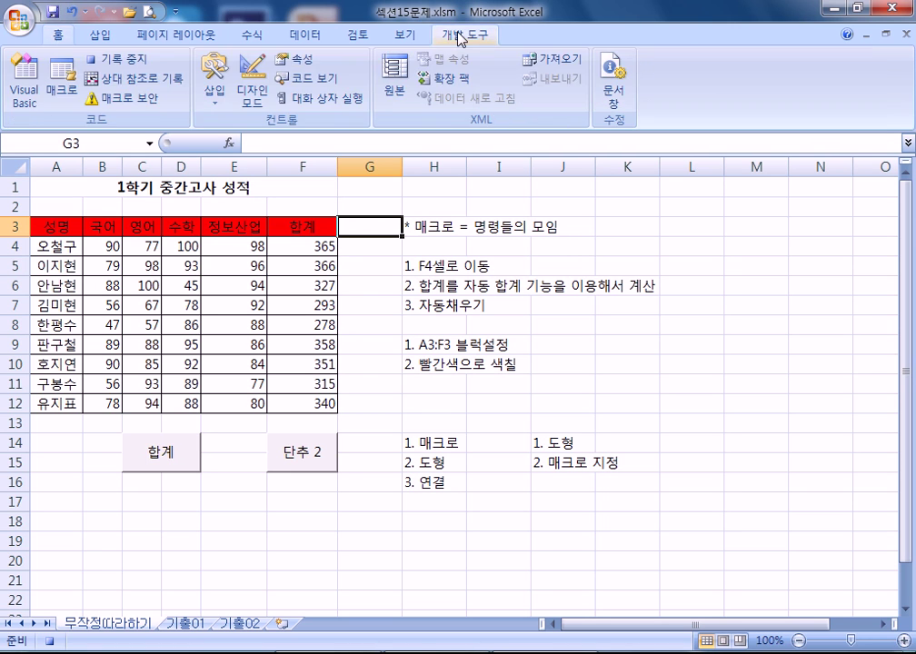
# - Stop the recording and change the button label from 단추 2 to 셀음영
pyautogui.click(119, 61)
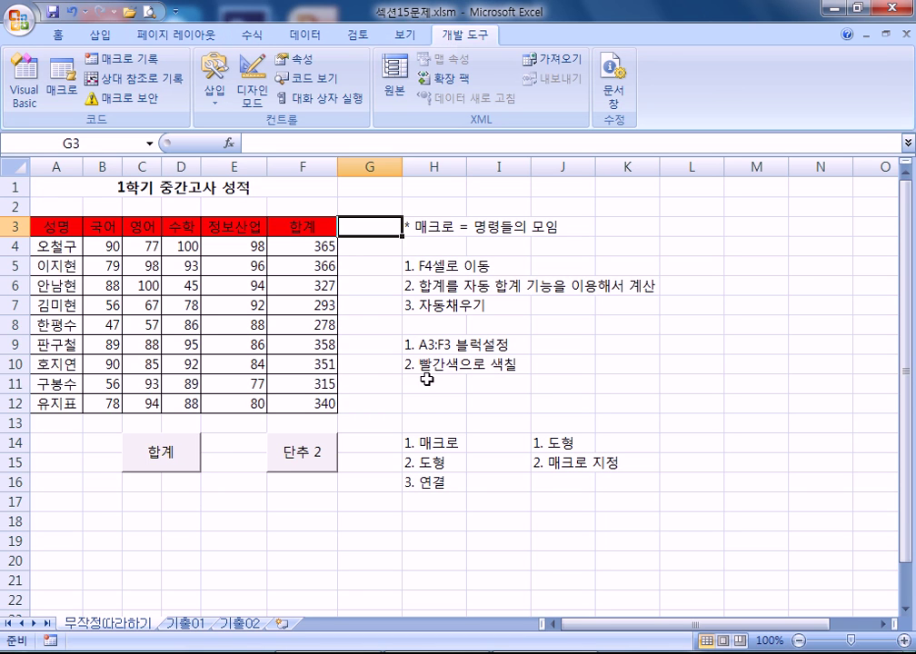
pyautogui.scroll(-3, 391, 389)
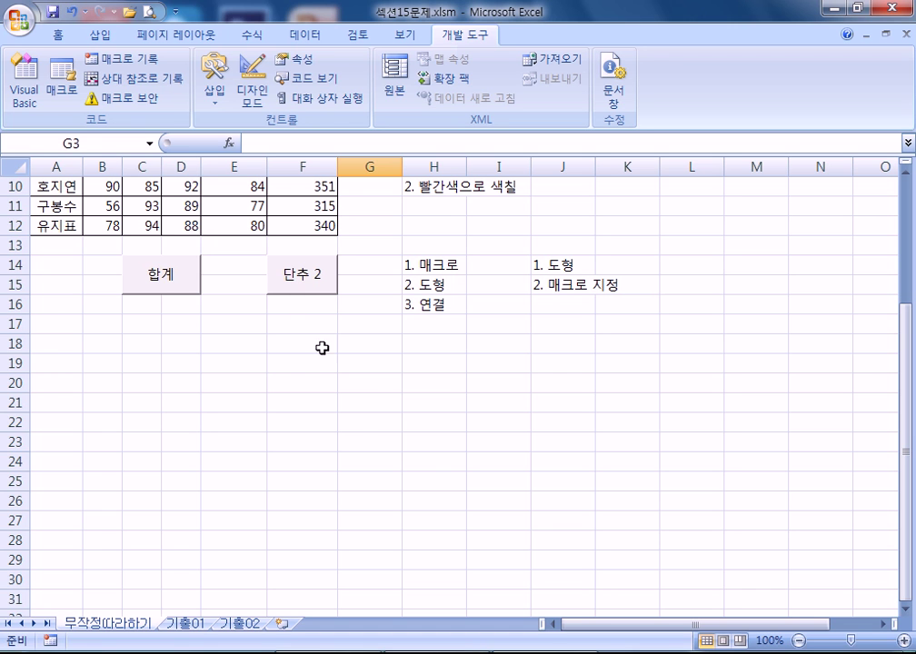
pyautogui.rightClick(302, 296)
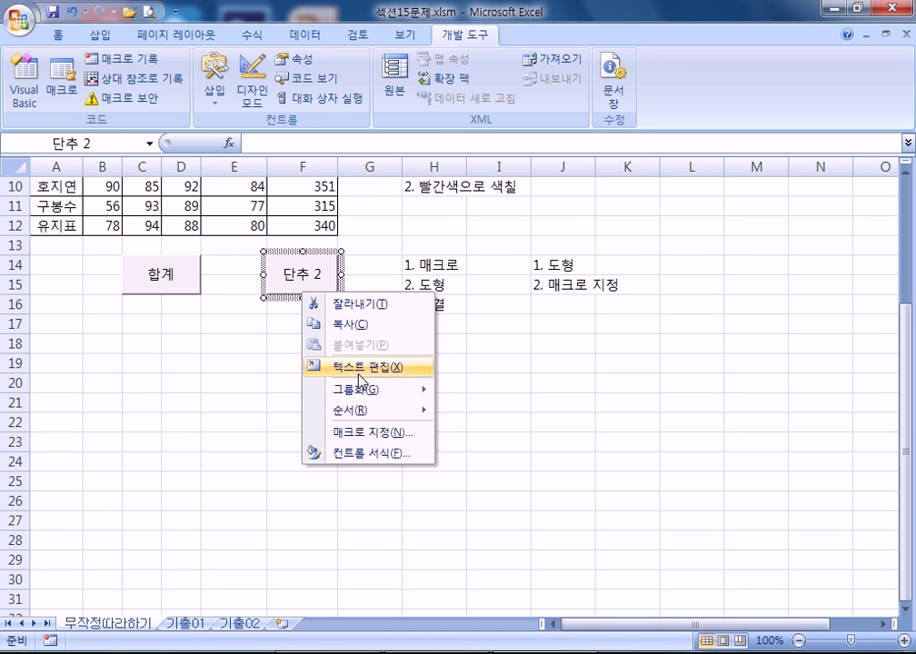
pyautogui.click(362, 368)
pyautogui.write('셀을명')
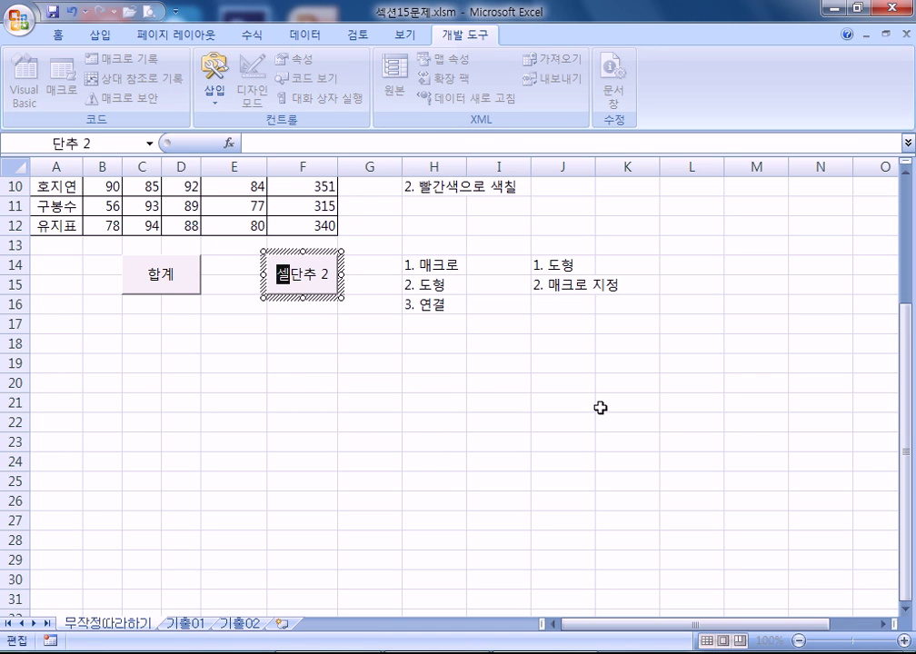
pyautogui.press('Delete')
pyautogui.press('Delete')
pyautogui.press('Delete')
pyautogui.press('Delete')
pyautogui.press('BackSpace')
pyautogui.press('BackSpace')
pyautogui.write('음영')
pyautogui.click(499, 403)
pyautogui.scroll(3, 466, 363)
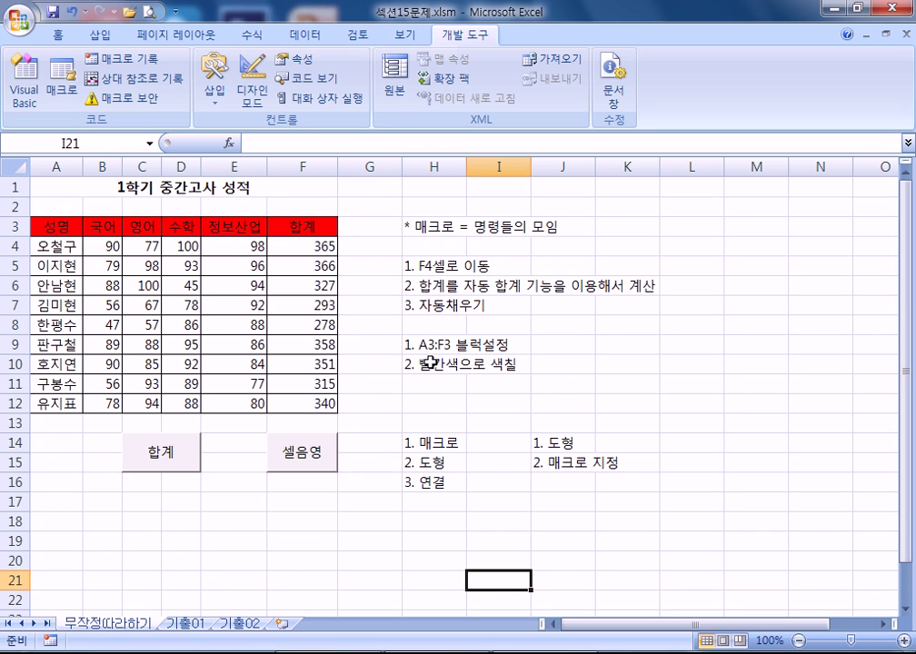
pyautogui.moveTo(56, 227); pyautogui.dragTo(309, 227)
pyautogui.click(58, 34)
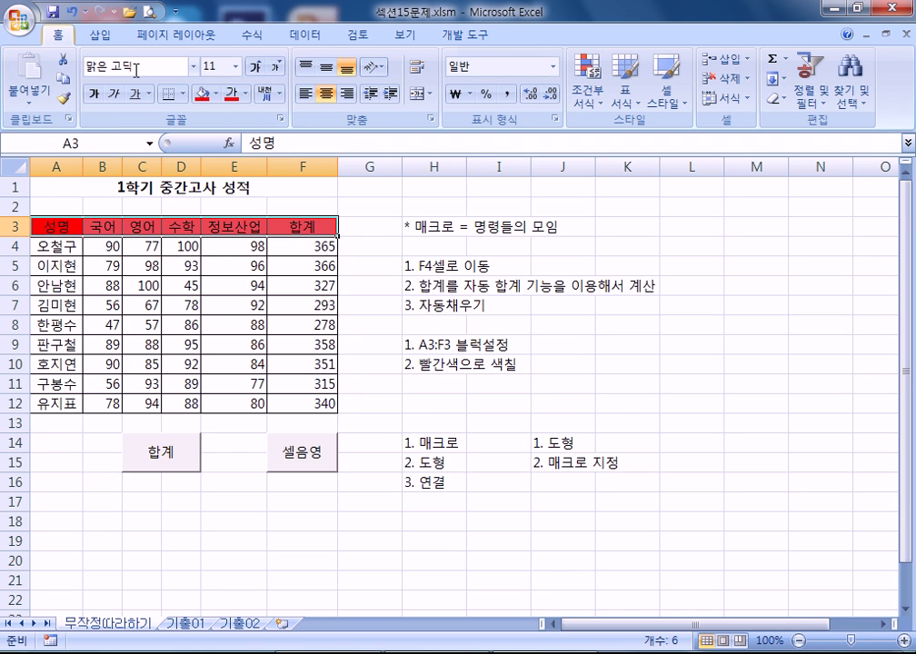
pyautogui.click(215, 94)
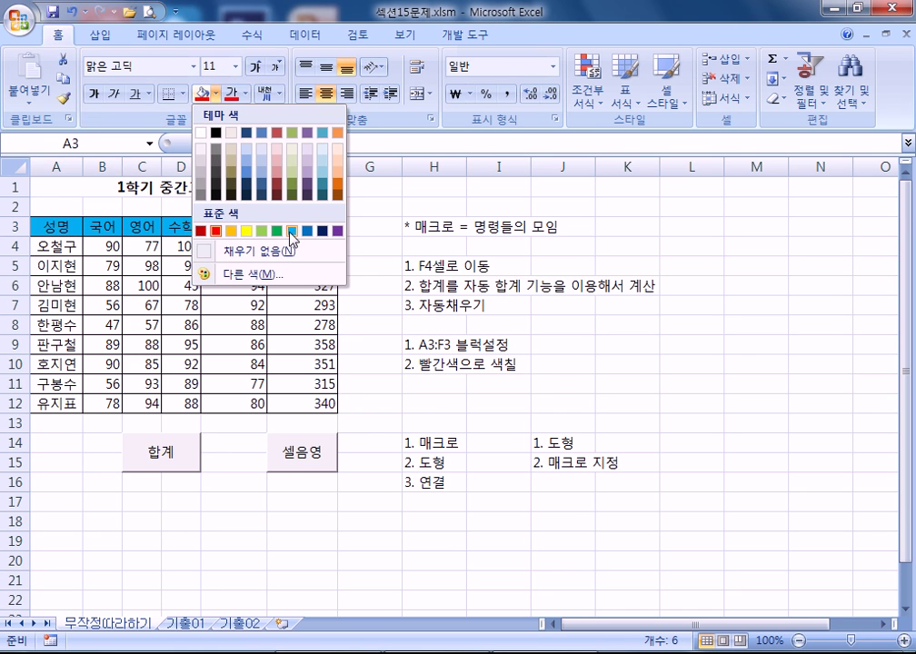
pyautogui.click(247, 231)
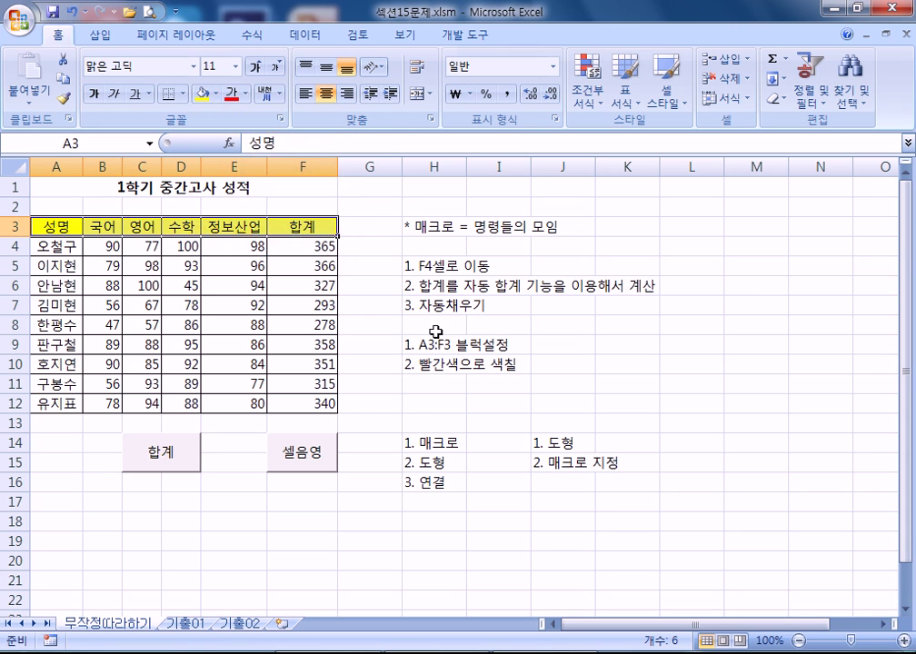
pyautogui.click(435, 327)
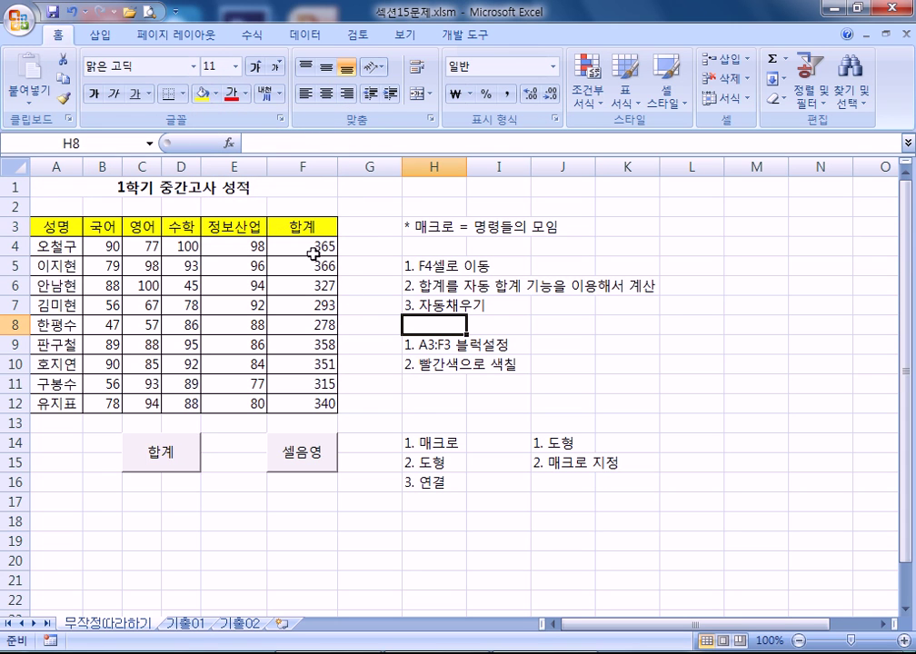
pyautogui.click(328, 459)
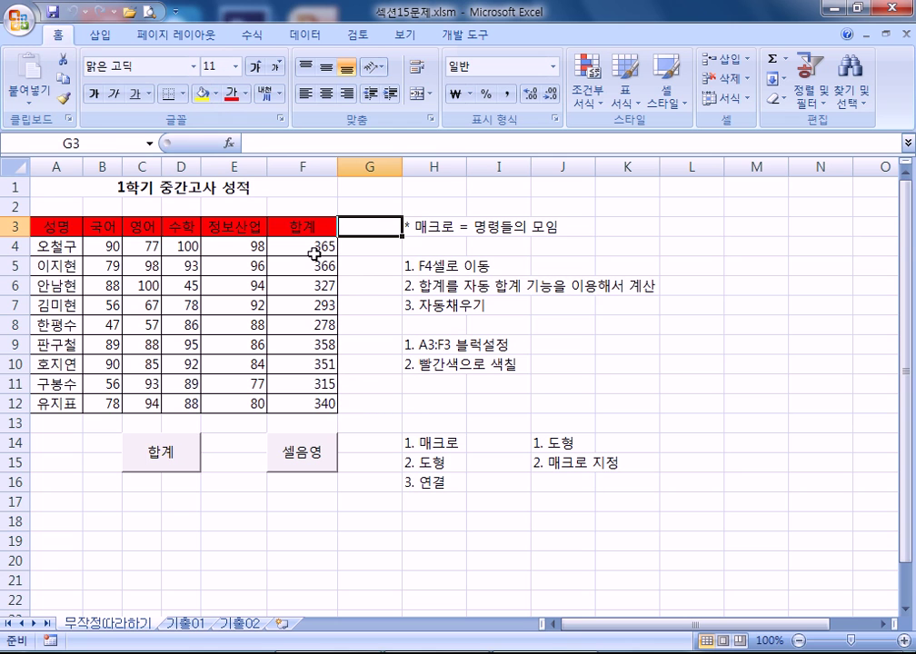
pyautogui.moveTo(56, 225); pyautogui.dragTo(300, 226)
pyautogui.click(216, 94)
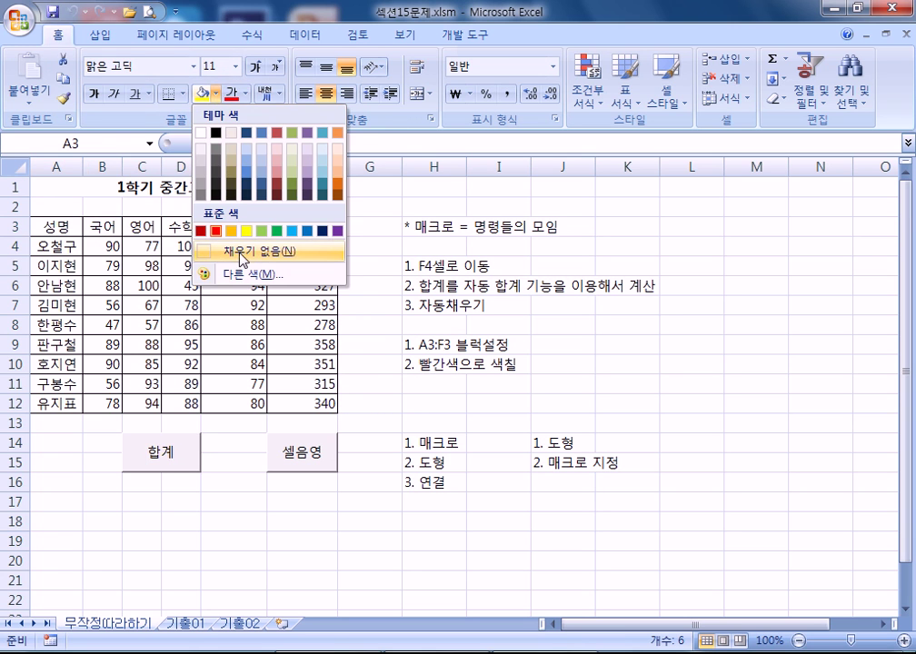
pyautogui.click(241, 253)
pyautogui.click(182, 305)
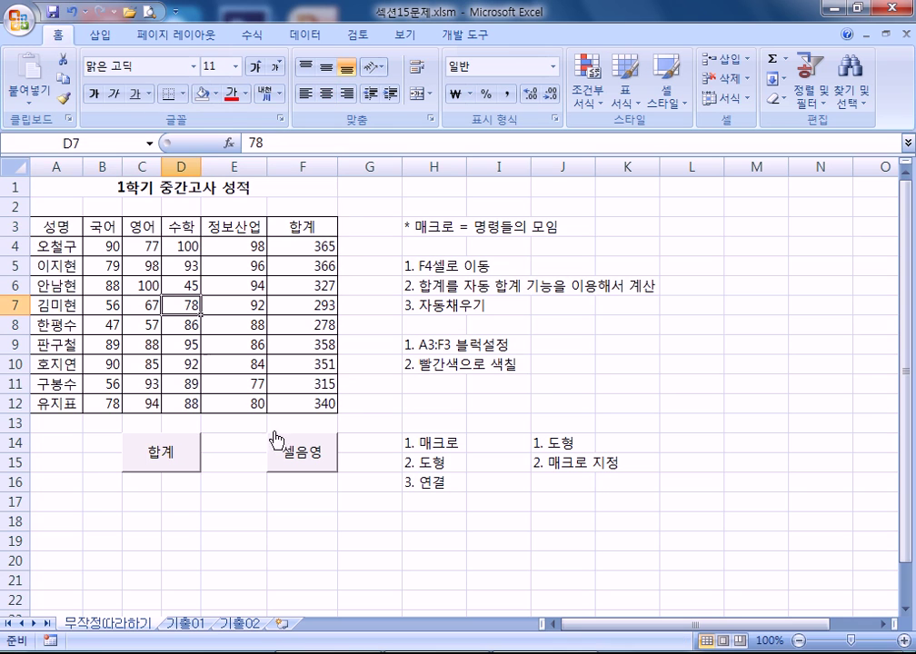
pyautogui.click(318, 468)
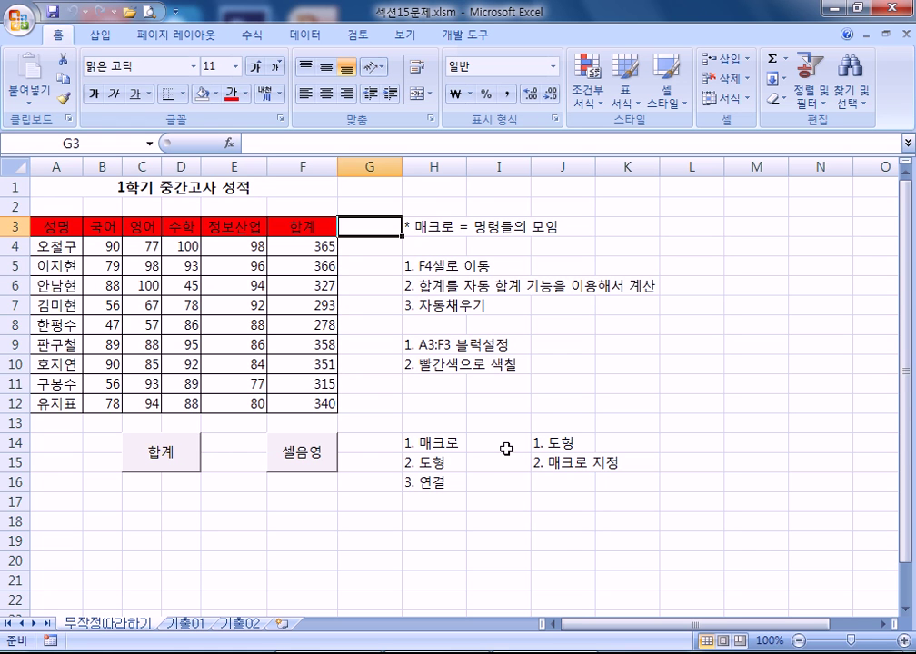
# - Return to the 개발 도구 tab on the ribbon
pyautogui.scroll(-3, 506, 449)
pyautogui.scroll(3, 506, 449)
pyautogui.click(465, 34)
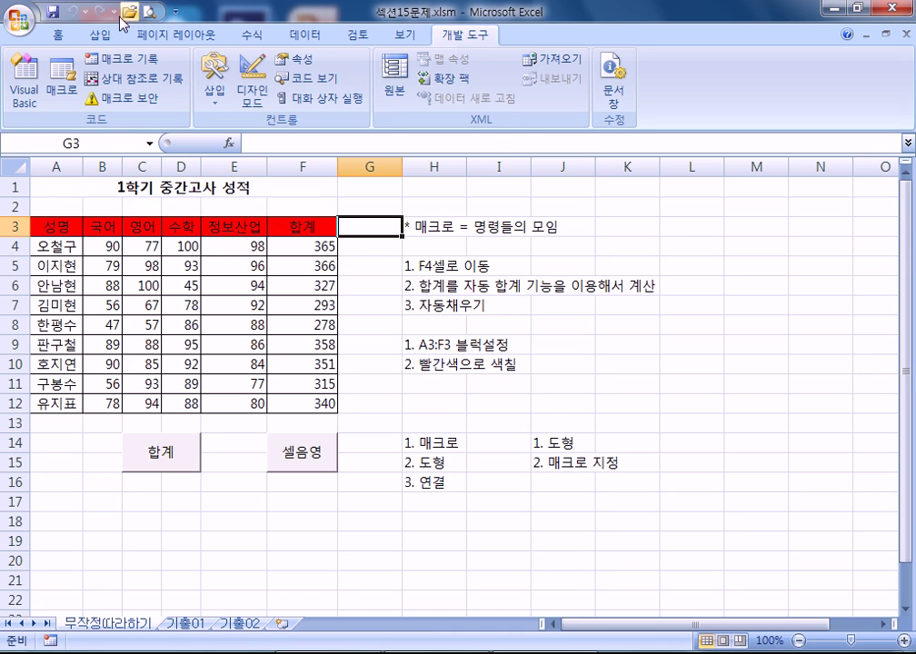
# - Enable 'Show Developer tab in the Ribbon' in Excel Options and open the Insert controls gallery
pyautogui.click(18, 20)
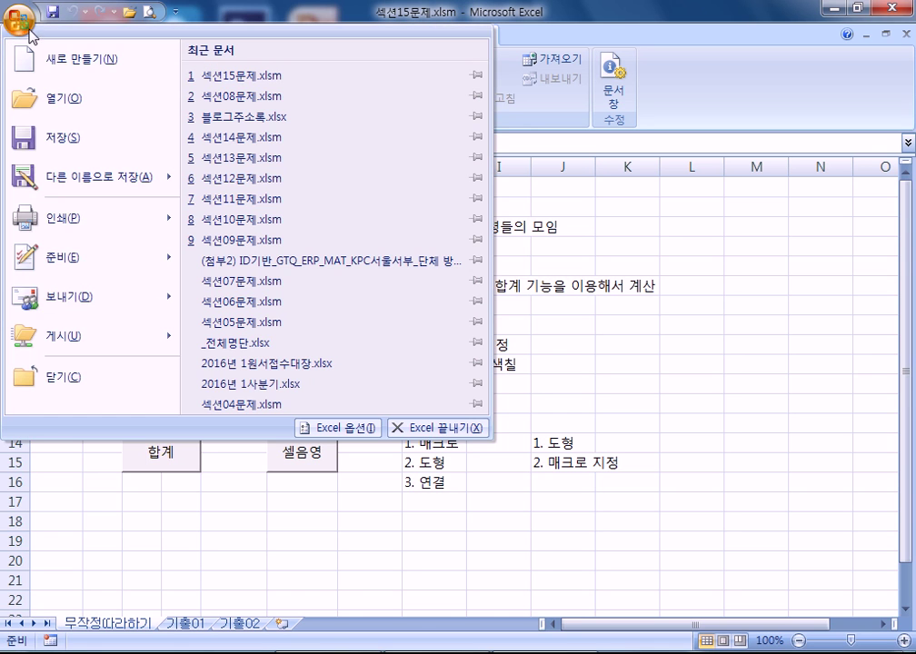
pyautogui.click(338, 427)
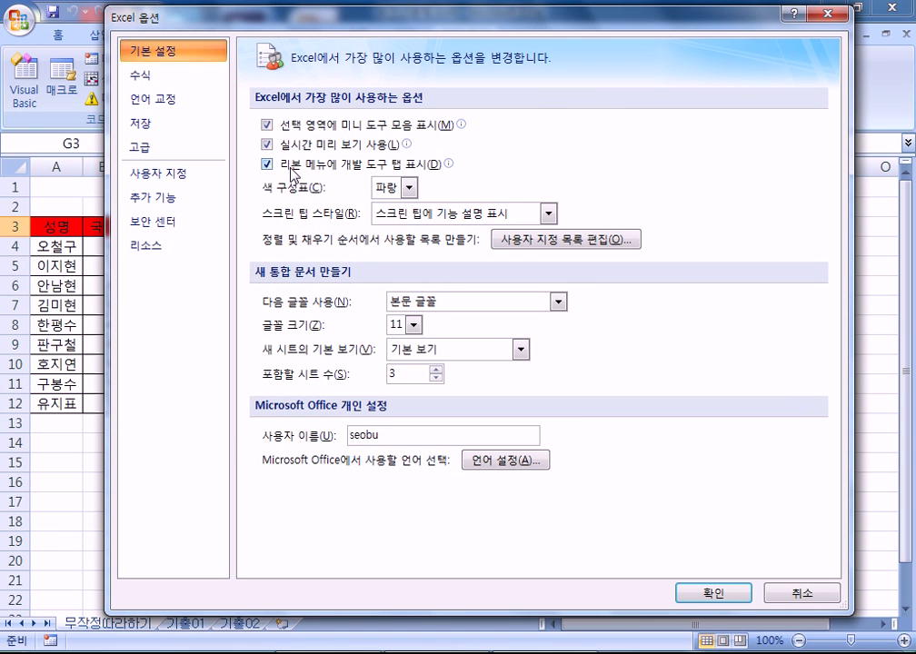
pyautogui.click(289, 171)
pyautogui.click(287, 167)
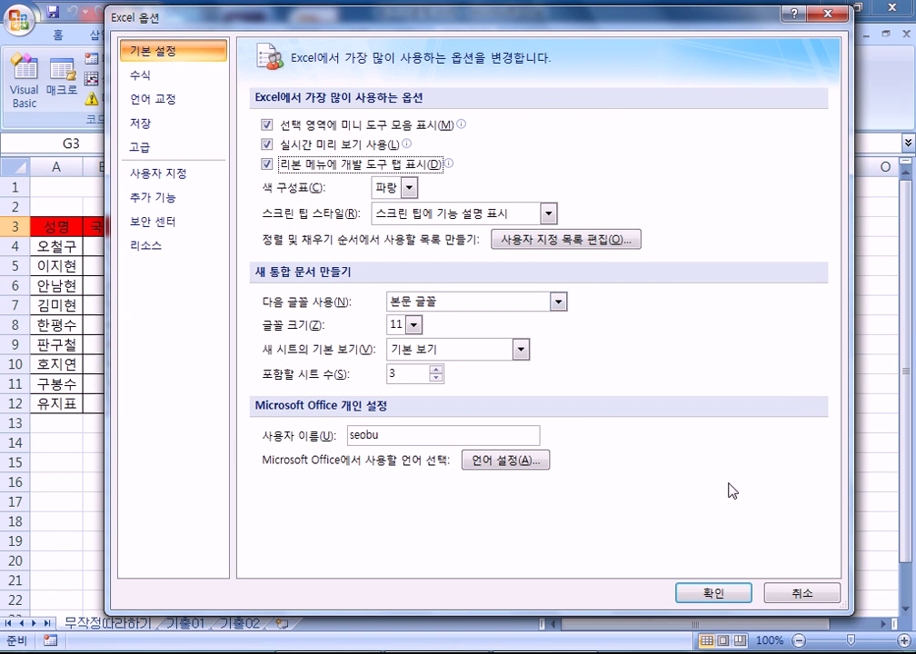
pyautogui.click(722, 596)
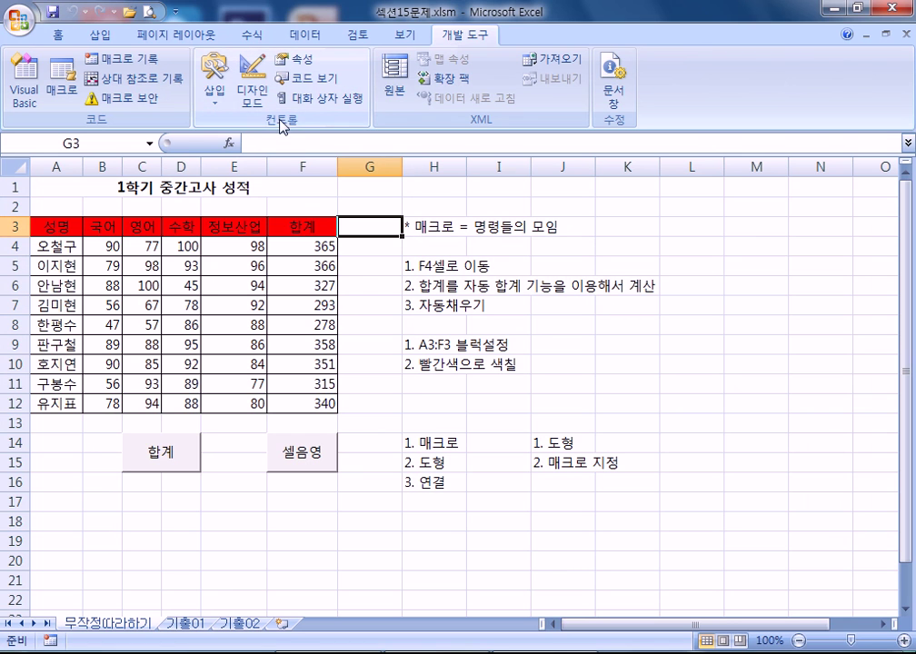
pyautogui.click(212, 90)
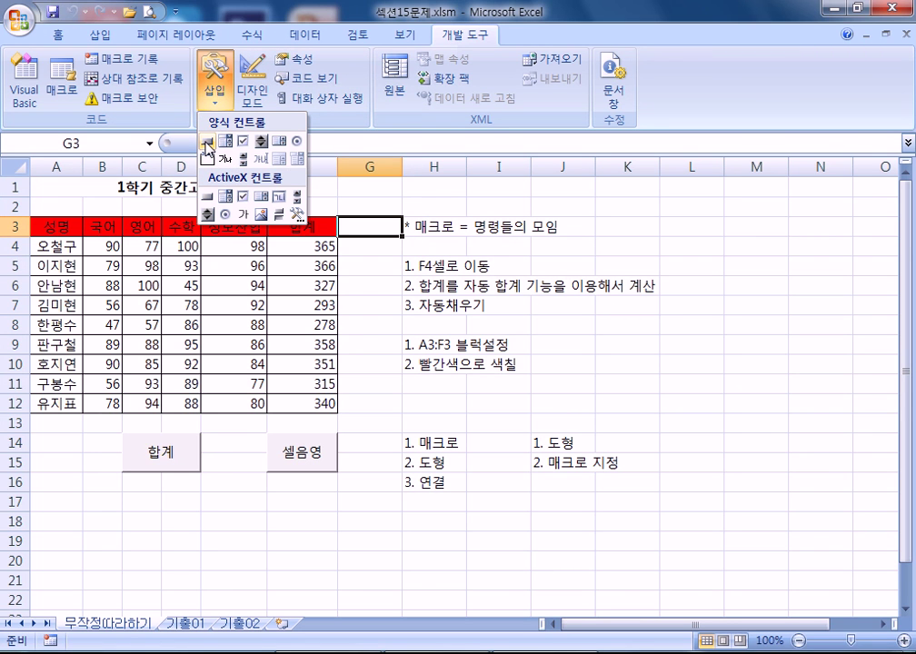
# - Draw a button over K8:K9 and name its new macro 합계구하기 for recording
pyautogui.click(207, 143)
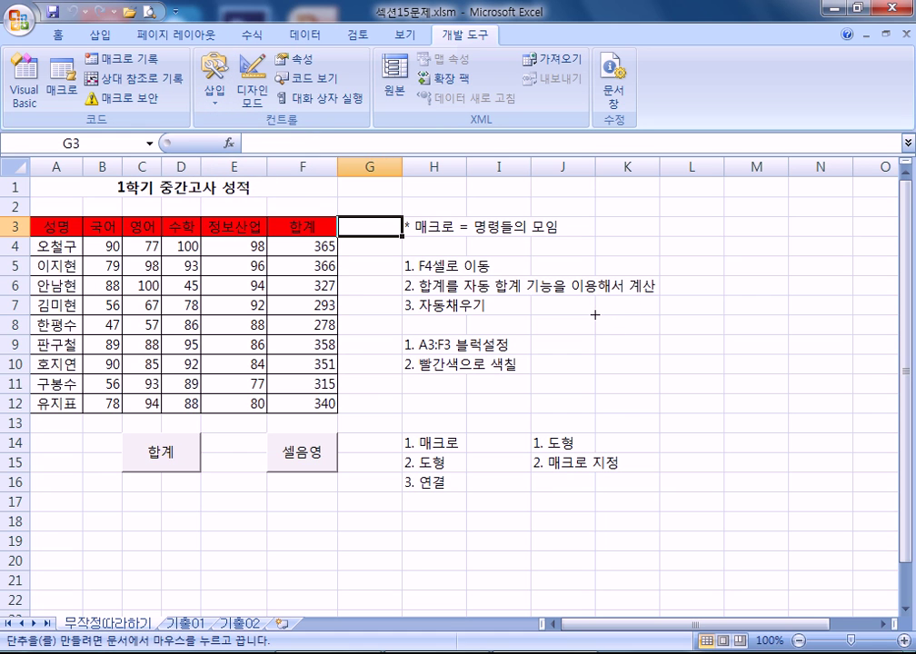
pyautogui.moveTo(595, 314); pyautogui.dragTo(654, 355)
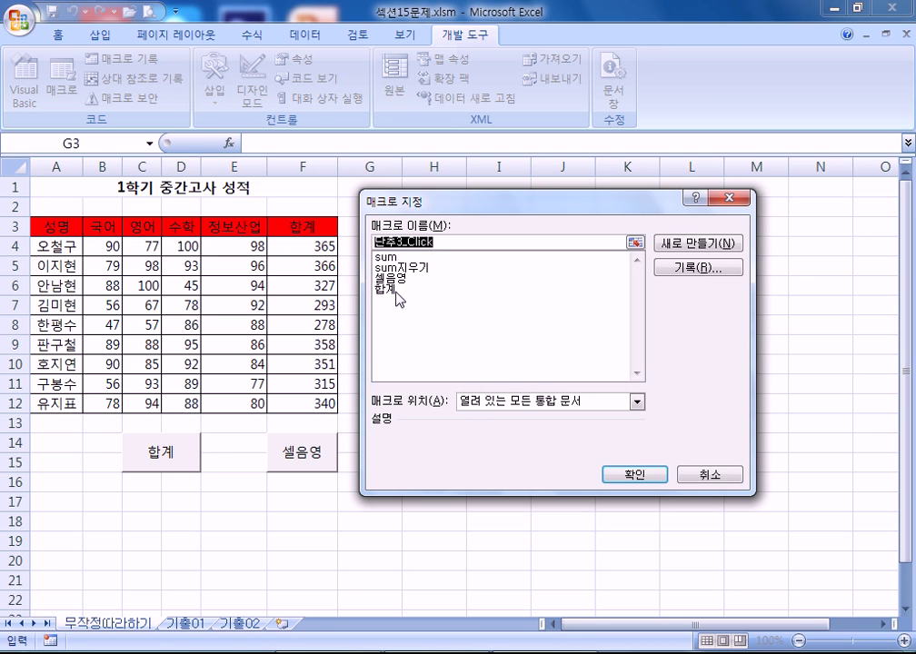
pyautogui.click(397, 291)
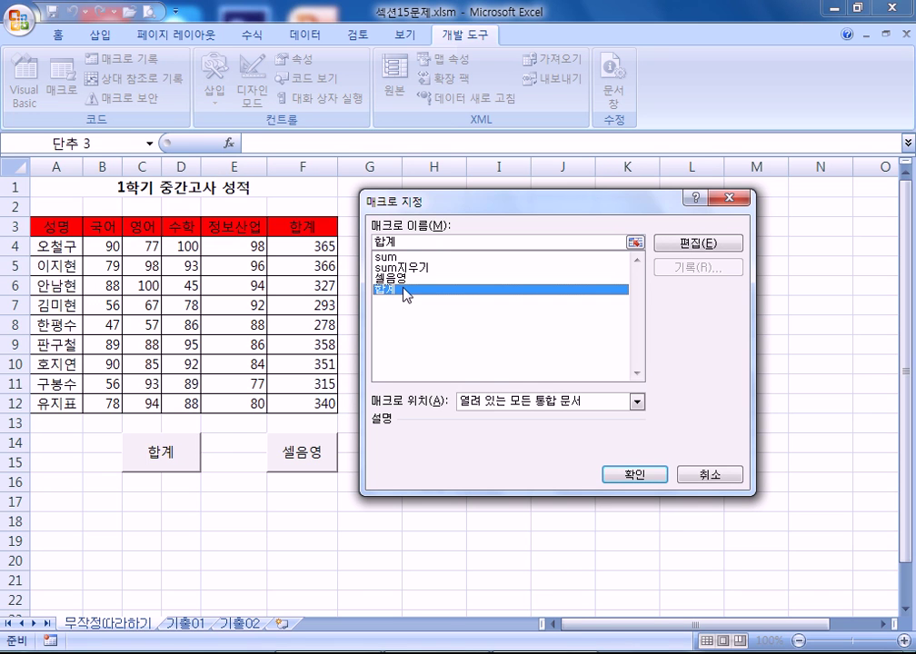
pyautogui.doubleClick(401, 242)
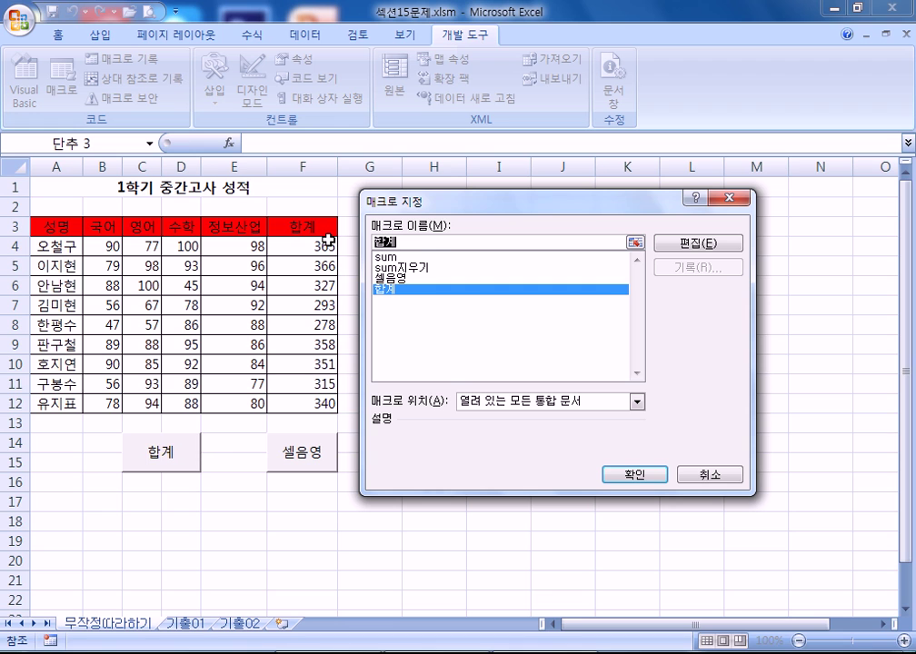
pyautogui.click(427, 243)
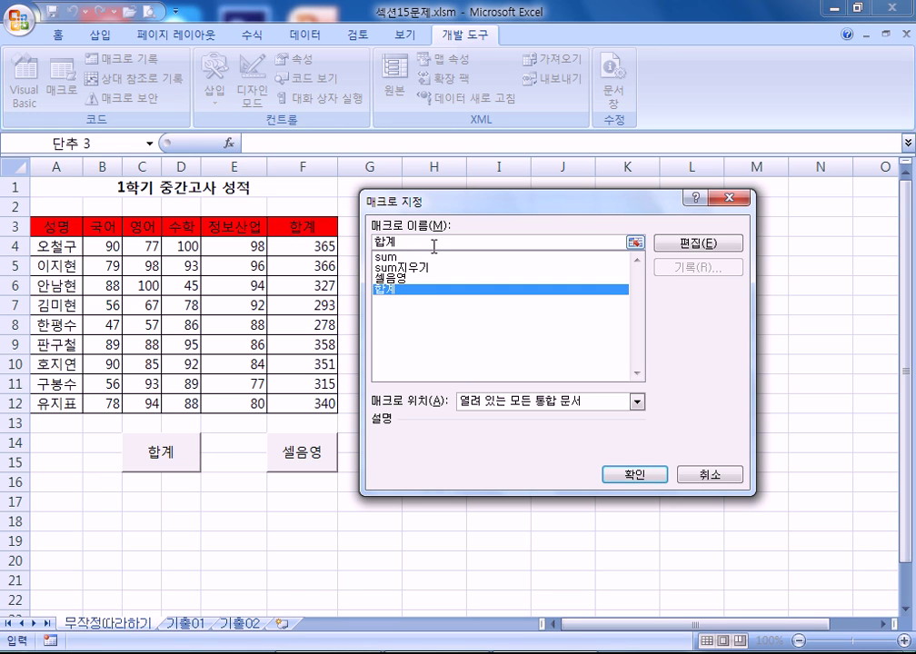
pyautogui.write('구하기')
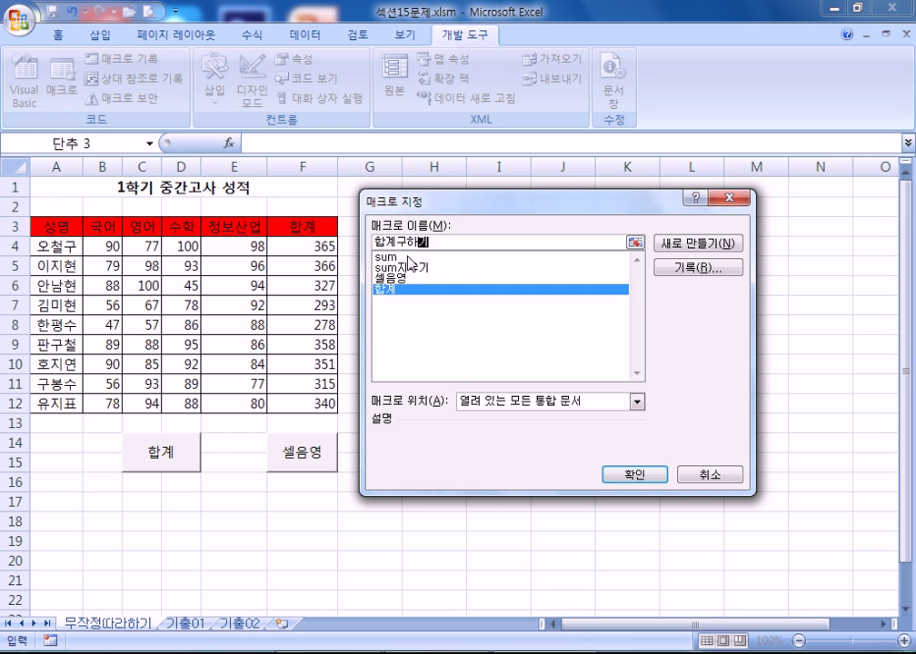
pyautogui.click(436, 241)
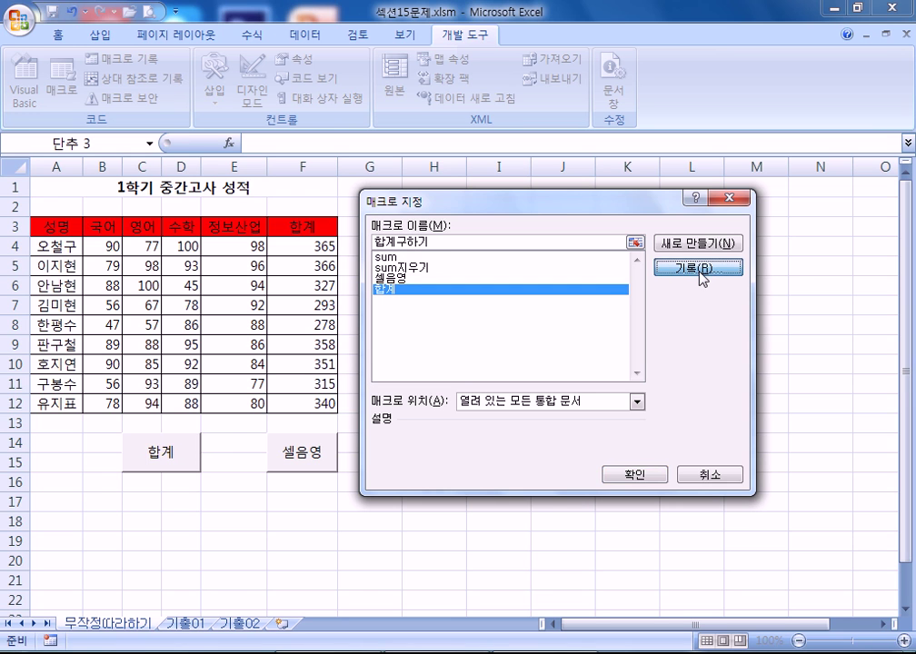
pyautogui.click(700, 271)
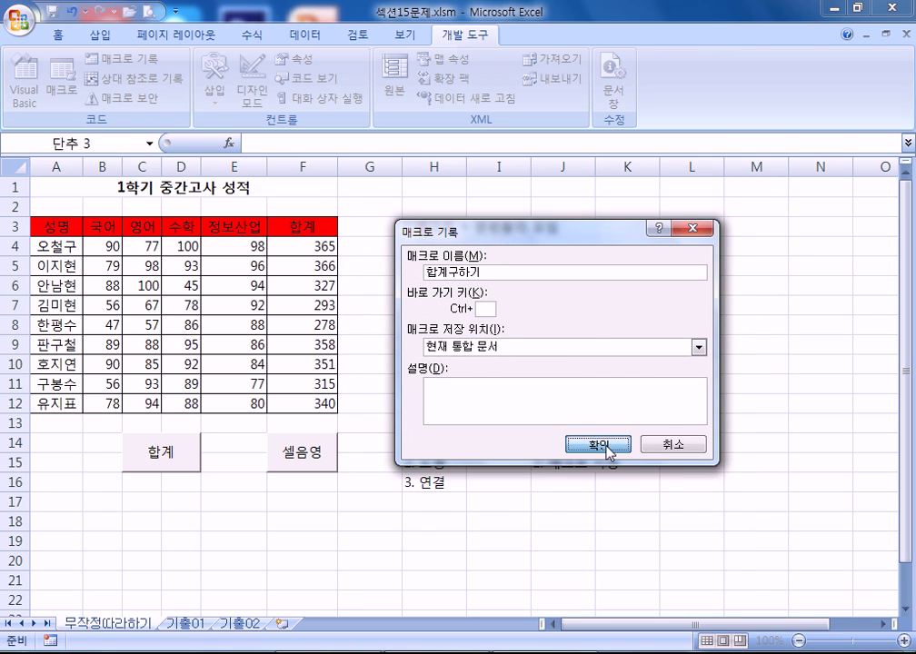
# - Record =SUM(B4:E4) in G4, filled down to G12, then stop recording
pyautogui.click(609, 452)
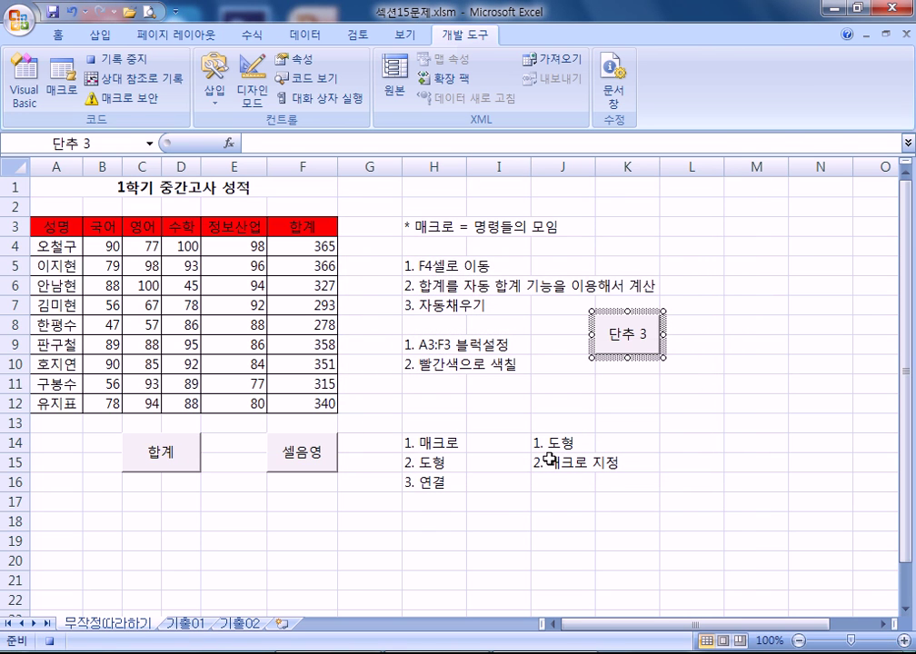
pyautogui.click(369, 247)
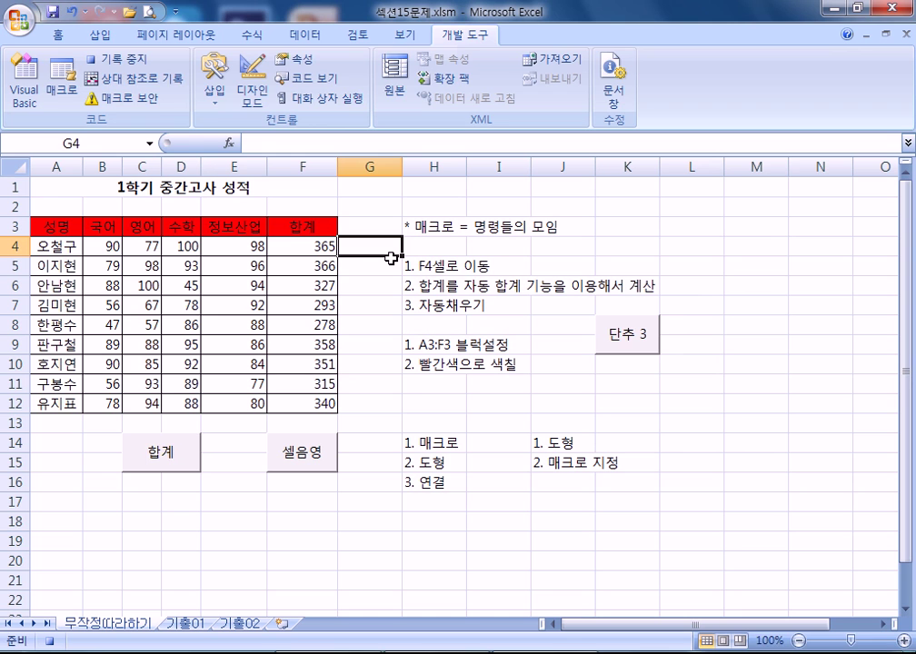
pyautogui.write('=녀ㅡ')
pyautogui.press('BackSpace')
pyautogui.press('BackSpace')
pyautogui.write('sum(')
pyautogui.moveTo(95, 243); pyautogui.dragTo(238, 243)
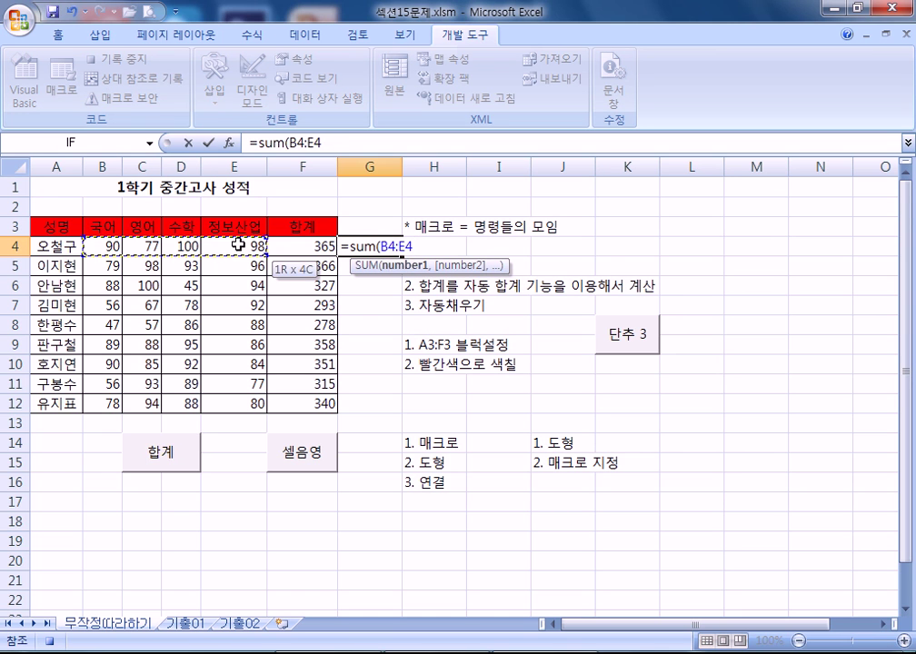
pyautogui.press('Return')
pyautogui.click(390, 243)
pyautogui.moveTo(400, 255); pyautogui.dragTo(396, 412)
pyautogui.click(361, 424)
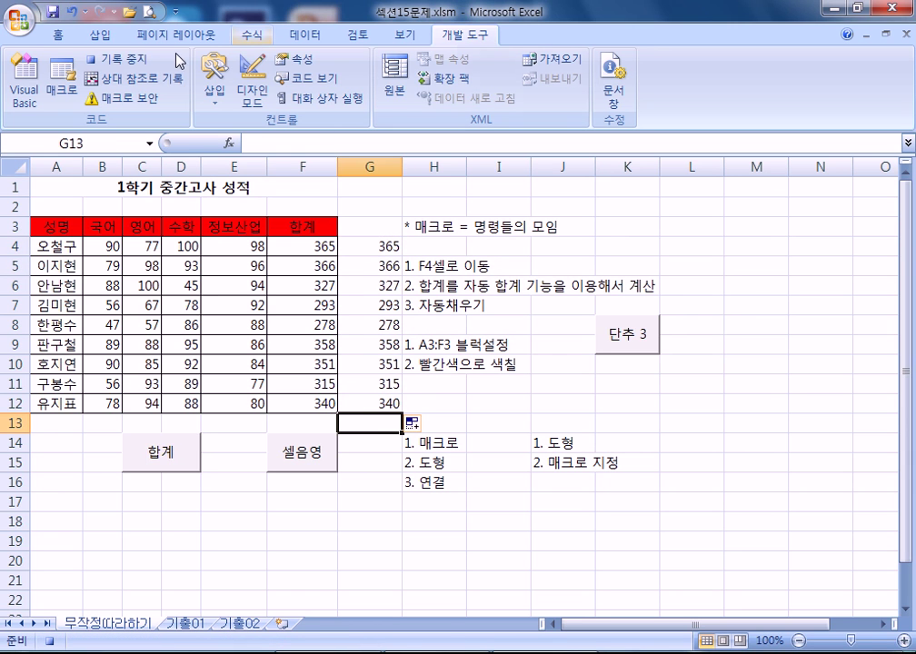
pyautogui.click(115, 58)
# - Clear G4:G12, test the button to refill the totals, then clear them again
pyautogui.moveTo(370, 246); pyautogui.dragTo(370, 403)
pyautogui.press('Delete')
pyautogui.moveTo(688, 444); pyautogui.dragTo(688, 423)
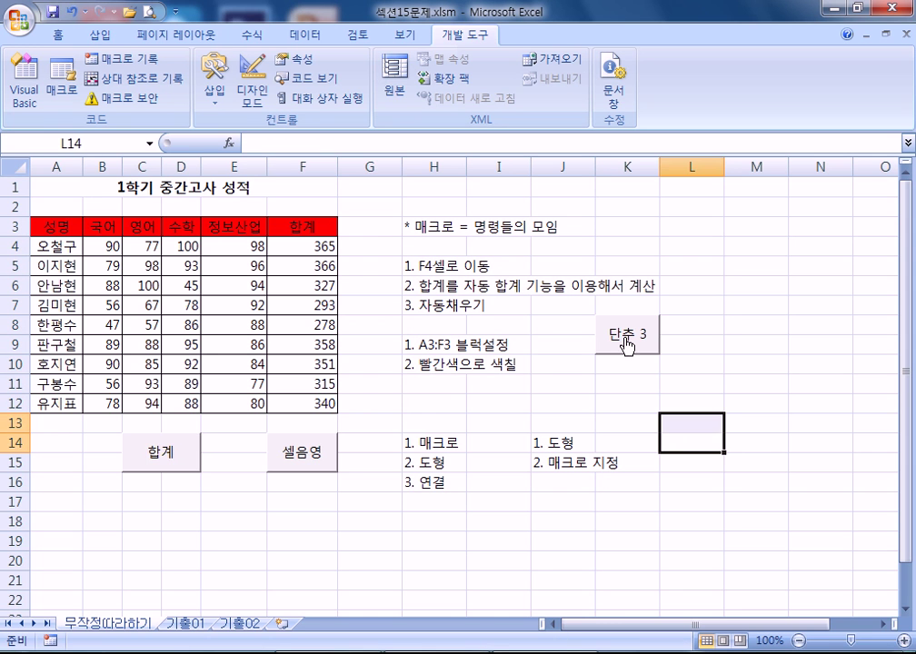
pyautogui.click(626, 340)
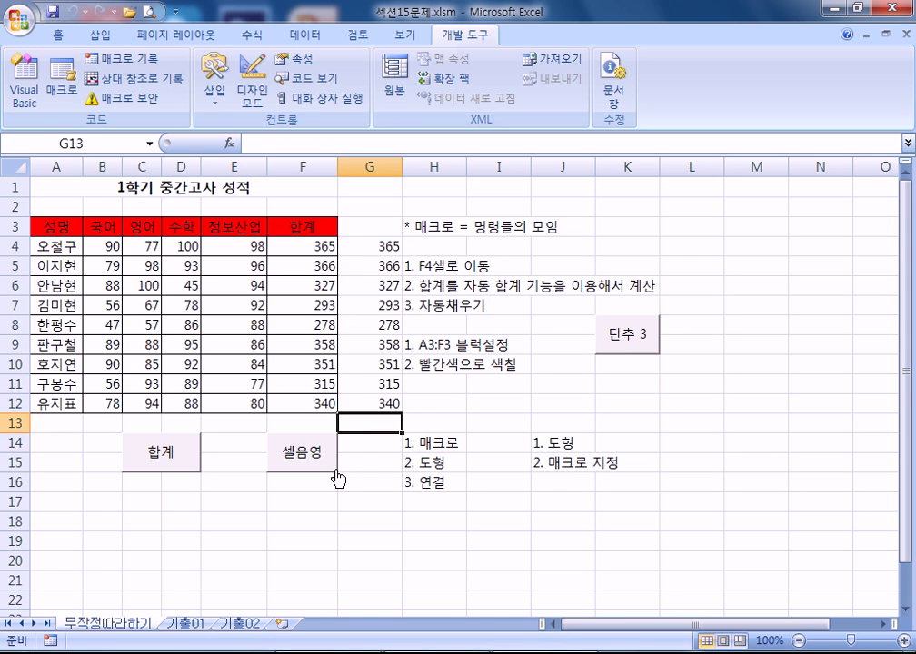
pyautogui.moveTo(376, 247); pyautogui.dragTo(373, 404)
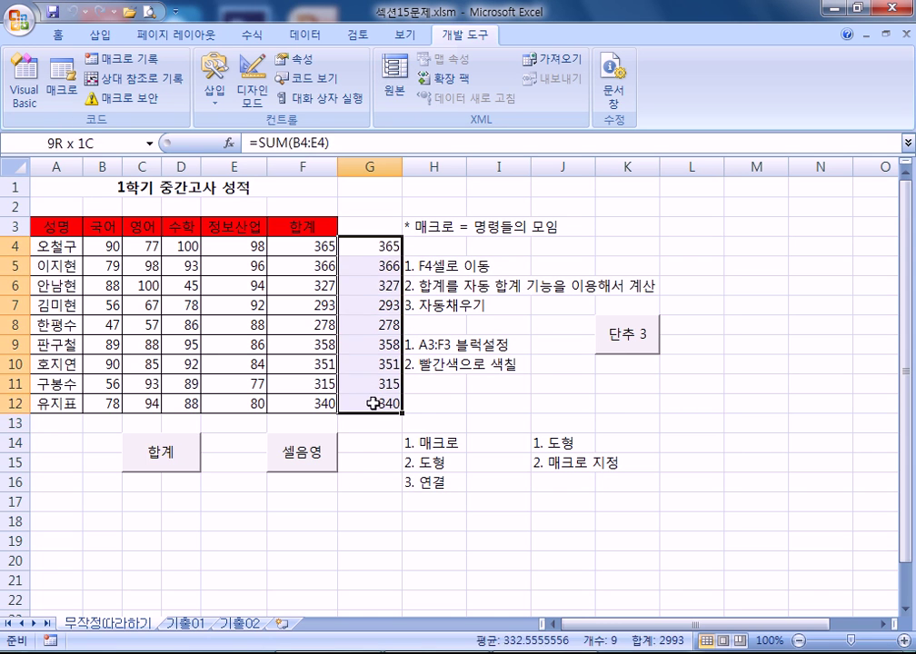
pyautogui.click(633, 338)
pyautogui.moveTo(370, 247); pyautogui.dragTo(391, 403)
pyautogui.press('Delete')
pyautogui.click(627, 402)
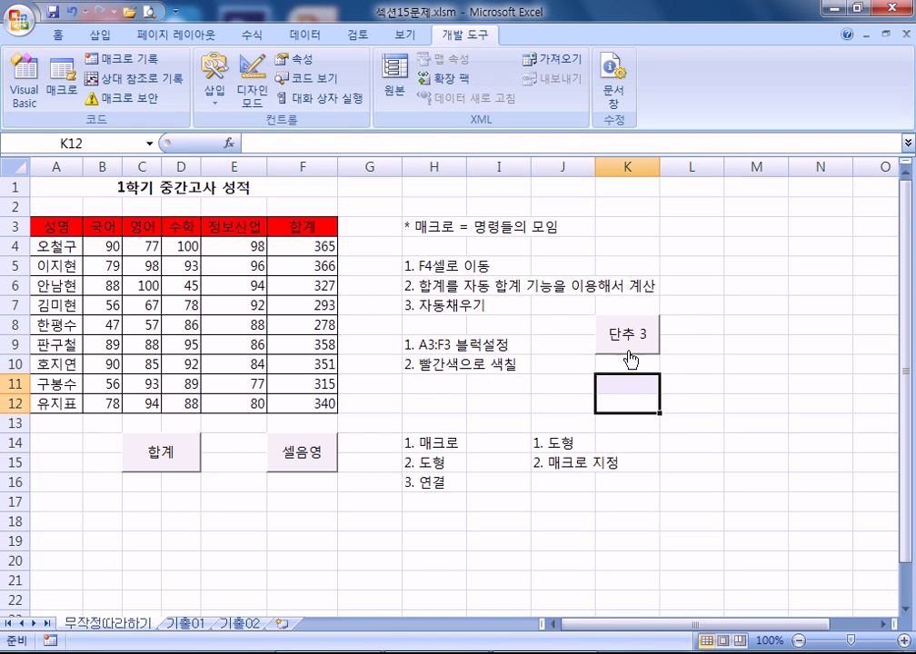
# - Change the button label from 단추 3 to 합계 and run its macro
pyautogui.rightClick(632, 351)
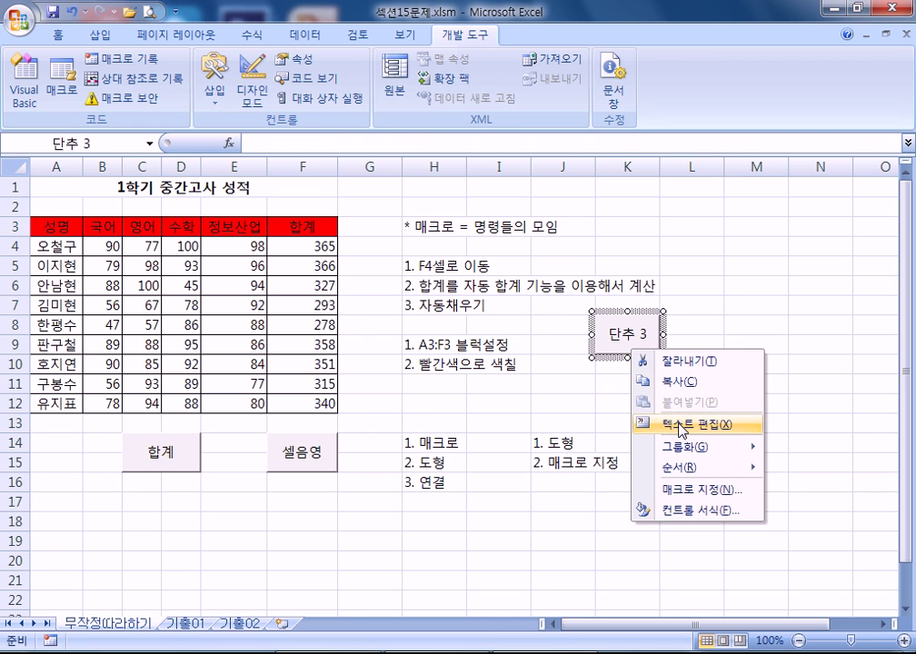
pyautogui.click(690, 424)
pyautogui.write('GKQRP')
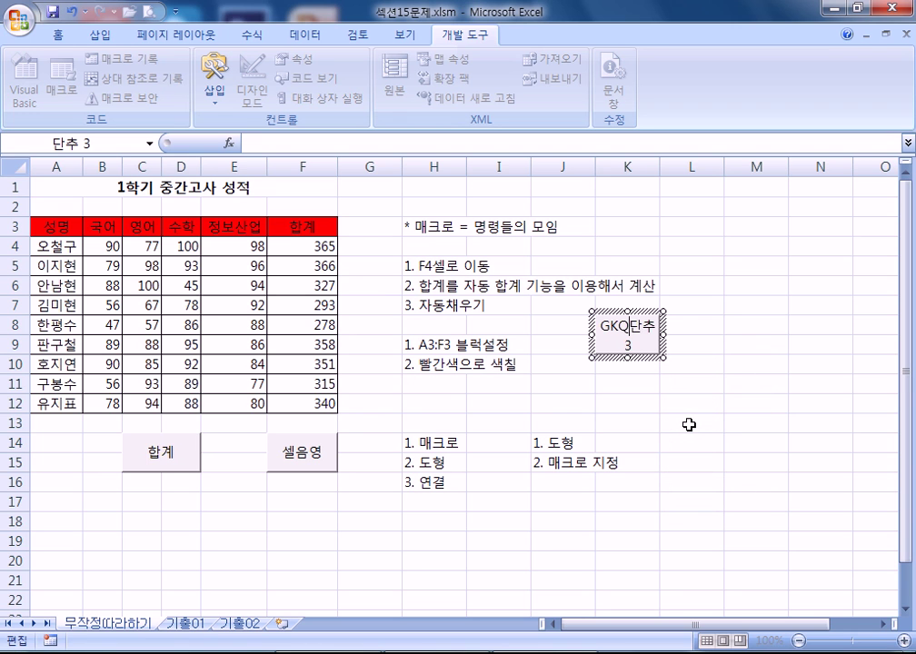
pyautogui.press('BackSpace')
pyautogui.press('BackSpace')
pyautogui.press('BackSpace')
pyautogui.press('BackSpace')
pyautogui.press('BackSpace')
pyautogui.write('ㅎ바계')
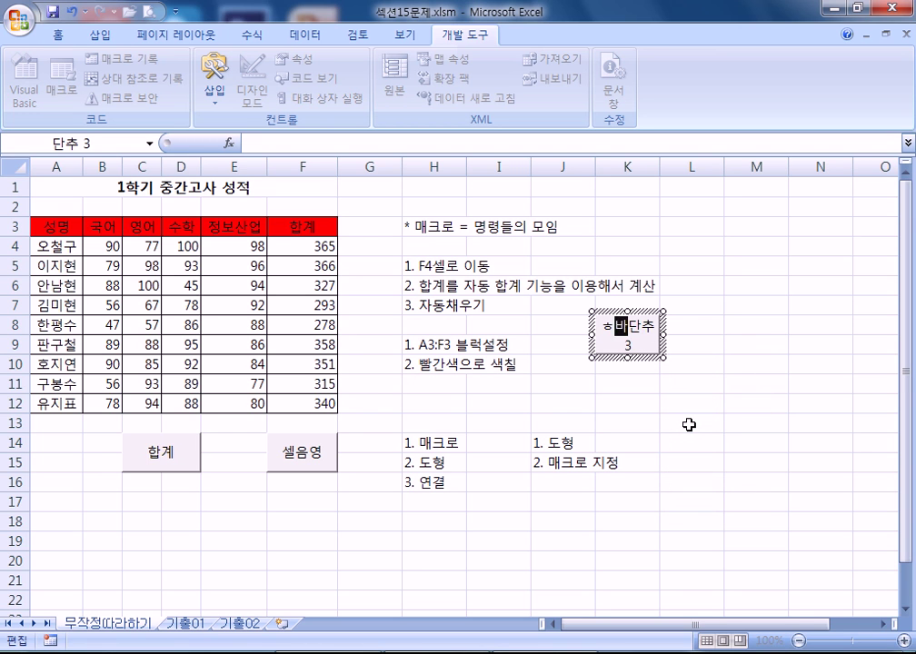
pyautogui.press('Delete')
pyautogui.press('Delete')
pyautogui.press('Delete')
pyautogui.press('Delete')
pyautogui.press('BackSpace')
pyautogui.press('BackSpace')
pyautogui.write('합ㄱ')
pyautogui.press('BackSpace')
pyautogui.click(689, 425)
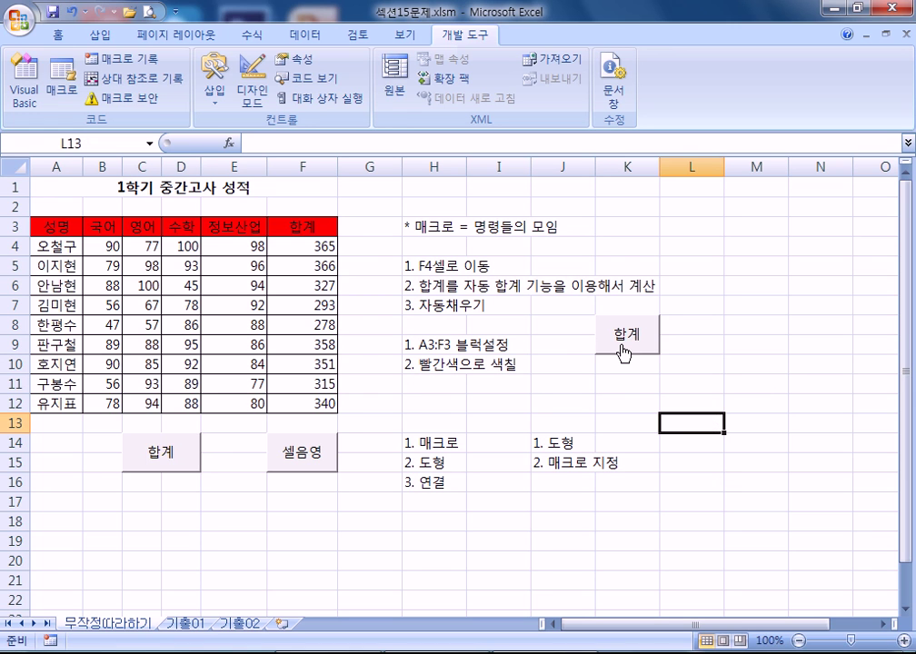
pyautogui.click(624, 347)
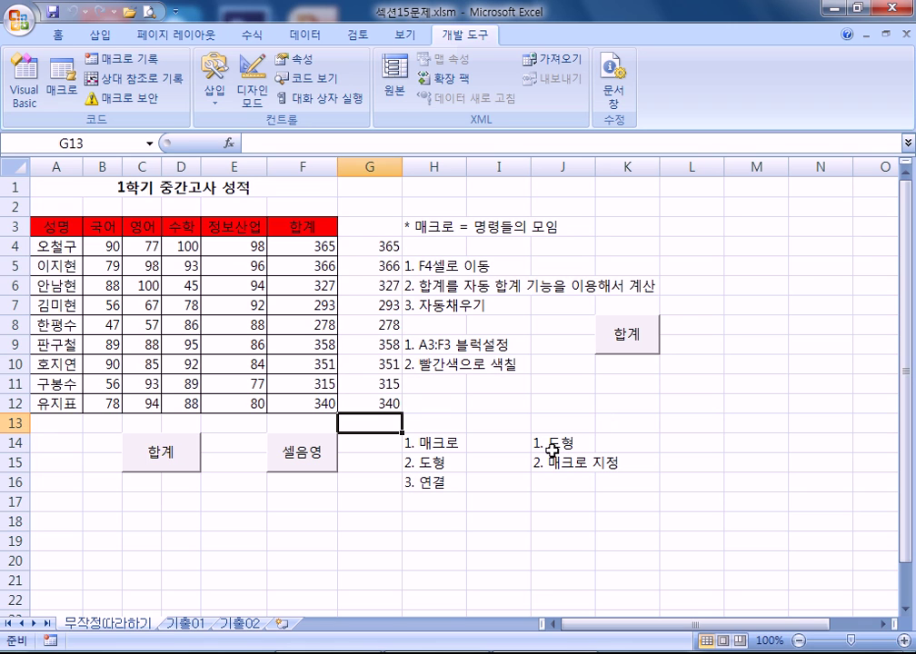
# - Fill header cells A3:F3 with yellow
pyautogui.moveTo(53, 229); pyautogui.dragTo(317, 235)
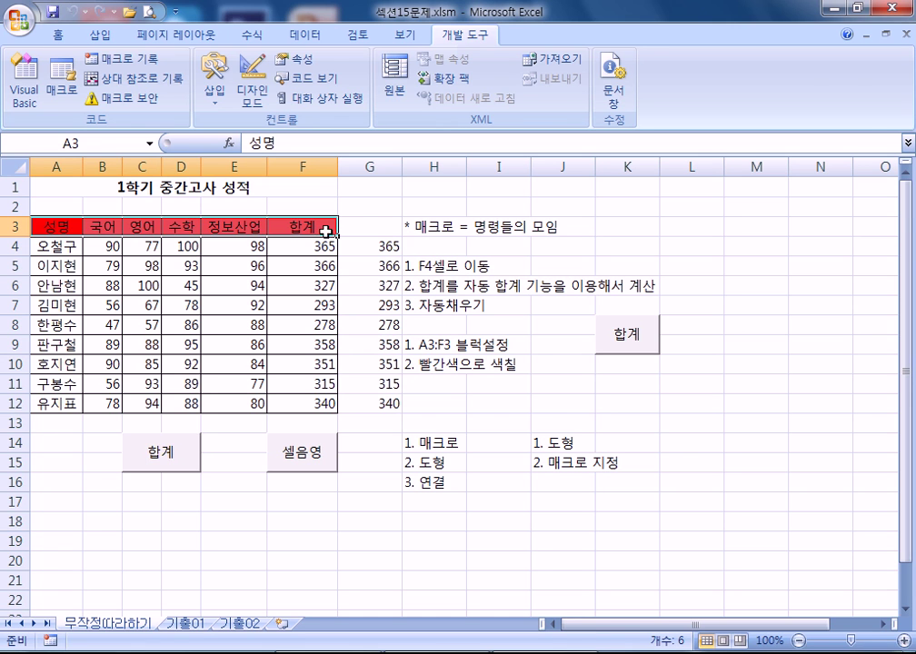
pyautogui.click(58, 34)
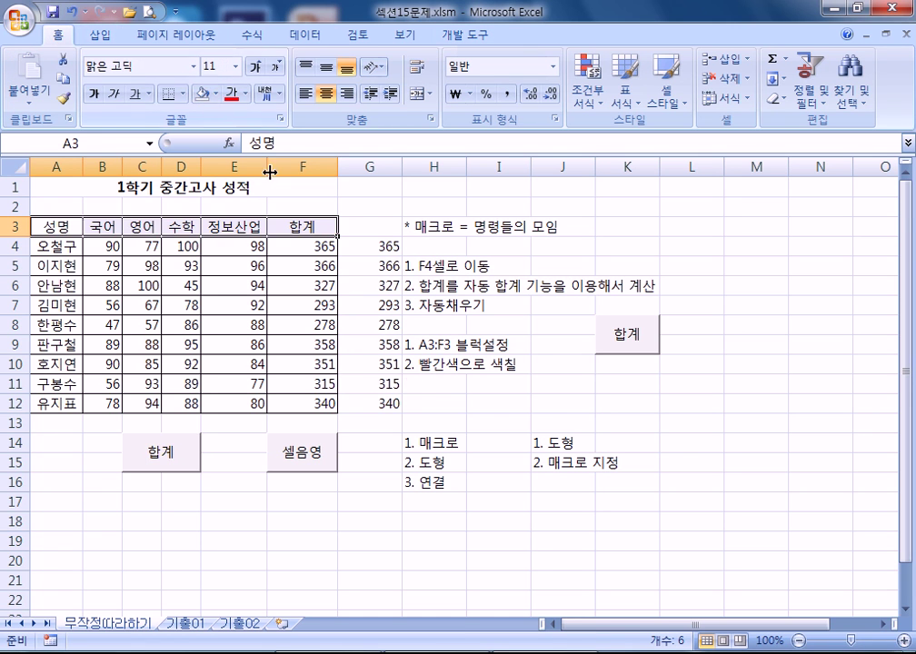
pyautogui.click(407, 403)
pyautogui.moveTo(56, 227); pyautogui.dragTo(297, 223)
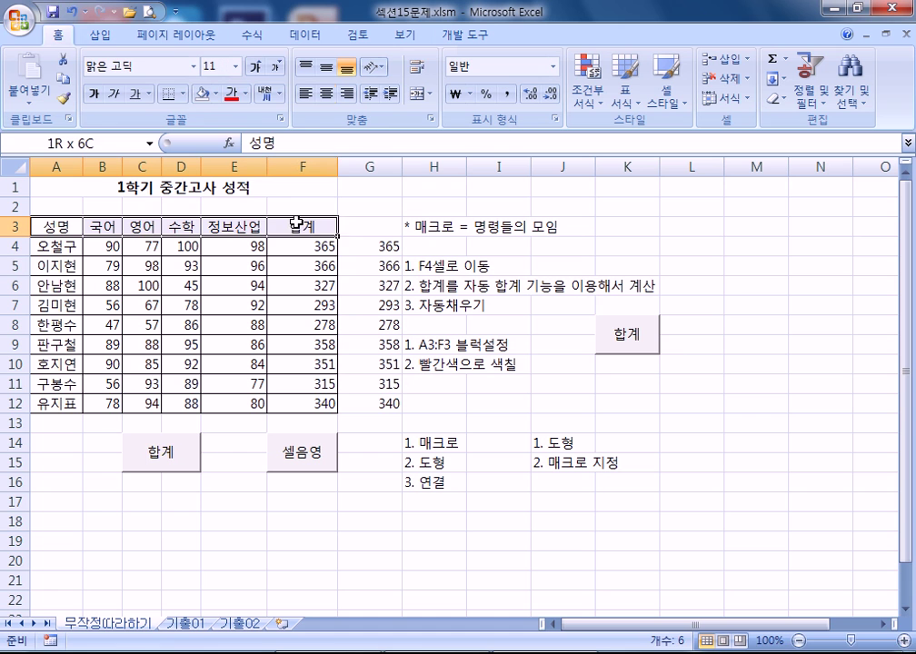
pyautogui.click(217, 92)
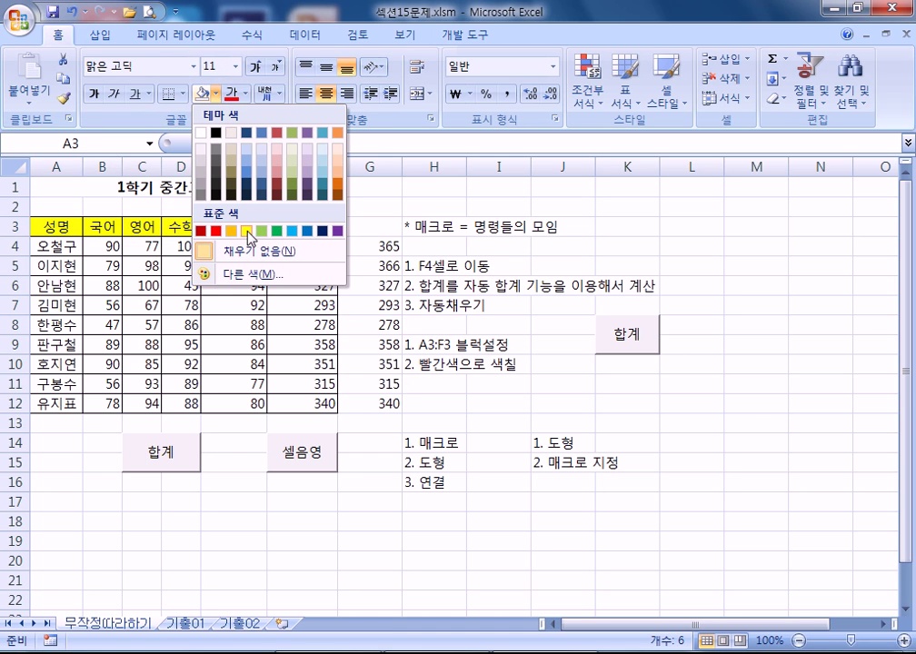
pyautogui.click(248, 232)
pyautogui.click(427, 365)
# - Remove the fill from header cells A3:F3
pyautogui.click(60, 224)
pyautogui.moveTo(60, 225); pyautogui.dragTo(286, 227)
pyautogui.click(217, 93)
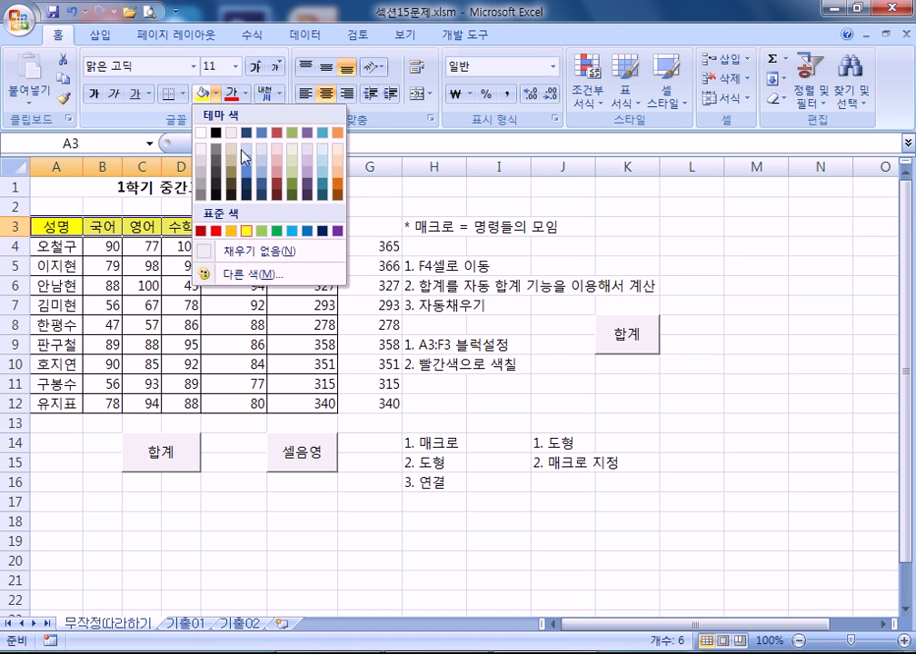
pyautogui.click(247, 254)
pyautogui.click(468, 365)
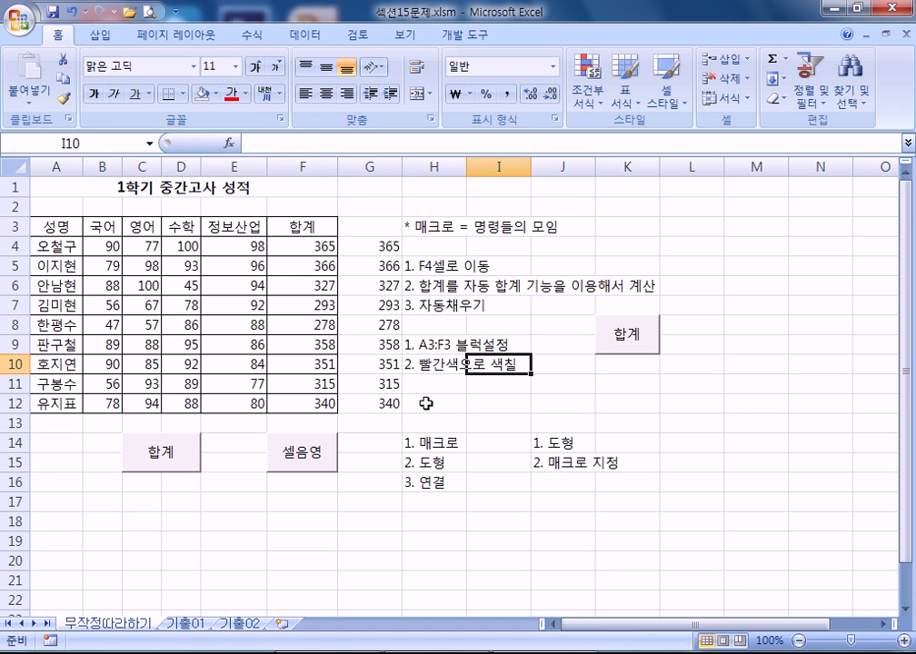
# - Delete the duplicate totals in G4:G12 and return to the 개발 도구 tab
pyautogui.moveTo(421, 346); pyautogui.dragTo(420, 358)
pyautogui.moveTo(373, 246); pyautogui.dragTo(369, 403)
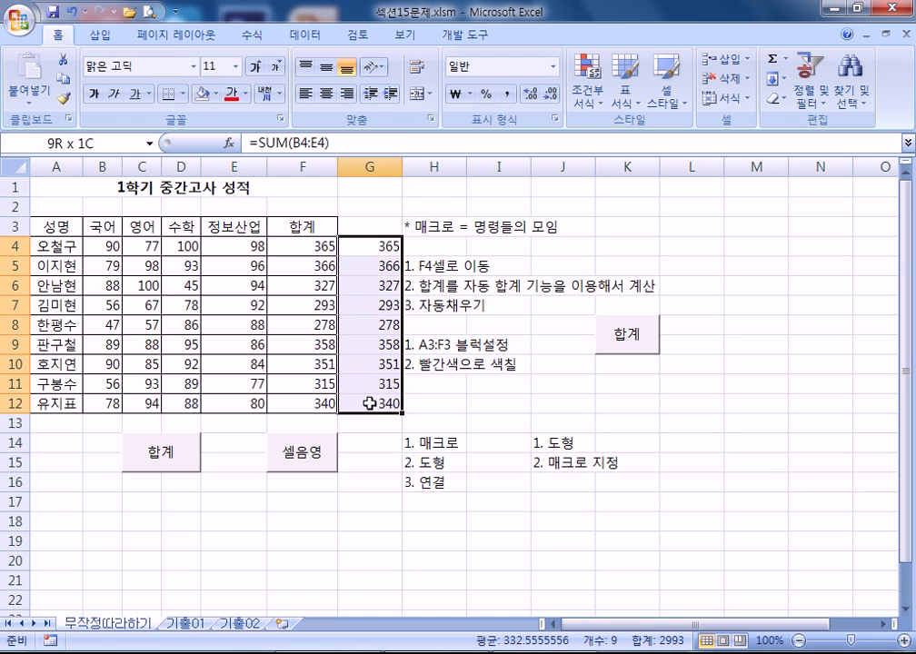
pyautogui.press('Delete')
pyautogui.click(513, 403)
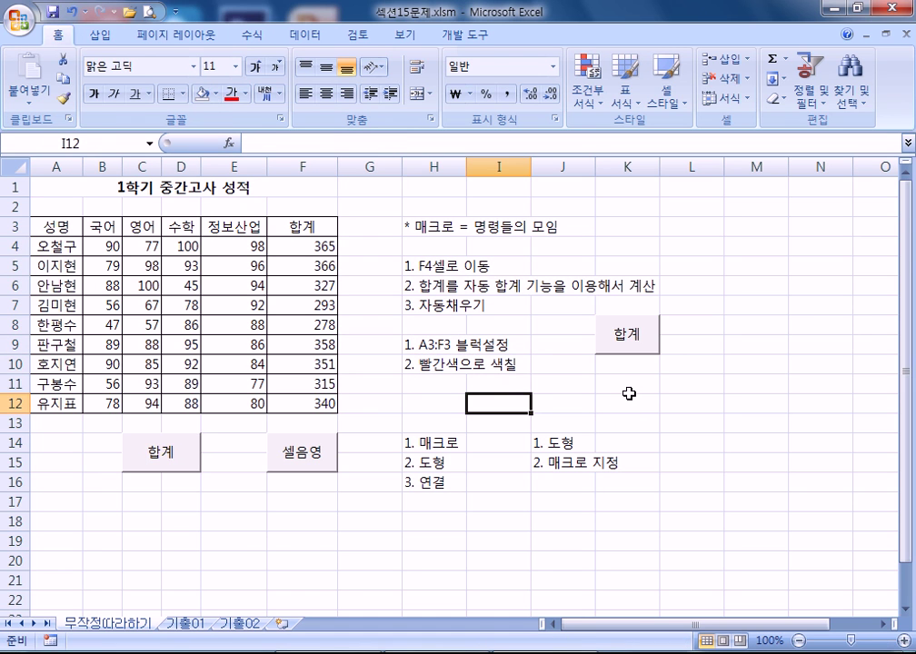
pyautogui.click(473, 34)
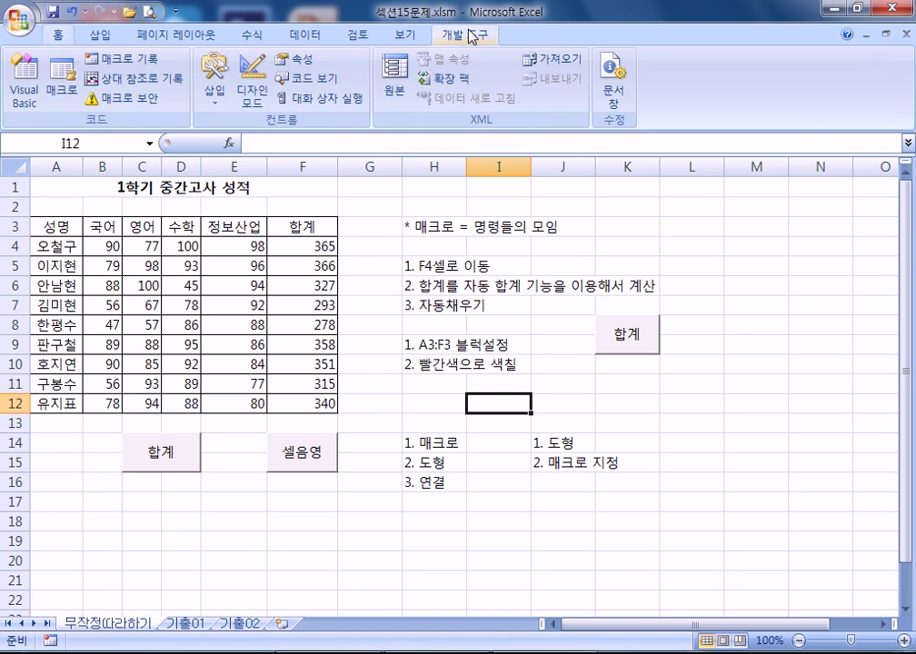
# - Draw a new button near K11 and start recording a macro named 빨강칠하기 for it
pyautogui.click(216, 91)
pyautogui.click(208, 142)
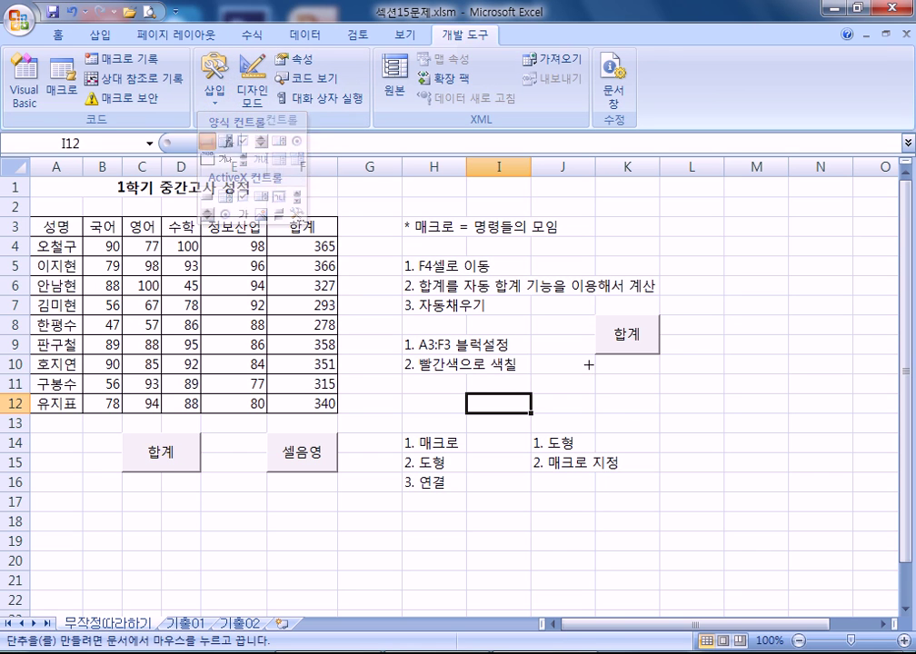
pyautogui.moveTo(596, 374); pyautogui.dragTo(647, 415)
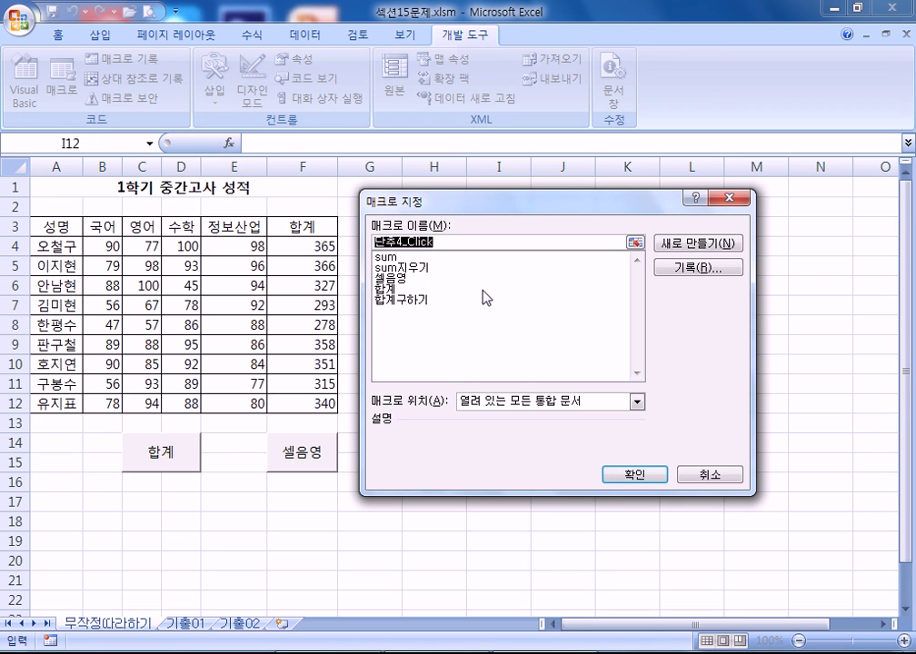
pyautogui.write('빨강칠하기')
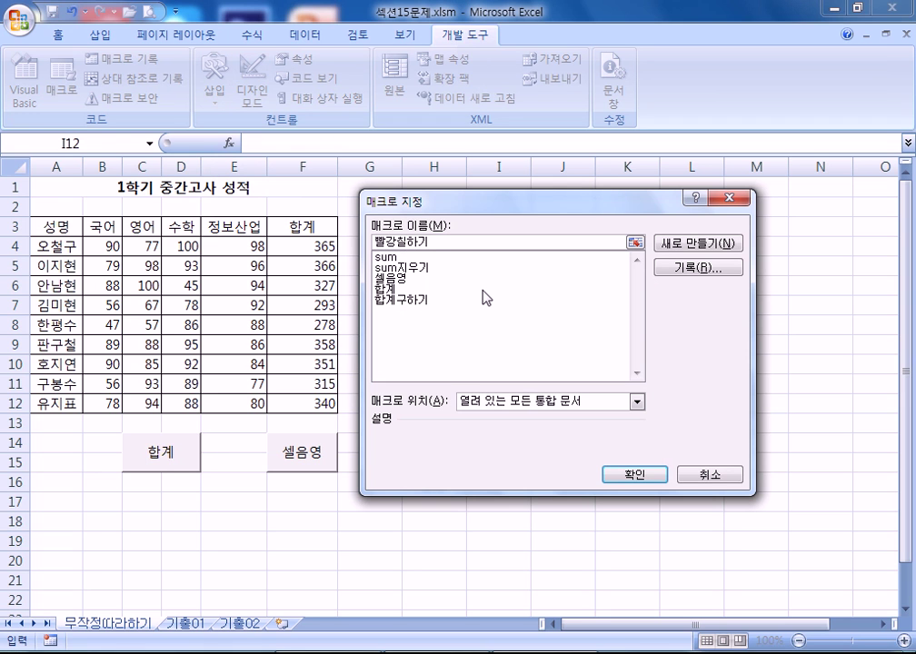
pyautogui.click(687, 267)
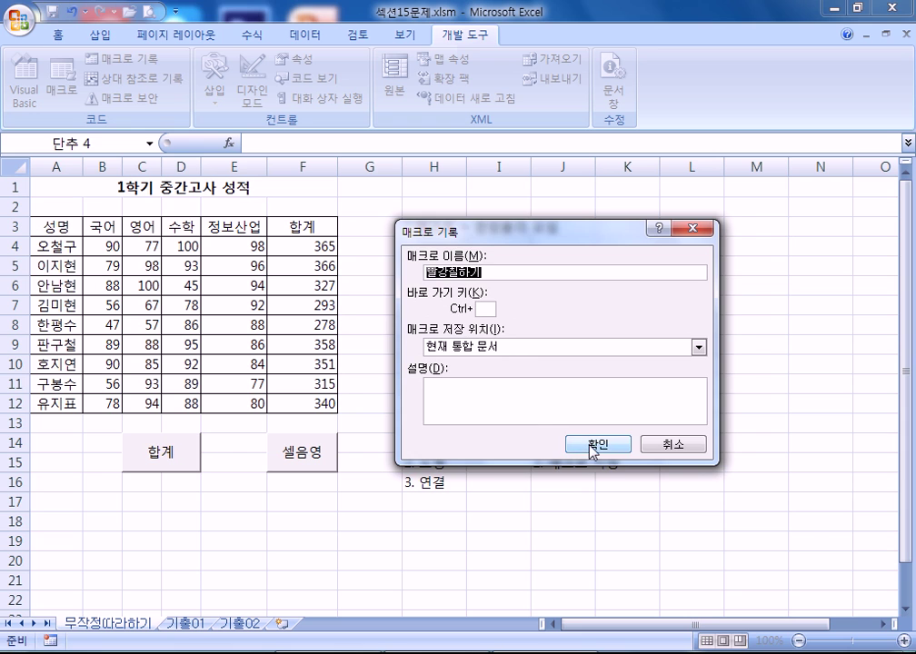
pyautogui.click(591, 444)
# - Fill header row A3:F3 red, then stop recording the macro
pyautogui.moveTo(50, 227); pyautogui.dragTo(300, 227)
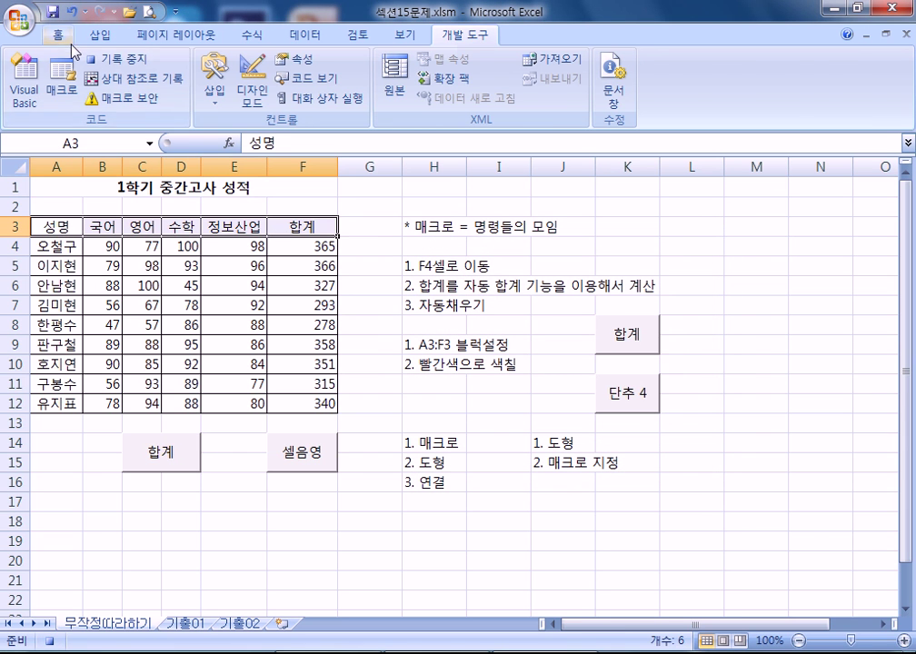
pyautogui.click(60, 36)
pyautogui.click(216, 93)
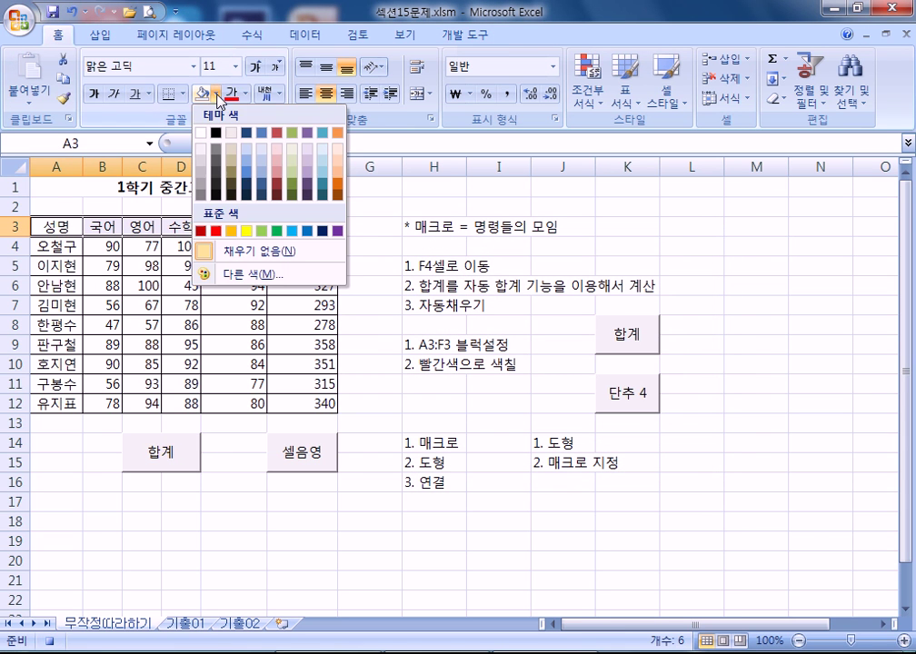
pyautogui.click(216, 231)
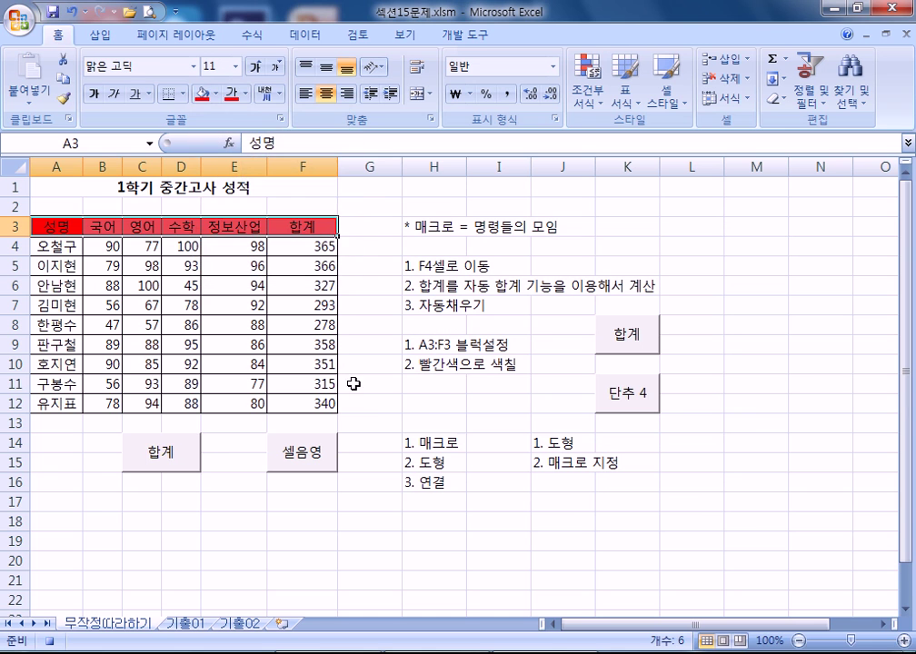
pyautogui.click(377, 227)
pyautogui.click(464, 35)
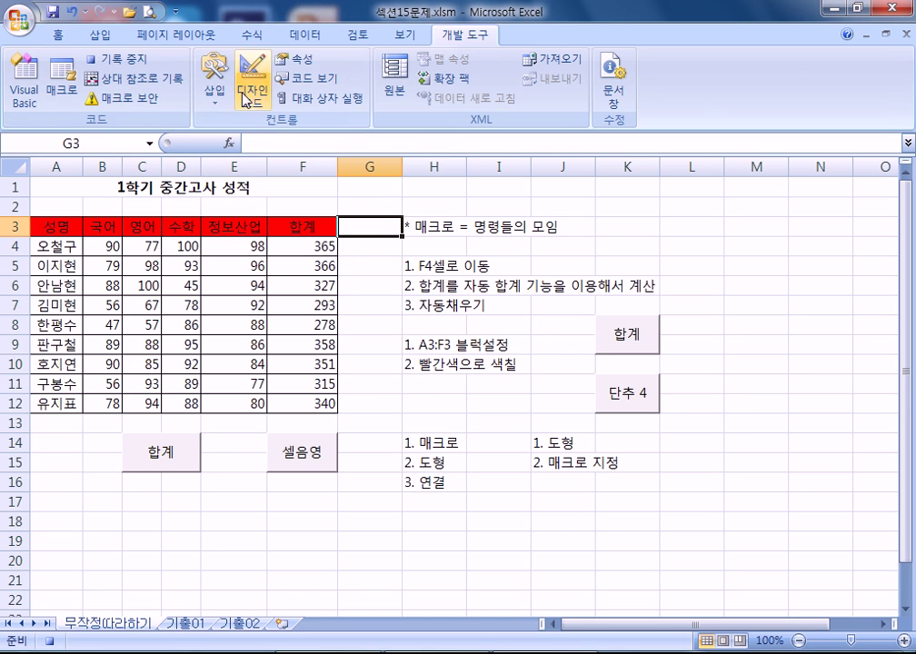
pyautogui.click(110, 62)
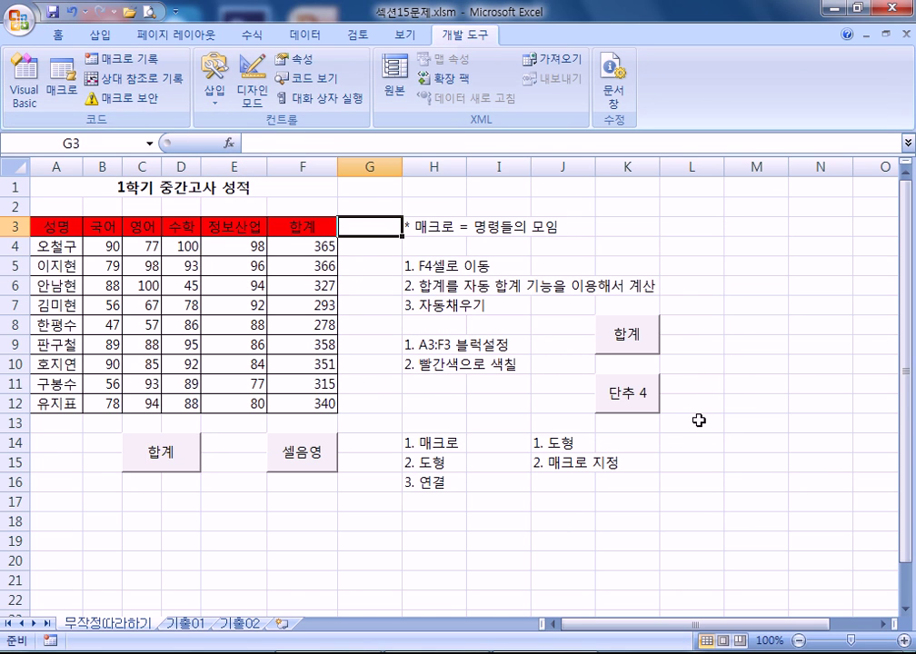
# - Edit the new button's caption from 단추 4 to 빨강
pyautogui.rightClick(643, 405)
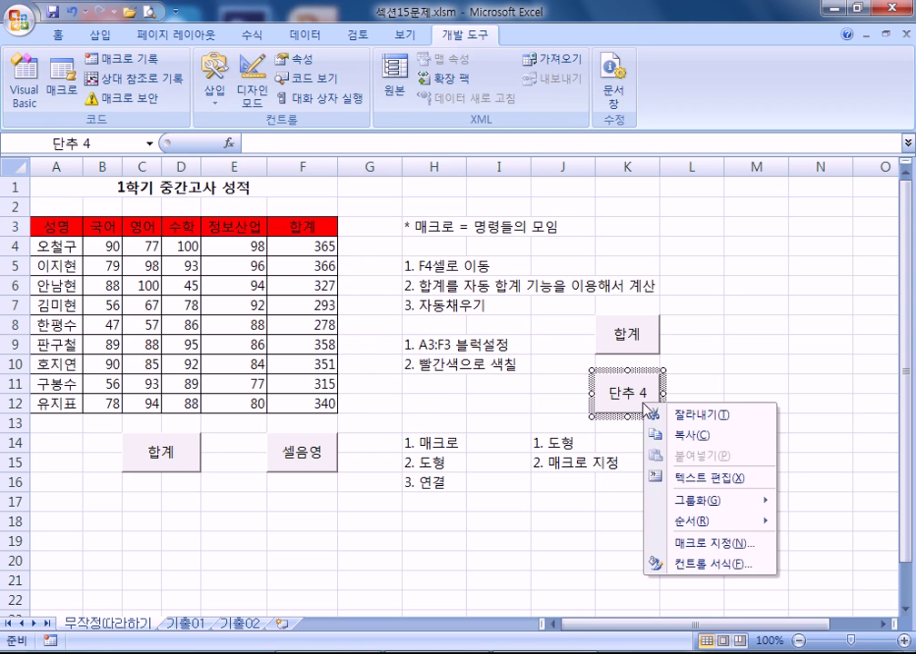
pyautogui.click(714, 479)
pyautogui.press('Hangul_Hanja')
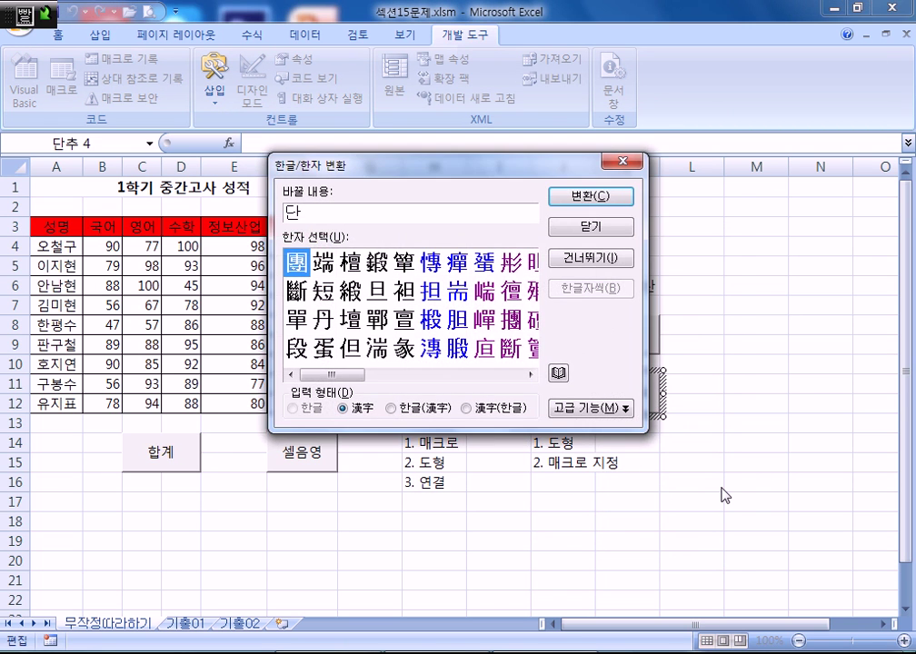
pyautogui.press('Escape')
pyautogui.write('빠')
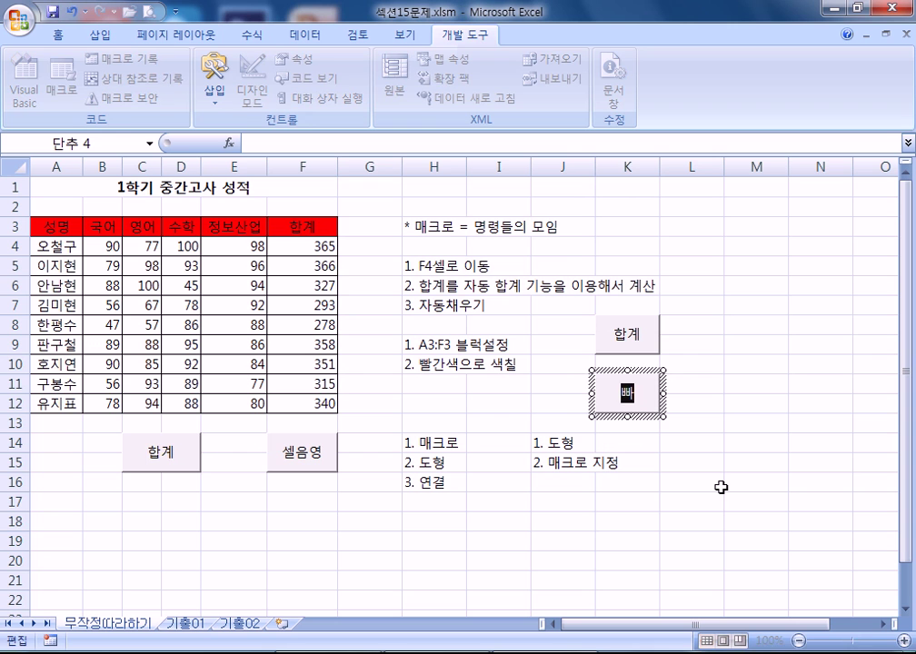
pyautogui.write('강')
pyautogui.click(800, 481)
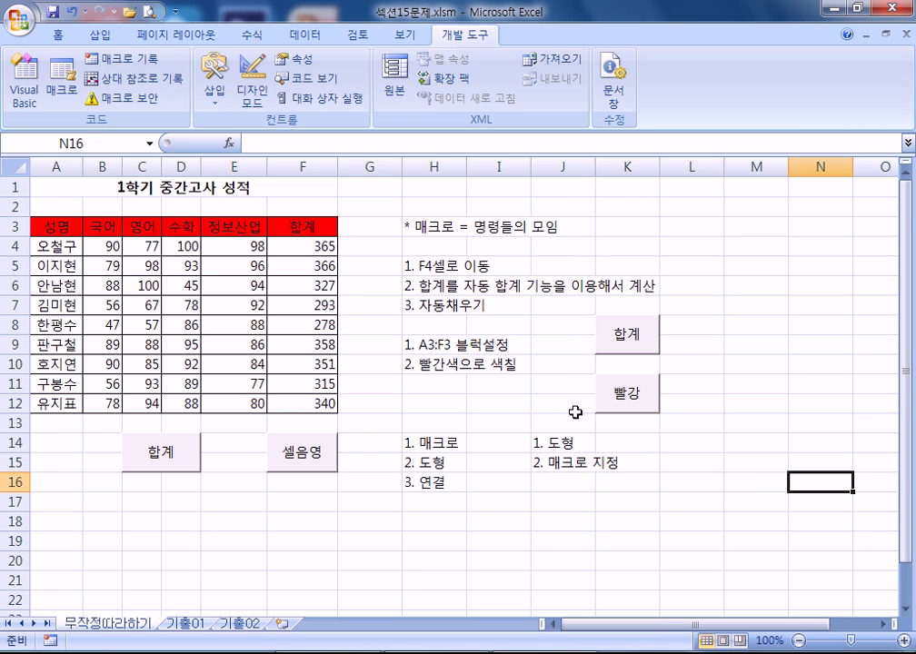
pyautogui.moveTo(61, 227); pyautogui.dragTo(289, 227)
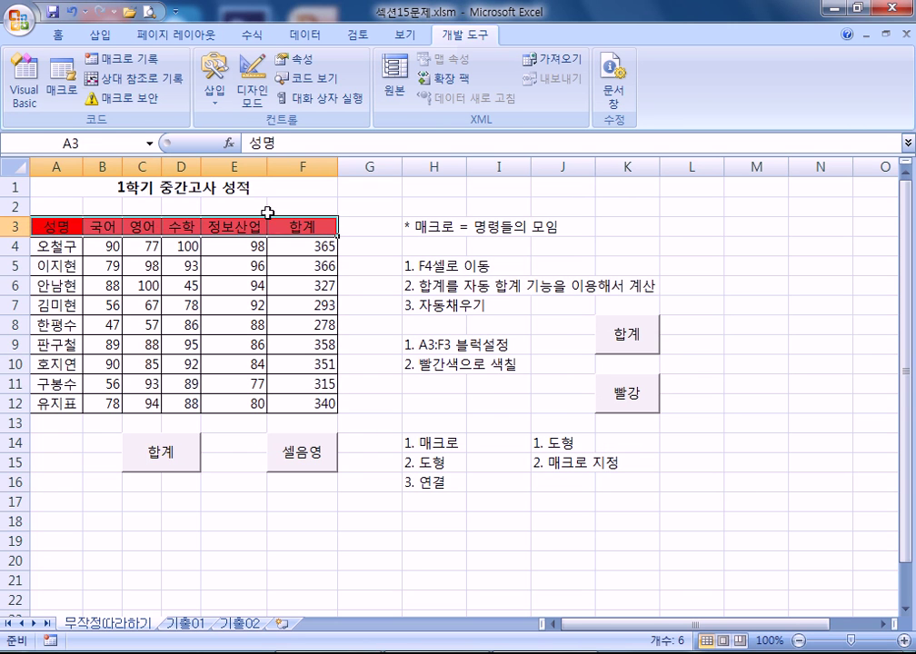
# - Set A3:F3 to No Fill, then run the 빨강 button to refill it red
pyautogui.click(66, 34)
pyautogui.click(215, 93)
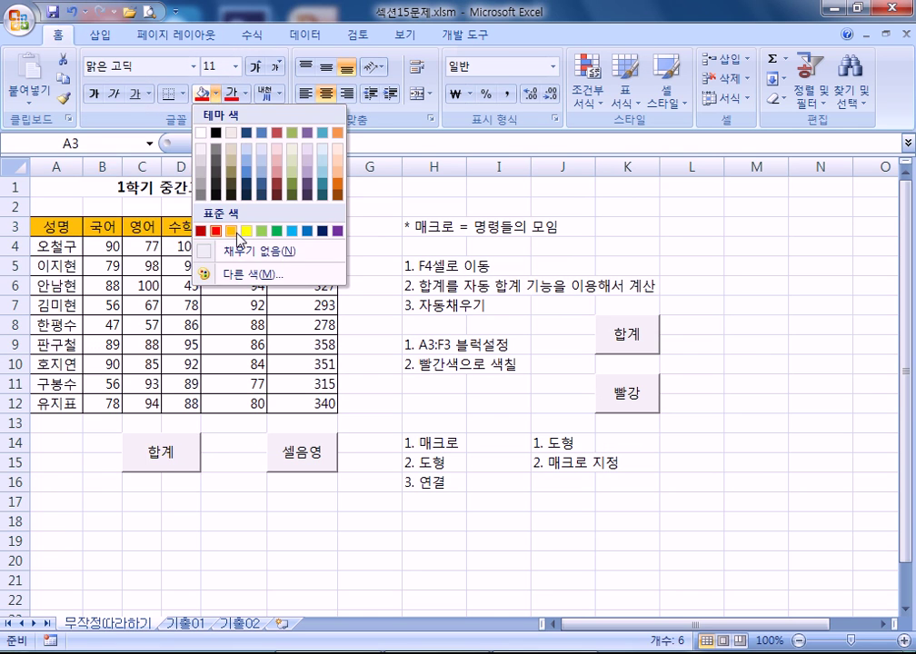
pyautogui.click(499, 443)
pyautogui.click(636, 407)
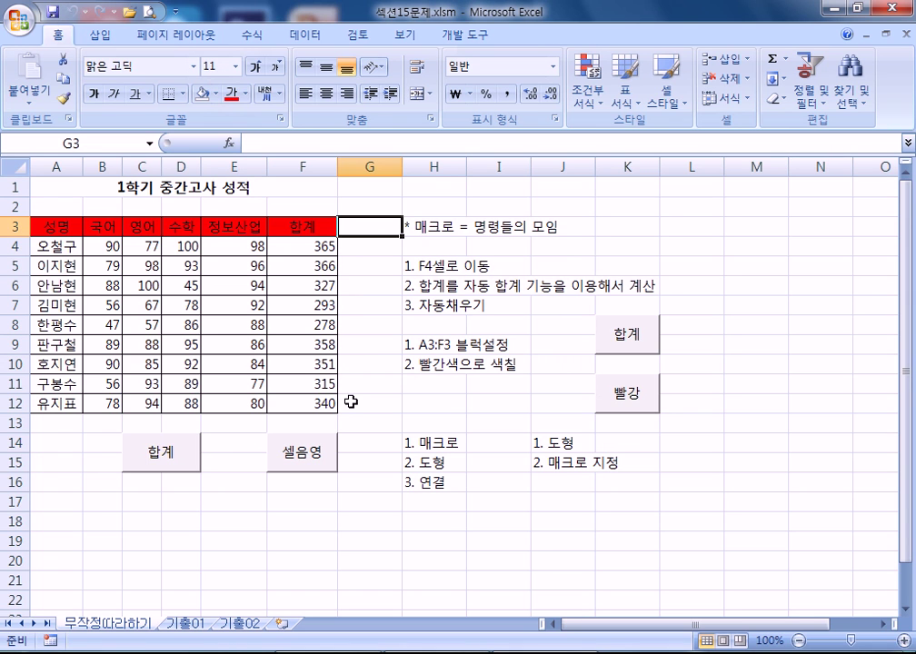
pyautogui.click(570, 508)
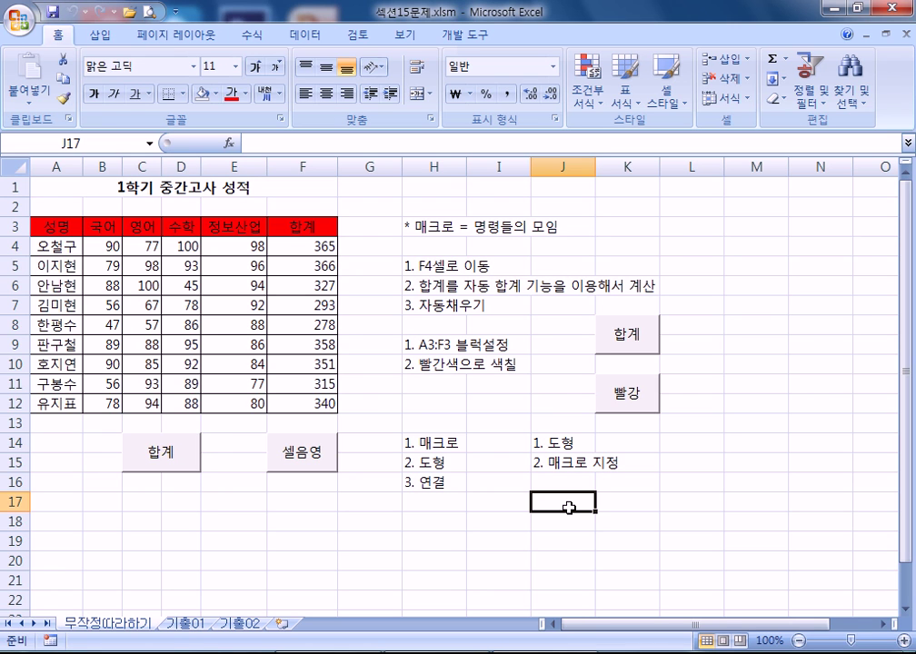
# - On the 기출01 sheet, enter the 수령액 formula =C3+D3-E3 in F3
pyautogui.click(188, 624)
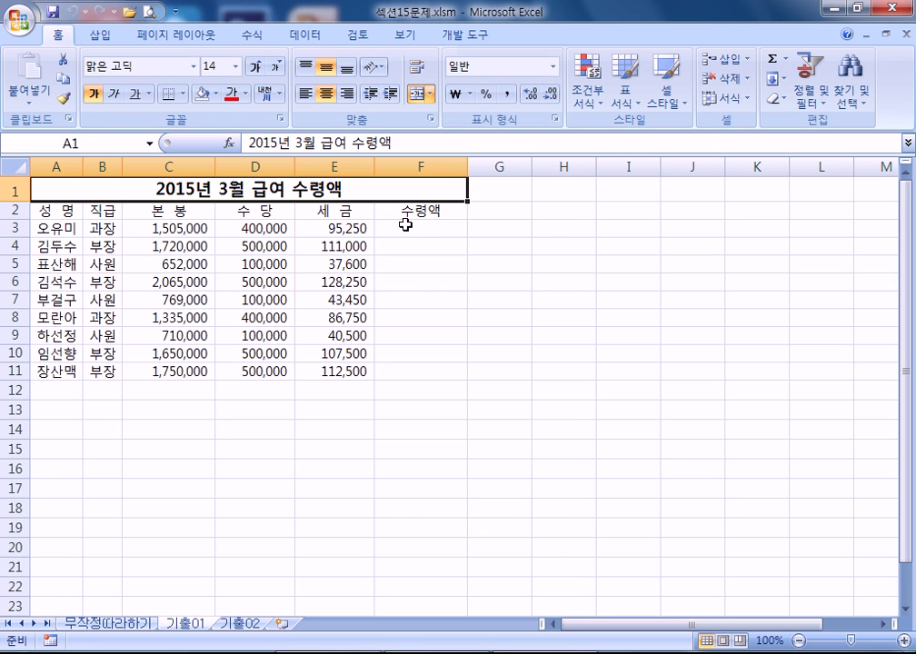
pyautogui.moveTo(407, 223); pyautogui.dragTo(418, 366)
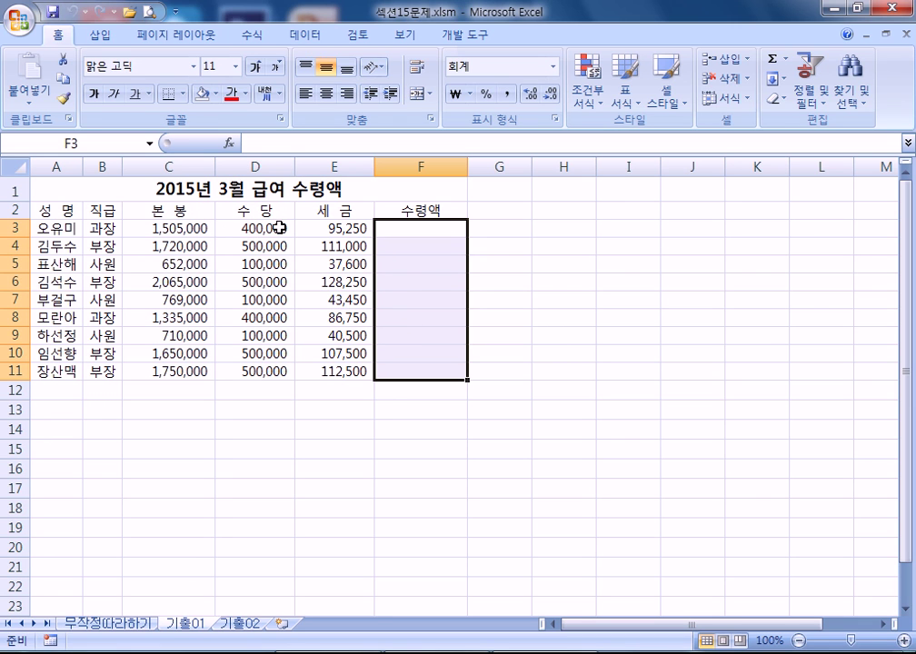
pyautogui.click(413, 230)
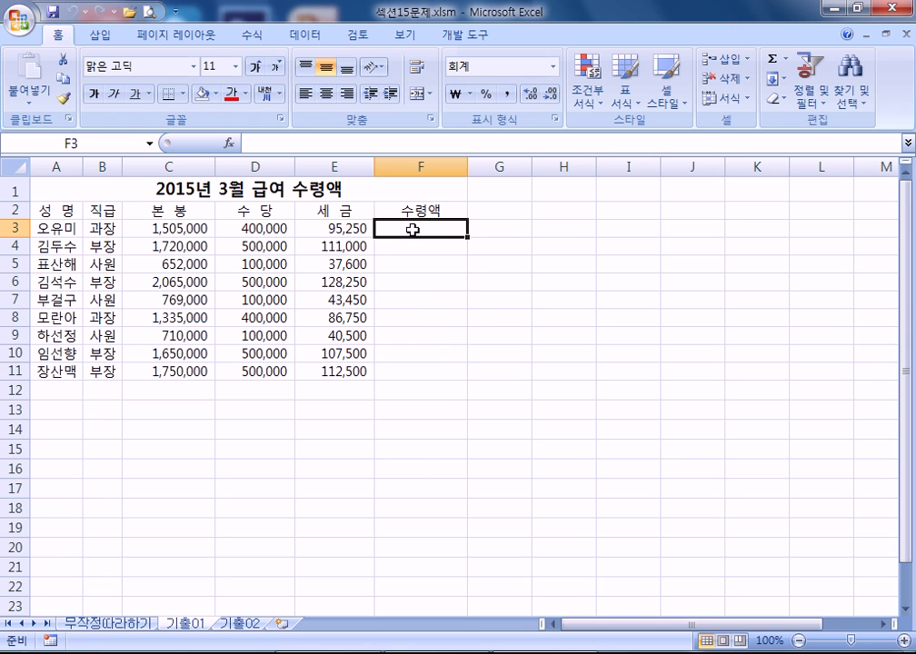
pyautogui.click(404, 463)
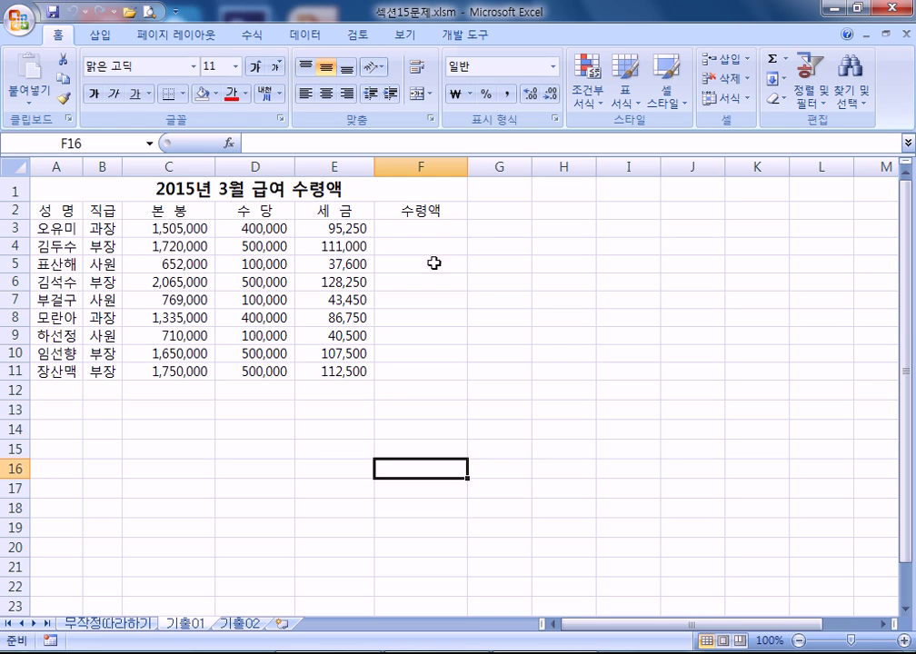
pyautogui.click(427, 224)
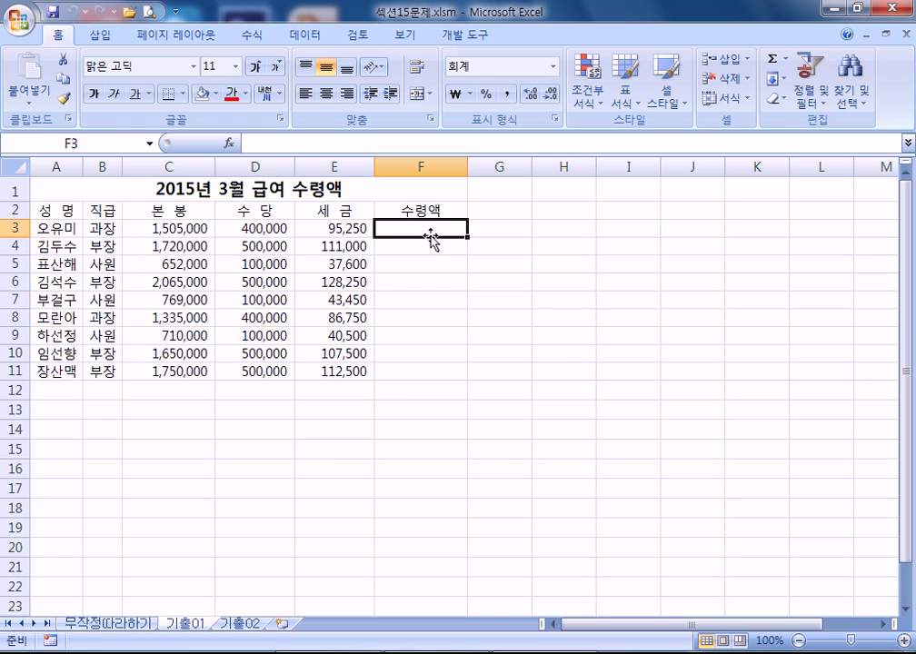
pyautogui.write('=')
pyautogui.click(156, 227)
pyautogui.write('+')
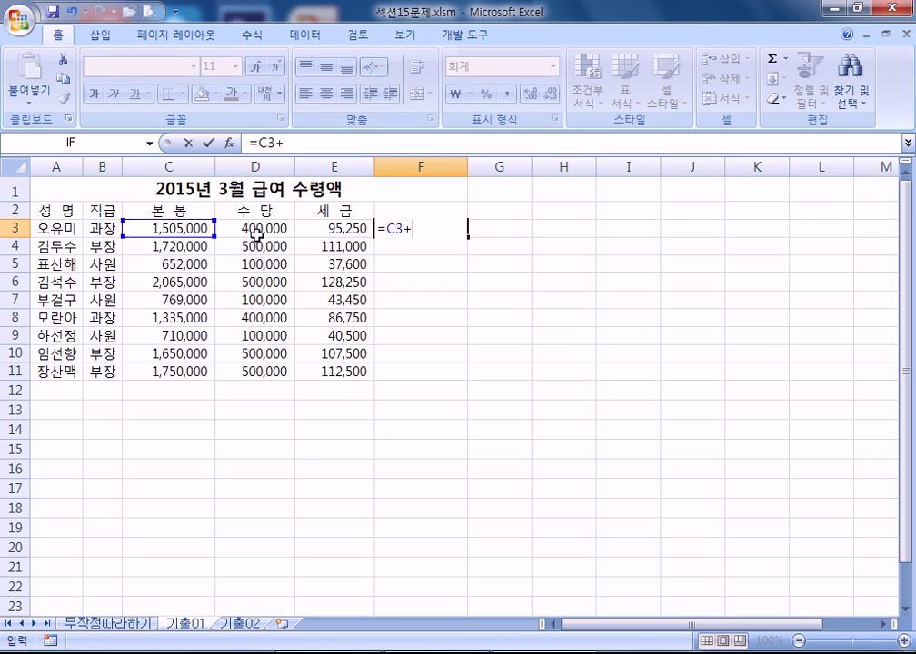
pyautogui.click(258, 229)
pyautogui.write('-')
pyautogui.click(330, 229)
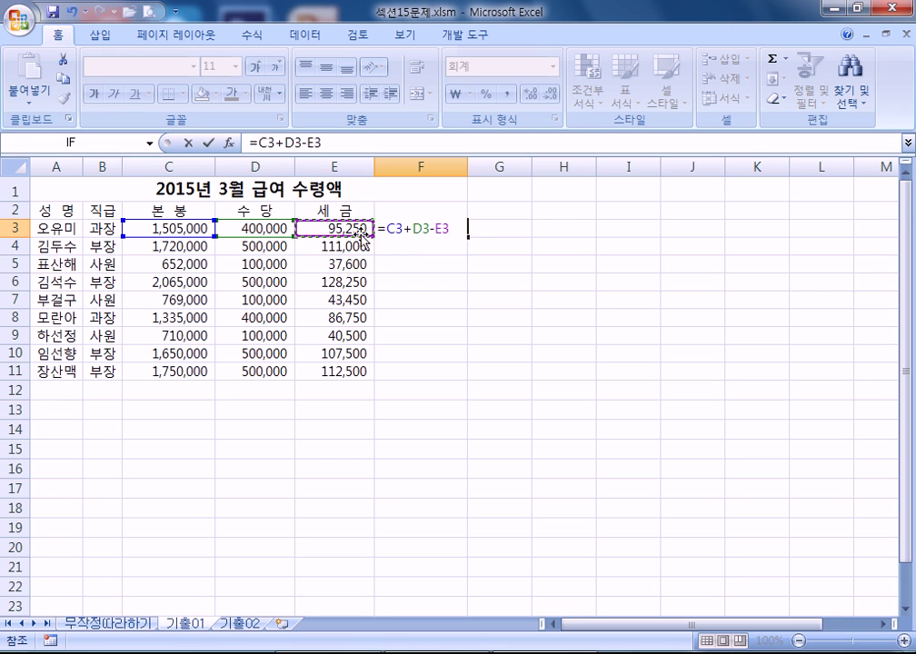
pyautogui.press('Return')
# - Fill the F3 formula down to F11, then delete the 수령액 results
pyautogui.click(419, 229)
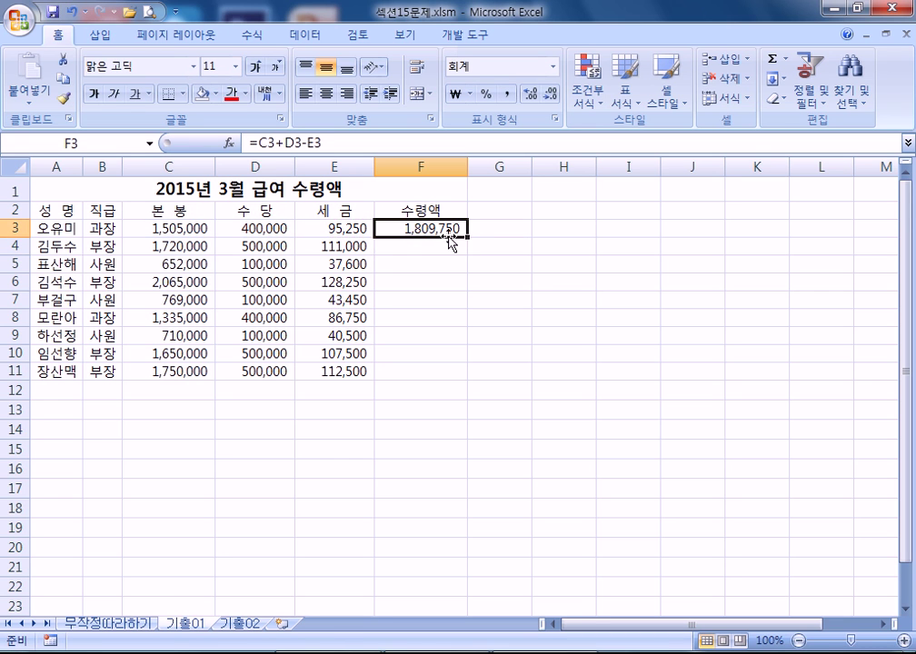
pyautogui.moveTo(468, 237); pyautogui.dragTo(472, 375)
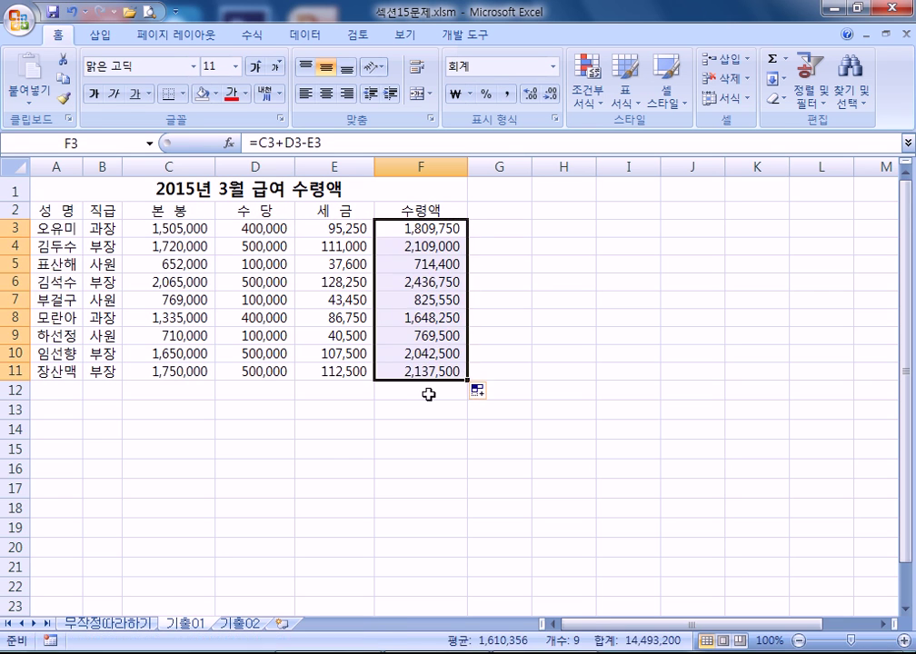
pyautogui.click(419, 393)
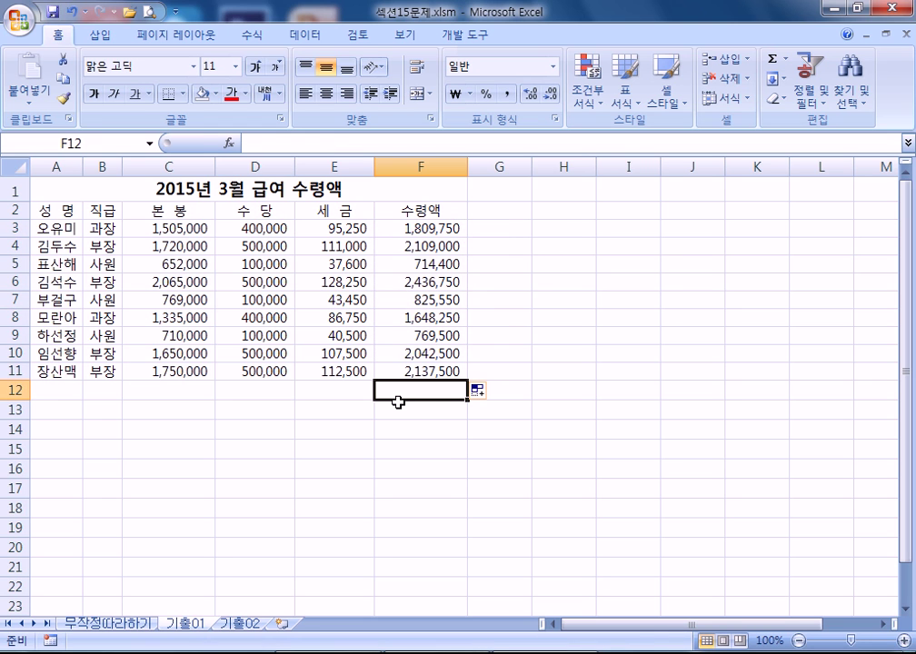
pyautogui.moveTo(410, 227); pyautogui.dragTo(418, 392)
pyautogui.press('Delete')
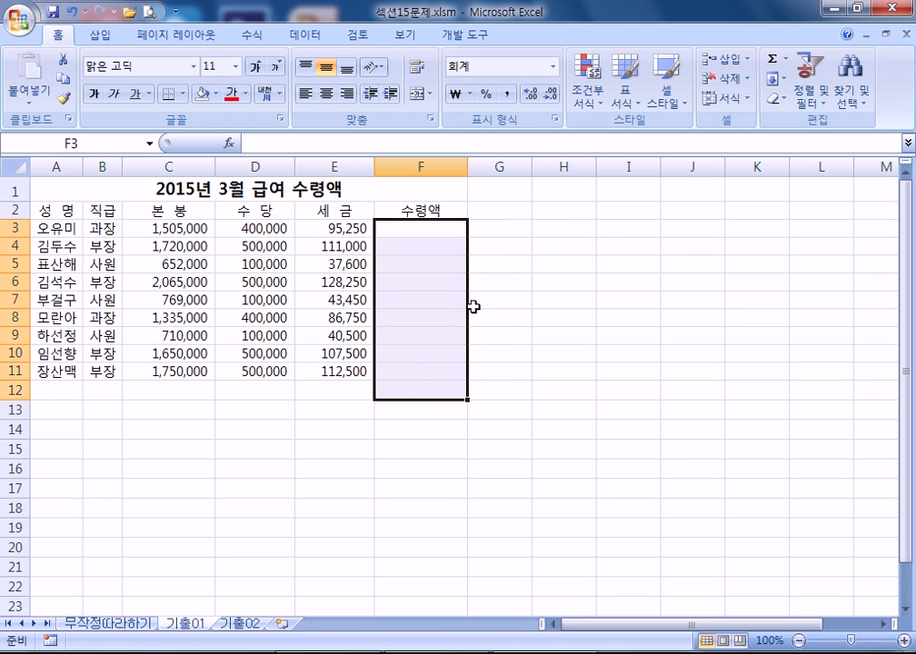
pyautogui.click(594, 234)
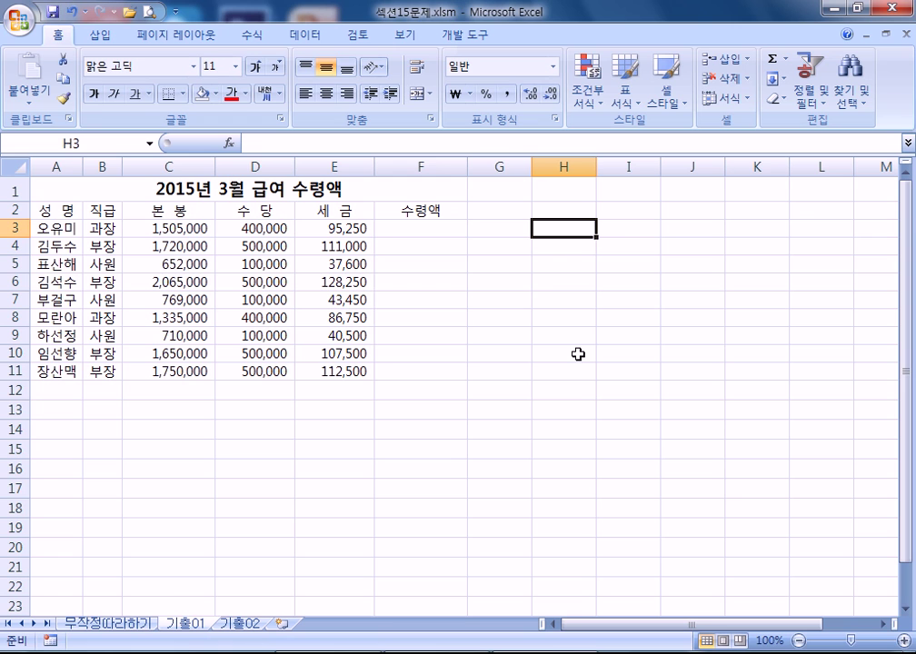
# - Type the 예행연습 heading in H3 and '1. F3 이동' below it
pyautogui.write('ㅇㅐ')
pyautogui.press('BackSpace')
pyautogui.write('ㅖ행연습')
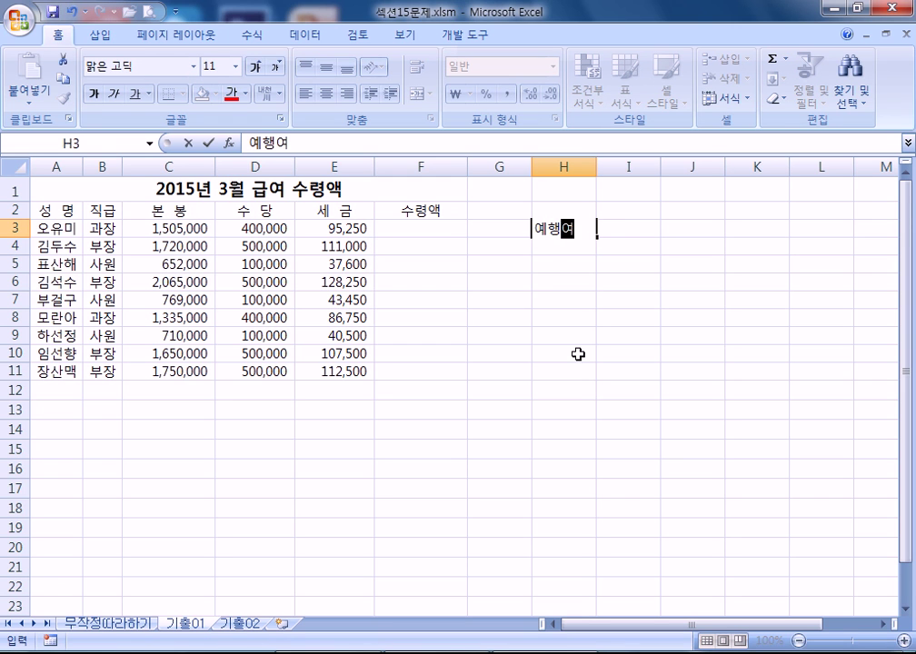
pyautogui.press('Return')
pyautogui.press('Return')
pyautogui.write('1.')
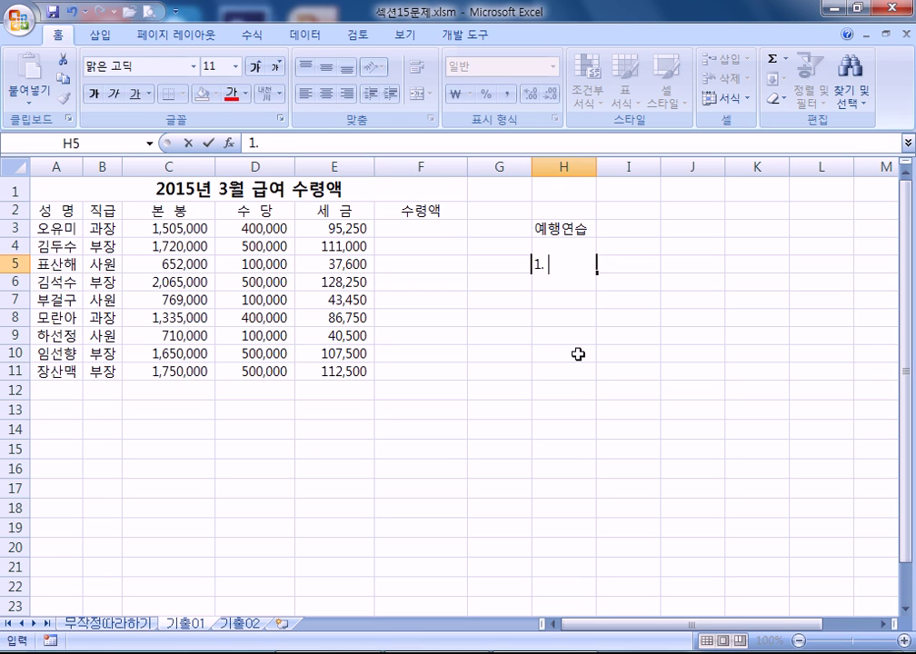
pyautogui.write(' ㄹ')
pyautogui.press('BackSpace')
pyautogui.write('F3')
pyautogui.write(' 앞')
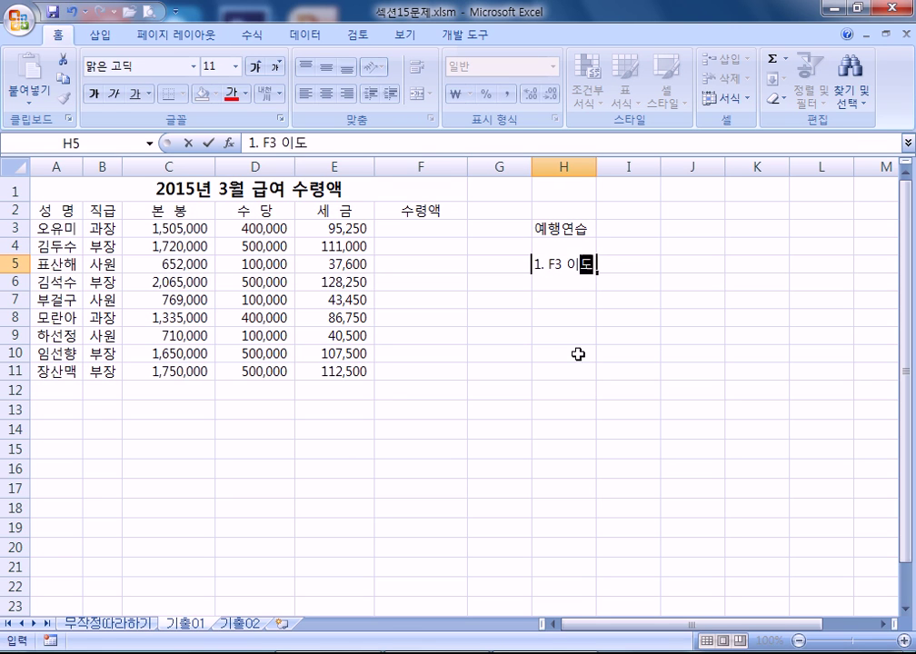
pyautogui.press('Return')
# - Add '2. 수령액 계산' in H6 and '3. 자동채우기' in H7
pyautogui.write('2')
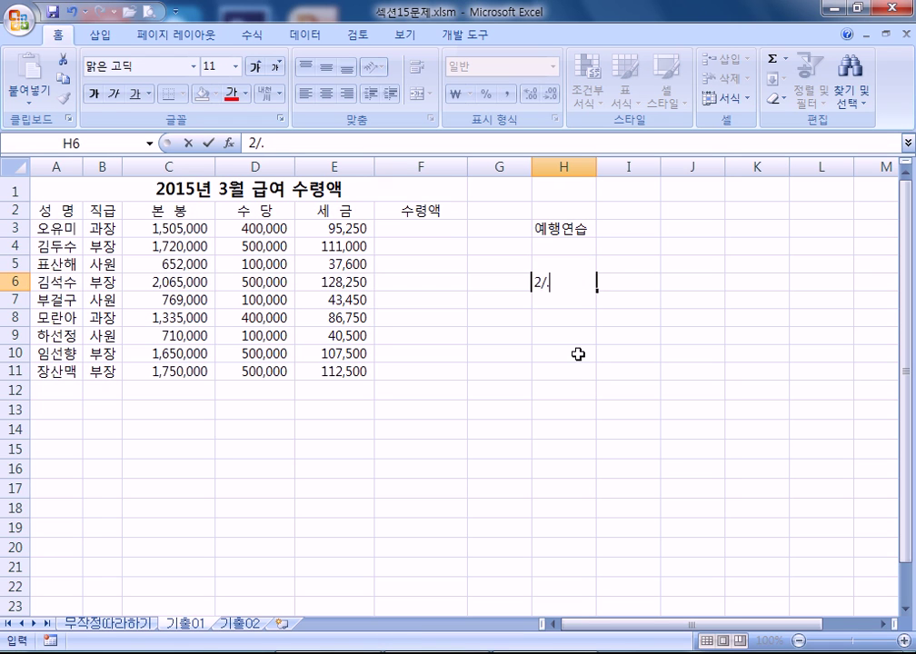
pyautogui.write('. 수령액 ㄱ')
pyautogui.write('ㅖ산')
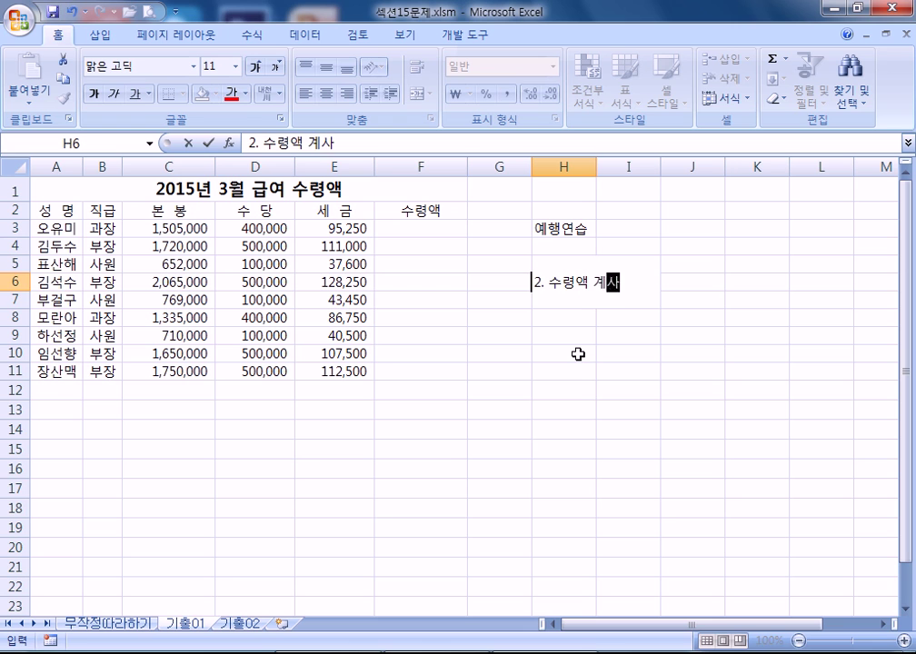
pyautogui.press('Return')
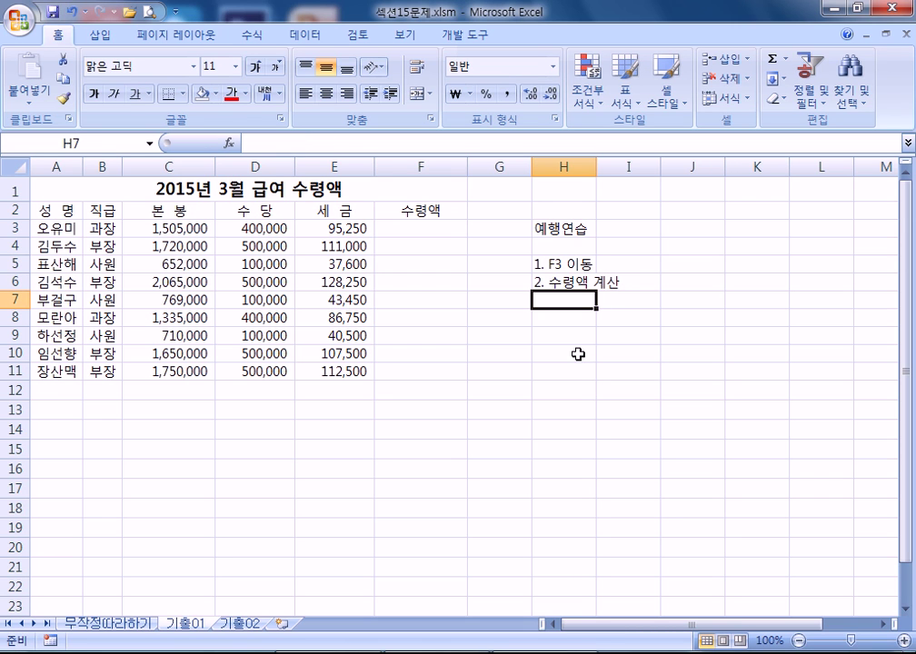
pyautogui.write('=')
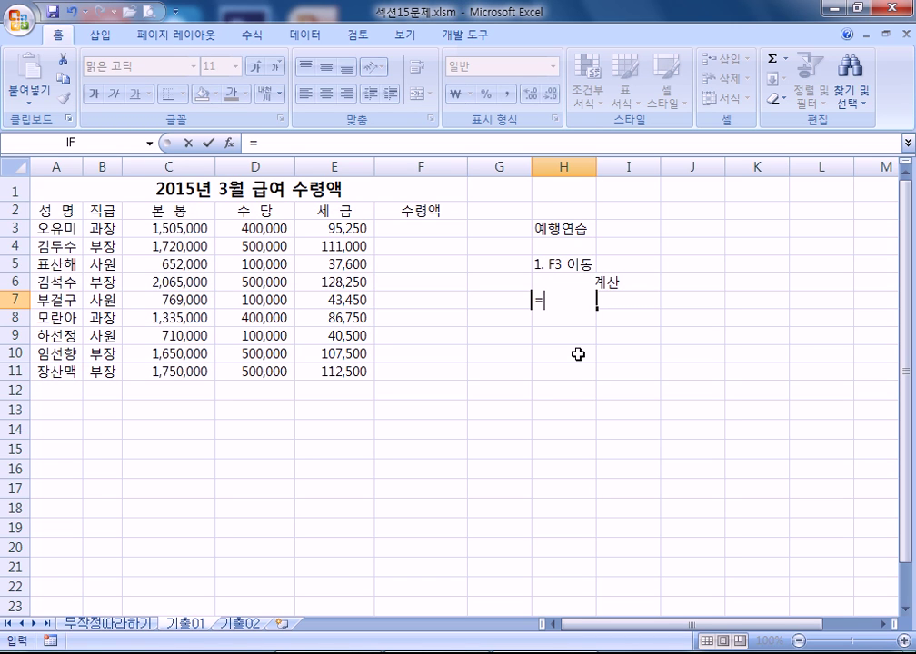
pyautogui.press('Escape')
pyautogui.write('3')
pyautogui.write('. 자동채우기')
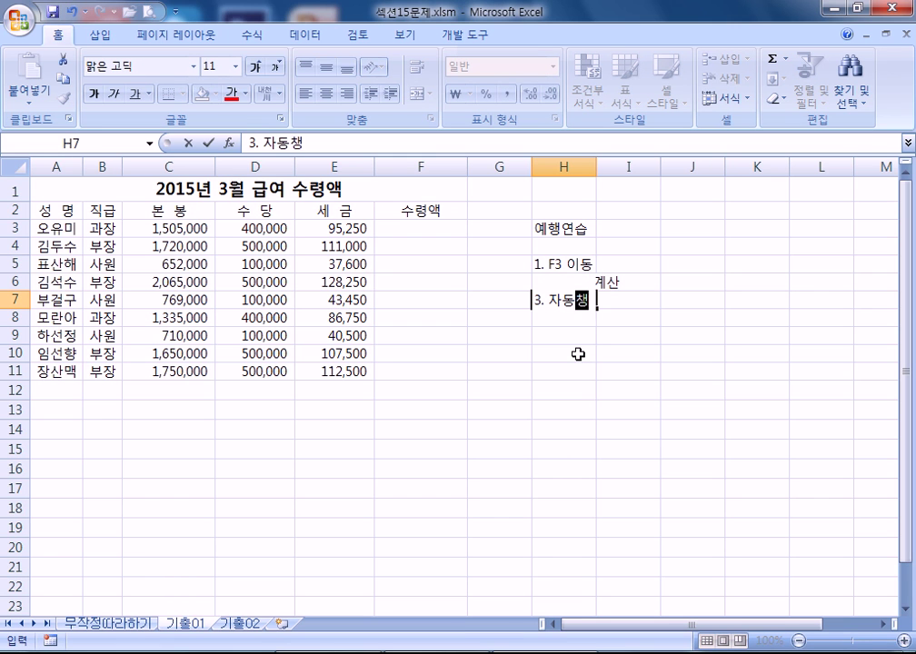
pyautogui.press('Return')
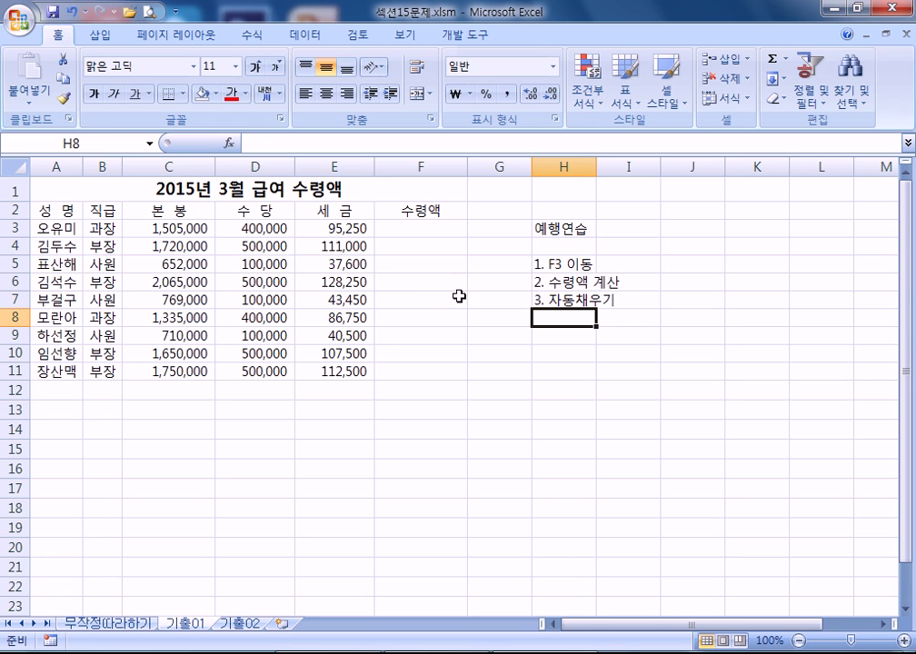
pyautogui.click(425, 230)
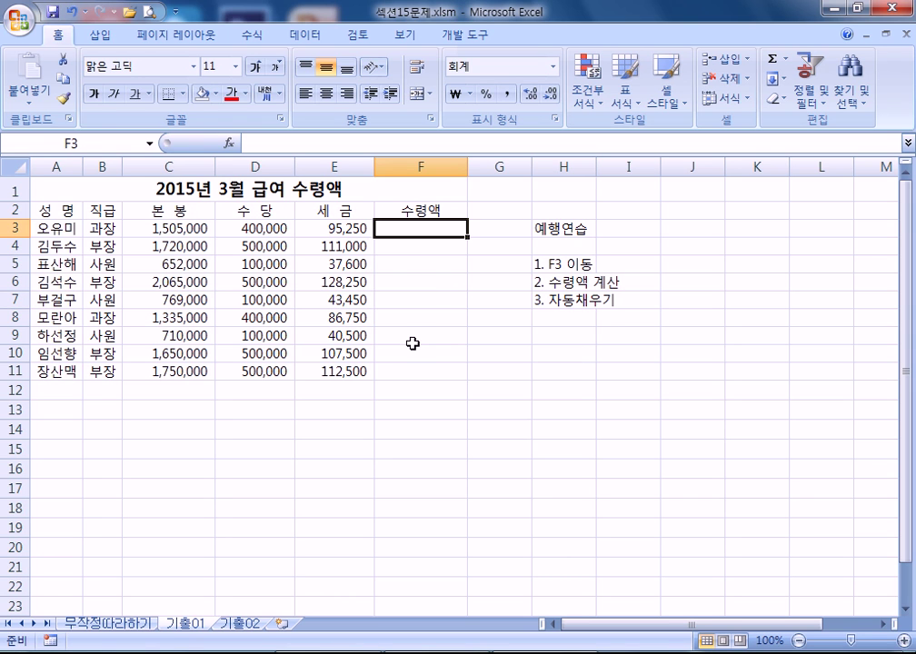
pyautogui.write('=')
pyautogui.click(181, 230)
pyautogui.click(245, 227)
pyautogui.write('-')
pyautogui.click(350, 229)
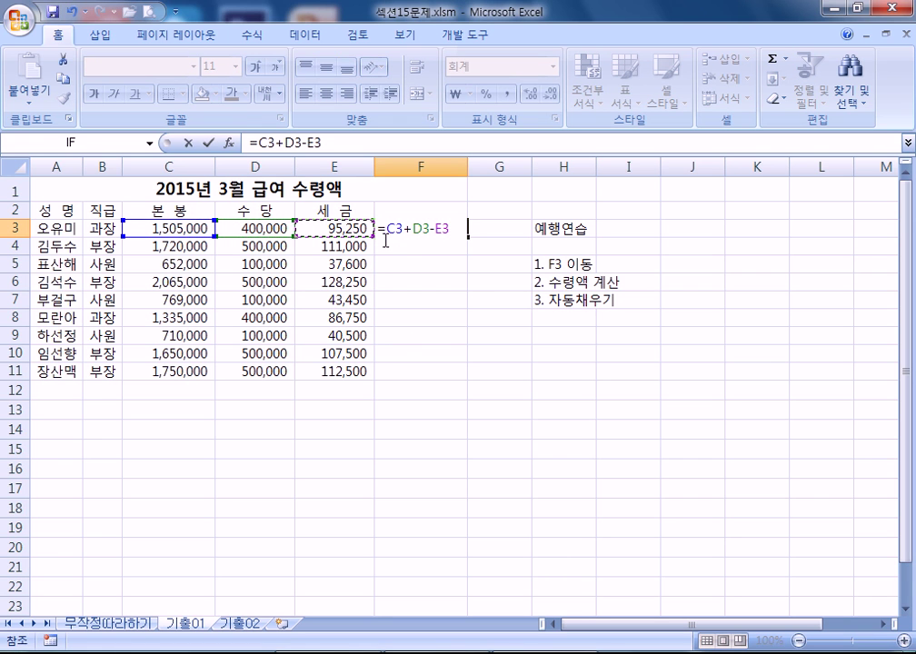
pyautogui.press('Return')
pyautogui.click(454, 229)
pyautogui.moveTo(467, 237); pyautogui.dragTo(470, 379)
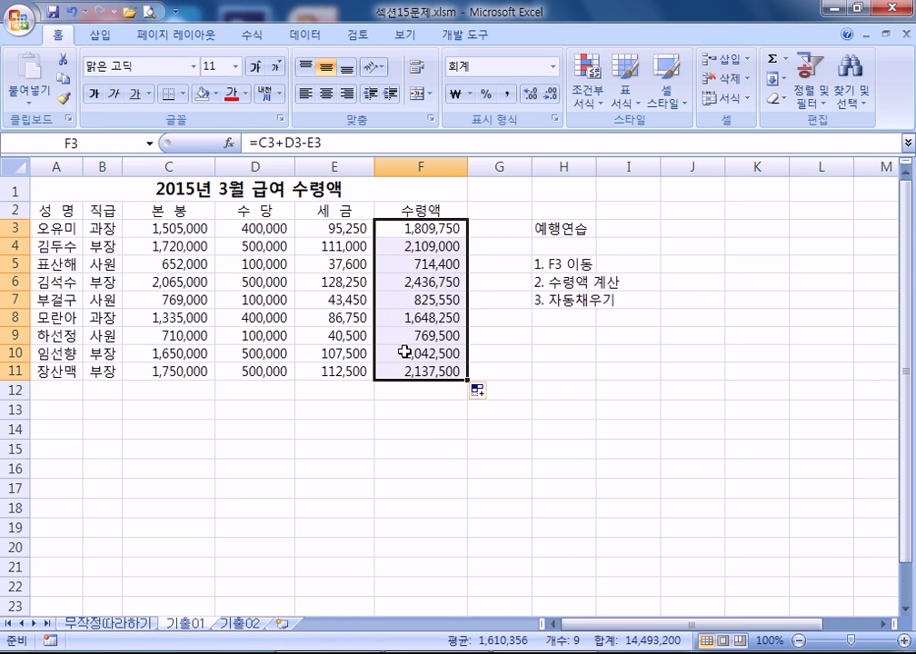
pyautogui.click(424, 391)
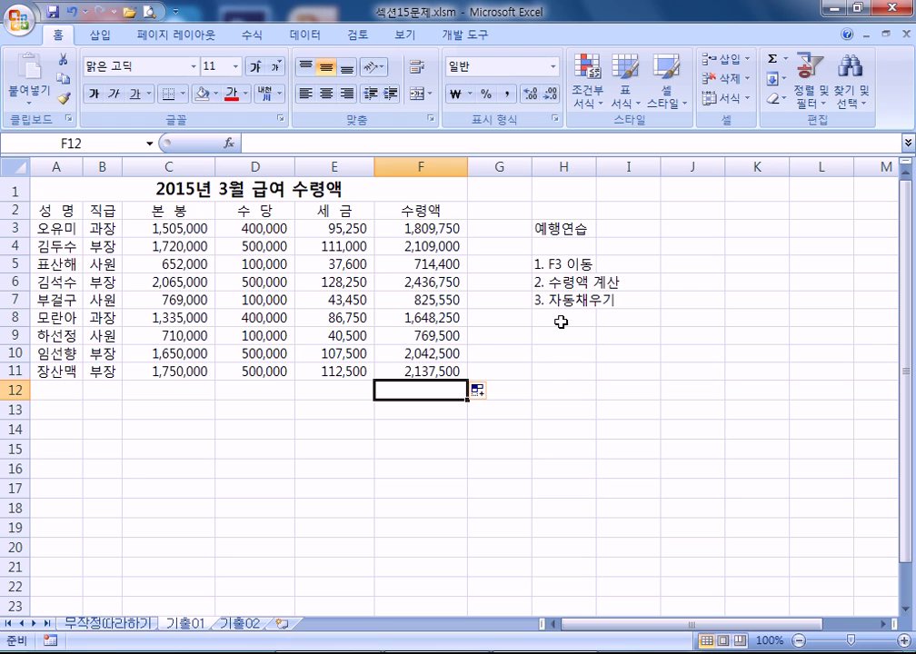
pyautogui.moveTo(420, 228); pyautogui.dragTo(421, 373)
pyautogui.press('Delete')
pyautogui.click(566, 350)
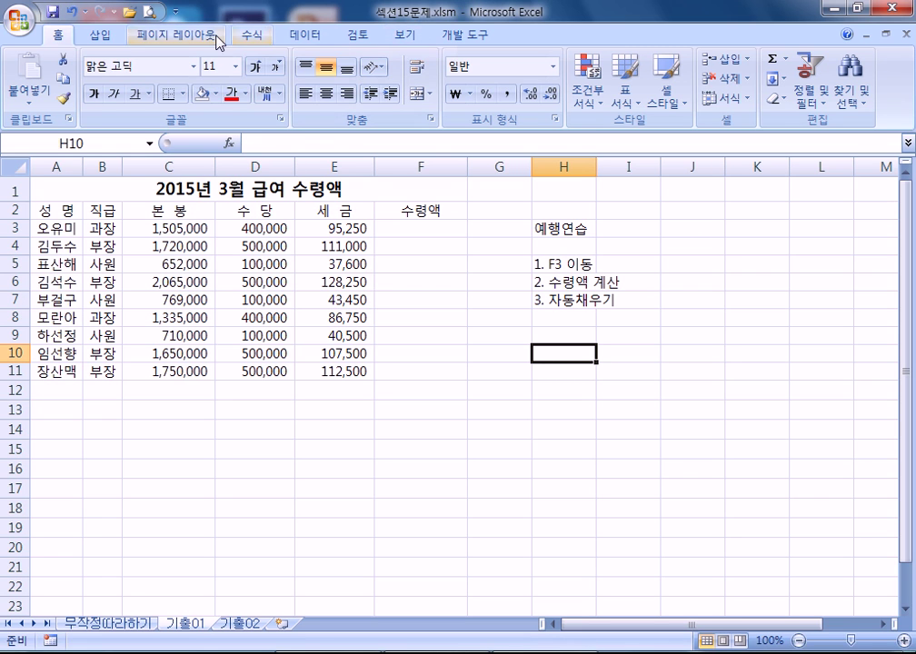
# - Draw a Sun basic shape spanning cells A13–A14 below the salary table
pyautogui.click(100, 35)
pyautogui.click(188, 91)
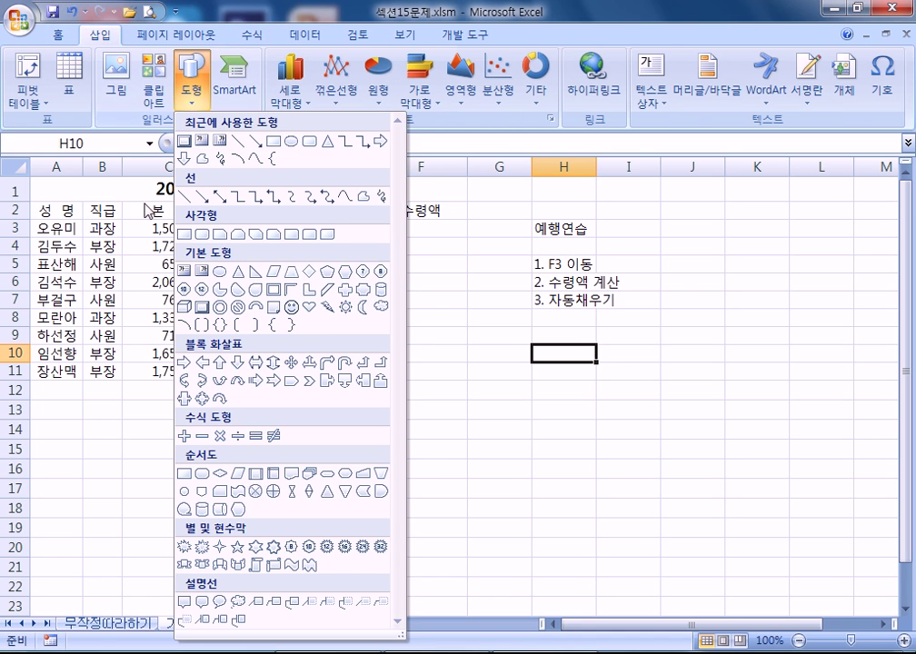
pyautogui.click(345, 309)
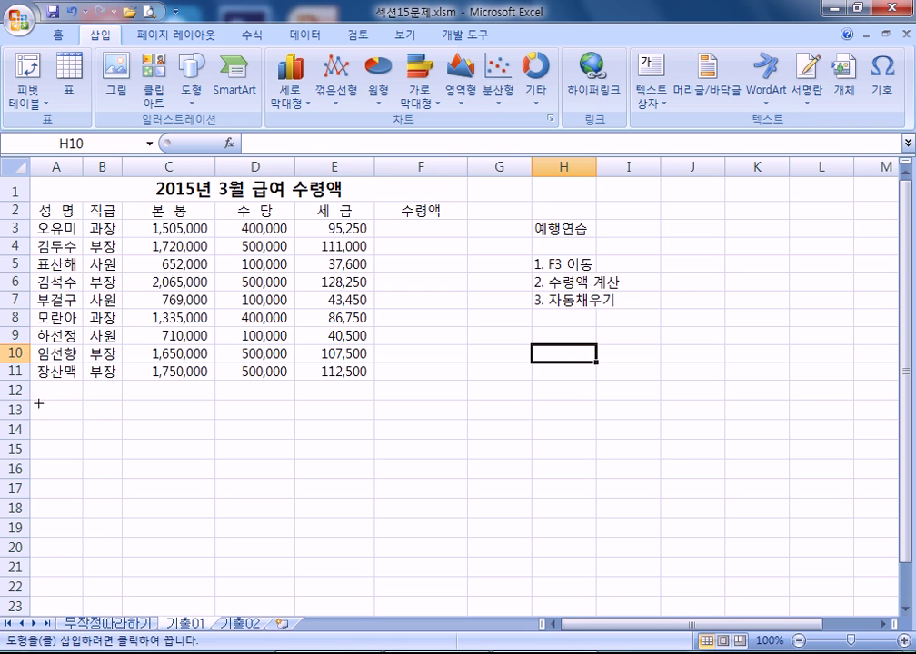
pyautogui.moveTo(41, 415); pyautogui.dragTo(83, 439)
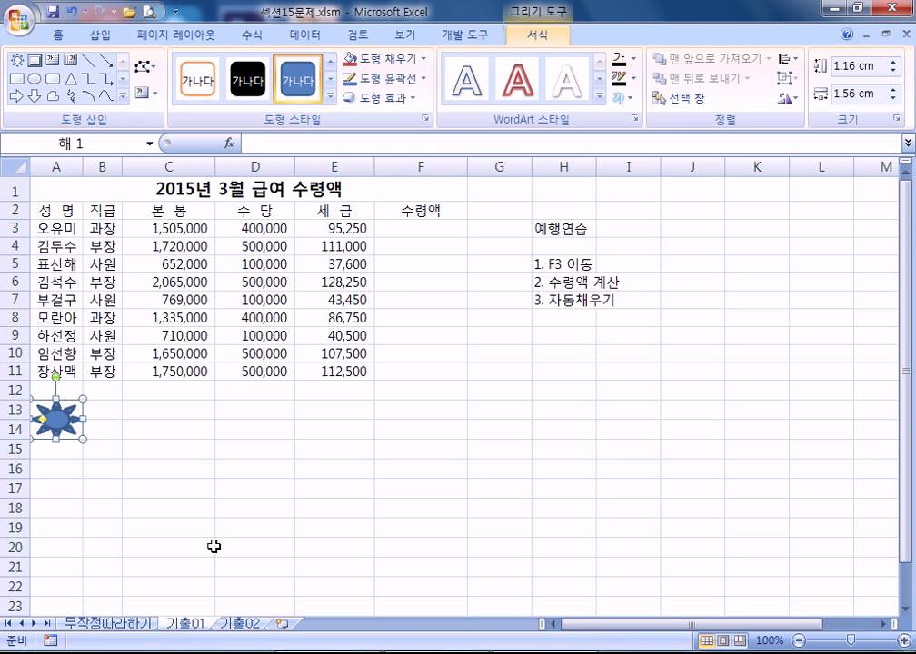
# - Show the Developer commands and open the sun shape's right-click menu
pyautogui.scroll(-1, 180, 536)
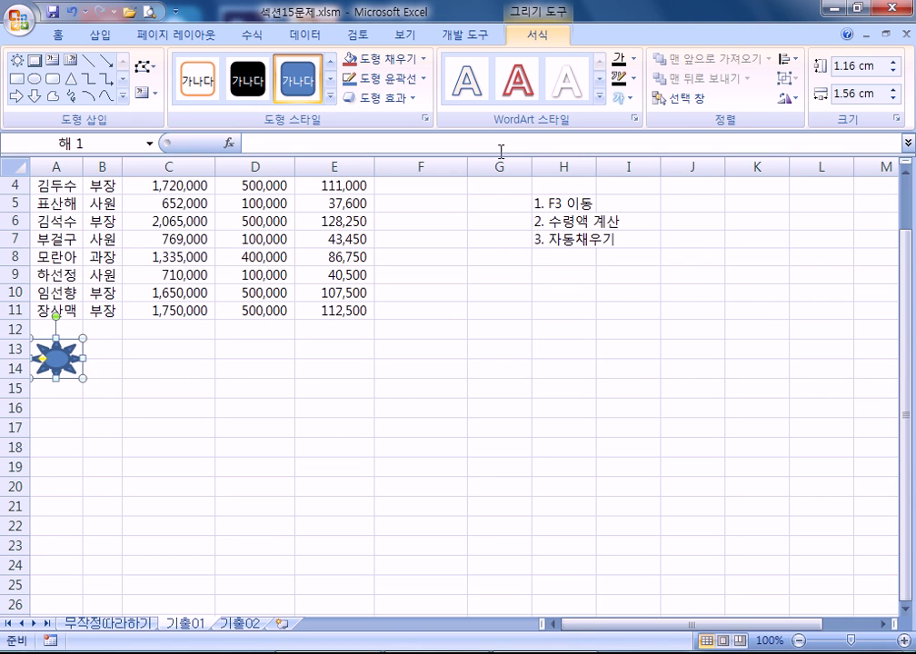
pyautogui.click(464, 36)
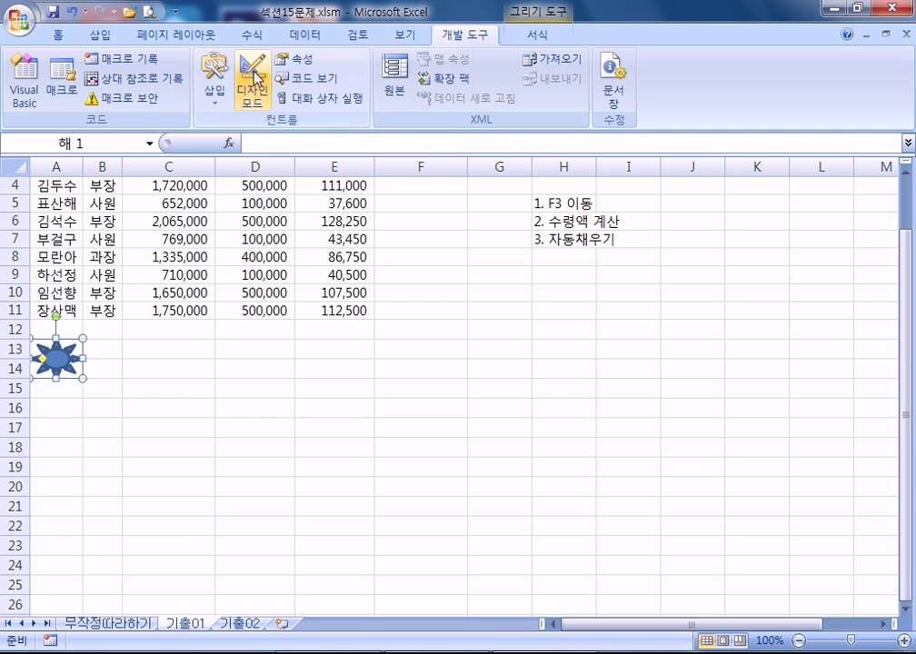
pyautogui.click(213, 100)
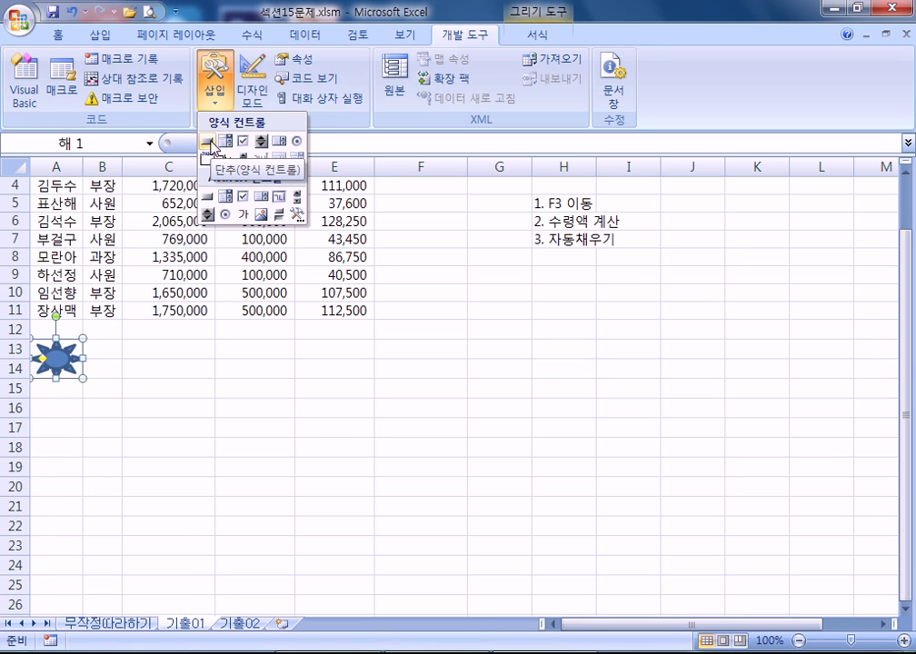
pyautogui.click(209, 143)
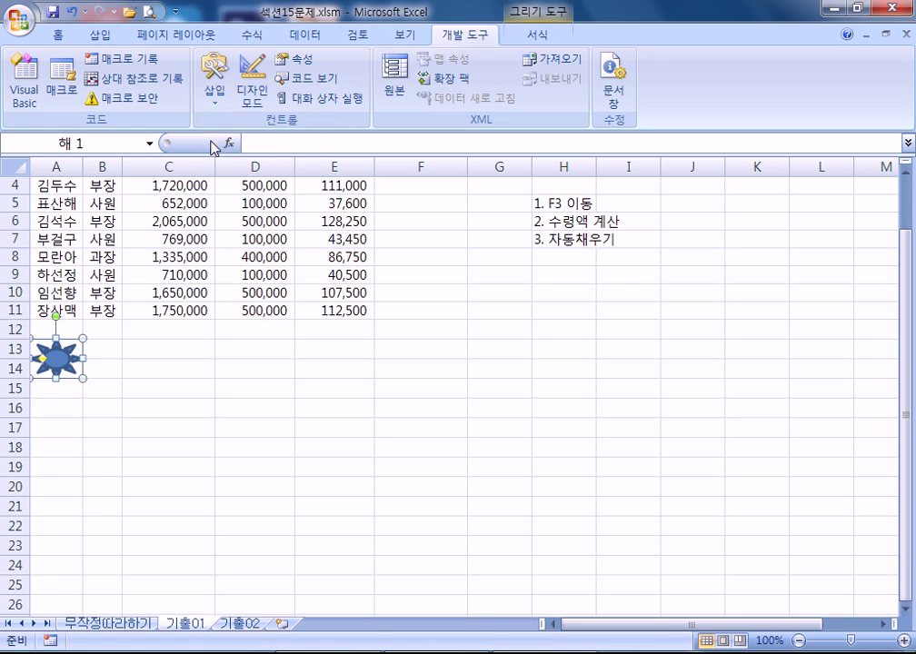
pyautogui.rightClick(62, 356)
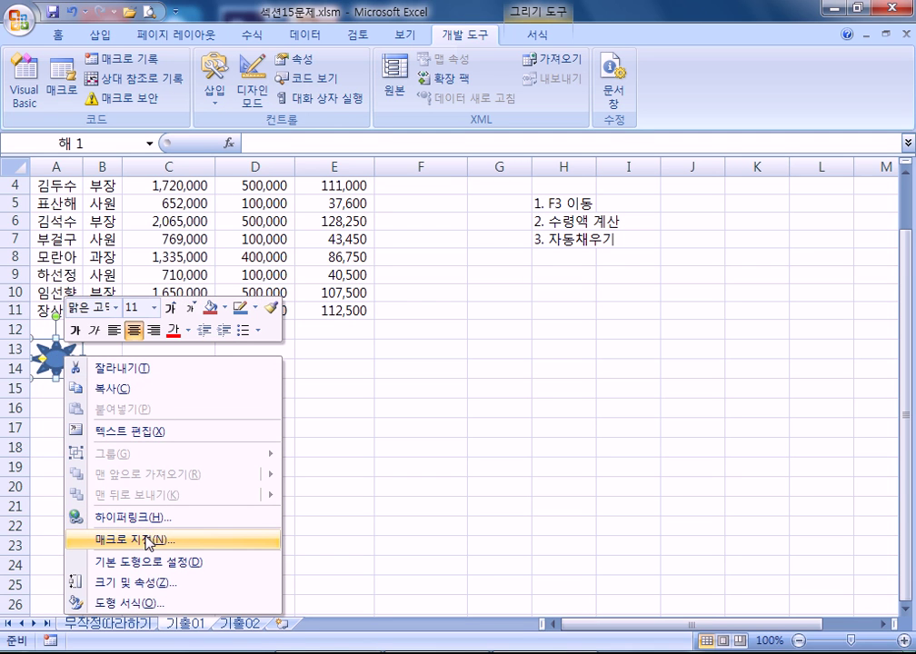
pyautogui.click(57, 341)
pyautogui.scroll(-1, 316, 452)
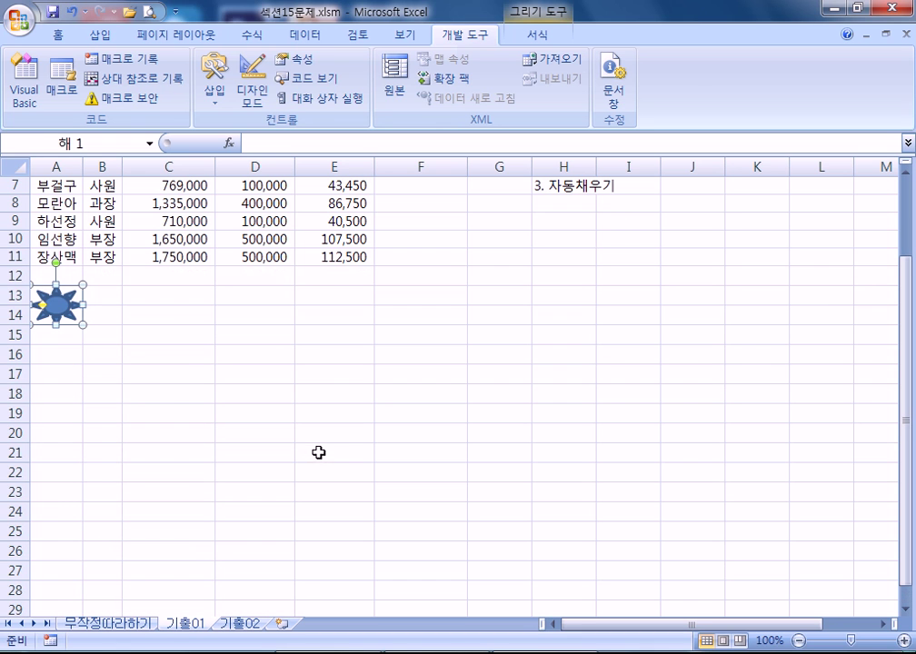
pyautogui.rightClick(62, 310)
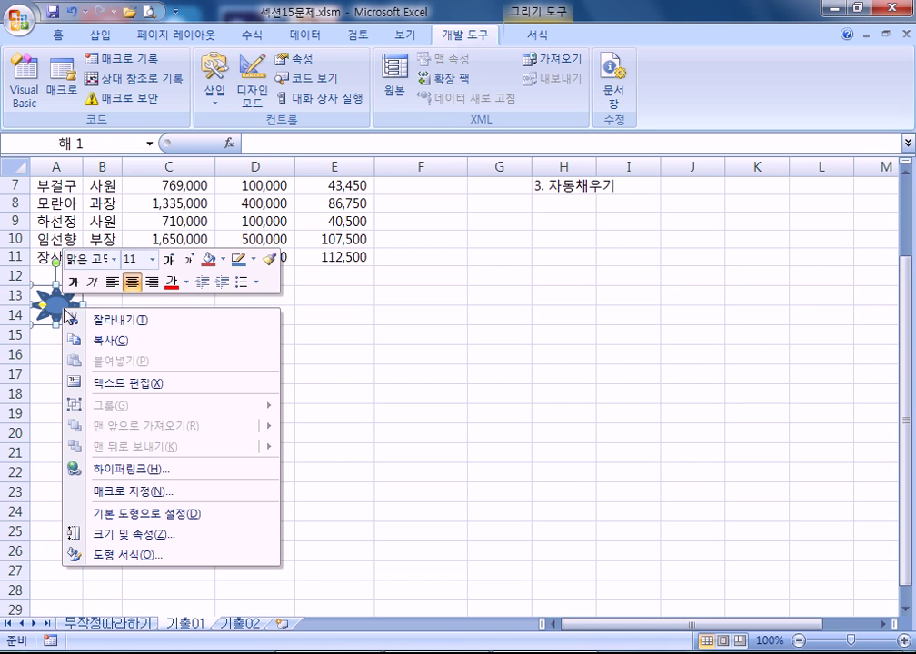
# - Assign the sun shape a new macro named 수령액 and begin recording it
pyautogui.click(136, 493)
pyautogui.moveTo(470, 211); pyautogui.dragTo(573, 227)
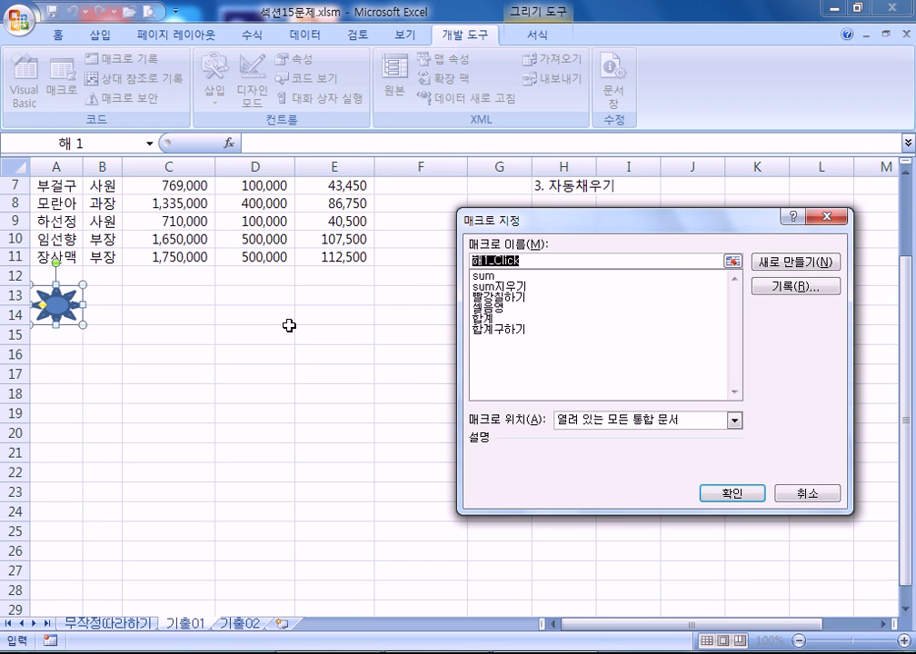
pyautogui.write('수령ㅇ')
pyautogui.write('액')
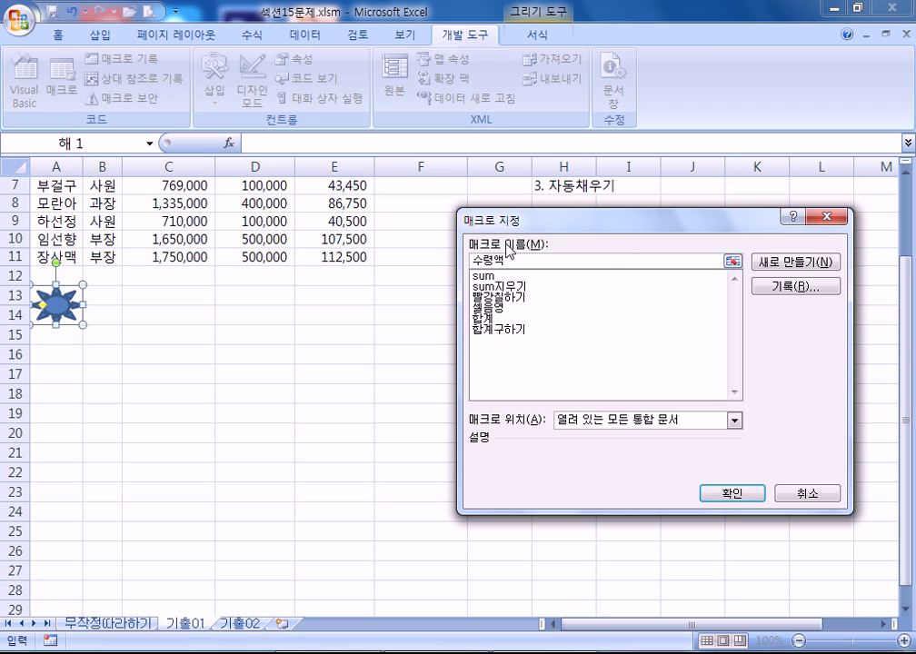
pyautogui.click(795, 289)
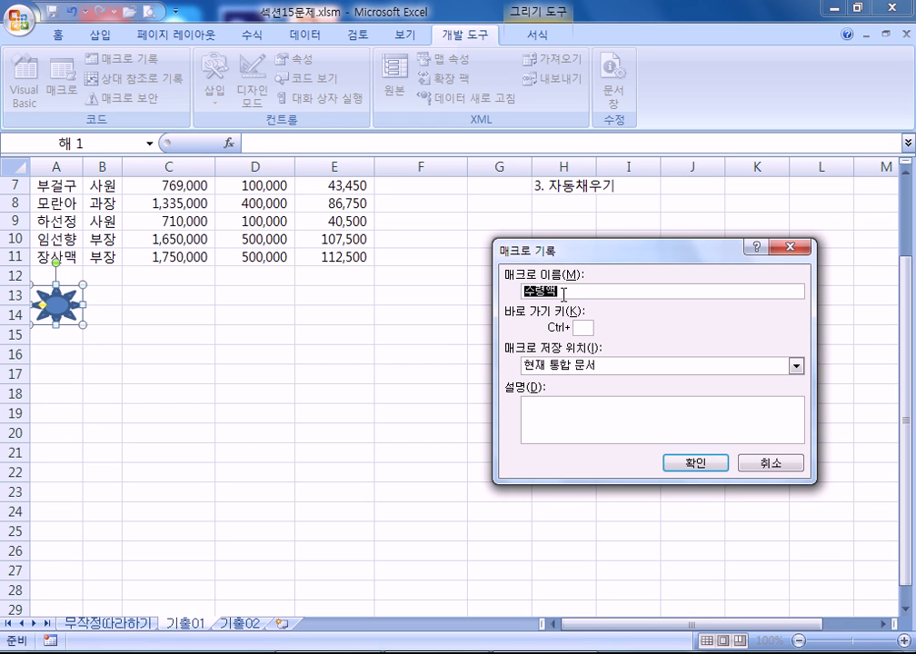
pyautogui.click(673, 462)
pyautogui.scroll(2, 485, 469)
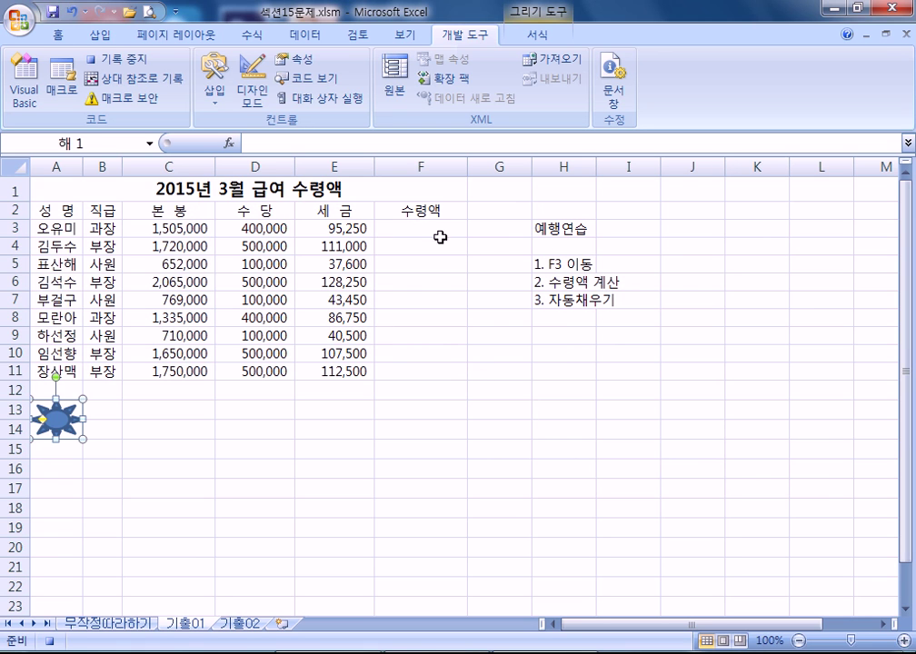
# - Enter the formula =C3+D3-E3 in F3
pyautogui.click(410, 229)
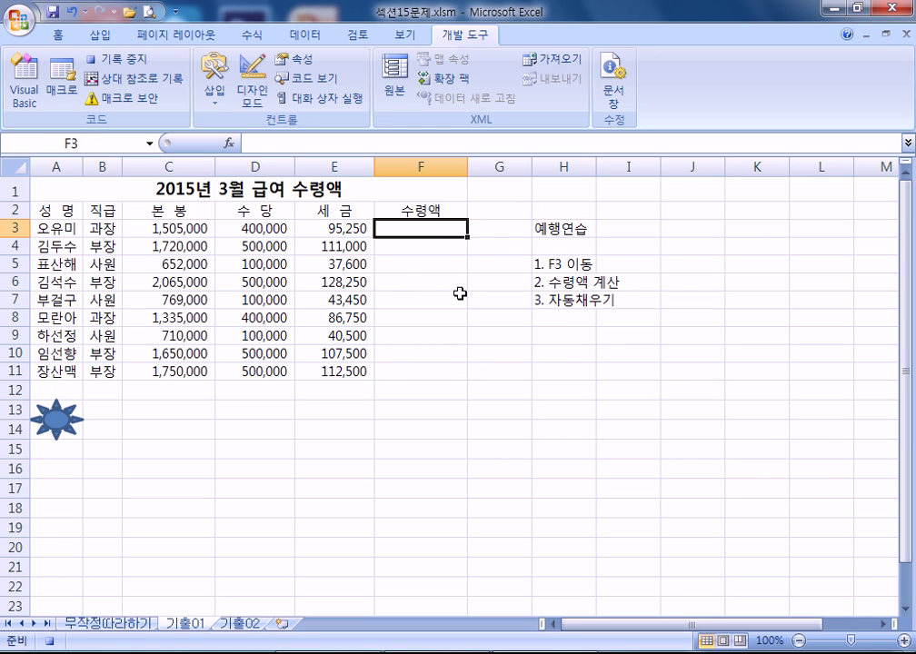
pyautogui.write('=')
pyautogui.click(162, 229)
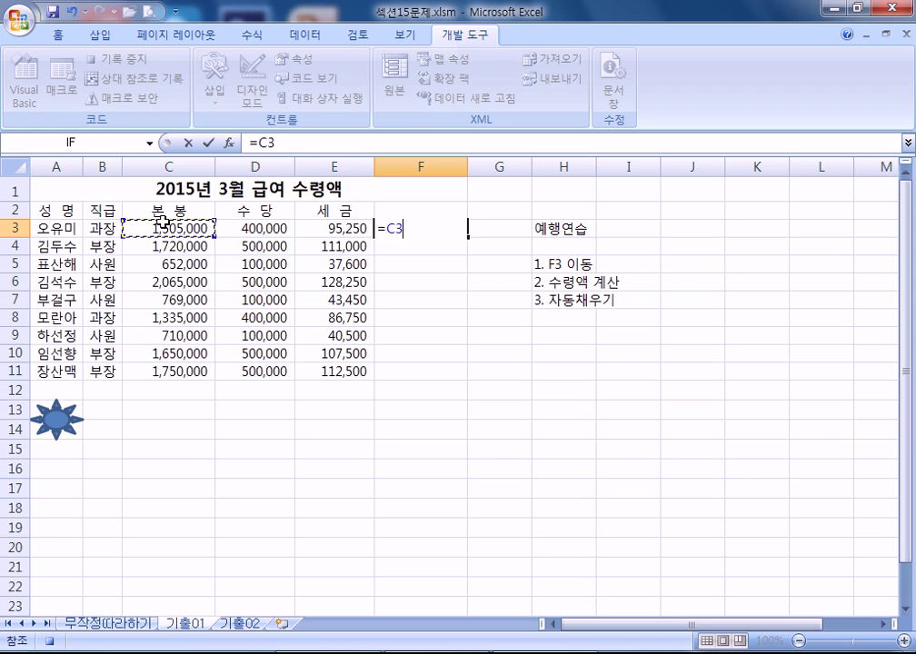
pyautogui.write('+')
pyautogui.click(282, 231)
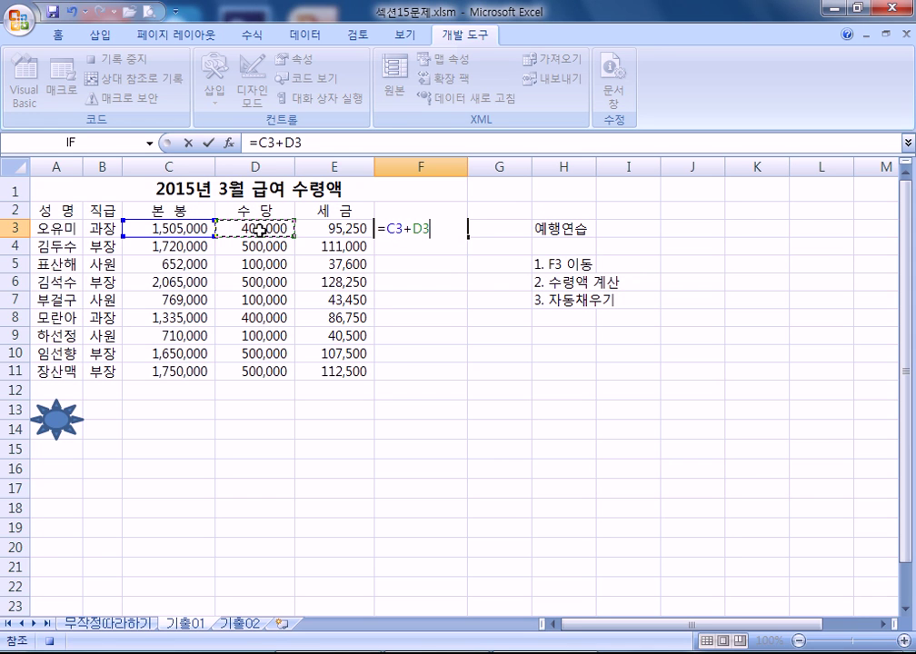
pyautogui.write('-')
pyautogui.click(336, 228)
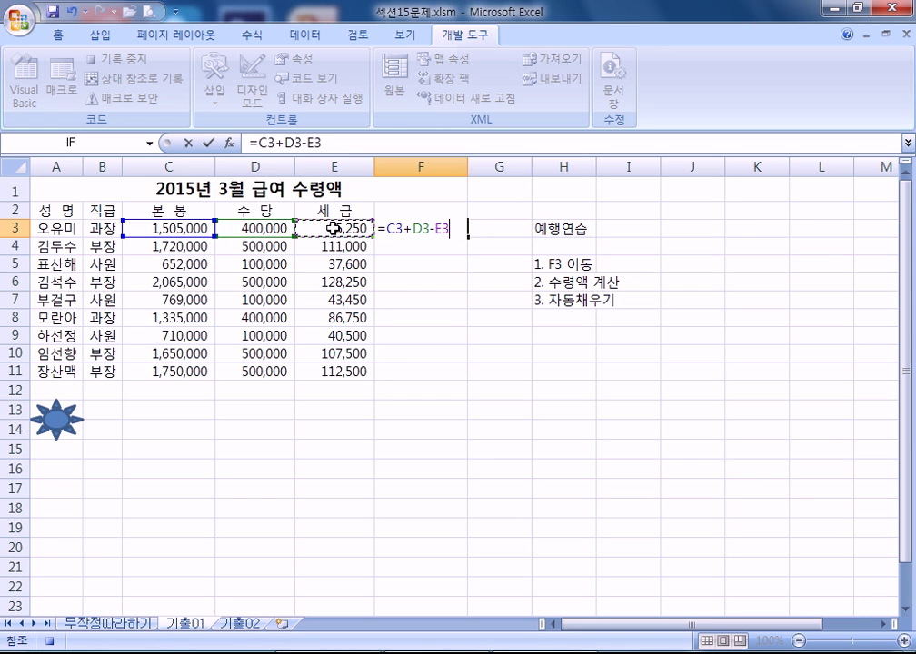
pyautogui.press('Return')
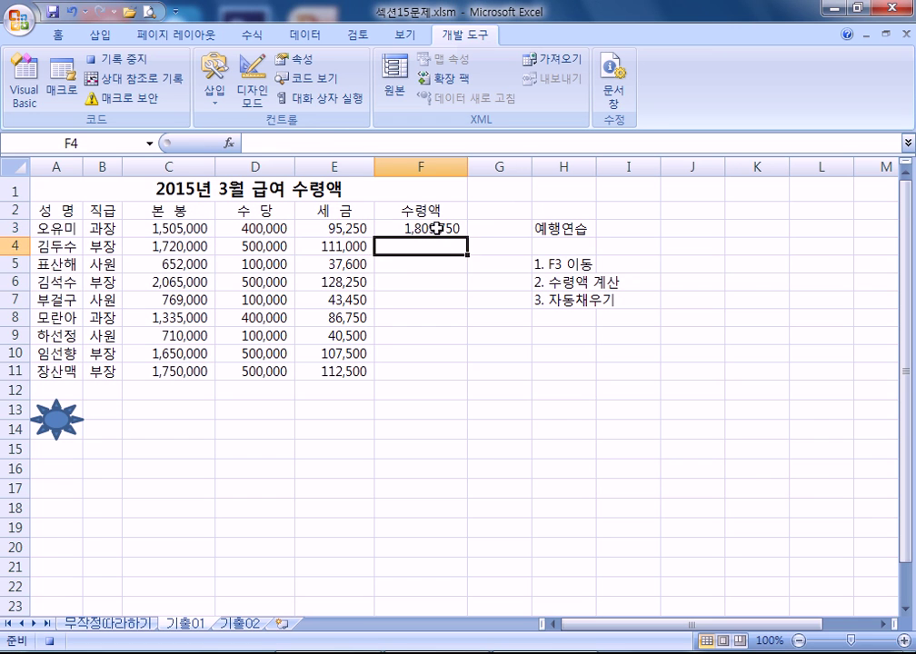
# - Fill the F3 formula down to F11, stop recording, and select F3:F11
pyautogui.click(419, 229)
pyautogui.moveTo(467, 238); pyautogui.dragTo(464, 379)
pyautogui.click(419, 390)
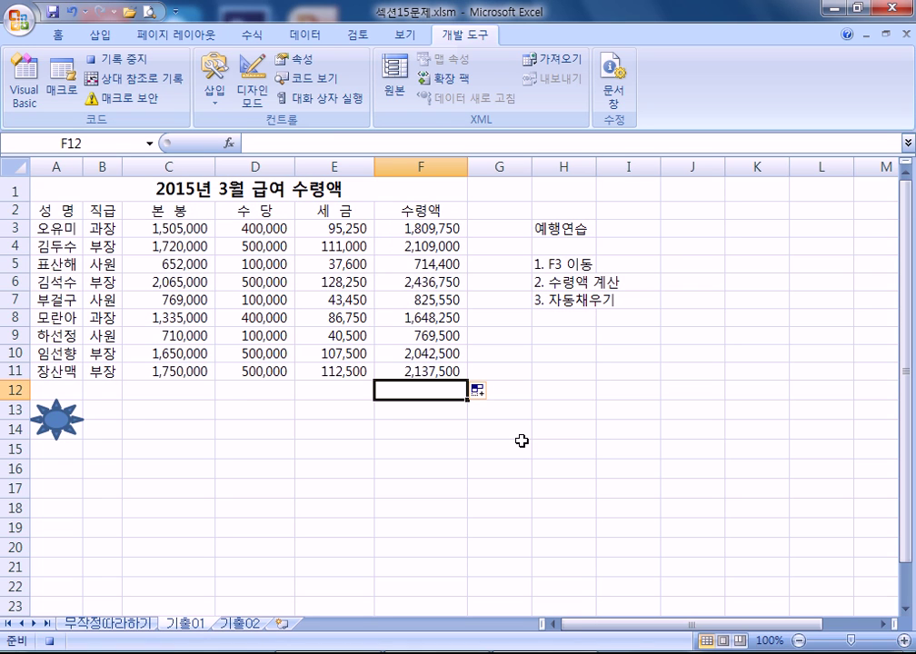
pyautogui.click(118, 60)
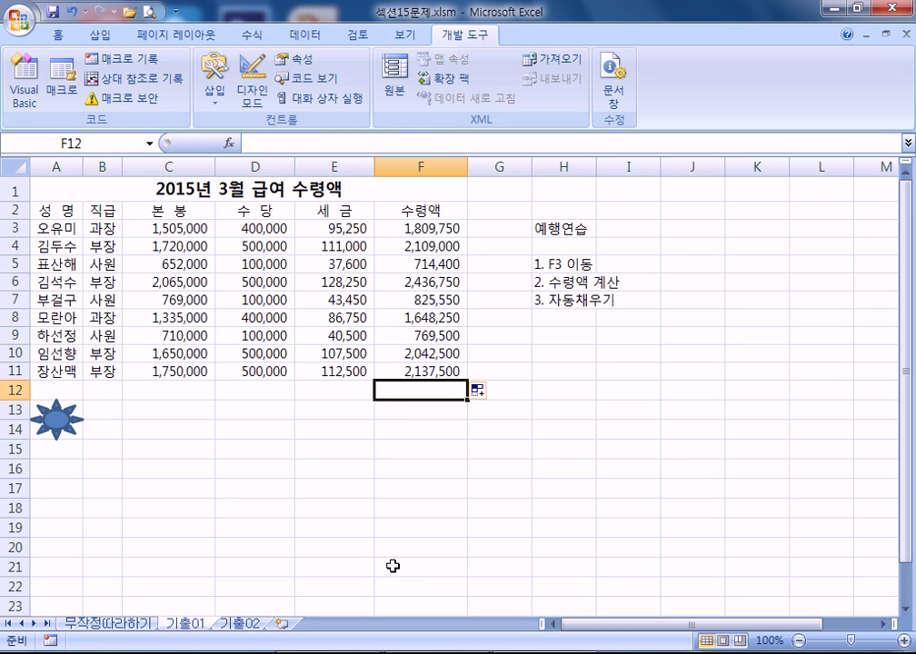
pyautogui.moveTo(414, 227); pyautogui.dragTo(405, 368)
# - Clear F3:F11, run the sun shape's macro to refill it, then undo
pyautogui.press('Delete')
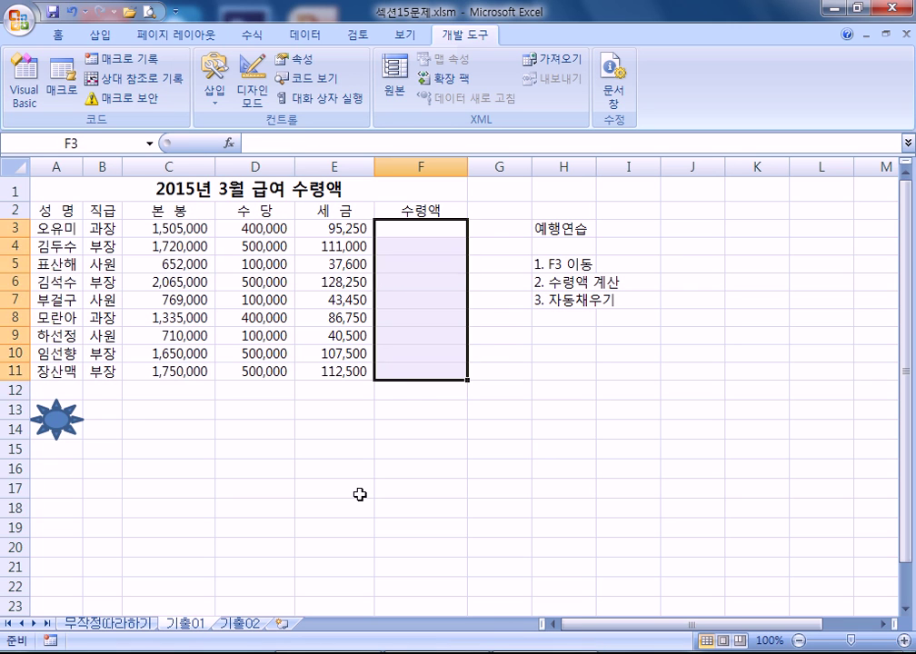
pyautogui.click(367, 494)
pyautogui.click(52, 425)
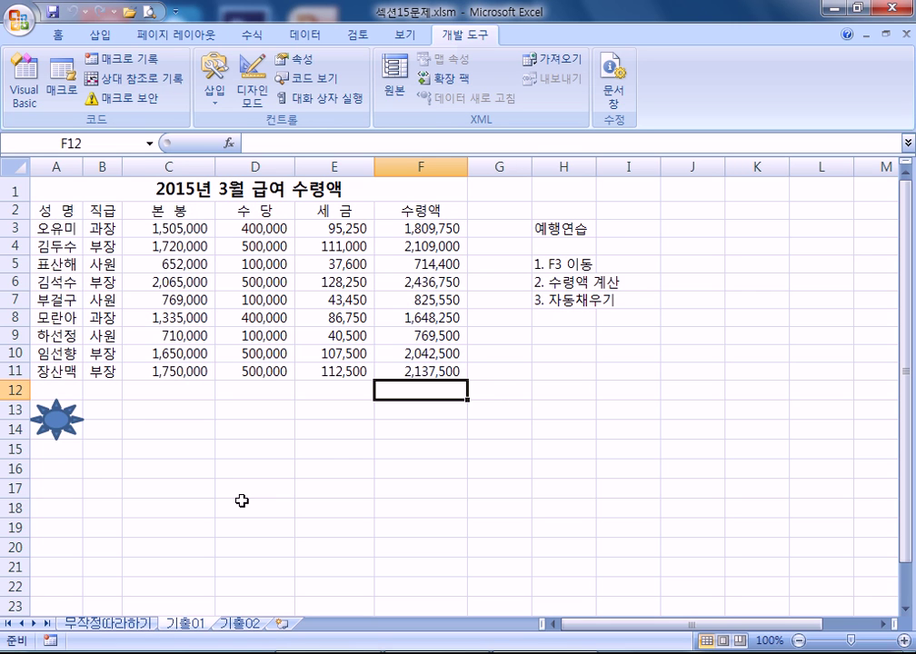
pyautogui.hotkey('ctrl', 'q')
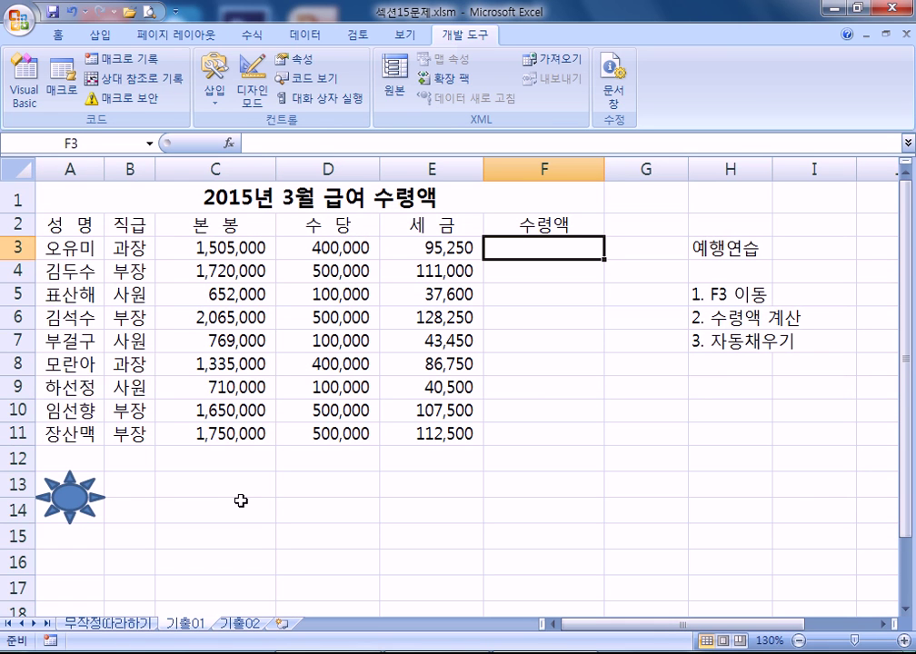
# - Start entering =C3+D3-E3 in F3 by referencing C3, D3 and E3
pyautogui.write('=')
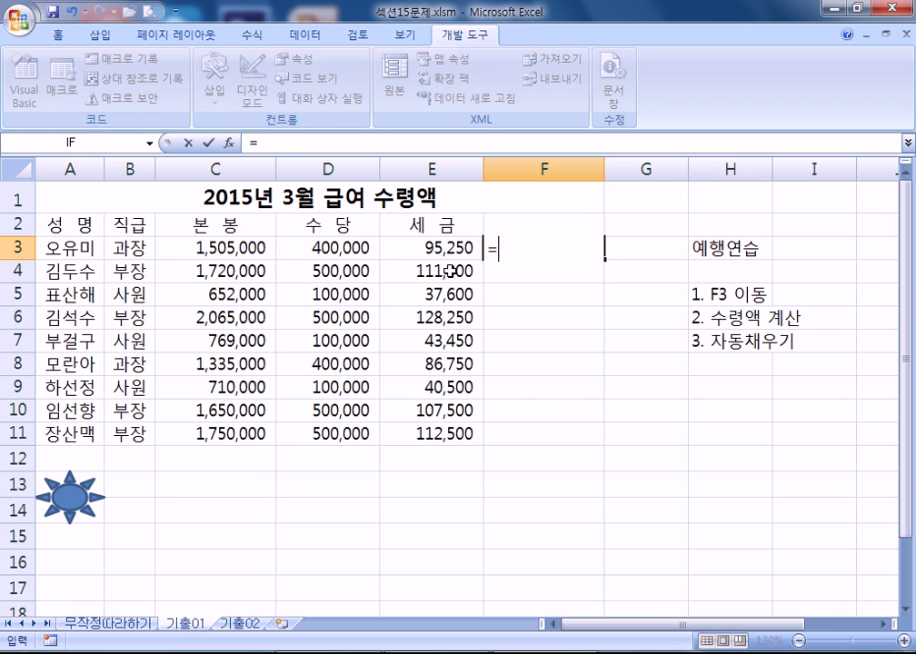
pyautogui.click(225, 248)
pyautogui.write('+')
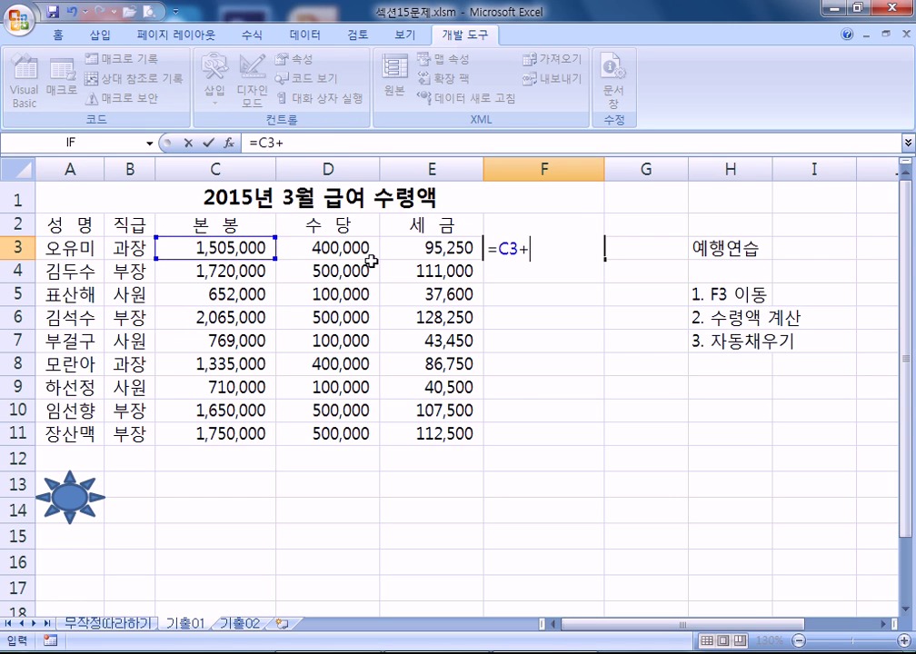
pyautogui.click(332, 248)
pyautogui.write('-')
pyautogui.click(413, 249)
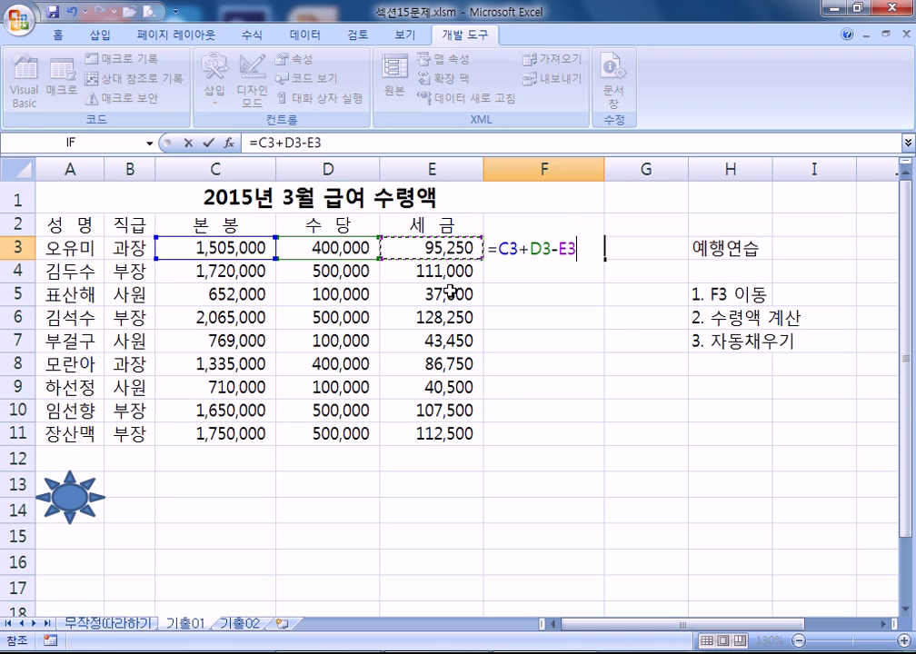
# - Enter =C3+D3-E3 in F3 and fill it down through F11 for net pay amounts
pyautogui.press('Return')
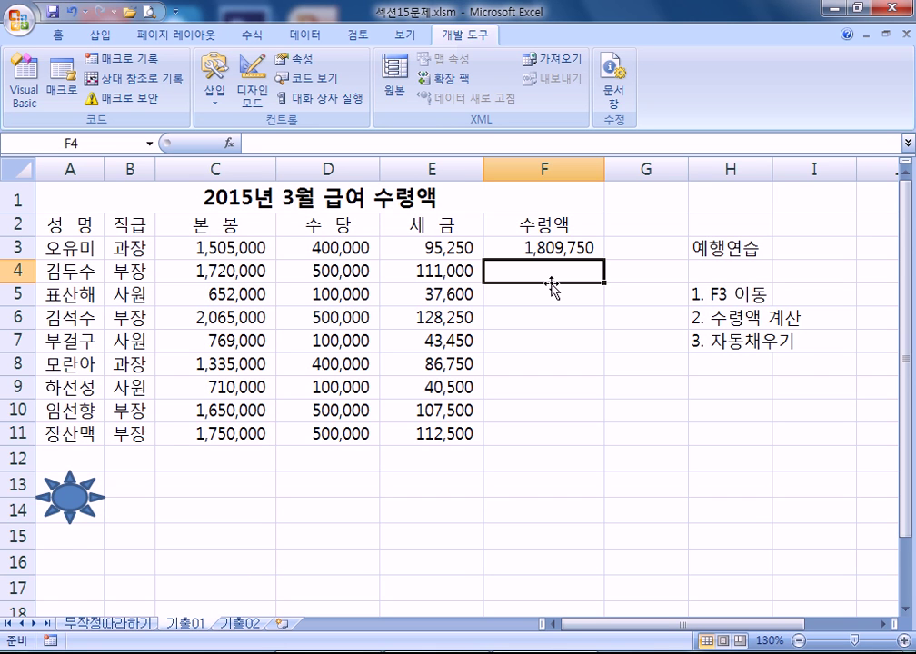
pyautogui.click(578, 249)
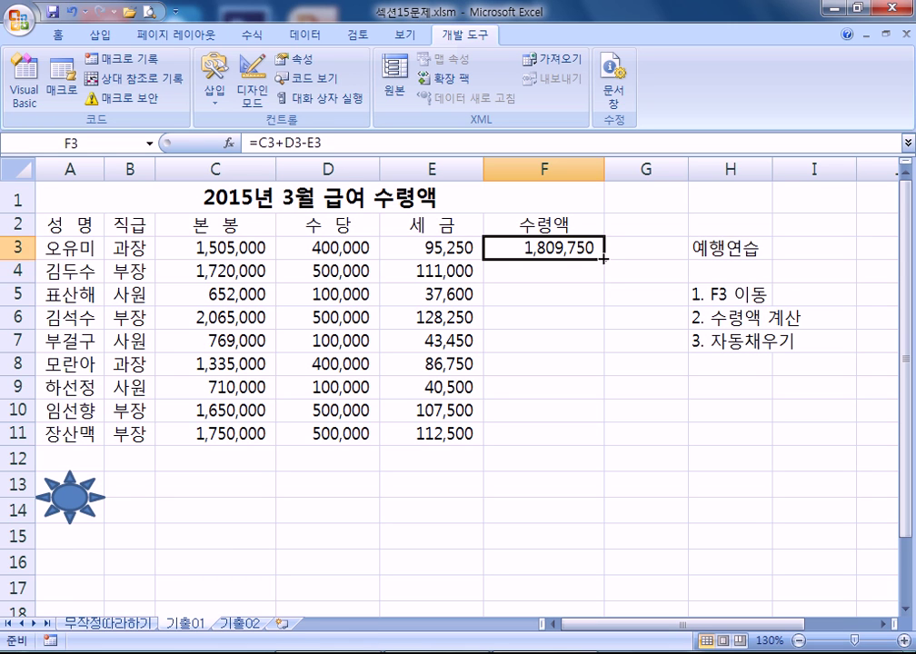
pyautogui.moveTo(607, 269); pyautogui.dragTo(606, 445)
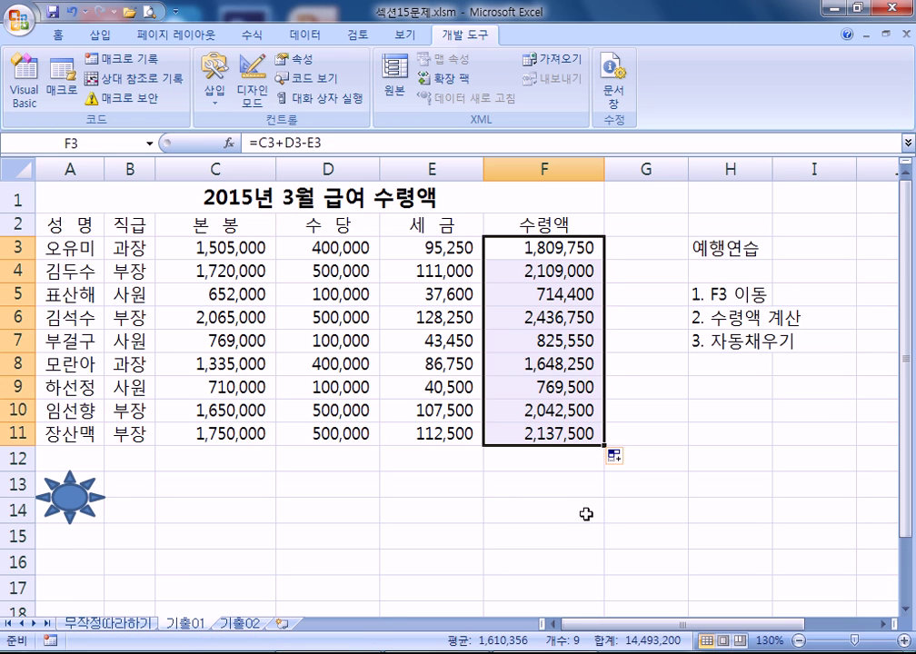
pyautogui.click(564, 468)
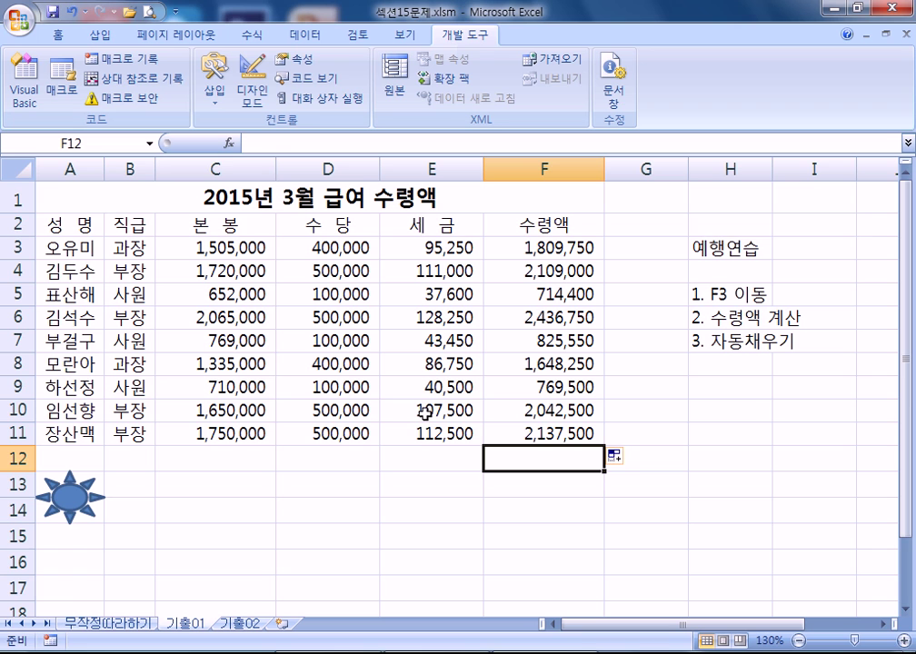
pyautogui.click(492, 529)
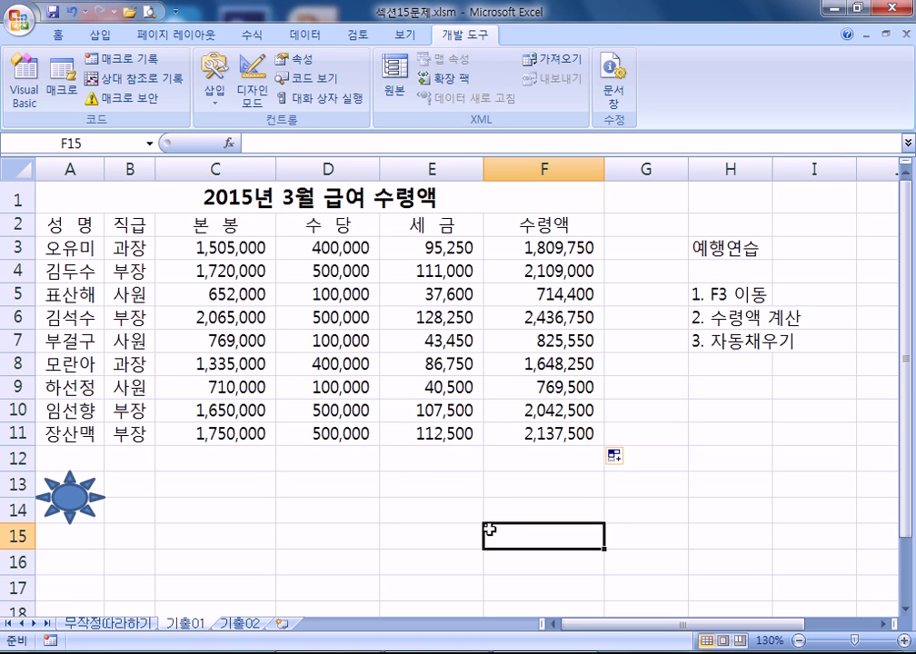
pyautogui.moveTo(169, 483); pyautogui.dragTo(186, 475)
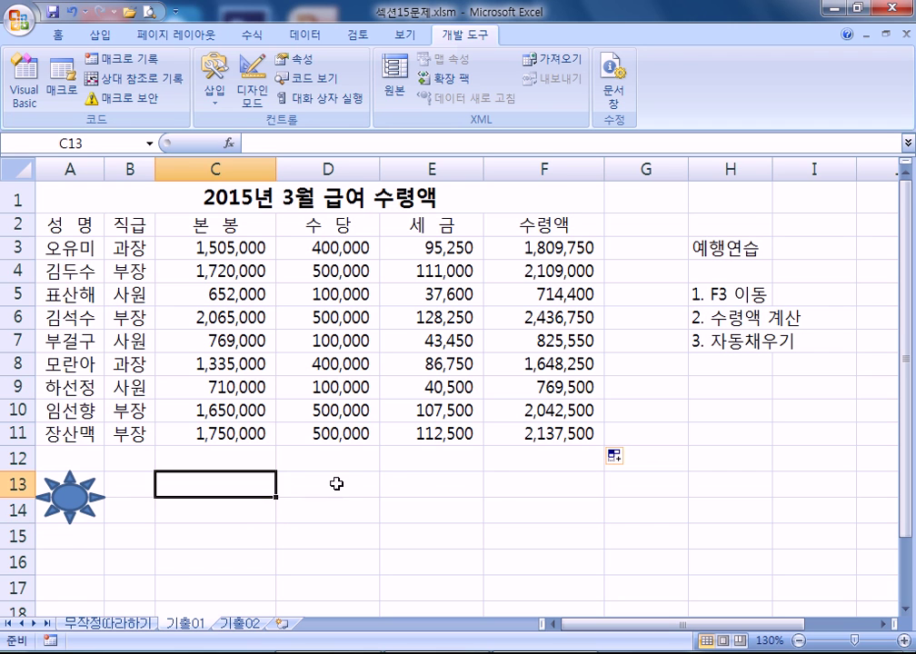
pyautogui.click(384, 483)
# - Draw a Bevel shape over C13:C14 and trim its height to 1.16 cm
pyautogui.click(100, 35)
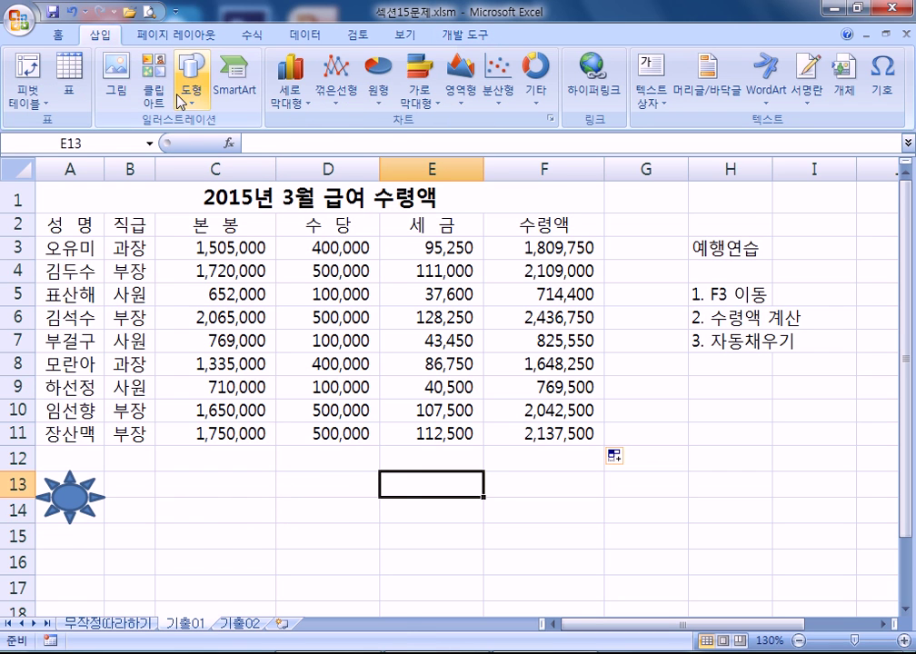
pyautogui.click(193, 95)
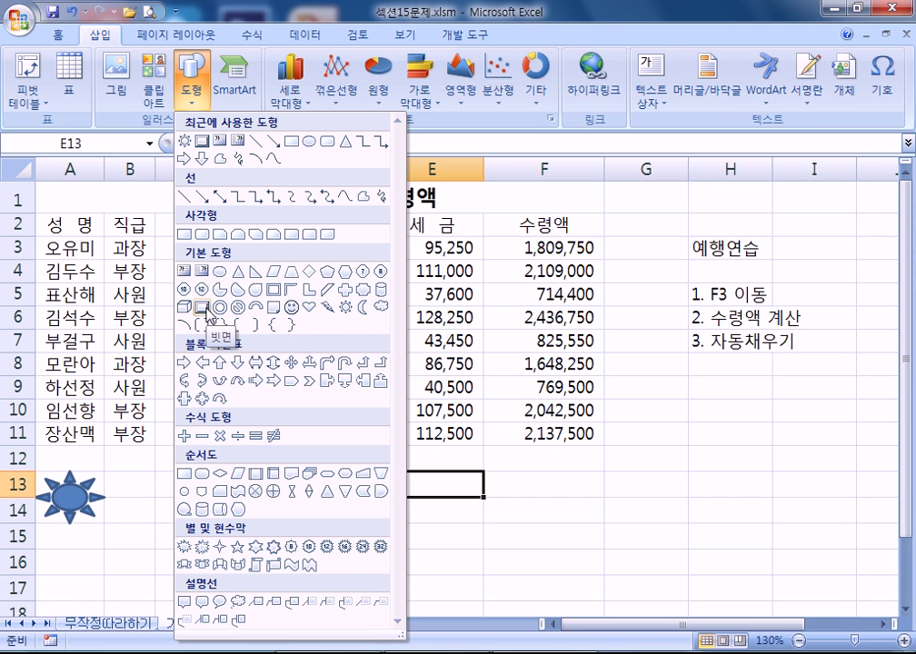
pyautogui.click(206, 310)
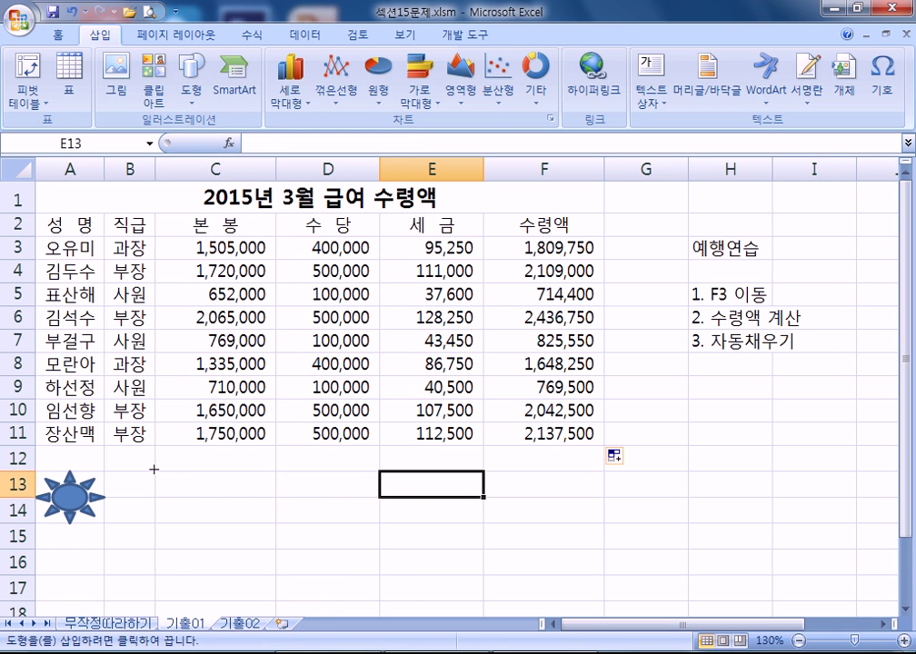
pyautogui.press('alt')
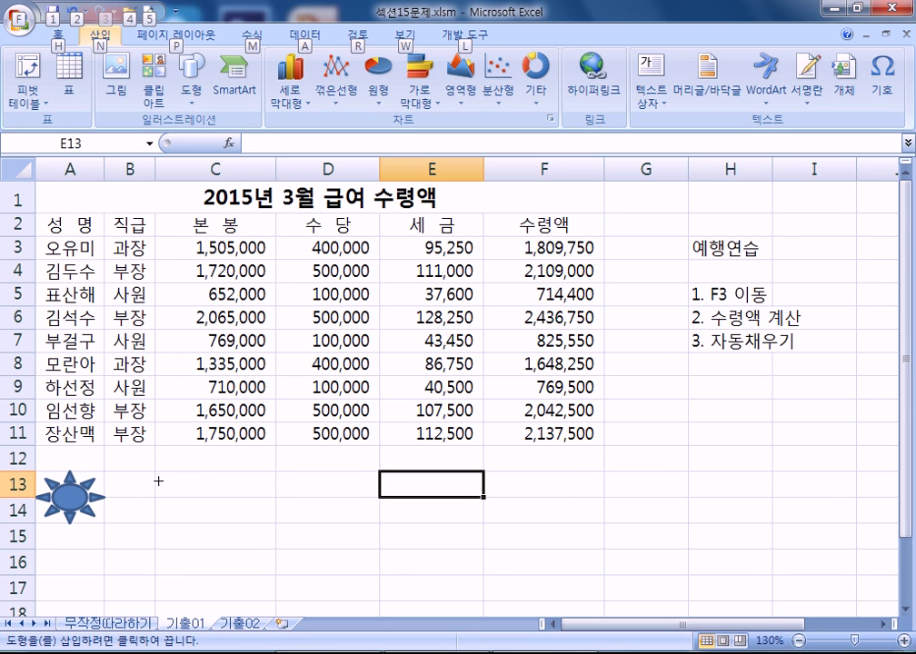
pyautogui.moveTo(155, 471)
pyautogui.mouseDown()
pyautogui.moveTo(202, 486)
pyautogui.moveTo(251, 518)
pyautogui.moveTo(242, 522)
pyautogui.moveTo(243, 493)
pyautogui.moveTo(180, 483)
pyautogui.moveTo(211, 463)
pyautogui.moveTo(321, 515)
pyautogui.moveTo(221, 529)
pyautogui.moveTo(214, 515)
pyautogui.moveTo(216, 527)
pyautogui.moveTo(265, 527)
pyautogui.moveTo(268, 496)
pyautogui.moveTo(329, 516)
pyautogui.moveTo(245, 503)
pyautogui.moveTo(248, 524)
pyautogui.mouseUp()
pyautogui.scroll(-2, 450, 549)
pyautogui.scroll(2, 449, 549)
pyautogui.keyDown('ctrl'); pyautogui.scroll(-2, 445, 538); pyautogui.keyUp('ctrl')
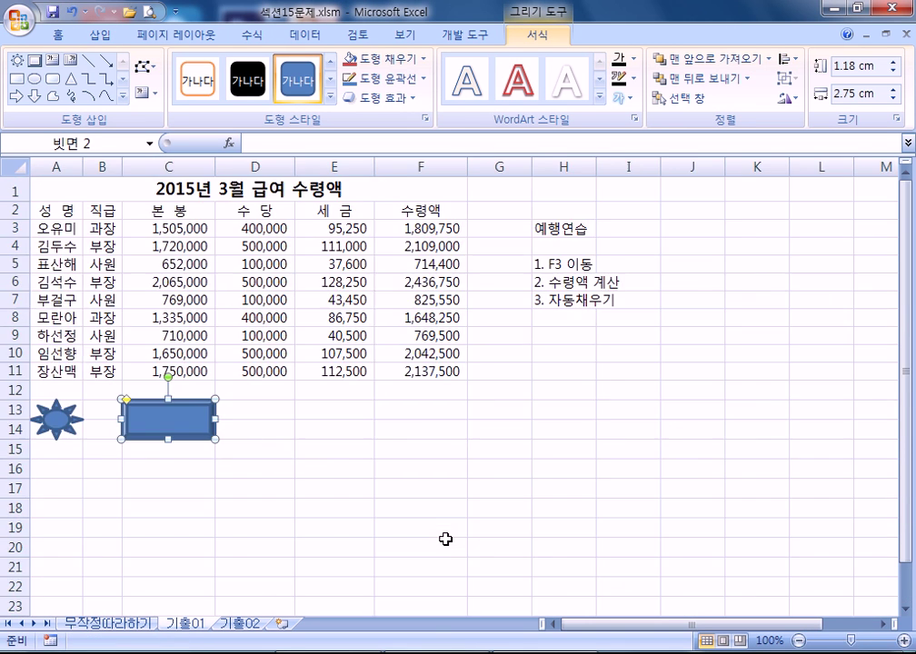
pyautogui.moveTo(169, 439); pyautogui.dragTo(168, 439)
pyautogui.moveTo(44, 207); pyautogui.dragTo(423, 374)
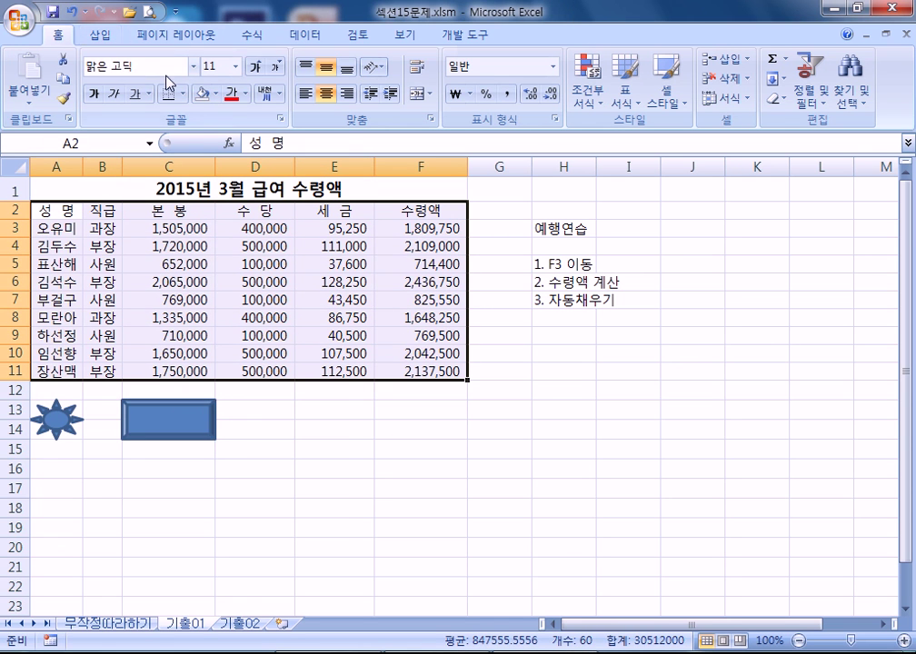
pyautogui.click(182, 94)
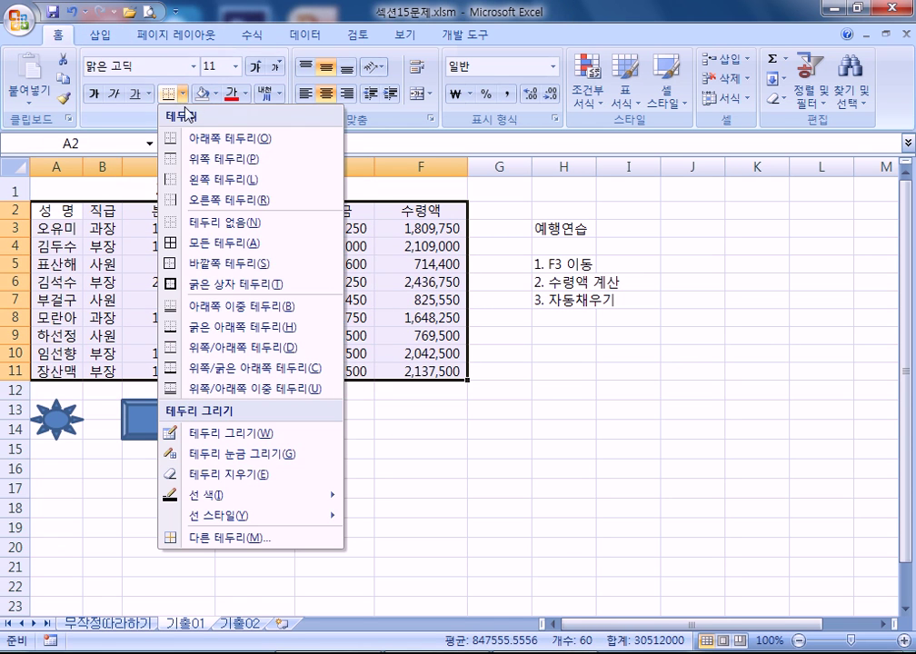
pyautogui.click(208, 242)
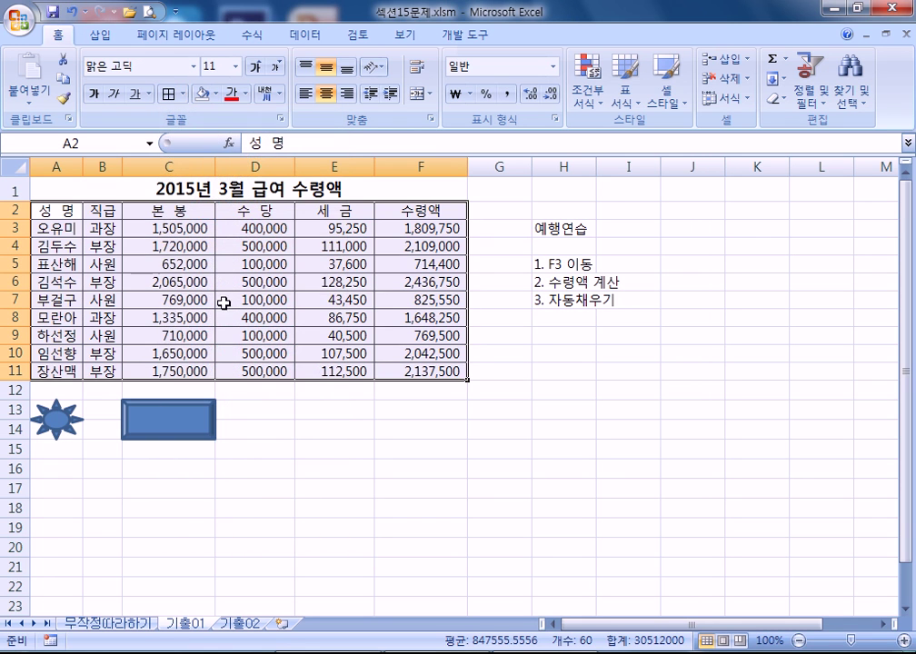
pyautogui.click(181, 94)
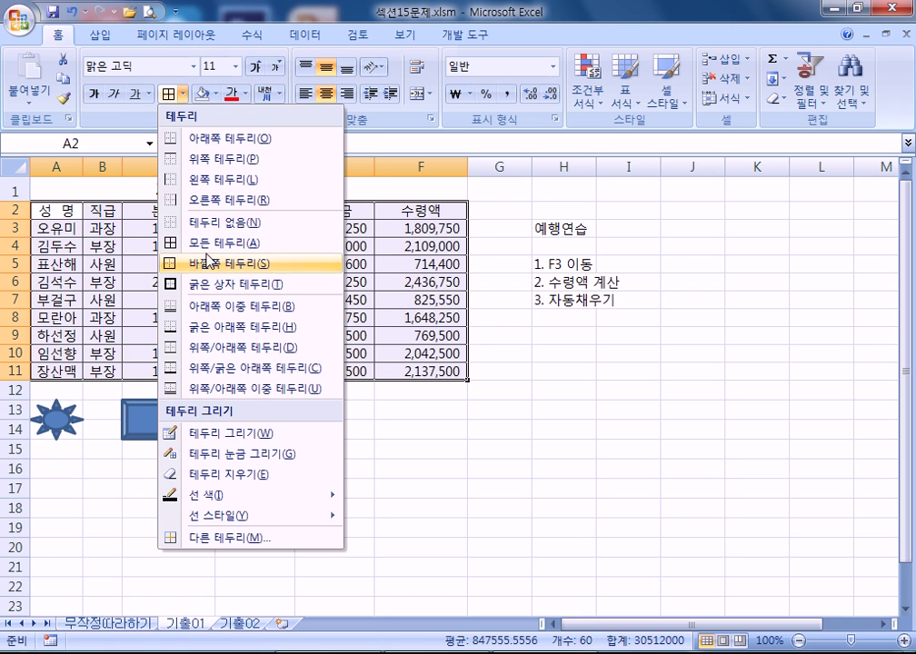
pyautogui.click(207, 222)
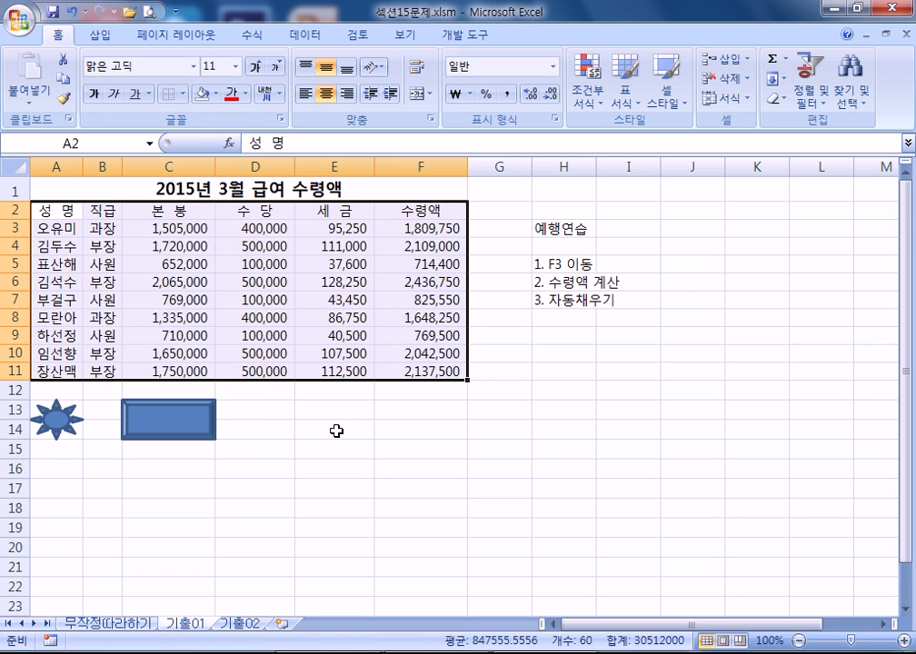
pyautogui.click(337, 427)
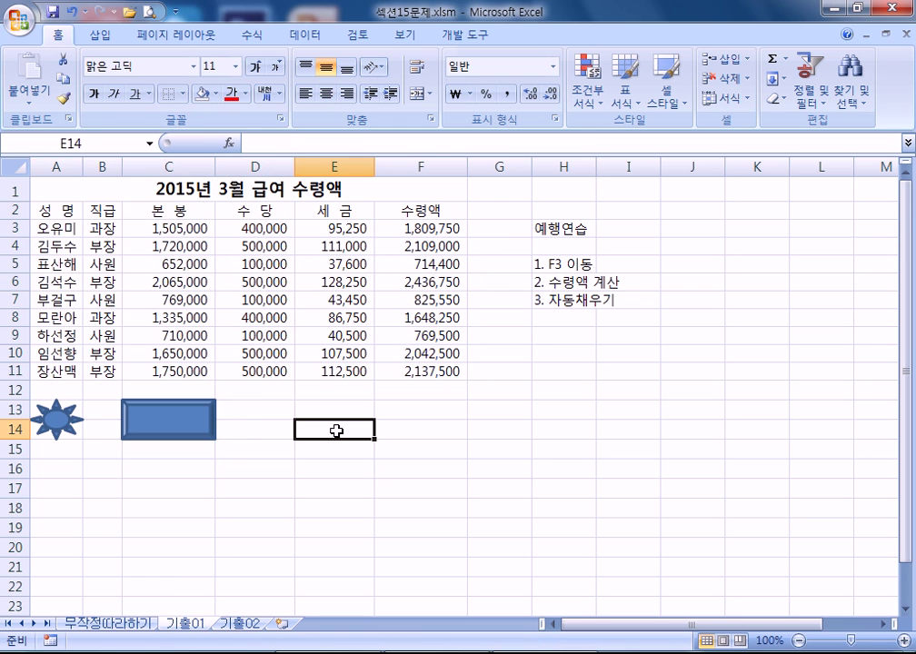
# - Assign a new macro named 서식 to the bevel rectangle and start recording it
pyautogui.rightClick(200, 419)
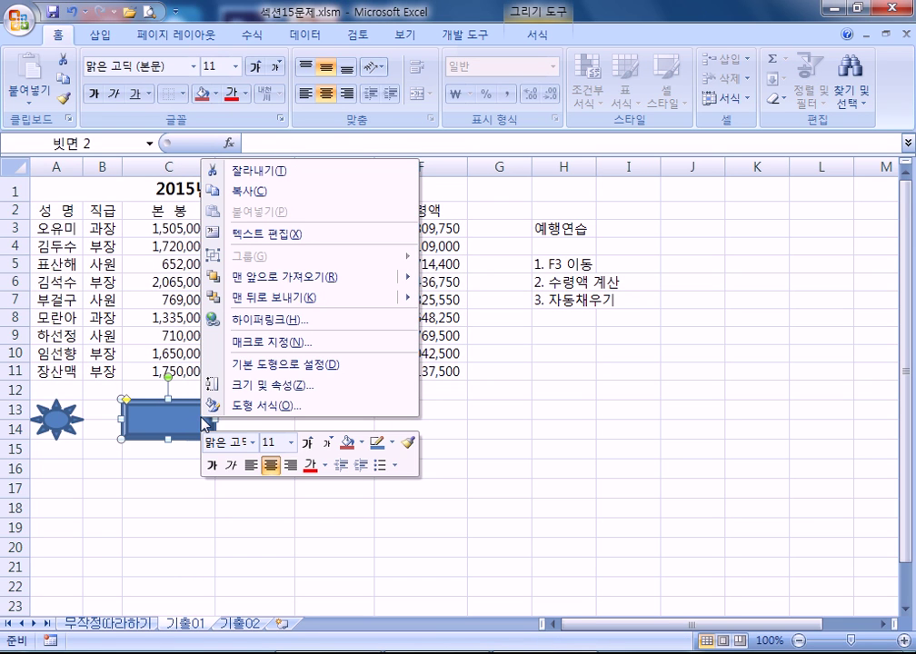
pyautogui.click(289, 350)
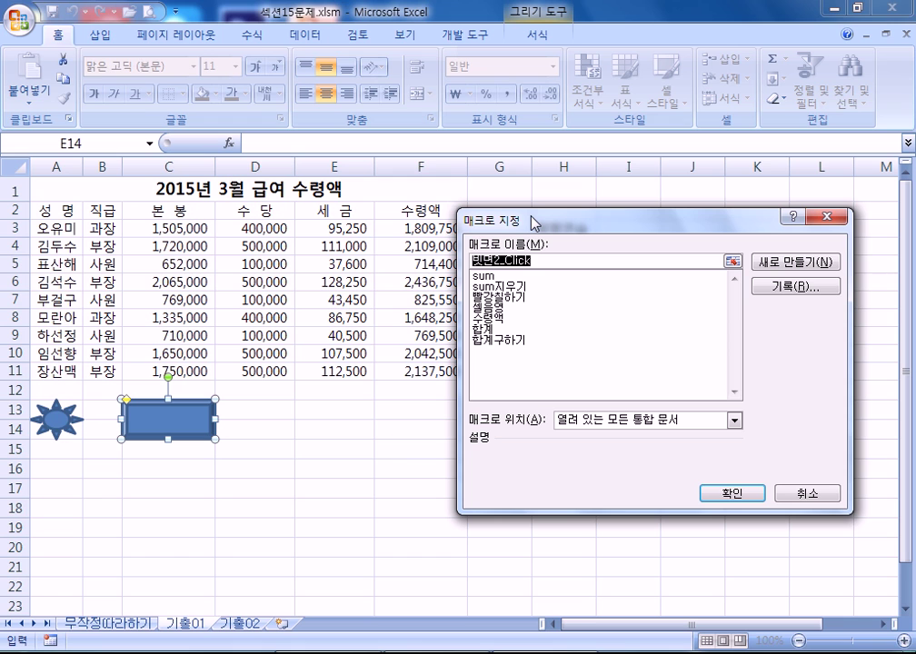
pyautogui.write('서시ㄱ')
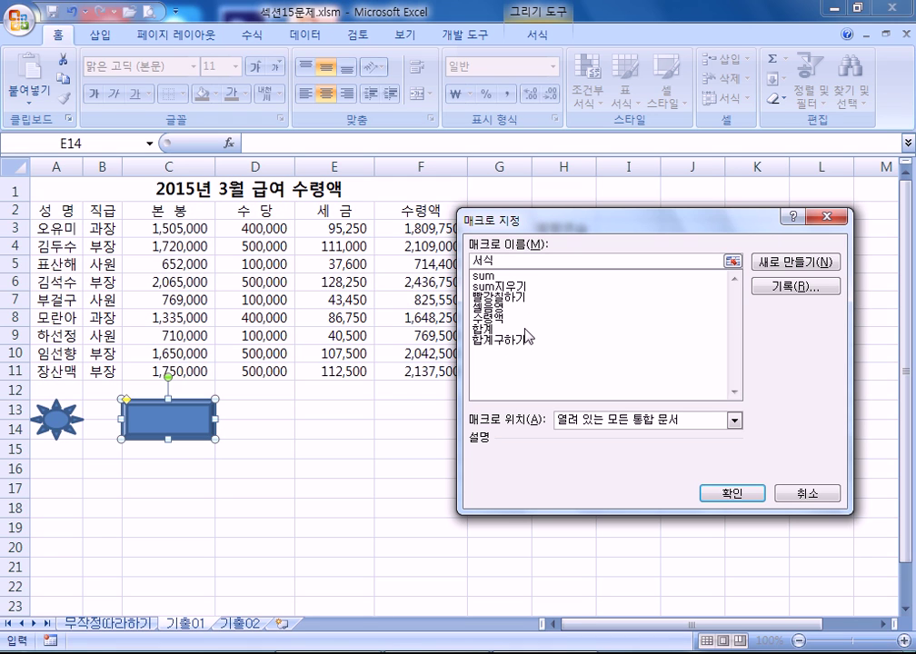
pyautogui.click(793, 292)
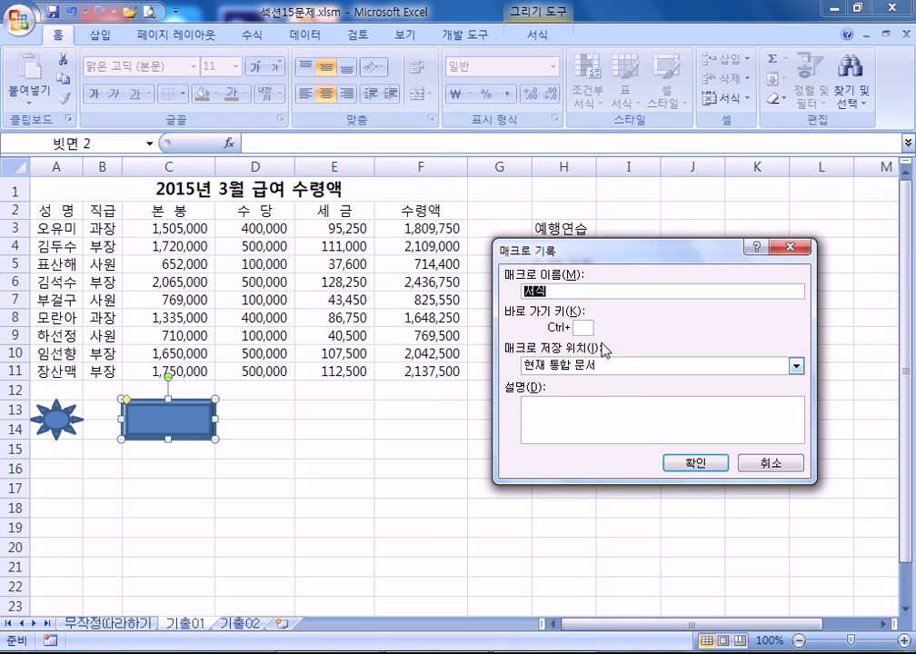
pyautogui.click(703, 465)
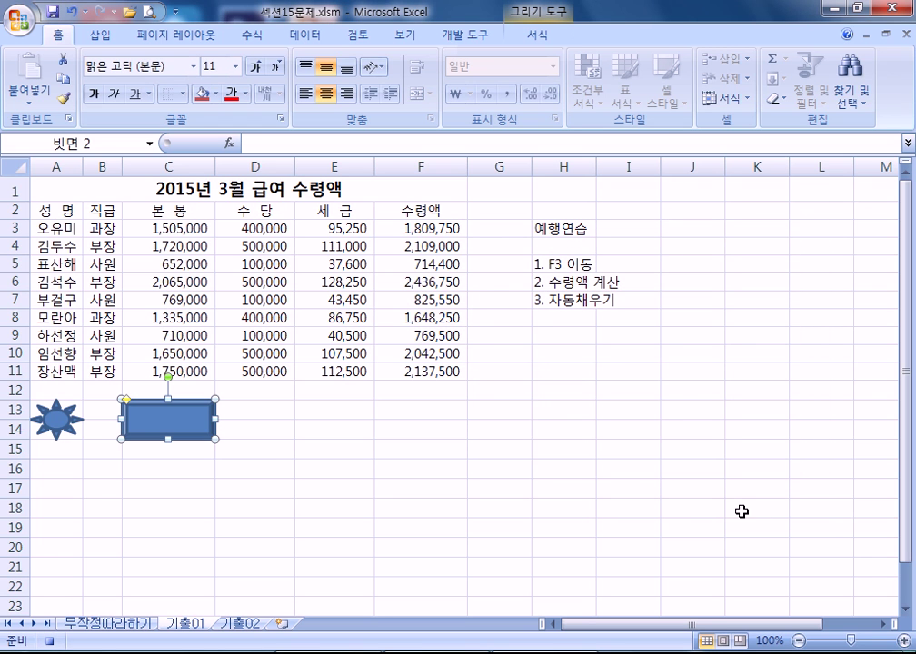
# - Apply 모든 테두리 (all borders) to the salary table A2:F11
pyautogui.moveTo(65, 208); pyautogui.dragTo(437, 371)
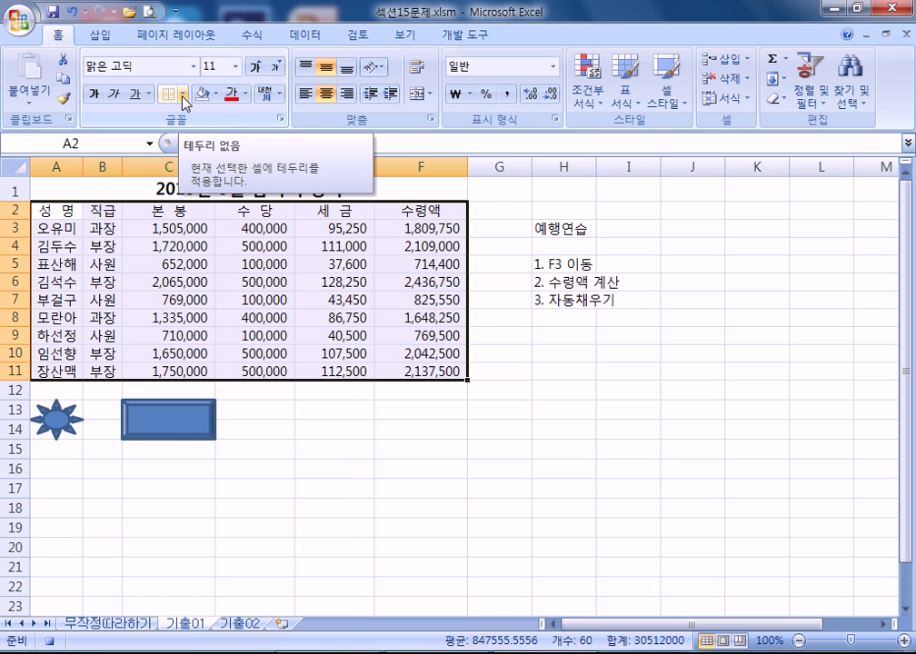
pyautogui.click(183, 95)
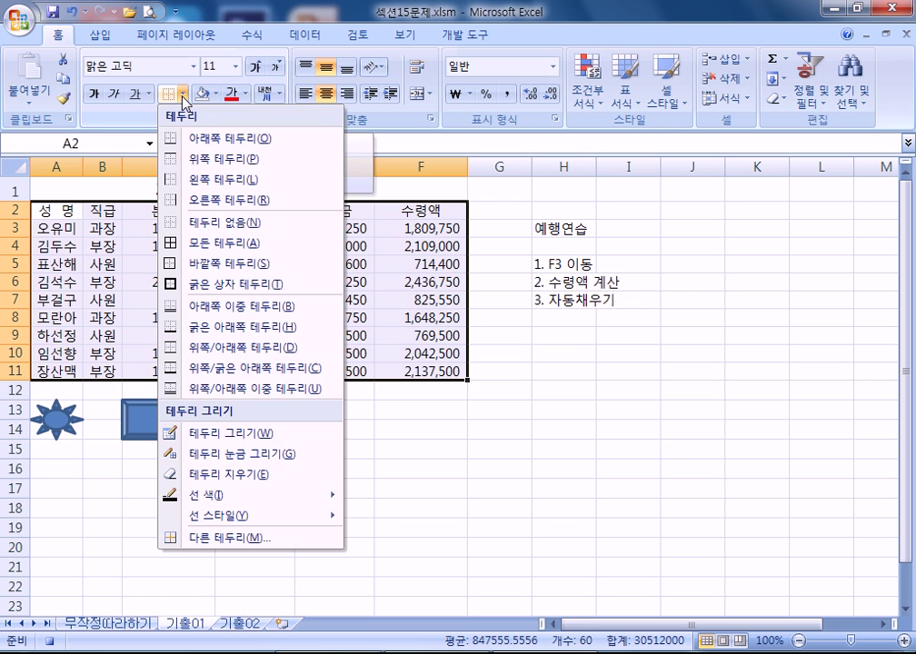
pyautogui.click(194, 245)
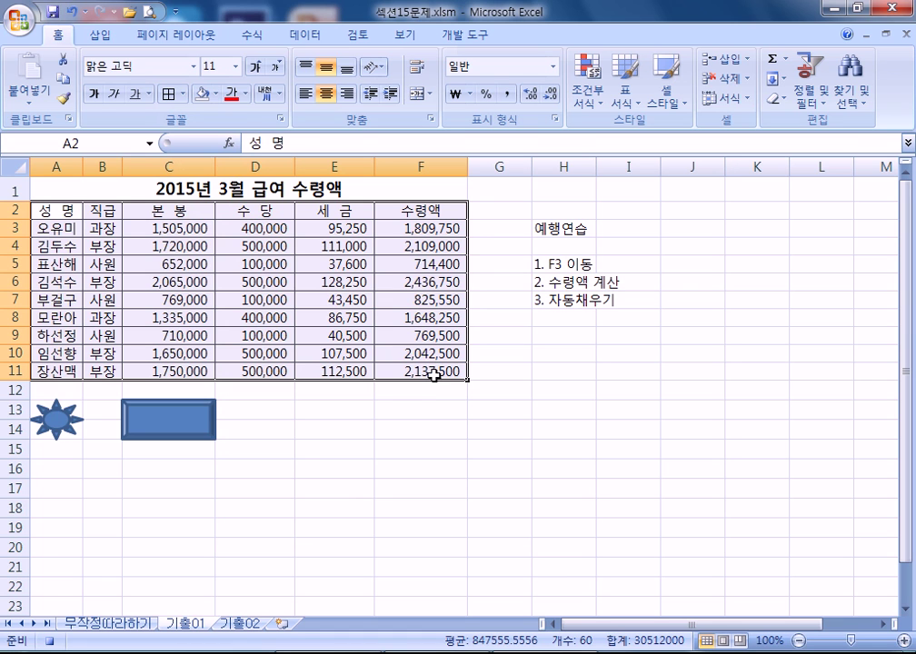
# - Select A1, stop recording the 서식 macro, then reselect A2:F11
pyautogui.click(75, 190)
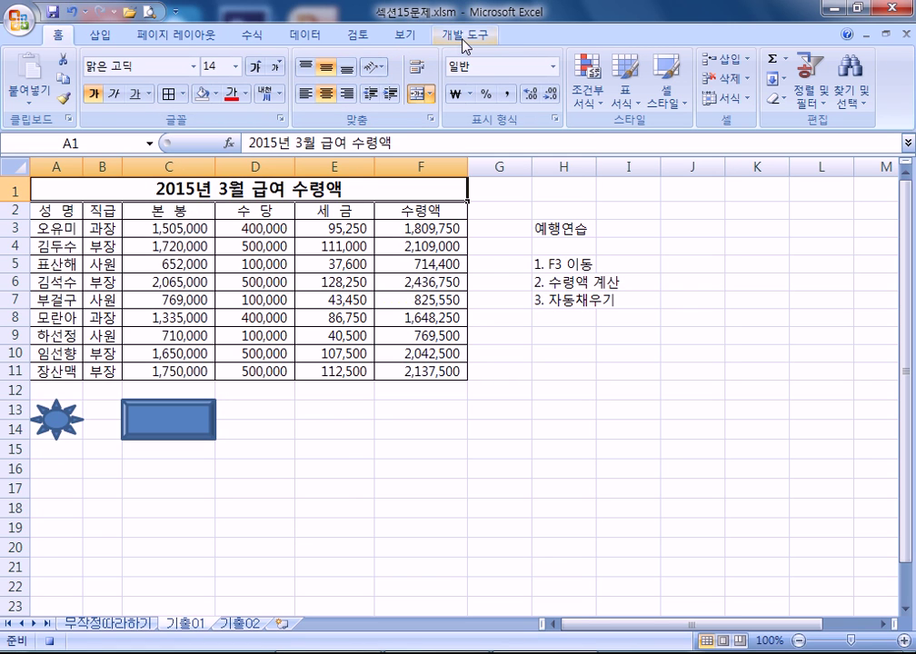
pyautogui.click(465, 44)
pyautogui.click(130, 60)
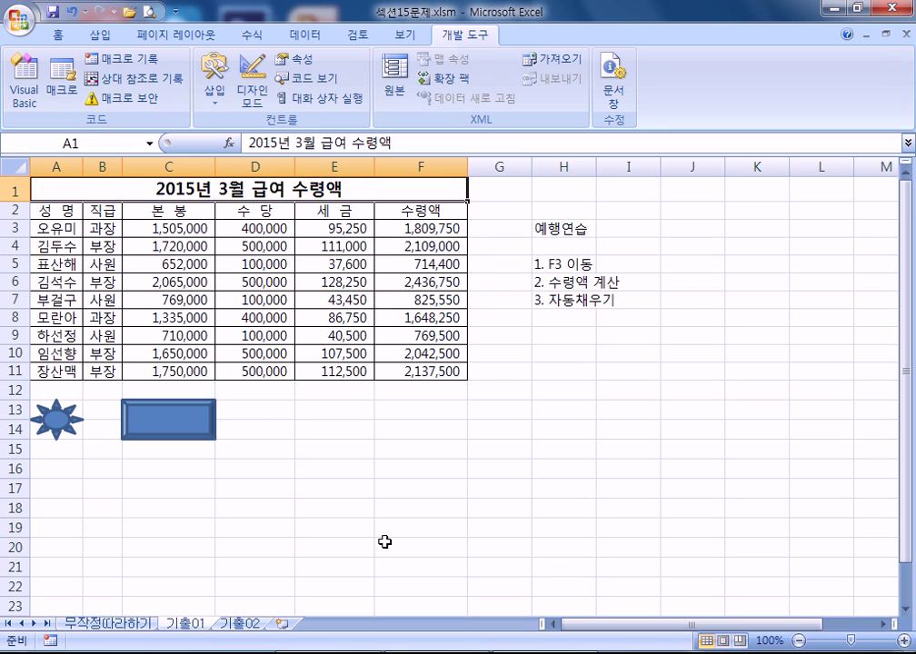
pyautogui.moveTo(64, 208); pyautogui.dragTo(400, 371)
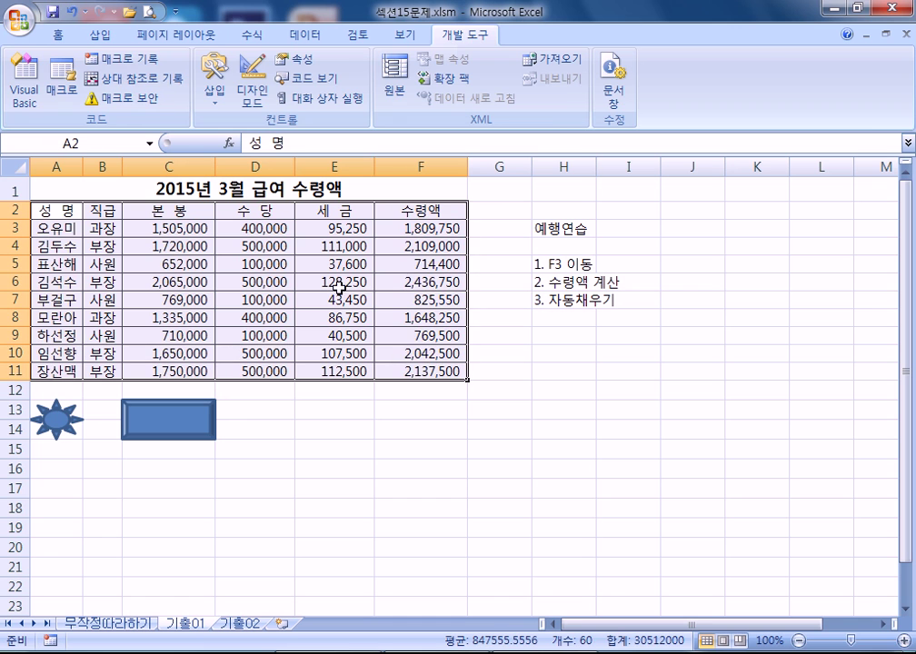
# - Remove A2:F11's borders with 테두리 없음, then run the bevel rectangle's 서식 macro
pyautogui.click(60, 35)
pyautogui.click(183, 93)
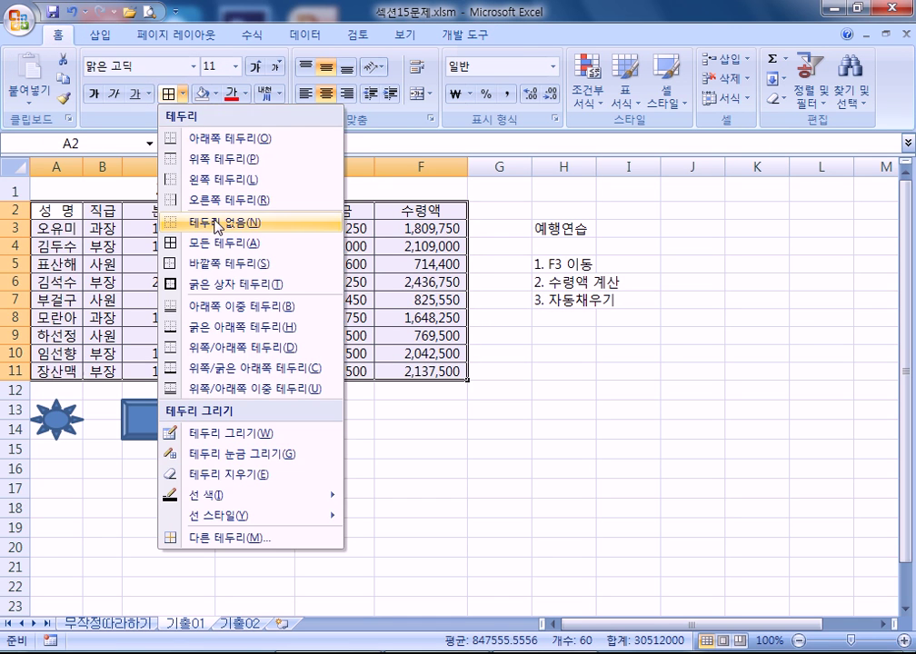
pyautogui.click(218, 222)
pyautogui.click(429, 470)
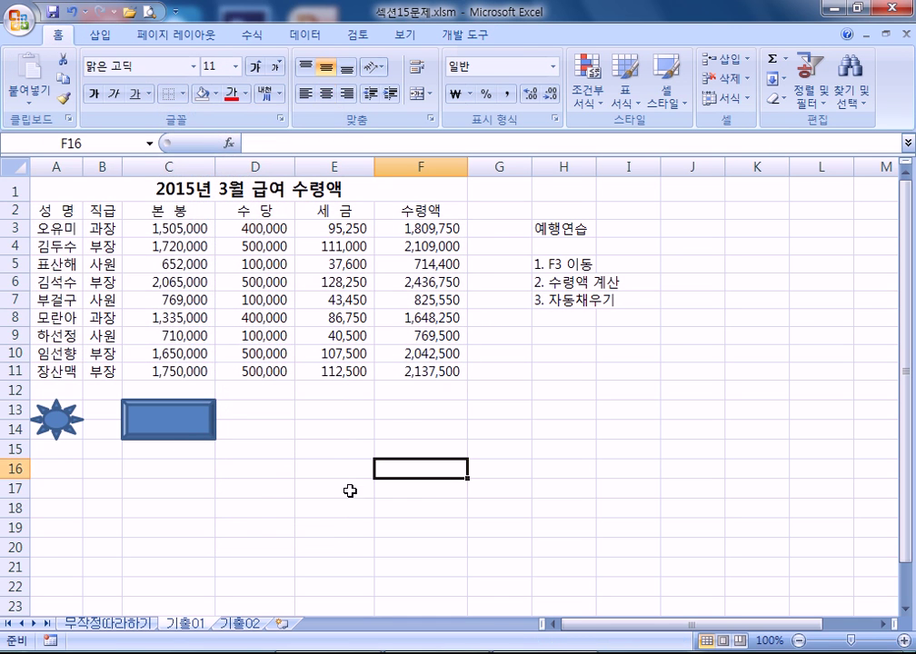
pyautogui.click(176, 427)
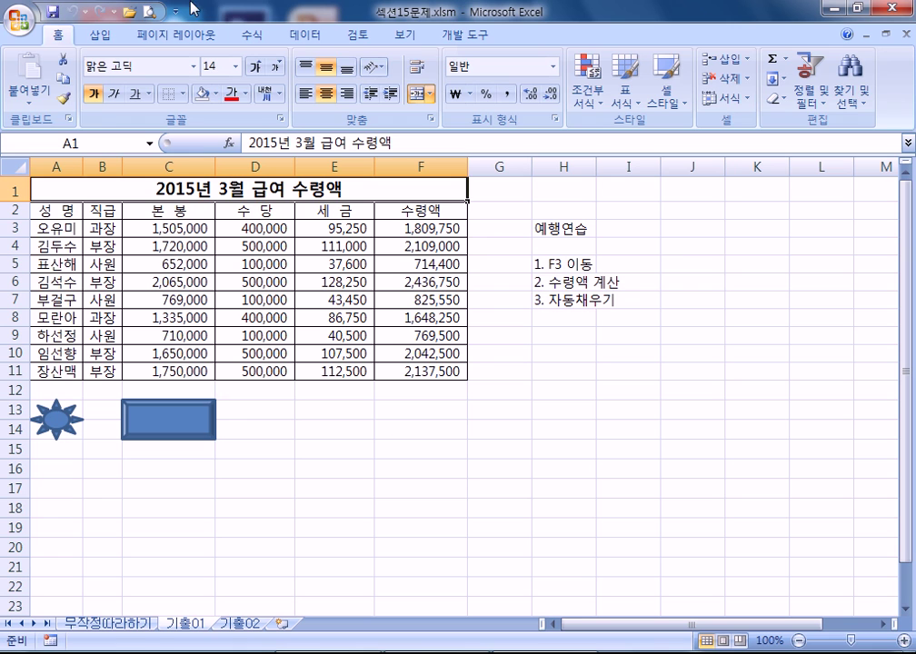
# - Open the Macros list on 개발 도구, select 셀음영, and cancel without changes
pyautogui.click(454, 35)
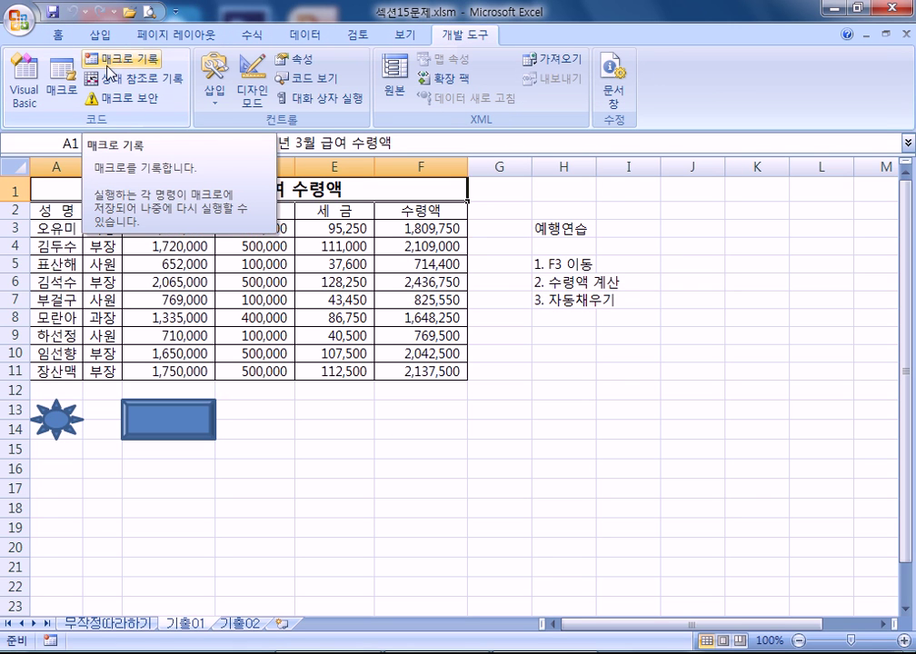
pyautogui.click(61, 77)
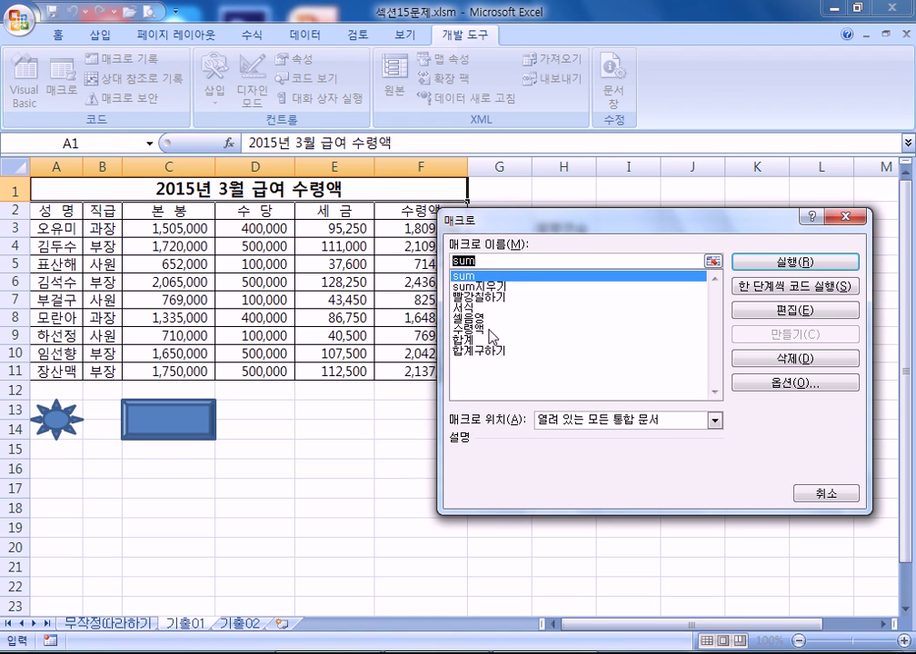
pyautogui.click(468, 318)
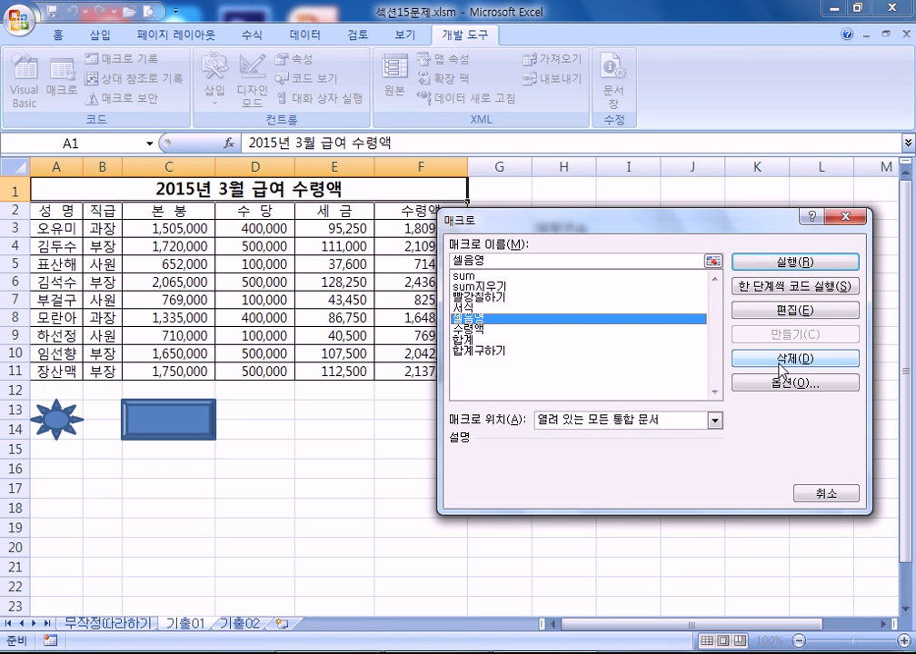
pyautogui.click(812, 493)
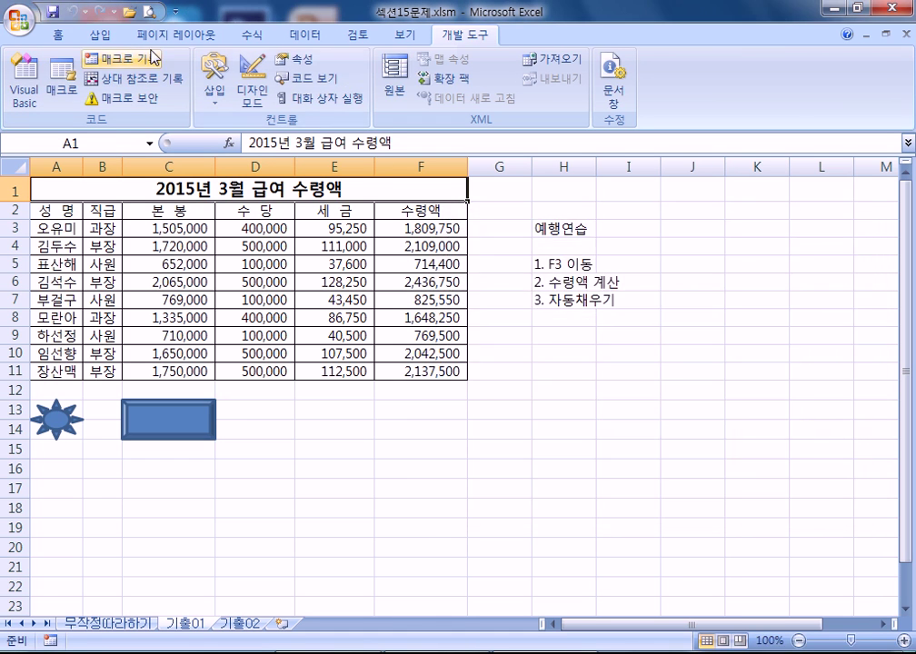
# - Open and cancel a new macro recording, then right-click the bevel rectangle
pyautogui.click(121, 58)
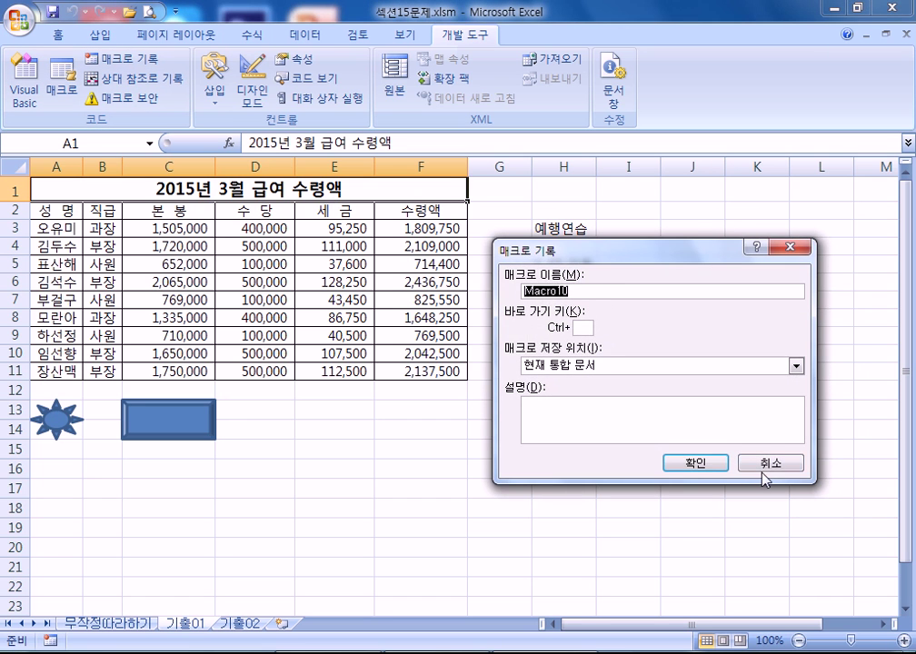
pyautogui.click(770, 463)
pyautogui.rightClick(194, 431)
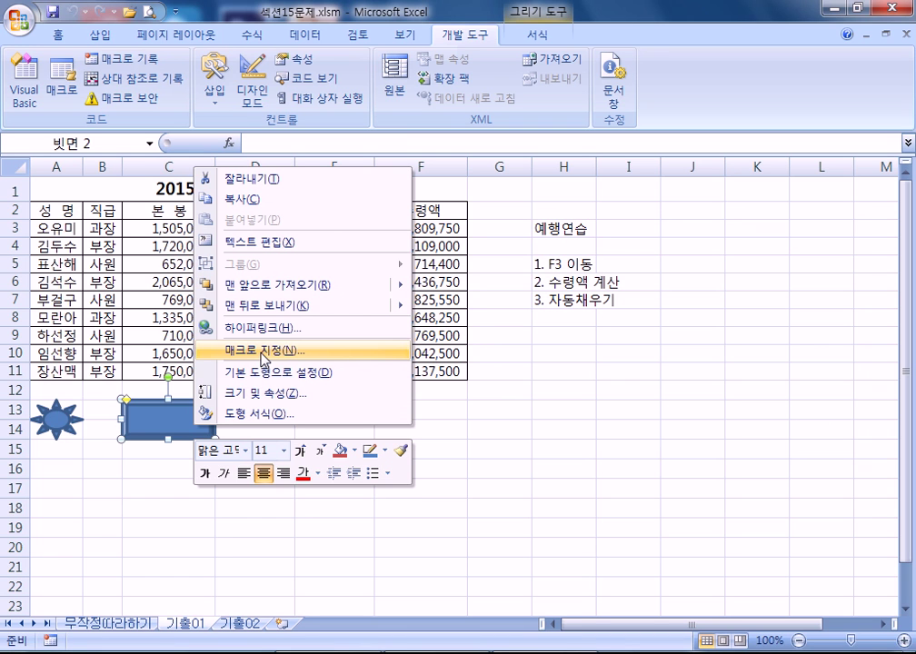
pyautogui.click(619, 389)
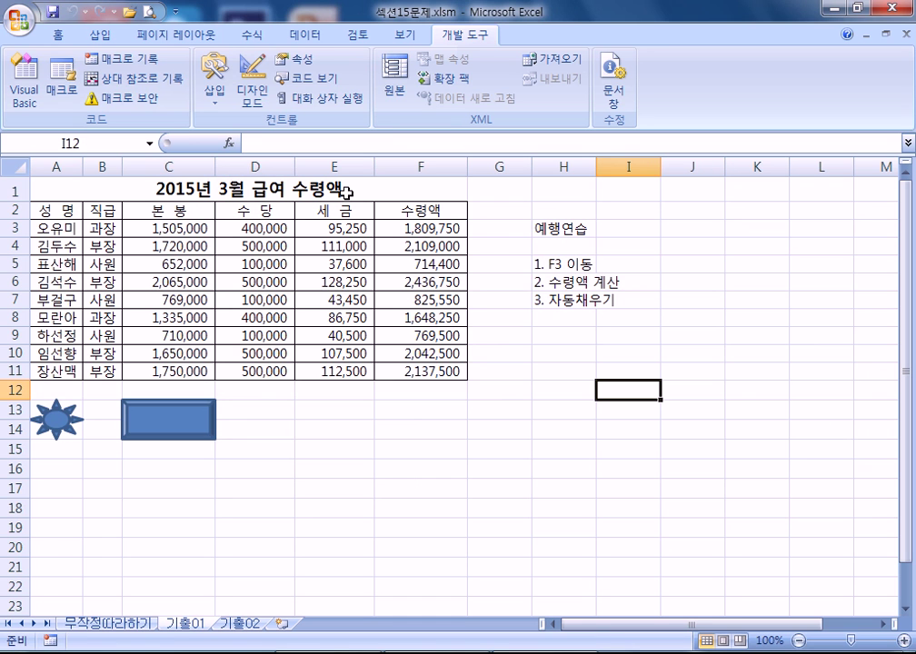
pyautogui.click(62, 83)
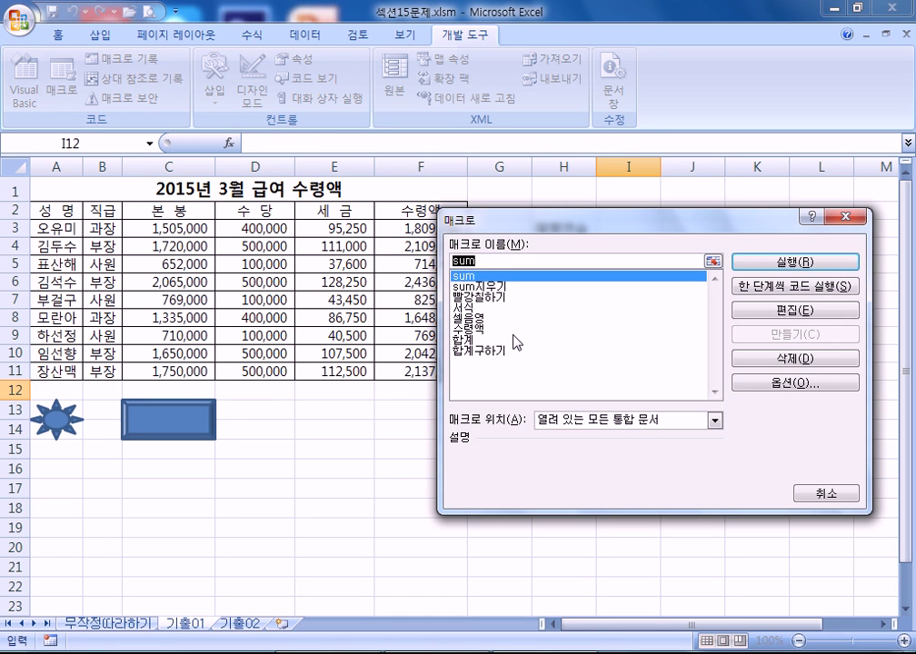
pyautogui.click(822, 493)
pyautogui.click(171, 407)
pyautogui.rightClick(171, 406)
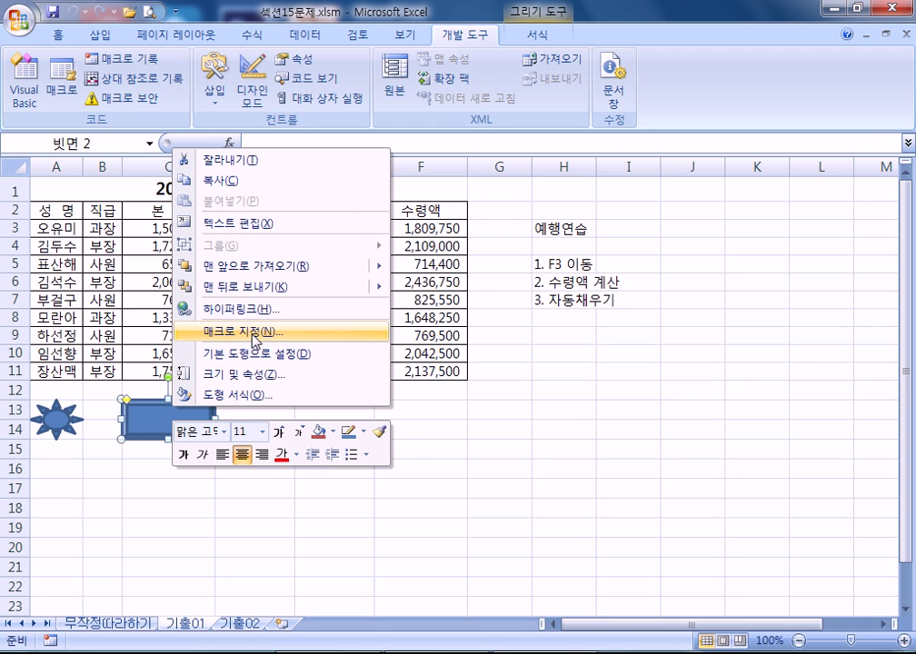
pyautogui.press('Escape')
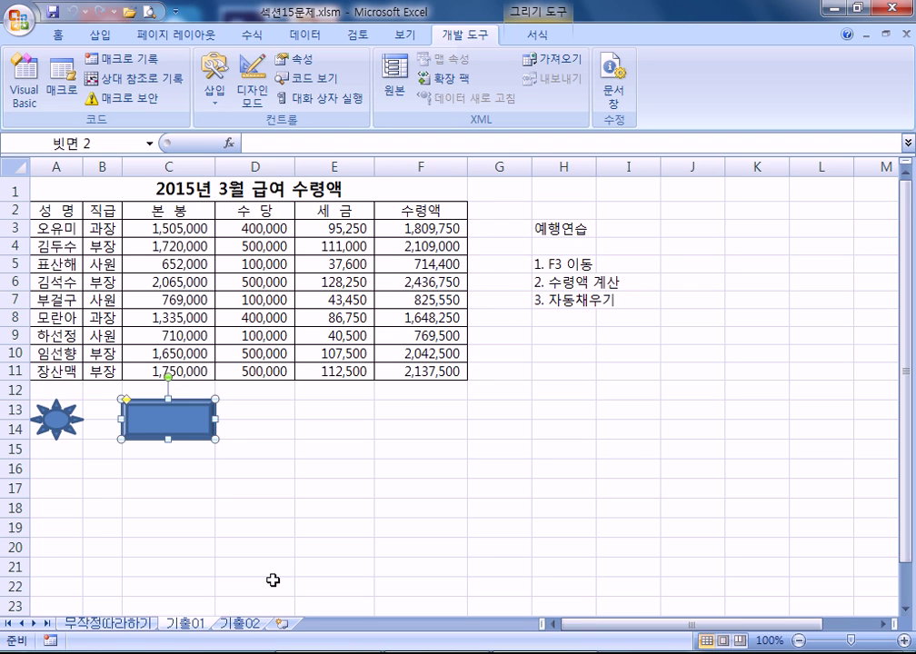
# - Switch to the 기출02 sheet showing the 판매 현황 sales table
pyautogui.click(233, 625)
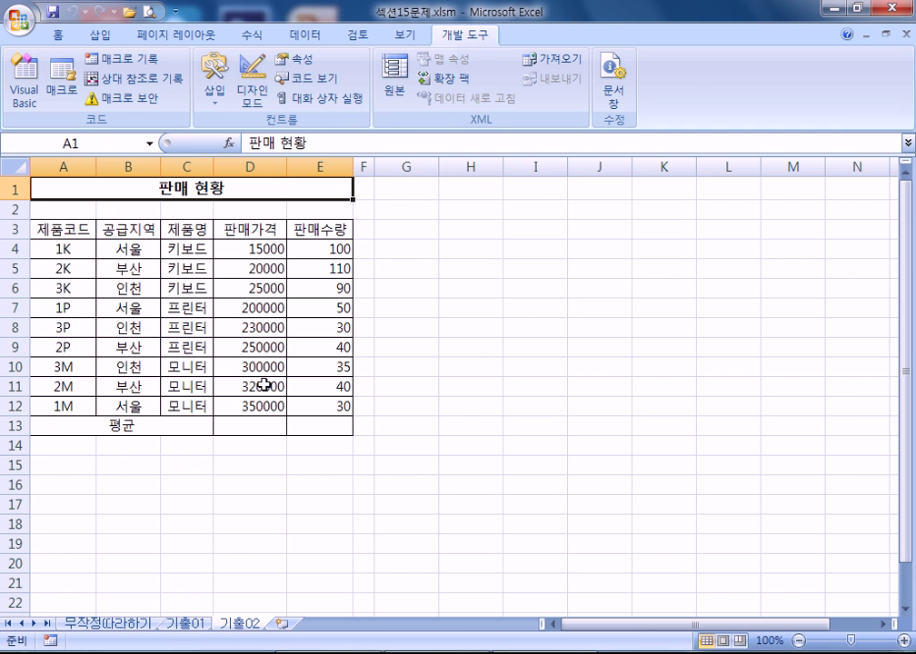